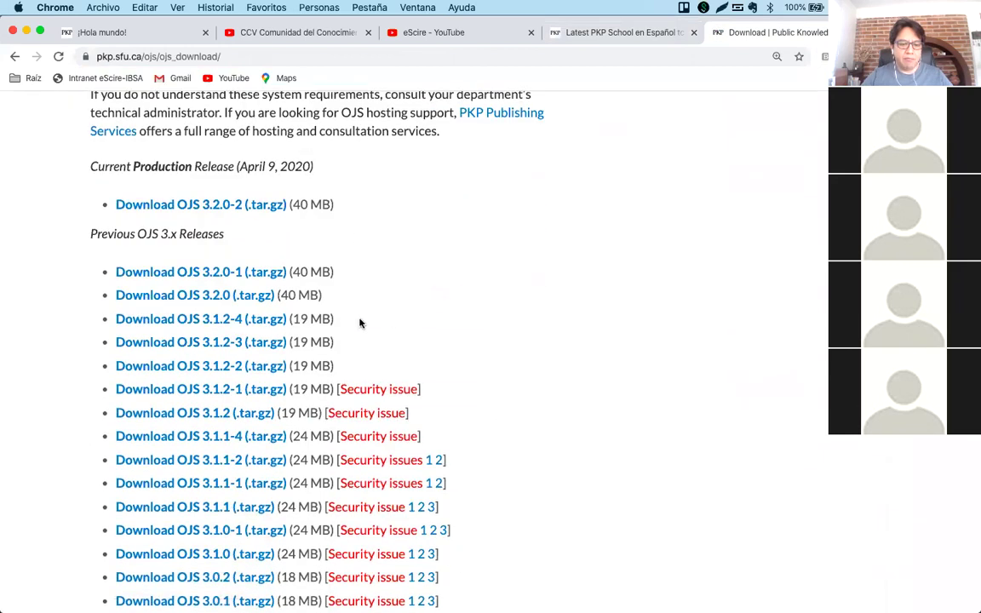
Highlight the 'Download OJS 3.1.2-4 (.tar.gz) (19 MB)' line among the previous OJS 3.x releases.
{"action": "left_click_drag", "start_coordinate": [309, 318], "coordinate": [101, 315]}
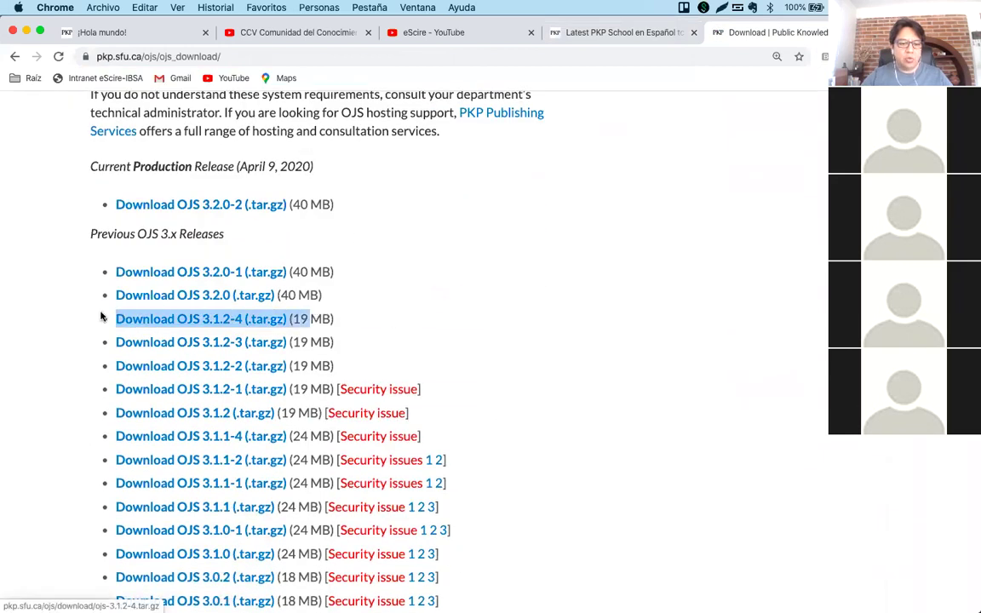
{"action": "scroll", "coordinate": [480, 308], "scroll_direction": "up", "scroll_amount": 1}
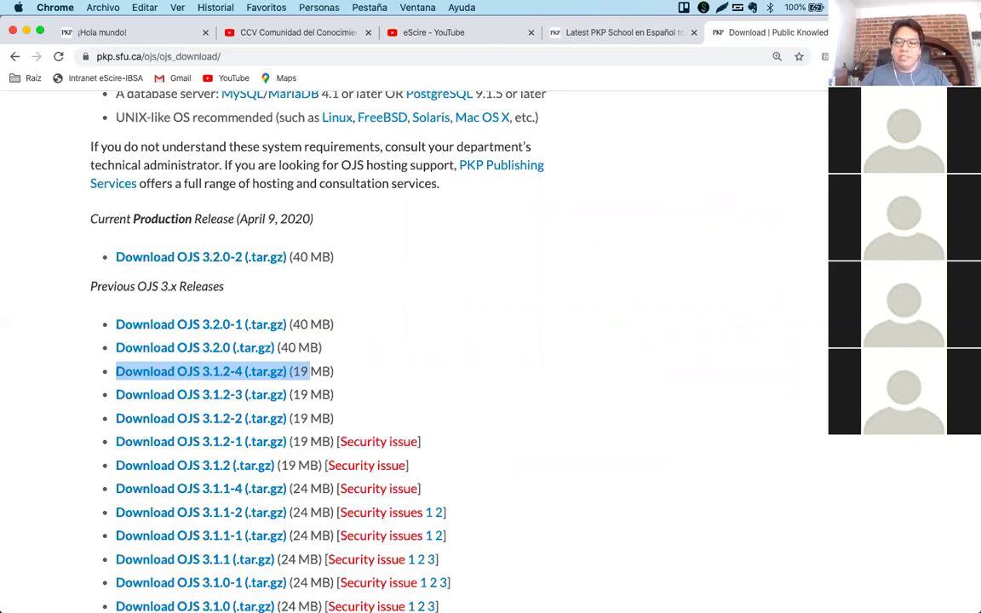
Search the web for 'ojs demo' in a new tab and open the PKP OJS demo page.
{"action": "key", "text": "super+t"}
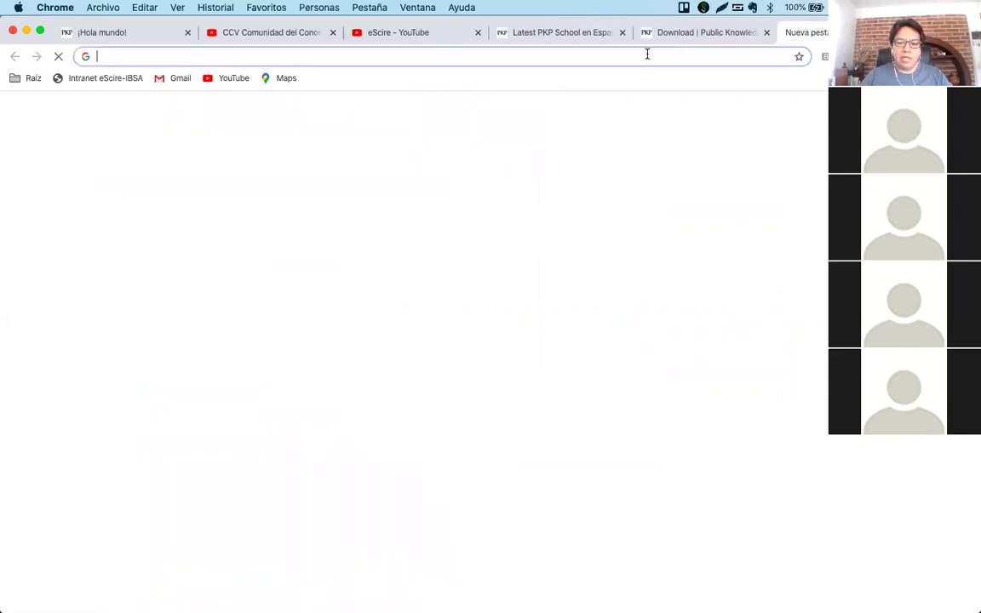
{"action": "type", "text": "ojs demo"}
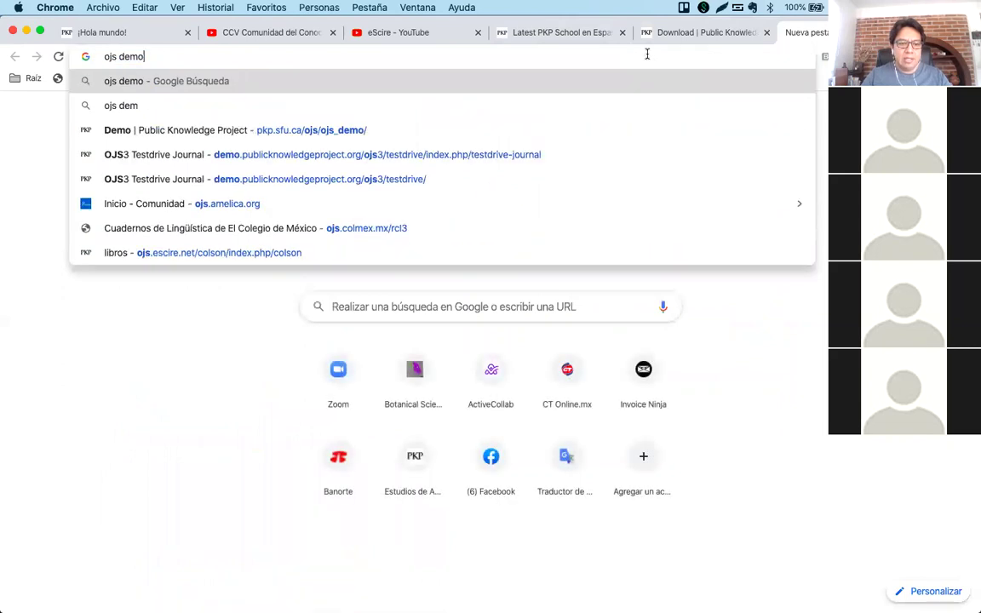
{"action": "key", "text": "Return"}
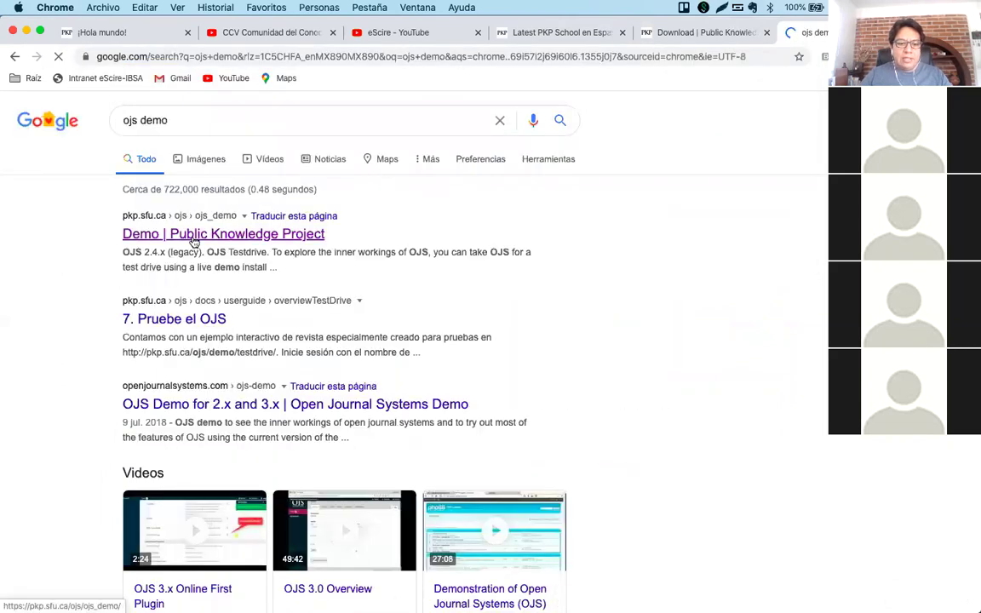
{"action": "left_click", "coordinate": [214, 234]}
Go to the OJS3 Testdrive Journal login page and log in as the administrator.
{"action": "scroll", "coordinate": [457, 246], "scroll_direction": "down", "scroll_amount": 1}
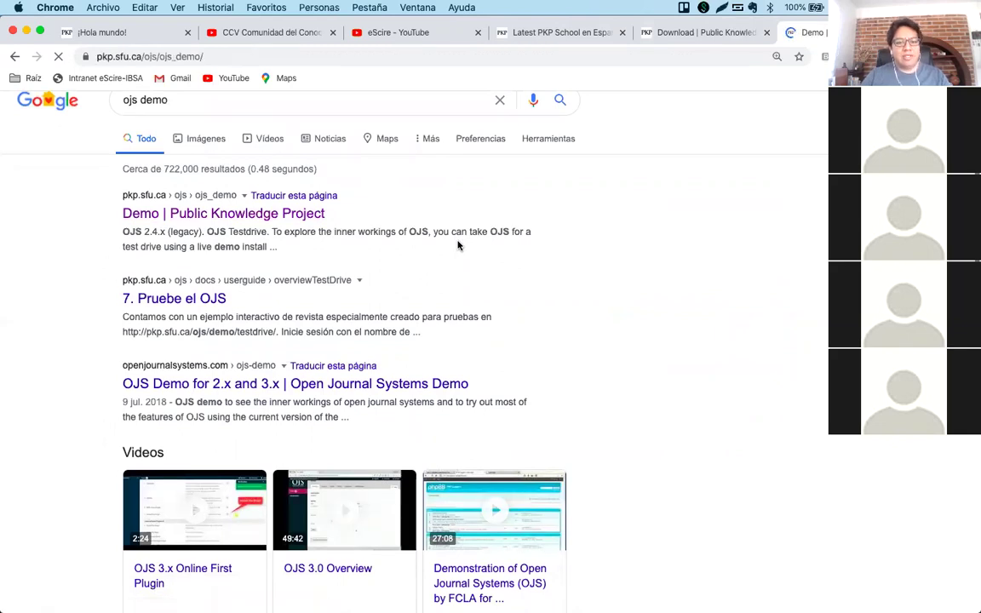
{"action": "scroll", "coordinate": [396, 286], "scroll_direction": "down", "scroll_amount": 5}
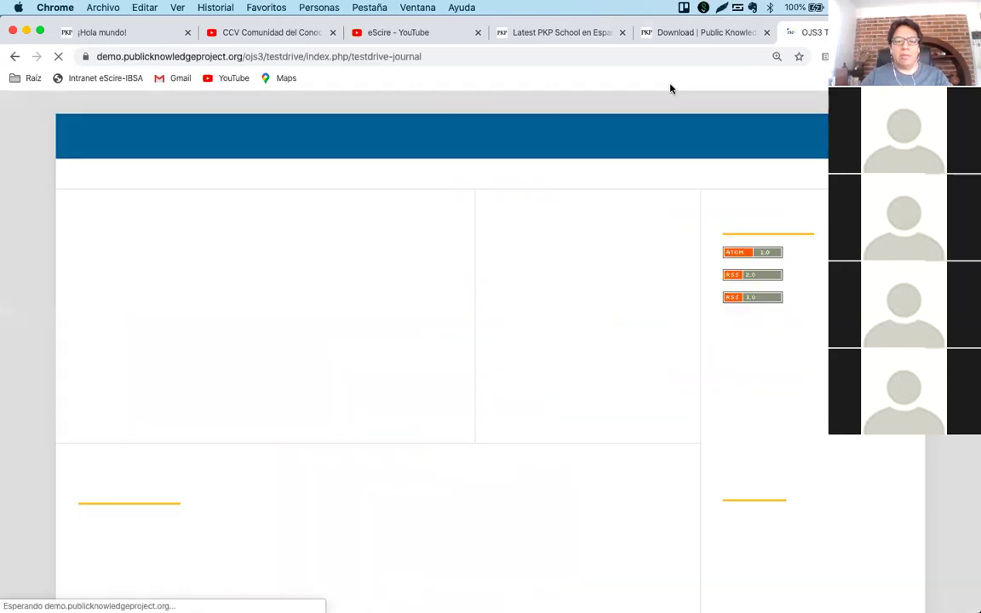
{"action": "left_click", "coordinate": [898, 126]}
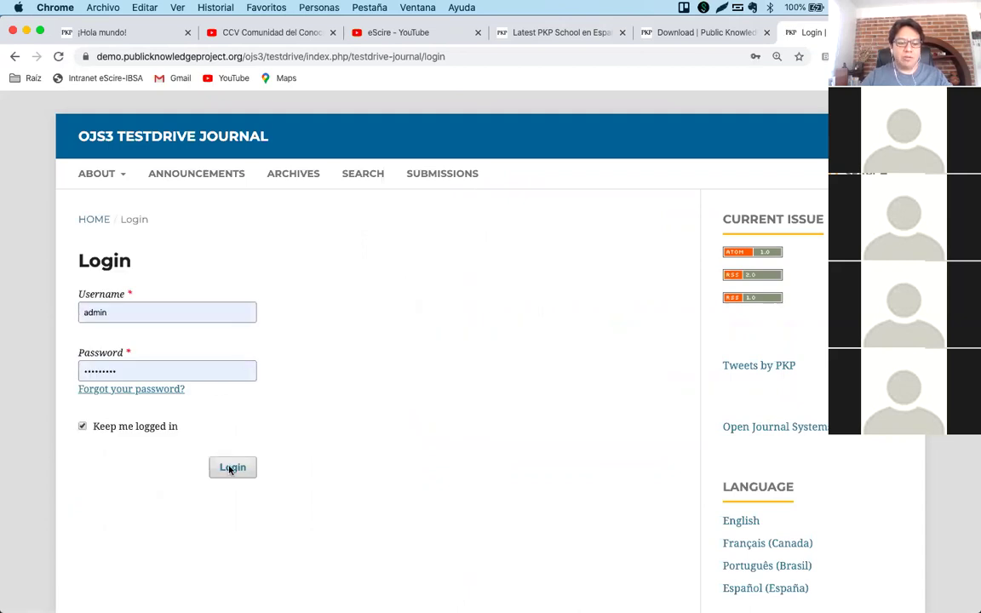
{"action": "left_click", "coordinate": [231, 466]}
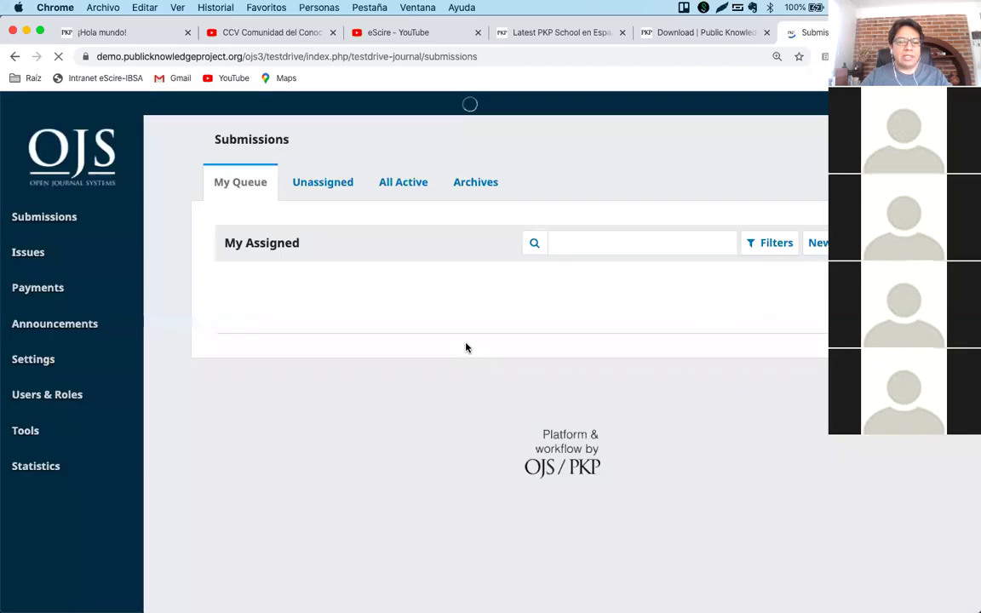
Open the journal's Website settings and view the Appearance Setup and Advanced options.
{"action": "mouse_move", "coordinate": [40, 259]}
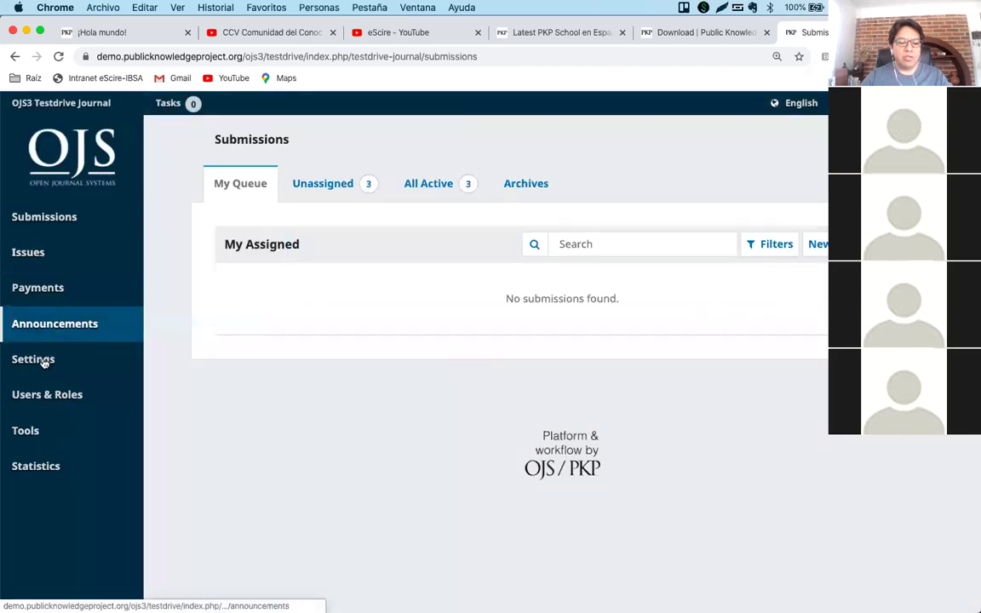
{"action": "mouse_move", "coordinate": [44, 361]}
{"action": "left_click", "coordinate": [175, 390]}
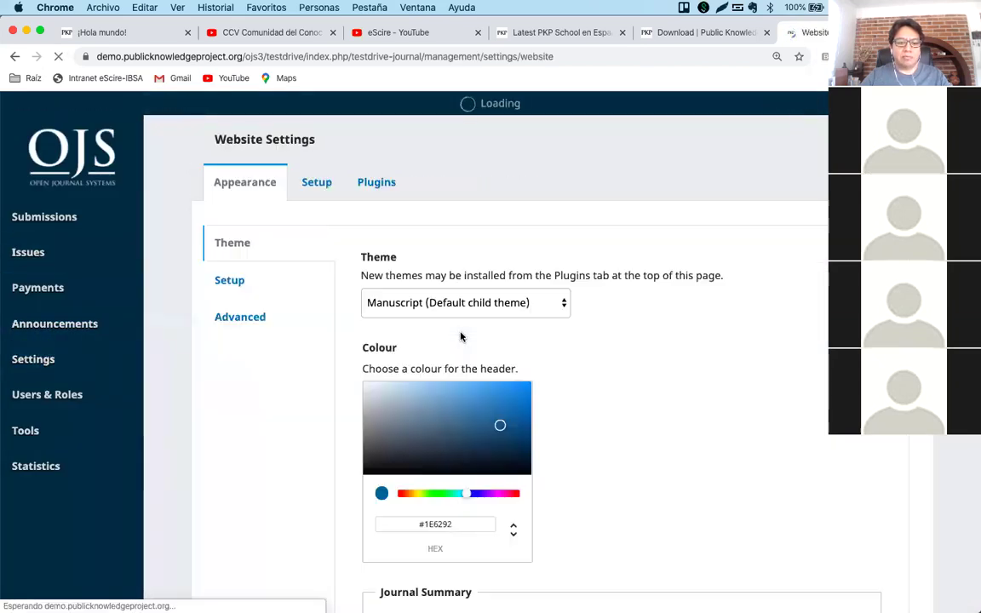
{"action": "scroll", "coordinate": [460, 336], "scroll_direction": "down", "scroll_amount": 2}
{"action": "left_click", "coordinate": [239, 234]}
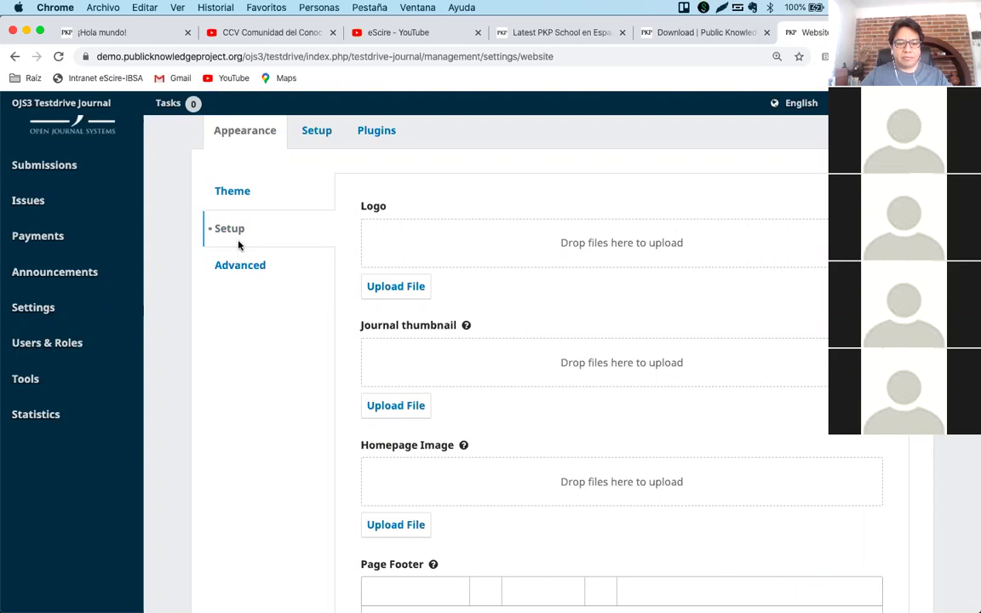
{"action": "left_click", "coordinate": [239, 264]}
{"action": "scroll", "coordinate": [239, 267], "scroll_direction": "up", "scroll_amount": 2}
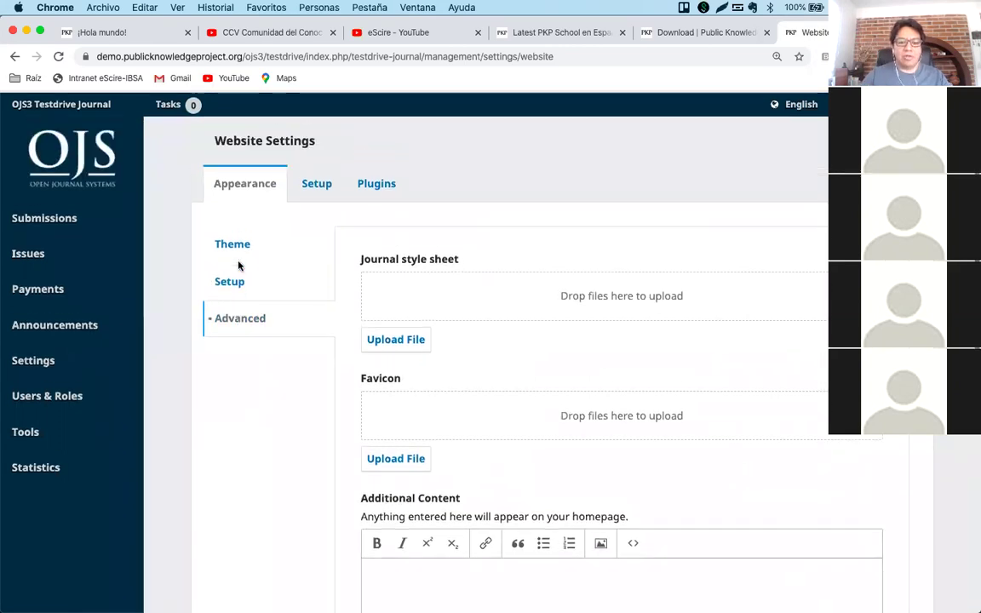
Look through the Setup, Plugins and Appearance tabs, then return to the OJS download page.
{"action": "left_click", "coordinate": [317, 178]}
{"action": "left_click", "coordinate": [385, 183]}
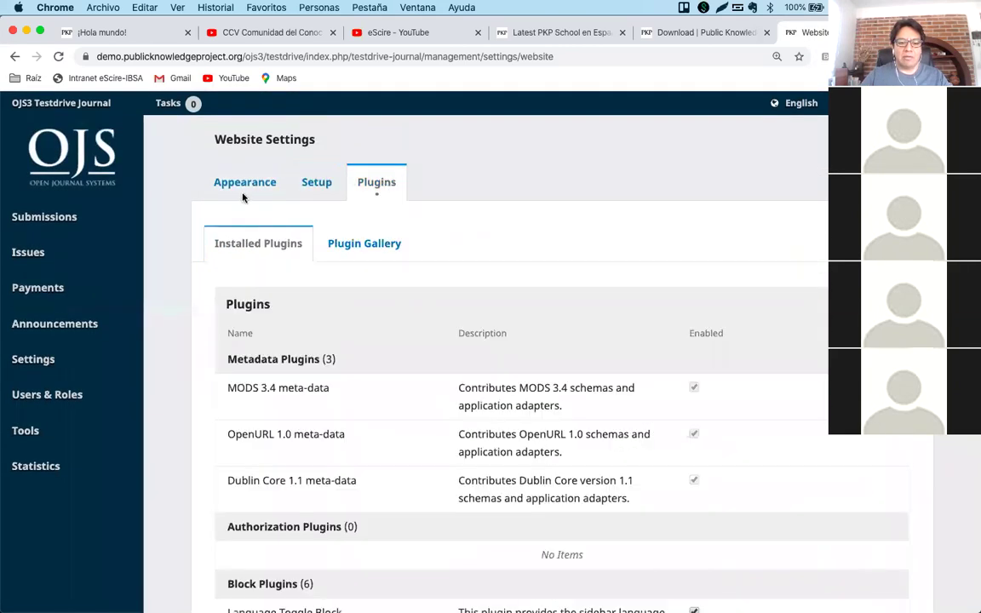
{"action": "left_click", "coordinate": [223, 189]}
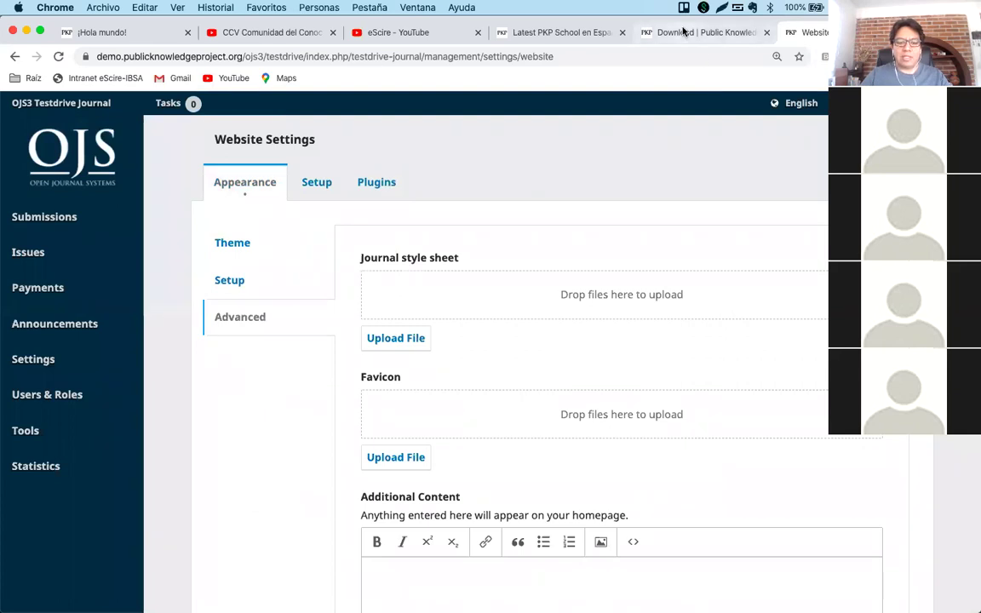
{"action": "left_click", "coordinate": [682, 32]}
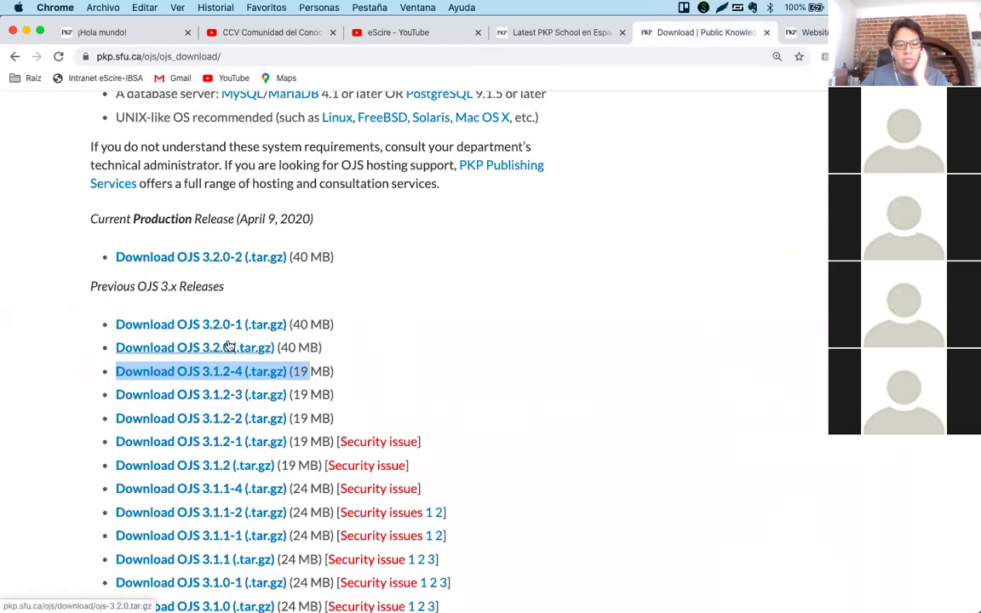
Reselect only the 'Download OJS 3.1.2-4 (.tar.gz)' link text in the release list.
{"action": "left_click", "coordinate": [440, 335]}
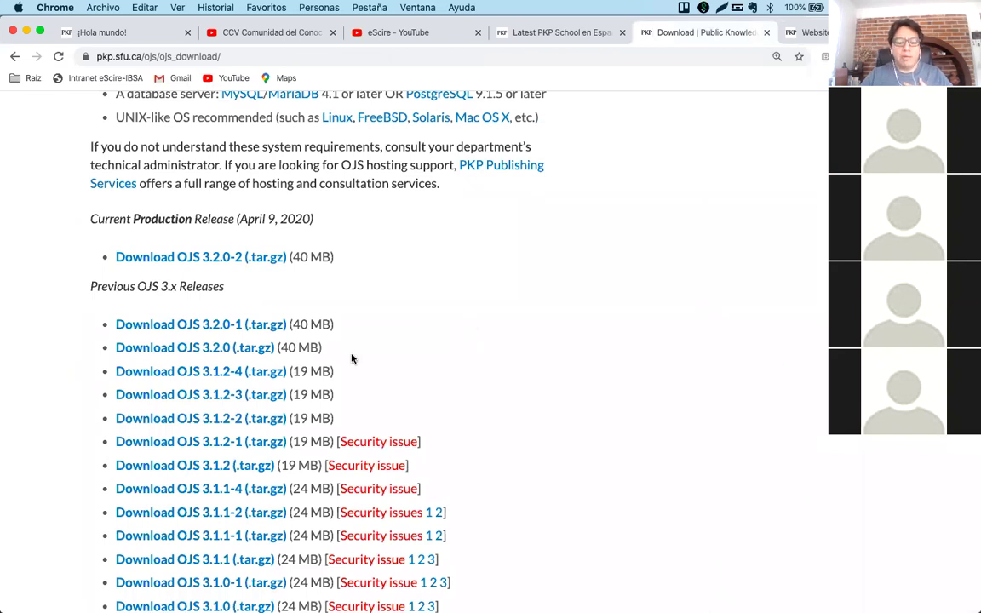
{"action": "left_click_drag", "start_coordinate": [288, 371], "coordinate": [109, 372]}
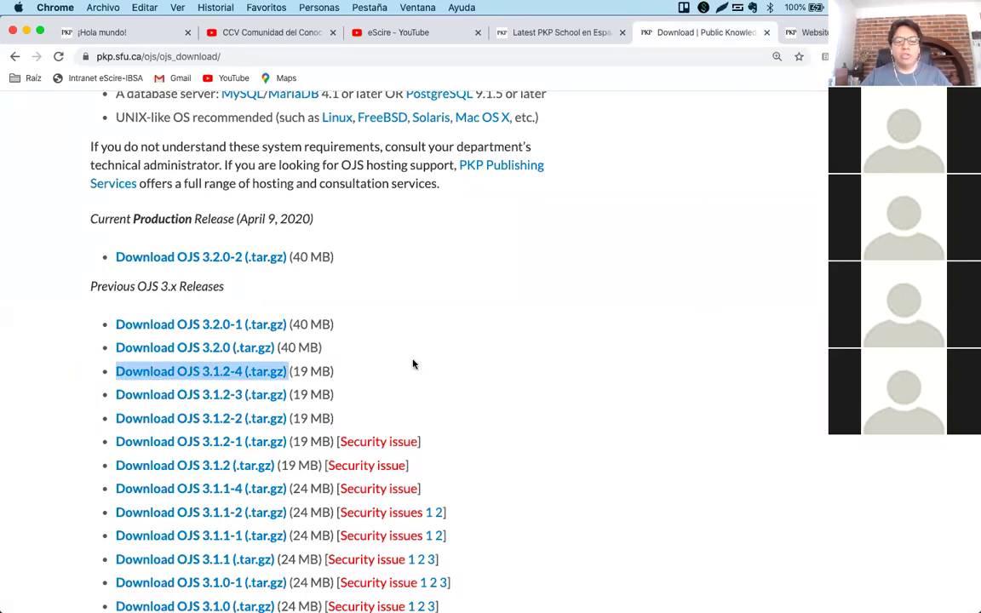
{"action": "mouse_move", "coordinate": [389, 606]}
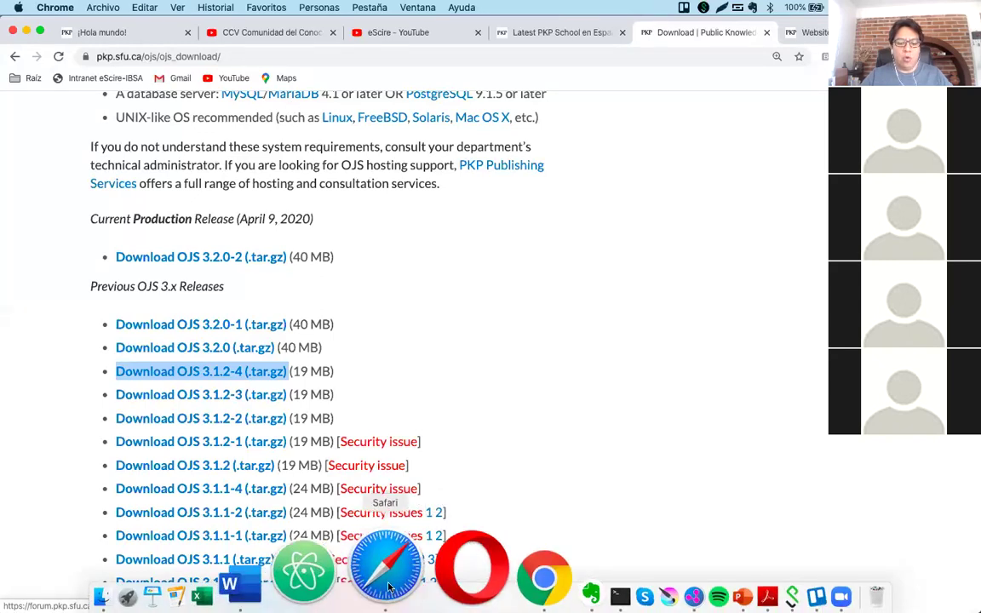
{"action": "left_click", "coordinate": [324, 572]}
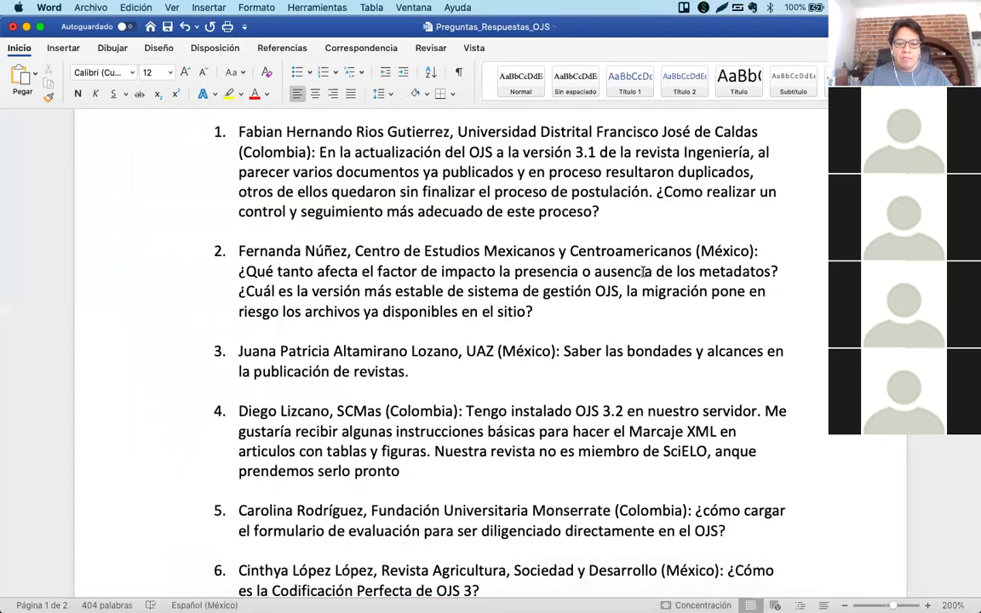
{"action": "left_click", "coordinate": [599, 311]}
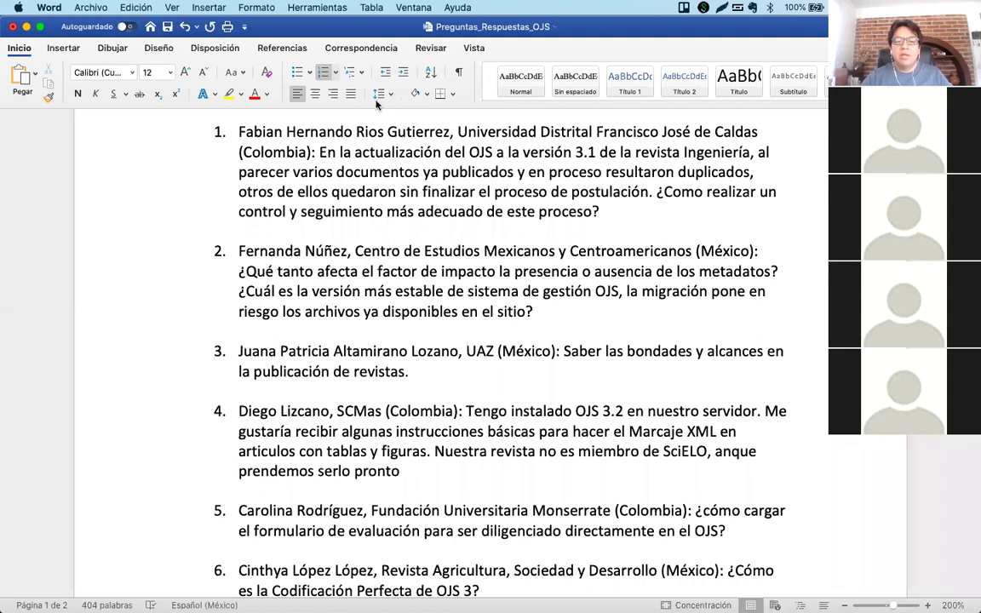
{"action": "left_click", "coordinate": [545, 315]}
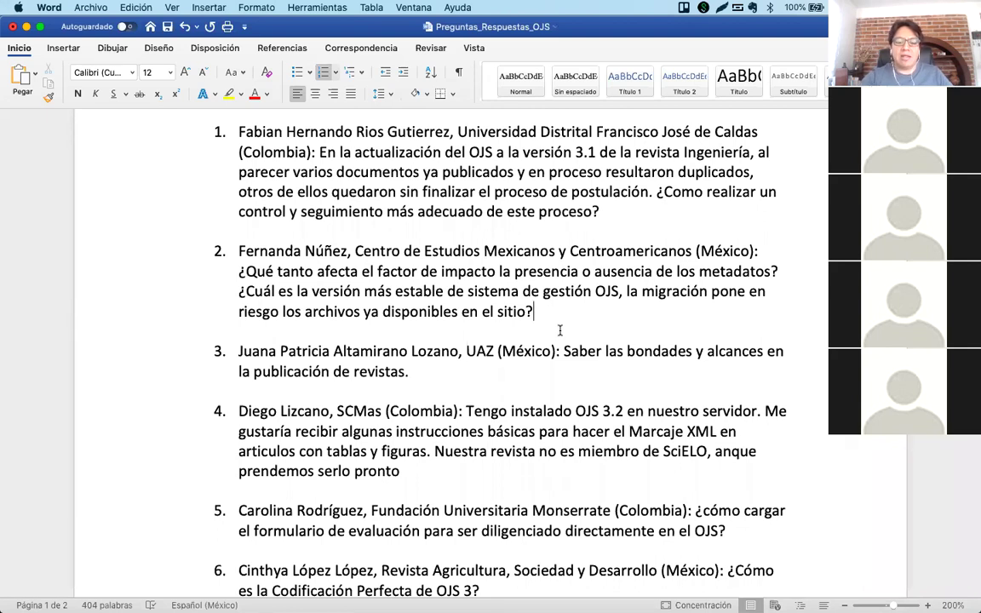
{"action": "left_click", "coordinate": [445, 579]}
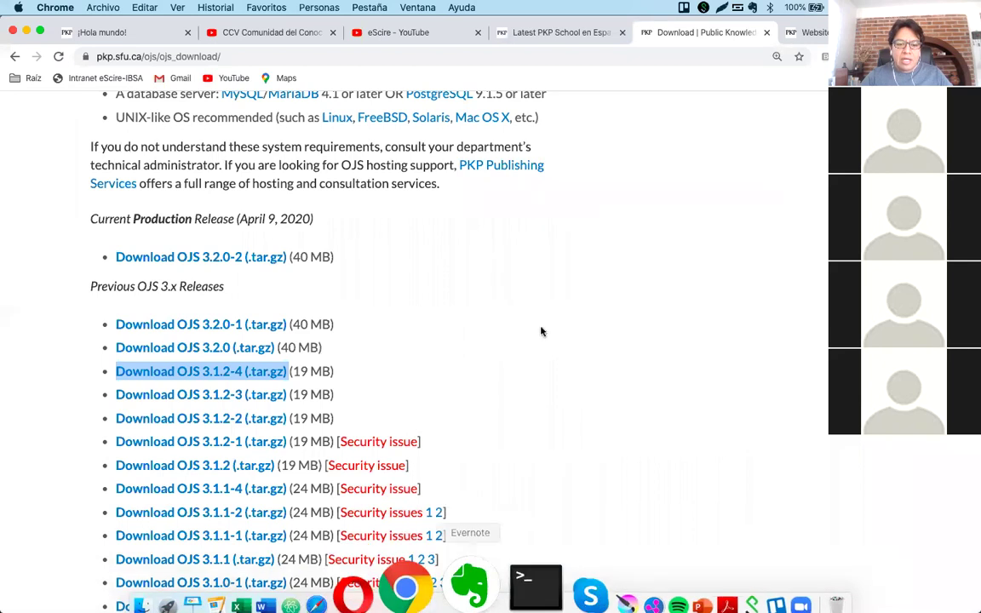
Deselect the 3.1.2-4 link and bring the Preguntas_Respuestas_OJS Word document forward.
{"action": "left_click", "coordinate": [539, 331]}
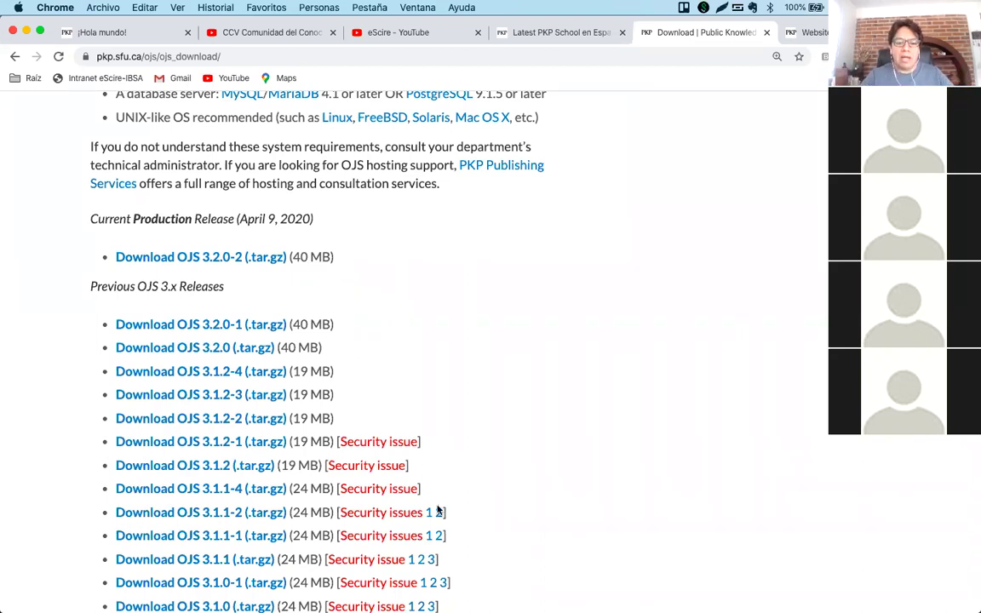
{"action": "mouse_move", "coordinate": [471, 606]}
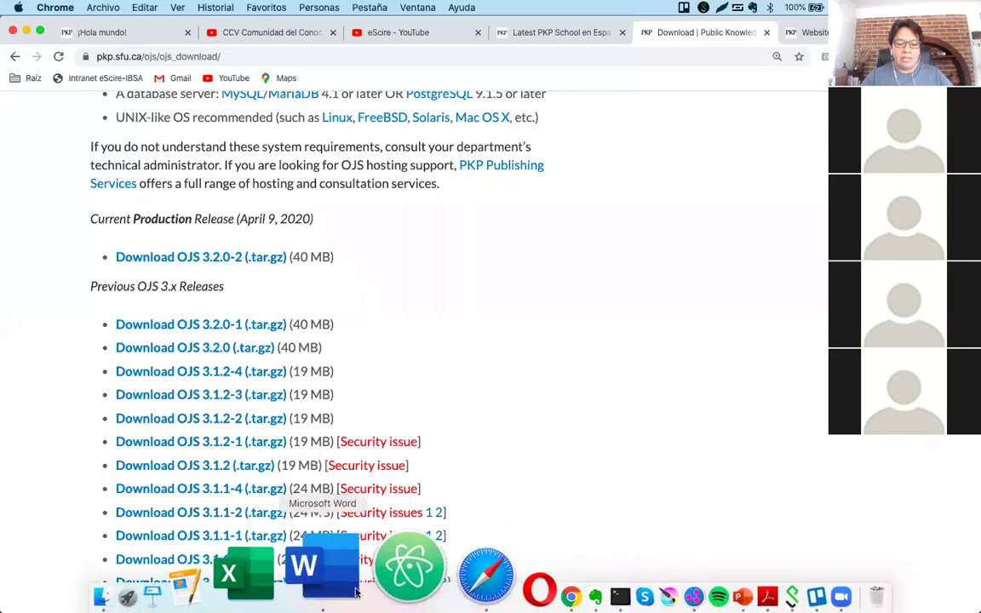
{"action": "left_click", "coordinate": [324, 588]}
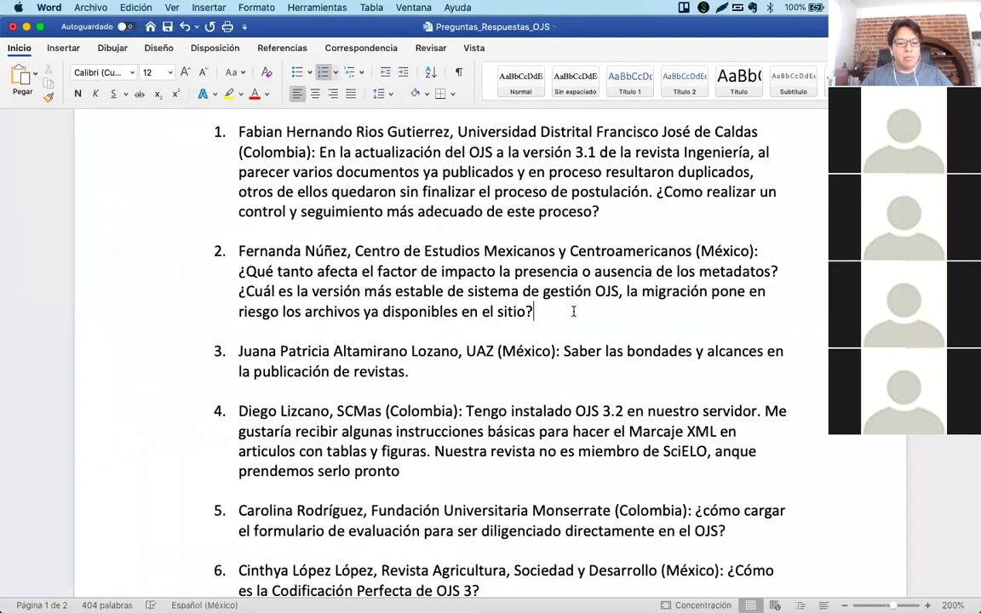
{"action": "scroll", "coordinate": [572, 312], "scroll_direction": "down", "scroll_amount": 2}
{"action": "scroll", "coordinate": [573, 312], "scroll_direction": "down", "scroll_amount": 1}
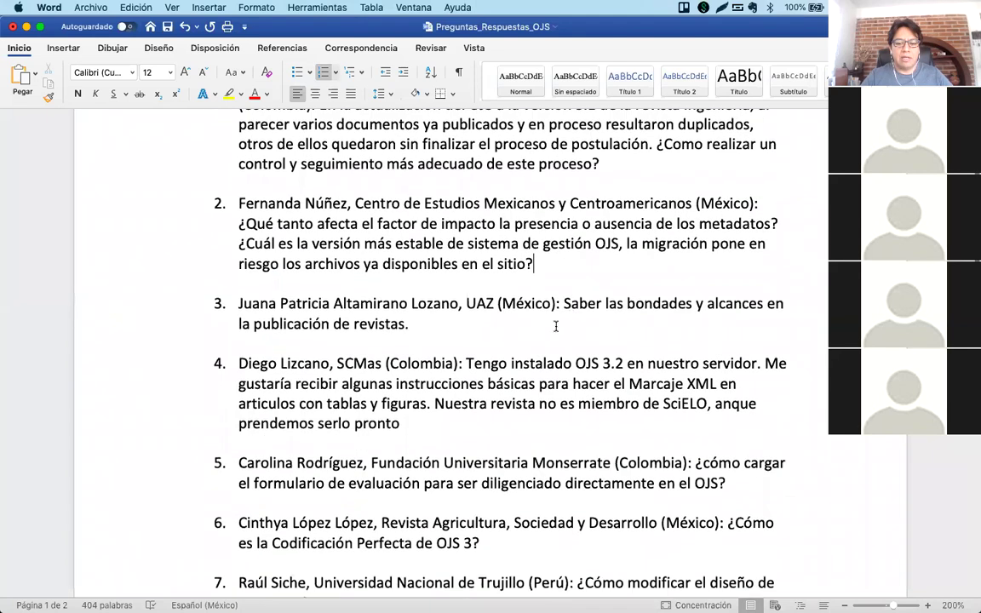
{"action": "scroll", "coordinate": [556, 327], "scroll_direction": "down", "scroll_amount": 2}
{"action": "scroll", "coordinate": [558, 326], "scroll_direction": "down", "scroll_amount": 2}
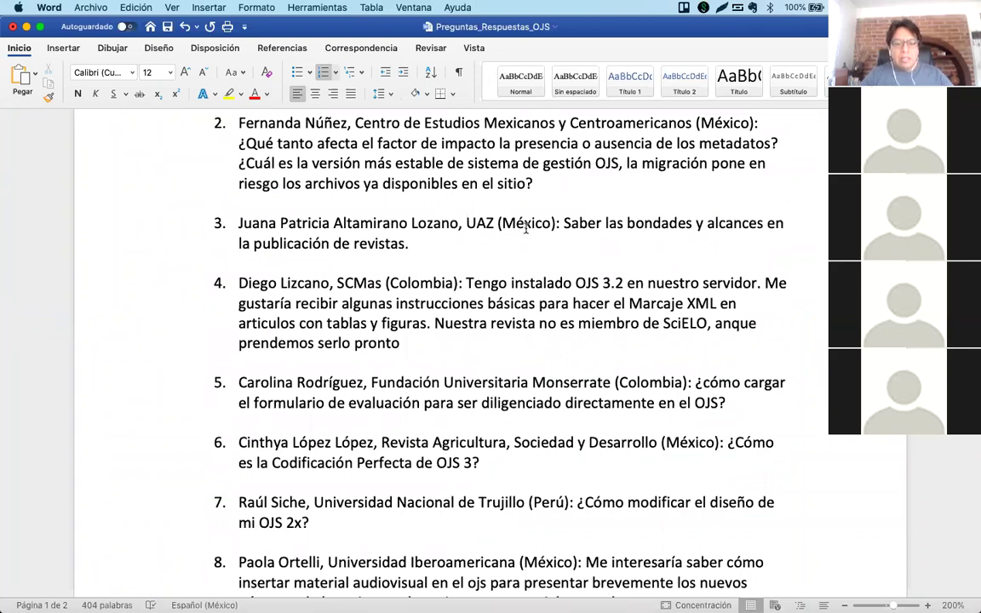
{"action": "left_click", "coordinate": [532, 225]}
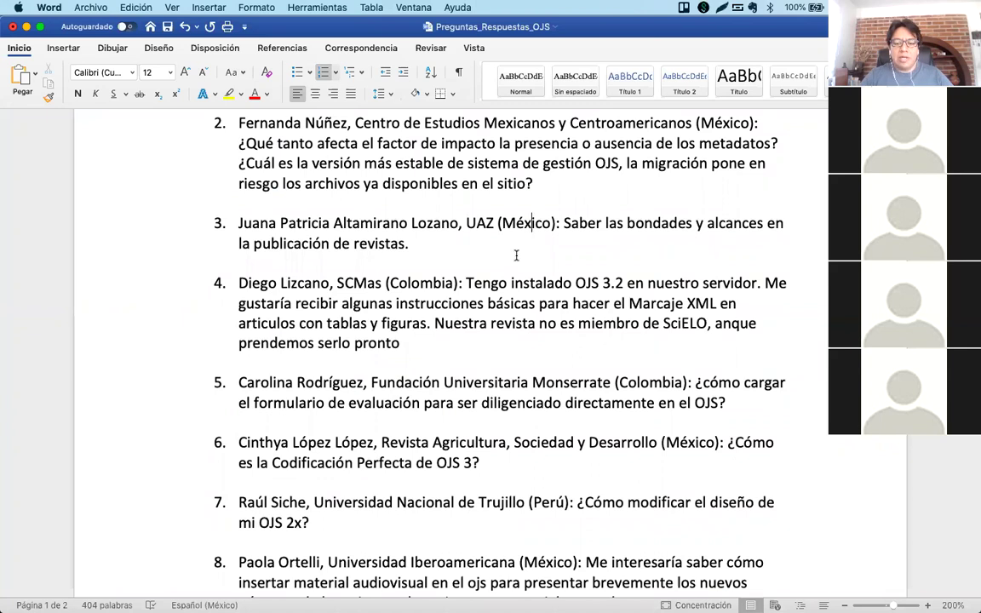
{"action": "triple_click", "coordinate": [412, 241]}
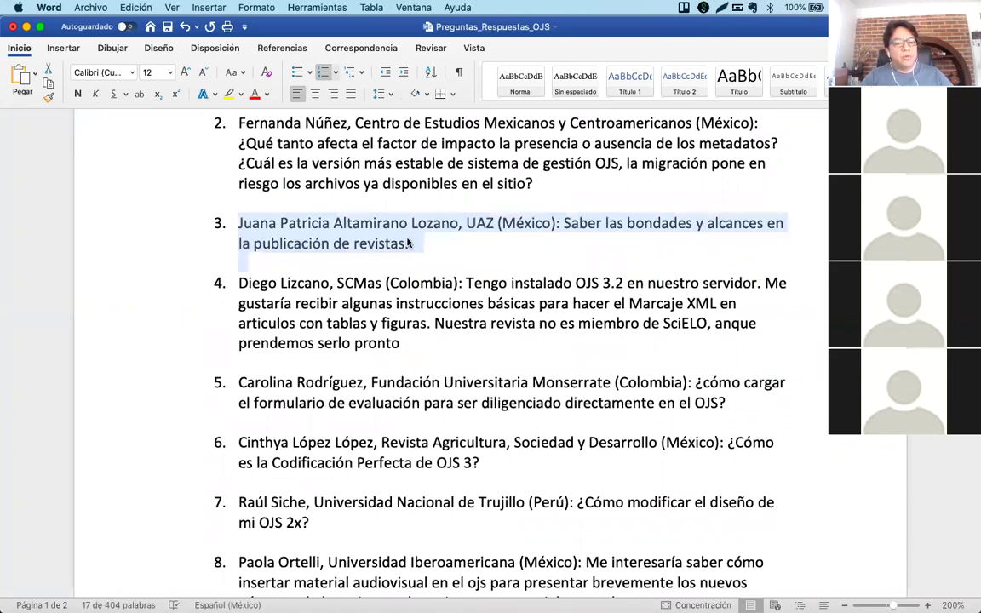
{"action": "left_click", "coordinate": [409, 245]}
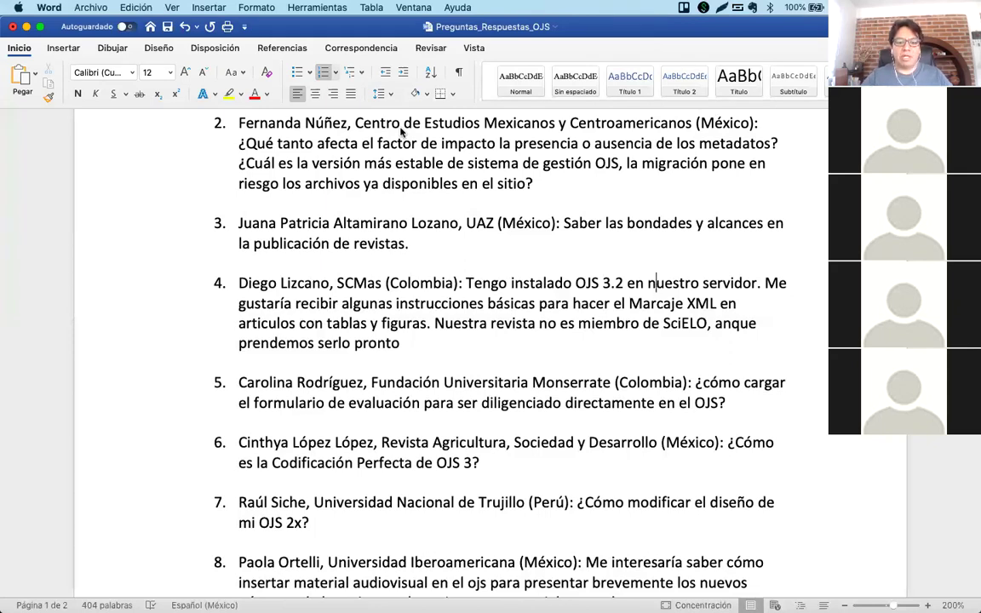
{"action": "left_click", "coordinate": [491, 304]}
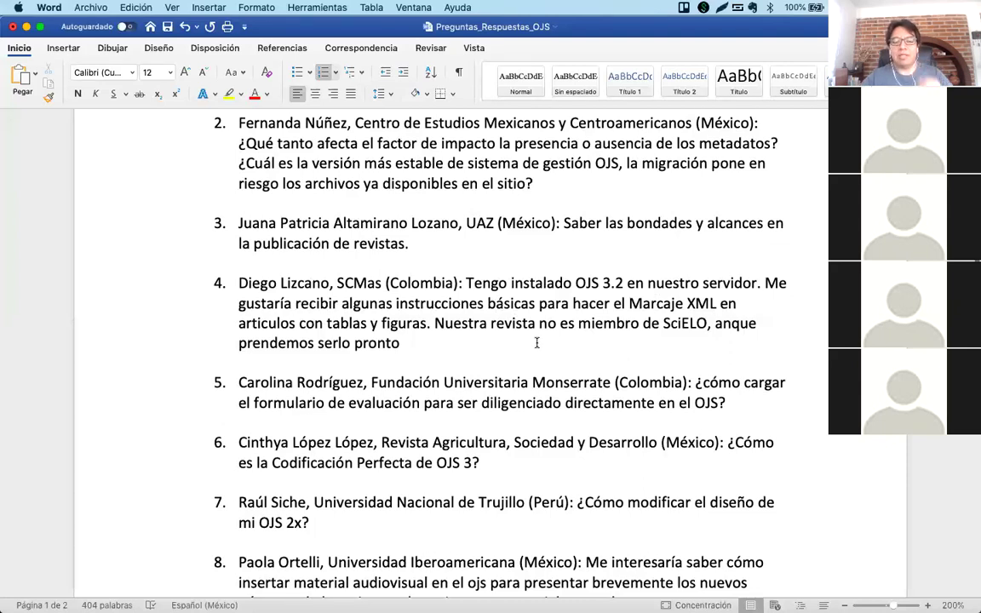
{"action": "double_click", "coordinate": [513, 239]}
{"action": "left_click", "coordinate": [513, 239]}
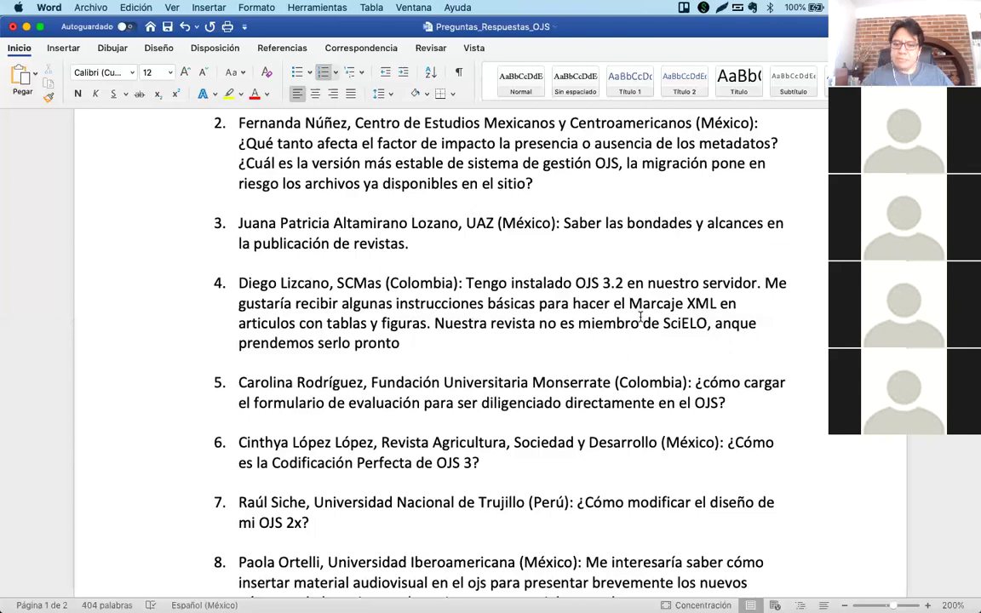
{"action": "mouse_move", "coordinate": [363, 594]}
{"action": "left_click", "coordinate": [446, 579]}
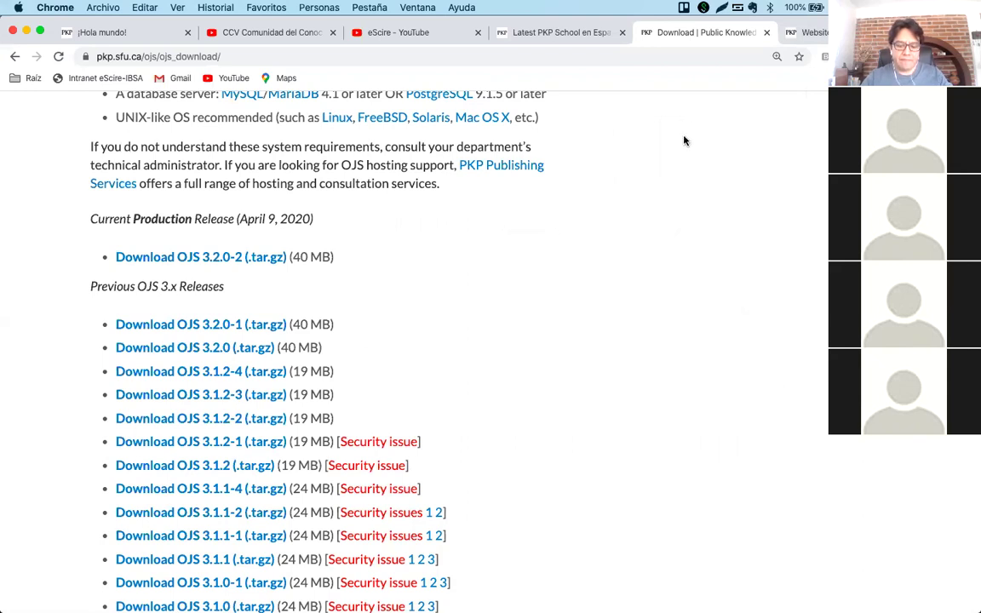
{"action": "key", "text": "super+n"}
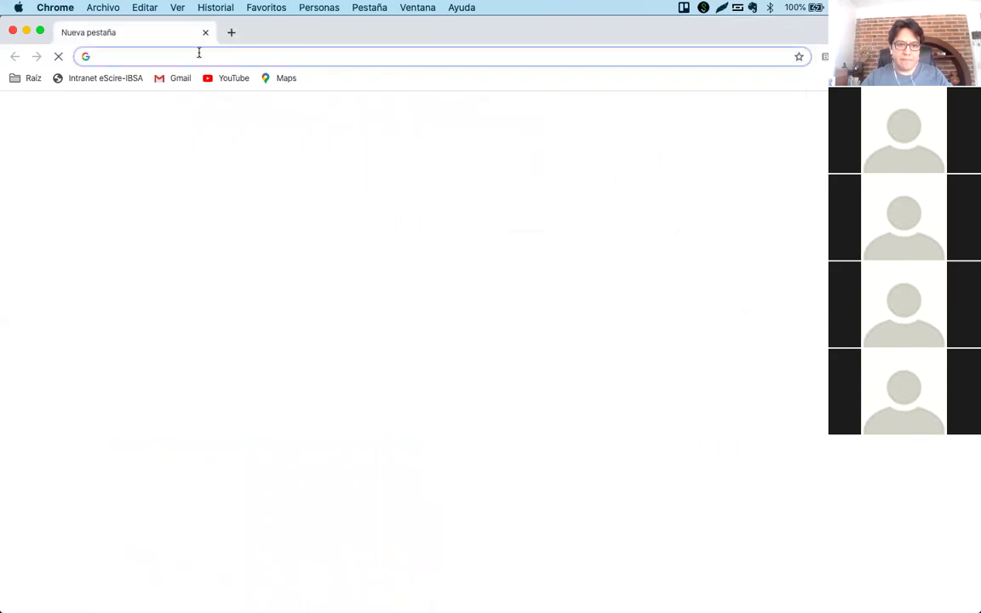
{"action": "key", "text": "super+w"}
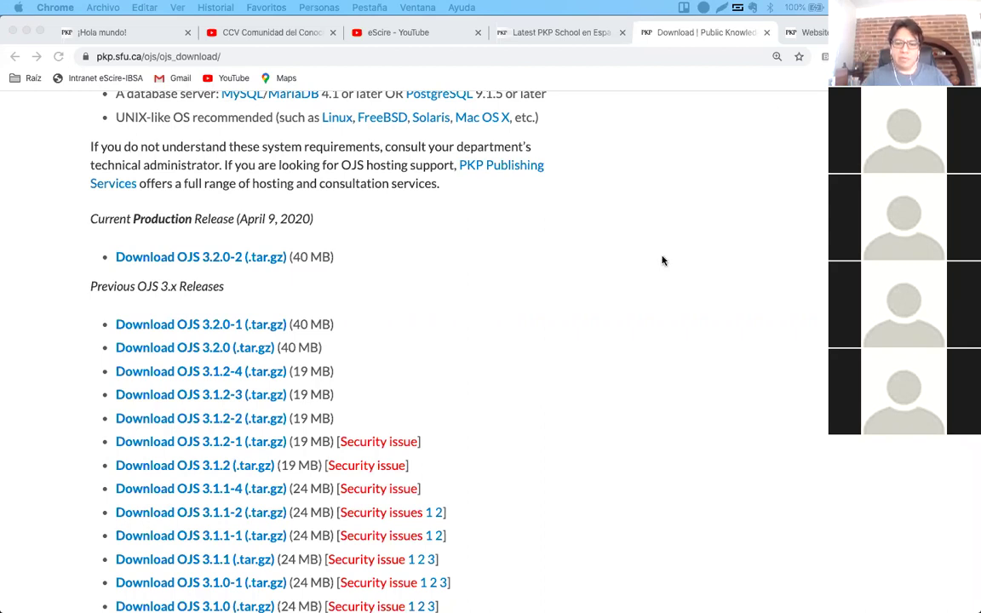
{"action": "mouse_move", "coordinate": [472, 596]}
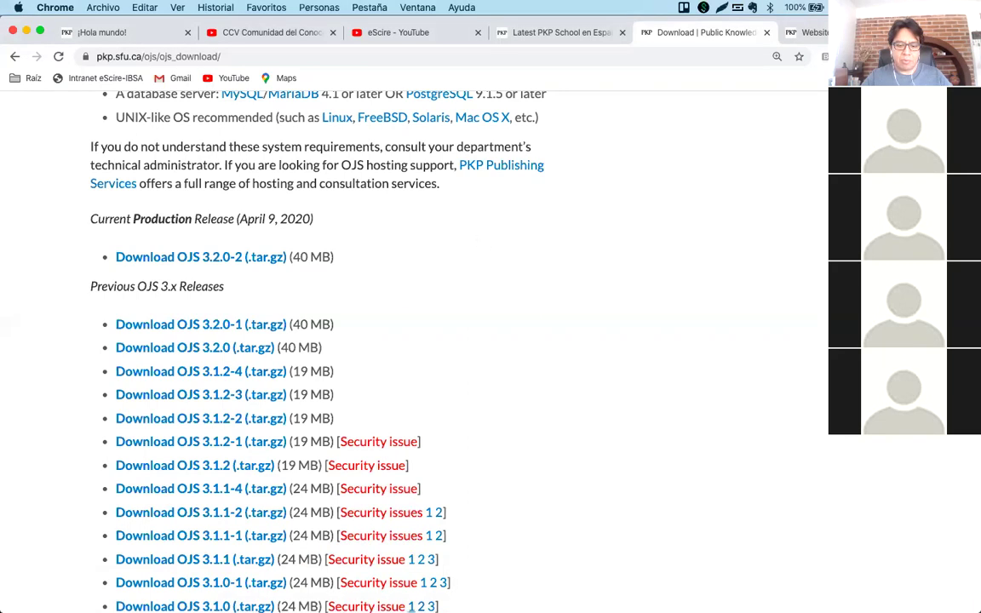
{"action": "left_click", "coordinate": [338, 566]}
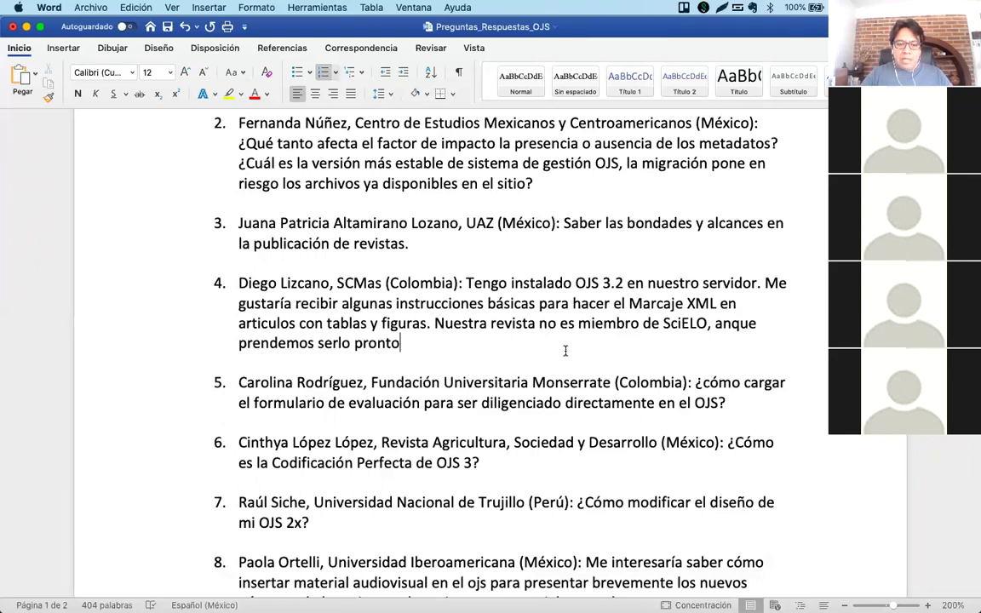
{"action": "scroll", "coordinate": [565, 350], "scroll_direction": "down", "scroll_amount": 2}
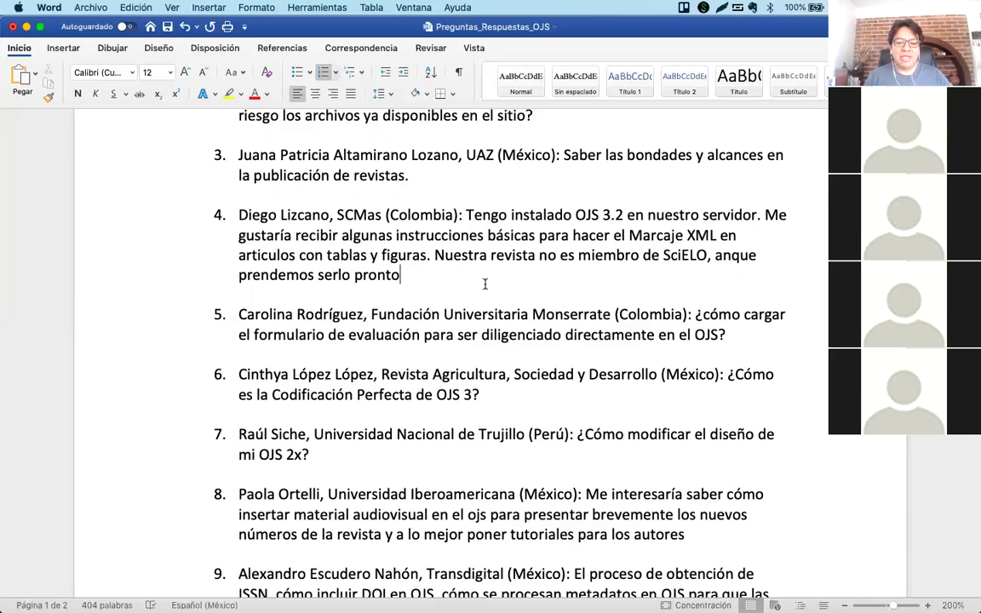
{"action": "left_click_drag", "start_coordinate": [485, 284], "coordinate": [239, 213]}
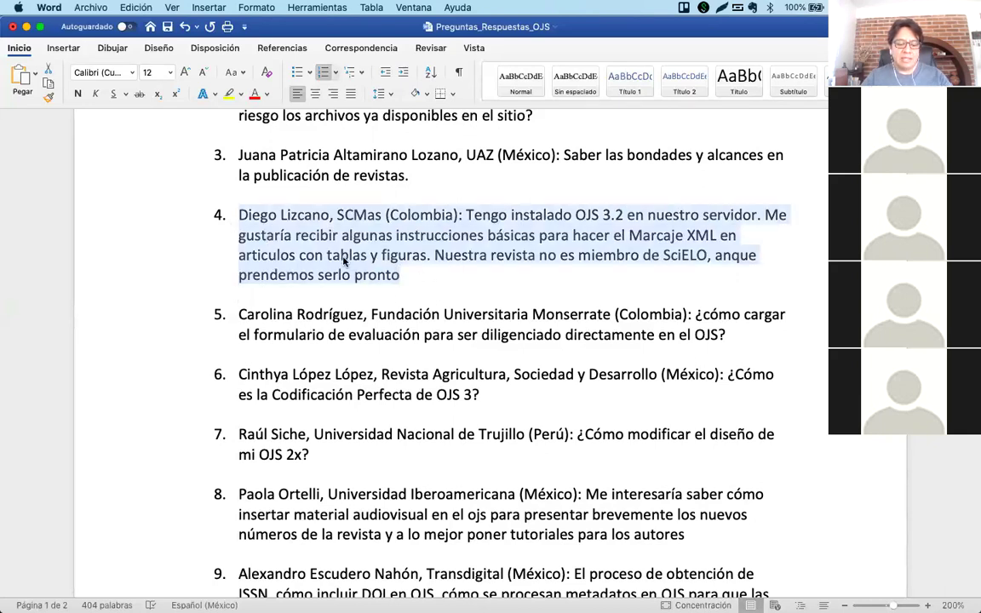
Cut the XML markup question from item 4 and paste it as new item 12.
{"action": "key", "text": "BackSpace"}
{"action": "key", "text": "BackSpace"}
{"action": "key", "text": "BackSpace"}
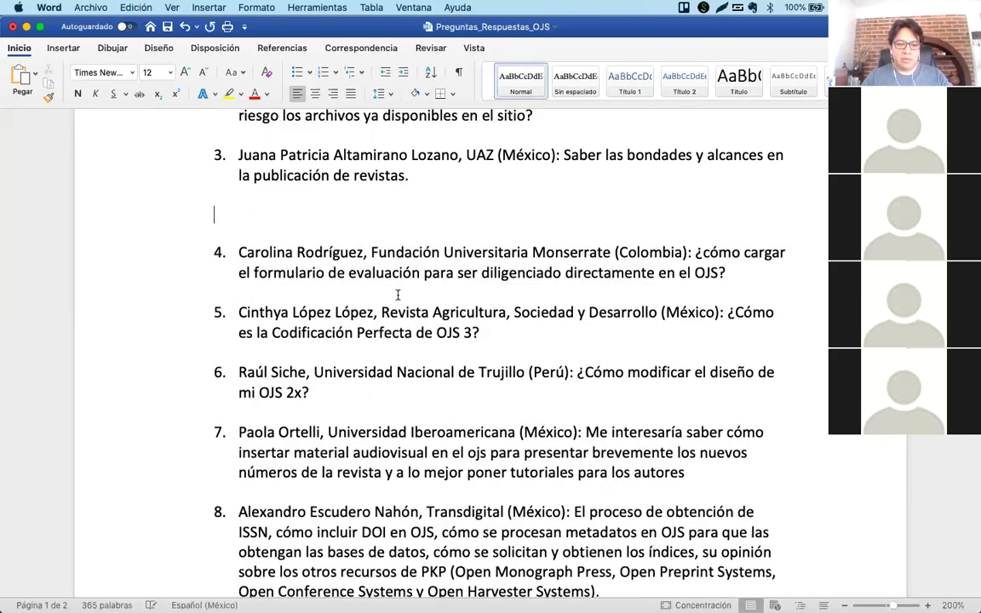
{"action": "key", "text": "BackSpace"}
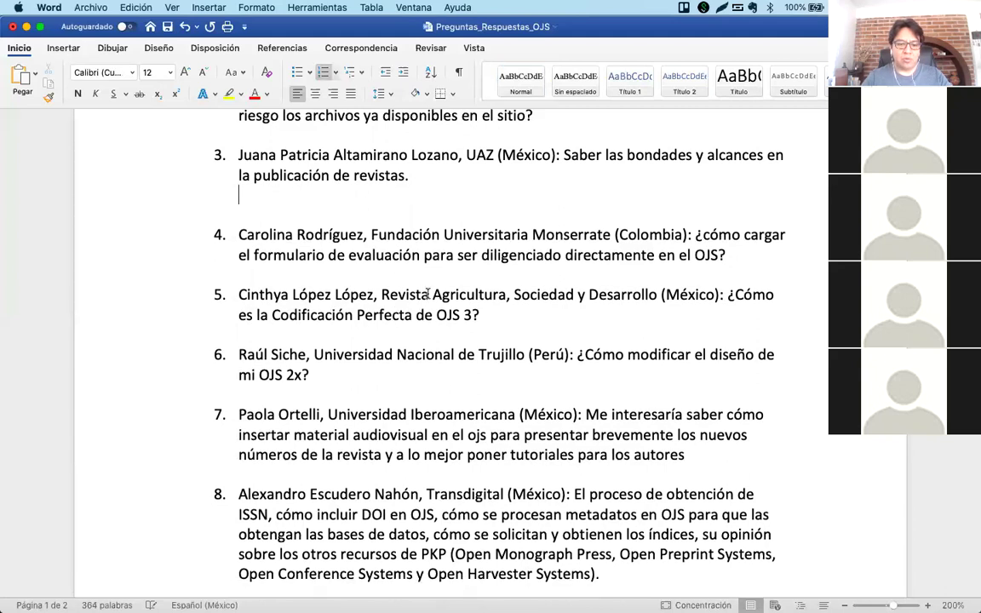
{"action": "scroll", "coordinate": [486, 291], "scroll_direction": "down", "scroll_amount": 10}
{"action": "scroll", "coordinate": [427, 293], "scroll_direction": "down", "scroll_amount": 3}
{"action": "left_click", "coordinate": [394, 319]}
{"action": "key", "text": "Return"}
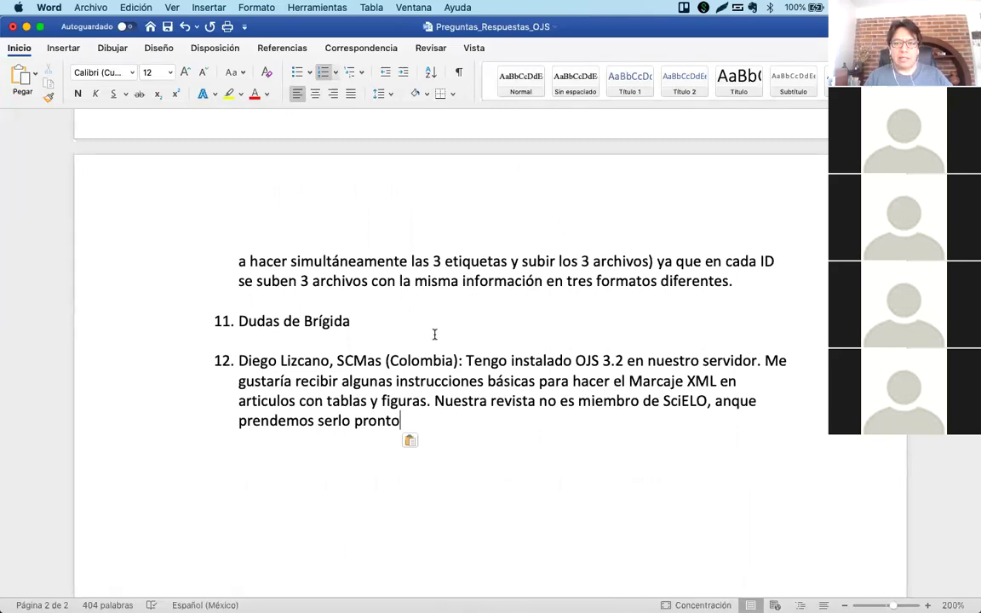
Delete the blank line left after item 3, then switch back to the browser.
{"action": "scroll", "coordinate": [434, 335], "scroll_direction": "up", "scroll_amount": 15}
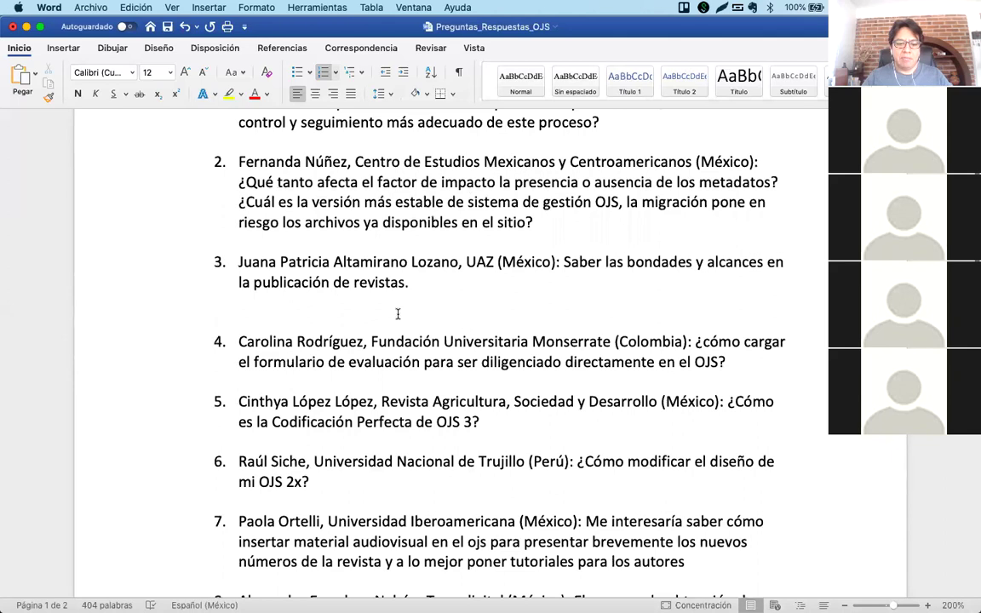
{"action": "left_click", "coordinate": [397, 314]}
{"action": "key", "text": "BackSpace"}
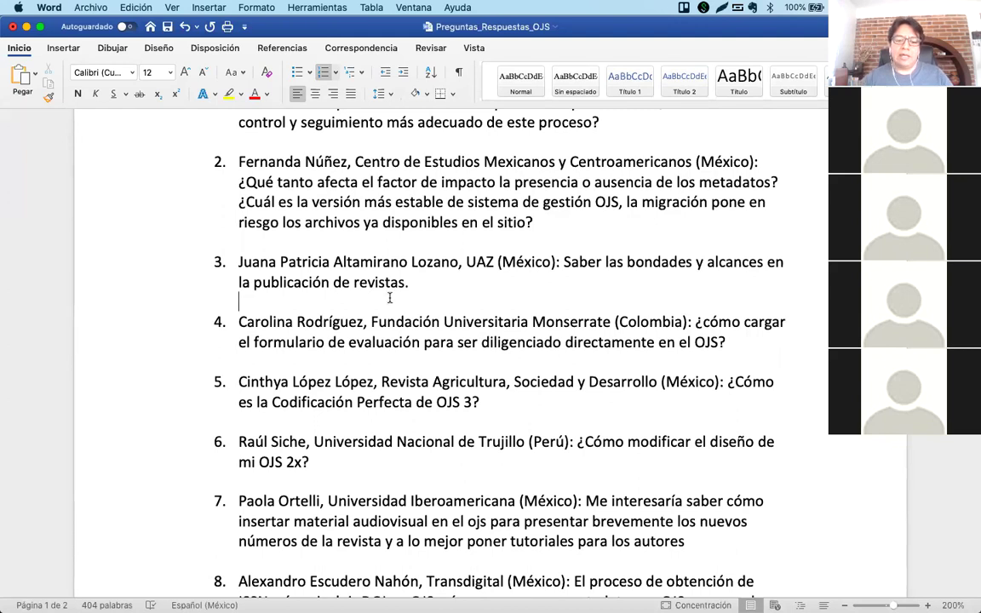
{"action": "mouse_move", "coordinate": [361, 596]}
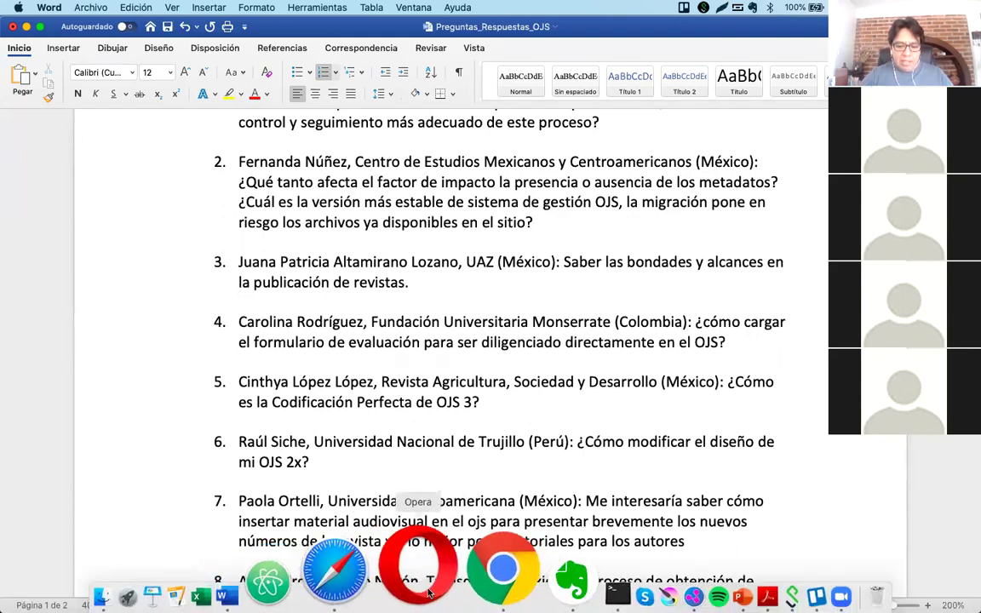
{"action": "left_click", "coordinate": [444, 587]}
From the ¡Hola mundo! journal tab, go through the user menu's Panel to the Envíos dashboard.
{"action": "left_click", "coordinate": [108, 31]}
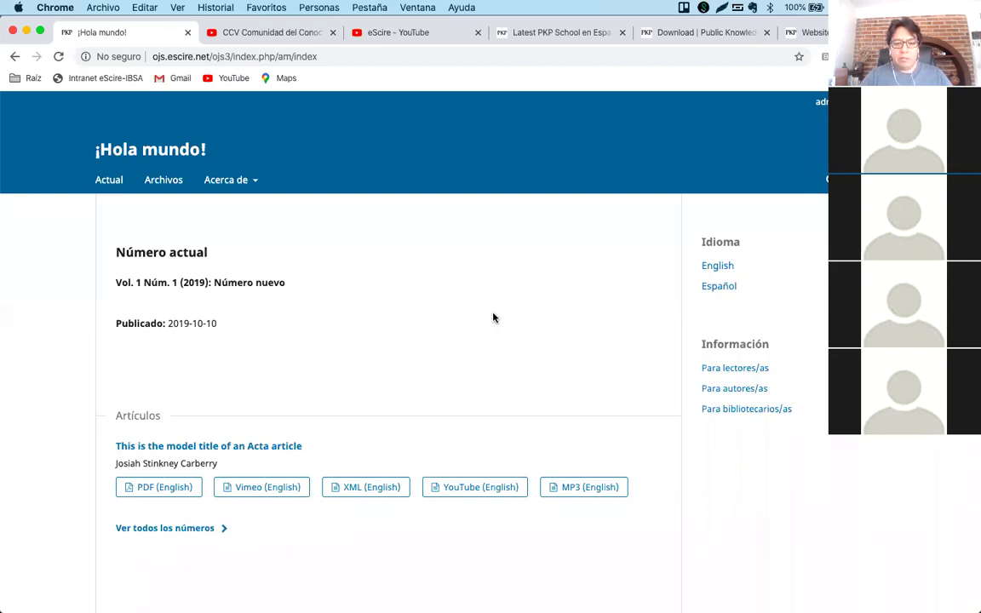
{"action": "mouse_move", "coordinate": [821, 101]}
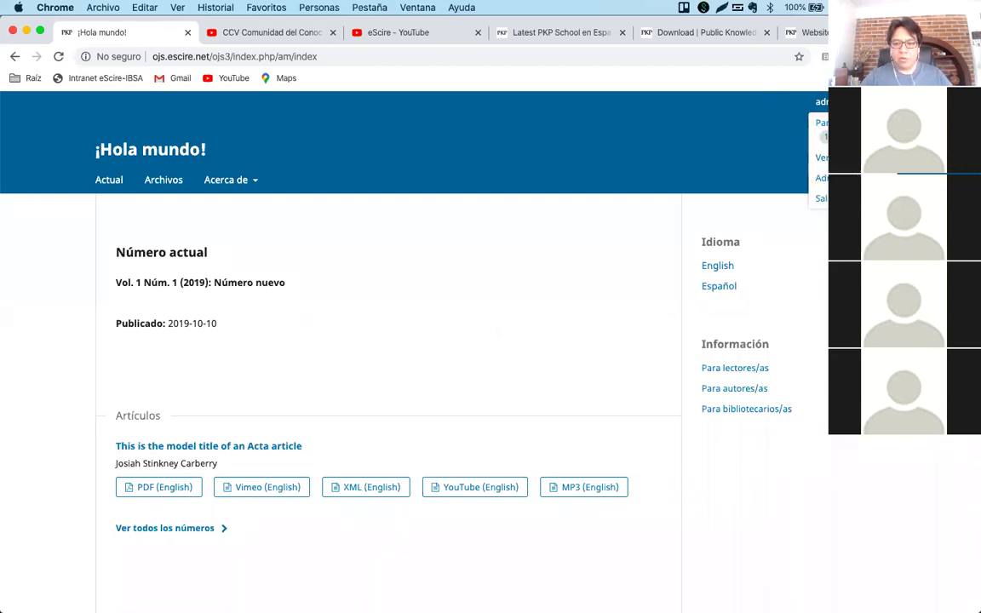
{"action": "left_click", "coordinate": [820, 123]}
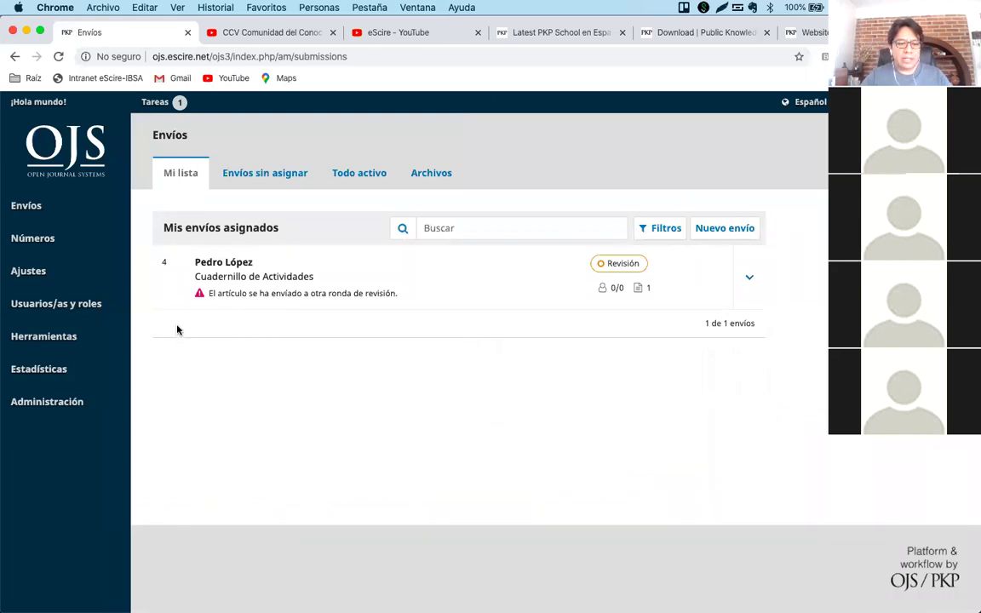
{"action": "mouse_move", "coordinate": [53, 285]}
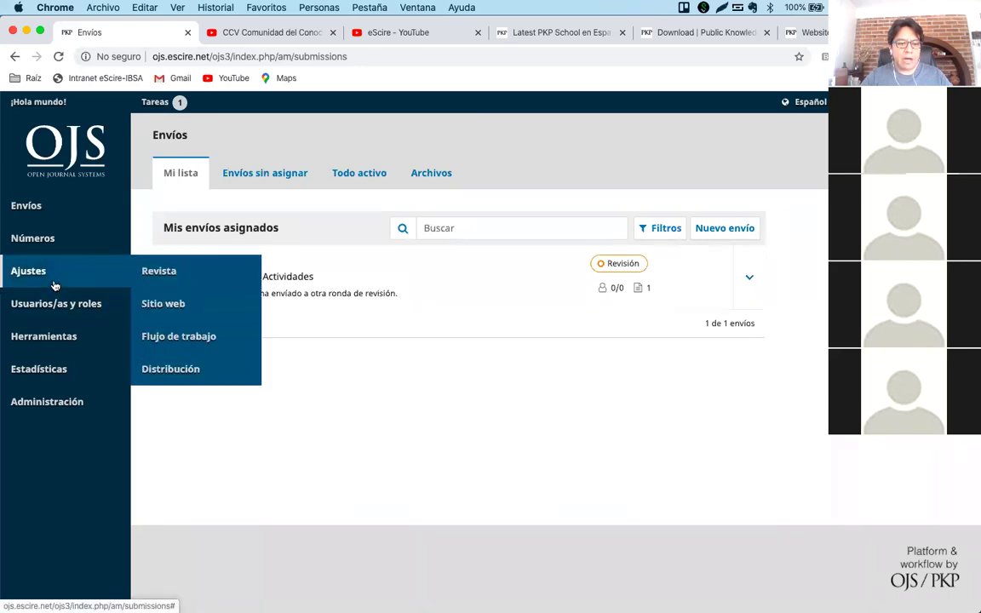
In Workflow settings' Review tab, find the empty Formularios de revisión list and start a new form.
{"action": "left_click", "coordinate": [205, 341]}
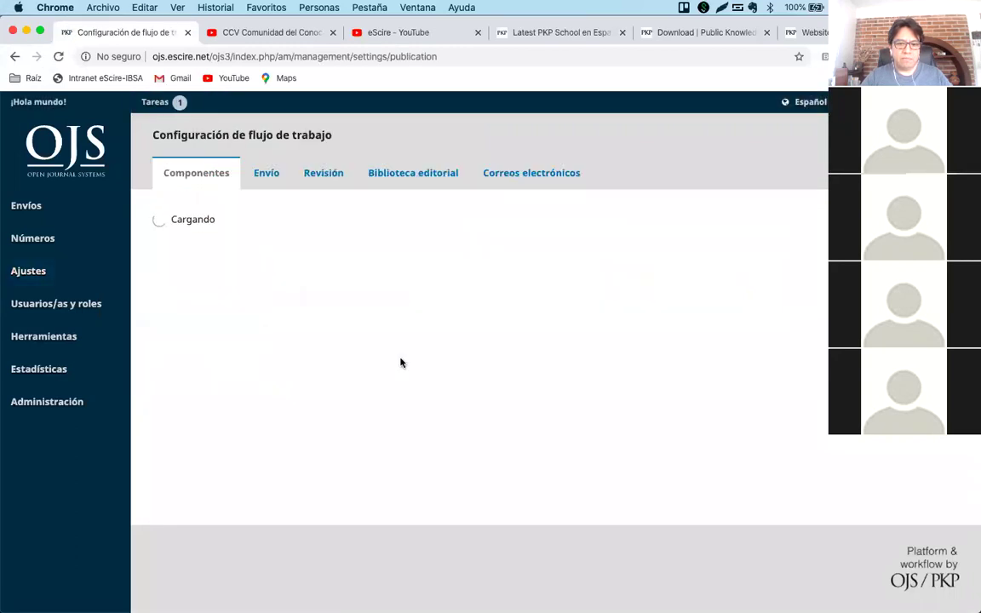
{"action": "left_click", "coordinate": [317, 173]}
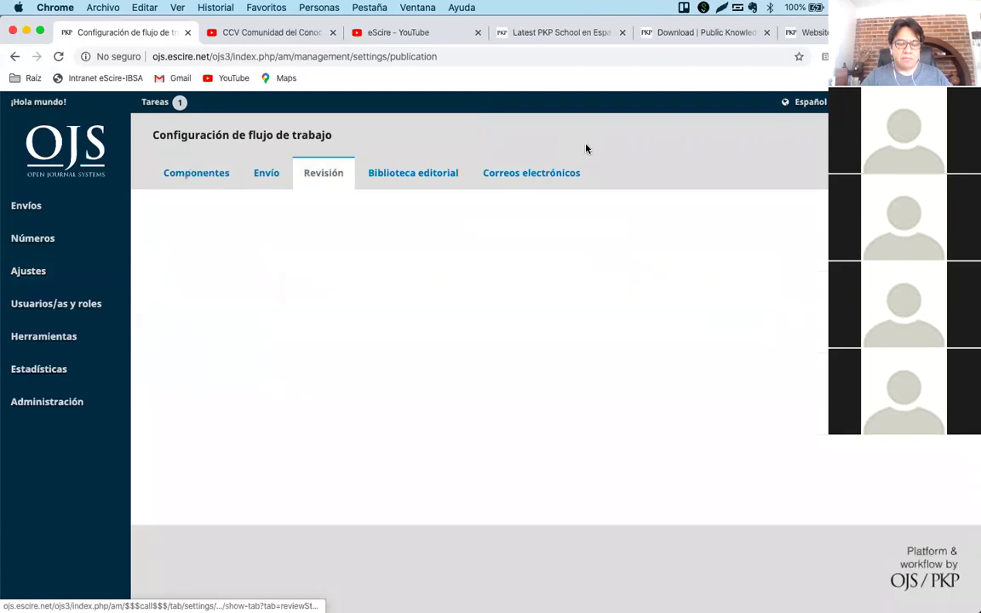
{"action": "scroll", "coordinate": [608, 247], "scroll_direction": "down", "scroll_amount": 3}
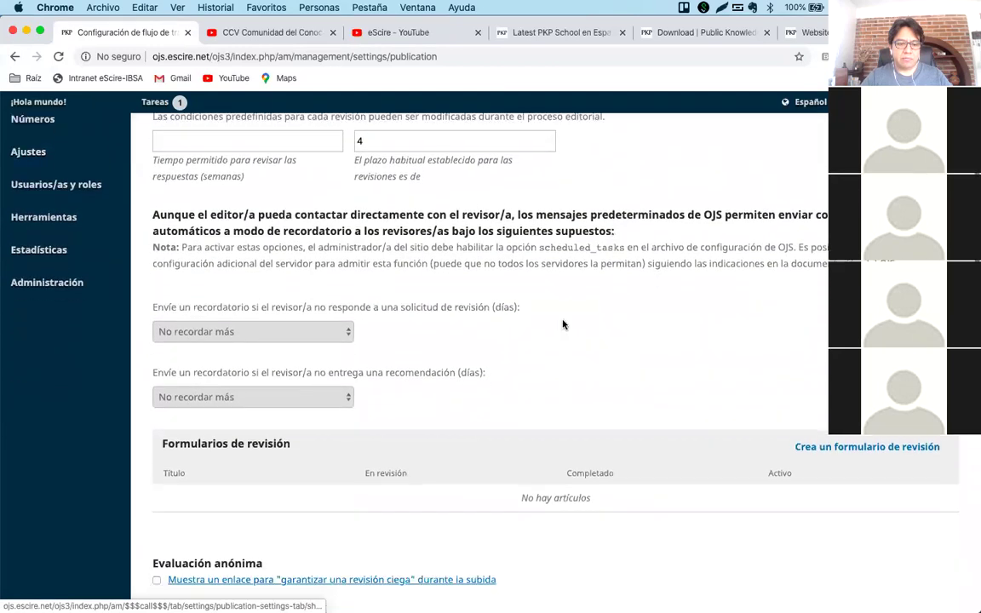
{"action": "scroll", "coordinate": [562, 324], "scroll_direction": "down", "scroll_amount": 4}
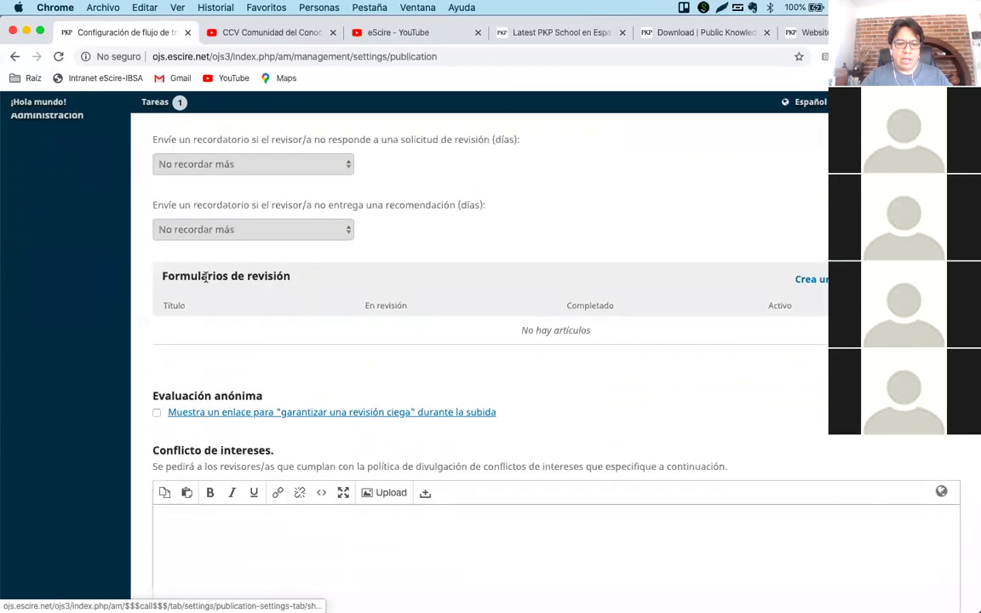
{"action": "left_click_drag", "start_coordinate": [161, 277], "coordinate": [291, 277]}
{"action": "left_click", "coordinate": [268, 277]}
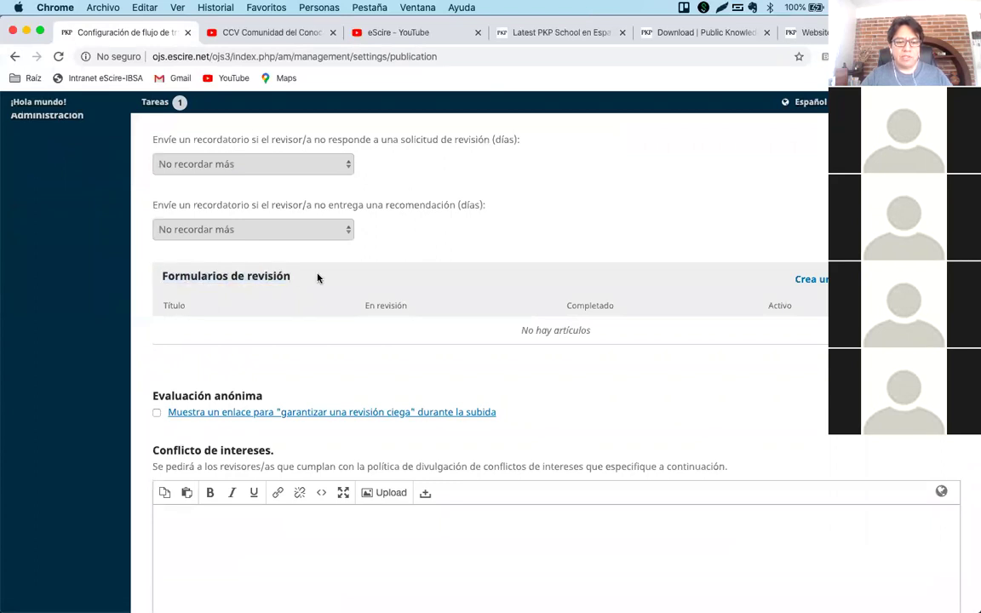
{"action": "left_click_drag", "start_coordinate": [524, 331], "coordinate": [619, 334]}
{"action": "left_click", "coordinate": [619, 336]}
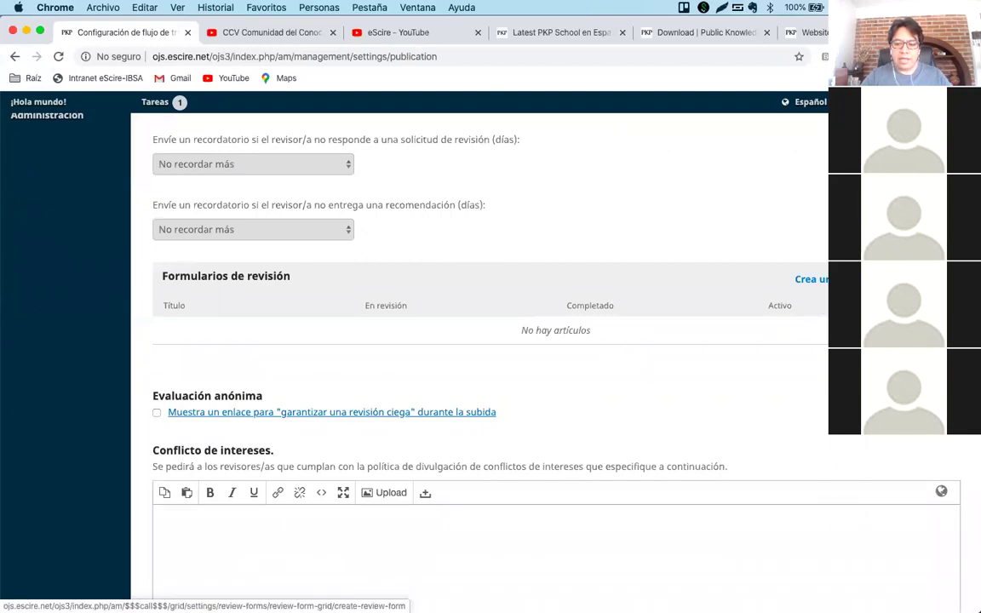
{"action": "left_click", "coordinate": [809, 280]}
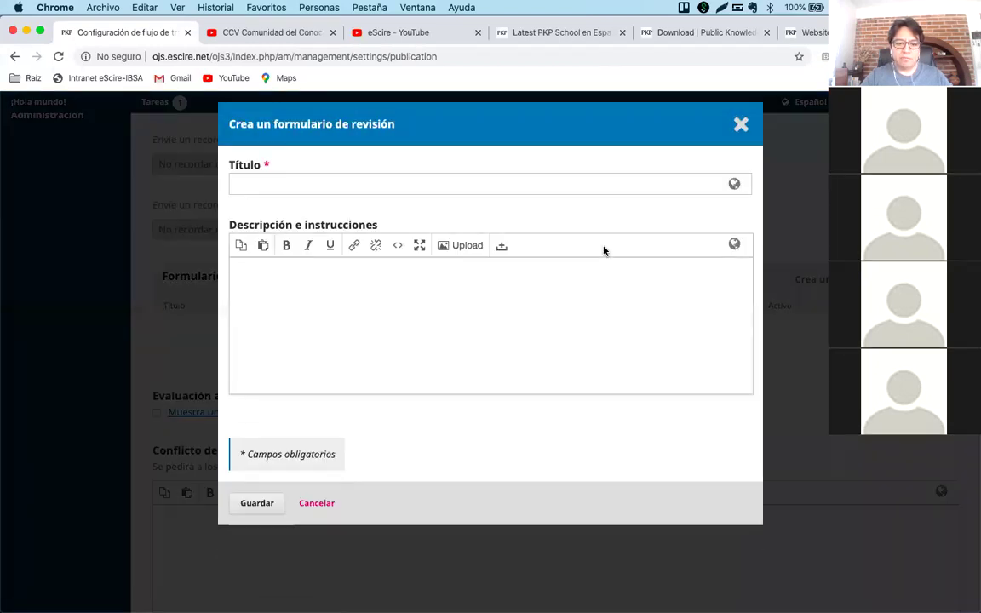
Enter 'Formulario de revisión 2020' as the review form title.
{"action": "left_click", "coordinate": [536, 185]}
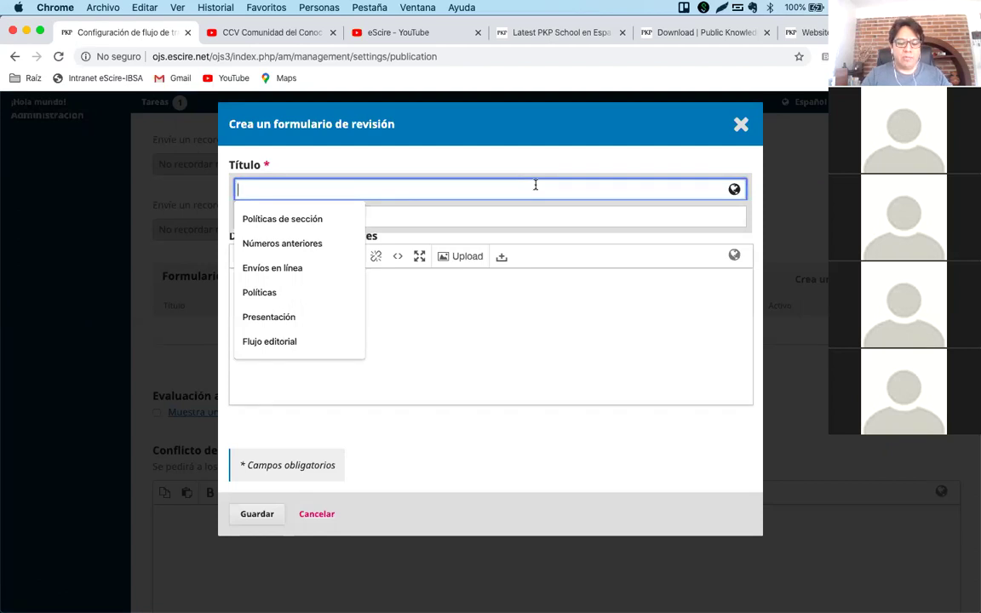
{"action": "type", "text": "Formulario "}
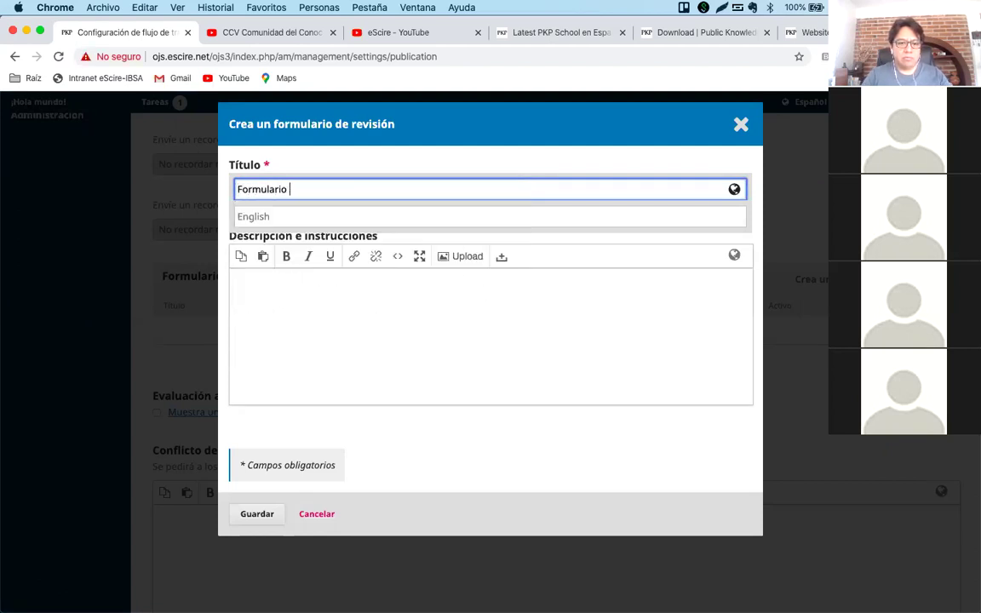
{"action": "type", "text": "de revisión"}
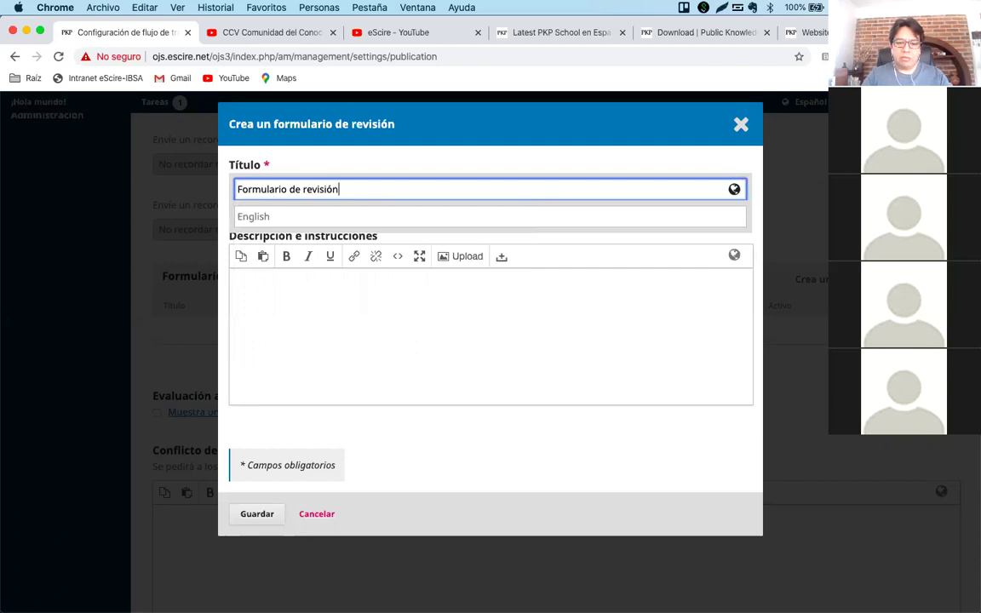
{"action": "type", "text": " 2020"}
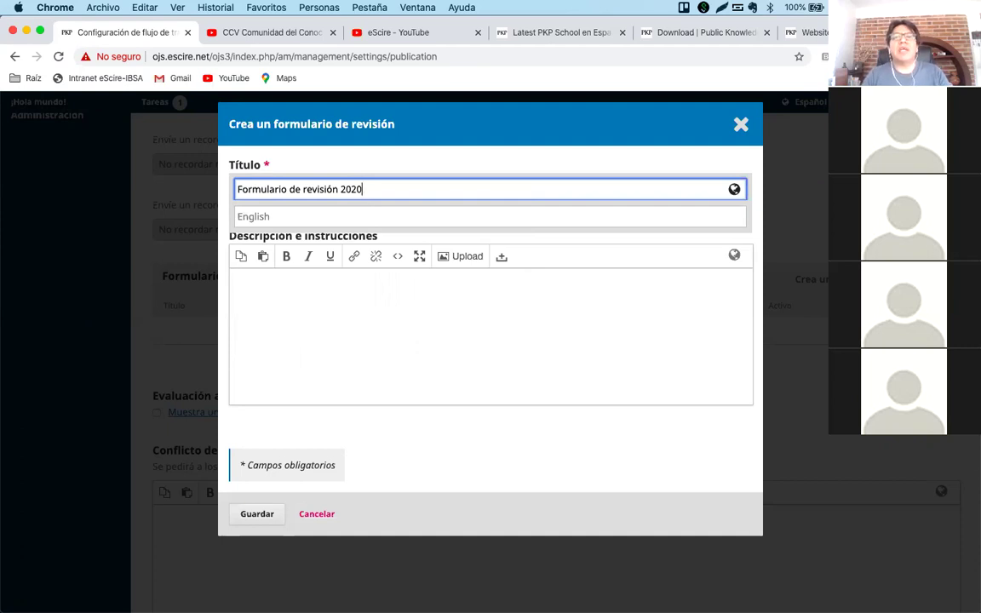
{"action": "left_click", "coordinate": [528, 149]}
Add instructions asking the reviewer to complete the evaluation format, then attempt to save.
{"action": "left_click", "coordinate": [342, 284]}
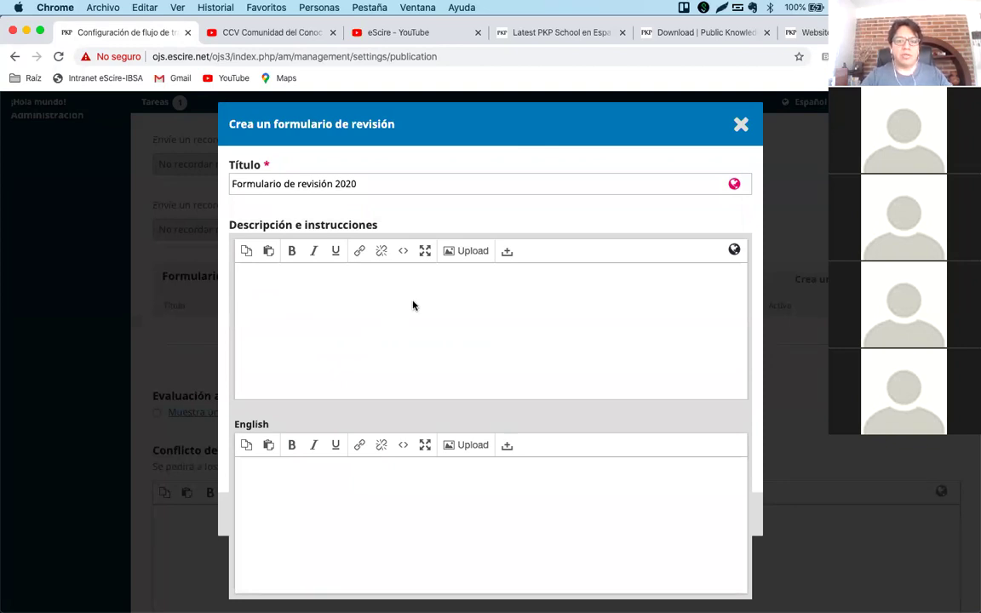
{"action": "type", "text": "Es"}
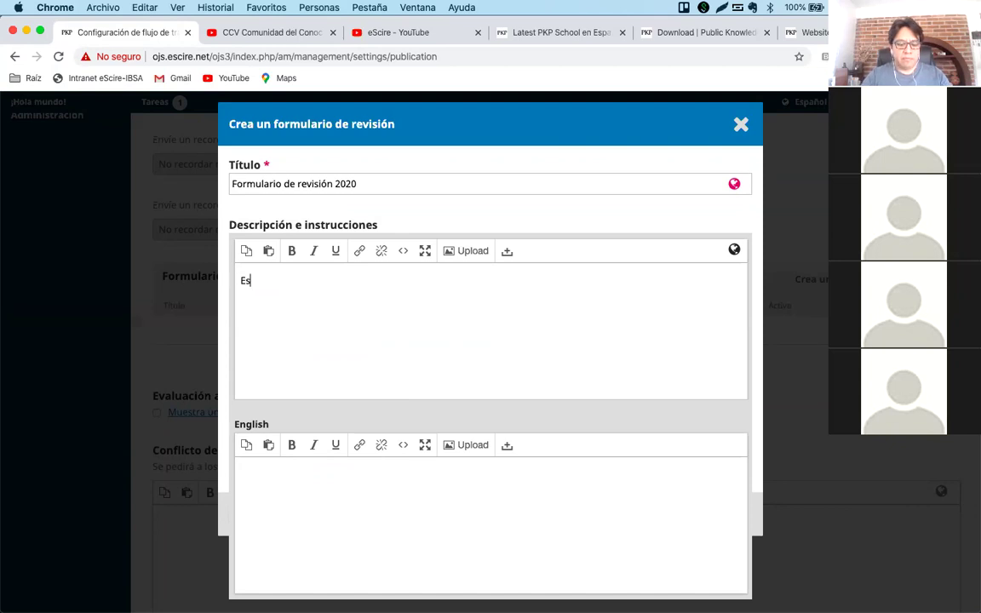
{"action": "type", "text": "timatda"}
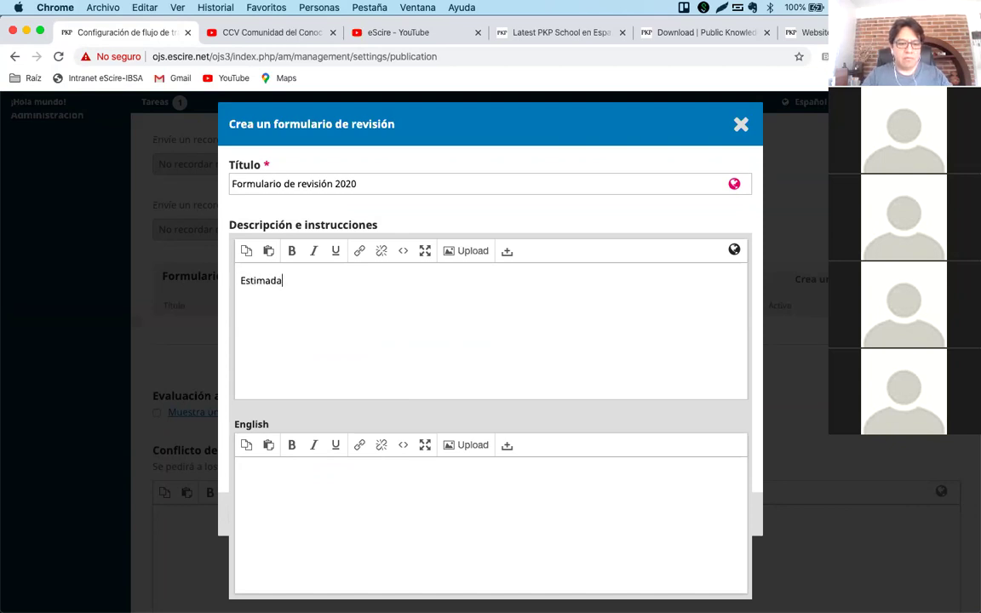
{"action": "key", "text": "BackSpace"}
{"action": "type", "text": "o"}
{"action": "key", "text": "BackSpace"}
{"action": "type", "text": "o/a u"}
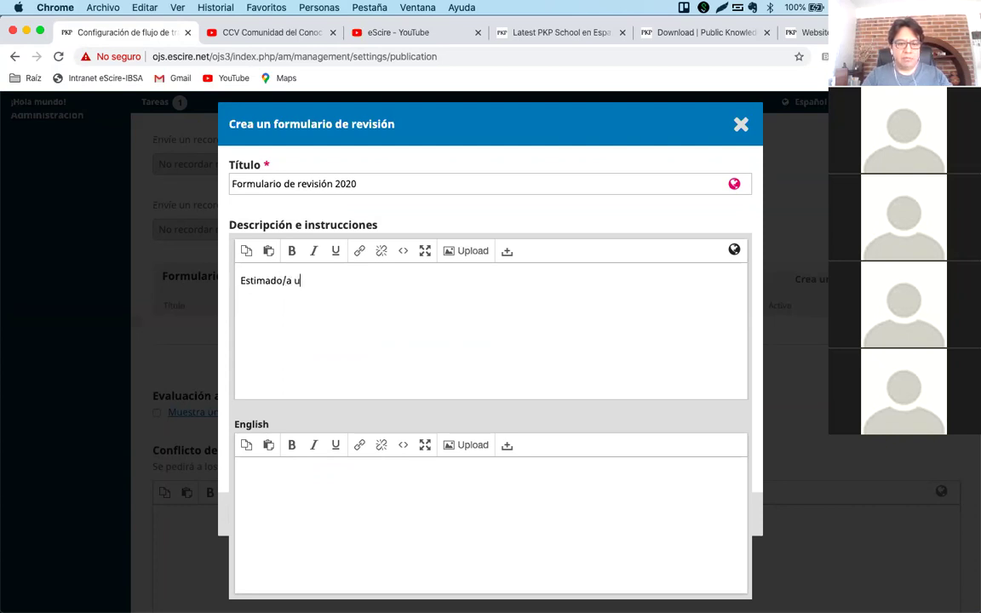
{"action": "key", "text": "BackSpace"}
{"action": "type", "text": "revisor, favor de comple"}
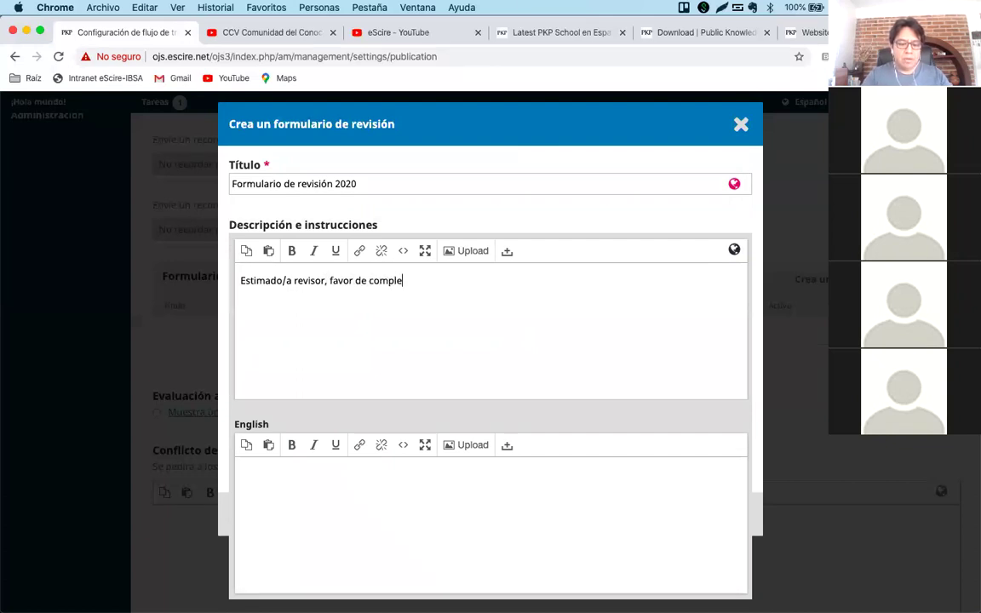
{"action": "type", "text": "tar el "}
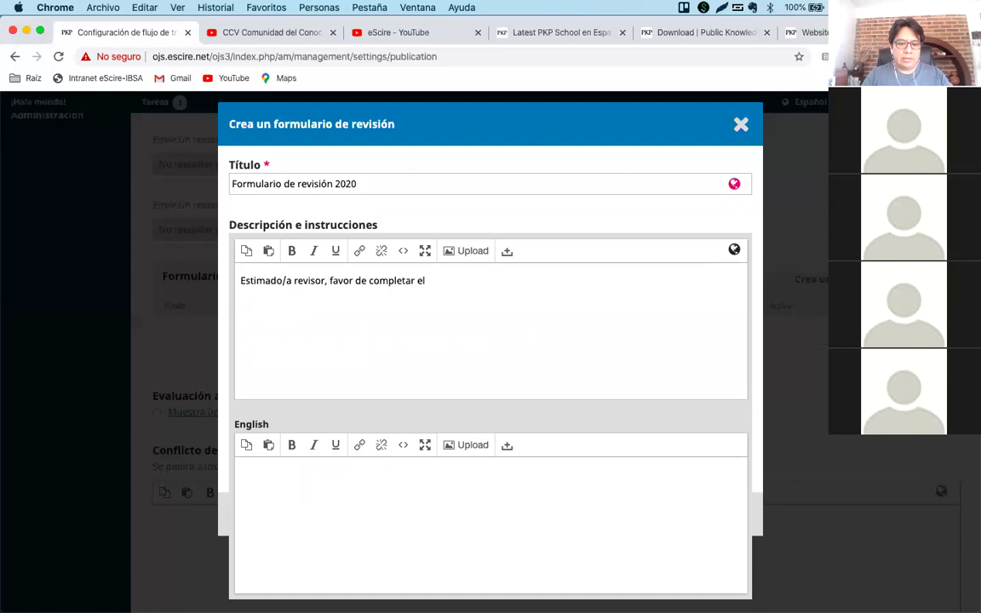
{"action": "type", "text": "siguiente for"}
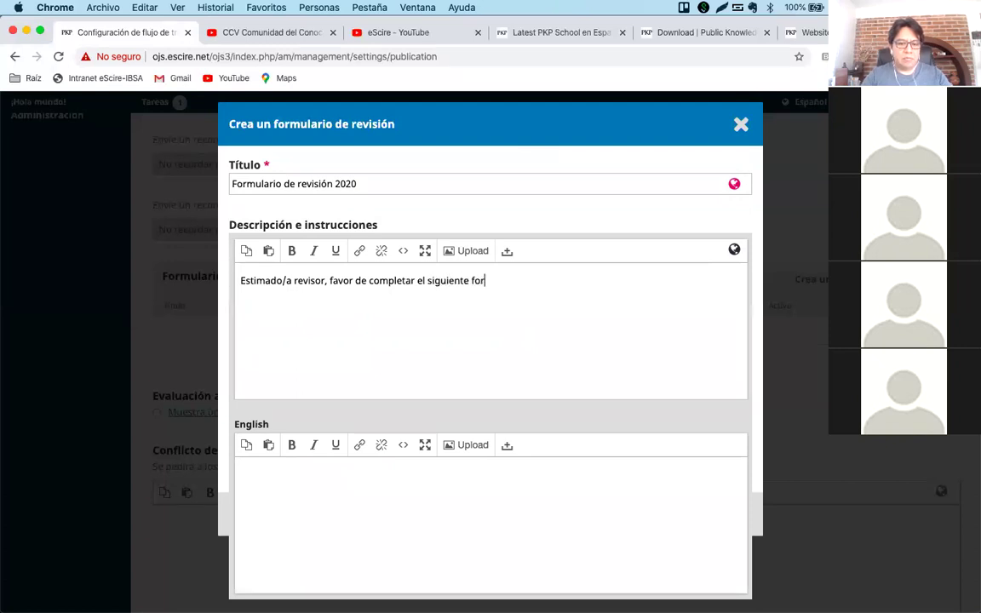
{"action": "type", "text": "mato de evaluació"}
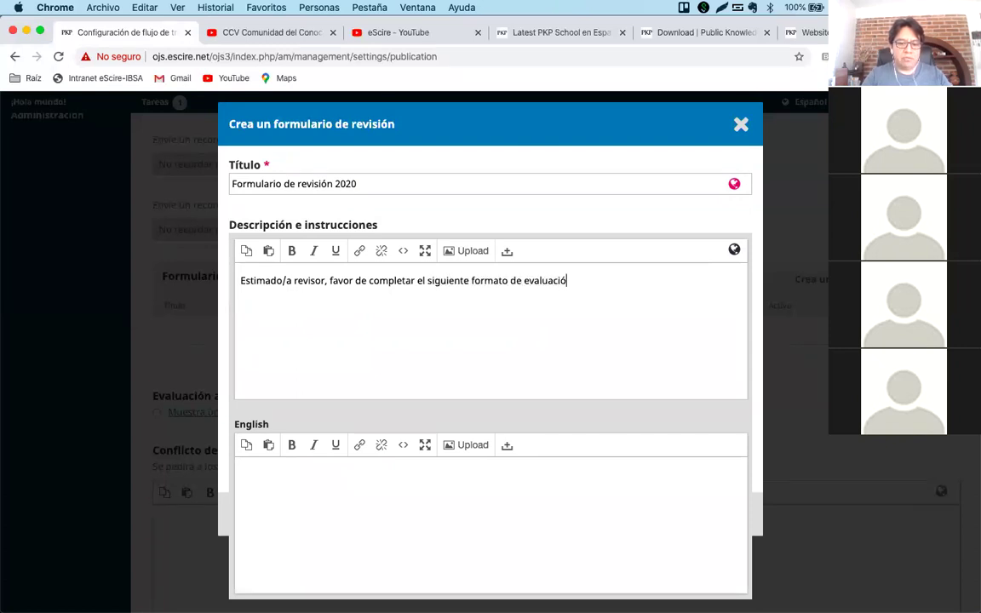
{"action": "type", "text": "n."}
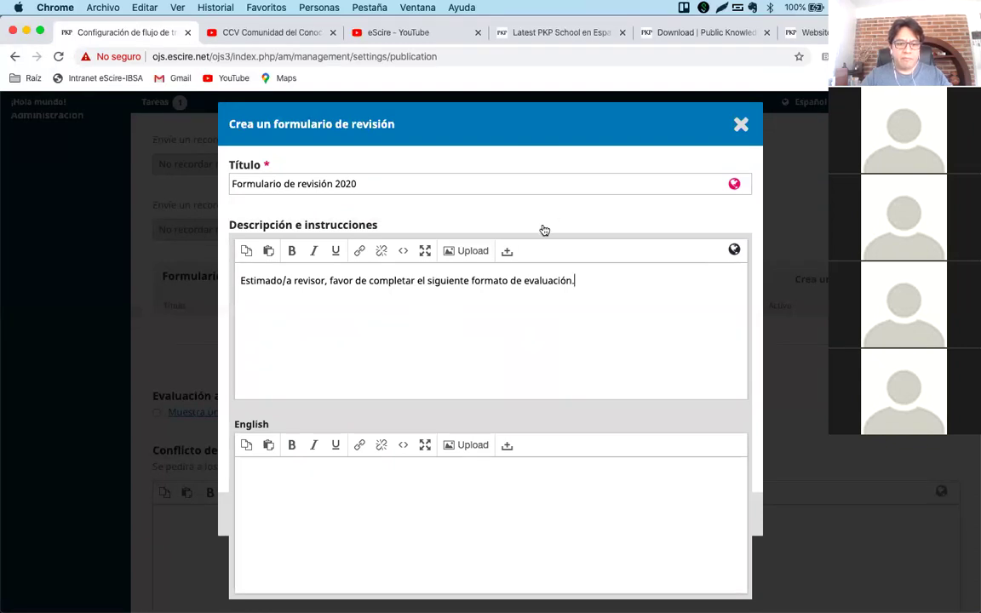
{"action": "left_click", "coordinate": [545, 228]}
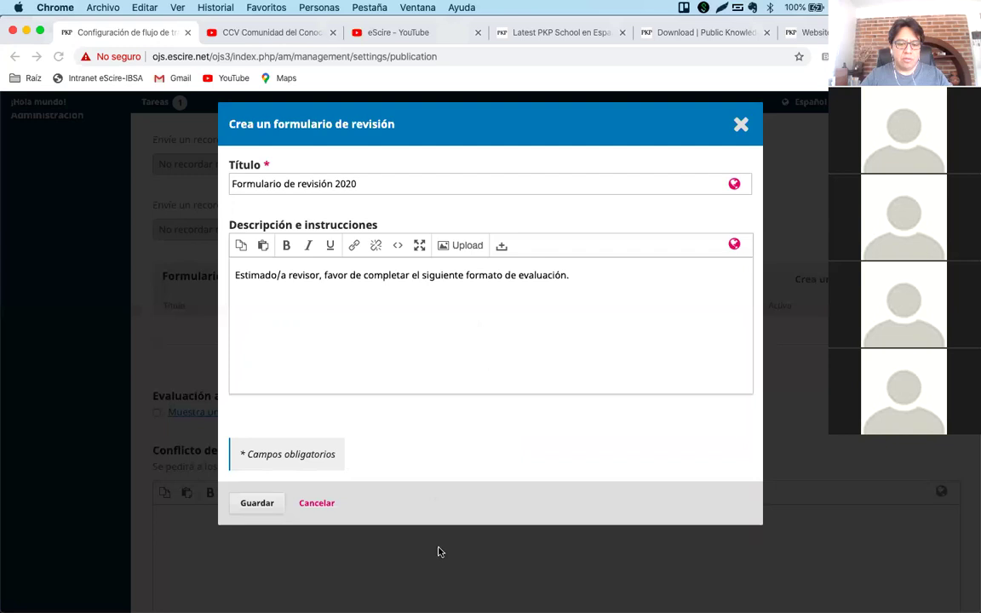
{"action": "left_click", "coordinate": [256, 503]}
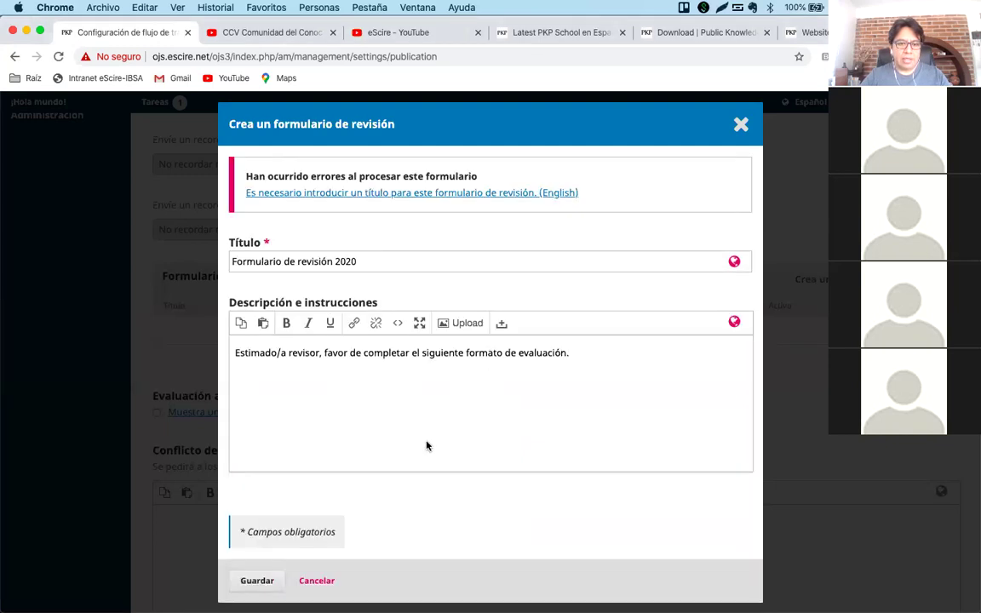
Enter 'Review Format 2020' as the English title and save the review form.
{"action": "left_click", "coordinate": [433, 256]}
{"action": "left_click", "coordinate": [352, 296]}
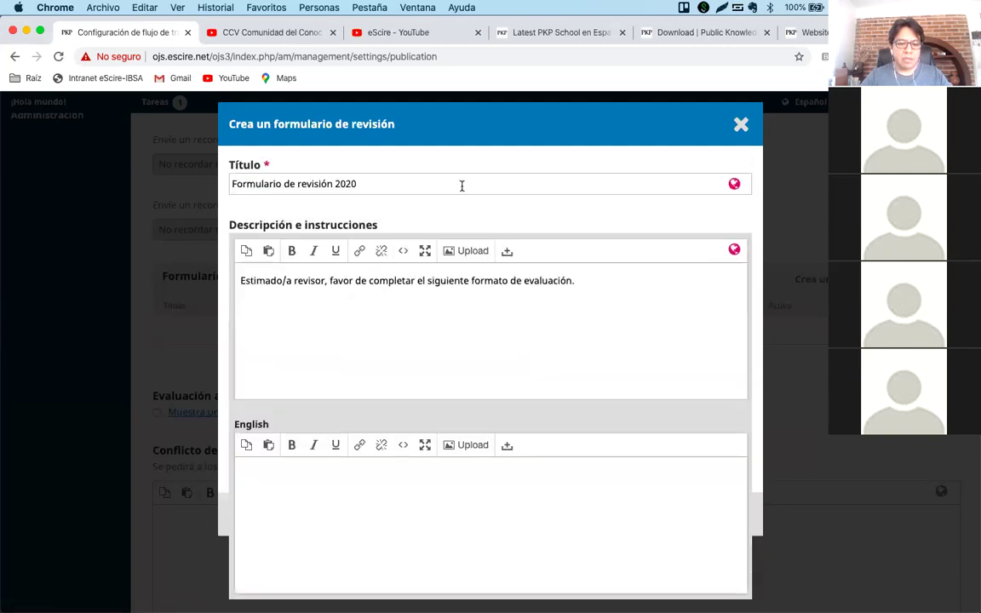
{"action": "left_click", "coordinate": [461, 184]}
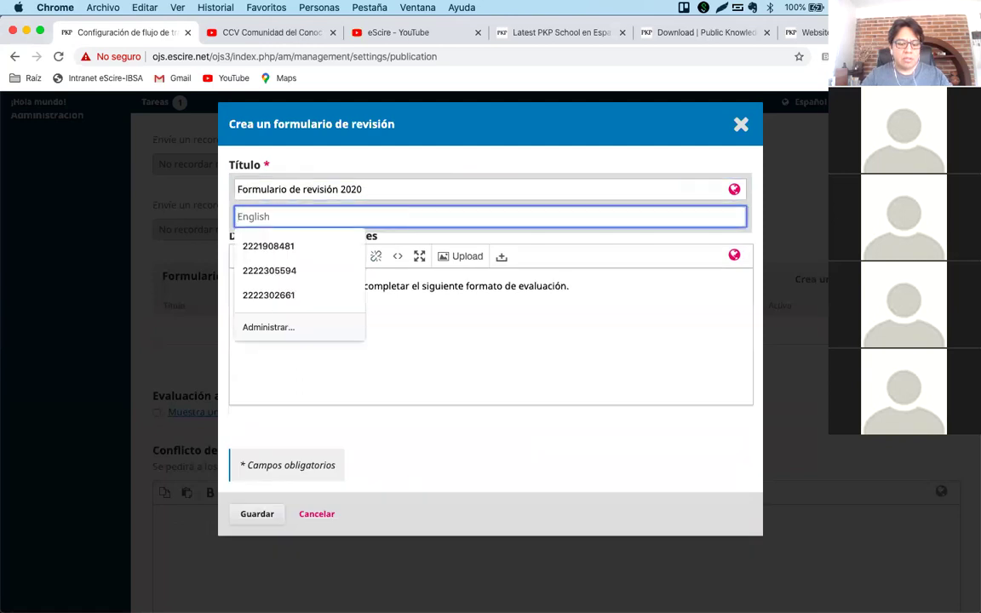
{"action": "type", "text": "Review "}
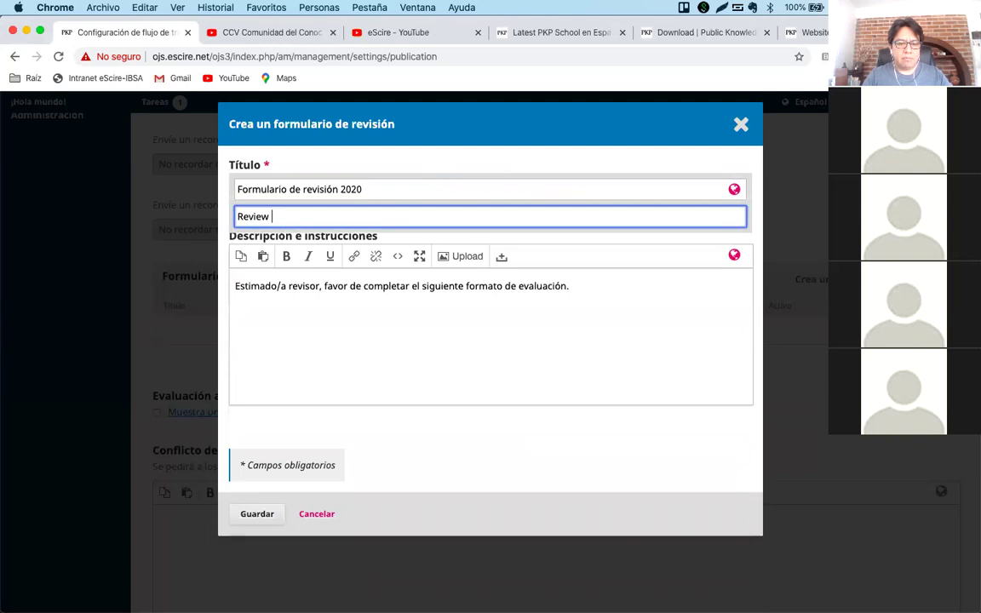
{"action": "type", "text": "Format 2020"}
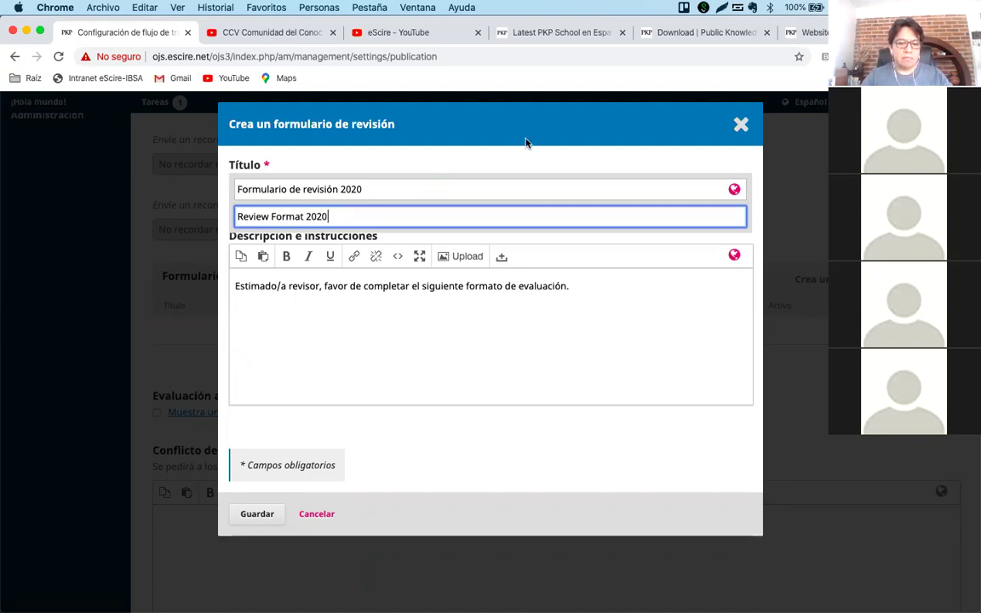
{"action": "left_click", "coordinate": [525, 143]}
{"action": "left_click", "coordinate": [258, 502]}
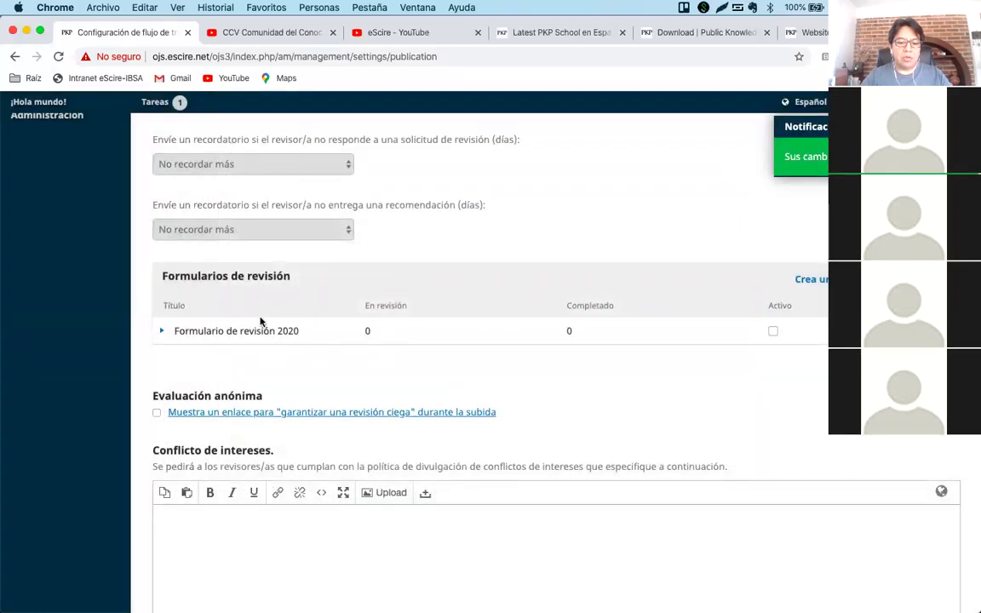
Tick Activo for Formulario de revisión 2020, confirm with Aceptar, and expand its row.
{"action": "double_click", "coordinate": [366, 330]}
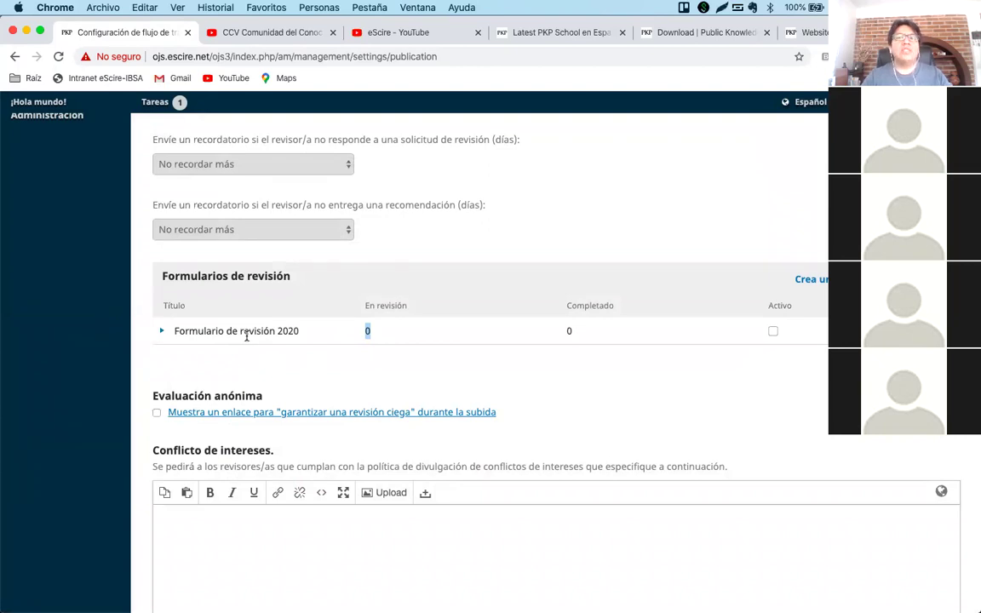
{"action": "left_click", "coordinate": [364, 335]}
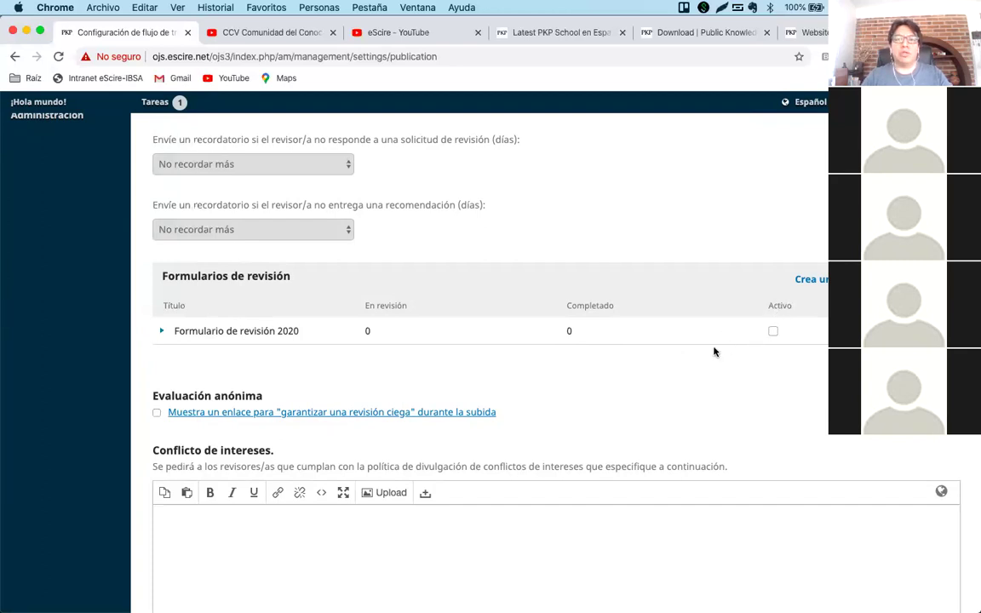
{"action": "left_click", "coordinate": [772, 331]}
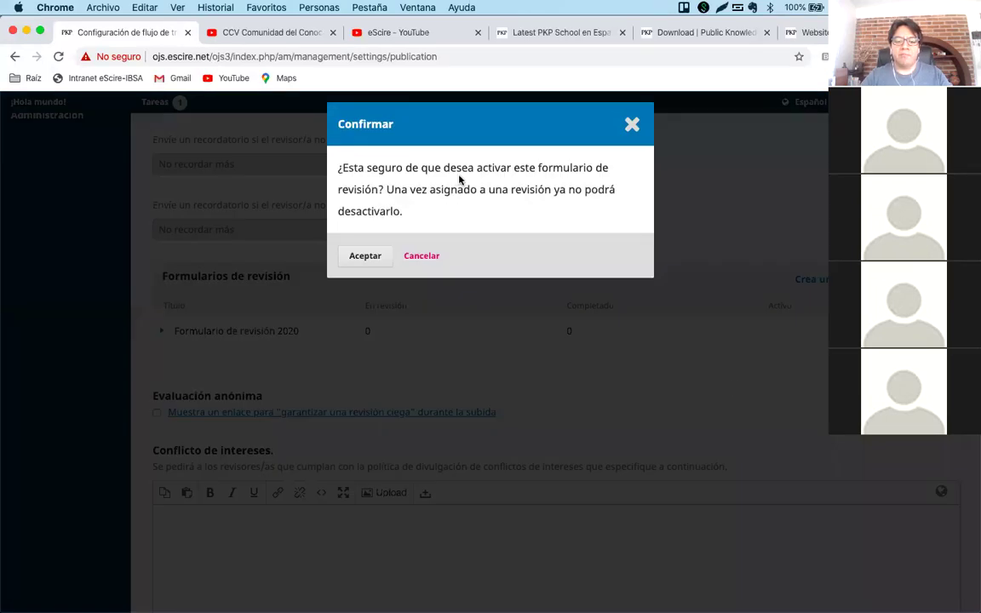
{"action": "left_click", "coordinate": [364, 258]}
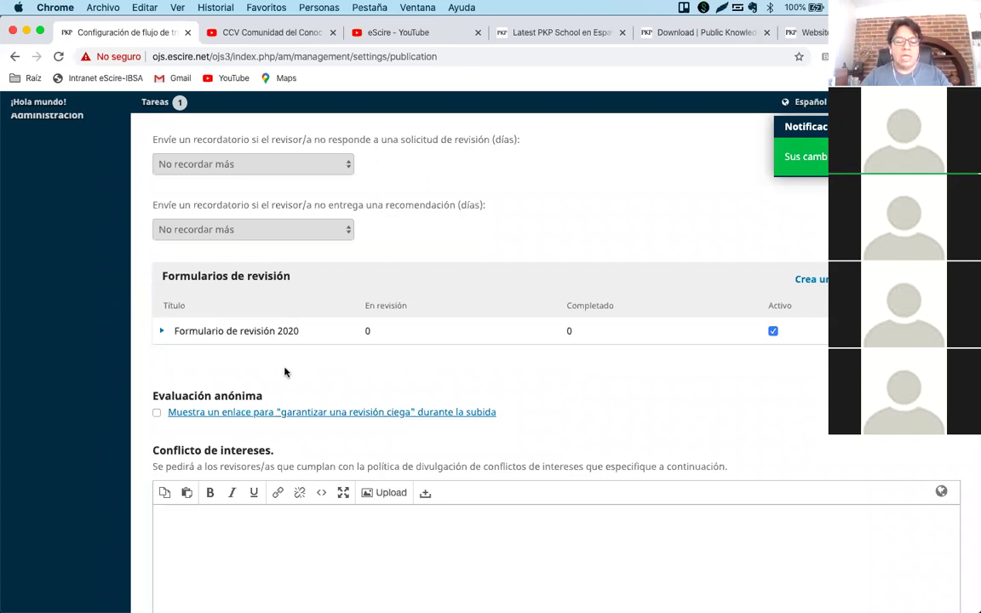
{"action": "left_click", "coordinate": [162, 330]}
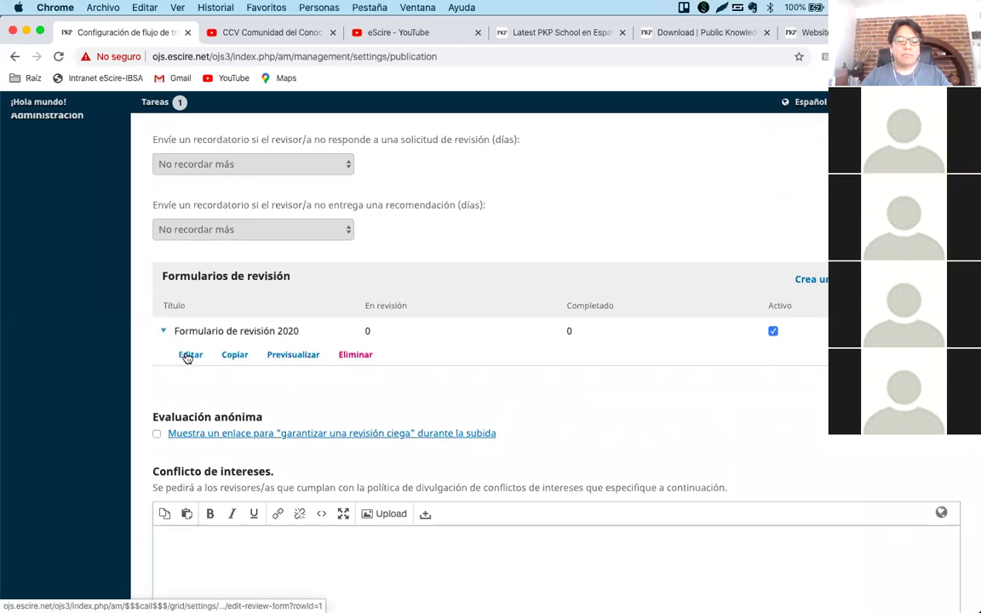
Edit Formulario de revisión 2020 and start a new item from its Ítems de formulario list.
{"action": "left_click", "coordinate": [188, 355]}
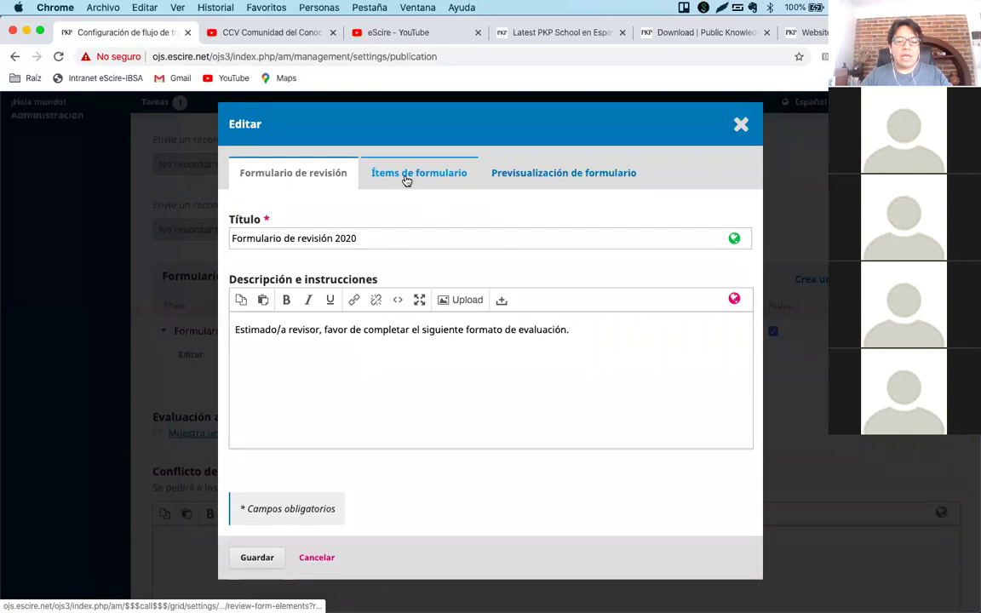
{"action": "left_click", "coordinate": [439, 173]}
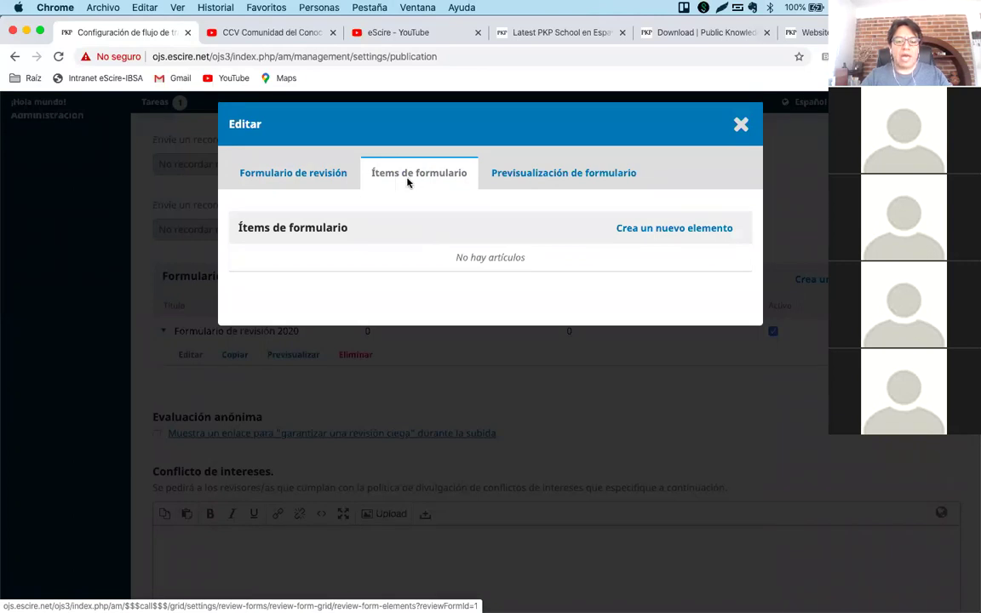
{"action": "left_click", "coordinate": [655, 229]}
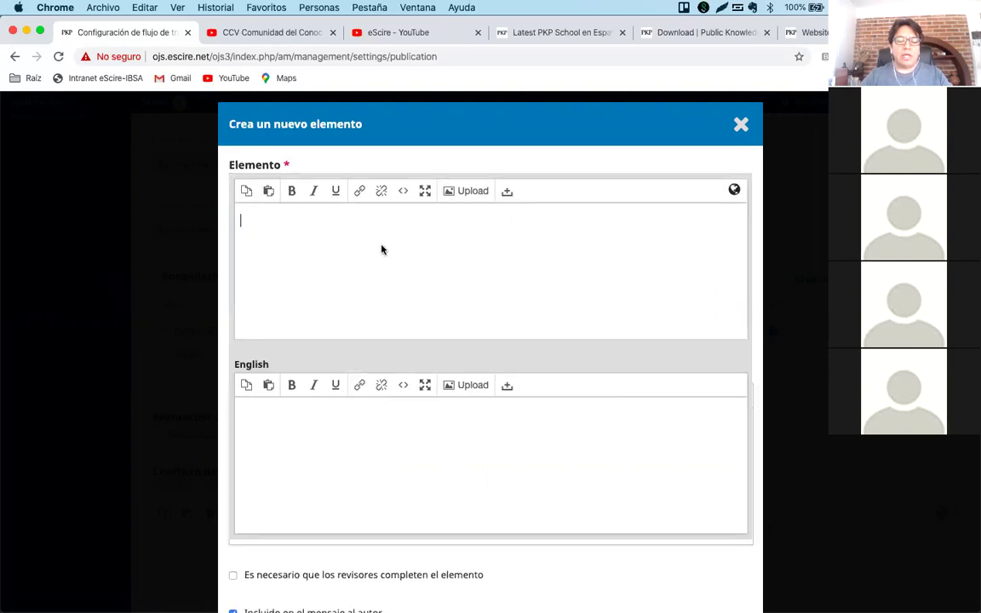
Enter '¿El objetivo del trabajo es claro?' as the new item's Elemento text.
{"action": "type", "text": "¿?"}
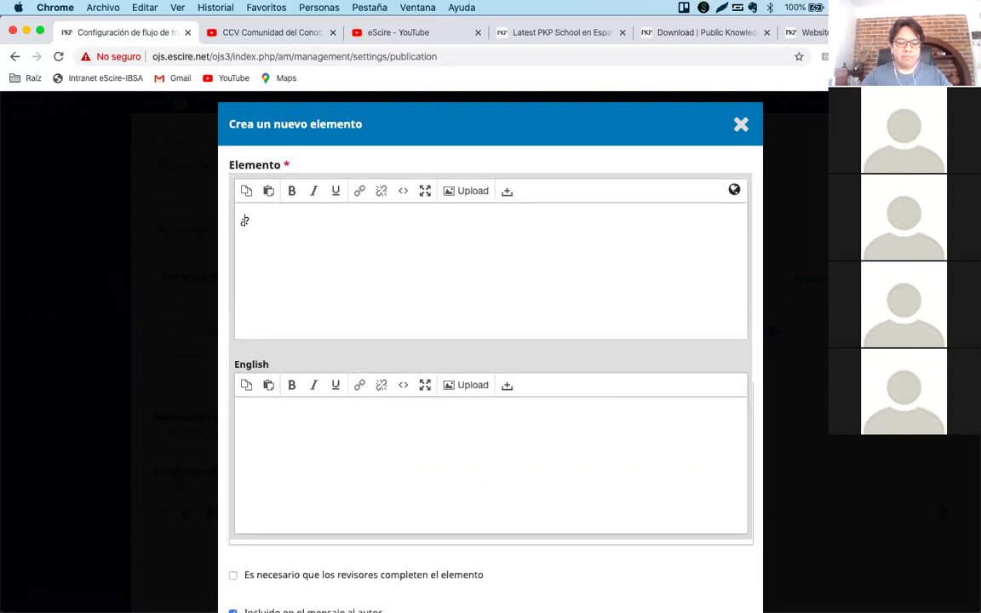
{"action": "type", "text": "El objet"}
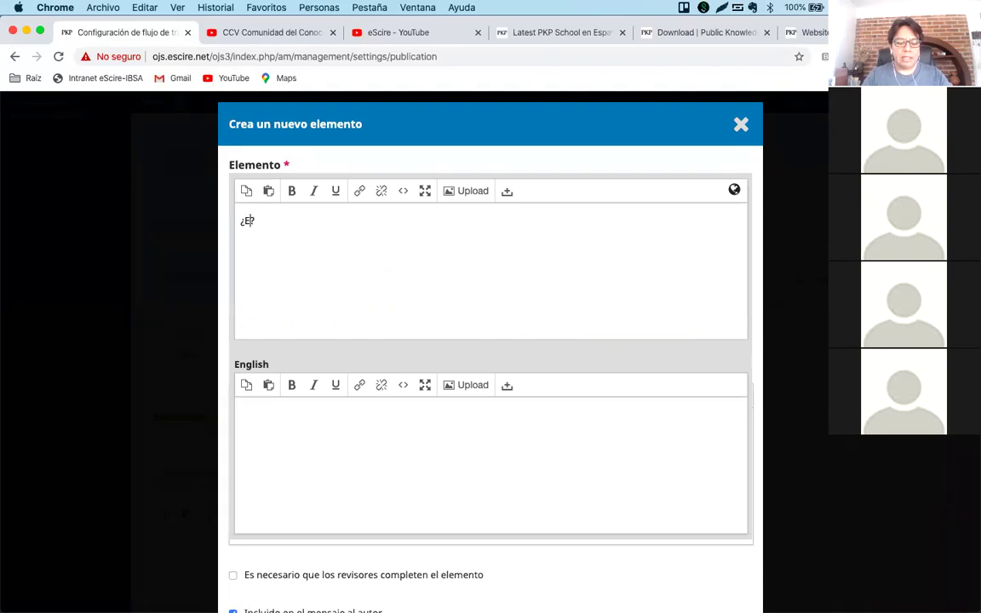
{"action": "type", "text": "ivo del trabaj"}
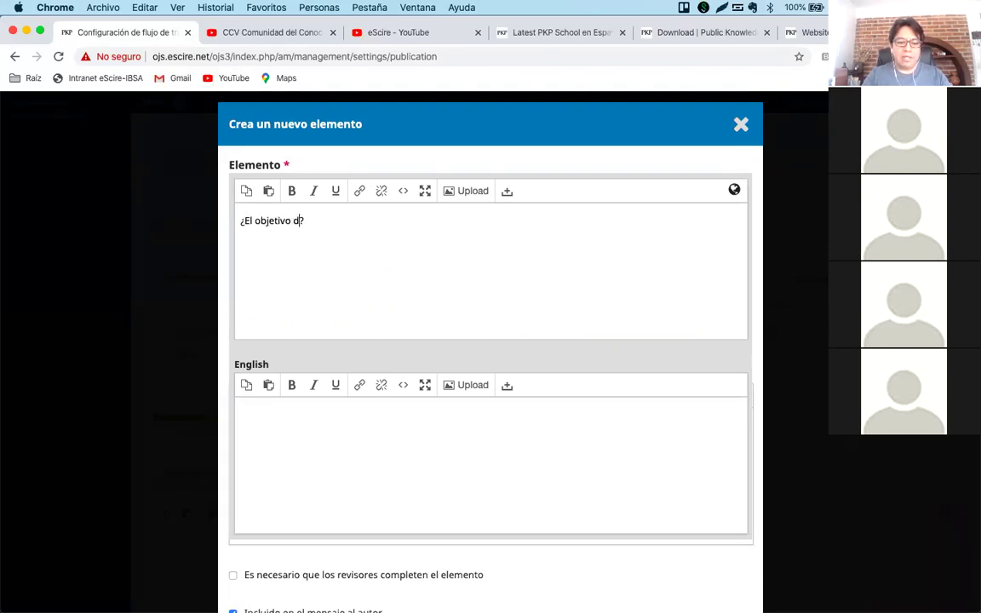
{"action": "type", "text": "o es ca"}
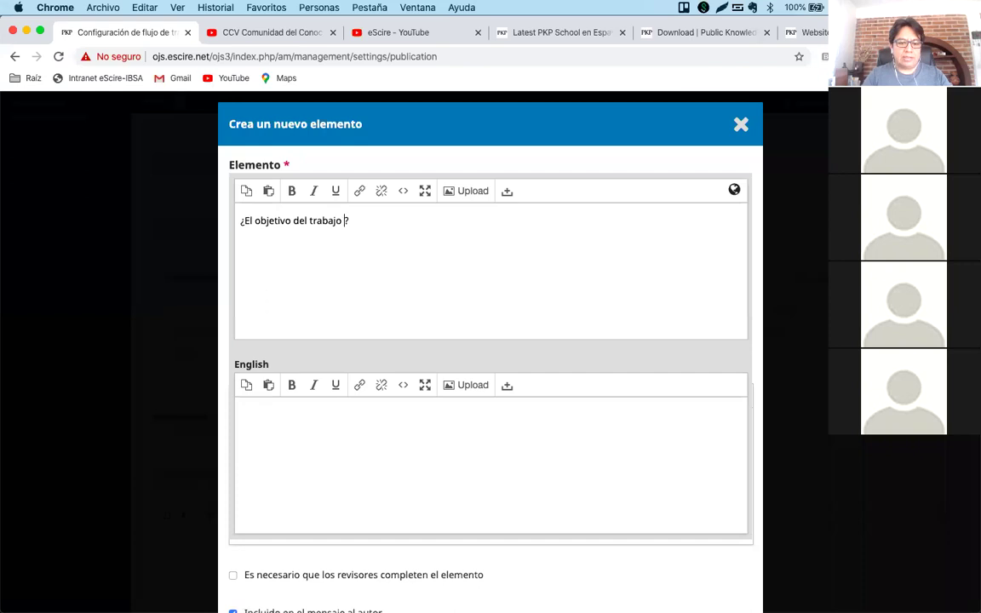
{"action": "type", "text": "lro"}
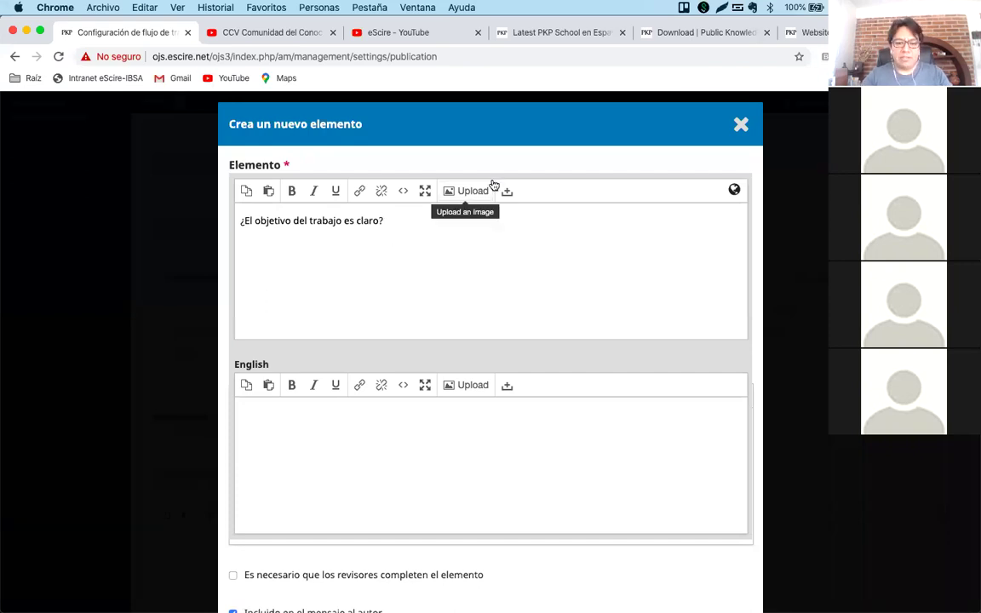
{"action": "left_click", "coordinate": [527, 142]}
{"action": "scroll", "coordinate": [446, 291], "scroll_direction": "down", "scroll_amount": 4}
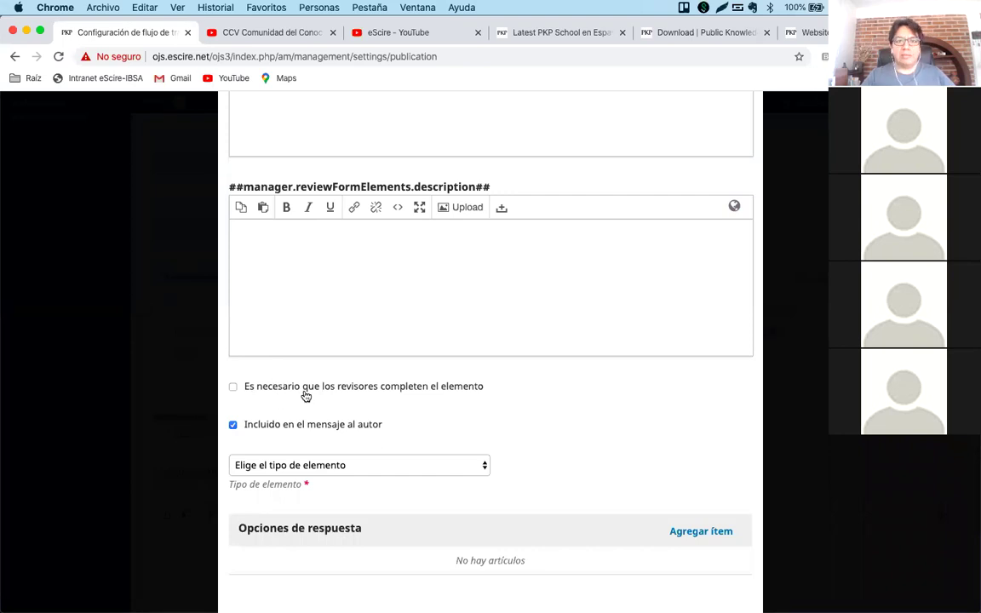
Tick 'Es necesario que los revisores completen el elemento', testing the author-message checkbox too.
{"action": "left_click", "coordinate": [232, 387]}
{"action": "left_click", "coordinate": [233, 425]}
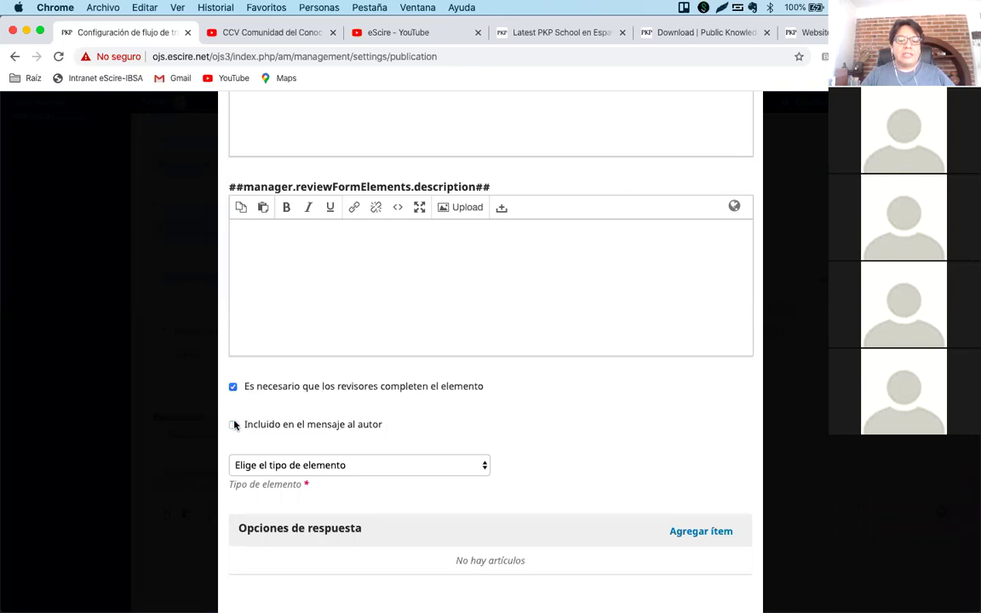
{"action": "left_click", "coordinate": [232, 387]}
{"action": "left_click", "coordinate": [233, 387]}
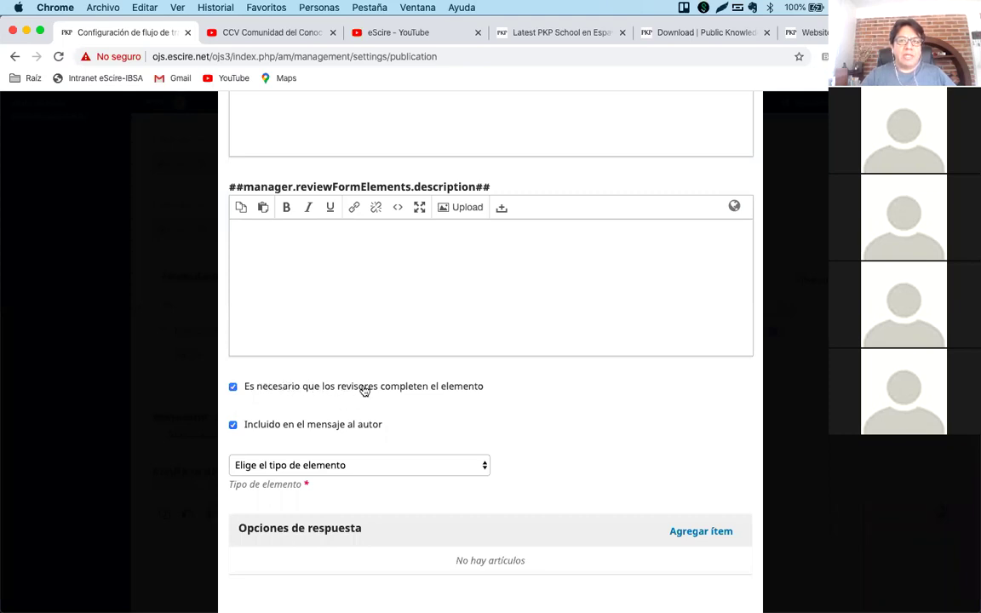
{"action": "scroll", "coordinate": [495, 391], "scroll_direction": "up", "scroll_amount": 2}
{"action": "scroll", "coordinate": [495, 391], "scroll_direction": "up", "scroll_amount": 4}
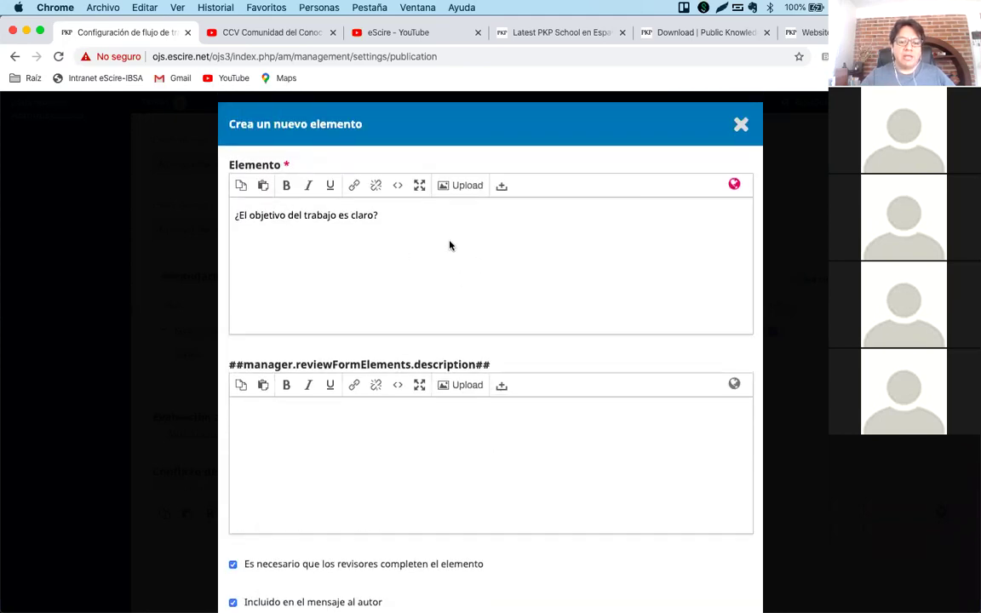
{"action": "scroll", "coordinate": [450, 245], "scroll_direction": "down", "scroll_amount": 7}
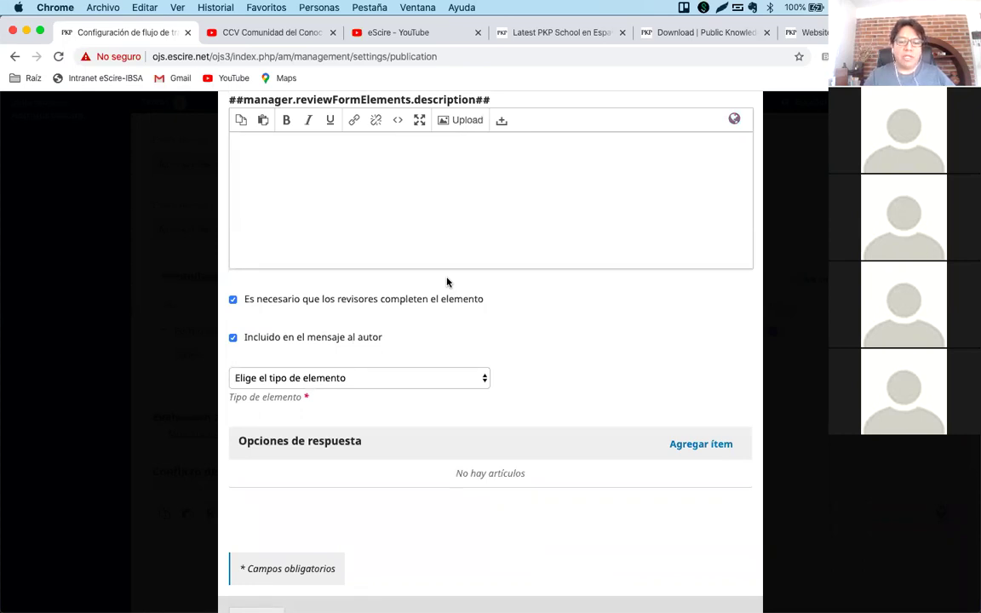
{"action": "scroll", "coordinate": [447, 281], "scroll_direction": "up", "scroll_amount": 5}
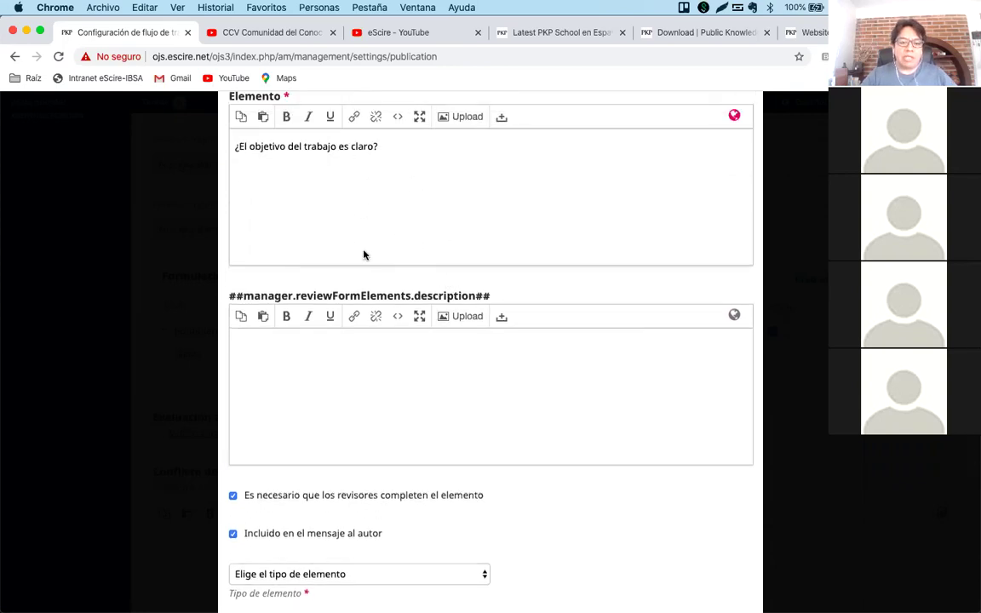
{"action": "scroll", "coordinate": [363, 254], "scroll_direction": "down", "scroll_amount": 5}
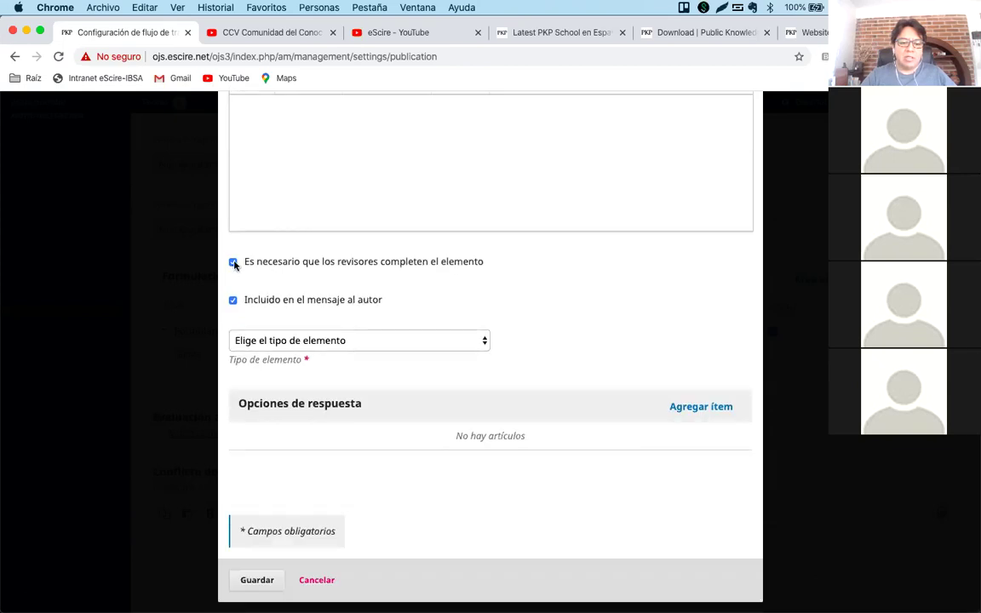
Untick and re-tick the reviewer requirement, leaving the item required and sent to the author.
{"action": "left_click", "coordinate": [233, 263]}
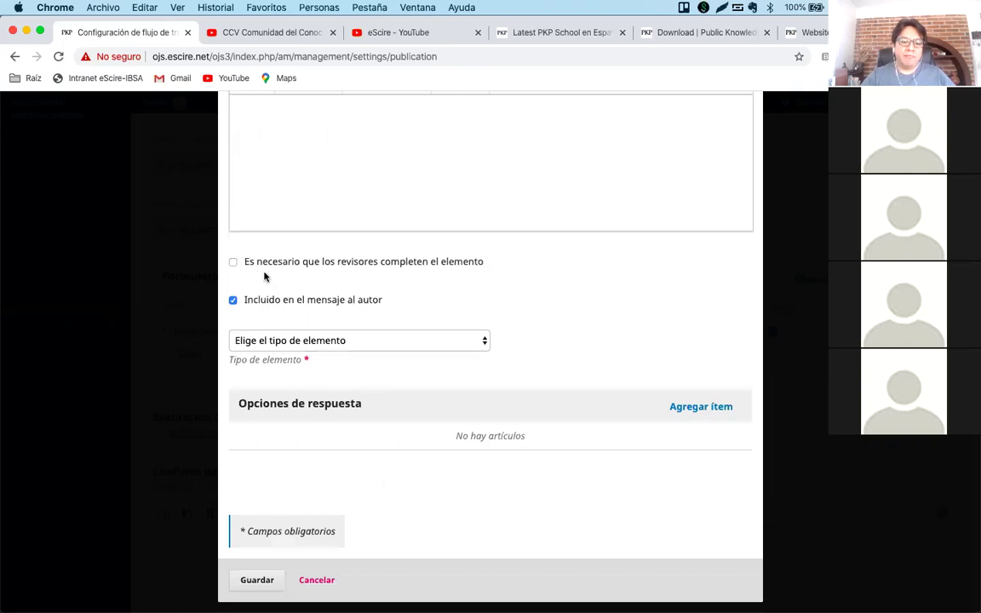
{"action": "left_click", "coordinate": [233, 262]}
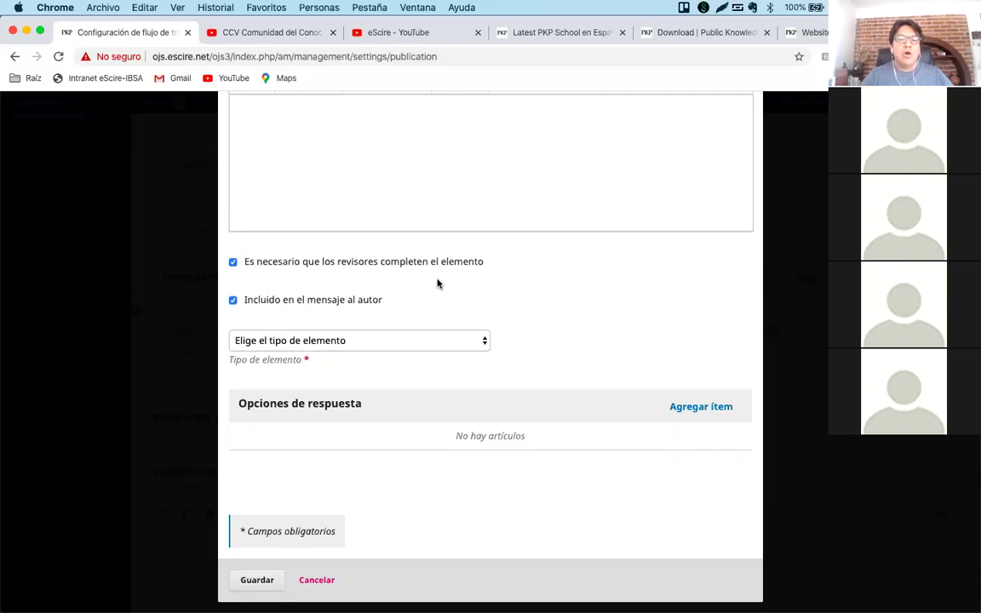
{"action": "scroll", "coordinate": [437, 283], "scroll_direction": "up", "scroll_amount": 4}
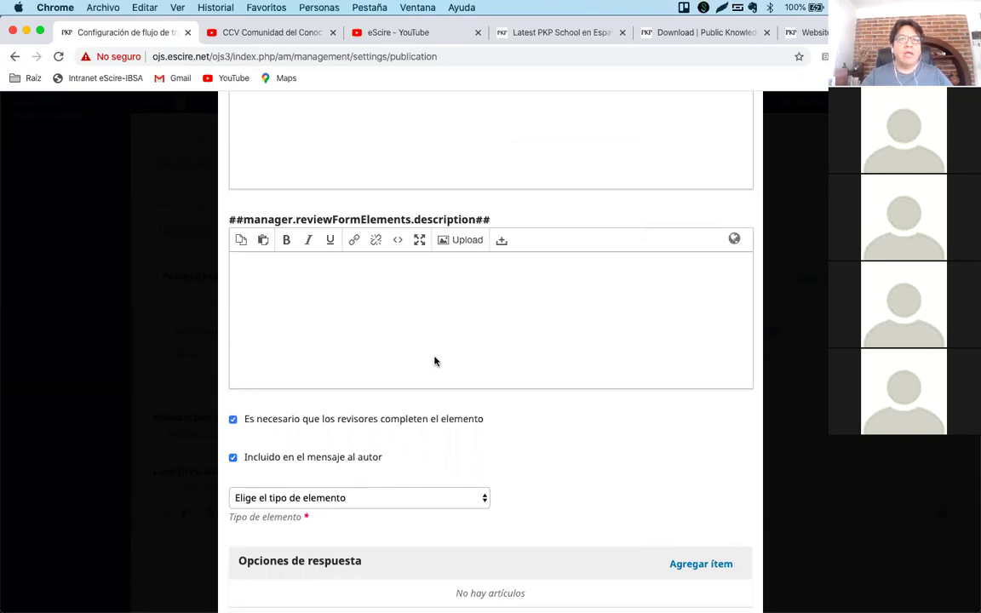
{"action": "scroll", "coordinate": [434, 361], "scroll_direction": "down", "scroll_amount": 2}
{"action": "scroll", "coordinate": [434, 361], "scroll_direction": "up", "scroll_amount": 3}
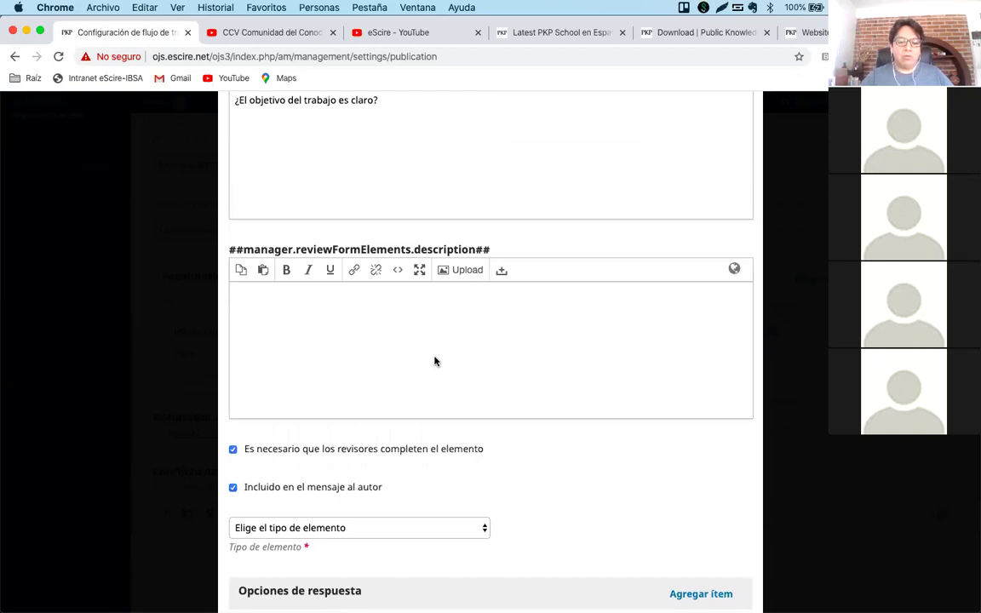
{"action": "scroll", "coordinate": [434, 361], "scroll_direction": "down", "scroll_amount": 3}
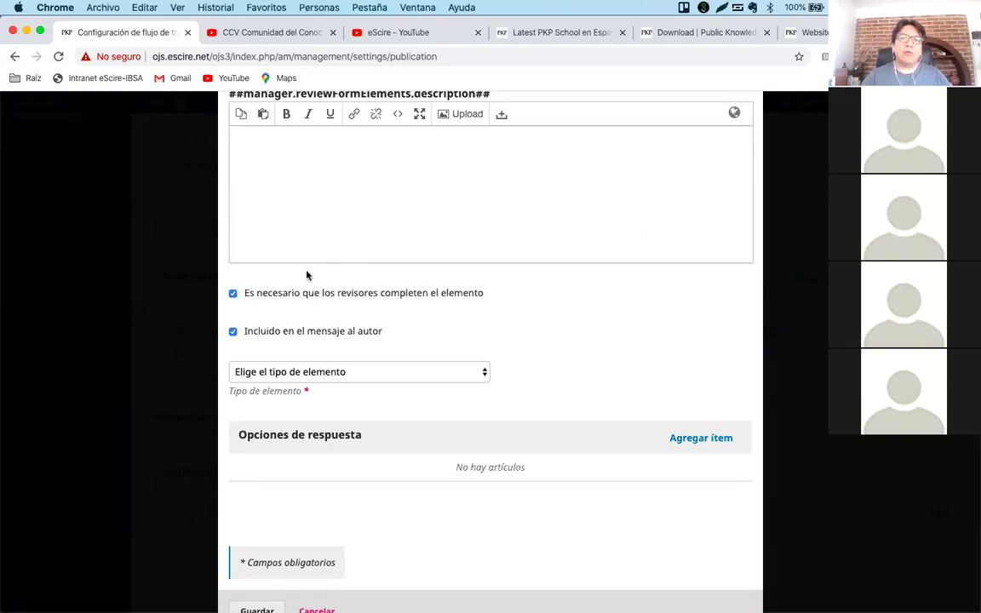
{"action": "left_click", "coordinate": [277, 332]}
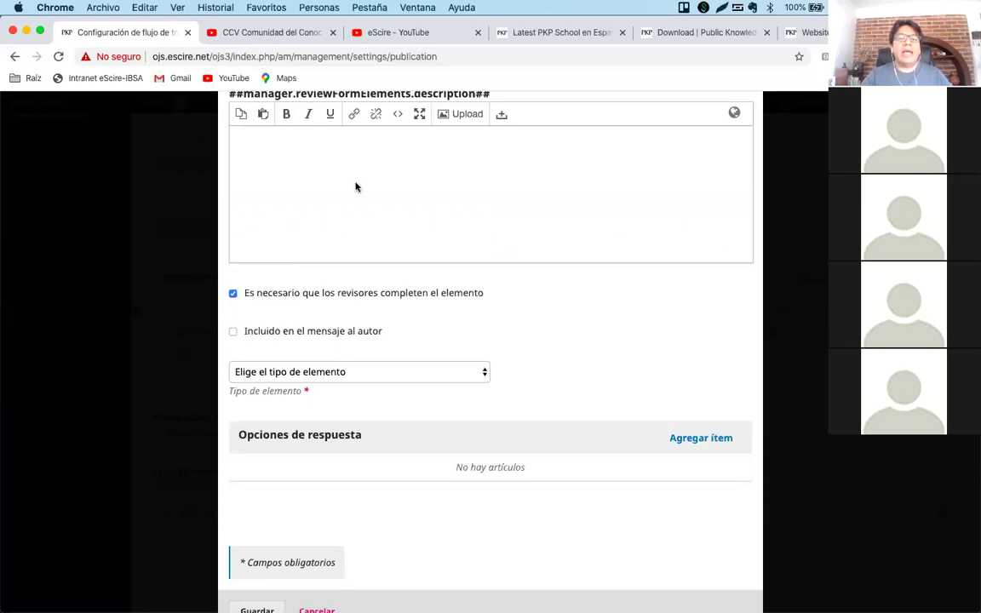
{"action": "scroll", "coordinate": [356, 186], "scroll_direction": "up", "scroll_amount": 3}
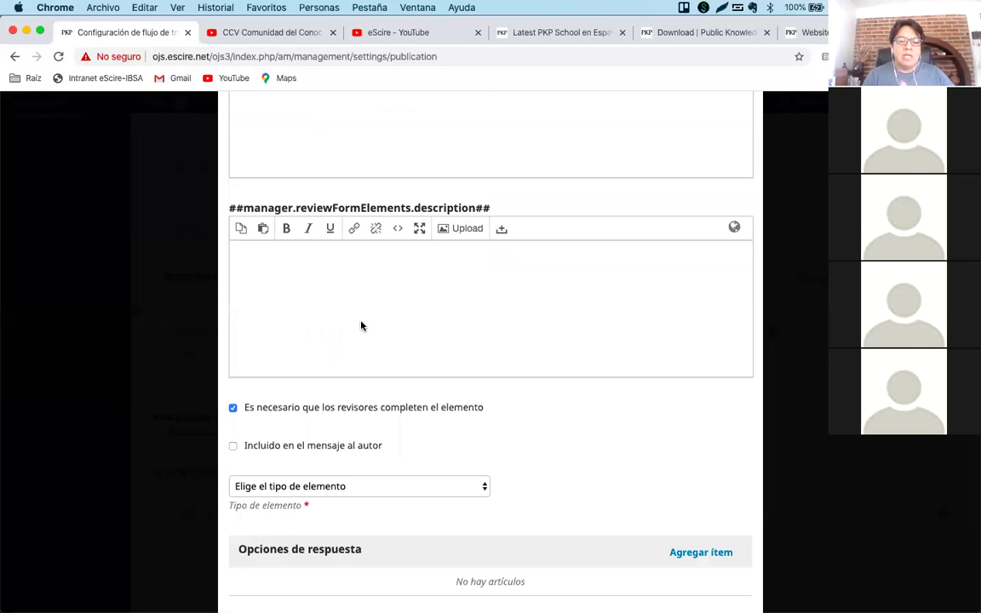
{"action": "scroll", "coordinate": [361, 325], "scroll_direction": "down", "scroll_amount": 2}
{"action": "left_click", "coordinate": [284, 404]}
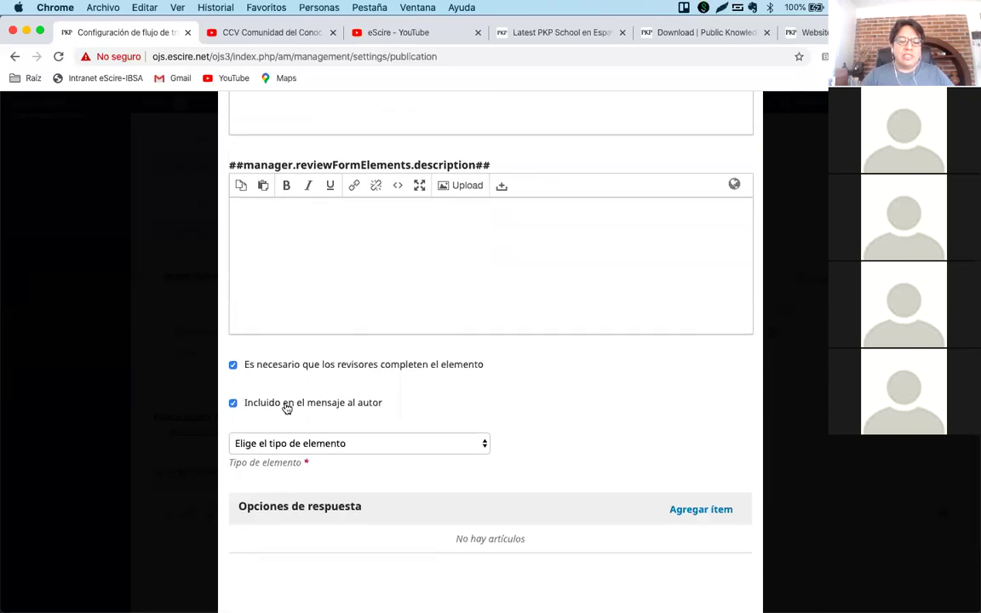
{"action": "scroll", "coordinate": [445, 356], "scroll_direction": "up", "scroll_amount": 1}
{"action": "scroll", "coordinate": [444, 356], "scroll_direction": "up", "scroll_amount": 3}
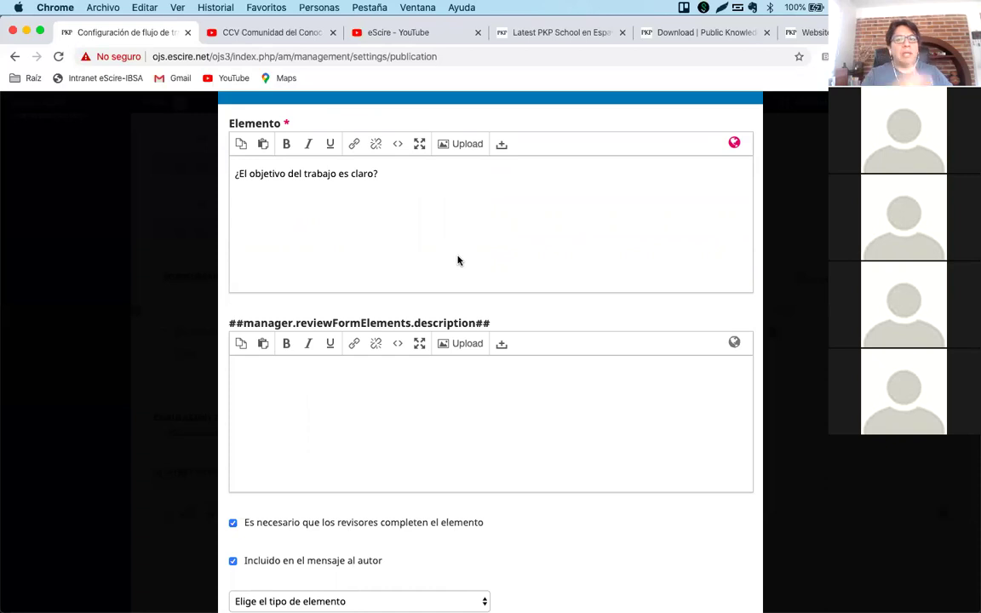
{"action": "scroll", "coordinate": [457, 260], "scroll_direction": "down", "scroll_amount": 4}
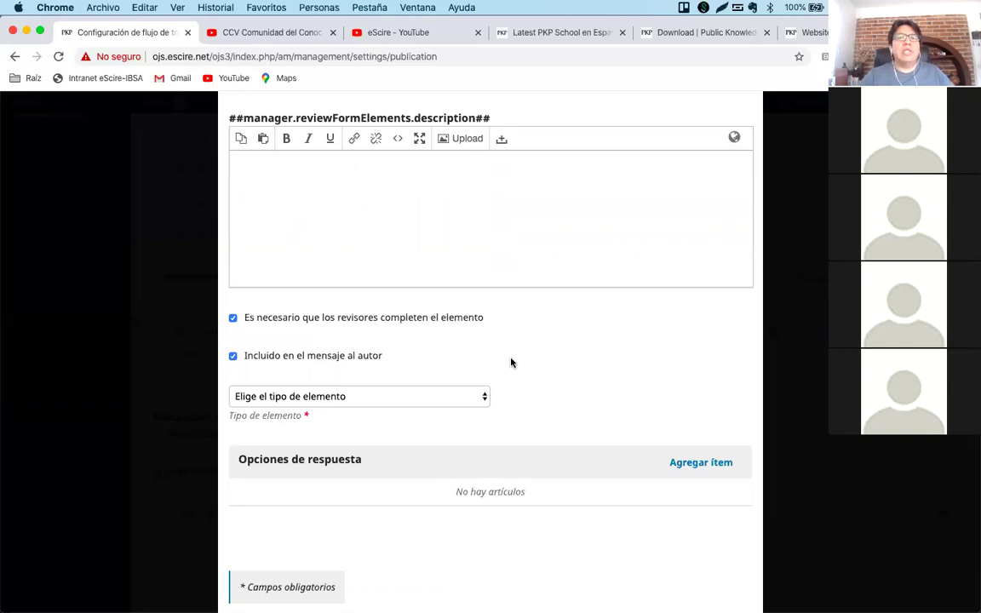
{"action": "scroll", "coordinate": [502, 359], "scroll_direction": "down", "scroll_amount": 1}
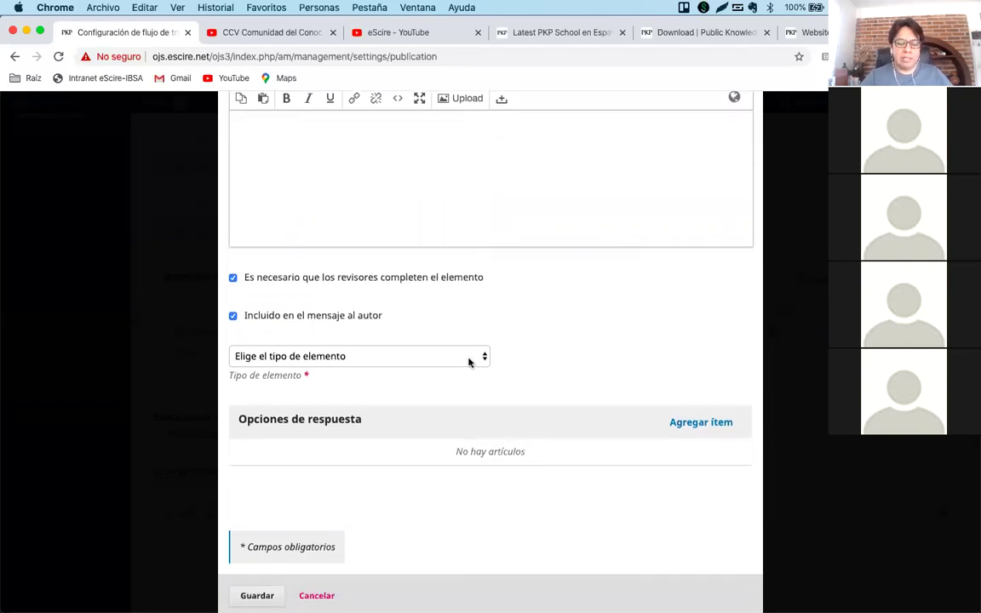
Browse the 'Elige el tipo de elemento' list without choosing, then show the Website Settings tab.
{"action": "left_click", "coordinate": [471, 359]}
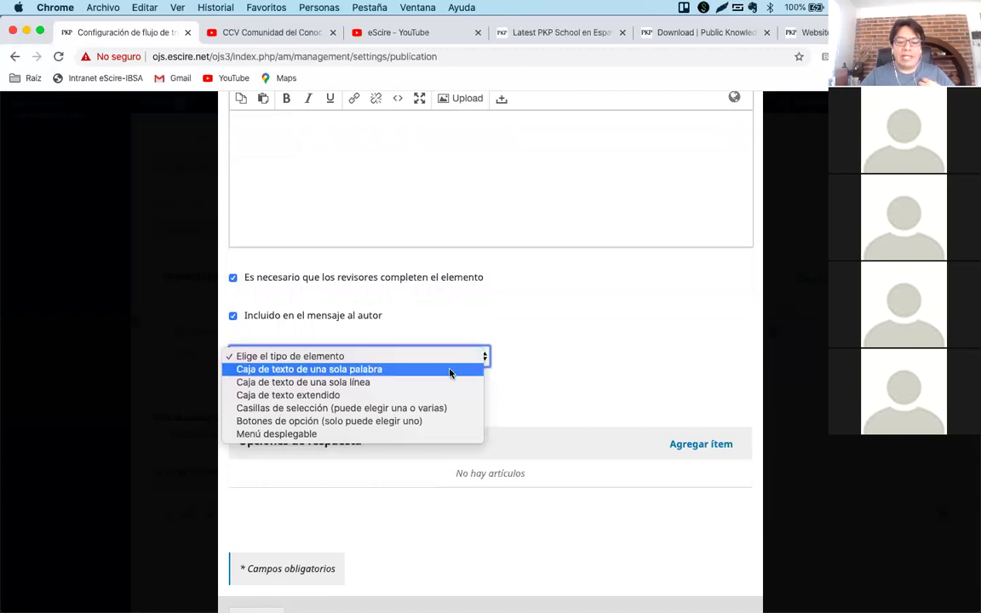
{"action": "left_click", "coordinate": [531, 355]}
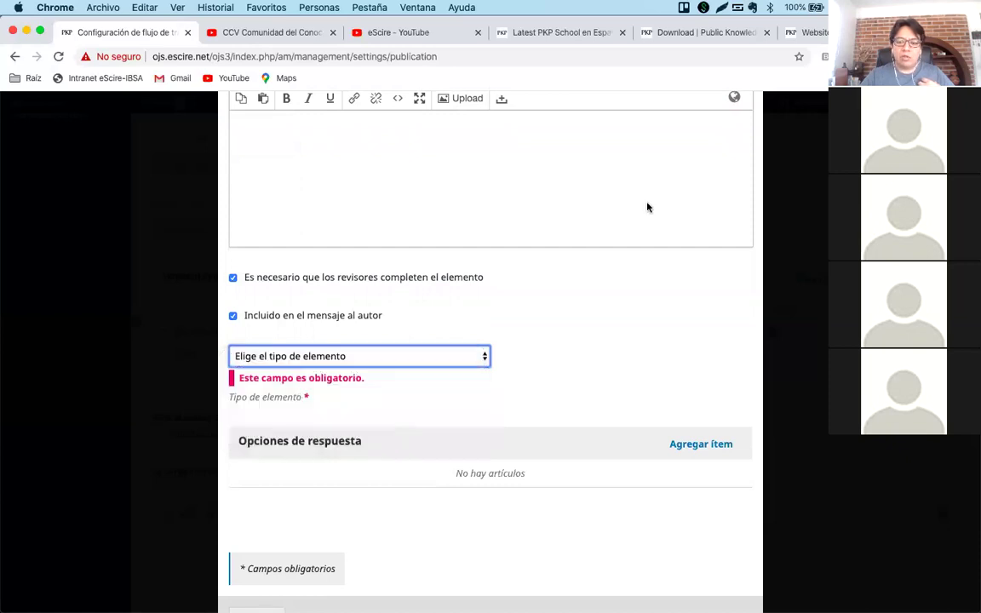
{"action": "left_click", "coordinate": [804, 32]}
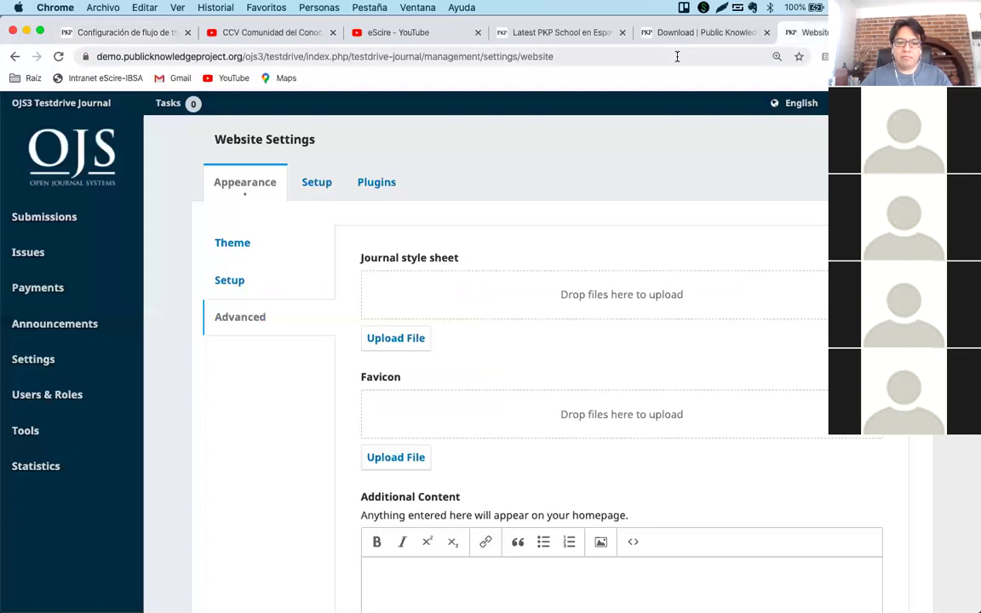
Open the OJS3 Testdrive journal homepage and type 'aprobado' into its search box.
{"action": "left_click", "coordinate": [794, 103]}
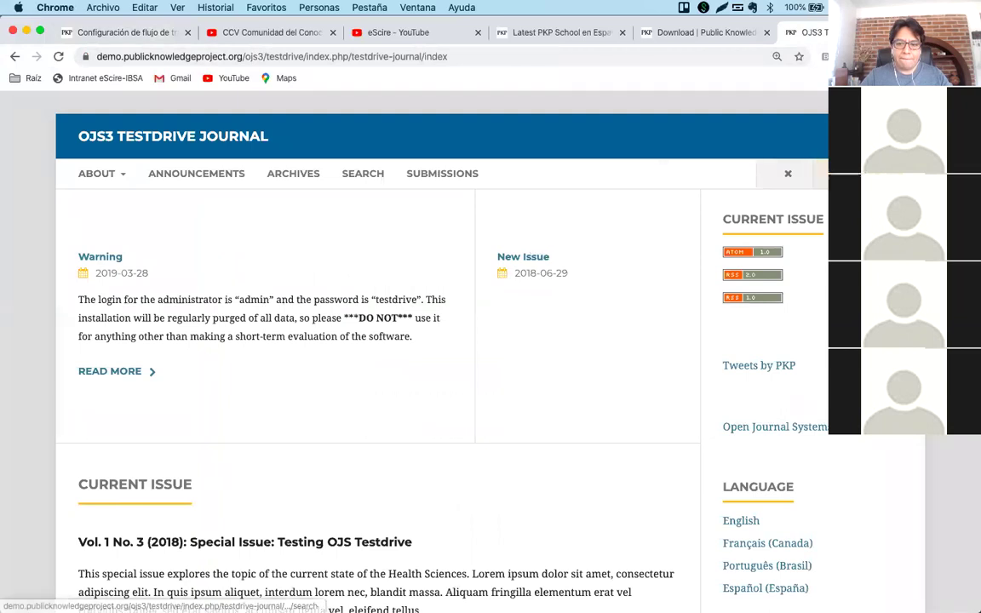
{"action": "left_click", "coordinate": [580, 176]}
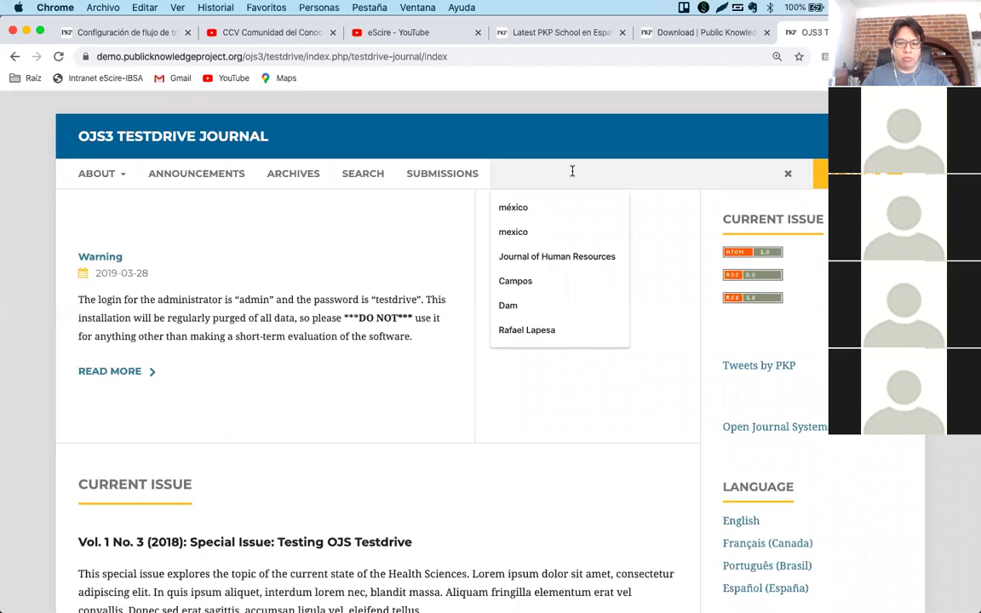
{"action": "type", "text": "aprobado"}
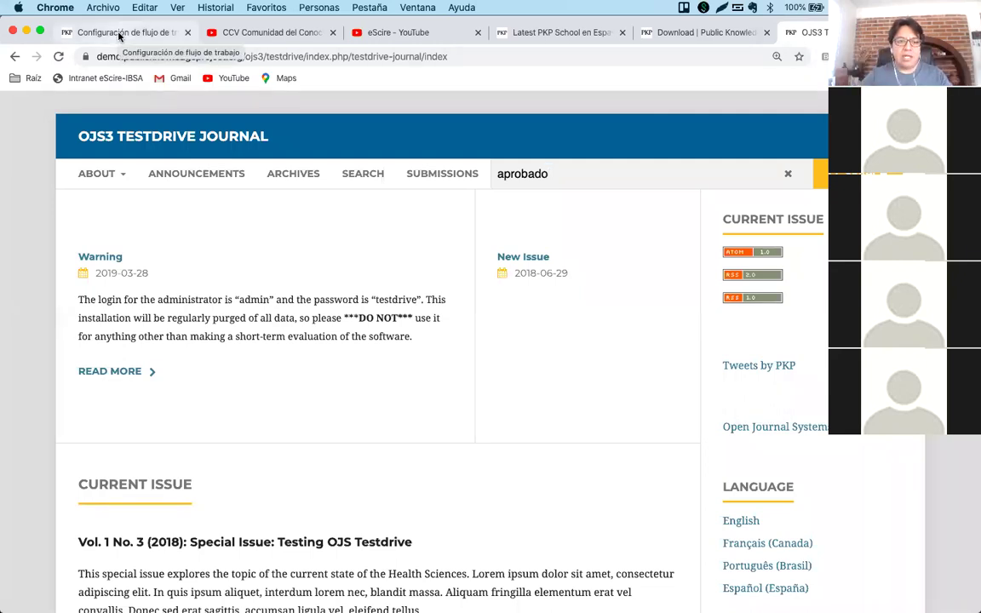
Set the item's element type to 'Caja de texto de una sola línea'.
{"action": "left_click", "coordinate": [119, 34]}
{"action": "left_click", "coordinate": [289, 358]}
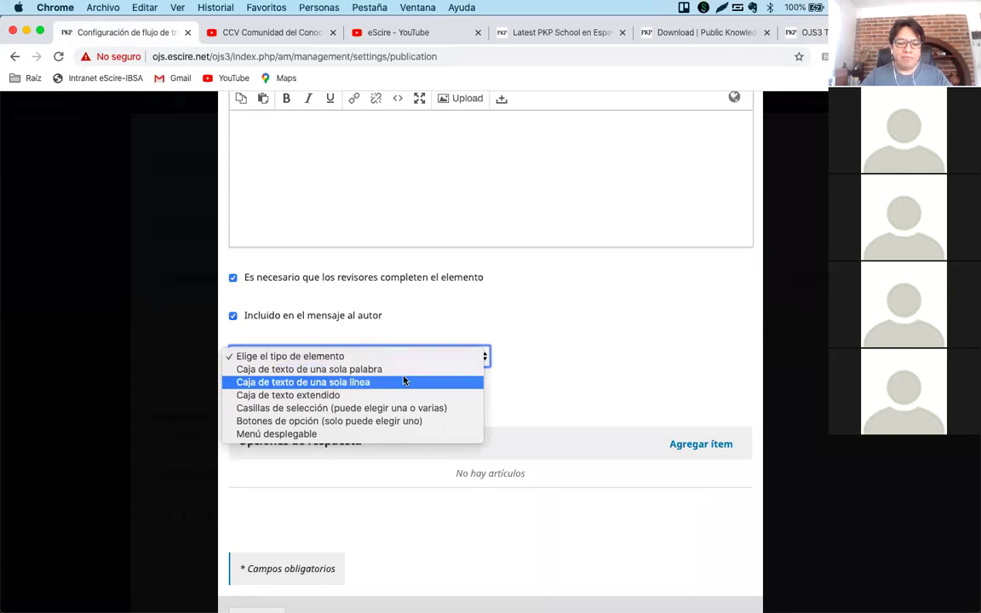
{"action": "left_click", "coordinate": [398, 388]}
Extend the journal search text with 'pero con revisión'.
{"action": "left_click", "coordinate": [805, 32]}
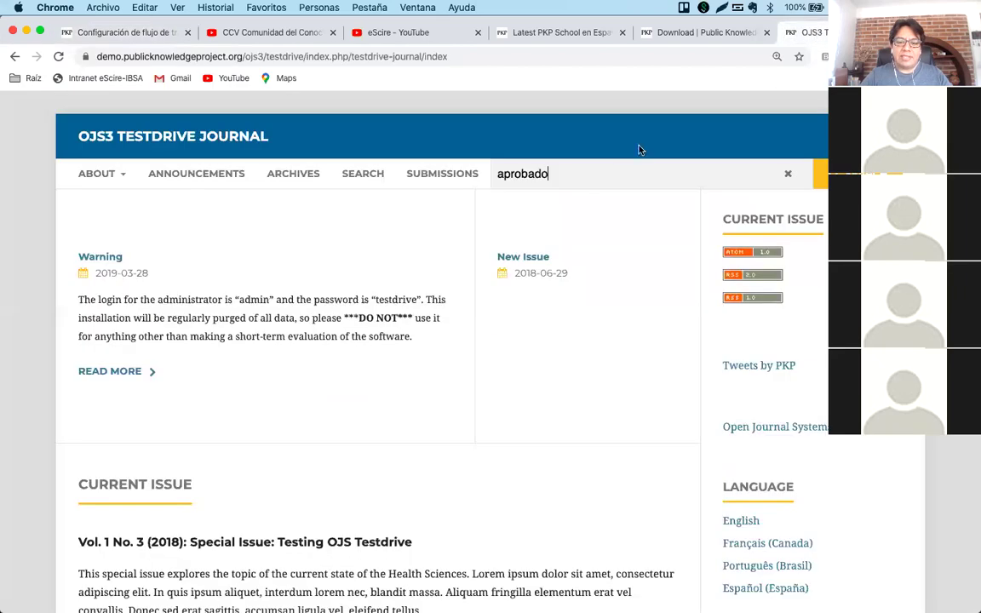
{"action": "left_click", "coordinate": [581, 174]}
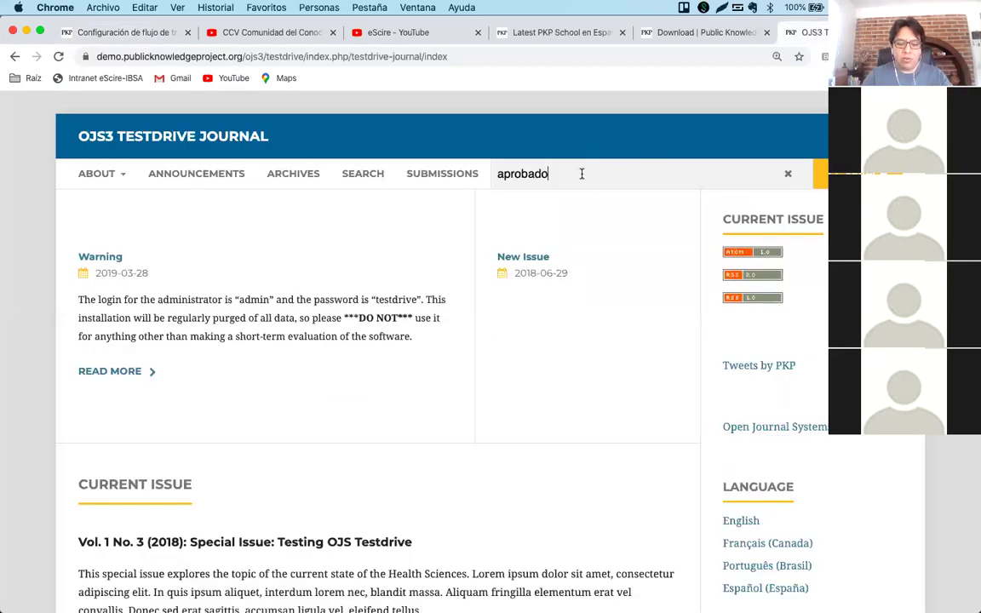
{"action": "type", "text": "pero con"}
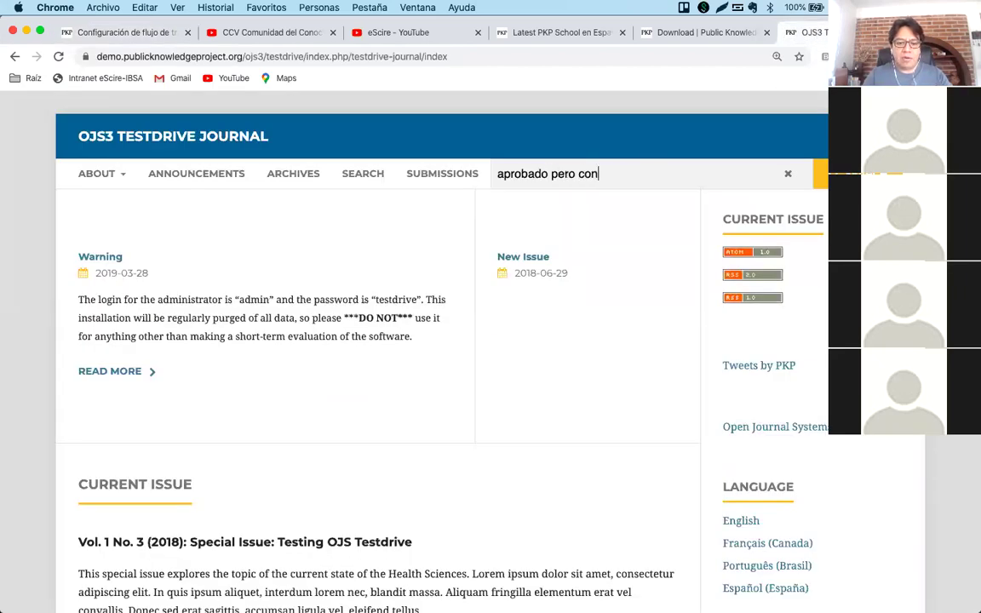
{"action": "type", "text": " revisión"}
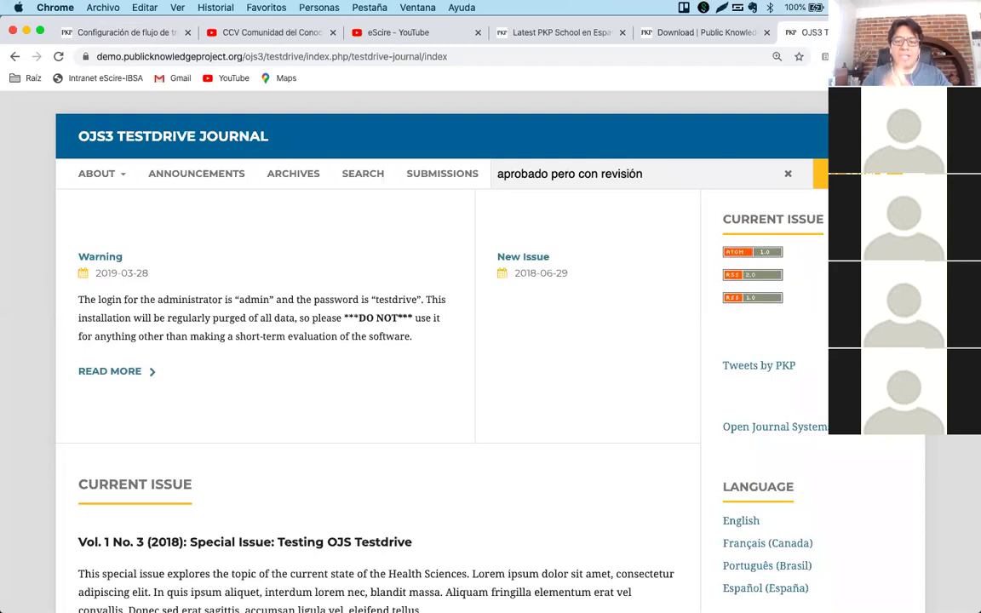
Change the element type to 'Caja de texto extendido'.
{"action": "left_click", "coordinate": [138, 34]}
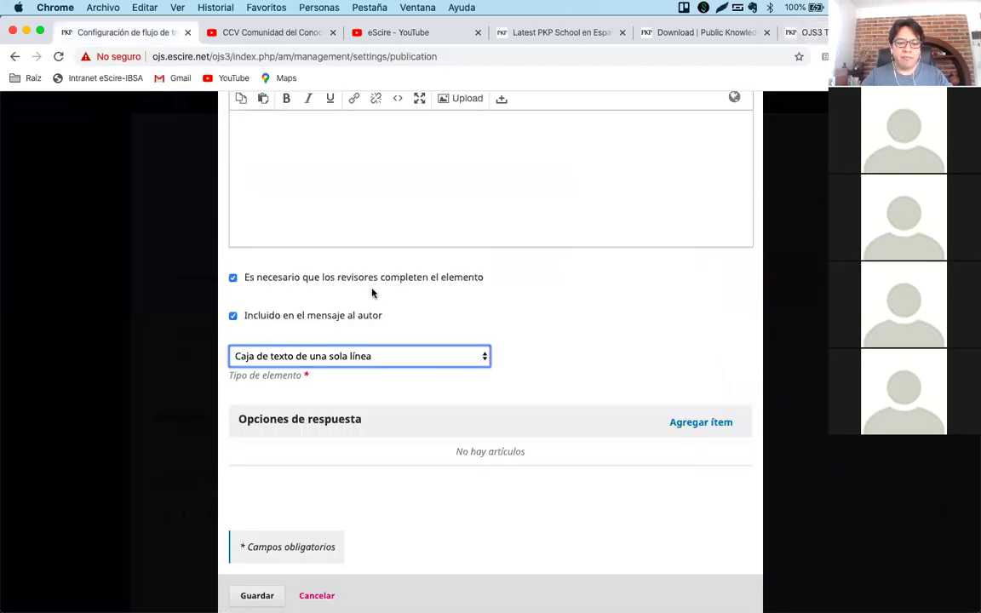
{"action": "left_click", "coordinate": [376, 358]}
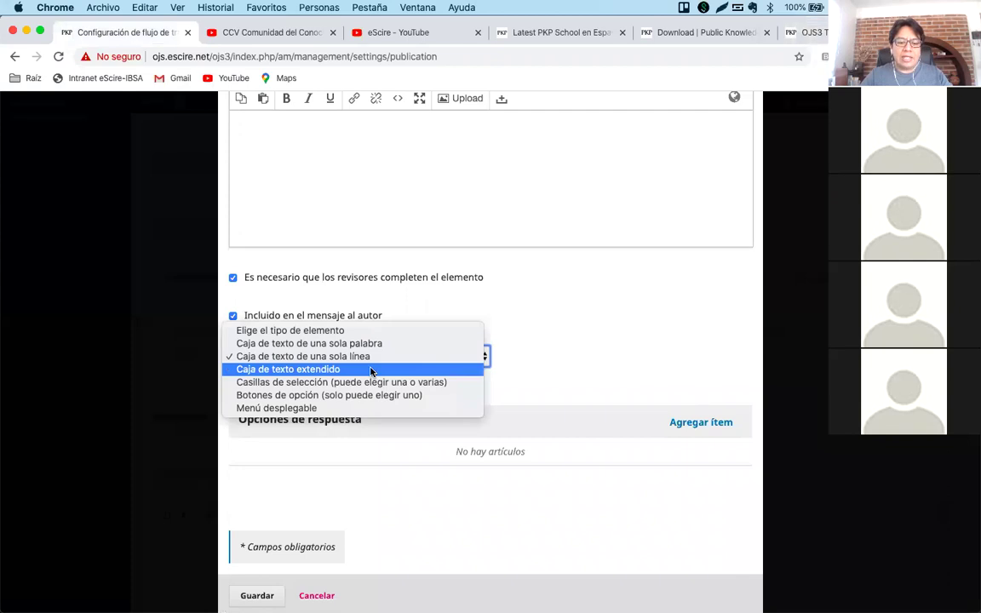
{"action": "left_click", "coordinate": [370, 370]}
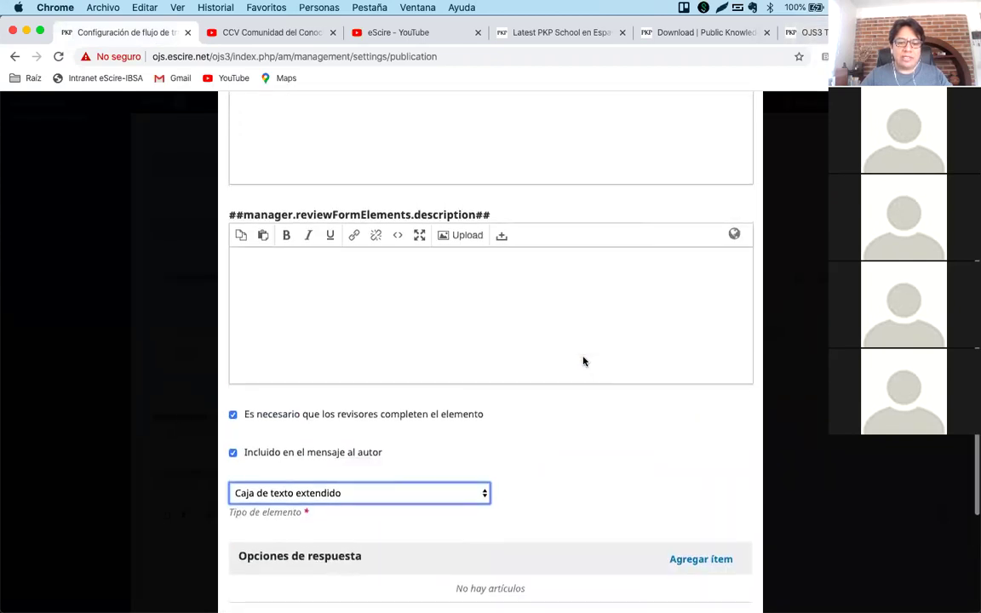
Add test lines below the question in the Elemento editor, then delete them.
{"action": "scroll", "coordinate": [462, 238], "scroll_direction": "up", "scroll_amount": 3}
{"action": "left_click", "coordinate": [467, 236]}
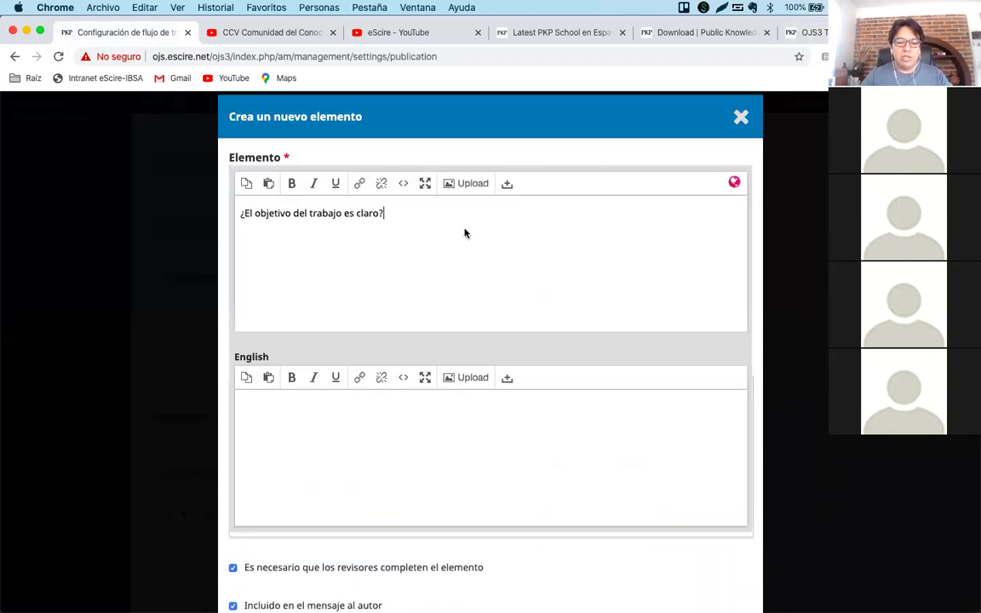
{"action": "key", "text": "Return"}
{"action": "type", "text": "sda sd as da sd"}
{"action": "key", "text": "shift+Up"}
{"action": "key", "text": "shift+Up"}
{"action": "key", "text": "shift+Up"}
{"action": "key", "text": "shift+Up"}
{"action": "key", "text": "shift+Up"}
{"action": "key", "text": "shift+Down"}
{"action": "key", "text": "BackSpace"}
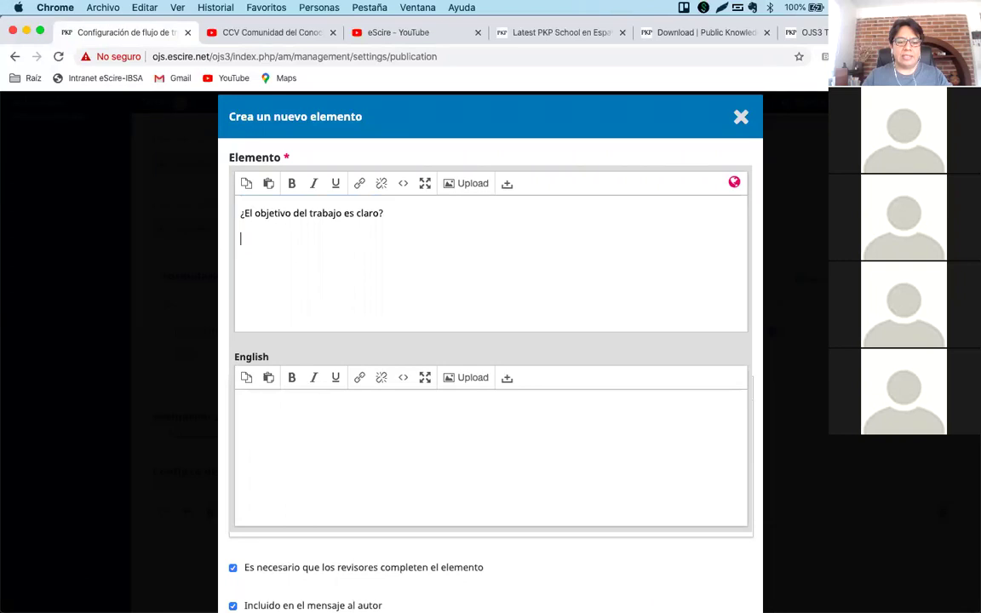
{"action": "scroll", "coordinate": [477, 284], "scroll_direction": "down", "scroll_amount": 6}
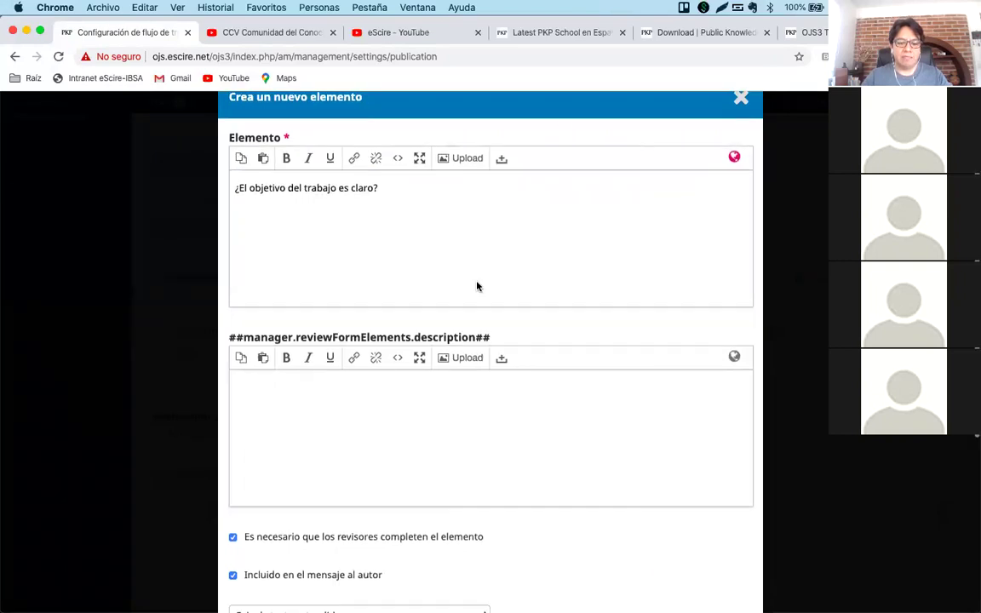
Set the element type to 'Casillas de selección', keeping both reviewer-required and author-message boxes ticked.
{"action": "left_click", "coordinate": [381, 356]}
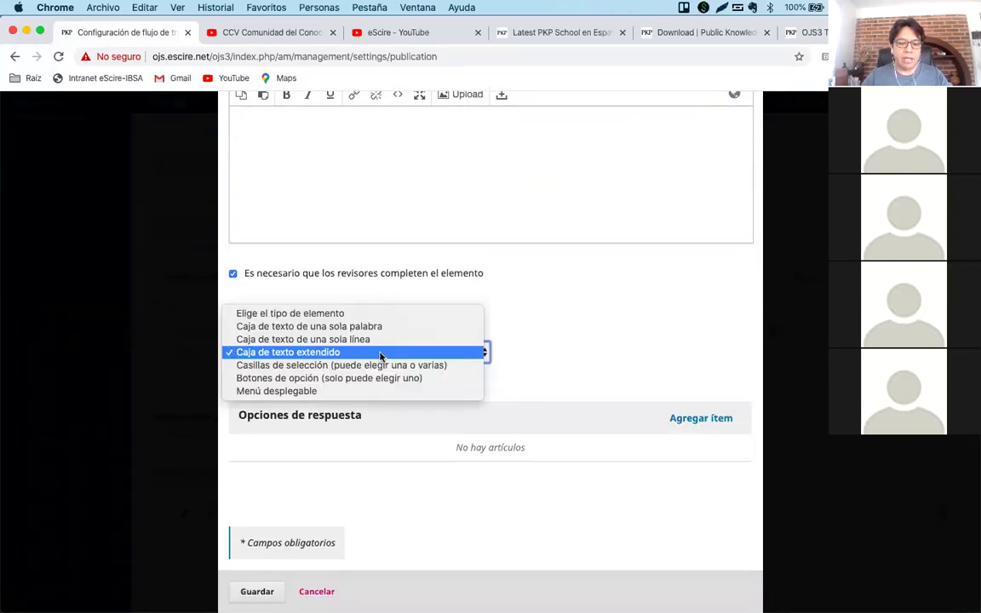
{"action": "left_click", "coordinate": [385, 364]}
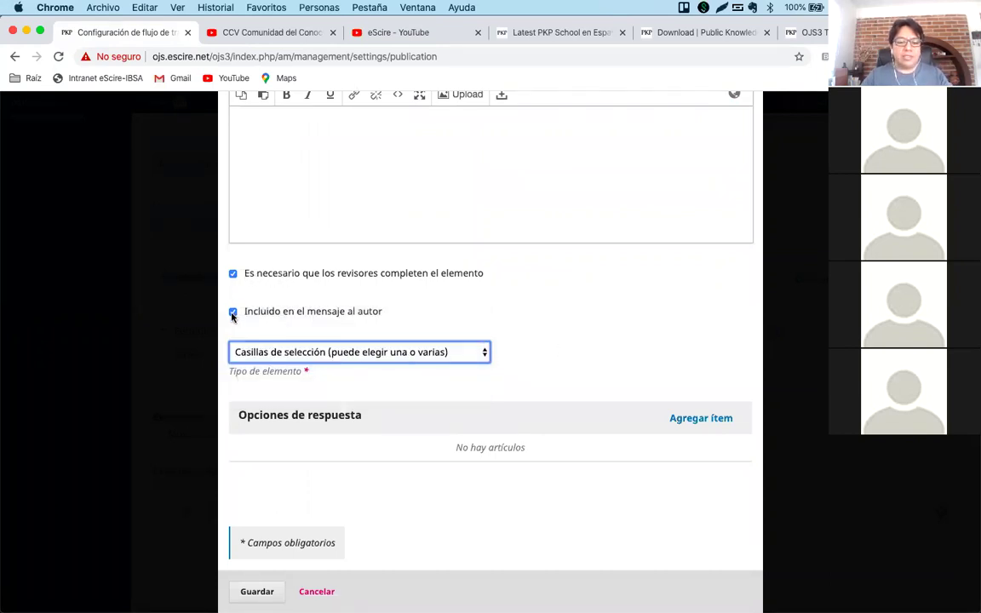
{"action": "left_click", "coordinate": [233, 275]}
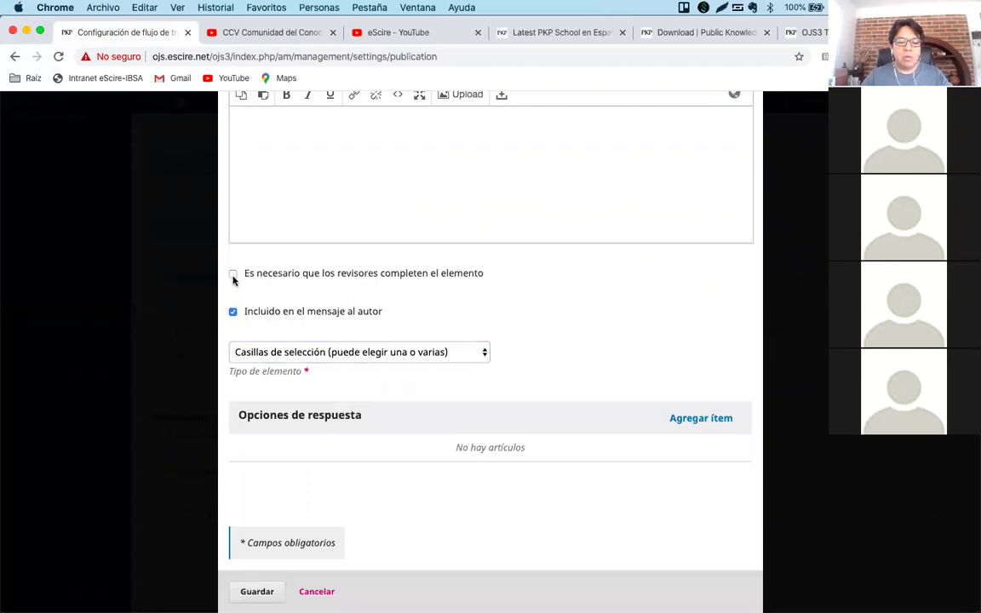
{"action": "left_click", "coordinate": [233, 311]}
{"action": "left_click", "coordinate": [233, 276]}
{"action": "left_click", "coordinate": [233, 312]}
Open and close the element type list repeatedly, keeping 'Casillas de selección'.
{"action": "scroll", "coordinate": [381, 310], "scroll_direction": "down", "scroll_amount": 1}
{"action": "left_click", "coordinate": [410, 339]}
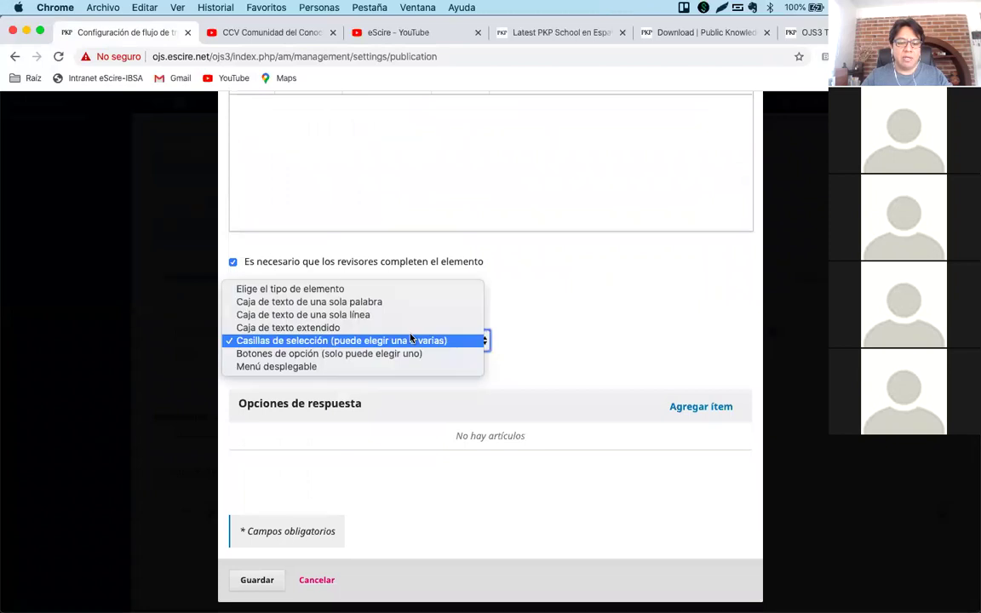
{"action": "left_click", "coordinate": [536, 333]}
{"action": "left_click", "coordinate": [455, 340]}
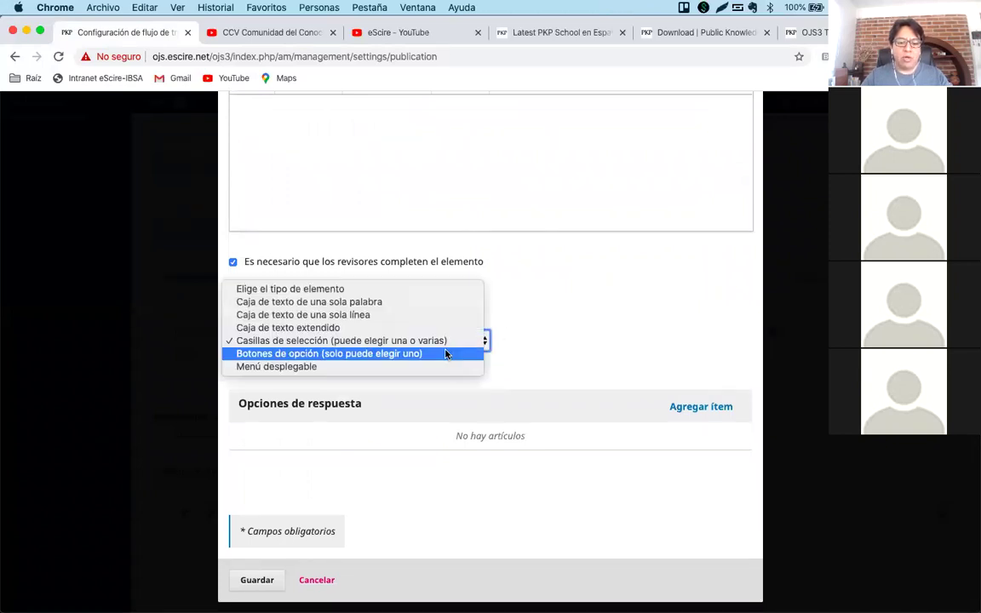
{"action": "left_click", "coordinate": [523, 326]}
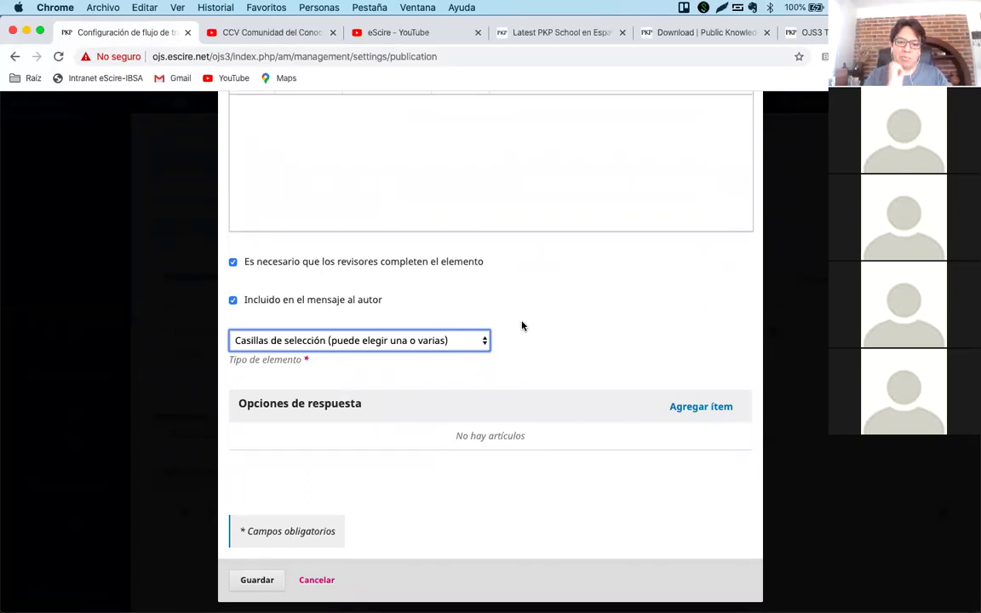
{"action": "left_click", "coordinate": [453, 340]}
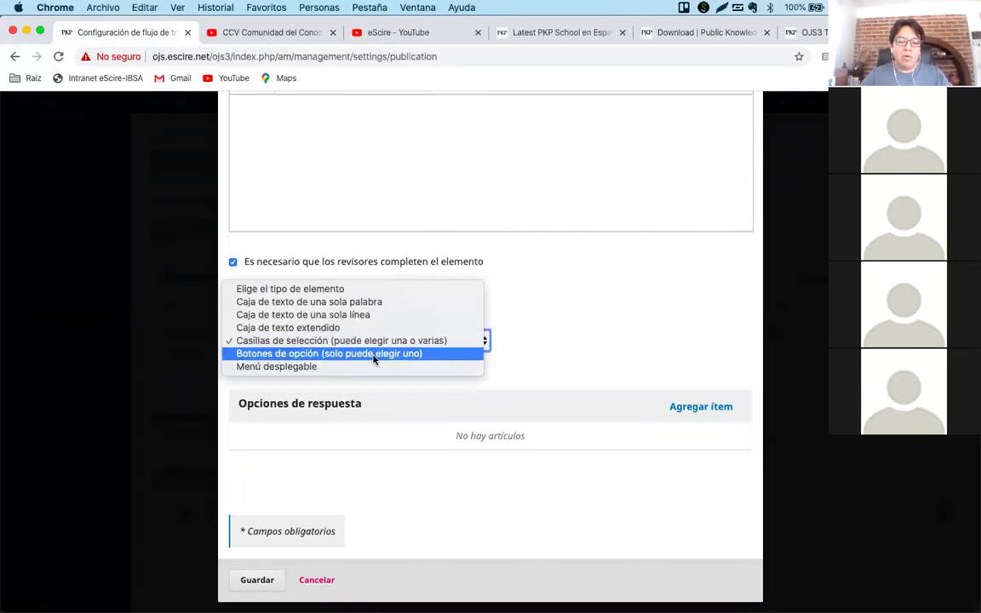
{"action": "left_click", "coordinate": [523, 341]}
{"action": "left_click", "coordinate": [445, 342]}
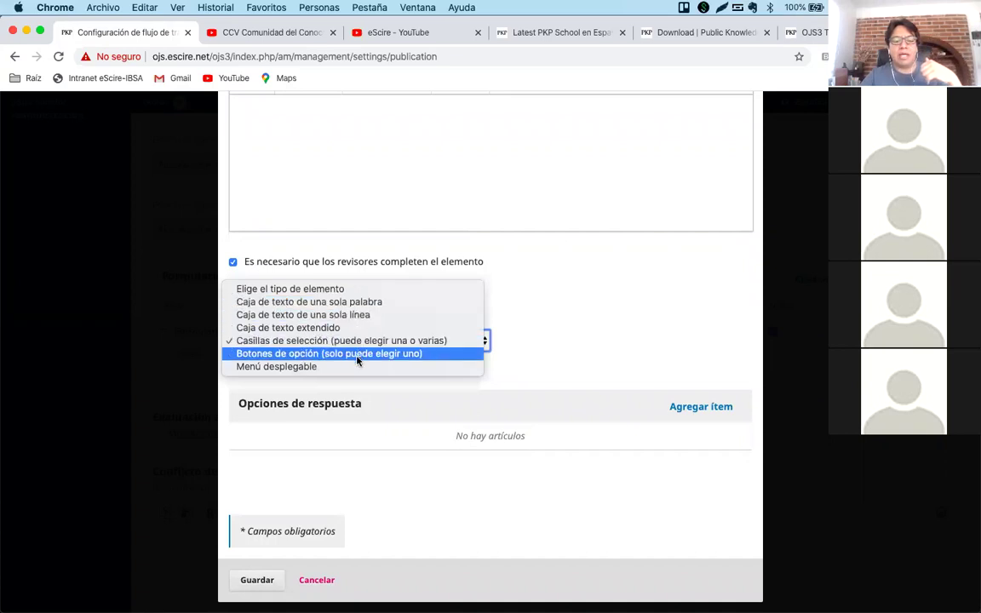
{"action": "left_click", "coordinate": [512, 332]}
Change the element type to 'Botones de opción (solo puede elegir uno)'.
{"action": "left_click", "coordinate": [509, 334]}
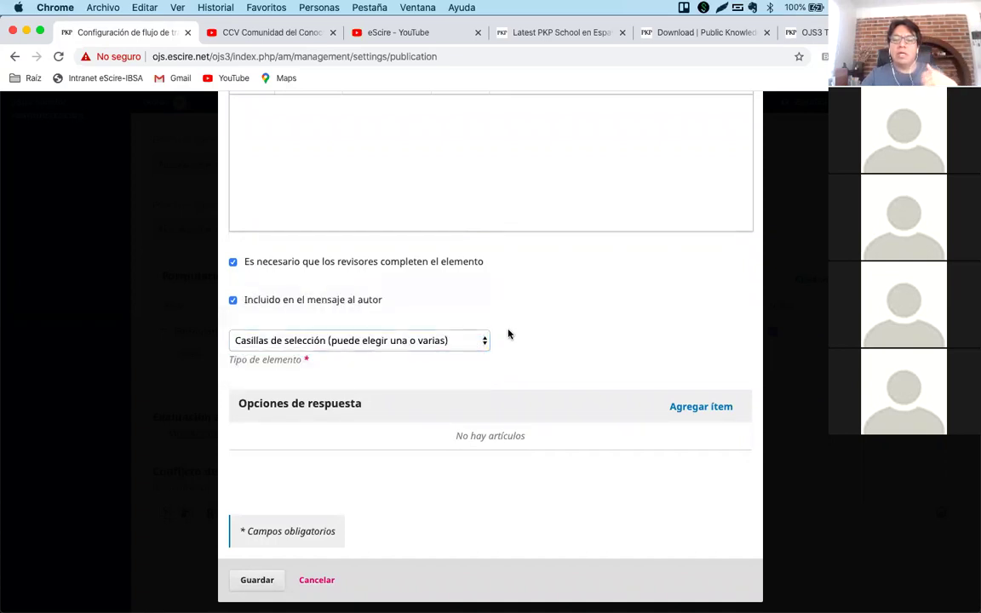
{"action": "left_click", "coordinate": [383, 341]}
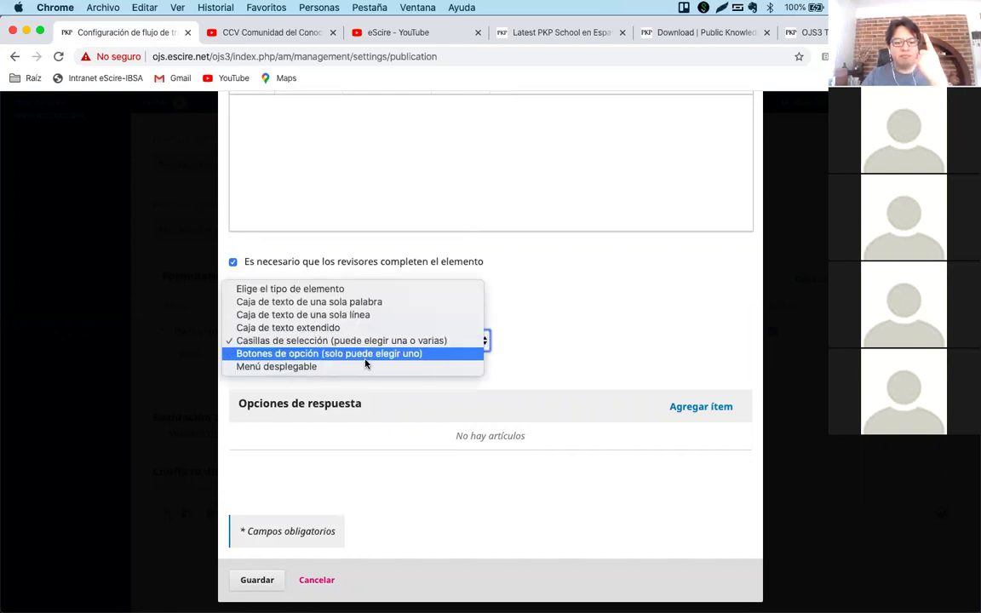
{"action": "left_click", "coordinate": [532, 333]}
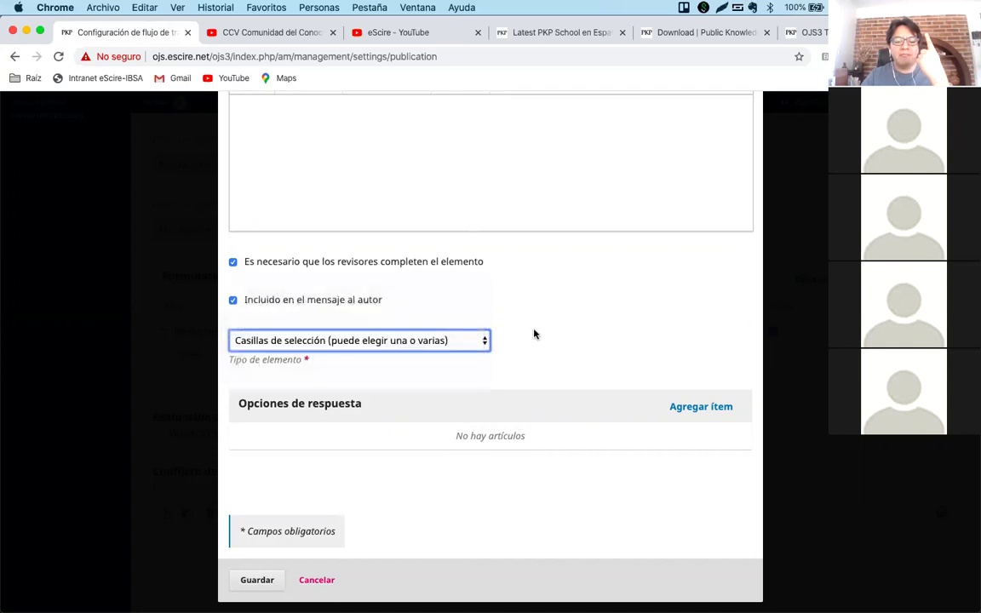
{"action": "left_click", "coordinate": [442, 341]}
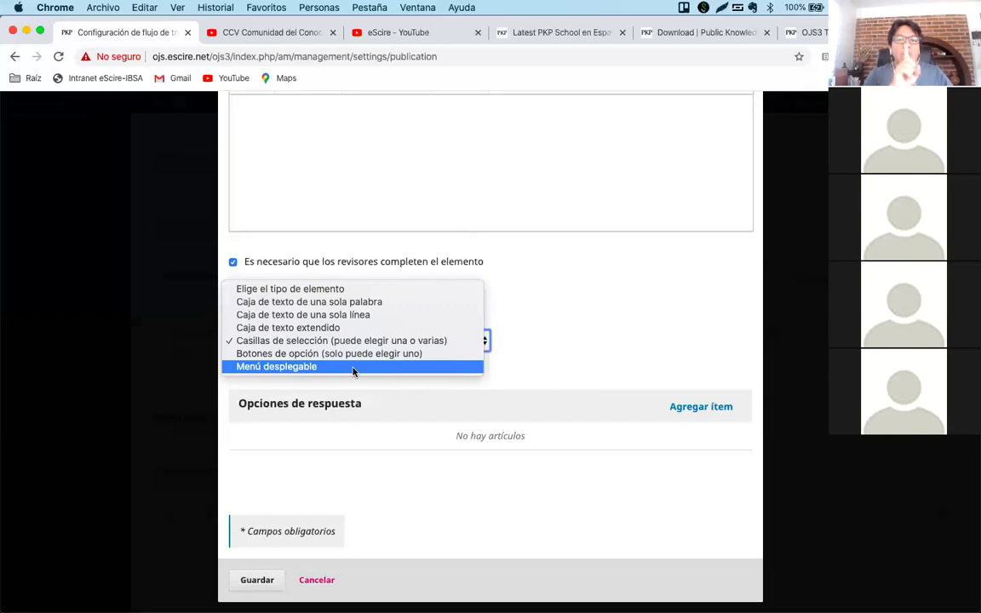
{"action": "left_click", "coordinate": [536, 325]}
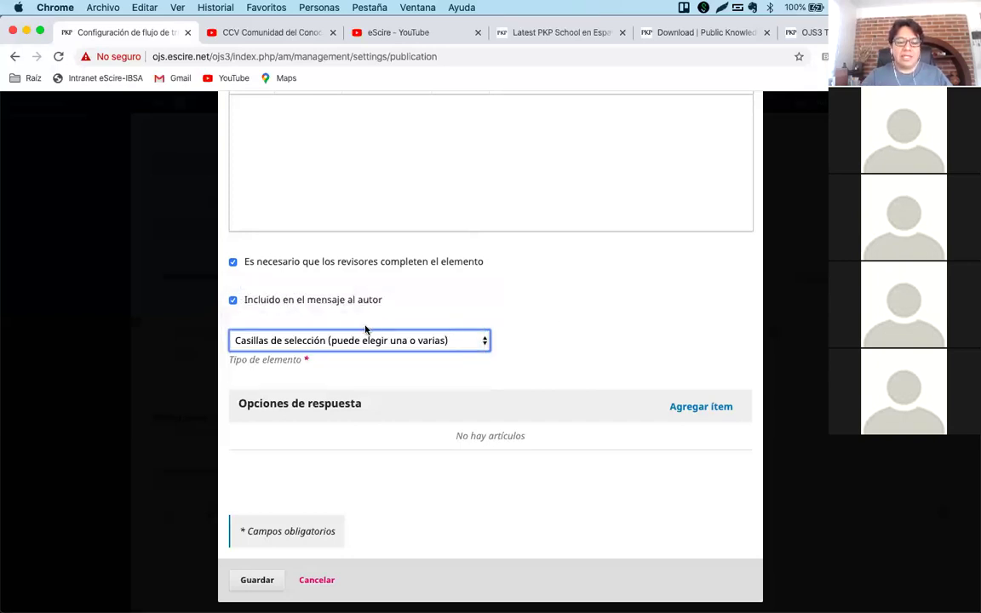
{"action": "left_click", "coordinate": [314, 342]}
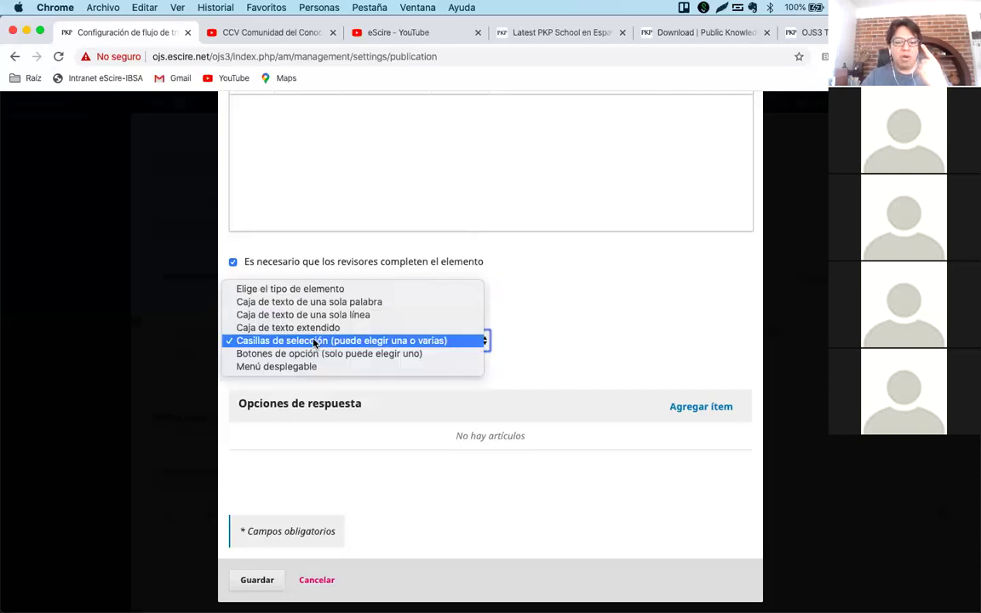
{"action": "left_click", "coordinate": [361, 354]}
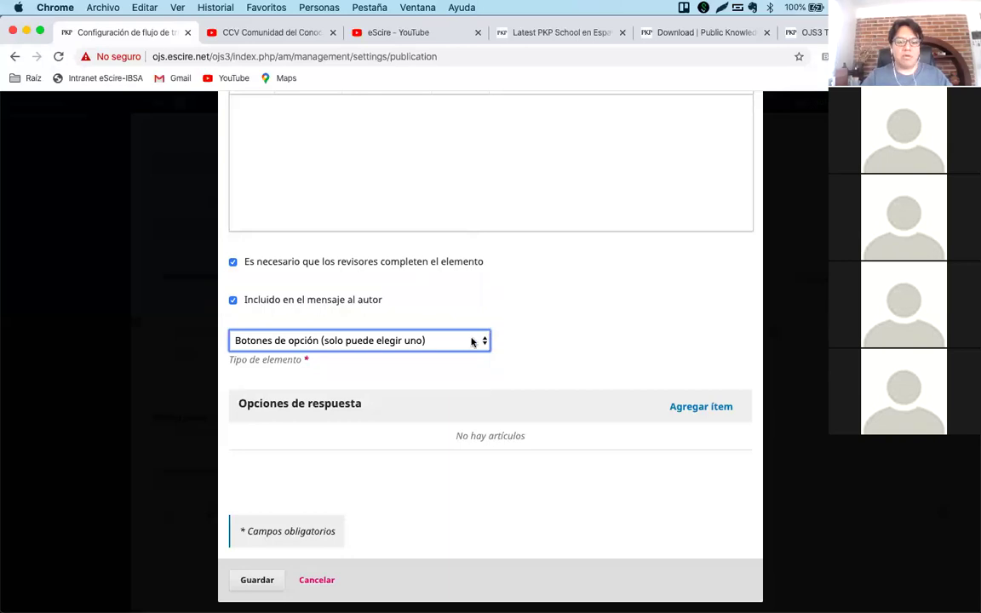
Recheck the element type list, keeping single-choice radio buttons.
{"action": "left_click", "coordinate": [464, 341]}
{"action": "left_click", "coordinate": [525, 322]}
{"action": "scroll", "coordinate": [526, 323], "scroll_direction": "up", "scroll_amount": 2}
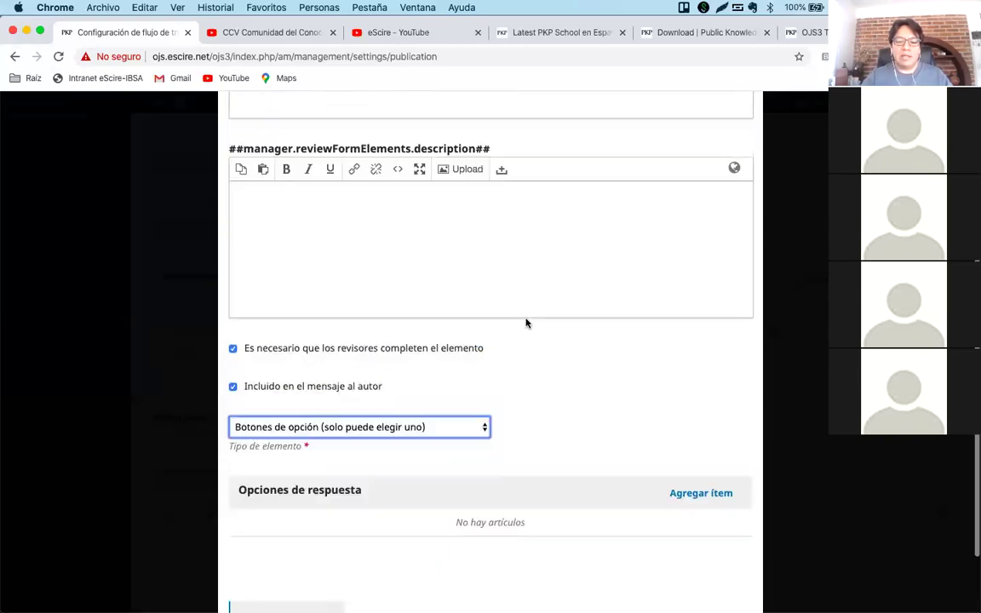
{"action": "scroll", "coordinate": [526, 323], "scroll_direction": "up", "scroll_amount": 5}
{"action": "scroll", "coordinate": [447, 262], "scroll_direction": "down", "scroll_amount": 2}
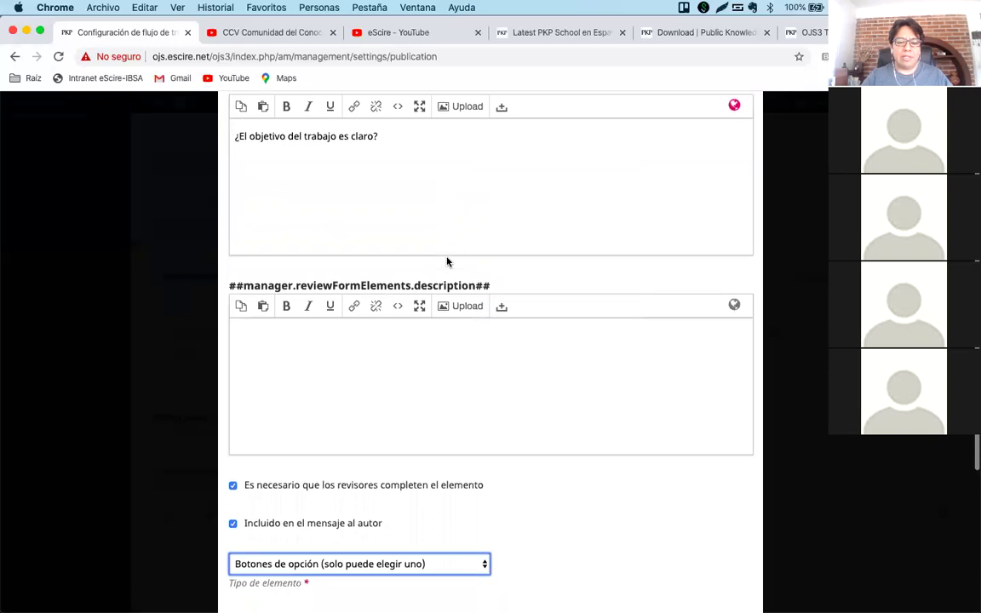
{"action": "scroll", "coordinate": [460, 289], "scroll_direction": "down", "scroll_amount": 5}
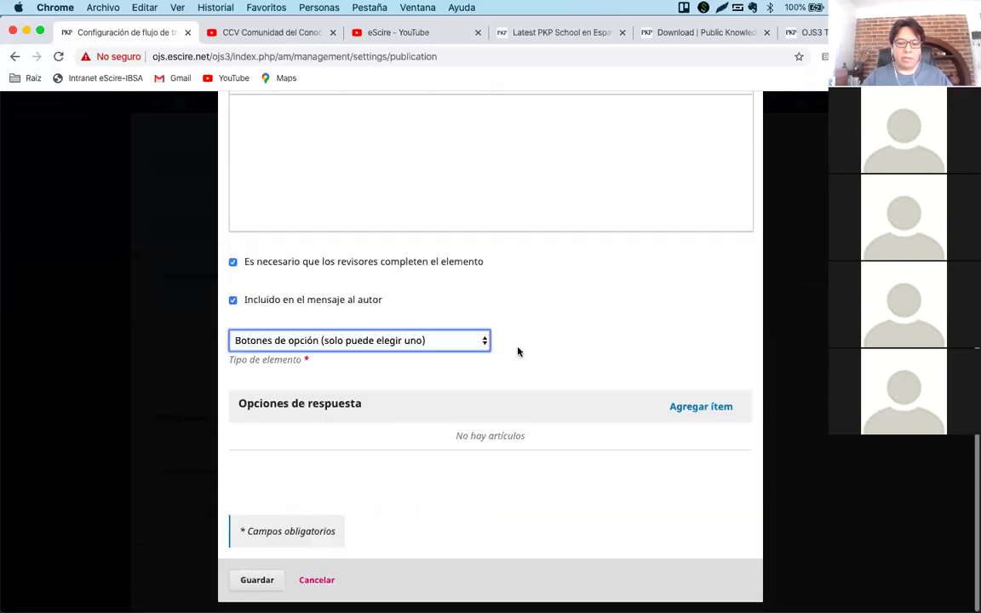
{"action": "left_click", "coordinate": [462, 343]}
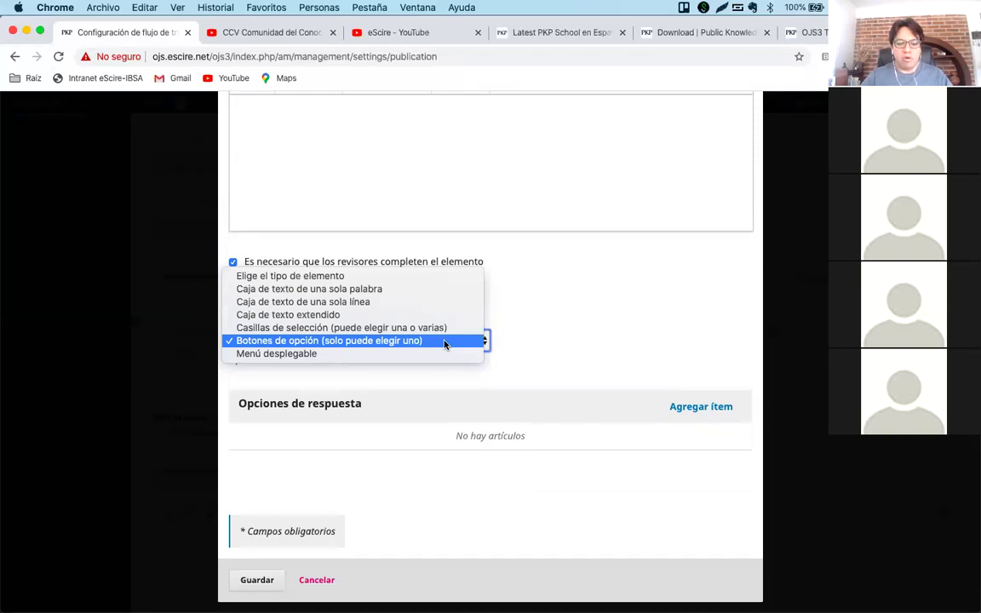
{"action": "left_click", "coordinate": [548, 329]}
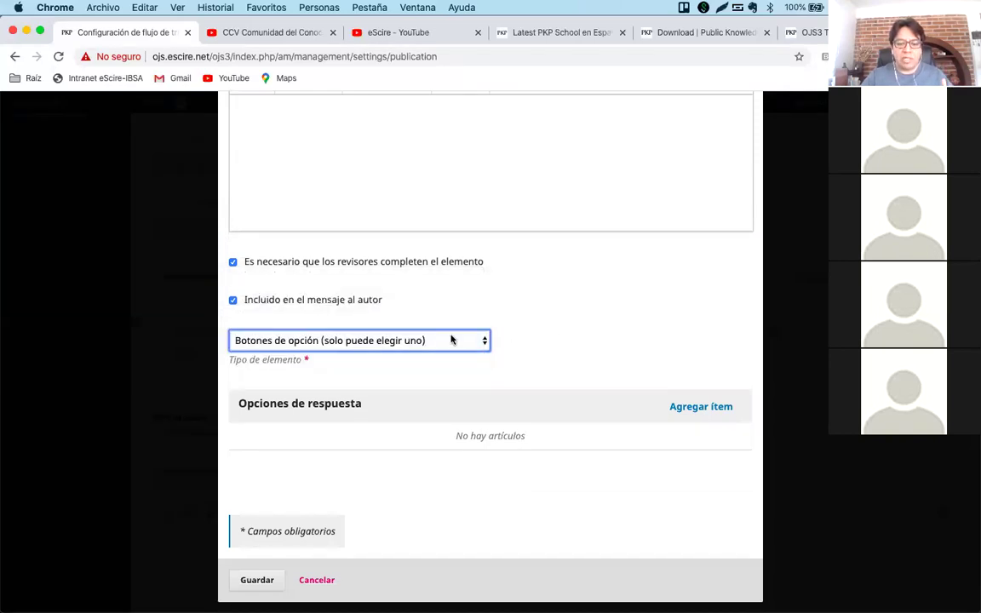
Add the first answer option, entering 'Si' and 'Yes' in its fields.
{"action": "left_click", "coordinate": [701, 411]}
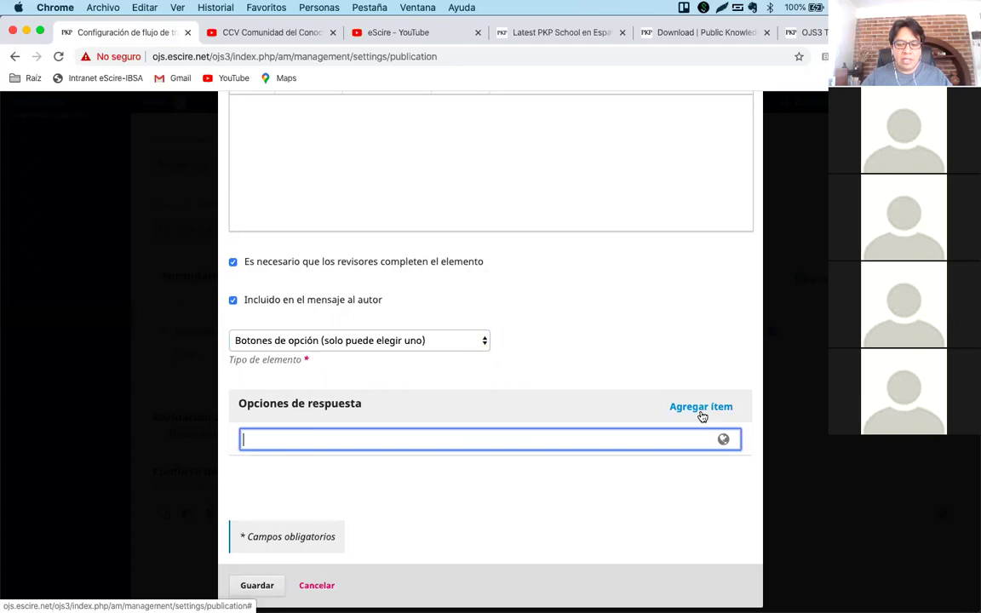
{"action": "scroll", "coordinate": [671, 352], "scroll_direction": "up", "scroll_amount": 5}
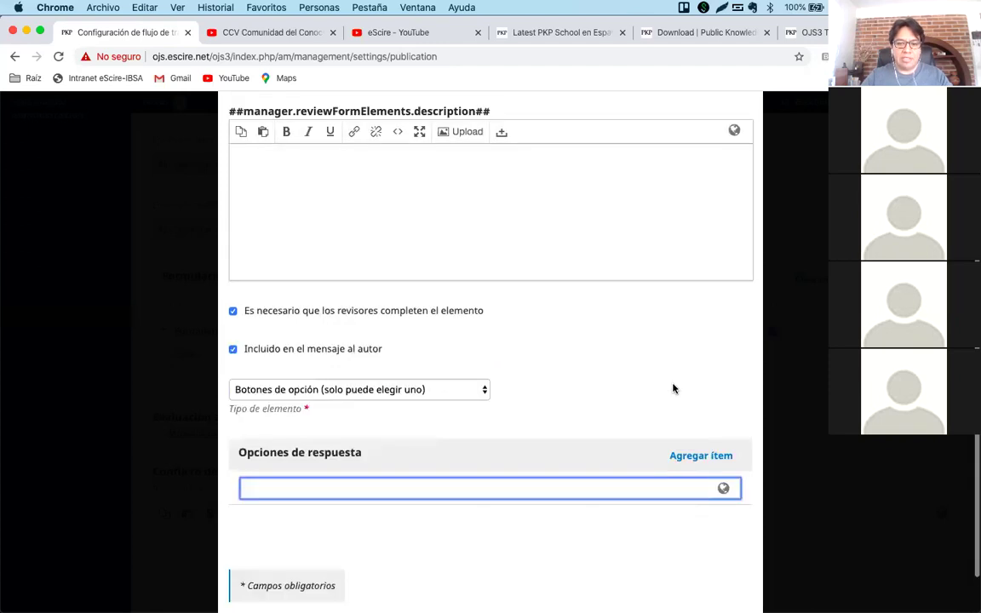
{"action": "scroll", "coordinate": [672, 385], "scroll_direction": "down", "scroll_amount": 5}
{"action": "type", "text": "Si"}
{"action": "left_click", "coordinate": [697, 402]}
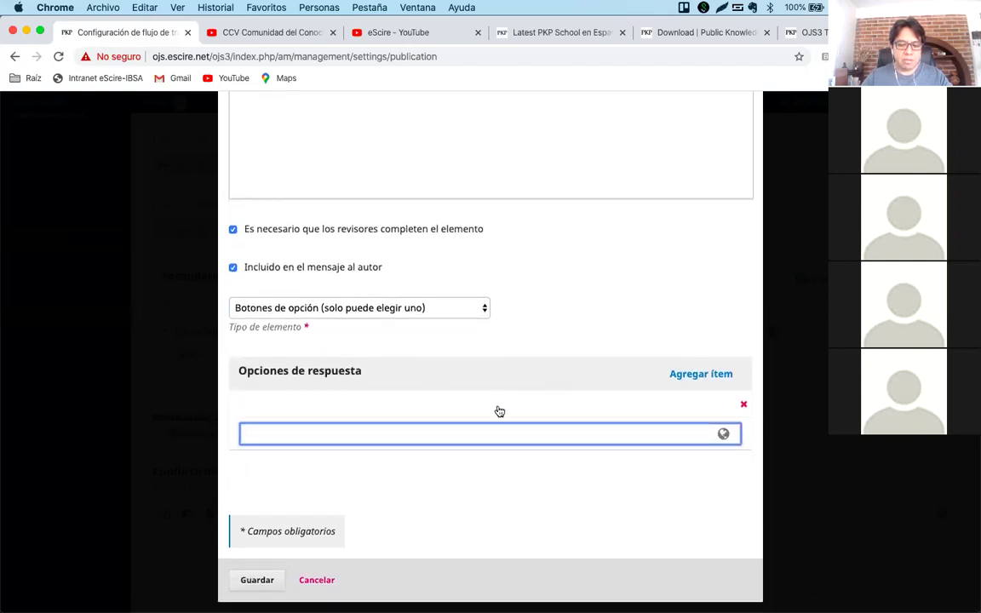
{"action": "type", "text": "Si"}
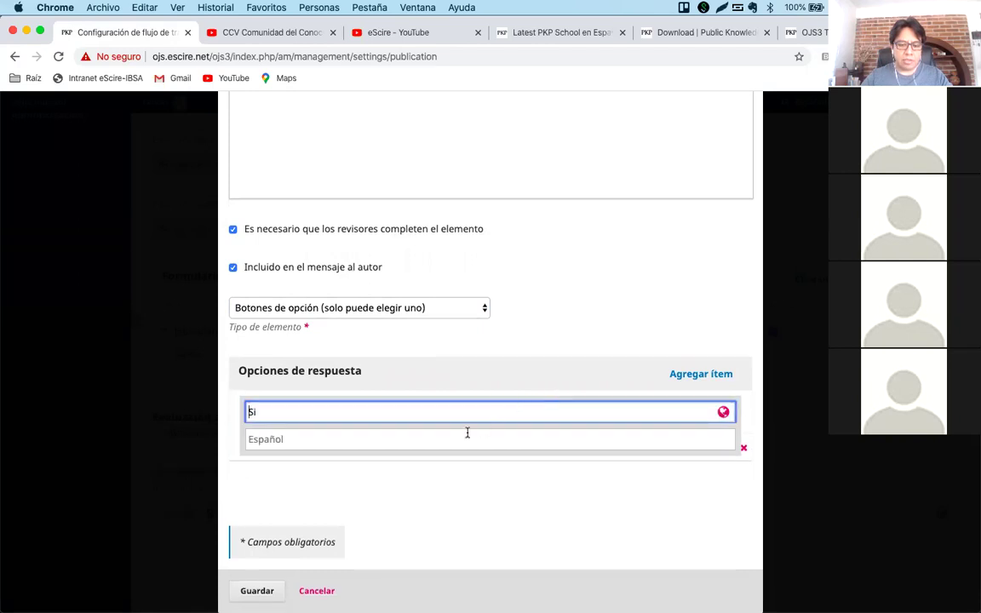
{"action": "left_click", "coordinate": [467, 434]}
{"action": "type", "text": "Yes"}
{"action": "left_click", "coordinate": [579, 339]}
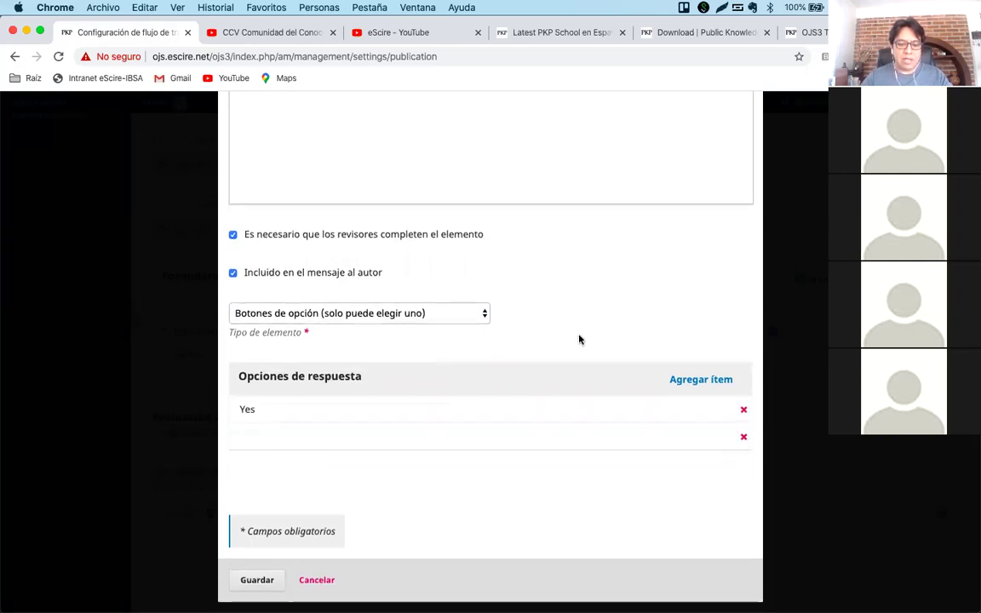
Add a second answer option 'No' in both language fields and save the item.
{"action": "left_click", "coordinate": [489, 439]}
{"action": "type", "text": "No"}
{"action": "key", "text": "Return"}
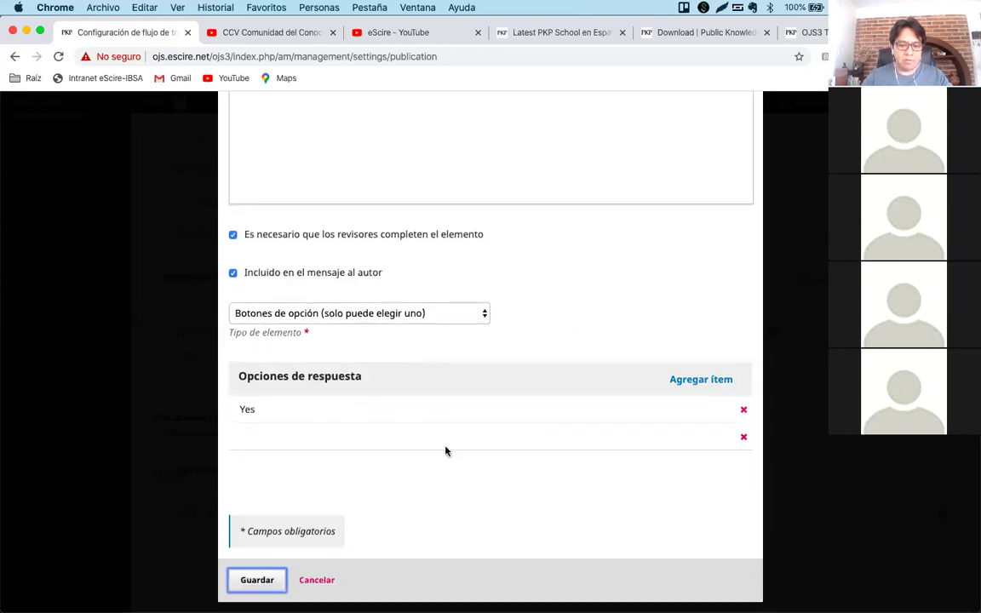
{"action": "left_click", "coordinate": [444, 440]}
{"action": "left_click", "coordinate": [407, 467]}
{"action": "type", "text": "No"}
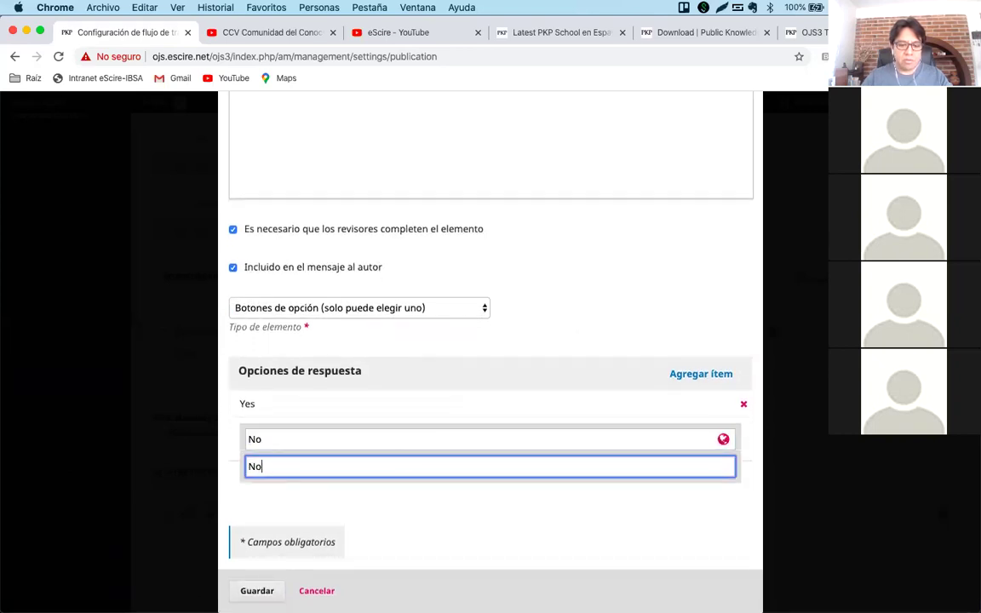
{"action": "left_click", "coordinate": [541, 330]}
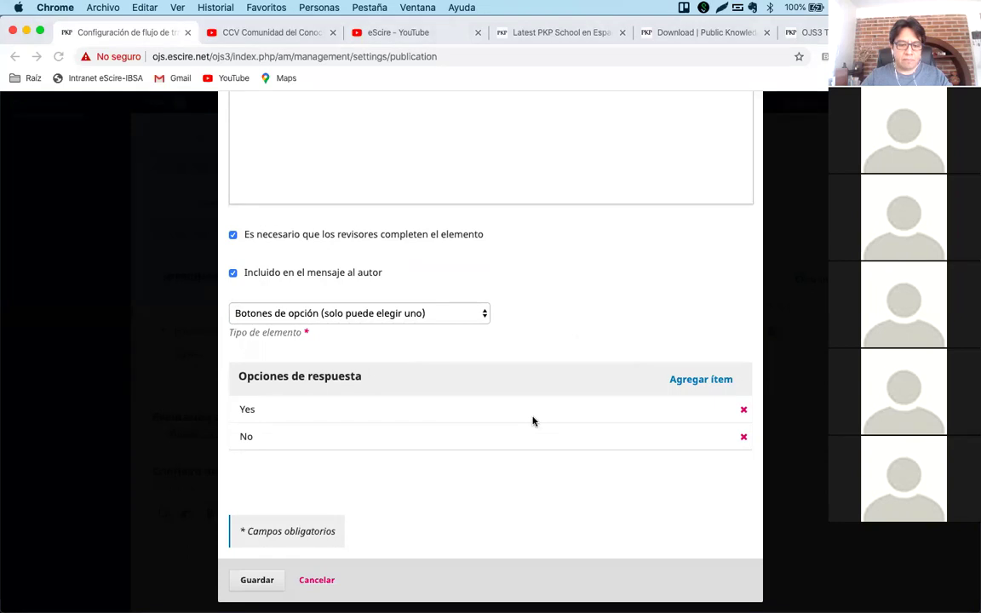
{"action": "left_click", "coordinate": [254, 580]}
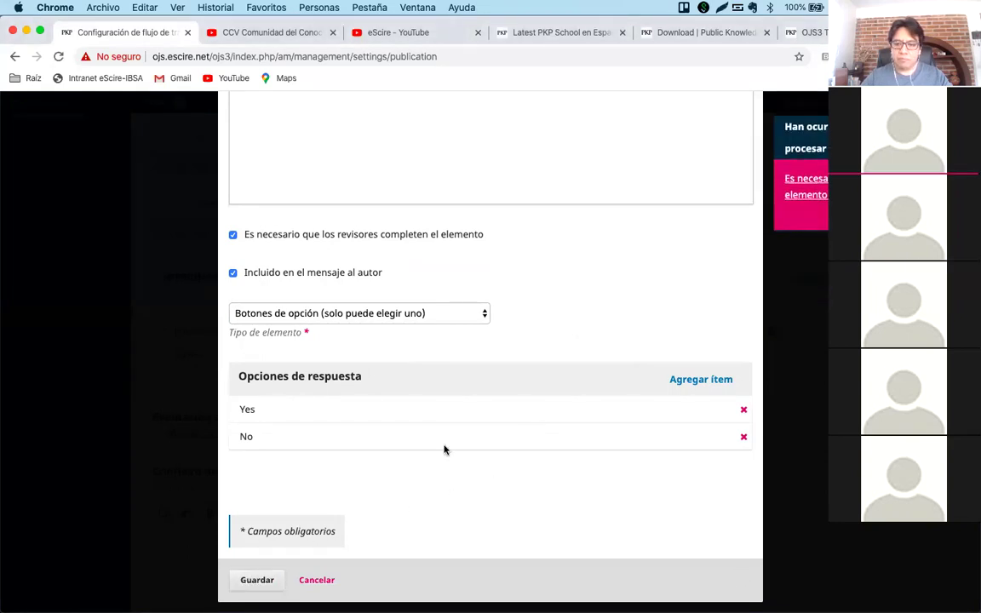
Type 'The objective in clear?' in the English Elemento editor of the question.
{"action": "scroll", "coordinate": [444, 450], "scroll_direction": "up", "scroll_amount": 10}
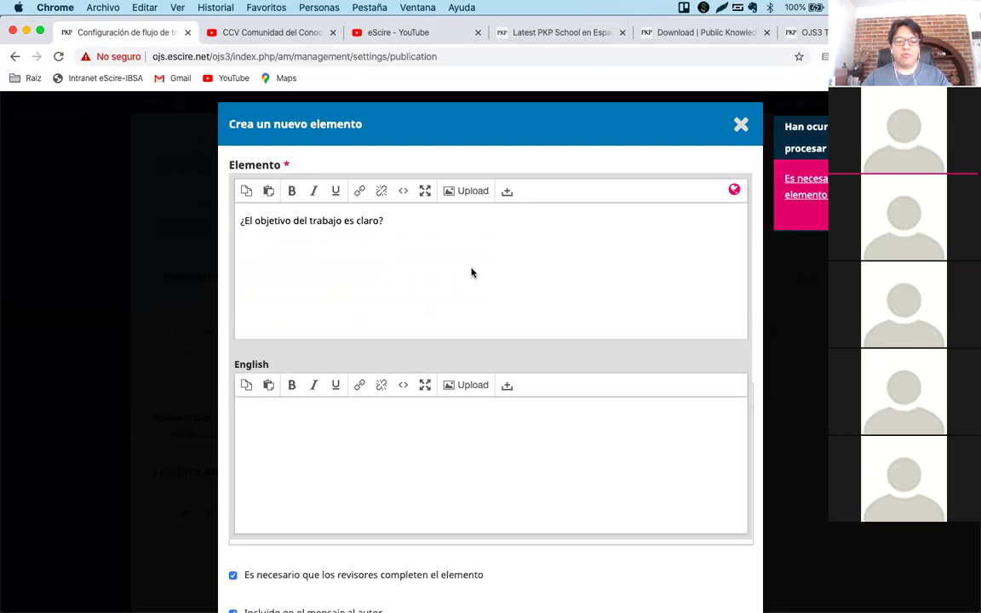
{"action": "left_click", "coordinate": [366, 419]}
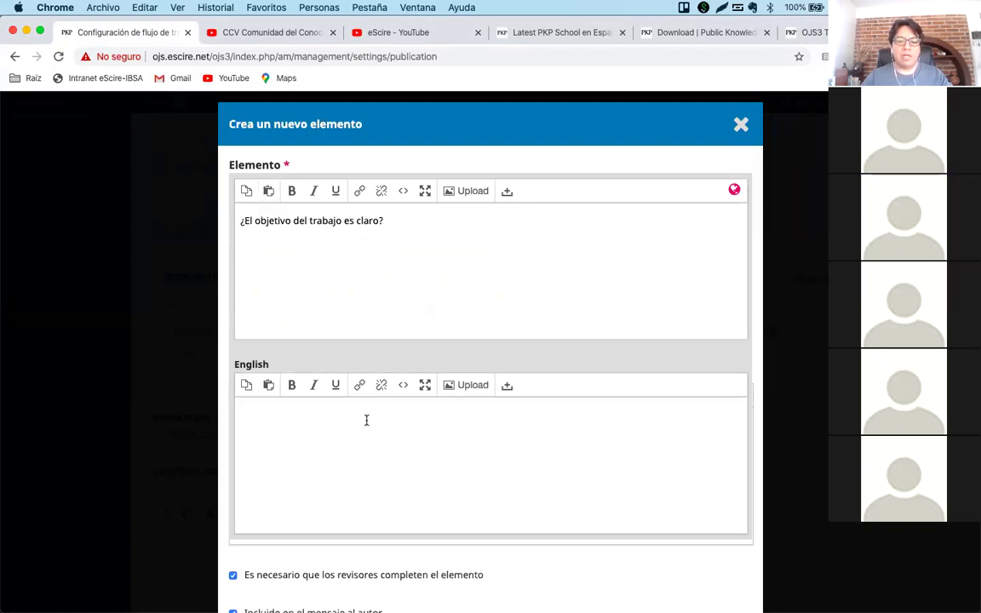
{"action": "type", "text": "The objective"}
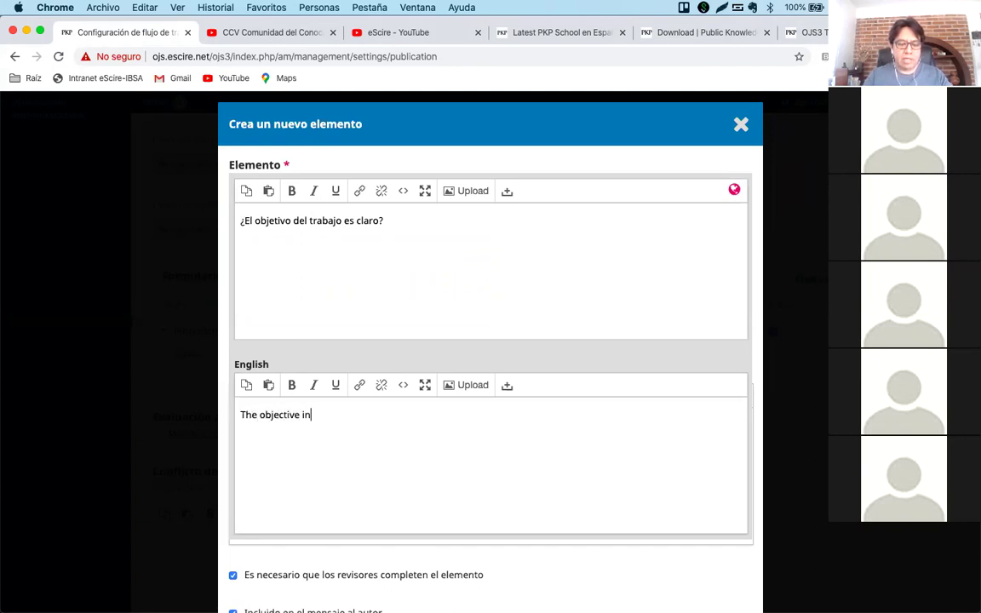
{"action": "type", "text": " in"}
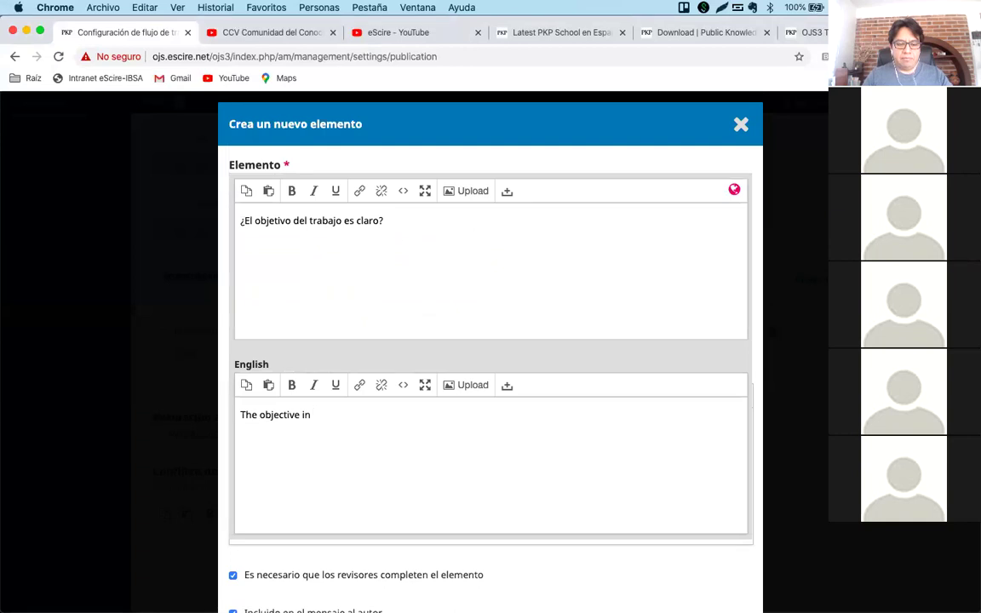
{"action": "type", "text": " clear?"}
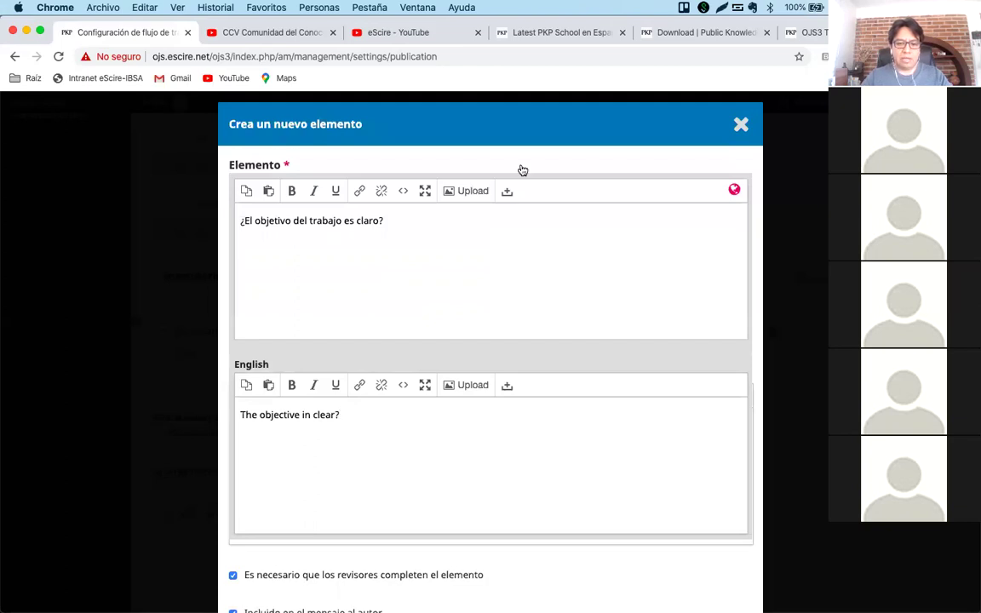
{"action": "left_click", "coordinate": [467, 150]}
{"action": "scroll", "coordinate": [477, 358], "scroll_direction": "down", "scroll_amount": 6}
{"action": "scroll", "coordinate": [486, 375], "scroll_direction": "up", "scroll_amount": 3}
{"action": "scroll", "coordinate": [486, 376], "scroll_direction": "down", "scroll_amount": 3}
Save the question, check the form preview, then reopen the question for editing.
{"action": "left_click", "coordinate": [265, 582]}
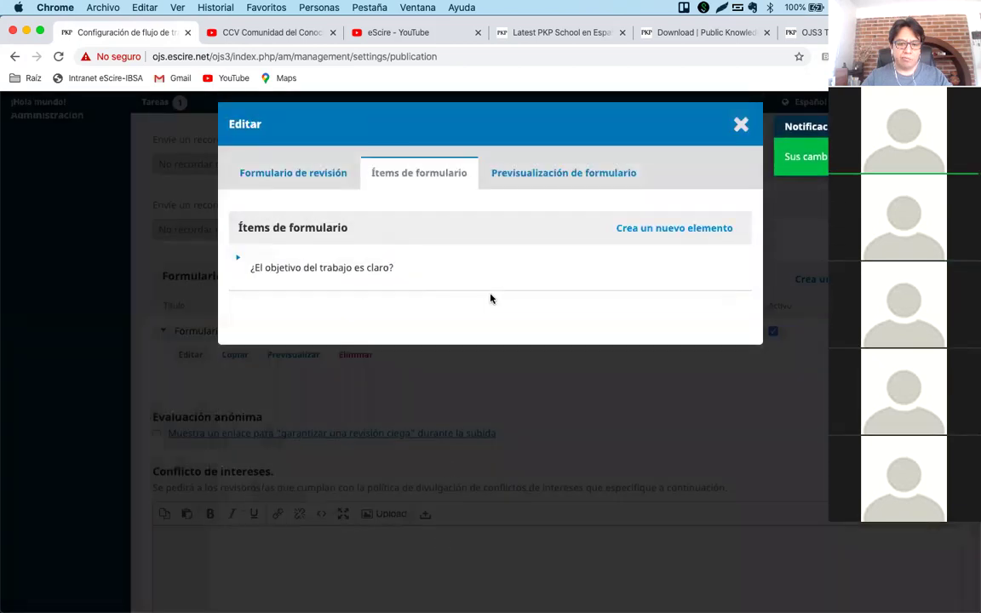
{"action": "left_click", "coordinate": [543, 178]}
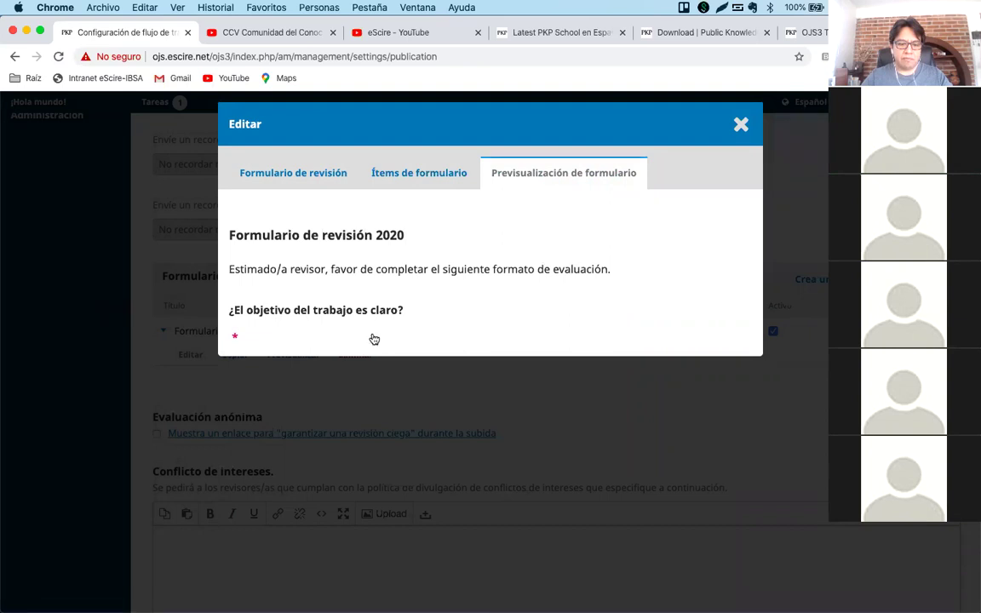
{"action": "left_click", "coordinate": [415, 173]}
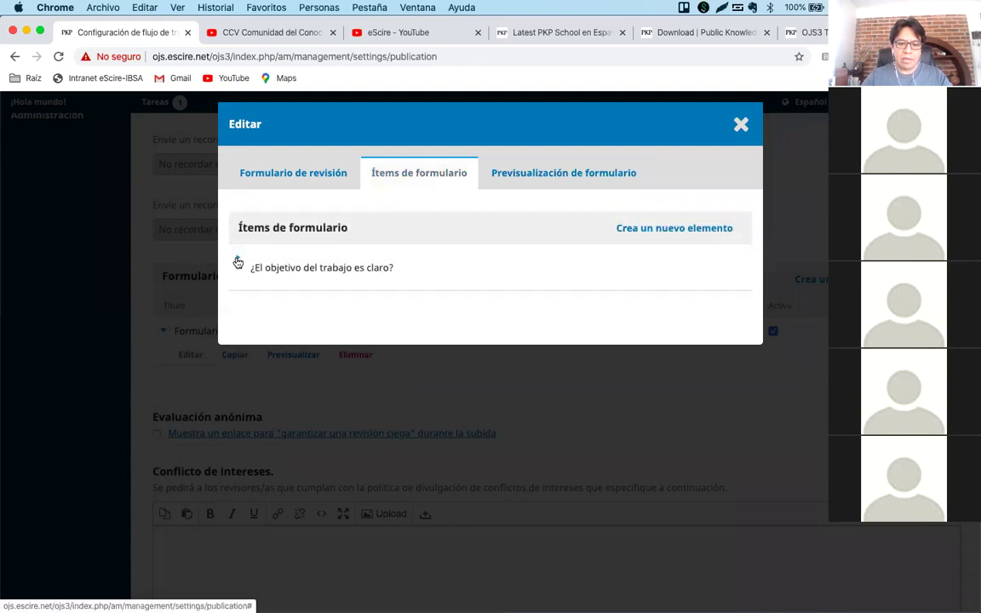
{"action": "left_click", "coordinate": [238, 263]}
{"action": "left_click", "coordinate": [270, 304]}
{"action": "scroll", "coordinate": [538, 400], "scroll_direction": "down", "scroll_amount": 5}
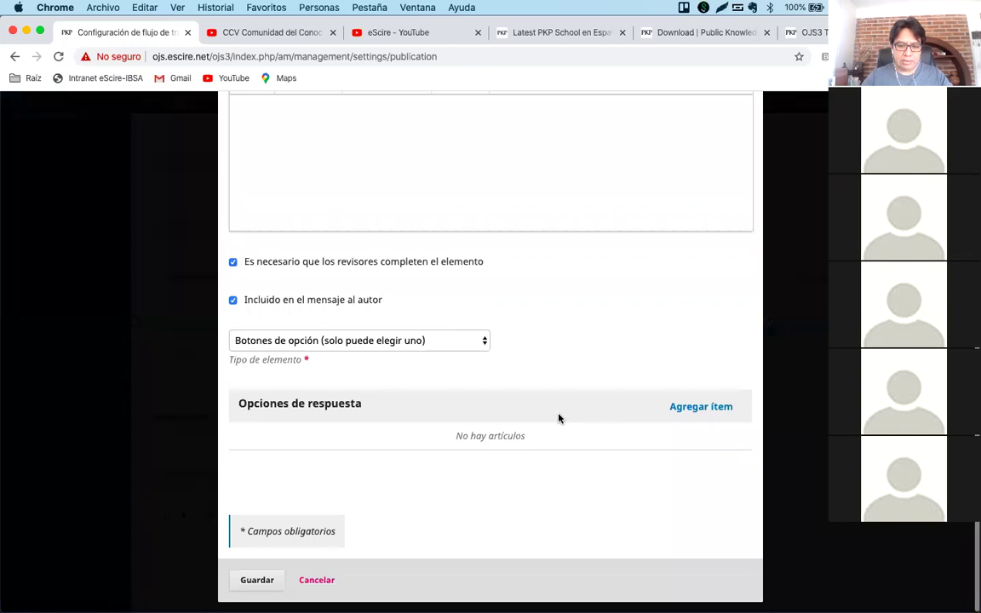
Add a 'Si' answer option with 'Yes' text, save, and preview the form.
{"action": "left_click", "coordinate": [691, 407]}
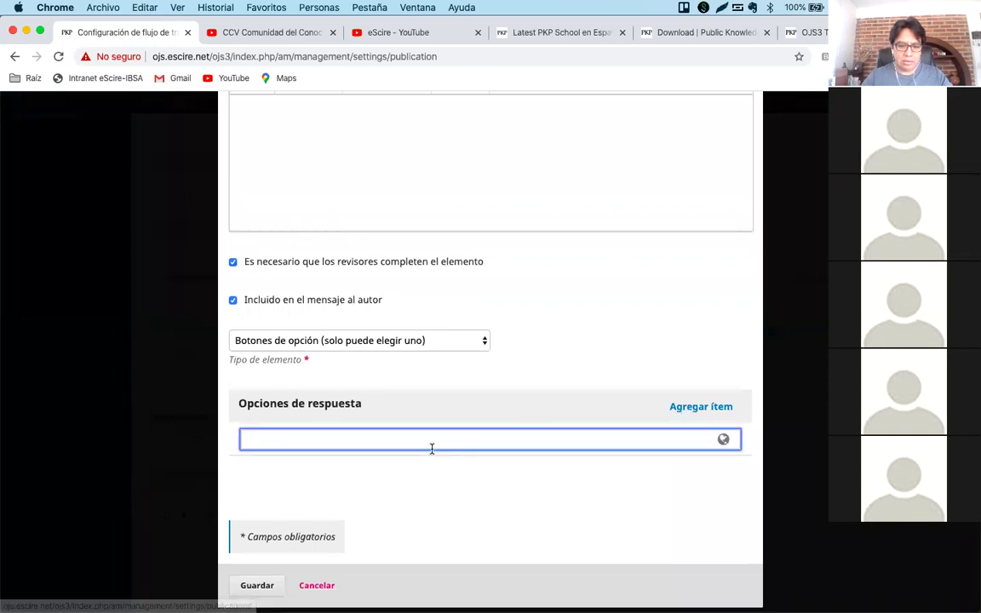
{"action": "type", "text": "Si"}
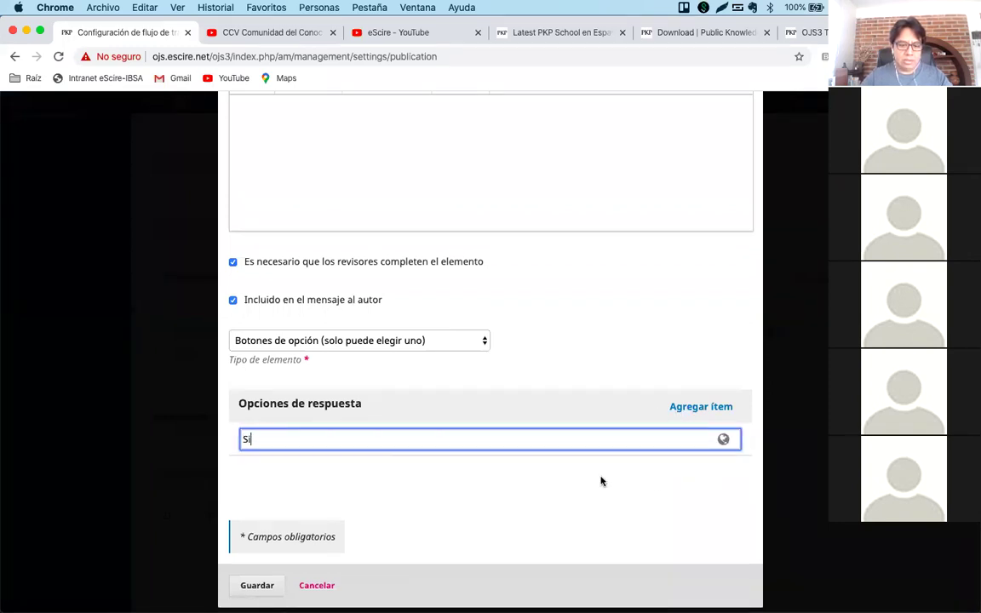
{"action": "left_click", "coordinate": [670, 436]}
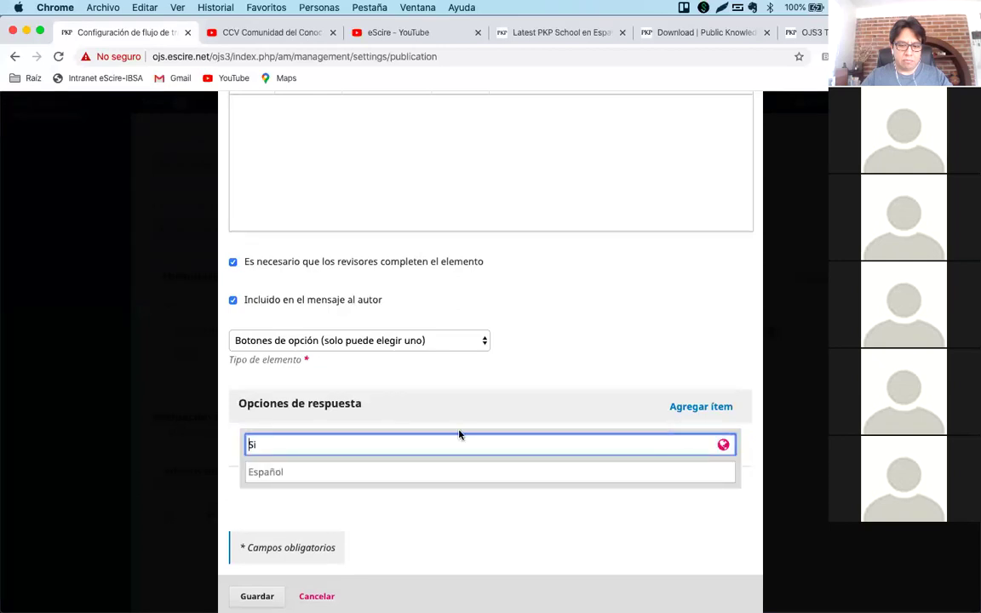
{"action": "left_click", "coordinate": [387, 471]}
{"action": "type", "text": "Yes"}
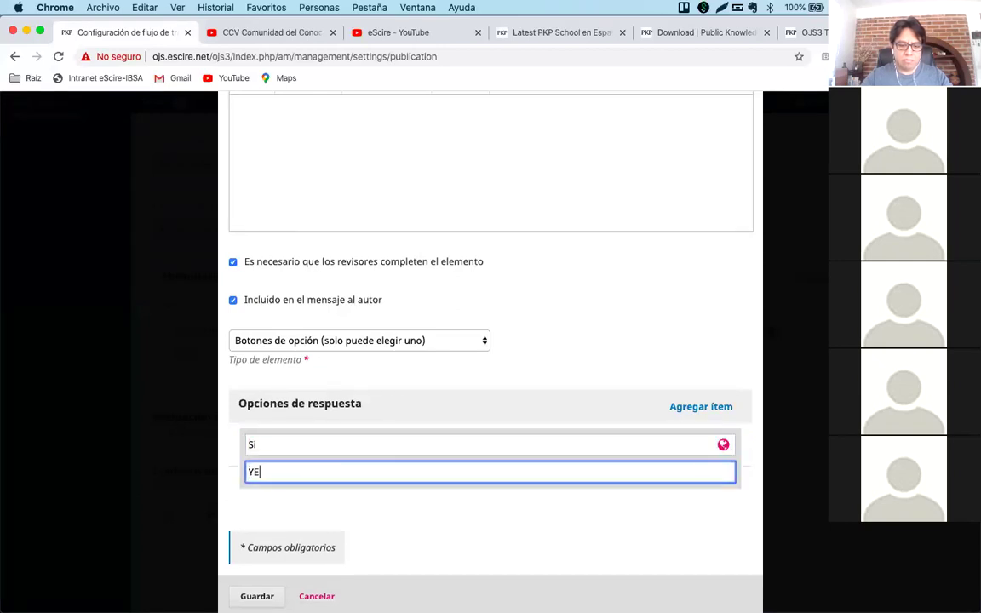
{"action": "left_click", "coordinate": [468, 517]}
{"action": "left_click", "coordinate": [455, 439]}
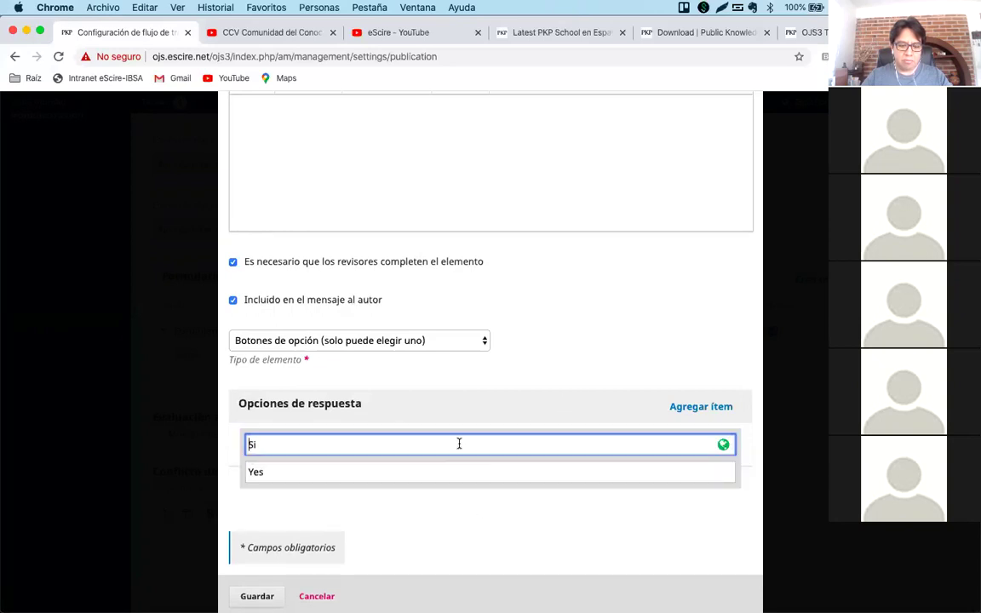
{"action": "left_click", "coordinate": [396, 535]}
{"action": "left_click", "coordinate": [254, 580]}
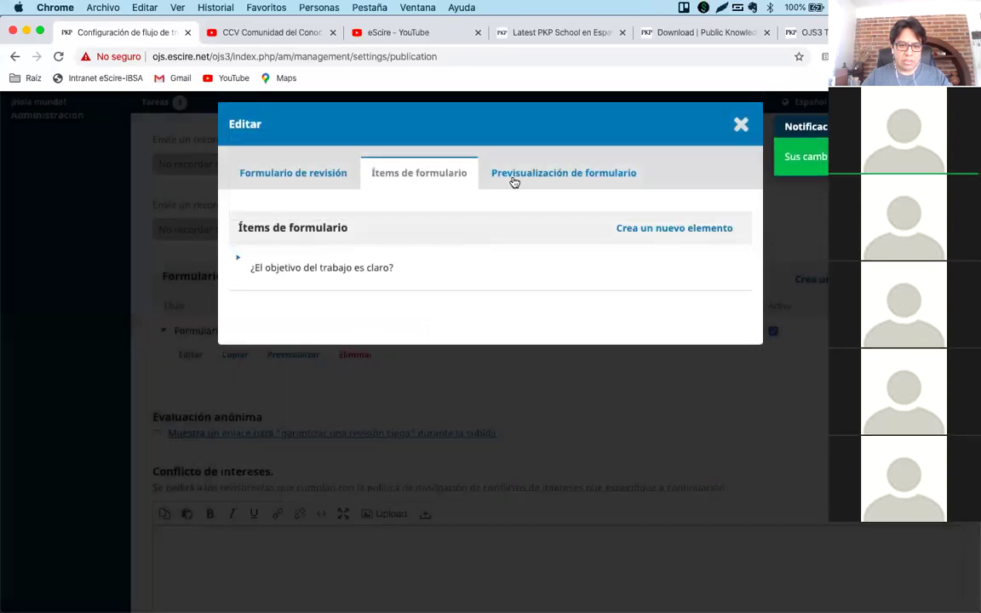
{"action": "left_click", "coordinate": [513, 181]}
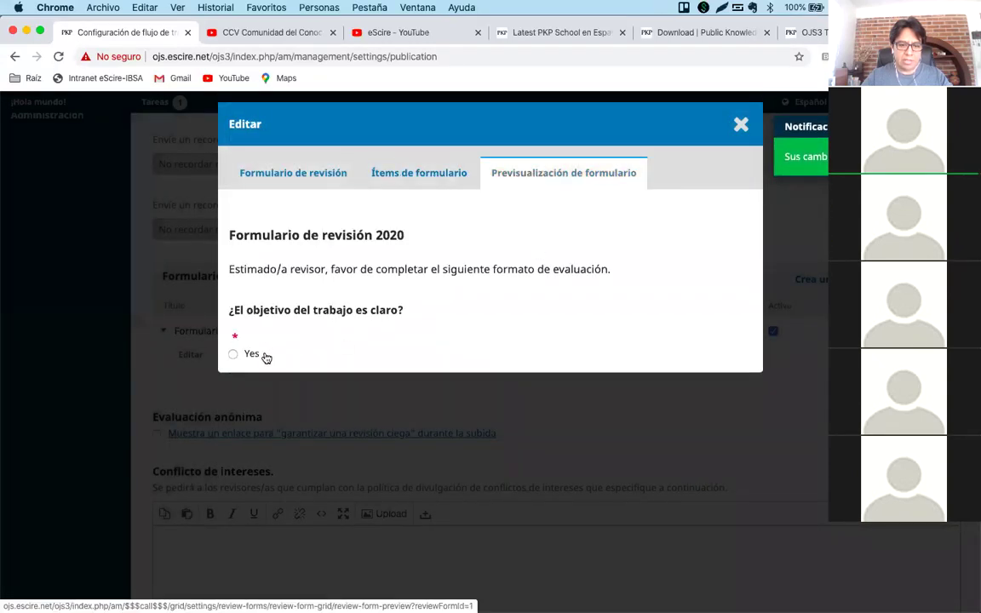
Reopen the '¿El objetivo del trabajo es claro?' question for editing.
{"action": "left_click", "coordinate": [419, 180]}
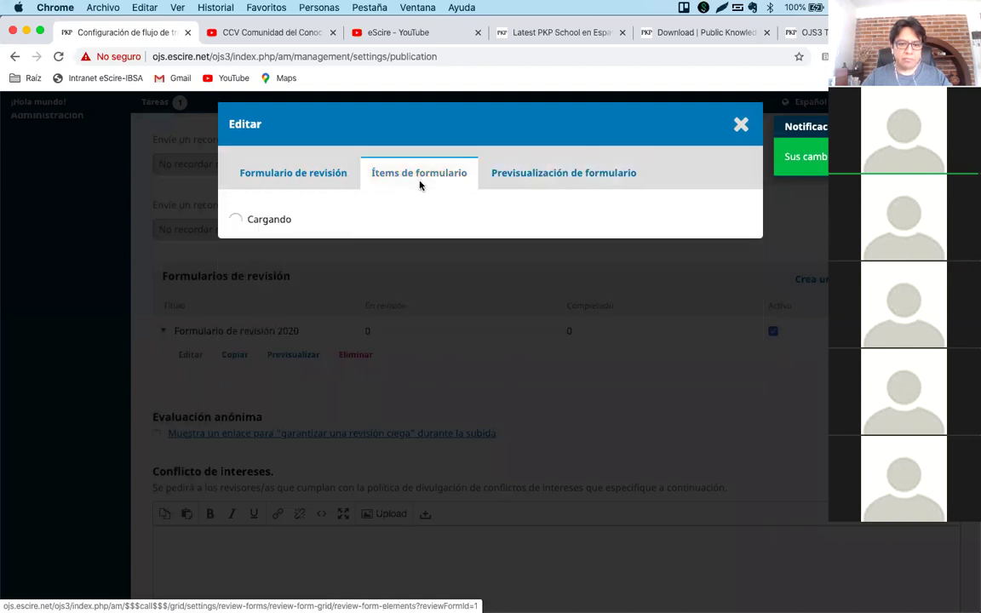
{"action": "left_click", "coordinate": [241, 268]}
{"action": "left_click", "coordinate": [261, 299]}
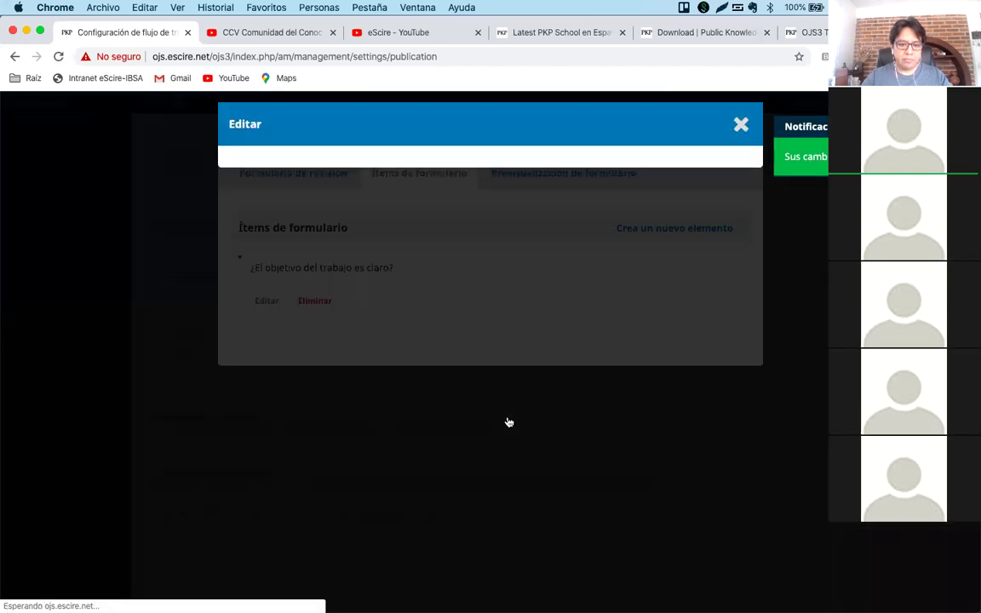
{"action": "scroll", "coordinate": [560, 462], "scroll_direction": "down", "scroll_amount": 5}
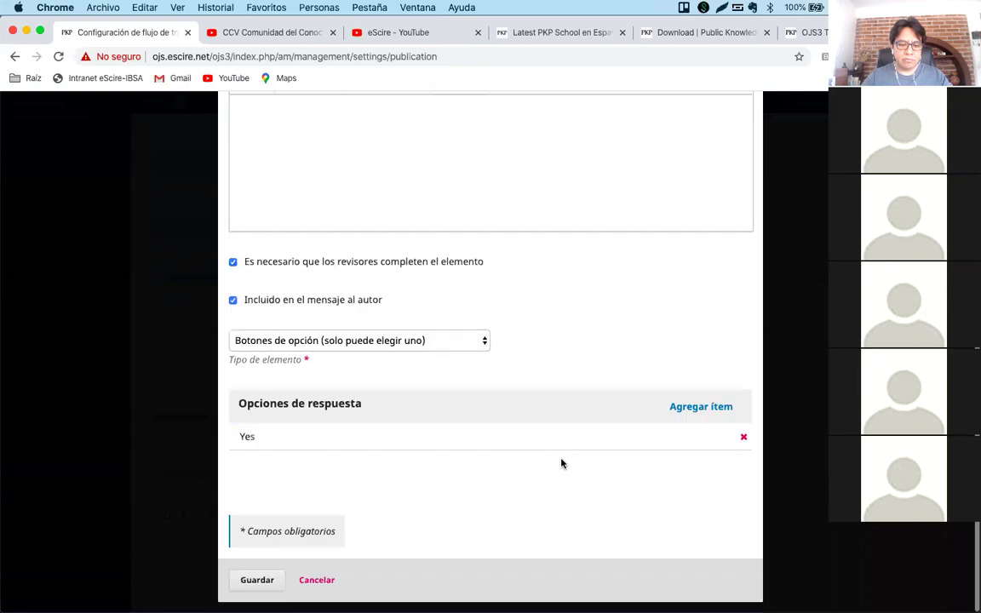
Add a second answer option reading 'No' below the Yes option.
{"action": "left_click", "coordinate": [700, 406]}
{"action": "type", "text": "No"}
{"action": "left_click", "coordinate": [361, 510]}
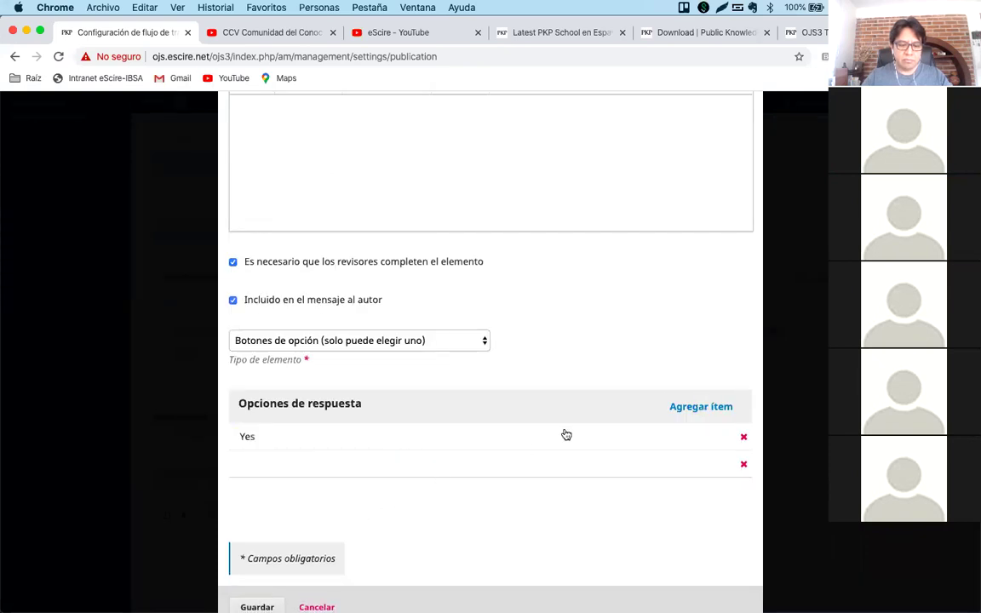
{"action": "left_click", "coordinate": [587, 466]}
{"action": "left_click", "coordinate": [366, 498]}
{"action": "type", "text": "N"}
{"action": "left_click", "coordinate": [379, 539]}
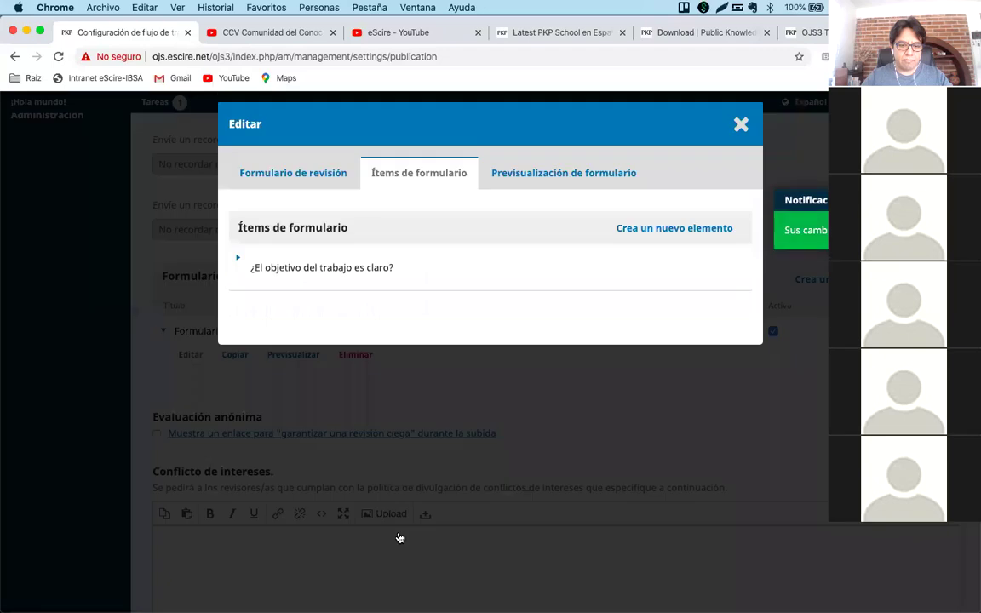
{"action": "left_click", "coordinate": [569, 173]}
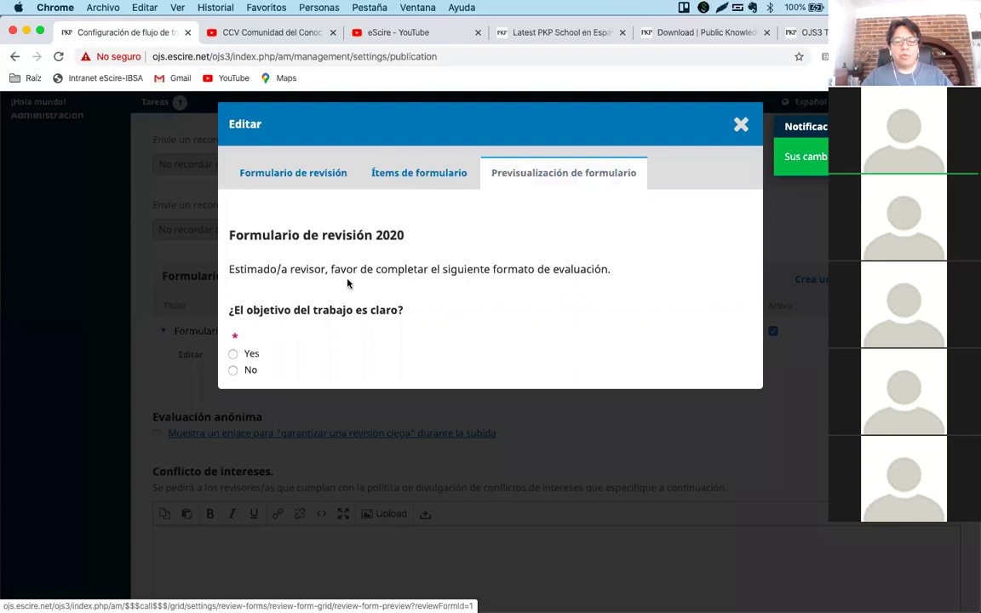
{"action": "triple_click", "coordinate": [249, 236]}
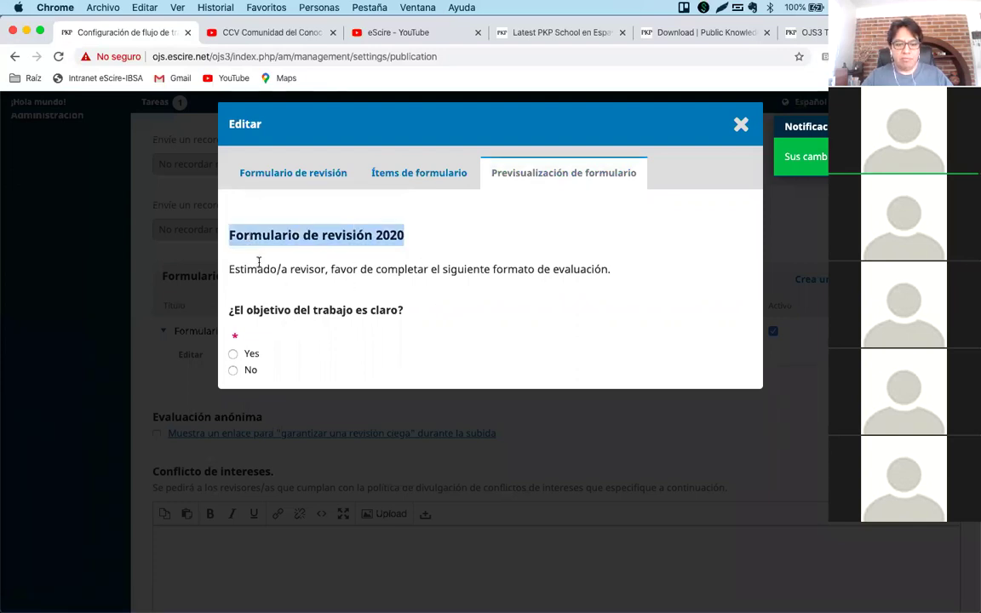
{"action": "triple_click", "coordinate": [259, 267]}
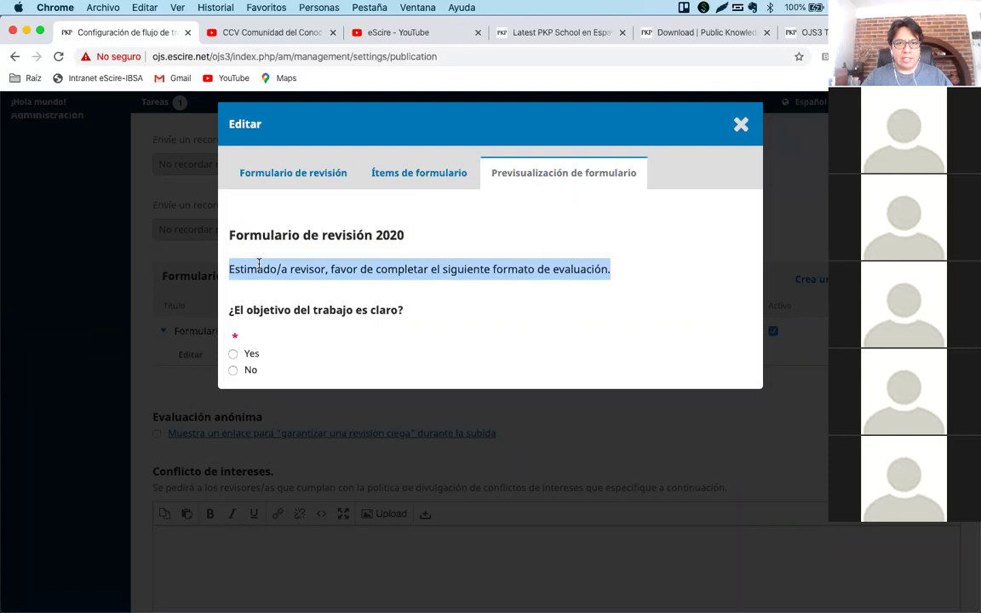
{"action": "left_click", "coordinate": [263, 294]}
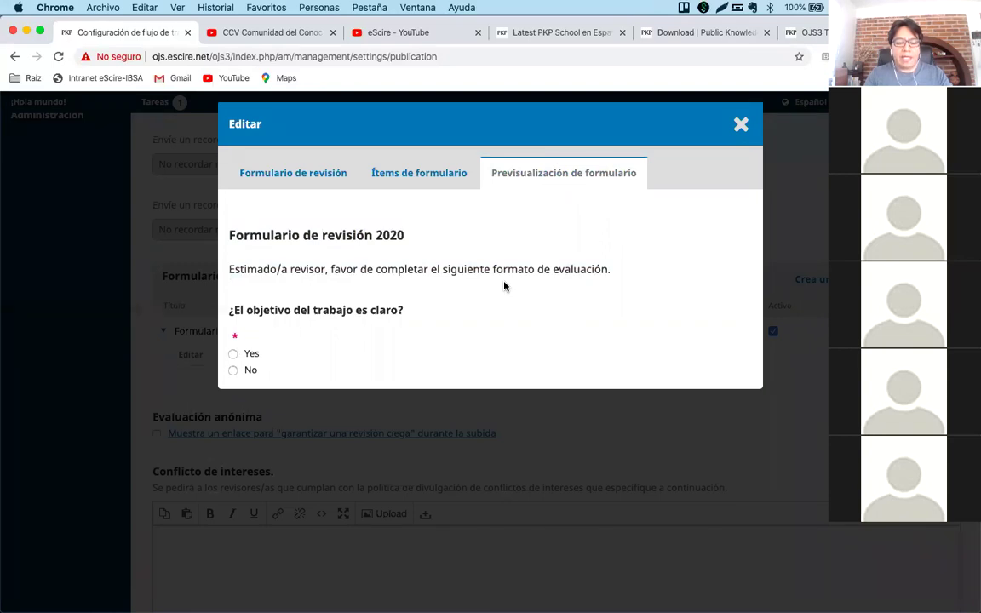
{"action": "left_click", "coordinate": [419, 182]}
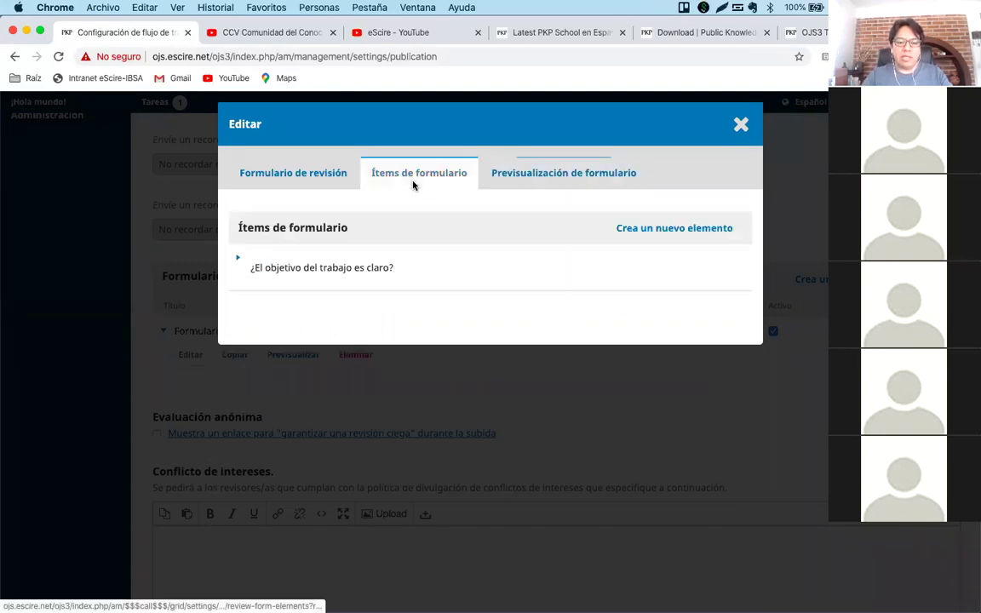
Start a new form item and set its type to Caja de texto extendido.
{"action": "left_click", "coordinate": [646, 227]}
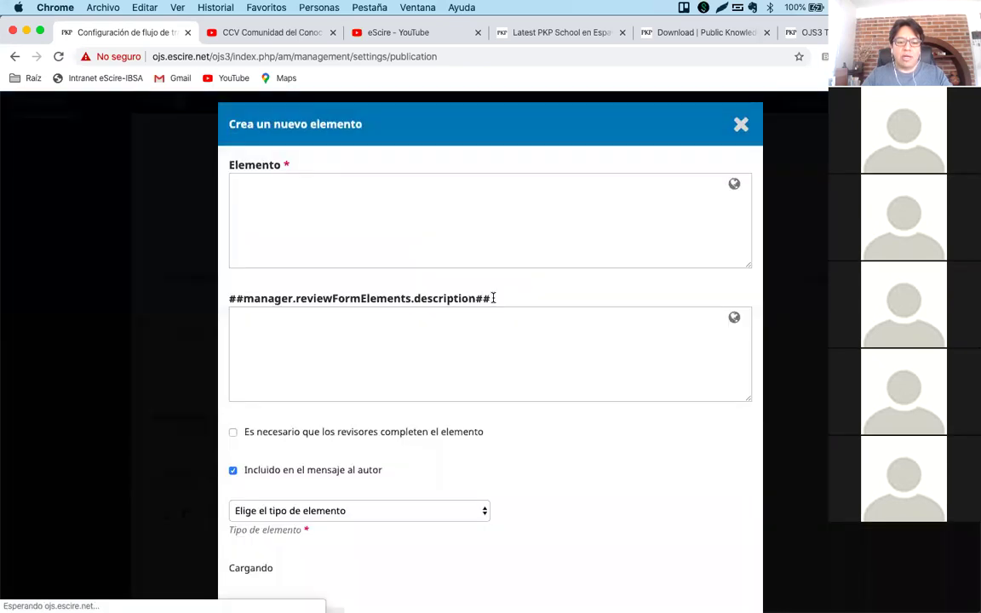
{"action": "left_click", "coordinate": [411, 253]}
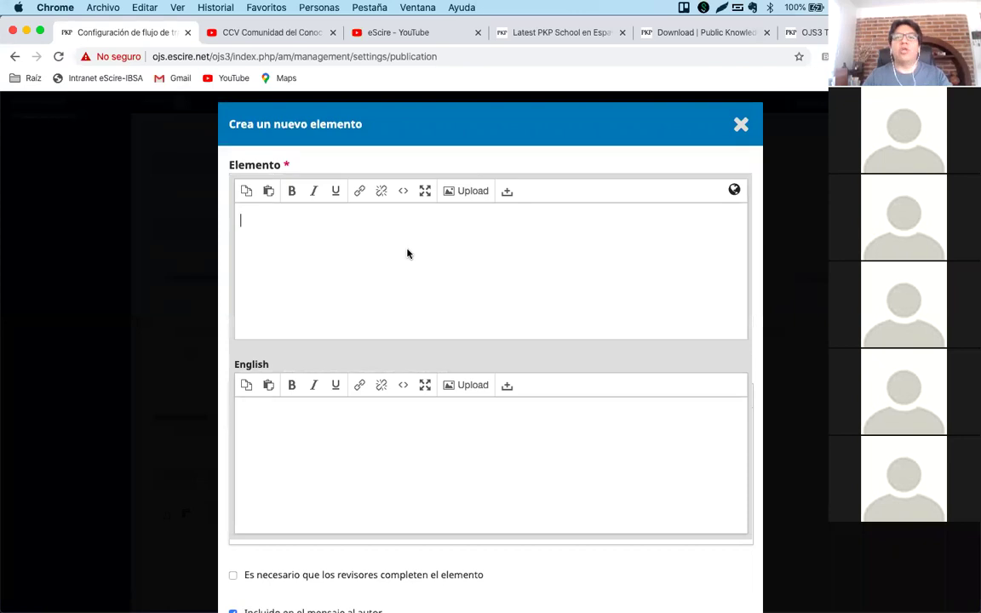
{"action": "left_click", "coordinate": [541, 166]}
{"action": "scroll", "coordinate": [472, 296], "scroll_direction": "down", "scroll_amount": 5}
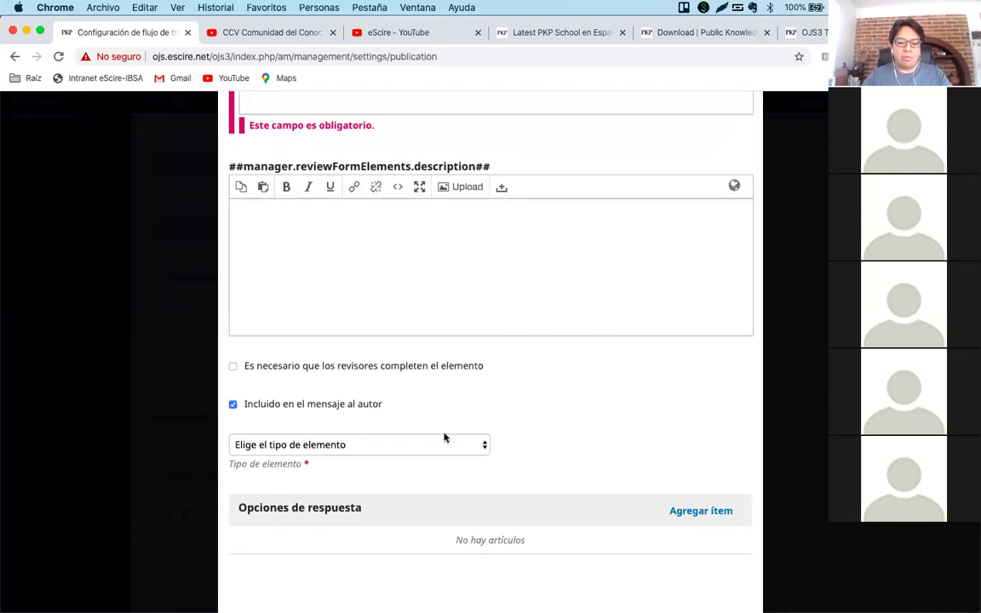
{"action": "left_click", "coordinate": [436, 445]}
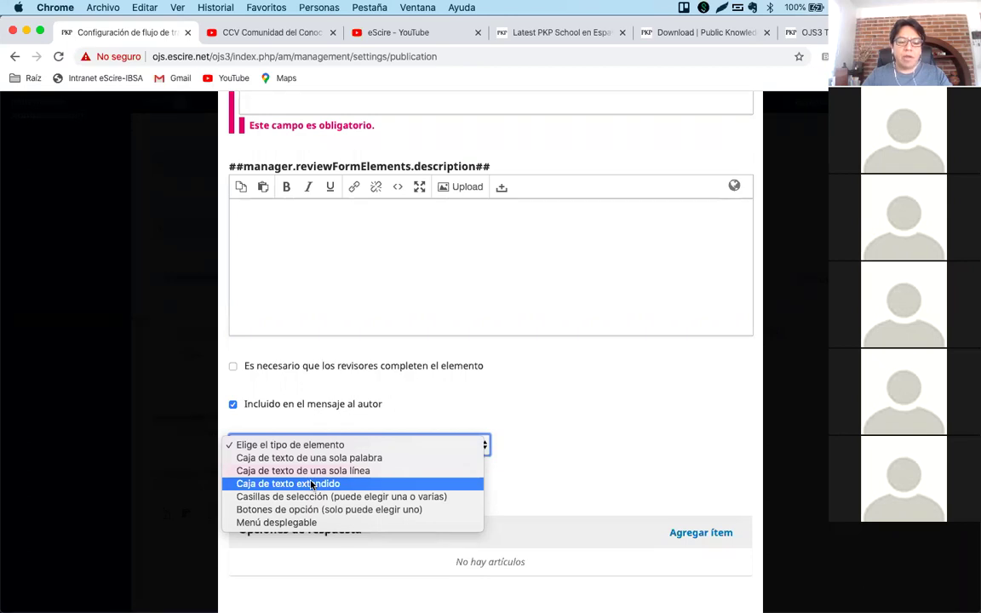
{"action": "left_click", "coordinate": [361, 482]}
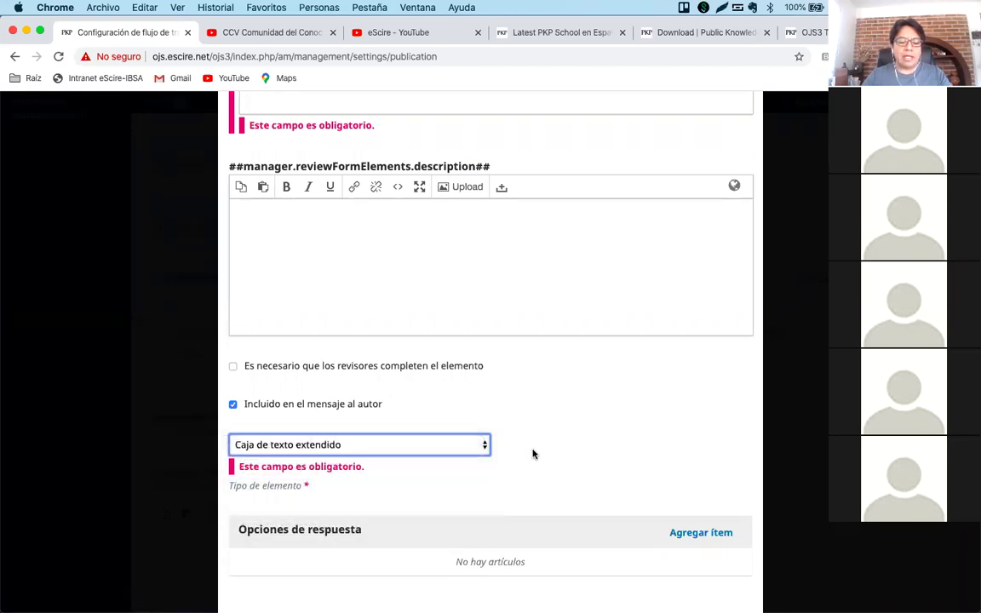
Enter 'Comenatarios' as the item text with 'Comments' as its English text.
{"action": "scroll", "coordinate": [494, 289], "scroll_direction": "up", "scroll_amount": 3}
{"action": "left_click", "coordinate": [405, 258]}
{"action": "type", "text": "E"}
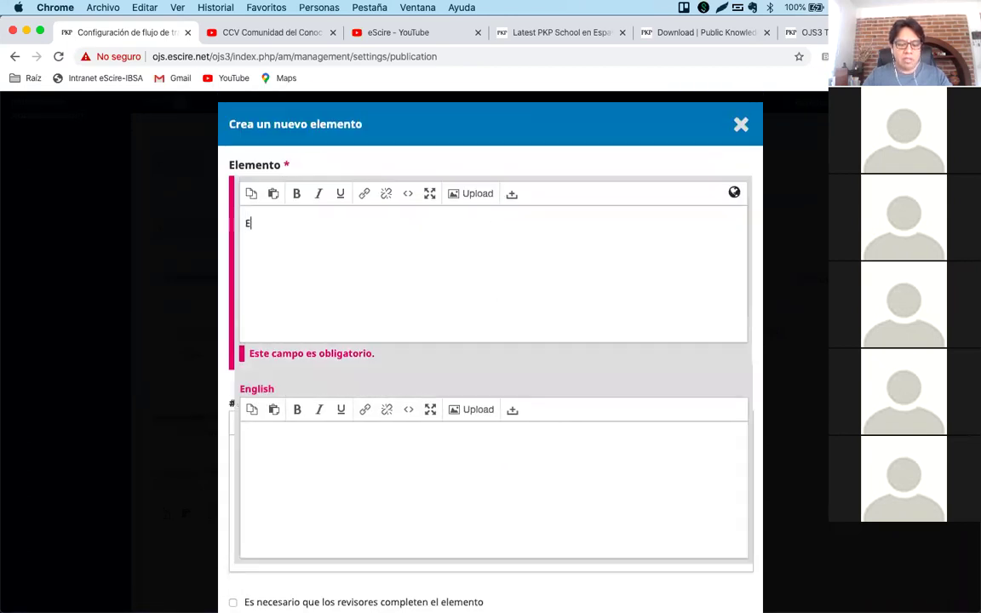
{"action": "type", "text": "xplicar"}
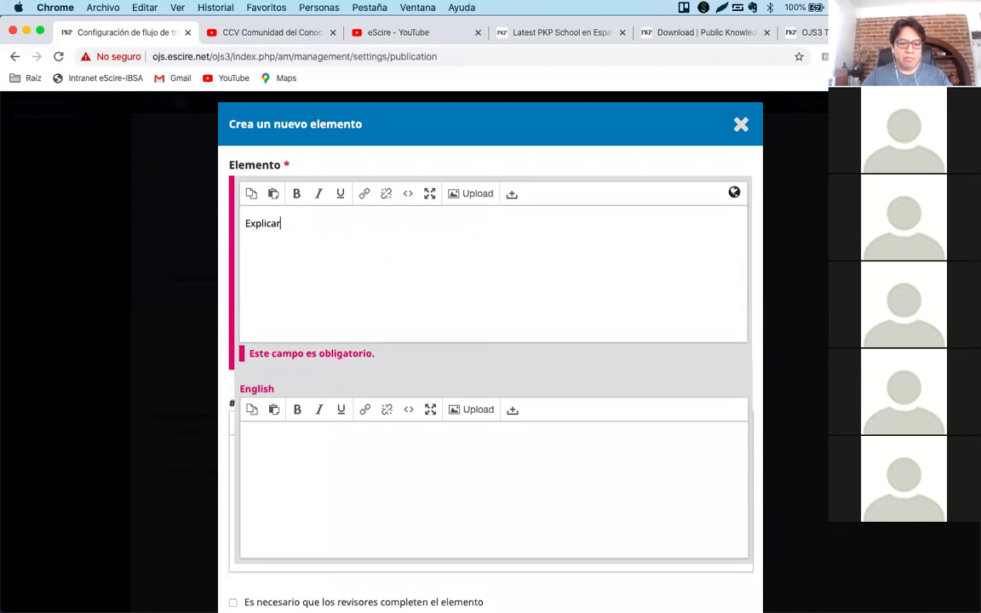
{"action": "key", "text": "super+a"}
{"action": "type", "text": "Comenatrops"}
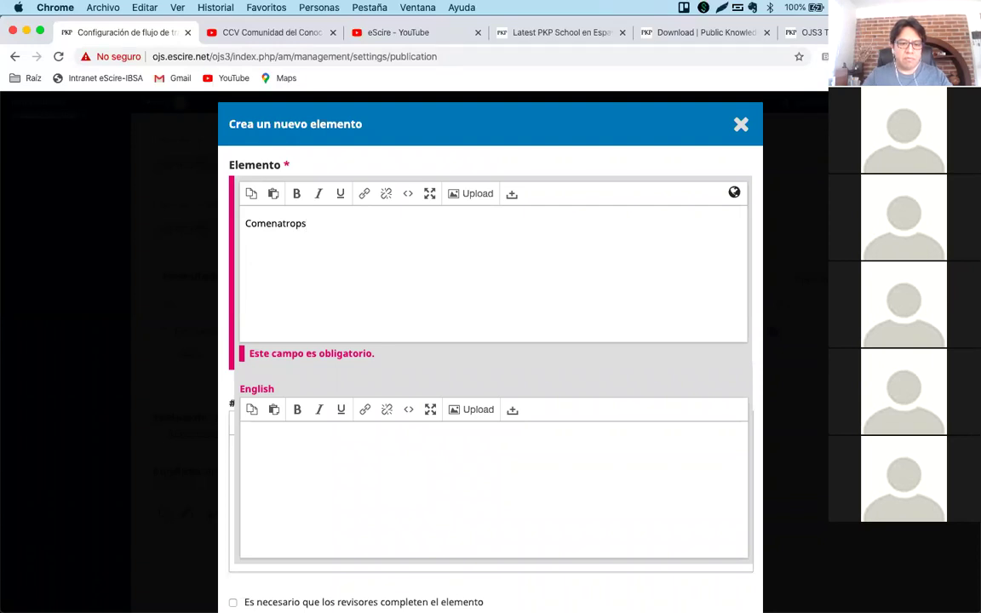
{"action": "type", "text": "ario"}
{"action": "left_click", "coordinate": [313, 455]}
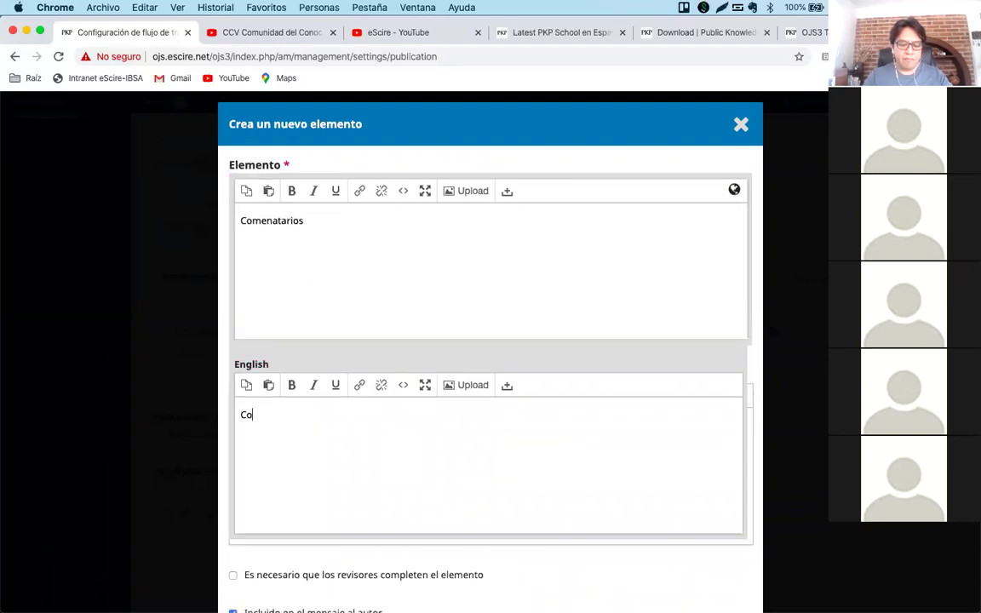
{"action": "type", "text": "Comments"}
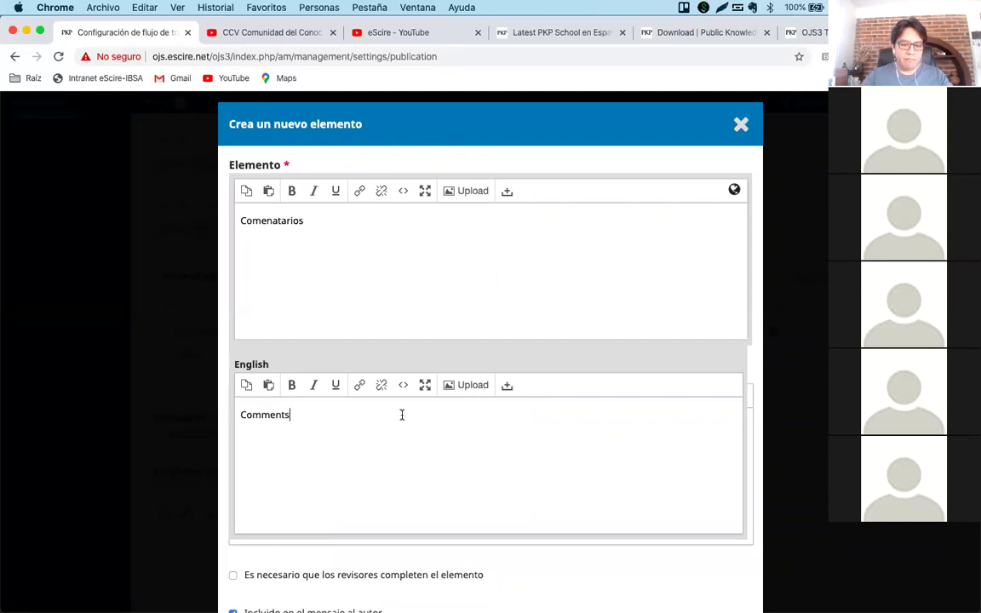
{"action": "left_click", "coordinate": [487, 361]}
{"action": "scroll", "coordinate": [488, 361], "scroll_direction": "down", "scroll_amount": 5}
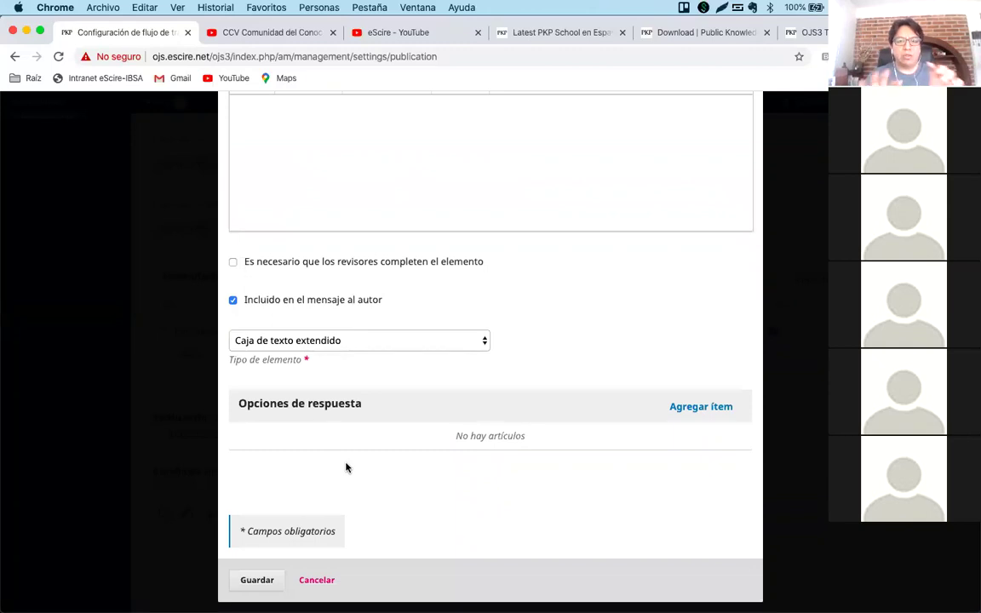
Save the Comenatarios item and test the preview by answering No and writing a comment.
{"action": "left_click", "coordinate": [264, 580]}
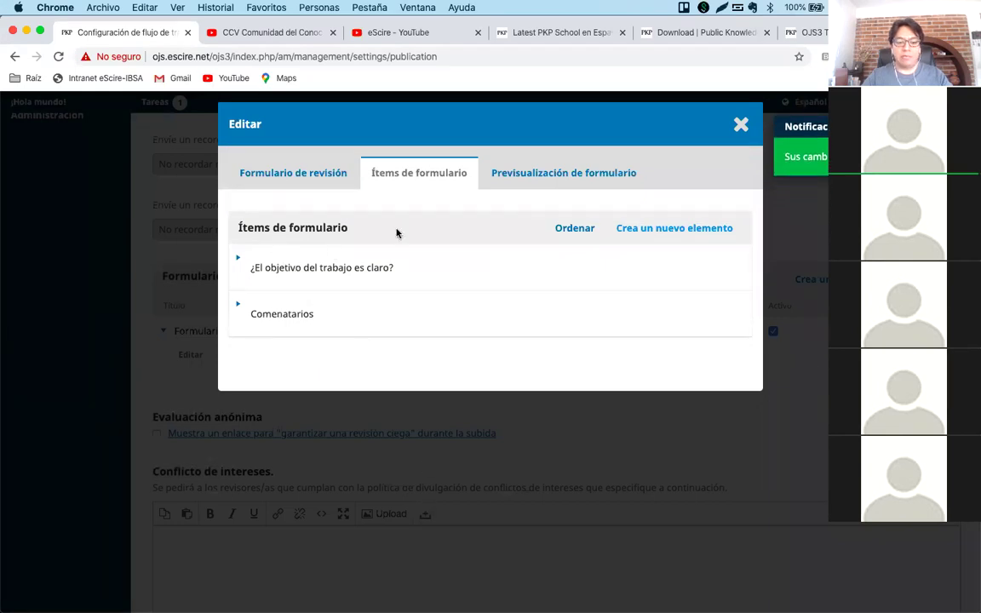
{"action": "left_click", "coordinate": [541, 177]}
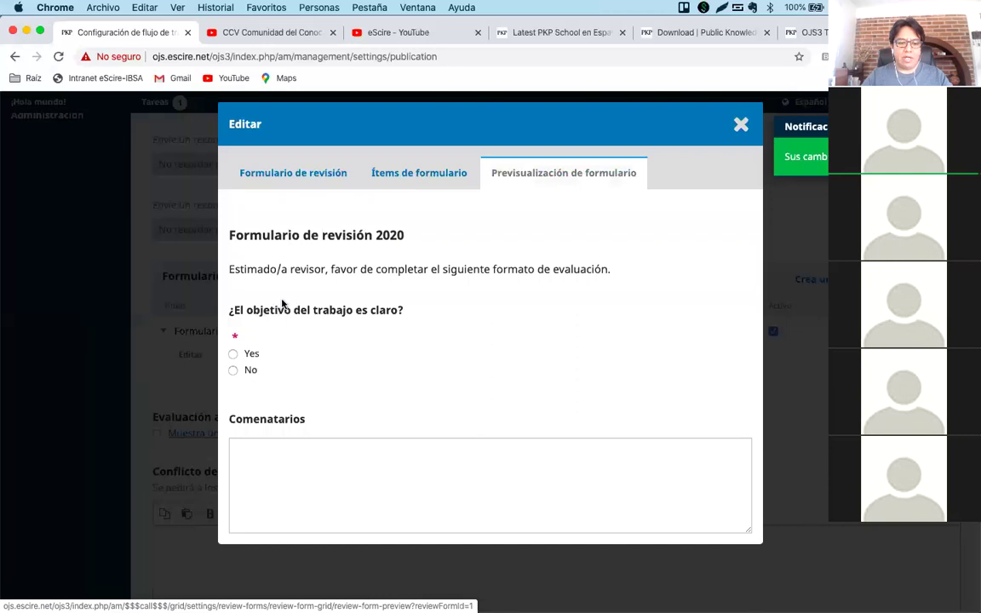
{"action": "left_click", "coordinate": [309, 469]}
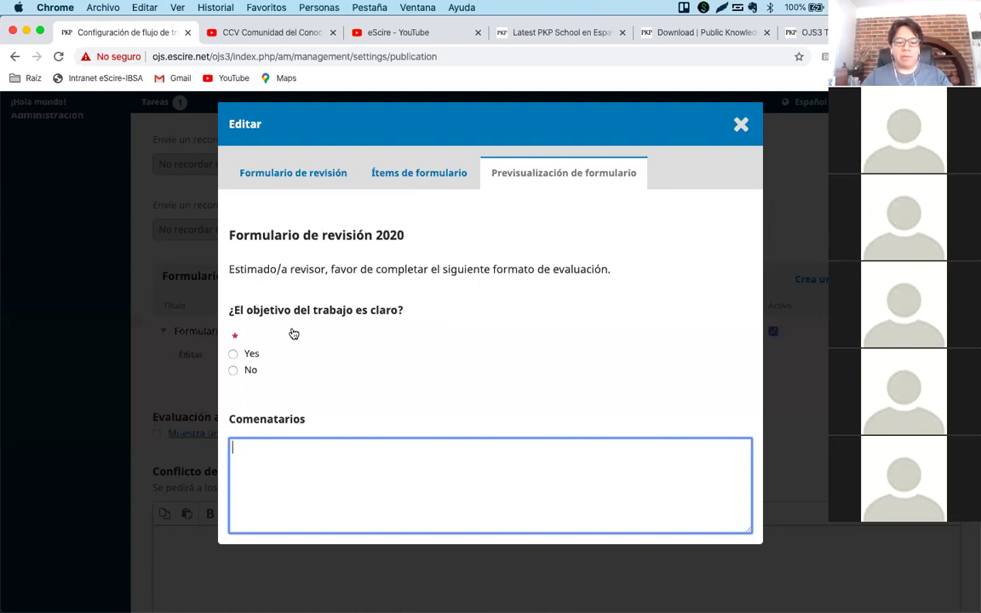
{"action": "left_click", "coordinate": [248, 370]}
{"action": "left_click", "coordinate": [300, 460]}
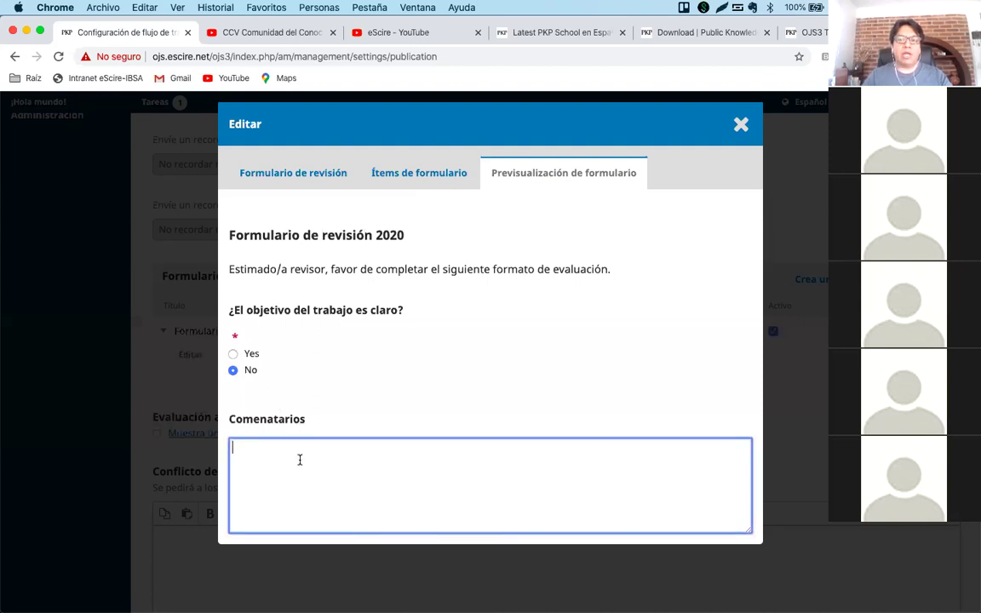
{"action": "left_click", "coordinate": [384, 172]}
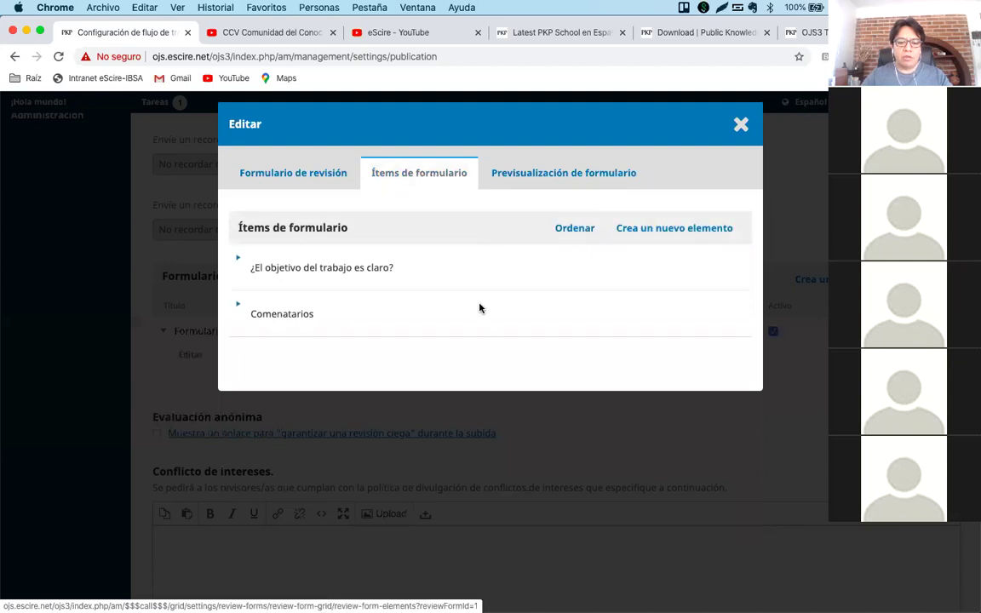
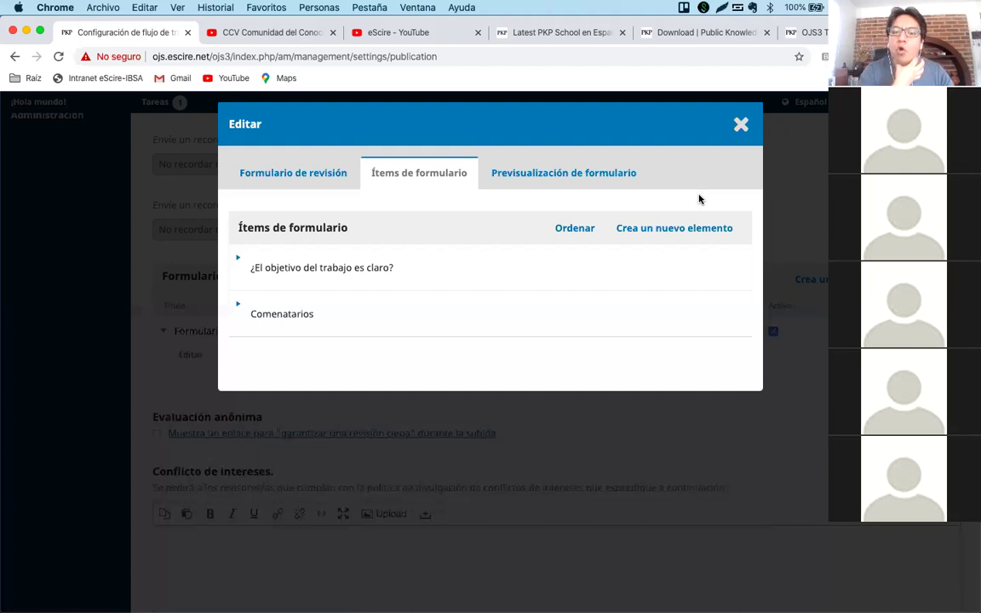
Close the review form items editor and open the Biblioteca editorial under Ajustes > Flujo de trabajo.
{"action": "left_click", "coordinate": [741, 124]}
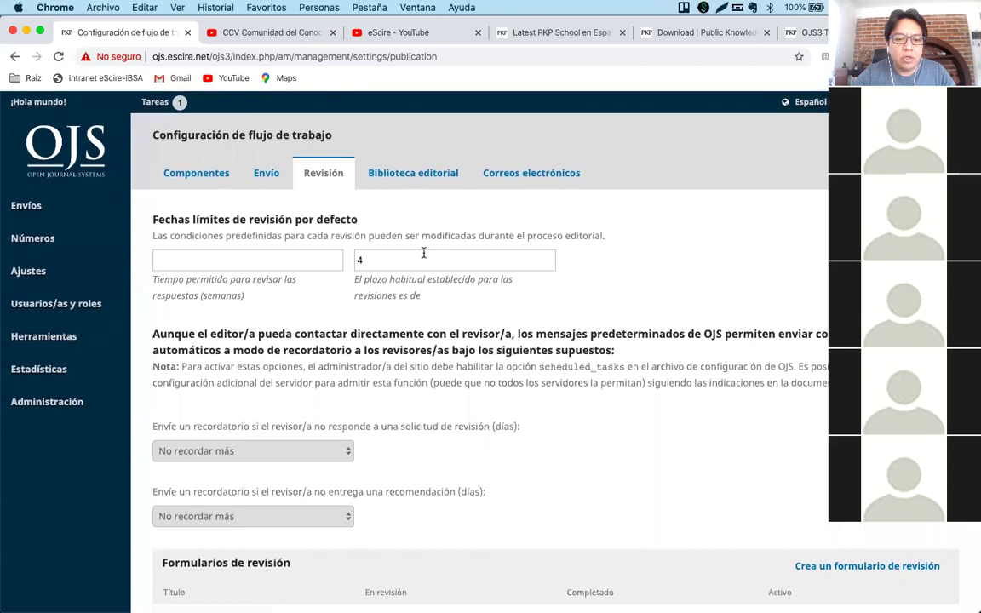
{"action": "mouse_move", "coordinate": [54, 276]}
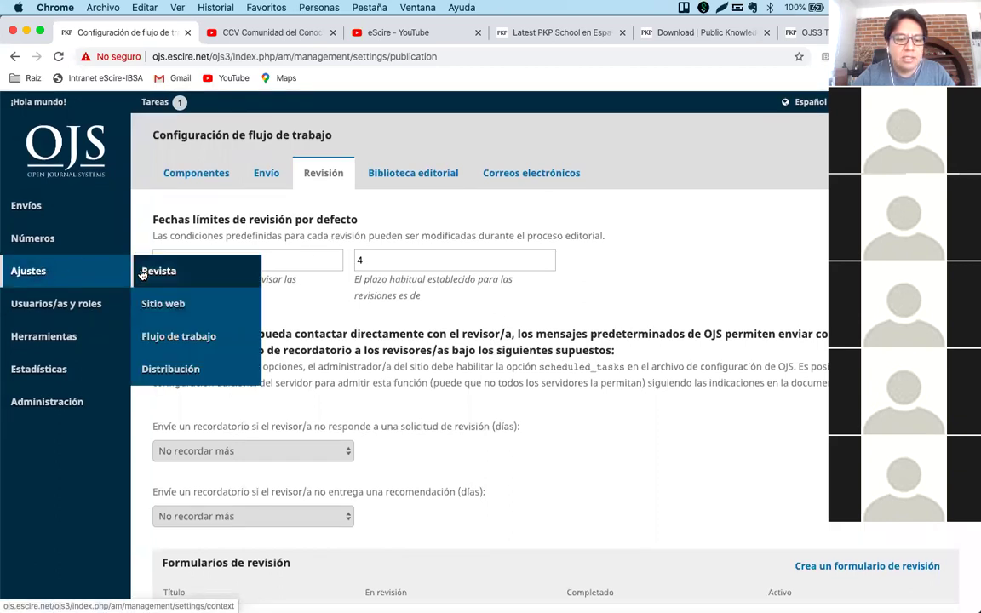
{"action": "left_click", "coordinate": [194, 338]}
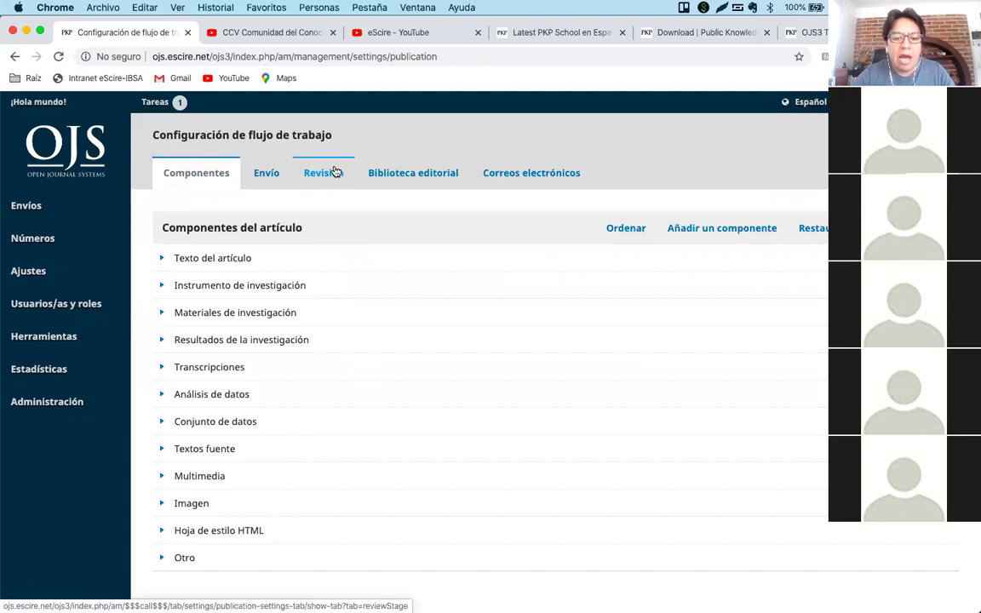
{"action": "left_click", "coordinate": [417, 177]}
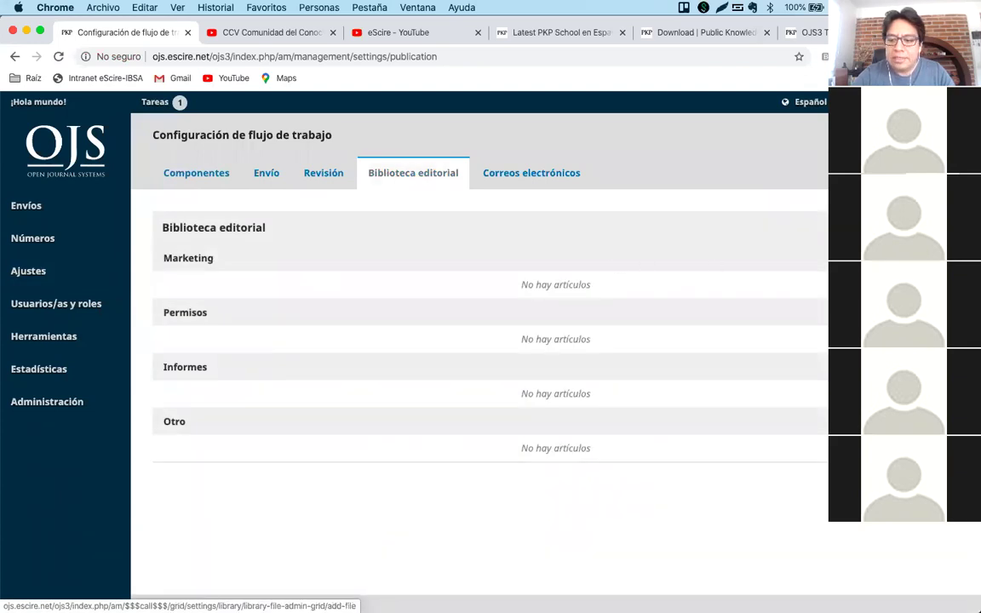
Start a library file named 'Formato de revisión para autores' / 'Authors Review Format'.
{"action": "left_click", "coordinate": [916, 227]}
{"action": "left_click", "coordinate": [389, 191]}
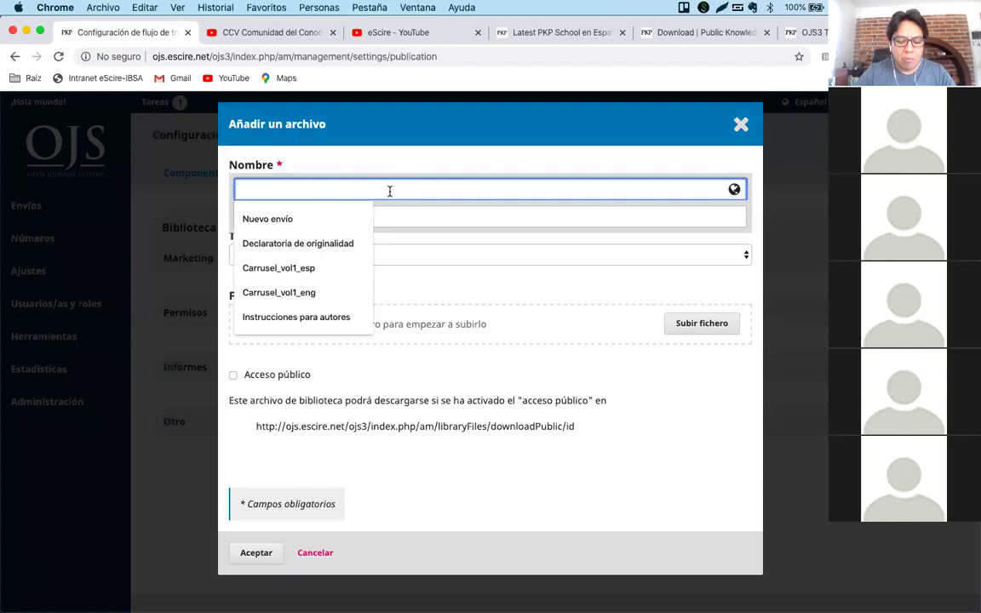
{"action": "type", "text": "Form"}
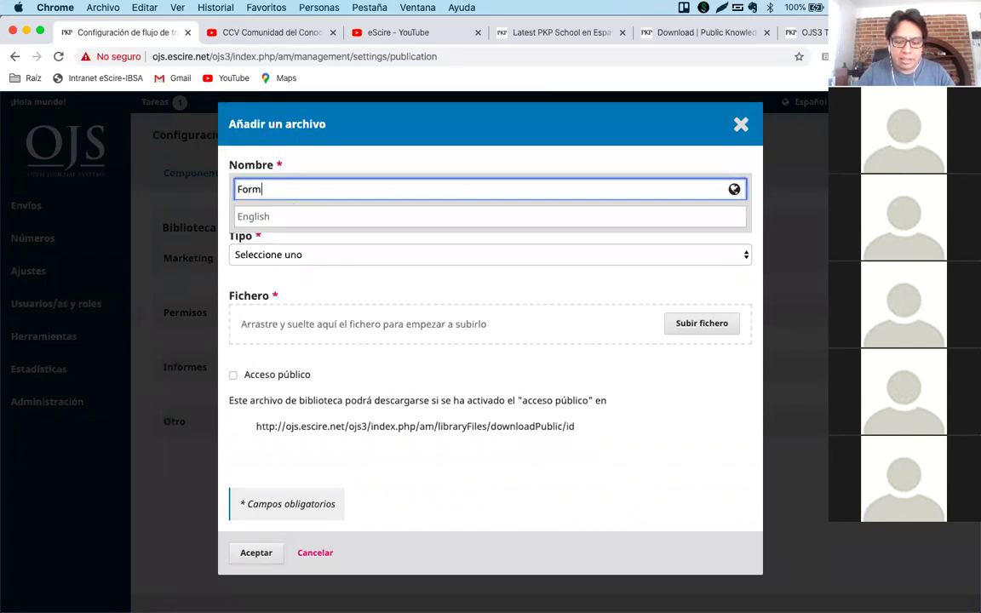
{"action": "type", "text": "ato de"}
{"action": "key", "text": "BackSpace"}
{"action": "key", "text": "BackSpace"}
{"action": "key", "text": "BackSpace"}
{"action": "key", "text": "BackSpace"}
{"action": "key", "text": "BackSpace"}
{"action": "key", "text": "BackSpace"}
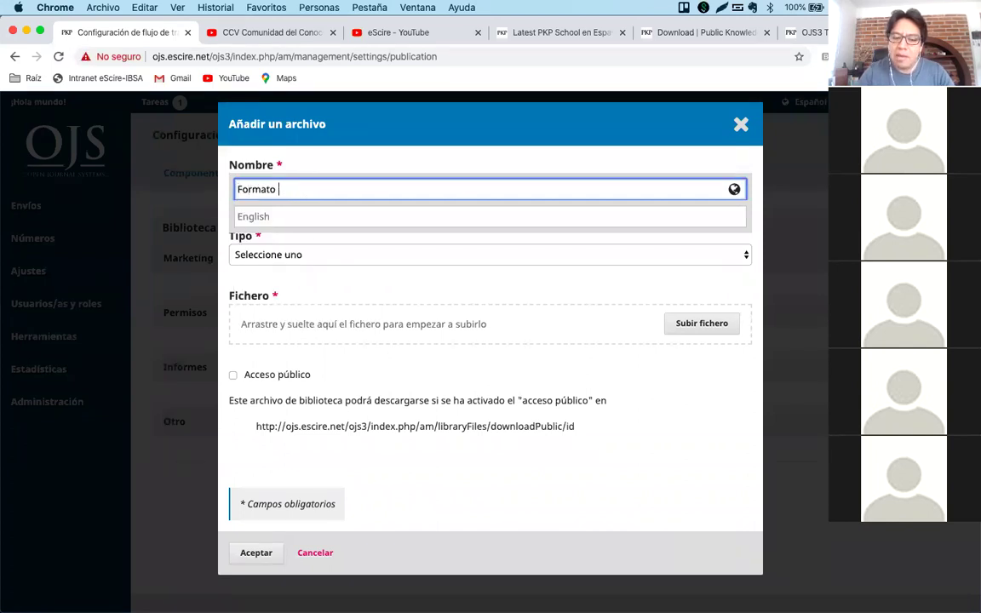
{"action": "key", "text": "BackSpace"}
{"action": "key", "text": "BackSpace"}
{"action": "key", "text": "BackSpace"}
{"action": "key", "text": "BackSpace"}
{"action": "type", "text": "Formato de revisión para autores"}
{"action": "left_click", "coordinate": [368, 218]}
{"action": "type", "text": "Authors Review Format"}
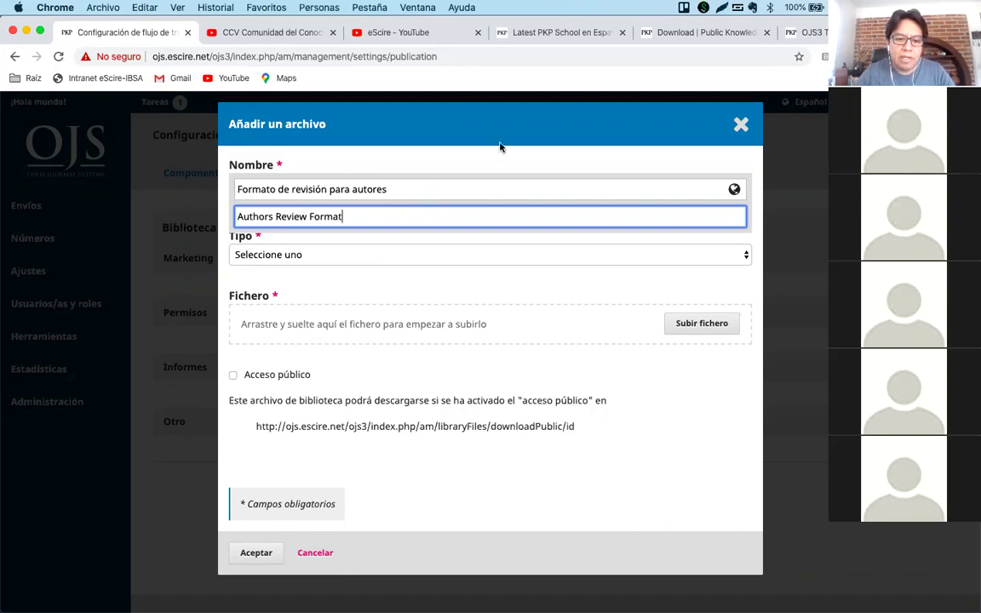
{"action": "left_click", "coordinate": [417, 287]}
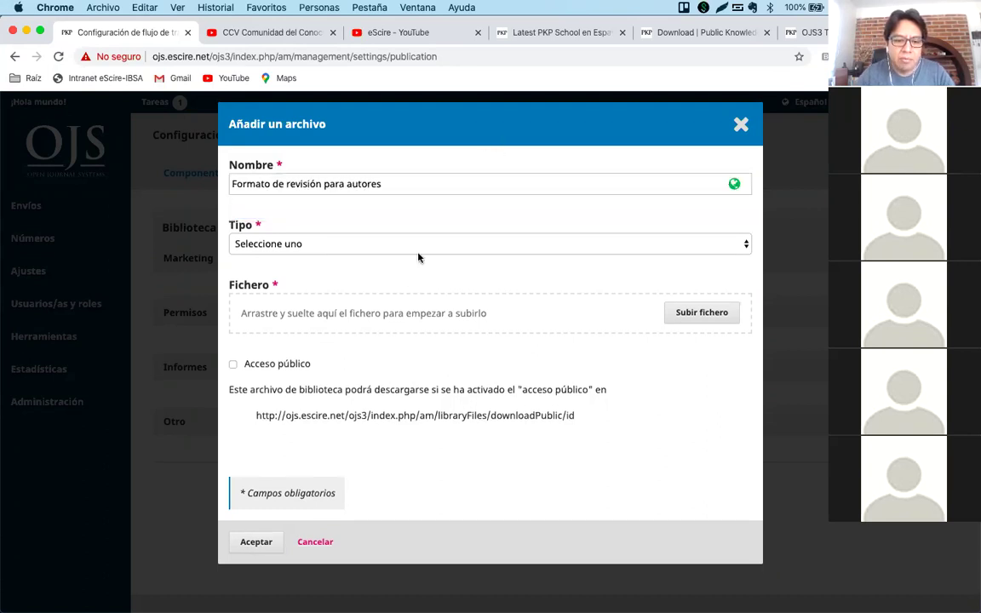
Set the file type to Otro and upload Preguntas_Respuestas_OJS.docx from Descargas.
{"action": "left_click", "coordinate": [353, 244]}
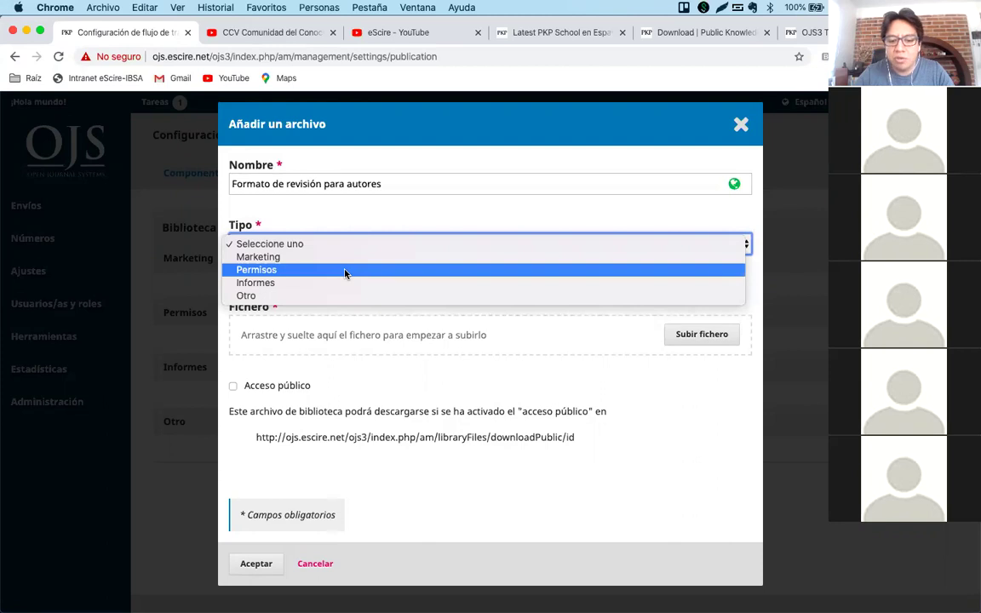
{"action": "left_click", "coordinate": [291, 295]}
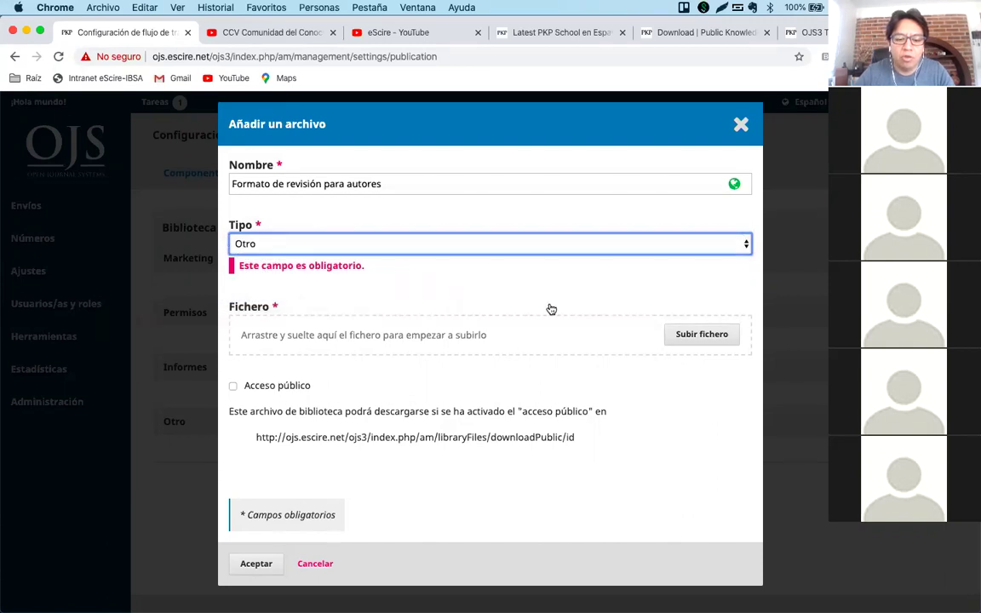
{"action": "left_click", "coordinate": [683, 337]}
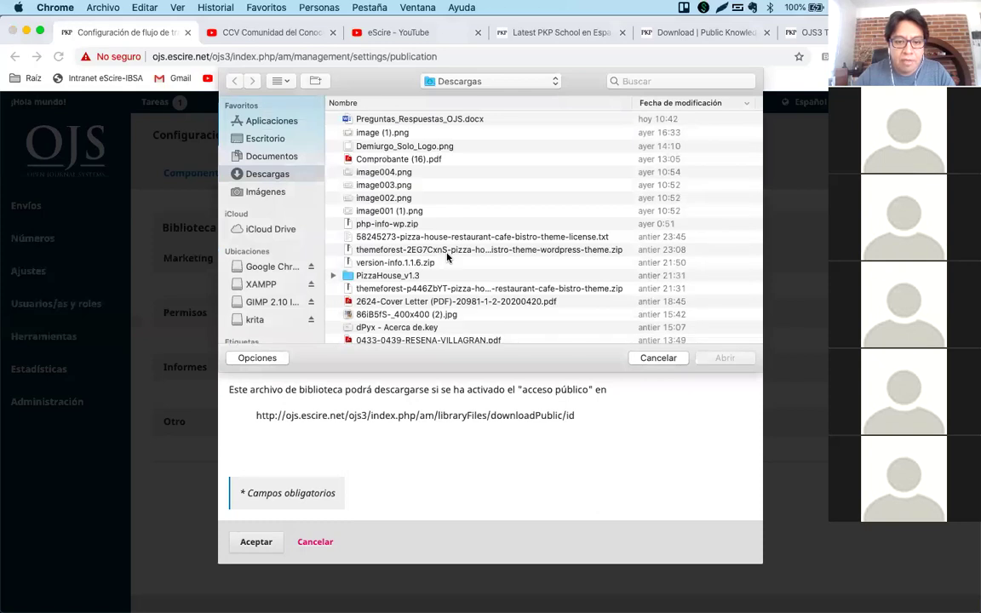
{"action": "left_click", "coordinate": [438, 121]}
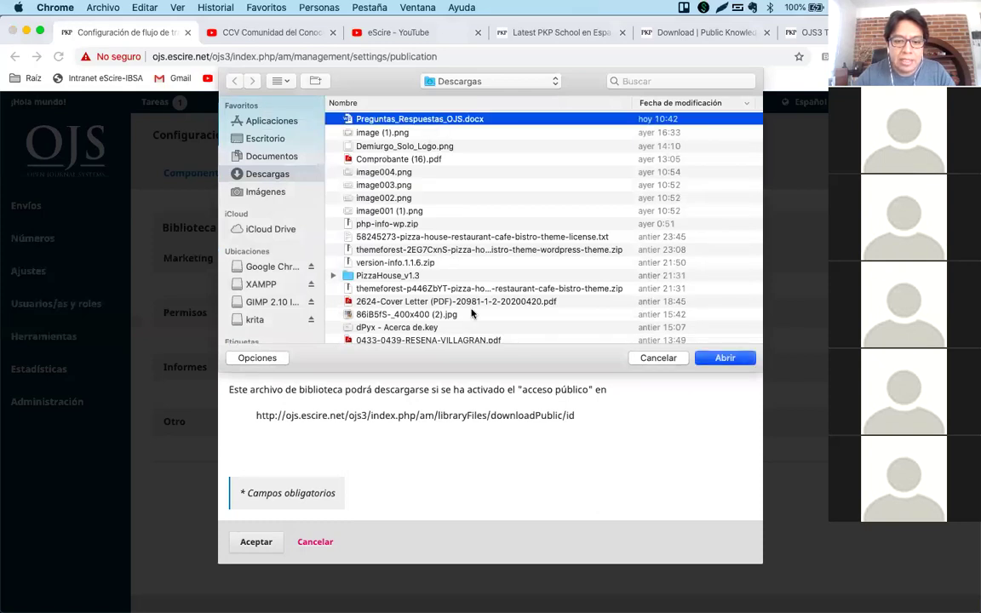
{"action": "key", "text": "Return"}
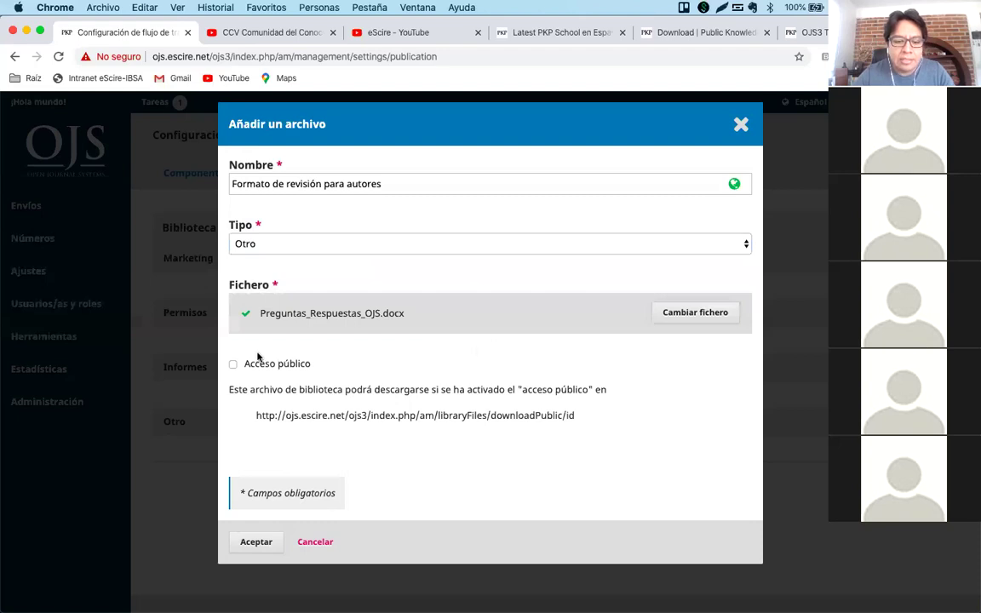
Make the library file publicly accessible and save it.
{"action": "left_click", "coordinate": [233, 364]}
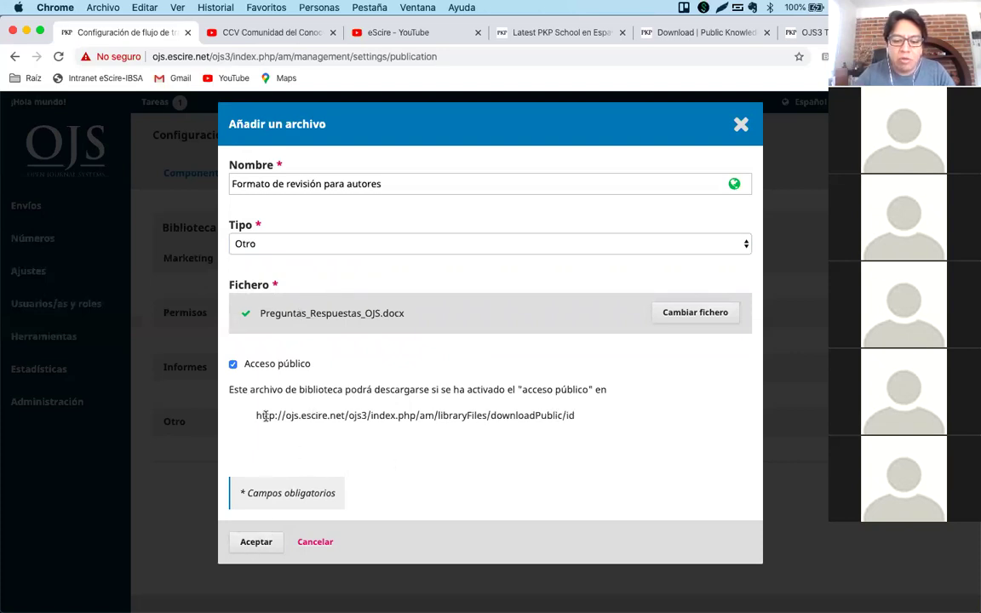
{"action": "left_click_drag", "start_coordinate": [254, 415], "coordinate": [588, 421]}
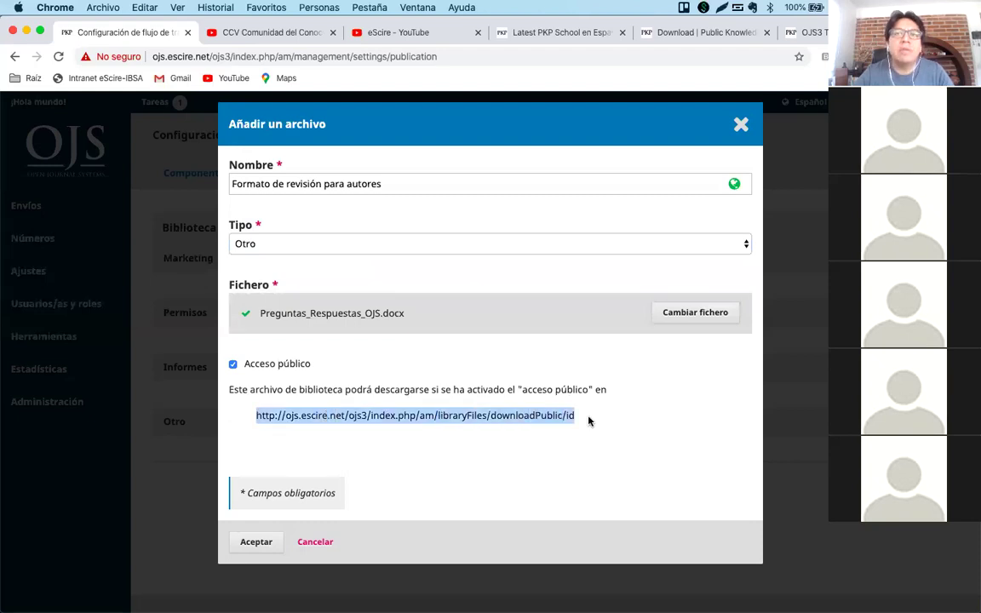
{"action": "left_click", "coordinate": [589, 421]}
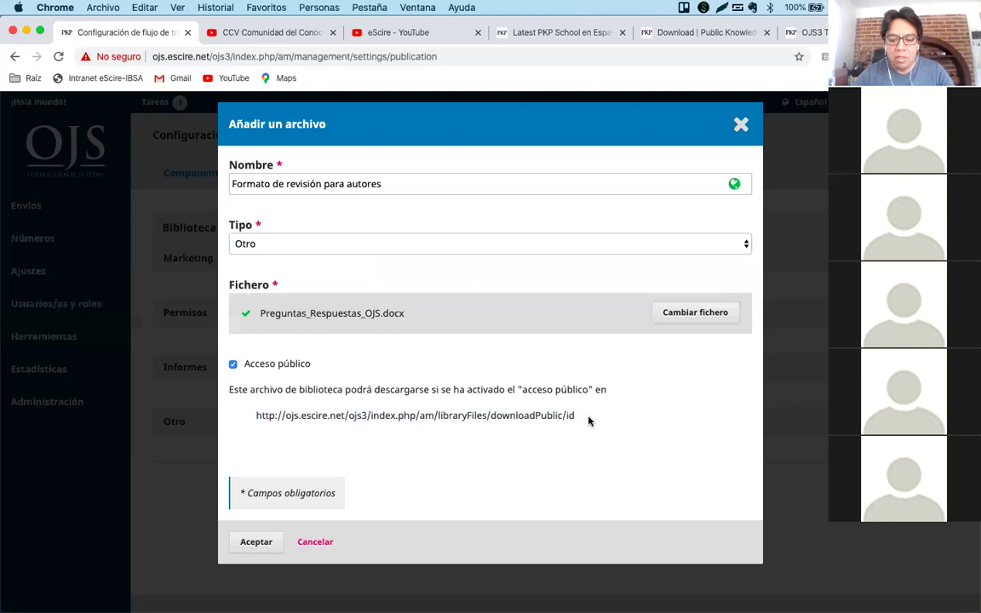
{"action": "double_click", "coordinate": [567, 415]}
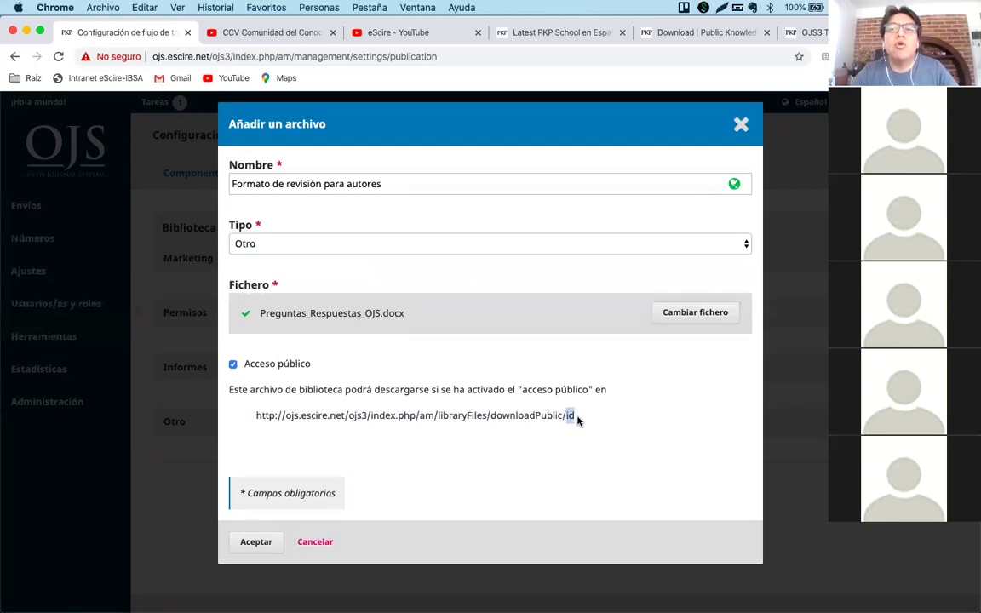
{"action": "left_click", "coordinate": [573, 418]}
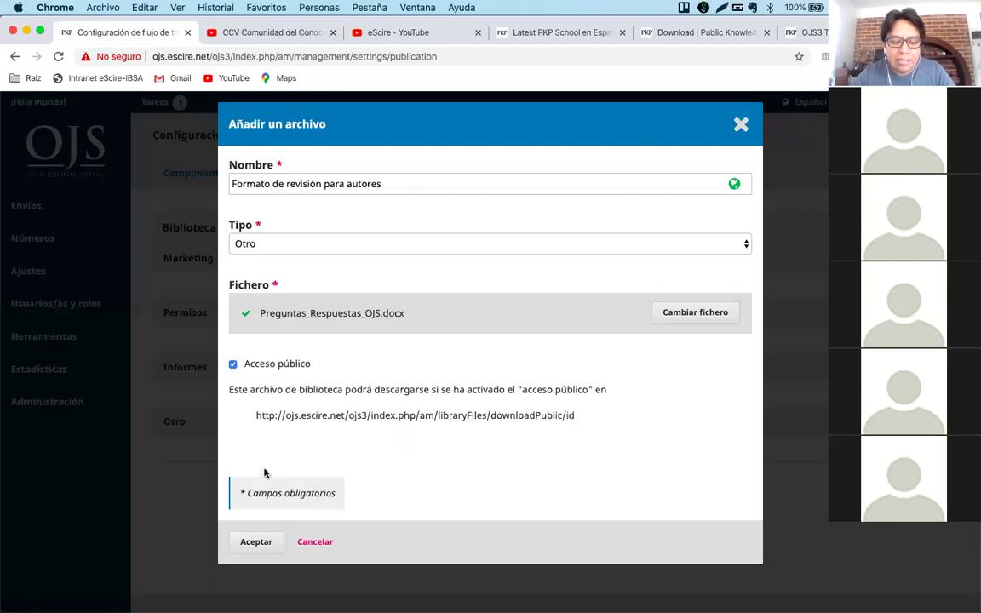
{"action": "left_click", "coordinate": [253, 541]}
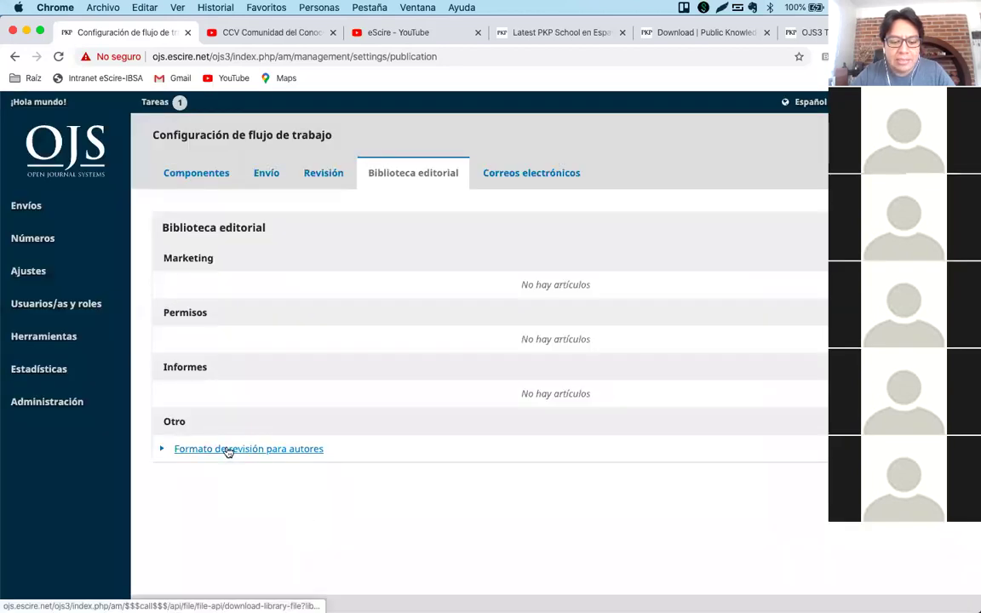
Open the file's public download link in a new tab to download Preguntas_Respuestas_OJS.docx.
{"action": "left_click", "coordinate": [163, 450]}
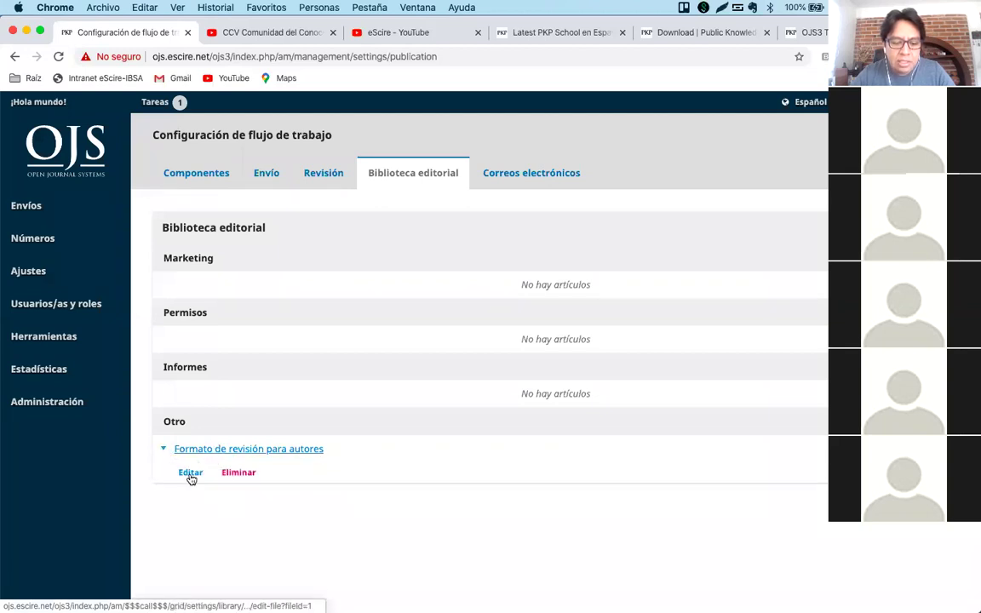
{"action": "left_click", "coordinate": [190, 474]}
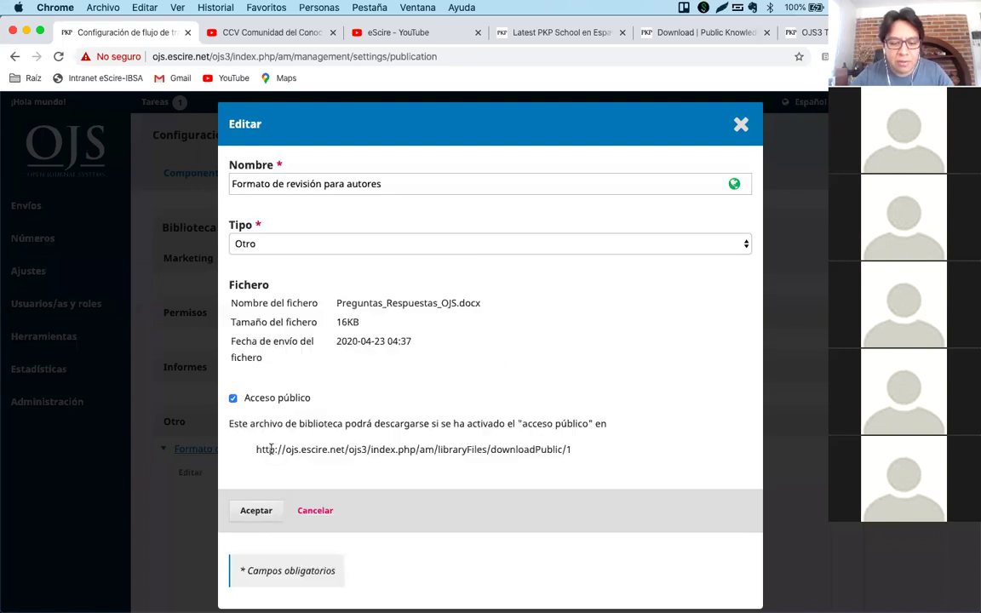
{"action": "left_click_drag", "start_coordinate": [256, 449], "coordinate": [585, 450]}
{"action": "key", "text": "super+c"}
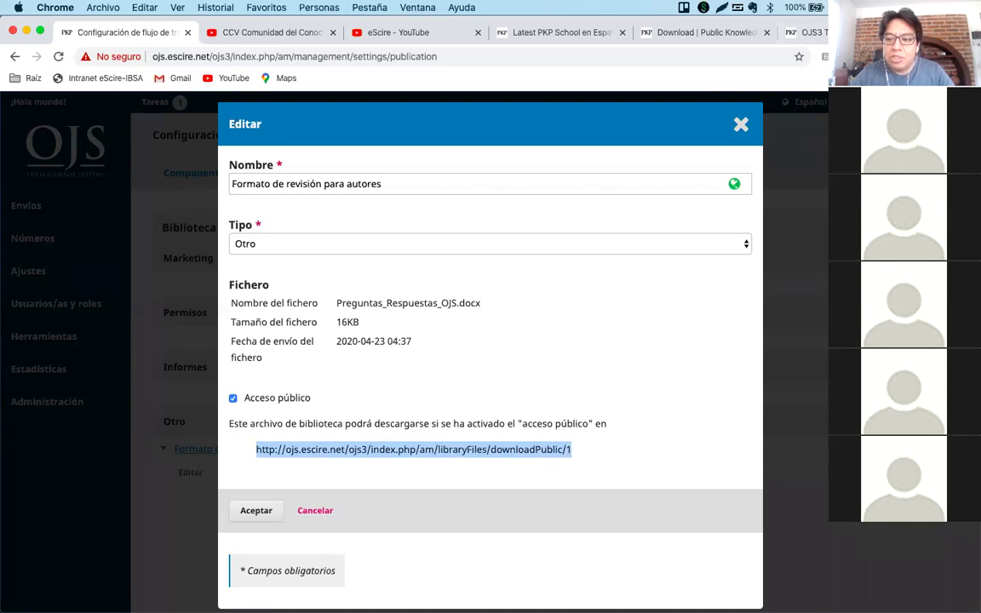
{"action": "key", "text": "super+t"}
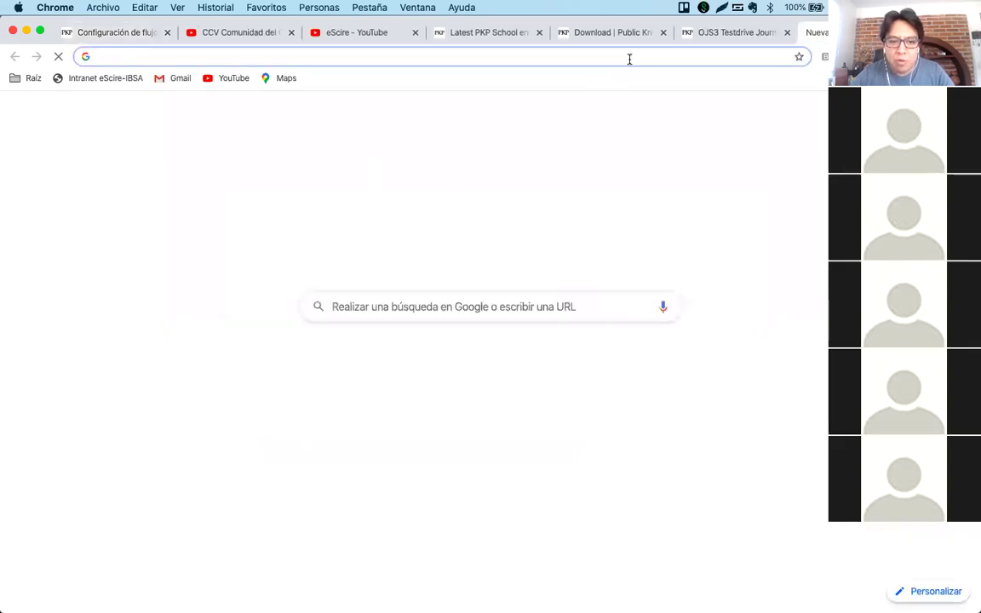
{"action": "key", "text": "super+v"}
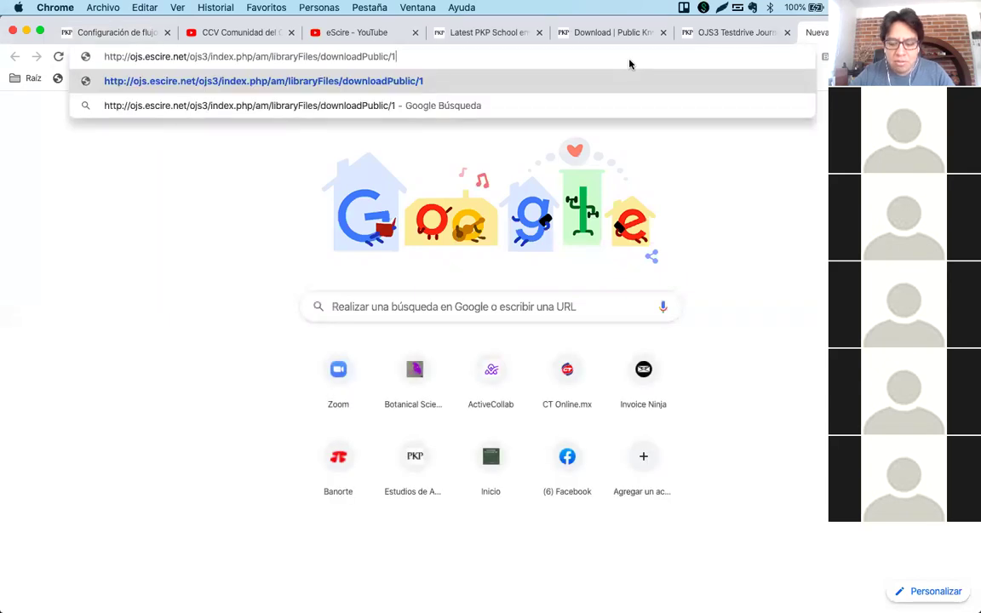
{"action": "key", "text": "Return"}
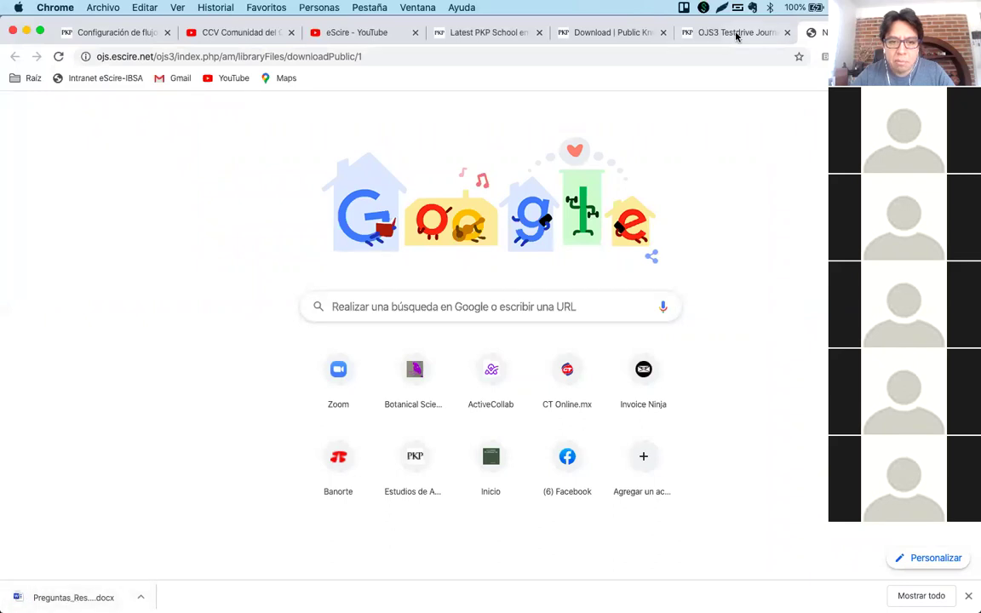
{"action": "left_click", "coordinate": [117, 36]}
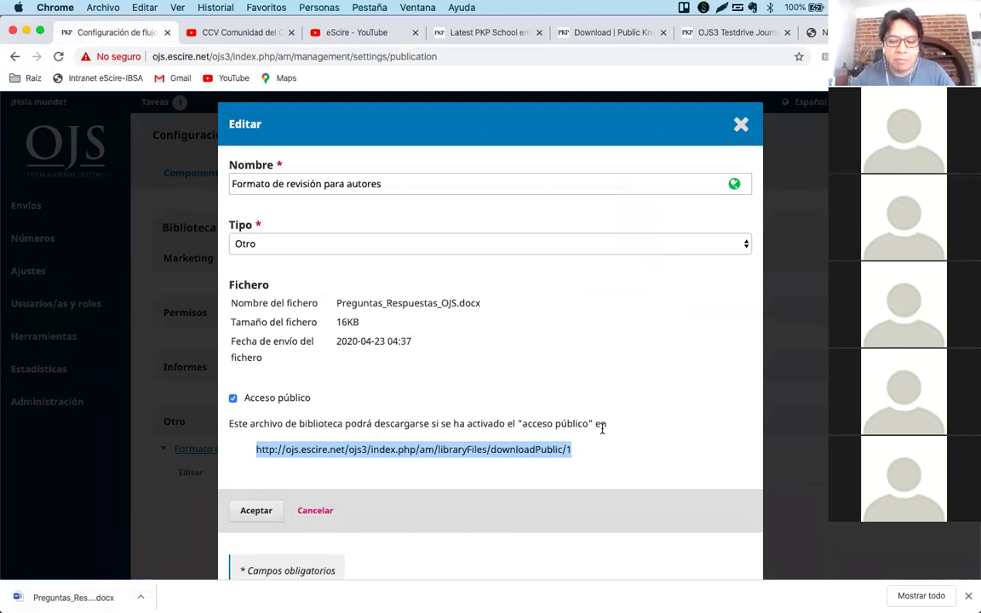
{"action": "left_click", "coordinate": [593, 452]}
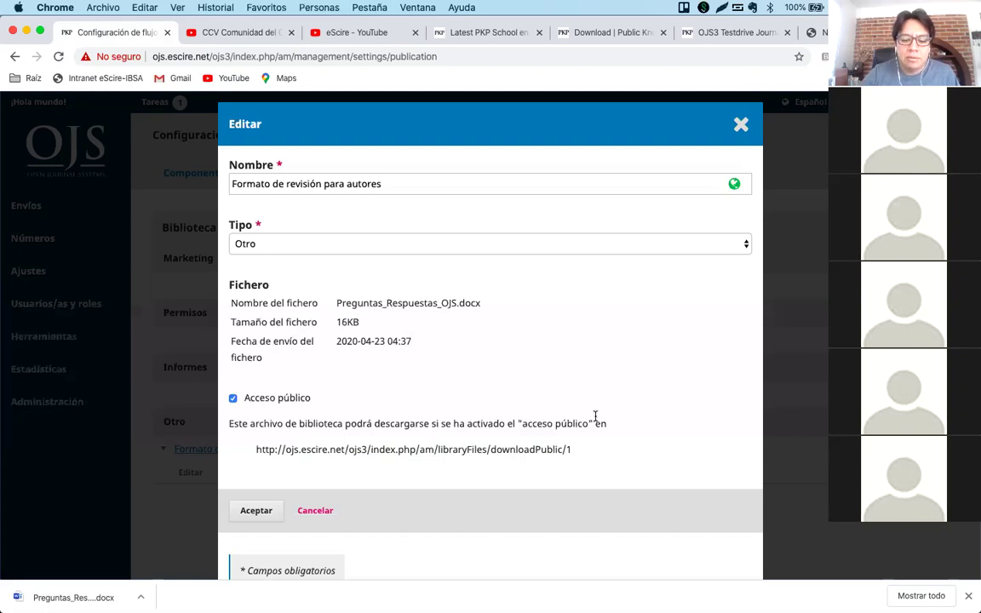
Cancel the Editar dialog for the library file without changes.
{"action": "left_click", "coordinate": [315, 510]}
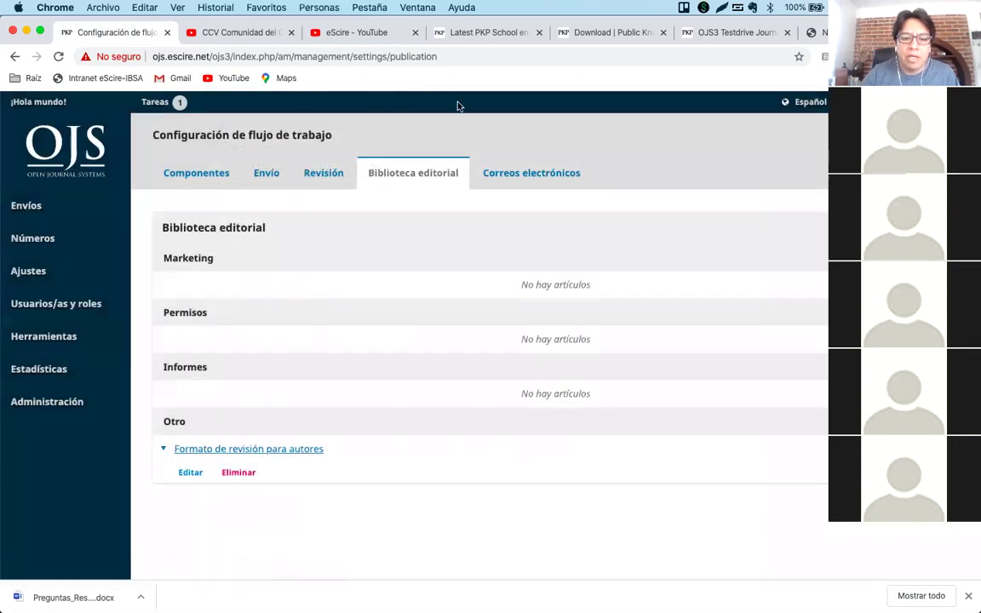
Switch to Word and scroll Preguntas_Respuestas_OJS to questions 3 through 9.
{"action": "mouse_move", "coordinate": [511, 609]}
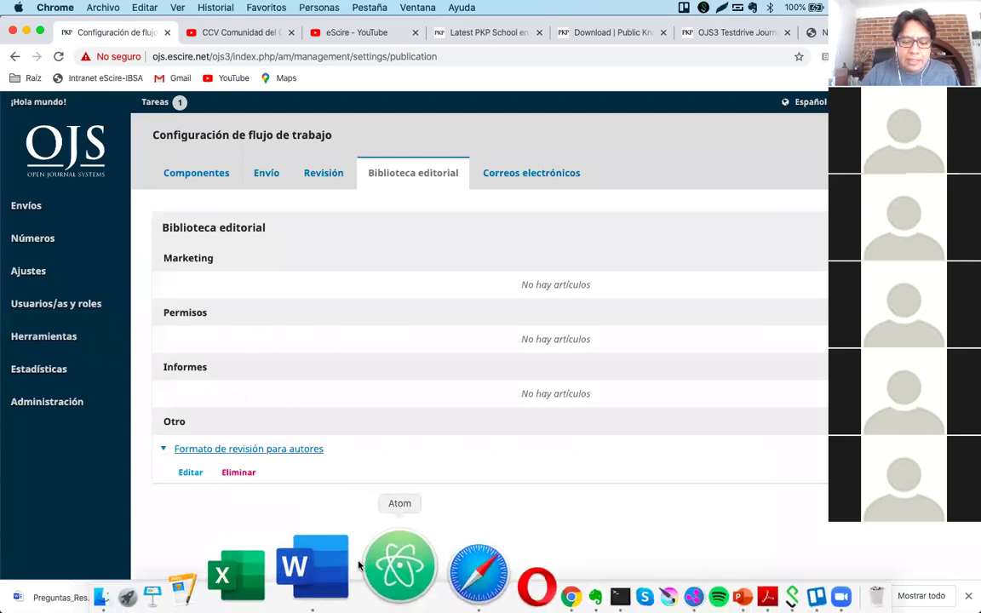
{"action": "left_click", "coordinate": [324, 566]}
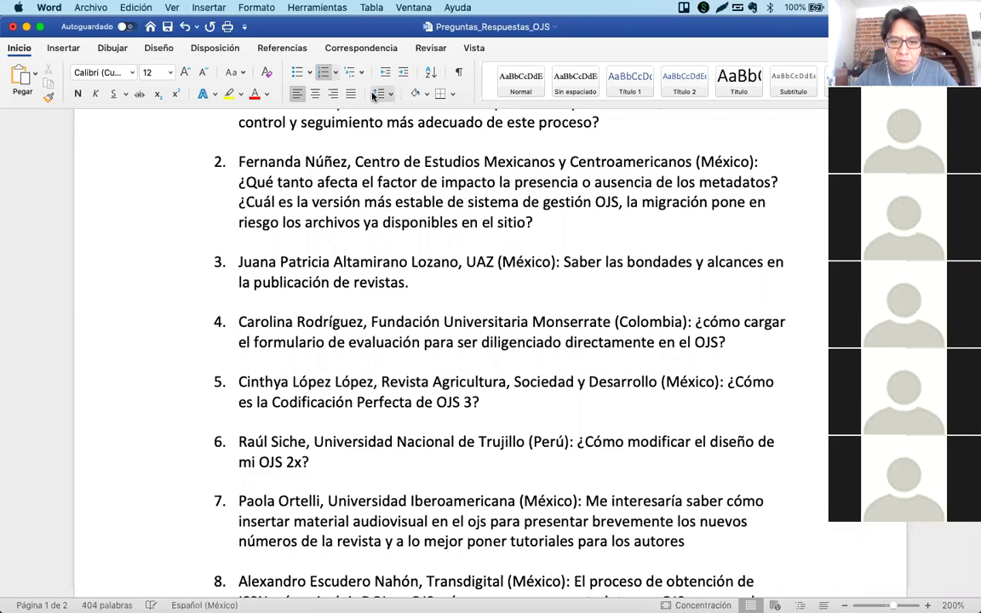
{"action": "left_click", "coordinate": [406, 283]}
{"action": "scroll", "coordinate": [457, 339], "scroll_direction": "down", "scroll_amount": 1}
{"action": "scroll", "coordinate": [457, 339], "scroll_direction": "down", "scroll_amount": 5}
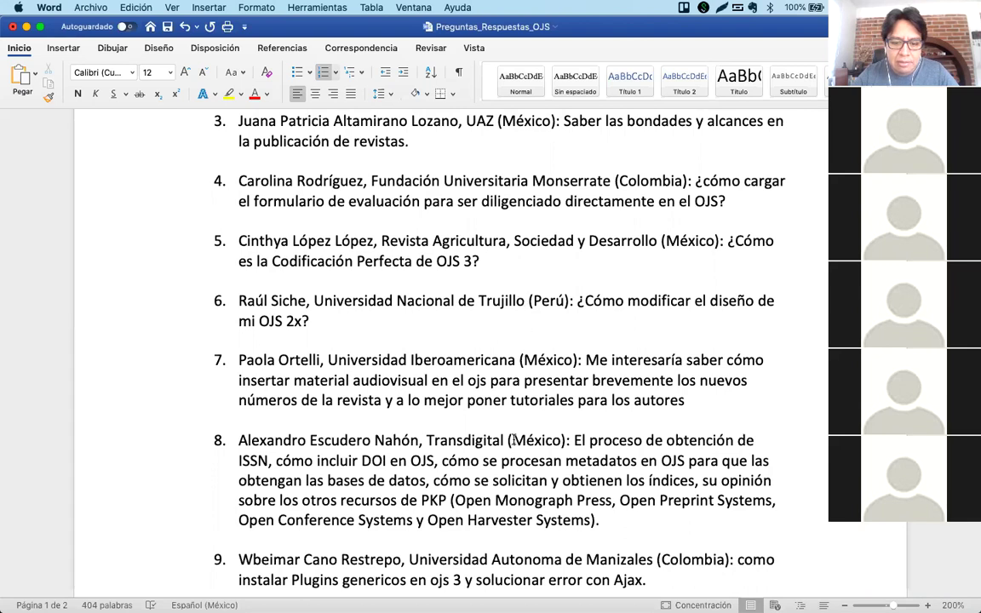
Highlight question 5 about Codificación Perfecta de OJS 3 in yellow, then return to the browser.
{"action": "left_click", "coordinate": [344, 300]}
{"action": "triple_click", "coordinate": [228, 232]}
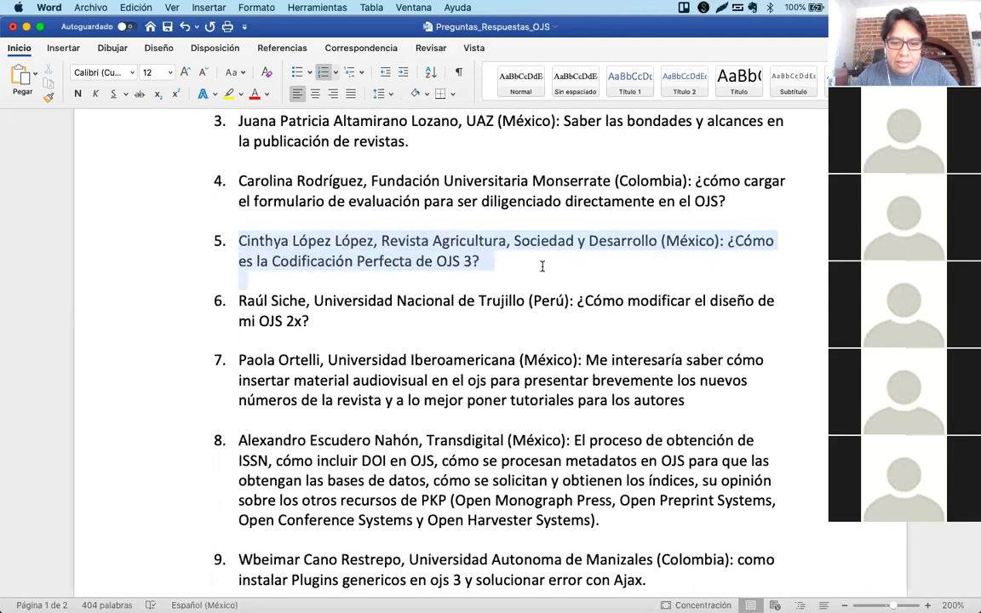
{"action": "left_click", "coordinate": [230, 95]}
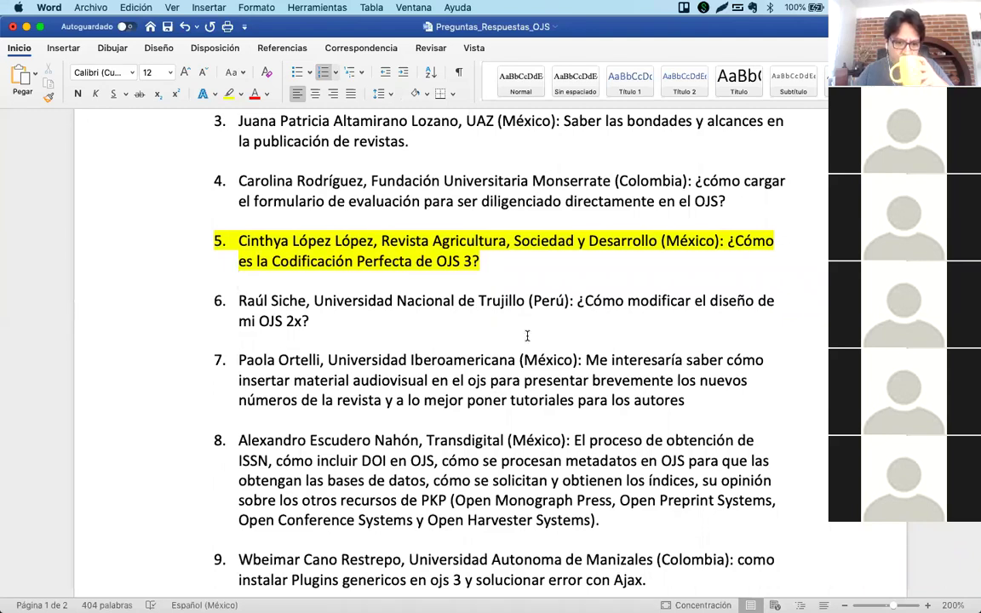
{"action": "left_click", "coordinate": [398, 323]}
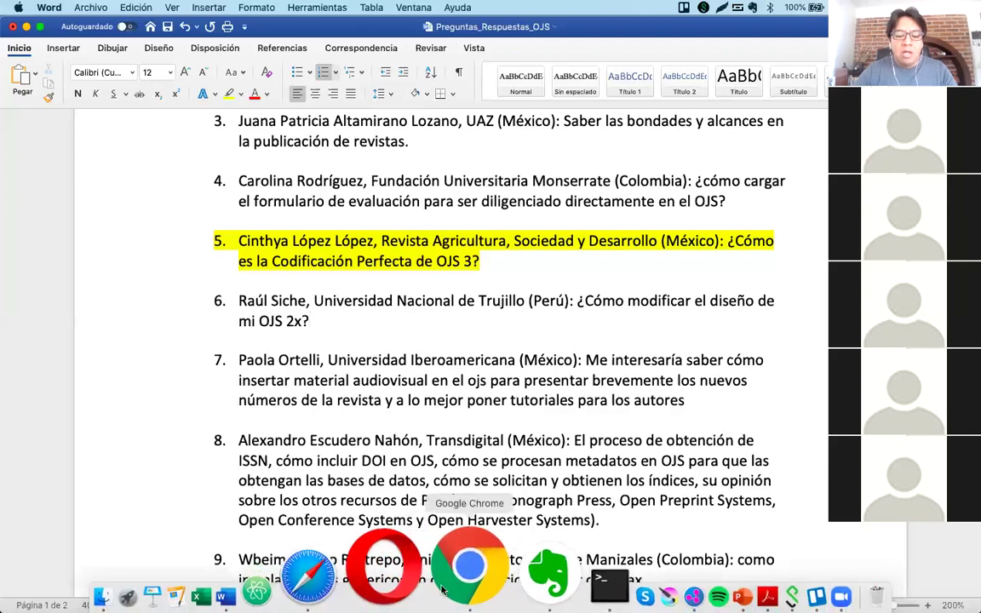
{"action": "left_click", "coordinate": [451, 579]}
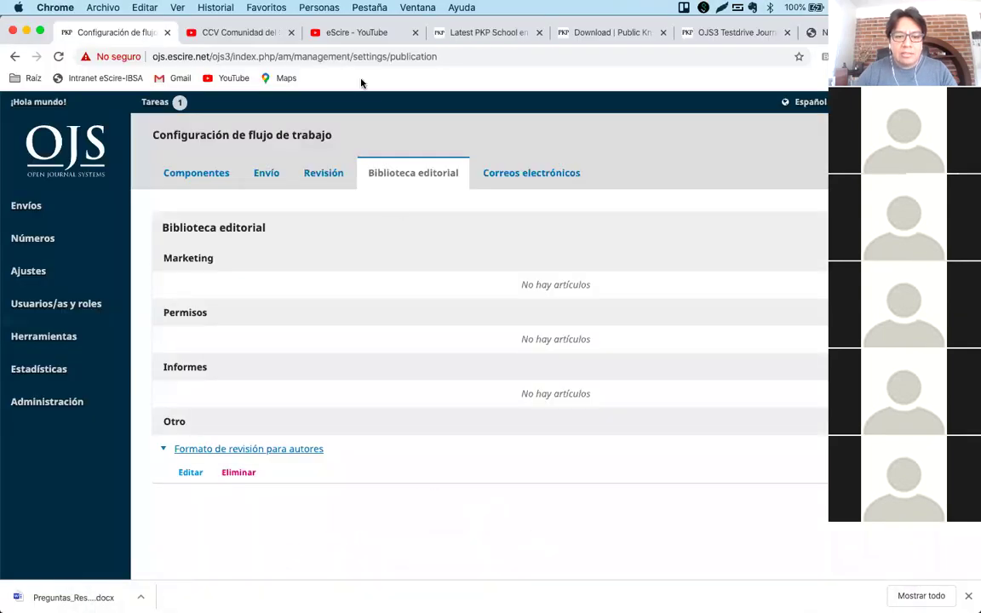
Open the OJS 2 - CSS video from the CCV channel page and mute it.
{"action": "left_click", "coordinate": [230, 34]}
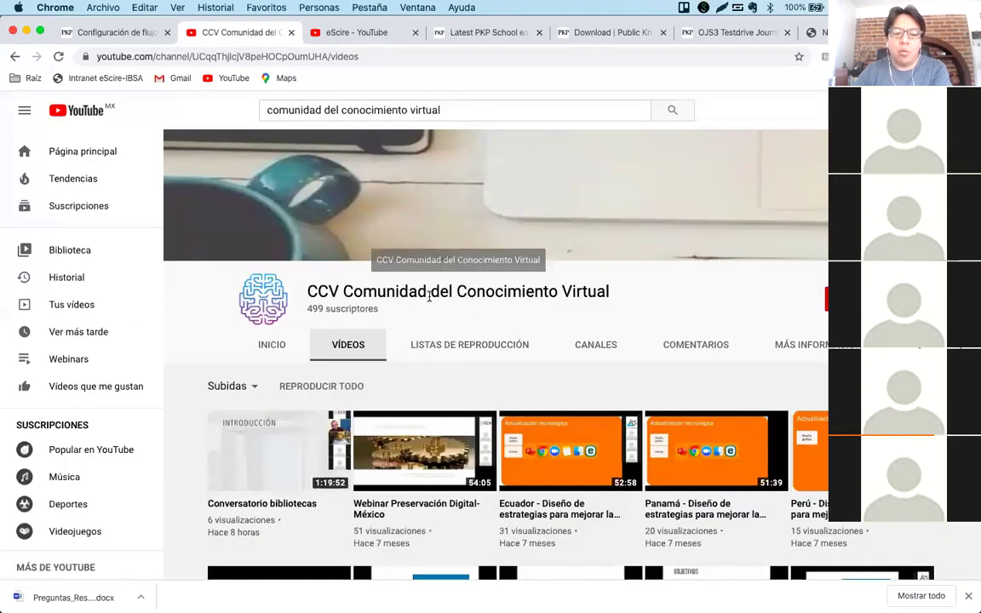
{"action": "scroll", "coordinate": [525, 307], "scroll_direction": "down", "scroll_amount": 6}
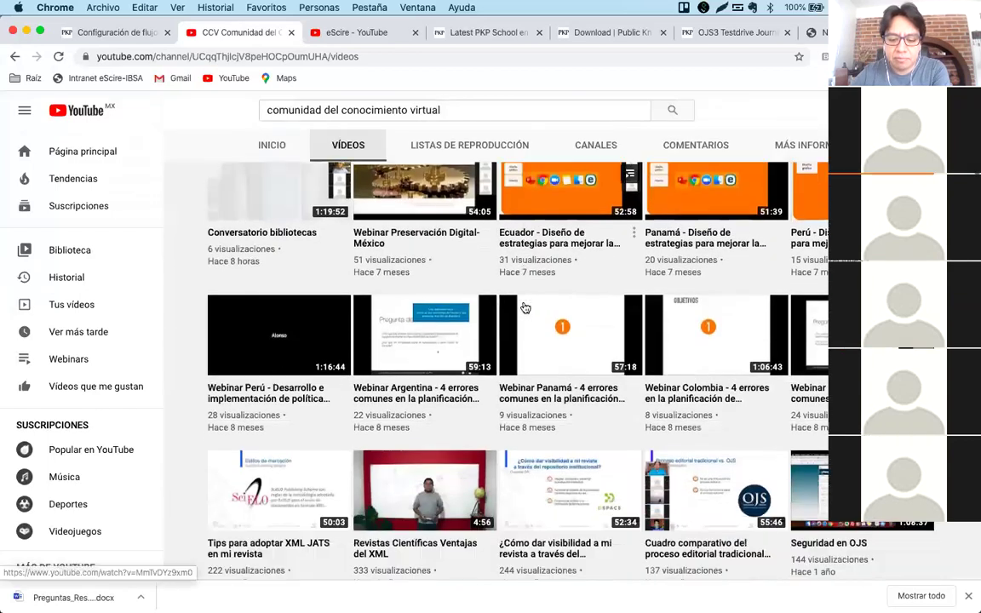
{"action": "scroll", "coordinate": [526, 308], "scroll_direction": "down", "scroll_amount": 2}
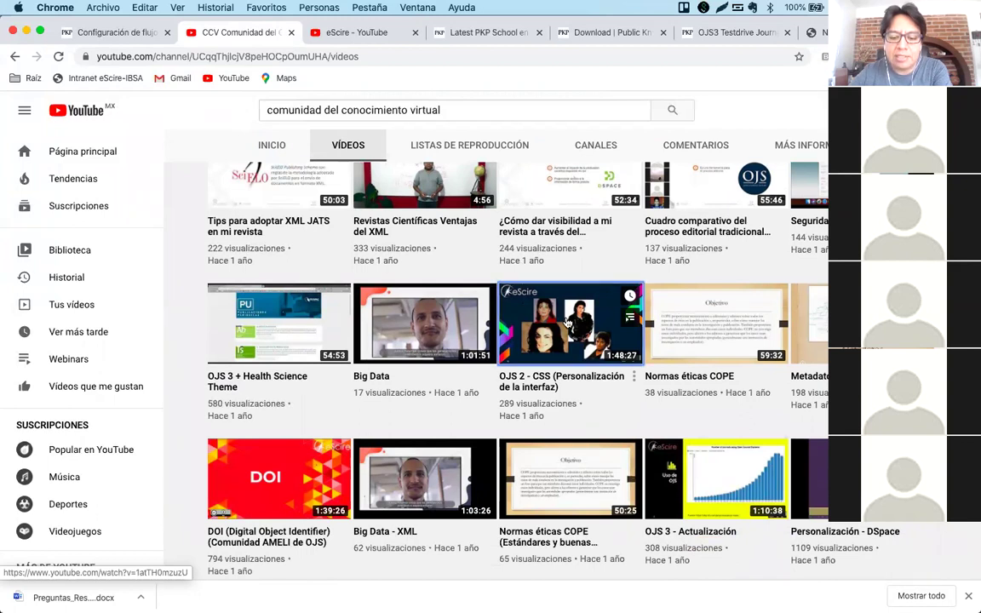
{"action": "left_click", "coordinate": [567, 322]}
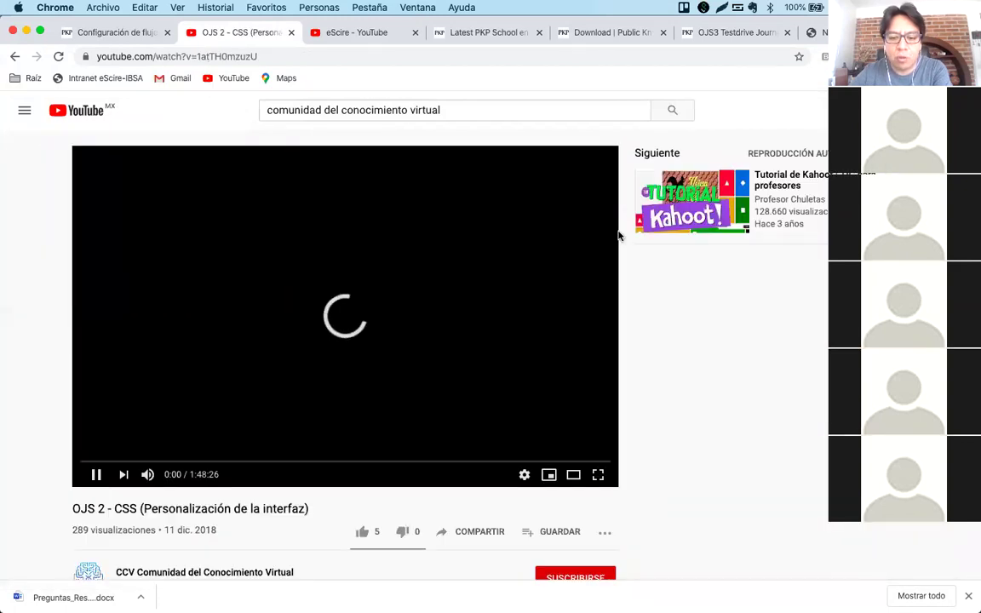
{"action": "left_click", "coordinate": [147, 475]}
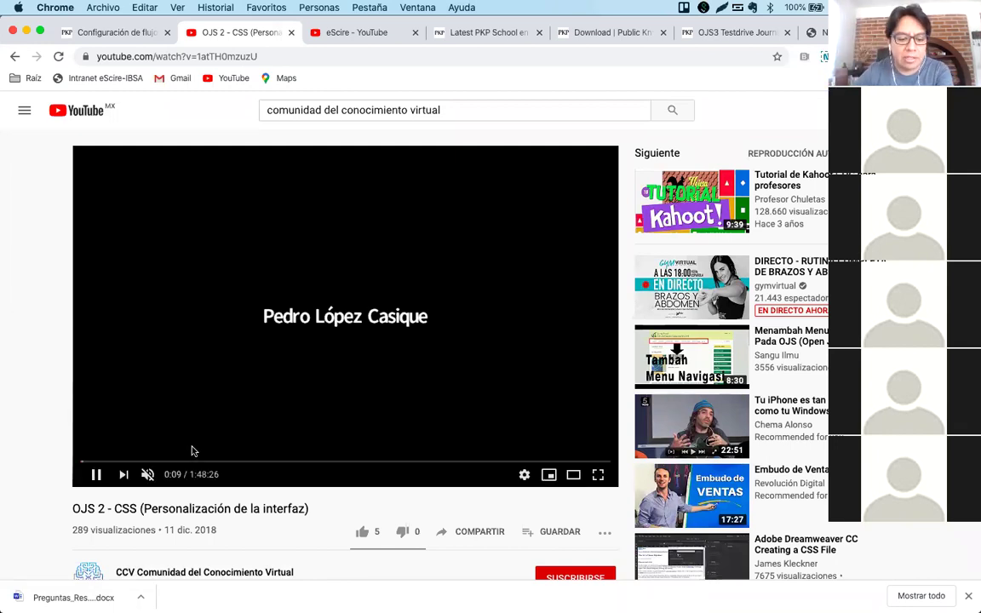
Skim the video full screen at about 23:00, 1:10, 1:07 and 1:24:40, then return to Vídeos.
{"action": "left_click", "coordinate": [194, 460]}
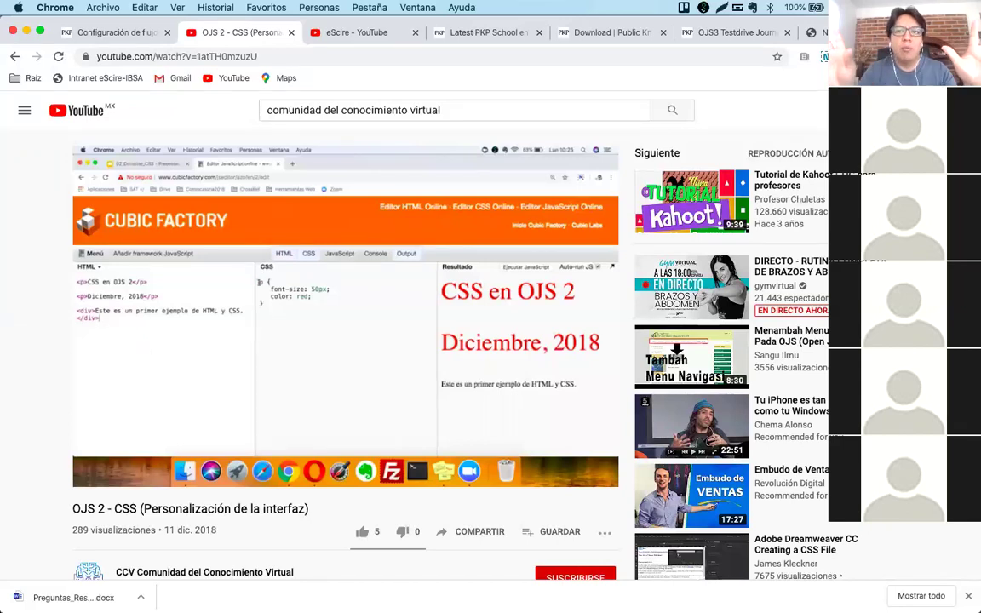
{"action": "mouse_move", "coordinate": [565, 384]}
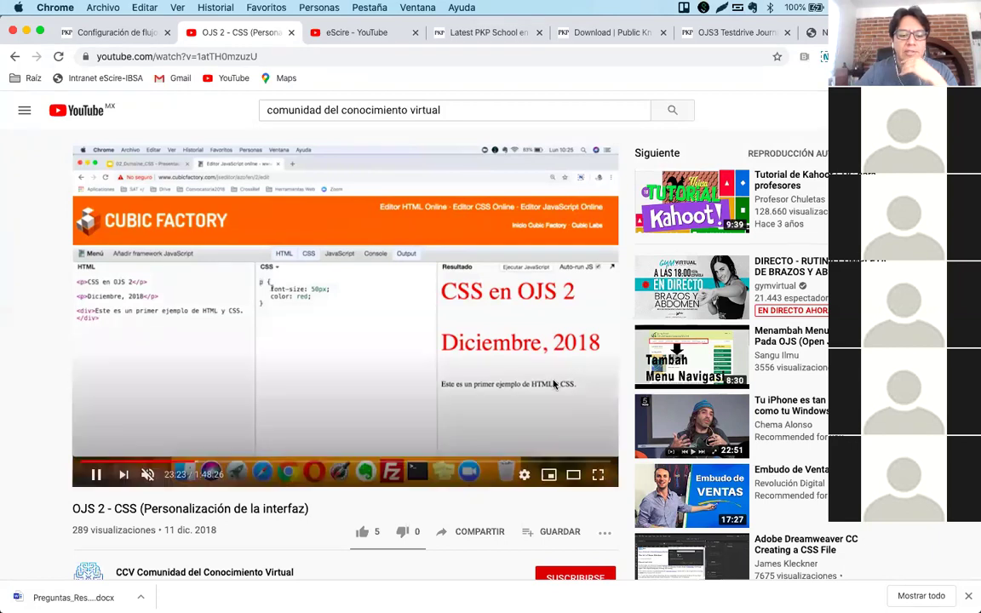
{"action": "left_click", "coordinate": [426, 463]}
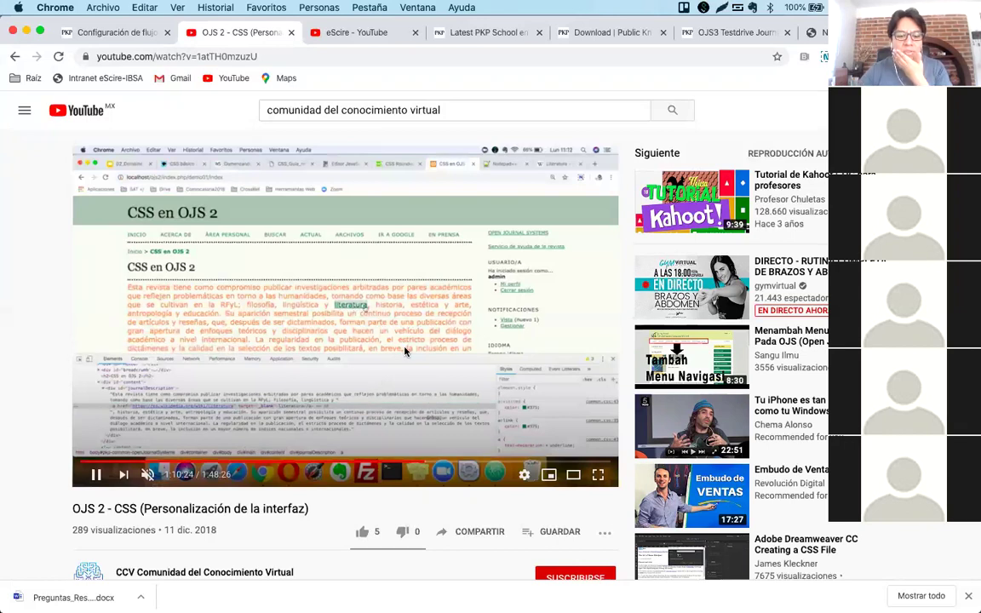
{"action": "scroll", "coordinate": [407, 350], "scroll_direction": "down", "scroll_amount": 2}
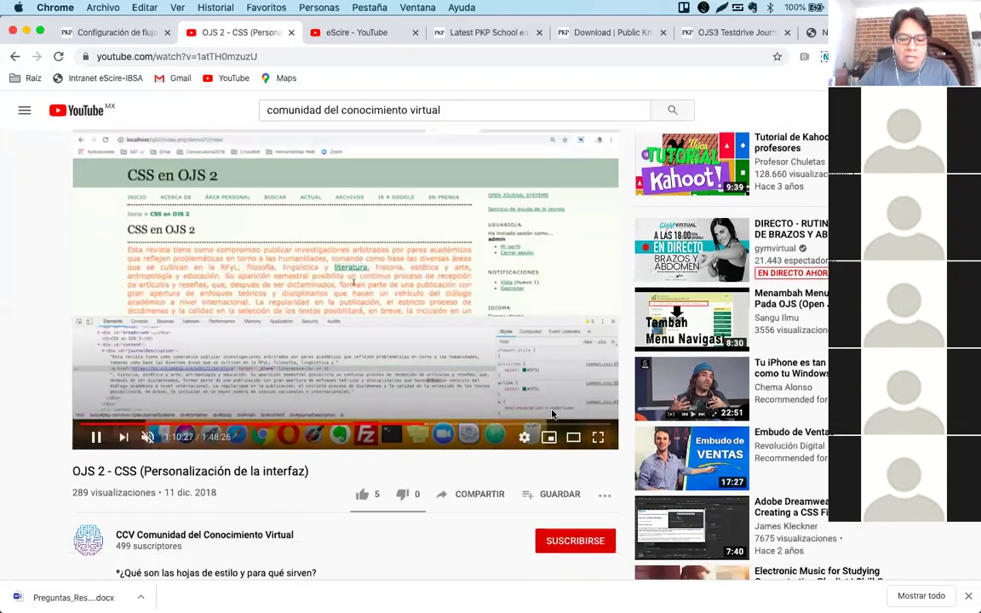
{"action": "left_click", "coordinate": [598, 437]}
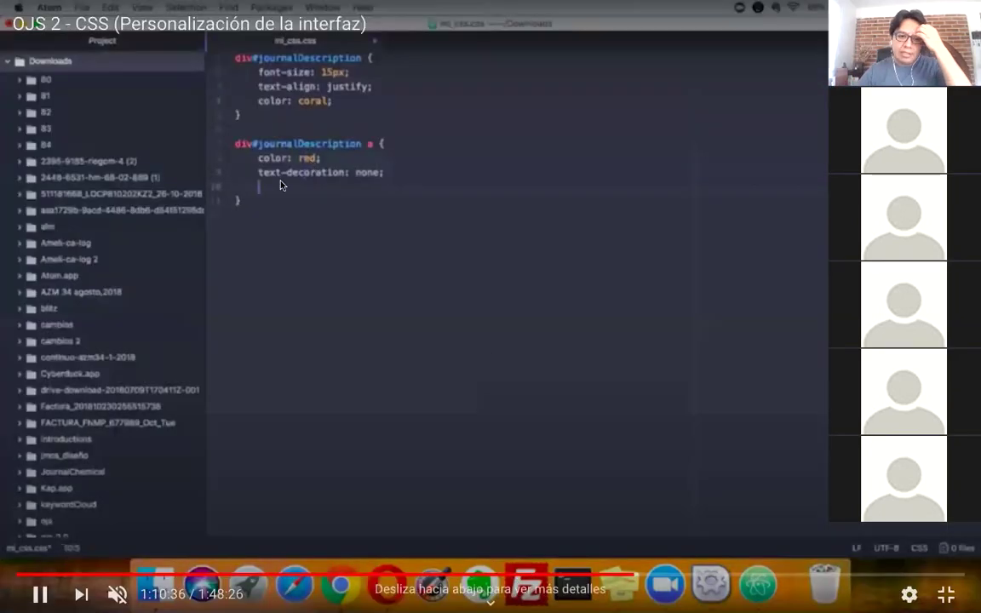
{"action": "left_click", "coordinate": [603, 578]}
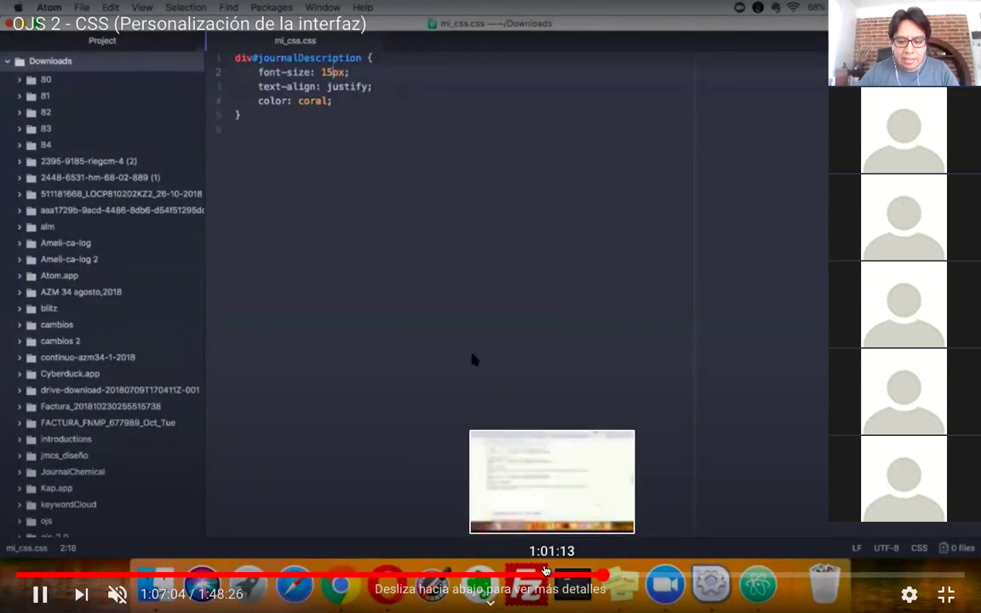
{"action": "left_click", "coordinate": [758, 578]}
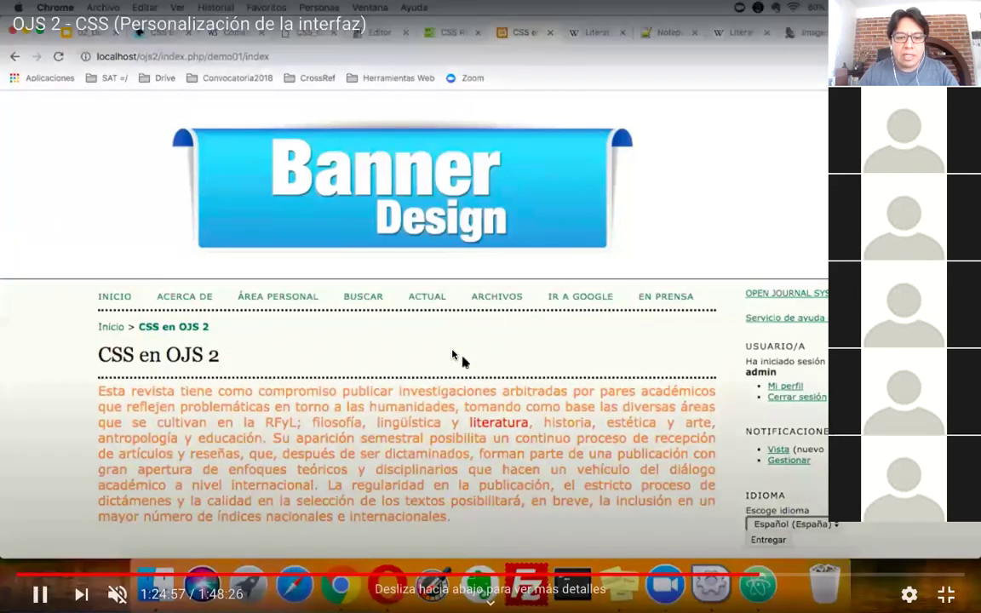
{"action": "key", "text": "Escape"}
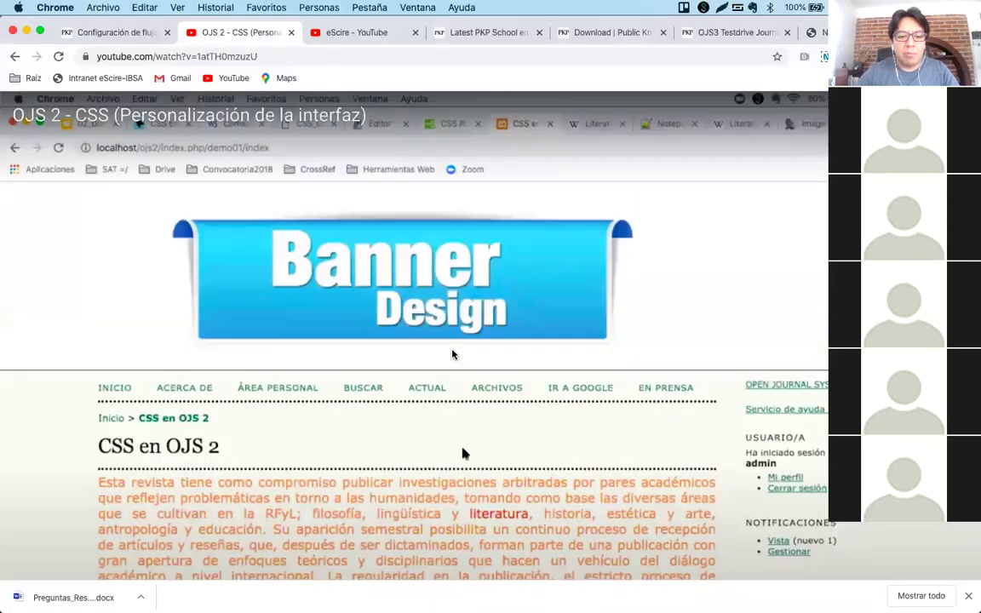
{"action": "left_click", "coordinate": [14, 56]}
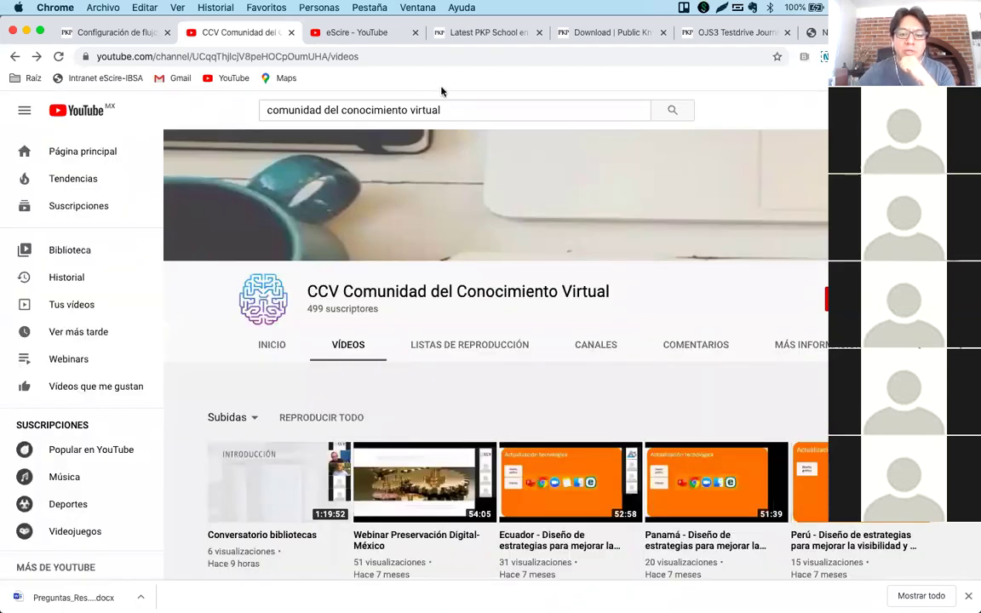
{"action": "left_click", "coordinate": [454, 115]}
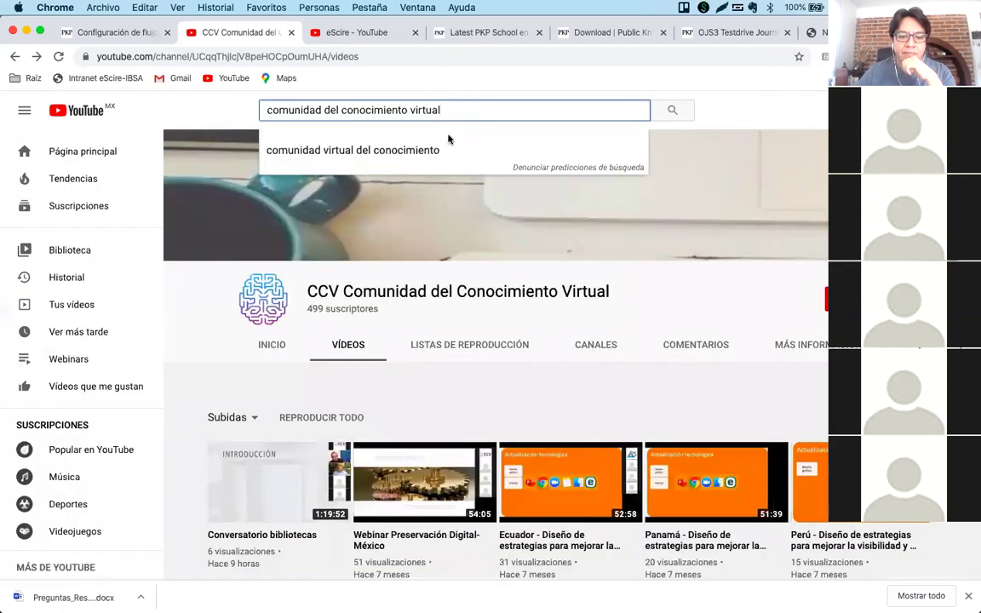
{"action": "left_click", "coordinate": [407, 324]}
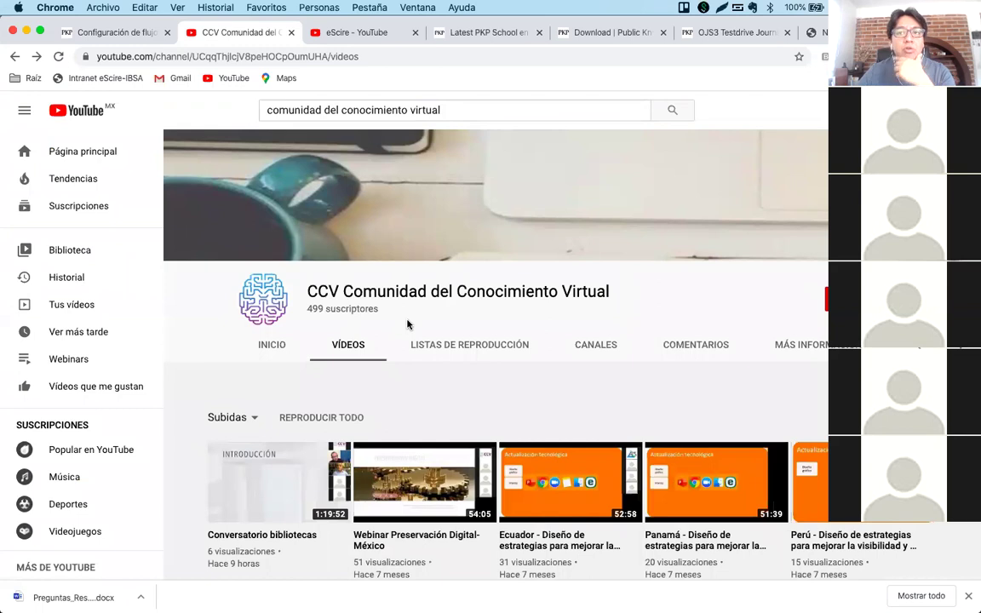
{"action": "scroll", "coordinate": [516, 416], "scroll_direction": "down", "scroll_amount": 5}
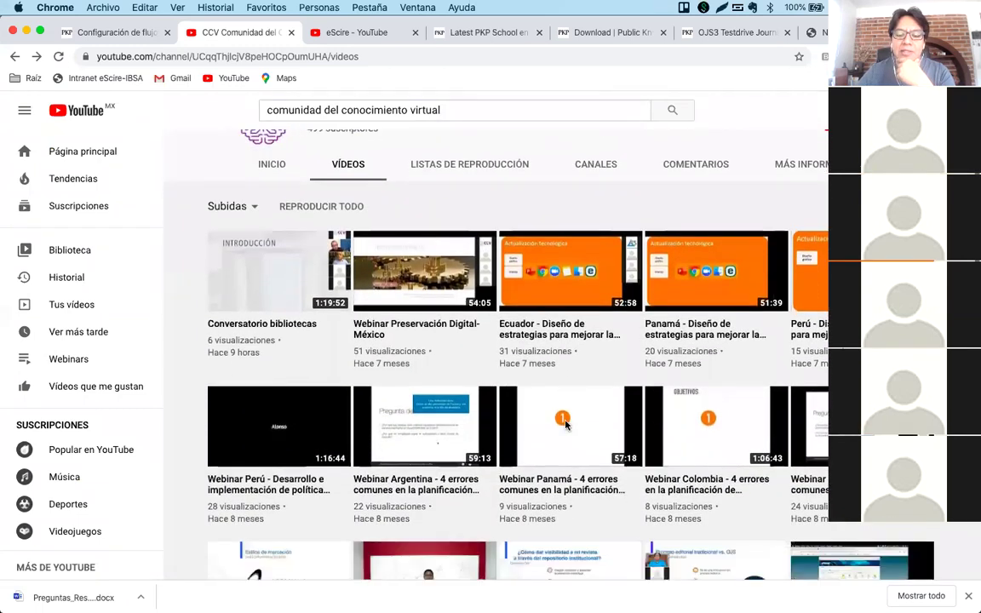
{"action": "scroll", "coordinate": [564, 423], "scroll_direction": "down", "scroll_amount": 2}
{"action": "scroll", "coordinate": [566, 426], "scroll_direction": "down", "scroll_amount": 7}
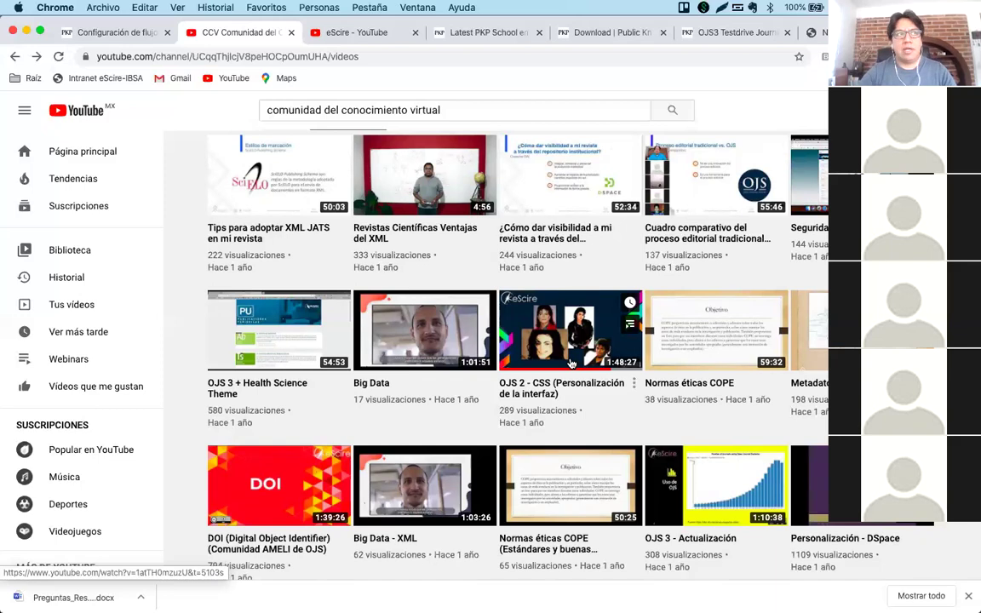
{"action": "mouse_move", "coordinate": [476, 606]}
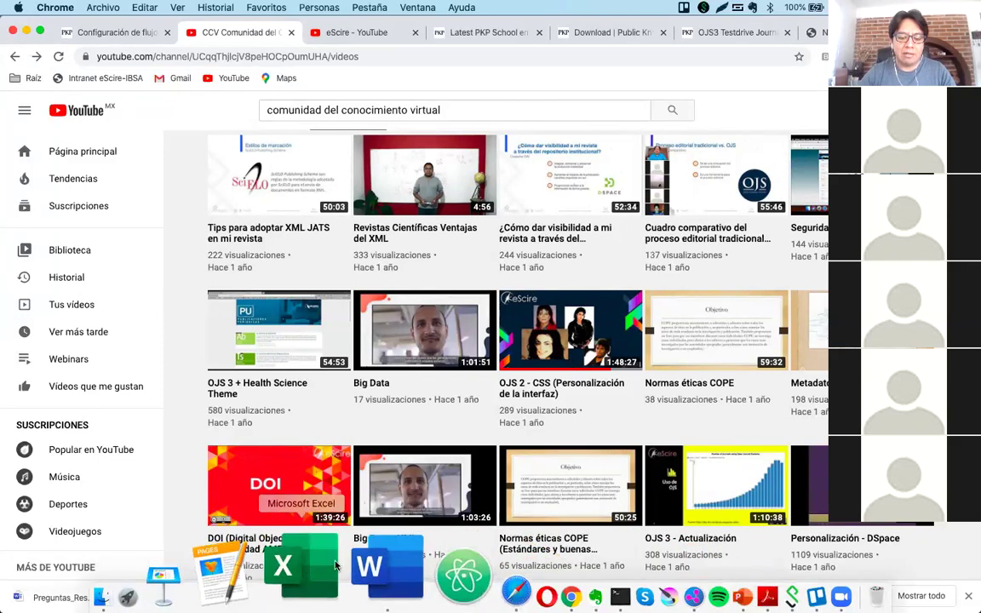
{"action": "left_click", "coordinate": [347, 568]}
{"action": "scroll", "coordinate": [560, 400], "scroll_direction": "down", "scroll_amount": 5}
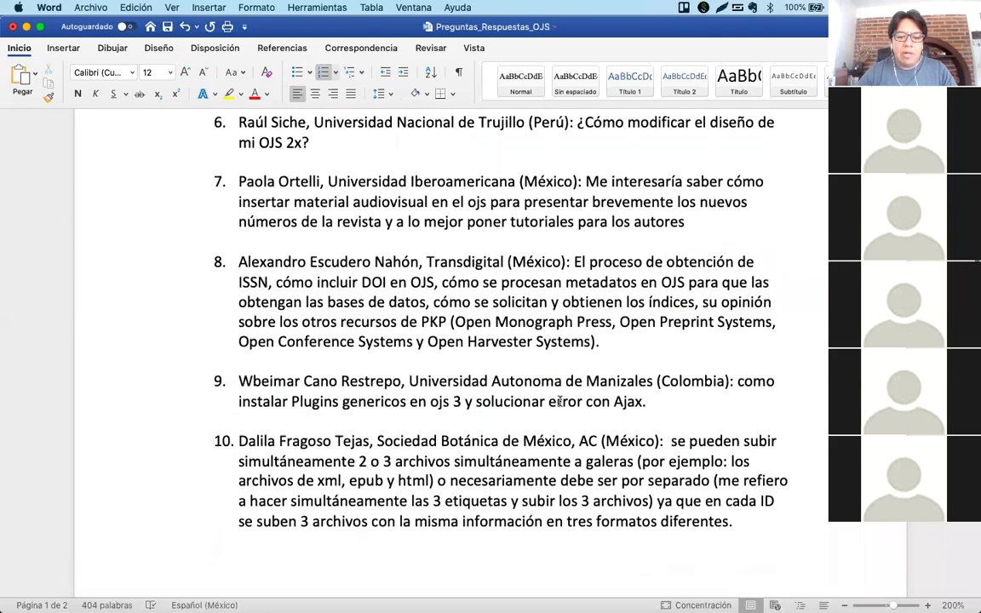
{"action": "scroll", "coordinate": [560, 400], "scroll_direction": "down", "scroll_amount": 1}
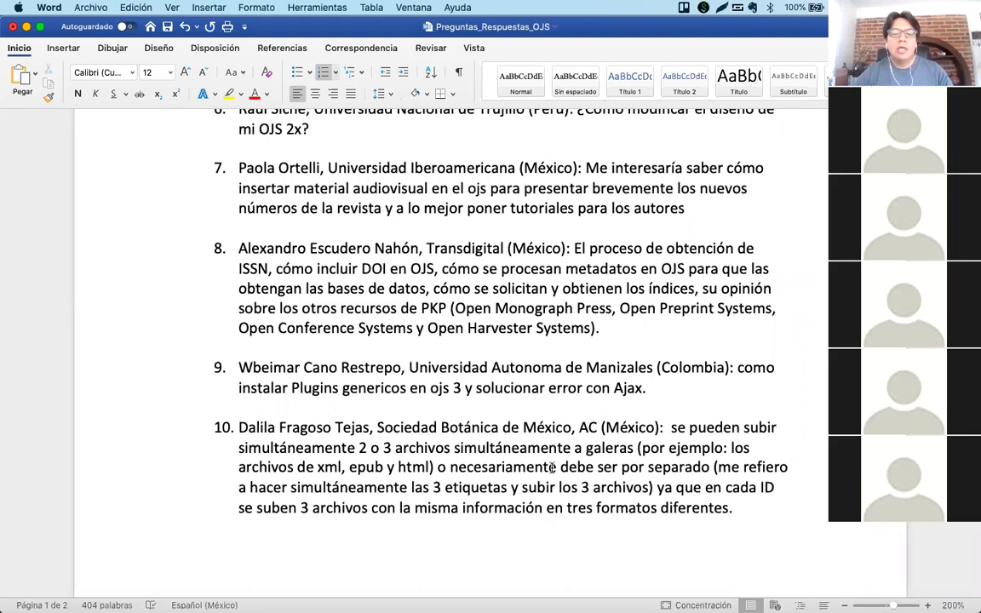
{"action": "left_click", "coordinate": [454, 545]}
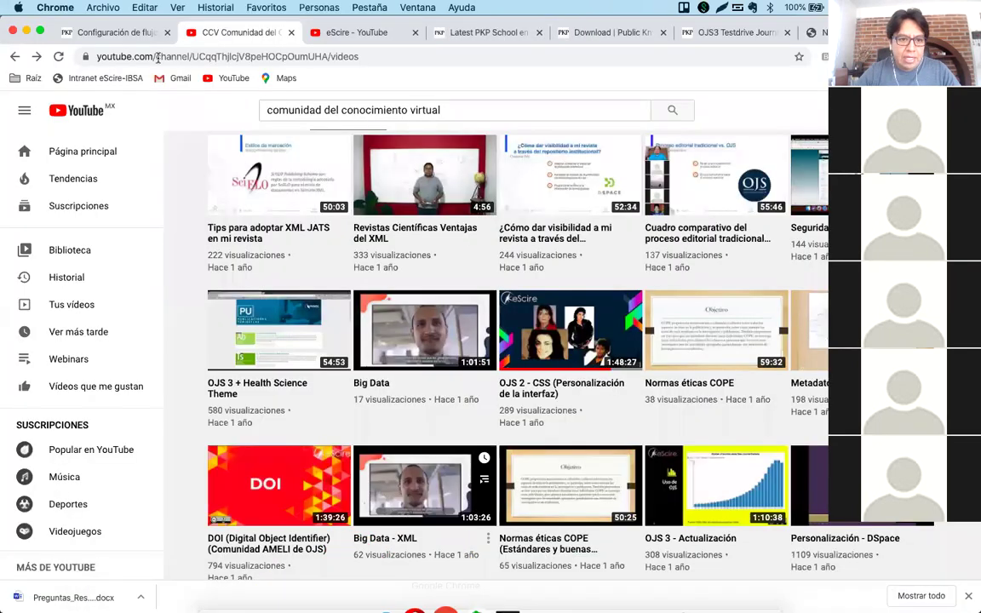
View the journal's public home page, then go to the Envíos dashboard via the user menu.
{"action": "left_click", "coordinate": [106, 33]}
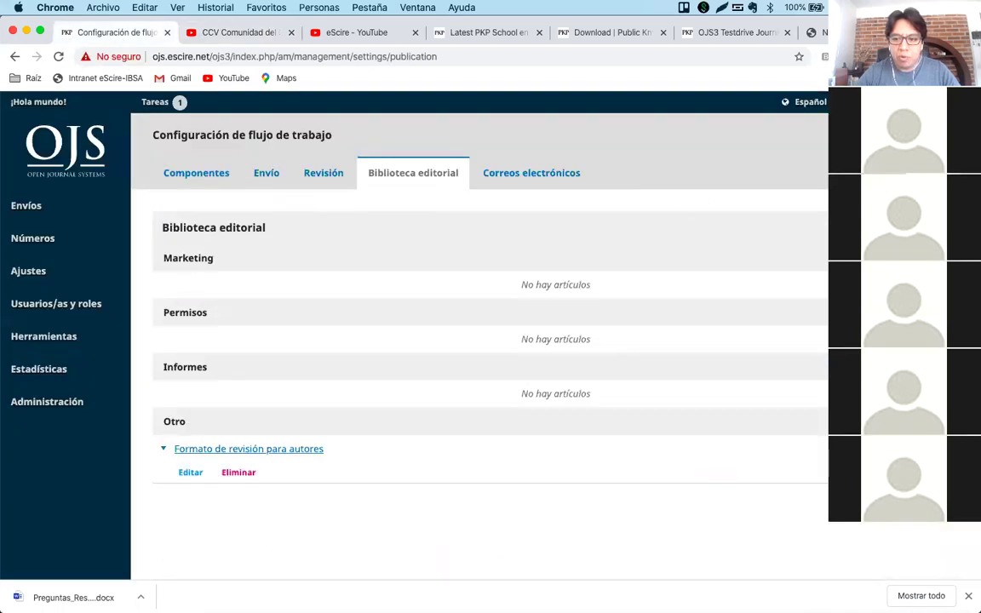
{"action": "left_click", "coordinate": [38, 101]}
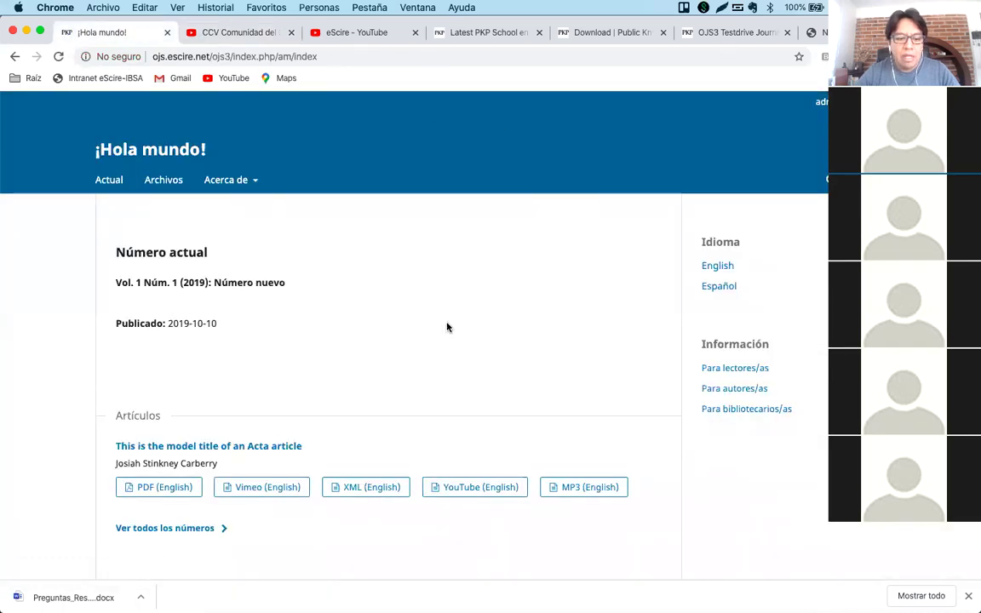
{"action": "scroll", "coordinate": [447, 327], "scroll_direction": "down", "scroll_amount": 1}
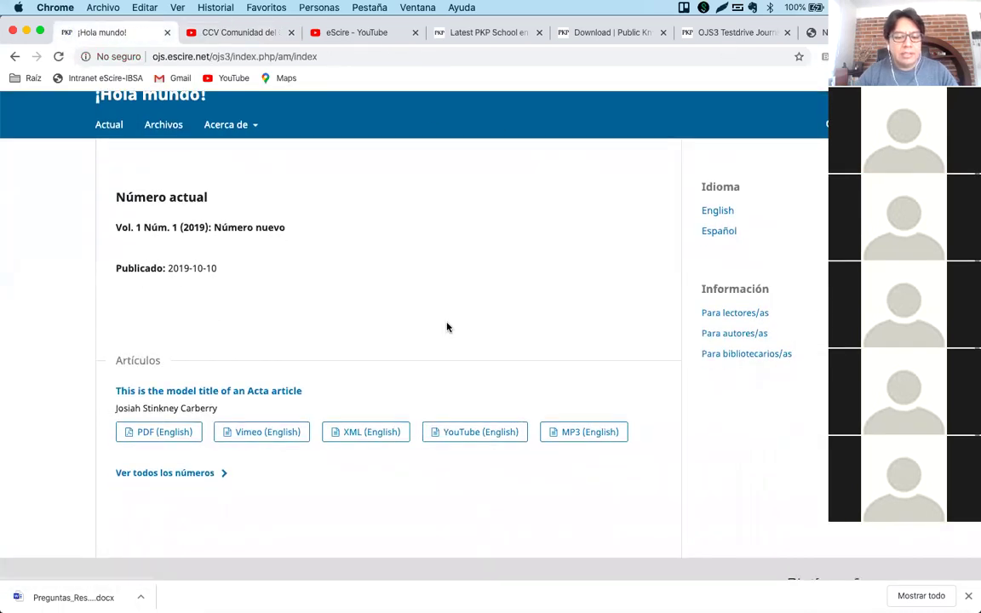
{"action": "left_click", "coordinate": [967, 599]}
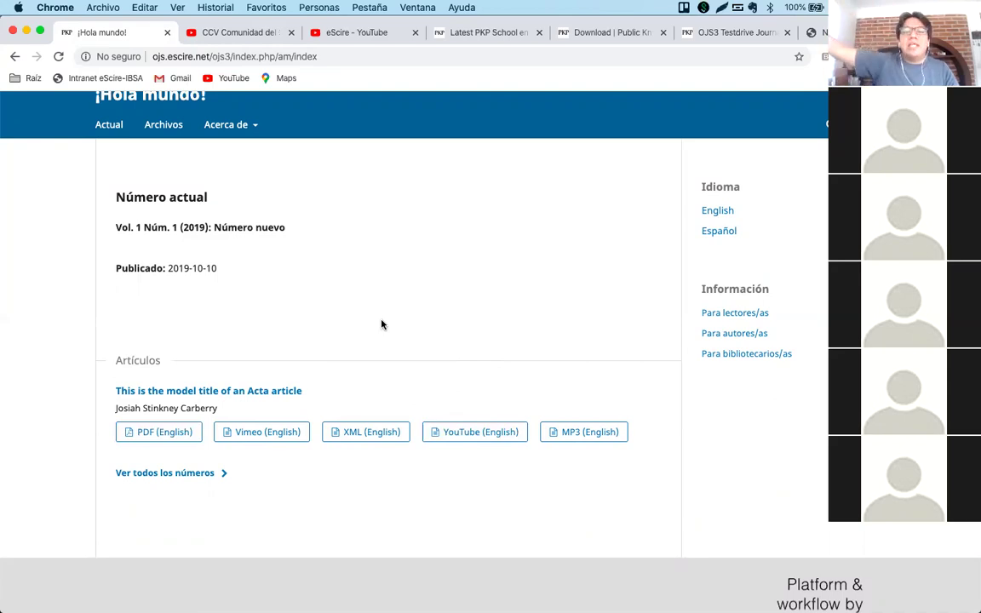
{"action": "scroll", "coordinate": [382, 324], "scroll_direction": "up", "scroll_amount": 2}
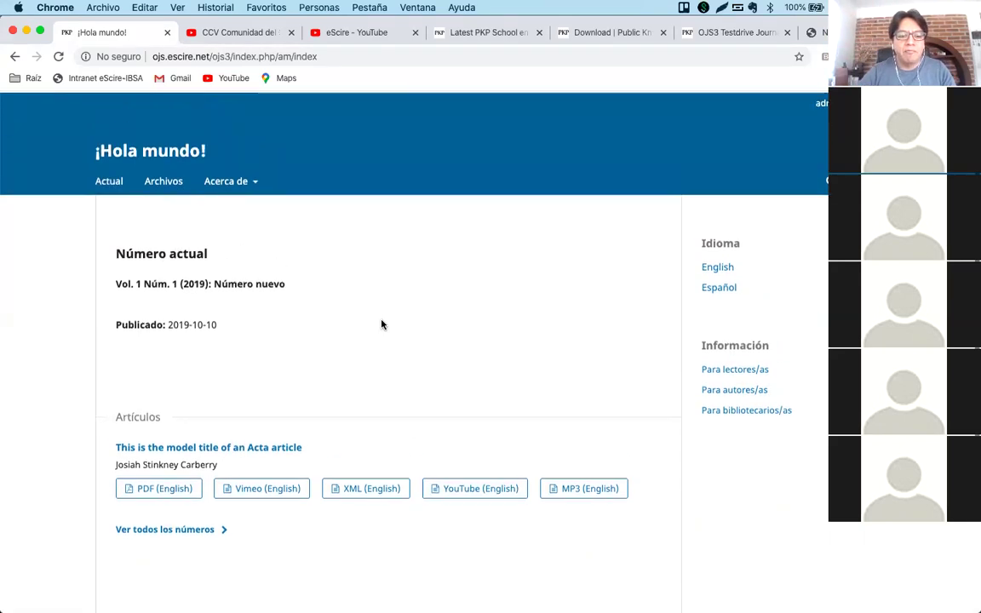
{"action": "mouse_move", "coordinate": [821, 102]}
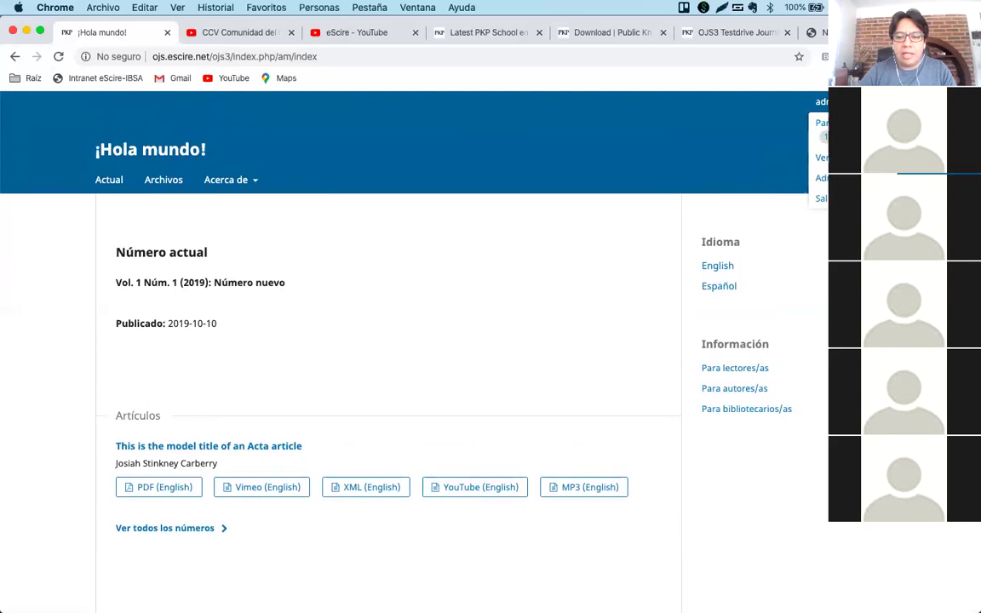
{"action": "left_click", "coordinate": [821, 126]}
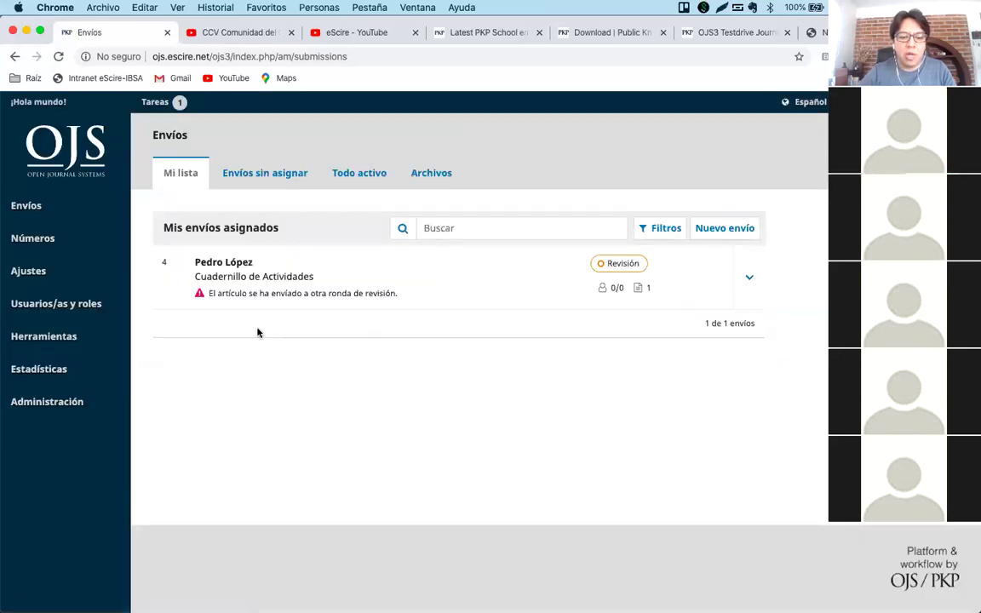
Review the Cuadernillo de Actividades submission's stages and the Vol. 1 Núm. 1 issue contents.
{"action": "left_click", "coordinate": [245, 277]}
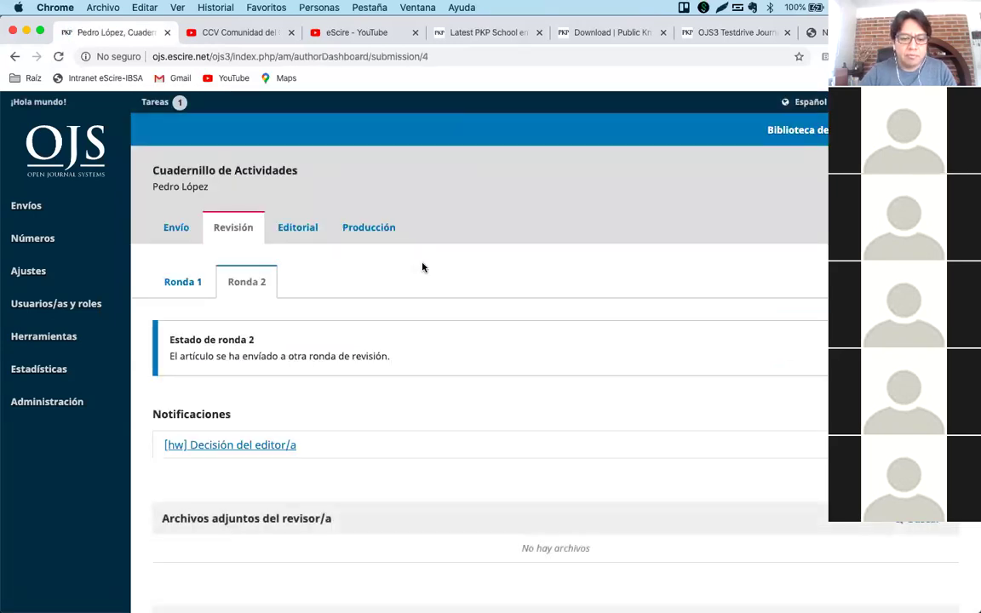
{"action": "left_click", "coordinate": [361, 232]}
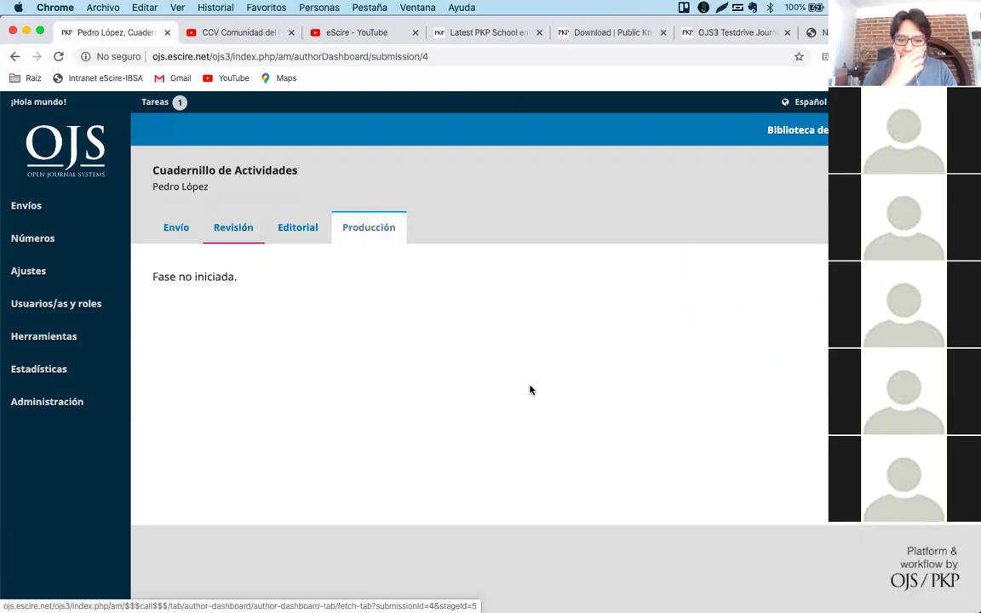
{"action": "left_click", "coordinate": [228, 237]}
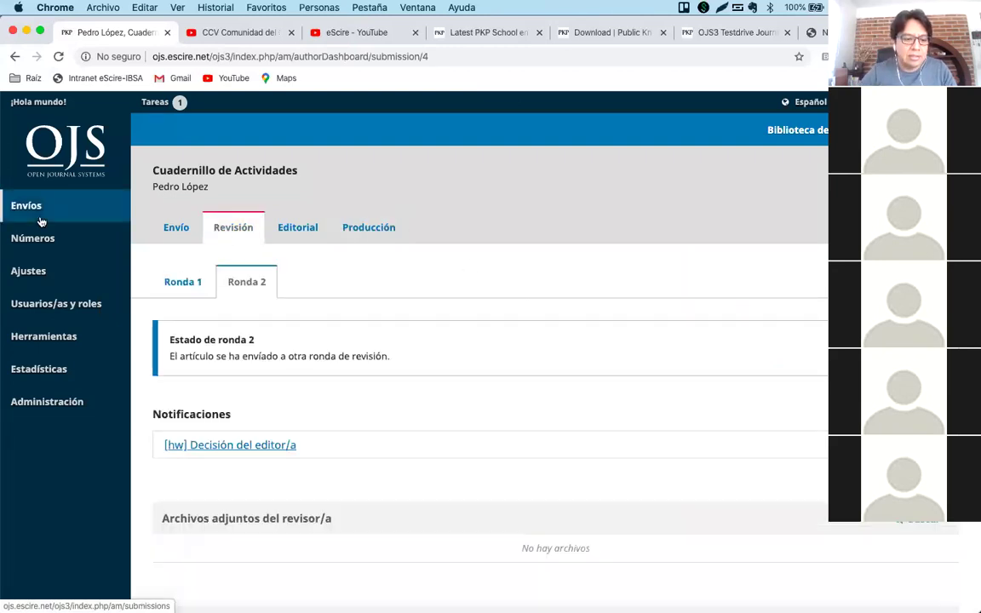
{"action": "mouse_move", "coordinate": [38, 238]}
{"action": "left_click", "coordinate": [175, 269]}
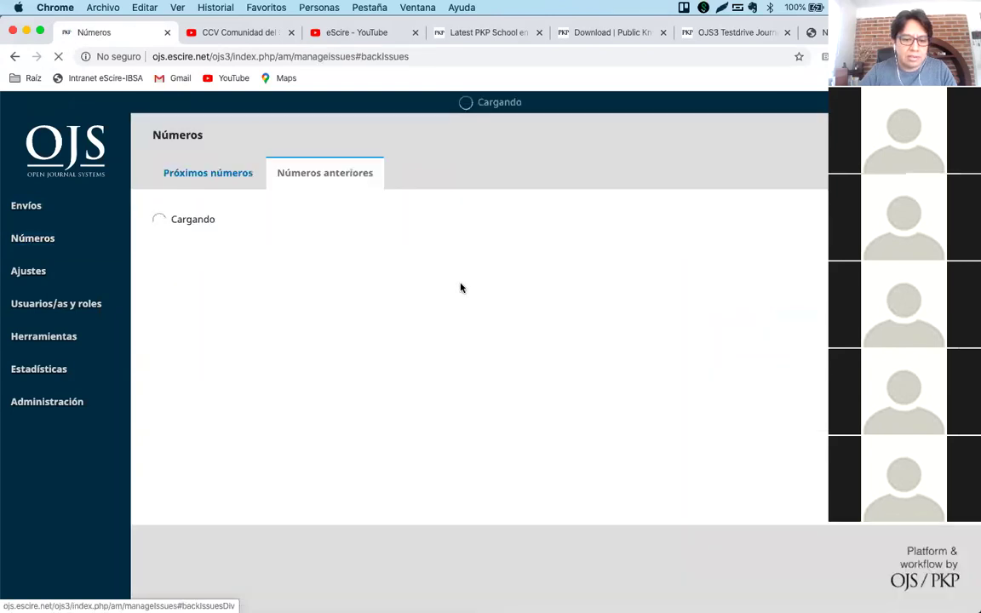
{"action": "left_click", "coordinate": [162, 280]}
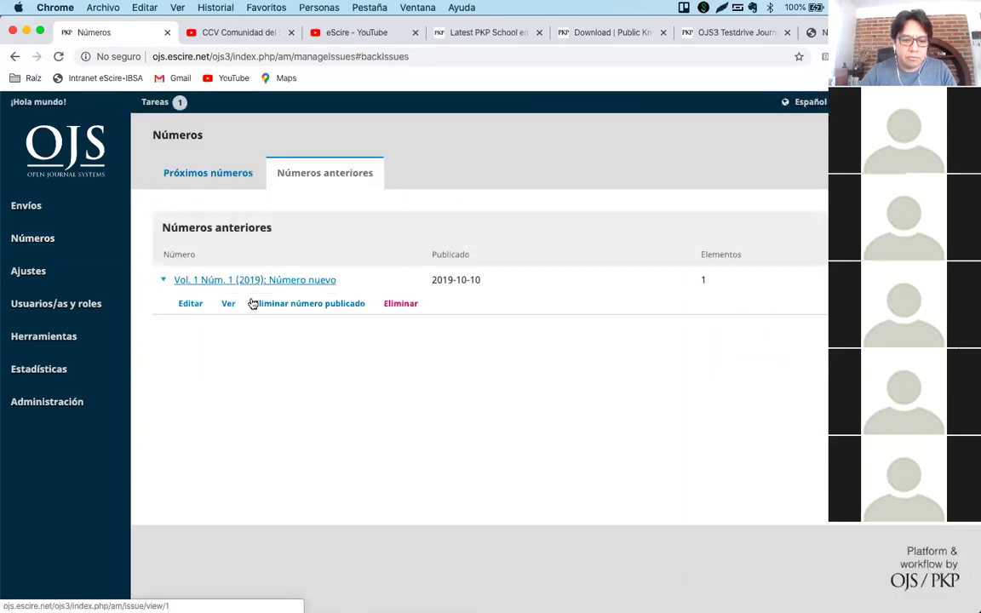
{"action": "left_click", "coordinate": [247, 282]}
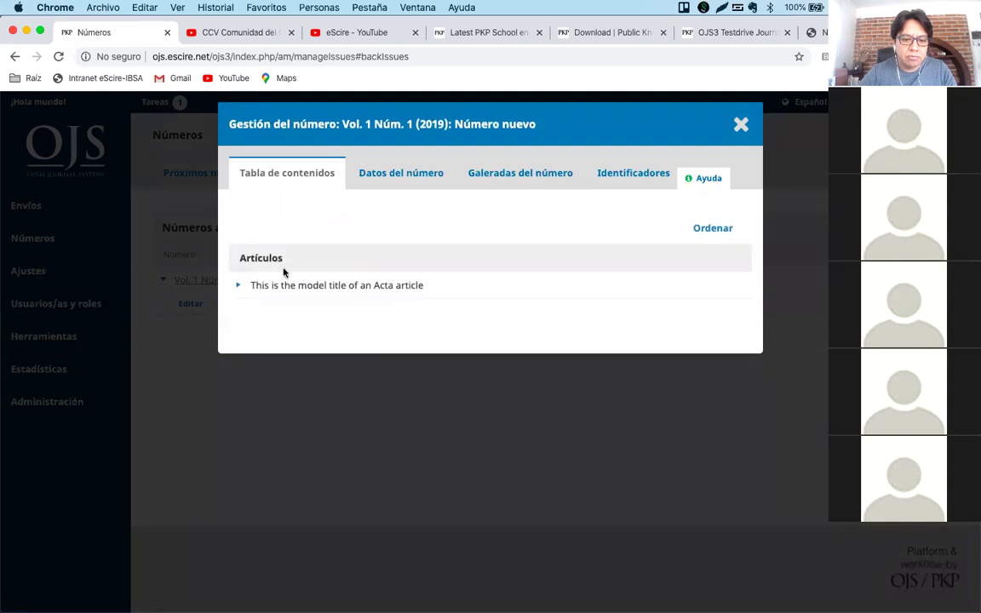
{"action": "left_click", "coordinate": [237, 286]}
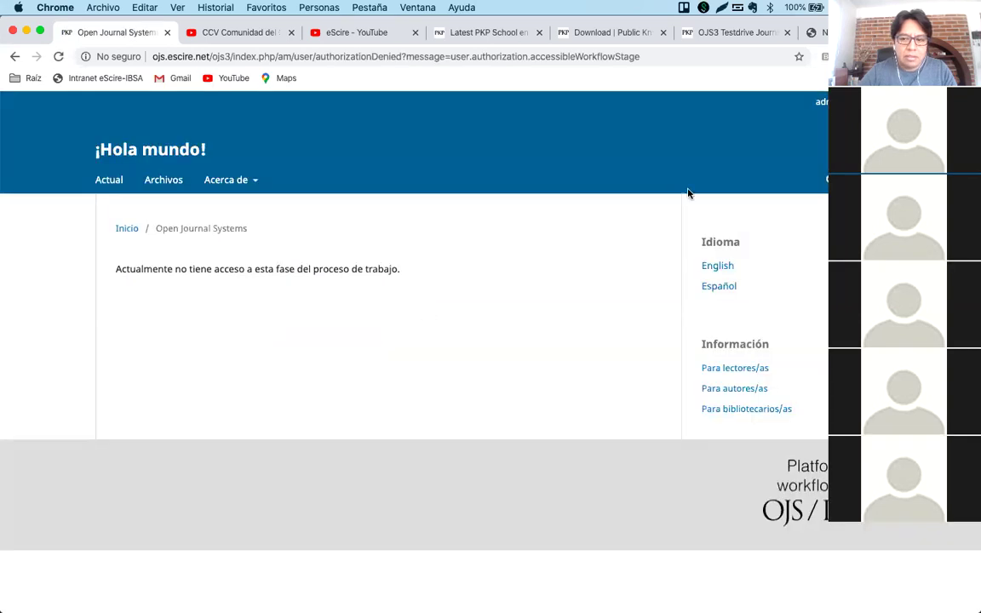
{"action": "left_click", "coordinate": [819, 123]}
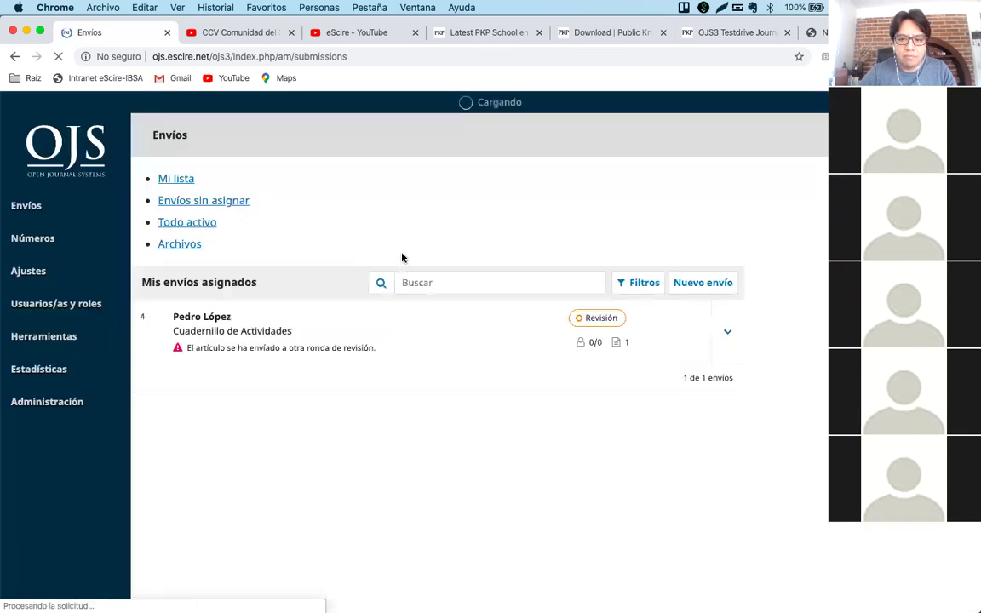
Log in as the third user in the Usuarios/as list.
{"action": "mouse_move", "coordinate": [59, 303]}
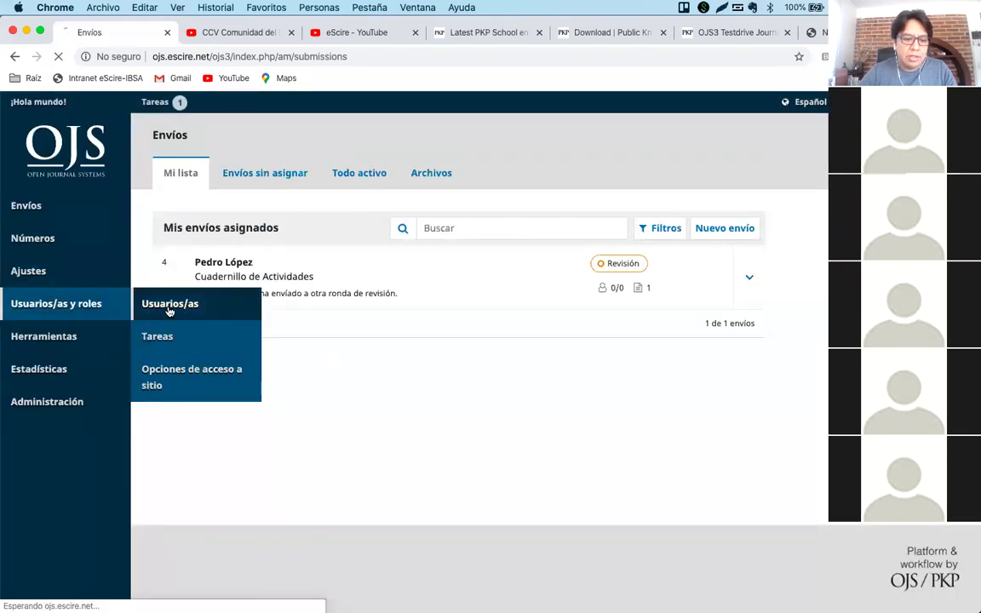
{"action": "left_click", "coordinate": [162, 307]}
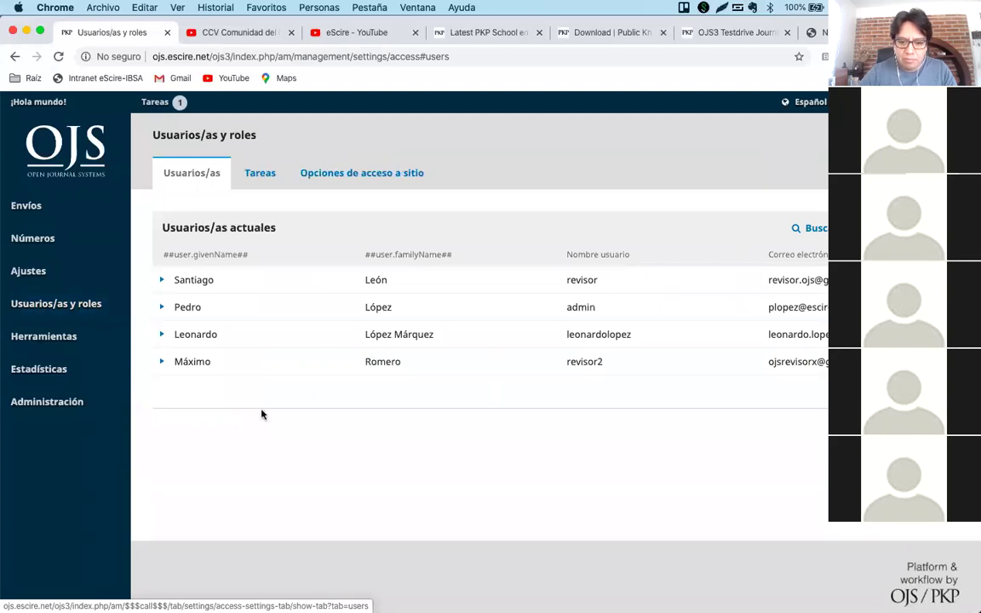
{"action": "left_click", "coordinate": [161, 334]}
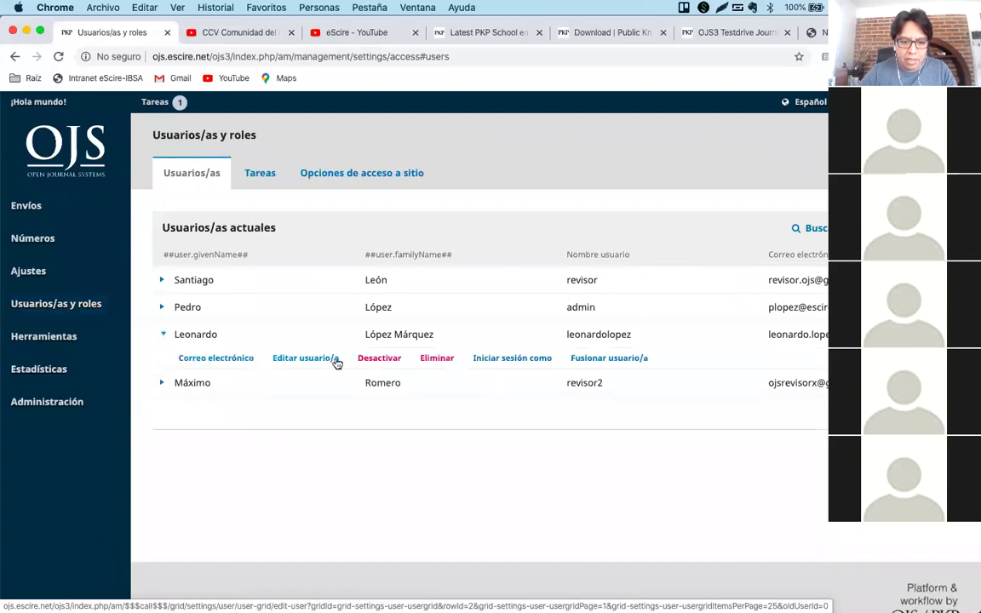
{"action": "left_click", "coordinate": [515, 358]}
{"action": "left_click", "coordinate": [363, 233]}
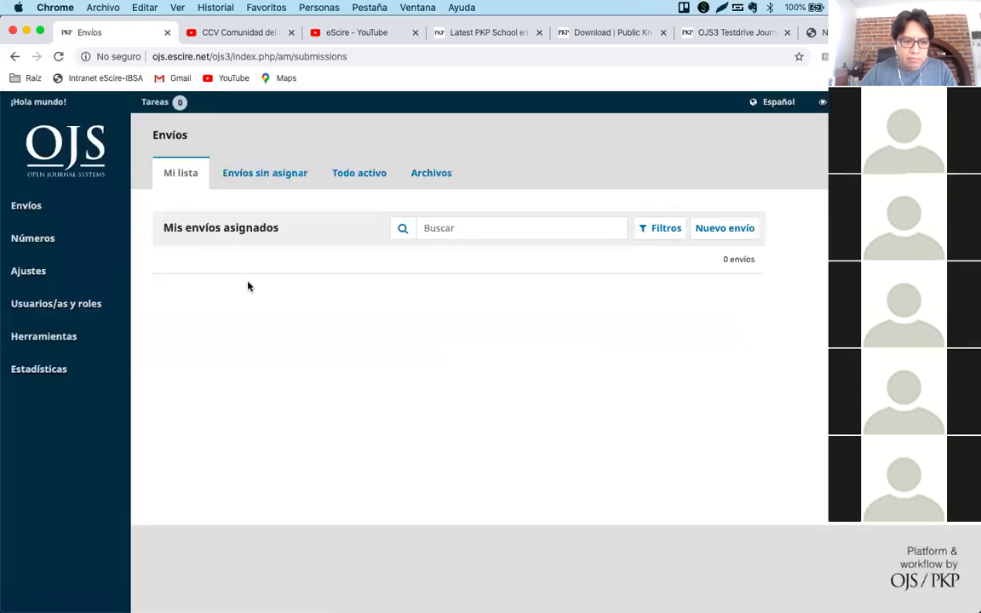
Open the article's editorial workflow from the Vol. 1 Núm. 1 back issue.
{"action": "mouse_move", "coordinate": [70, 232]}
{"action": "left_click", "coordinate": [161, 267]}
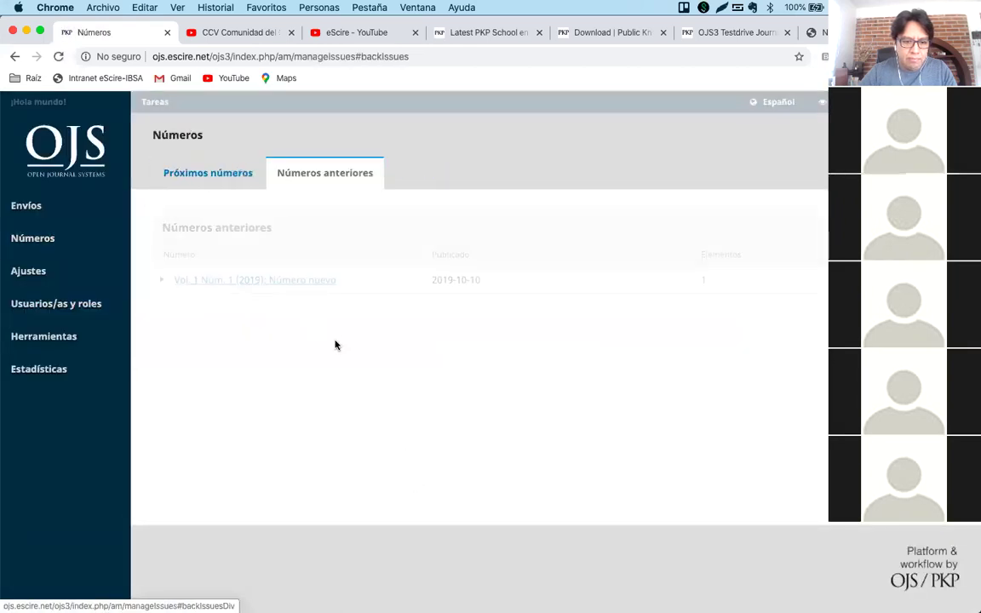
{"action": "left_click", "coordinate": [197, 280]}
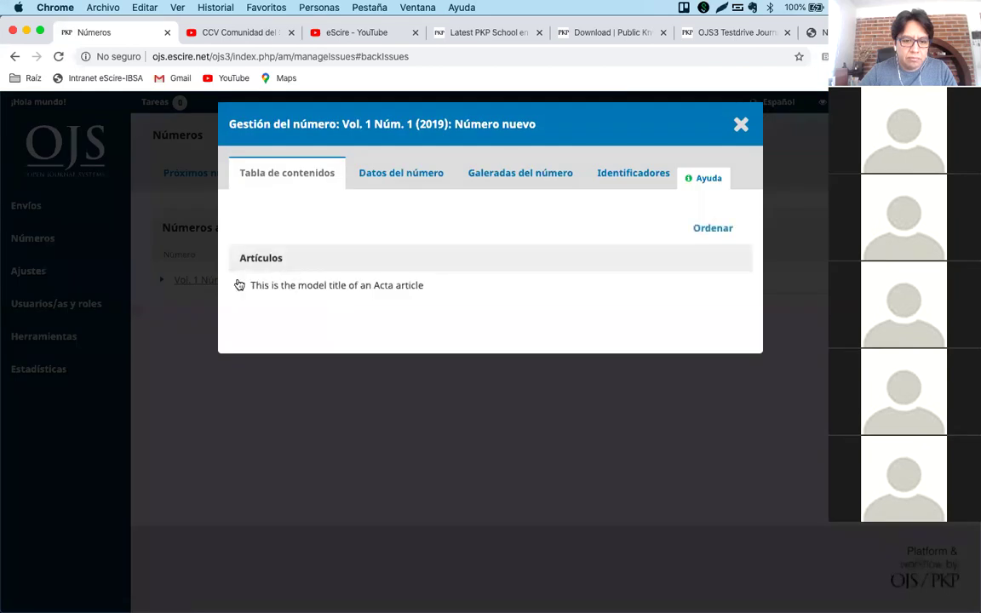
{"action": "left_click", "coordinate": [240, 285]}
{"action": "left_click", "coordinate": [270, 309]}
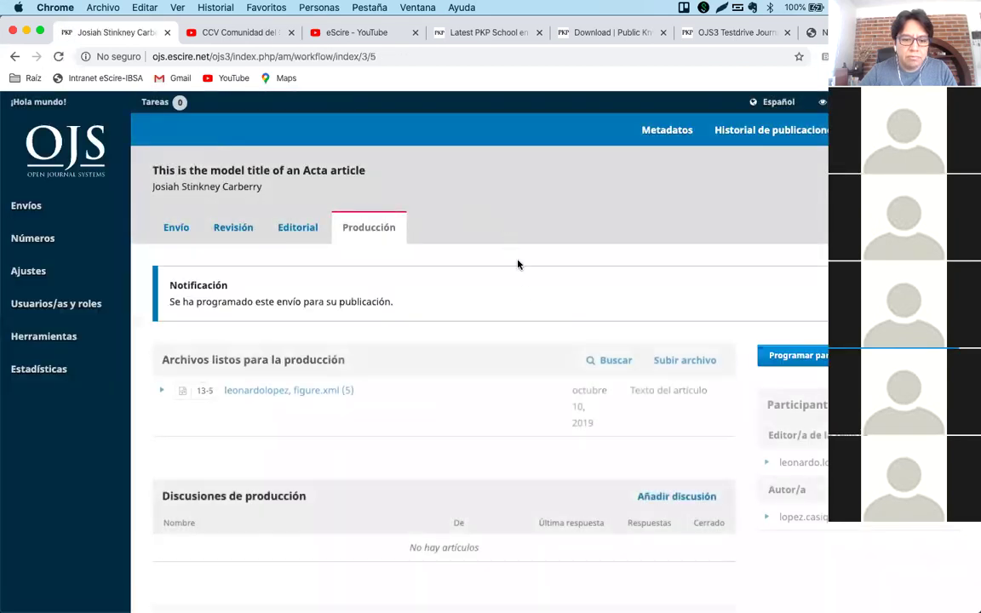
{"action": "scroll", "coordinate": [426, 306], "scroll_direction": "down", "scroll_amount": 5}
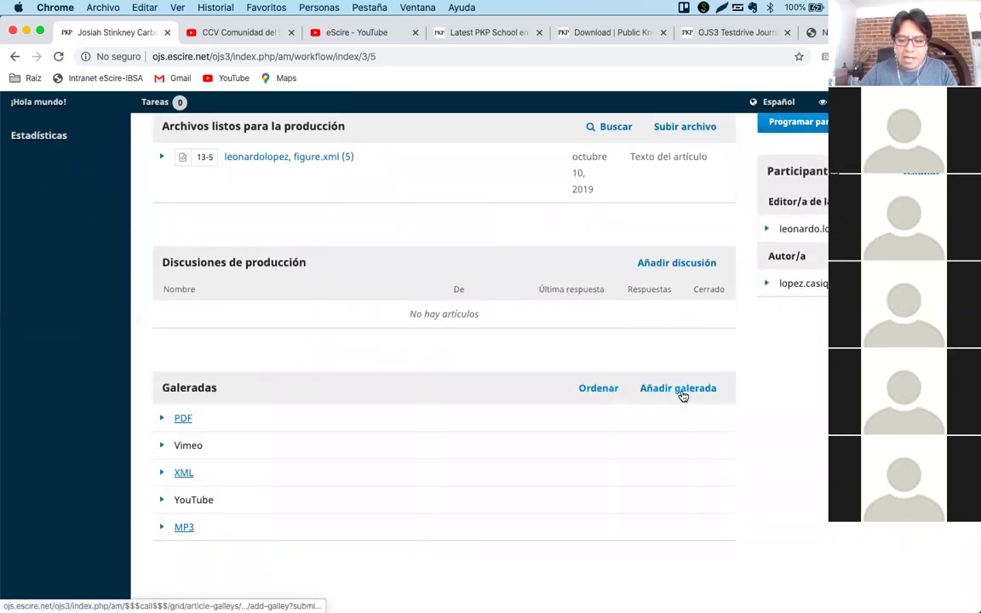
Start a new galley labelled YouTube that links to remotely hosted content.
{"action": "left_click", "coordinate": [681, 391]}
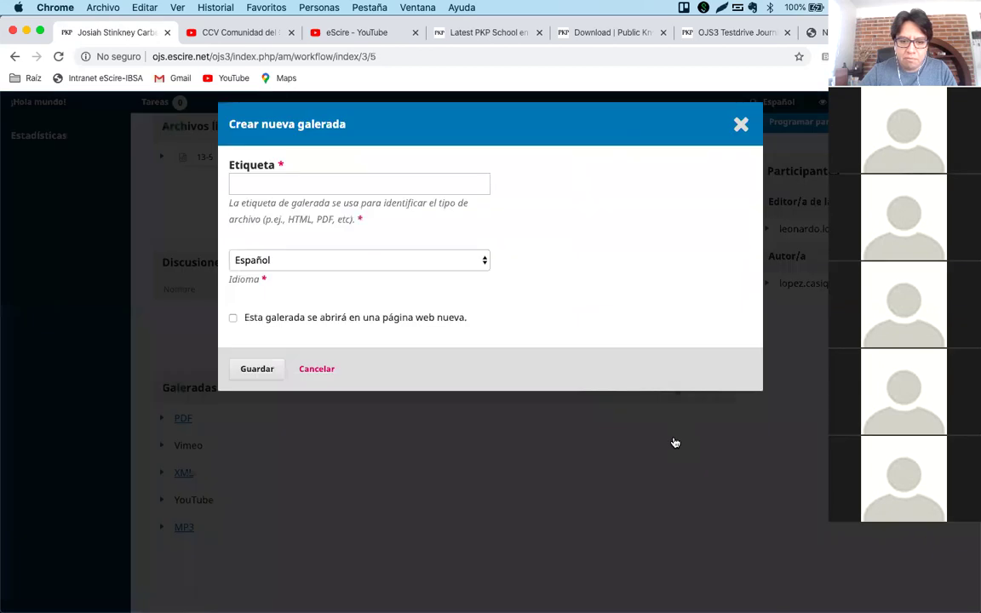
{"action": "left_click", "coordinate": [401, 184]}
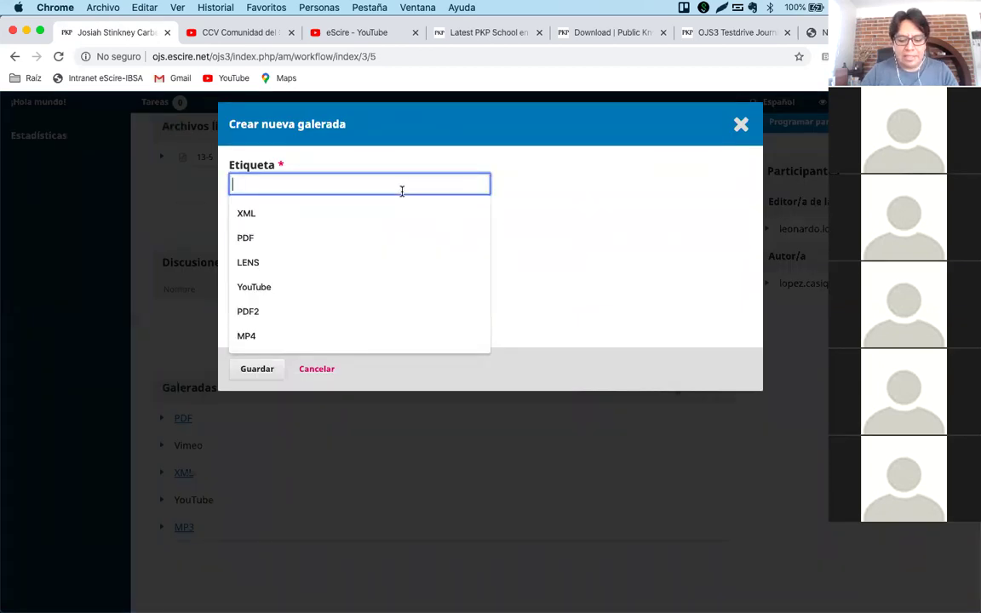
{"action": "type", "text": "PDF"}
{"action": "key", "text": "BackSpace"}
{"action": "key", "text": "BackSpace"}
{"action": "key", "text": "Down"}
{"action": "key", "text": "Up"}
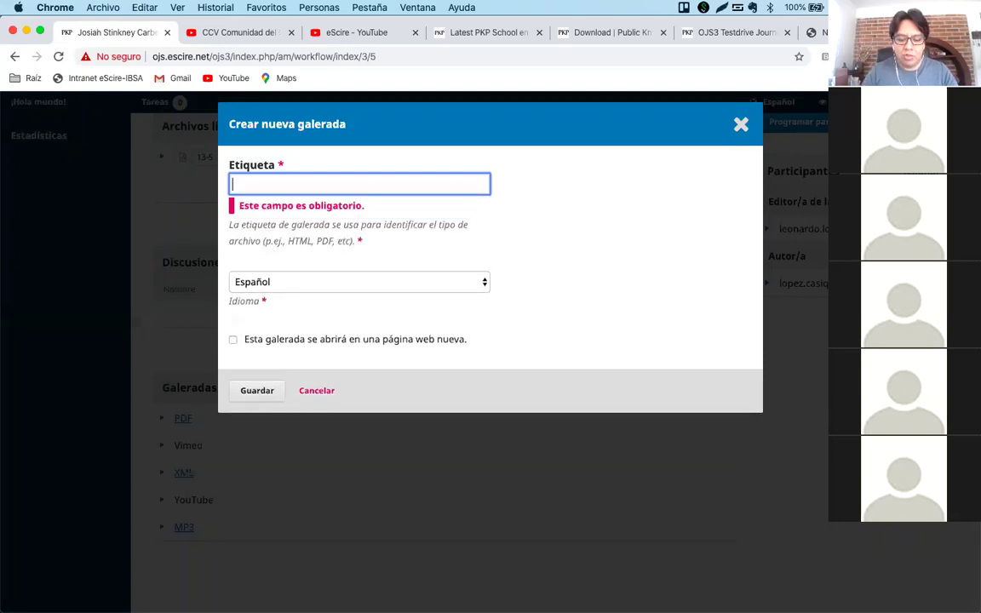
{"action": "type", "text": "YouTubw"}
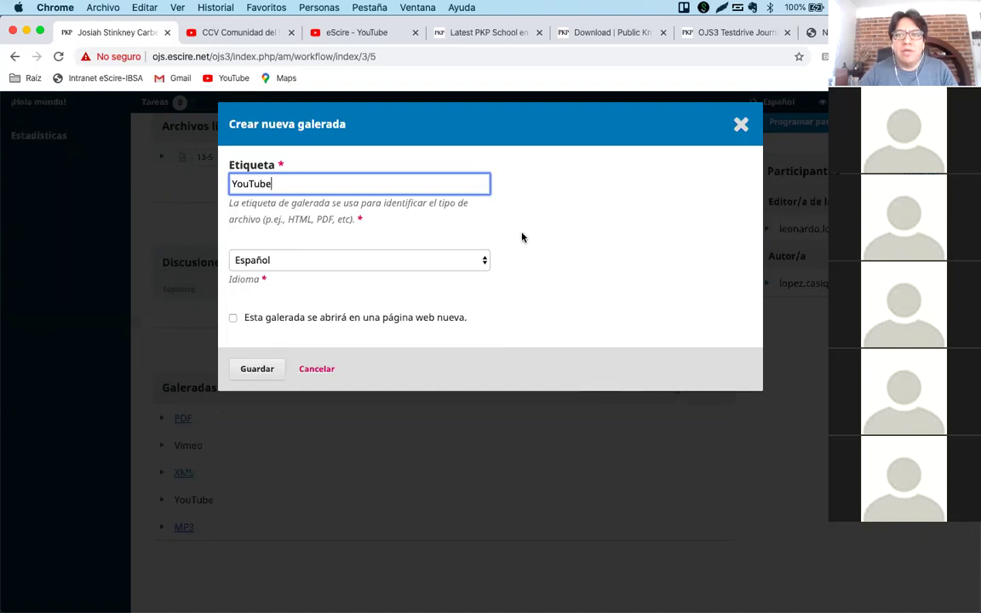
{"action": "left_click", "coordinate": [320, 322]}
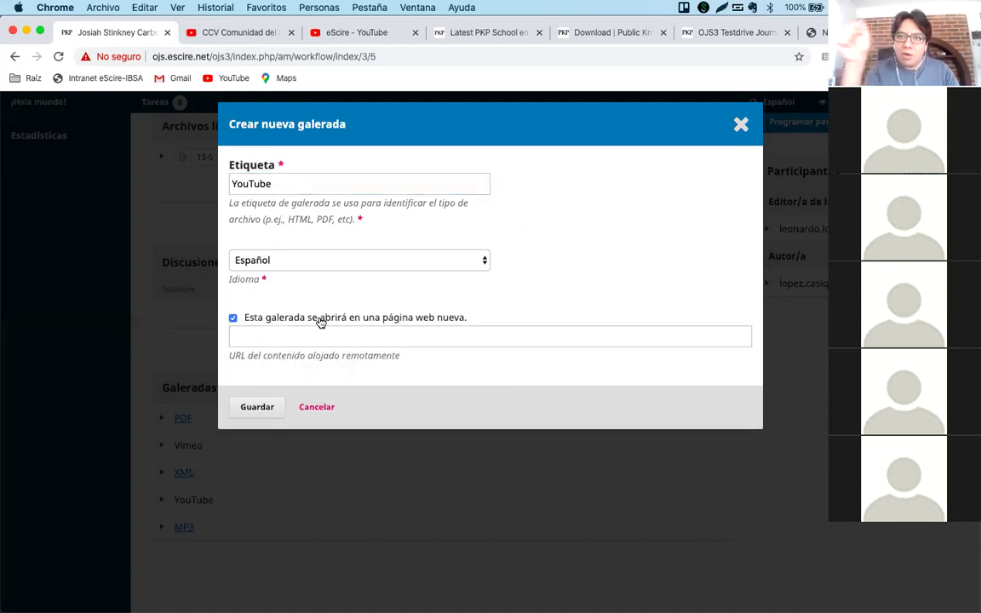
{"action": "left_click", "coordinate": [321, 335]}
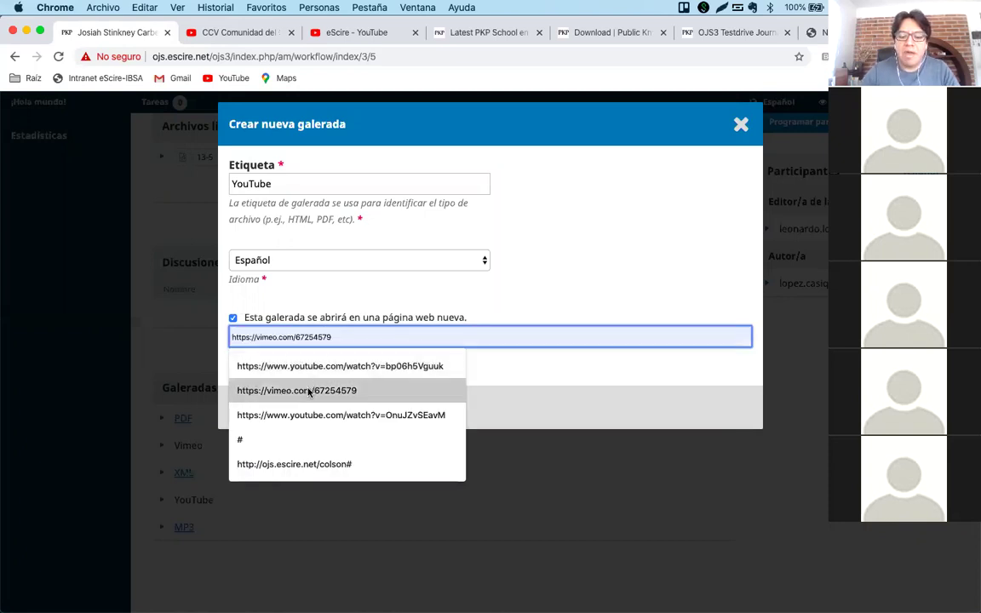
{"action": "left_click", "coordinate": [632, 197]}
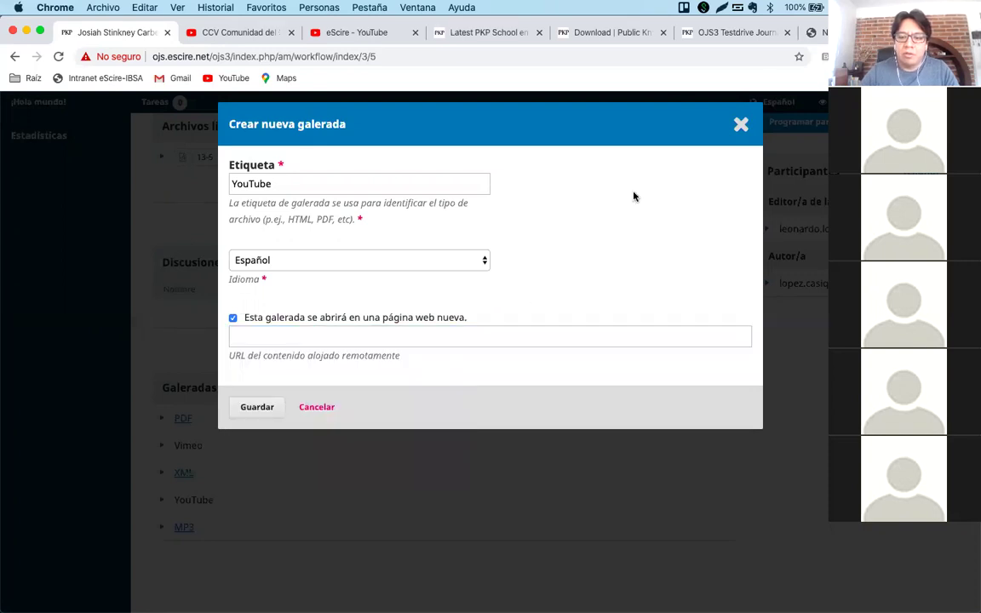
Paste the OJS 2 - CSS video's YouTube URL, without its timestamp, as the remote URL.
{"action": "left_click", "coordinate": [213, 36]}
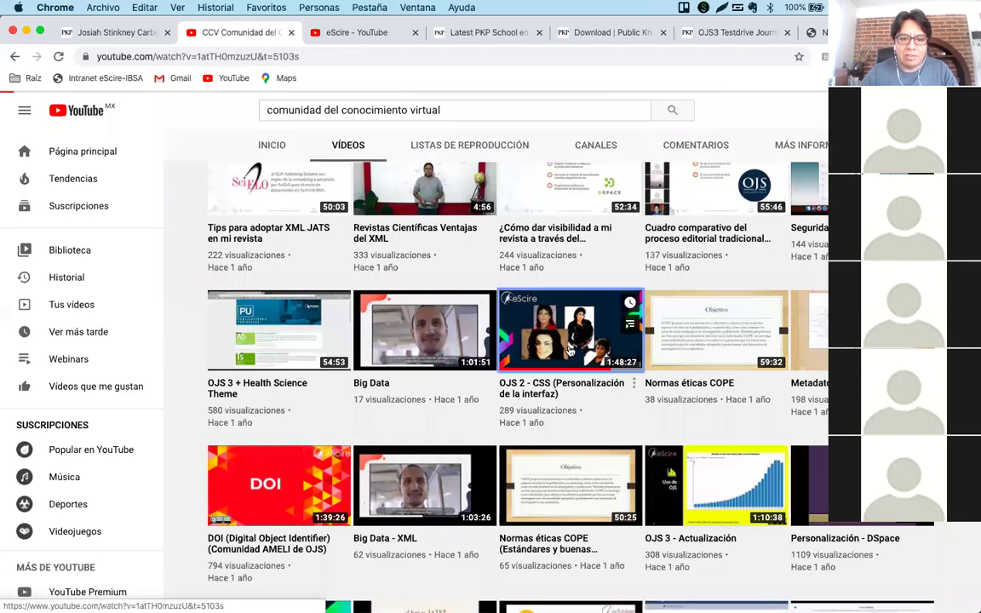
{"action": "left_click", "coordinate": [569, 349]}
{"action": "left_click", "coordinate": [313, 53]}
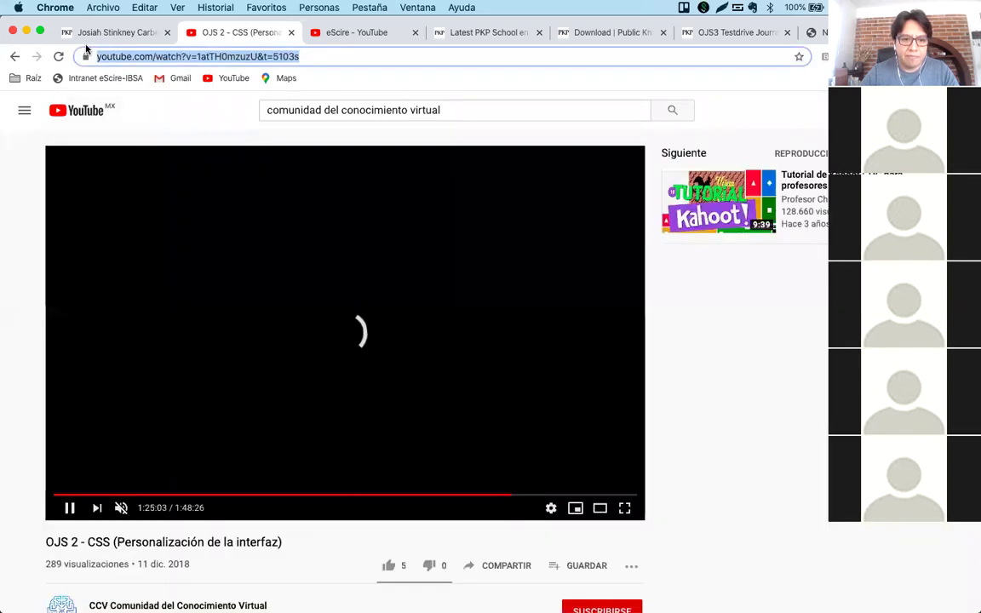
{"action": "left_click", "coordinate": [111, 32]}
{"action": "left_click", "coordinate": [370, 337]}
{"action": "type", "text": "https://www.youtube.com/watch?v=1asTH0mzuzU&t=5103s"}
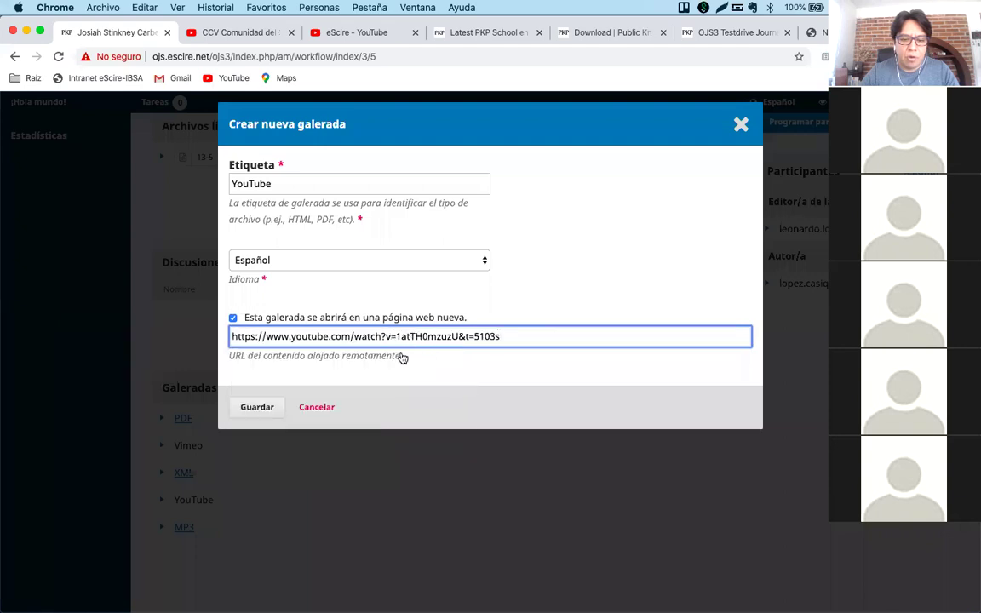
{"action": "left_click_drag", "start_coordinate": [460, 337], "coordinate": [564, 333]}
{"action": "key", "text": "BackSpace"}
Correct the label to 'YouTube (CSS)' and save the galley.
{"action": "left_click", "coordinate": [322, 186]}
{"action": "type", "text": "(CSS)"}
{"action": "key", "text": "Left"}
{"action": "type", "text": "CSS"}
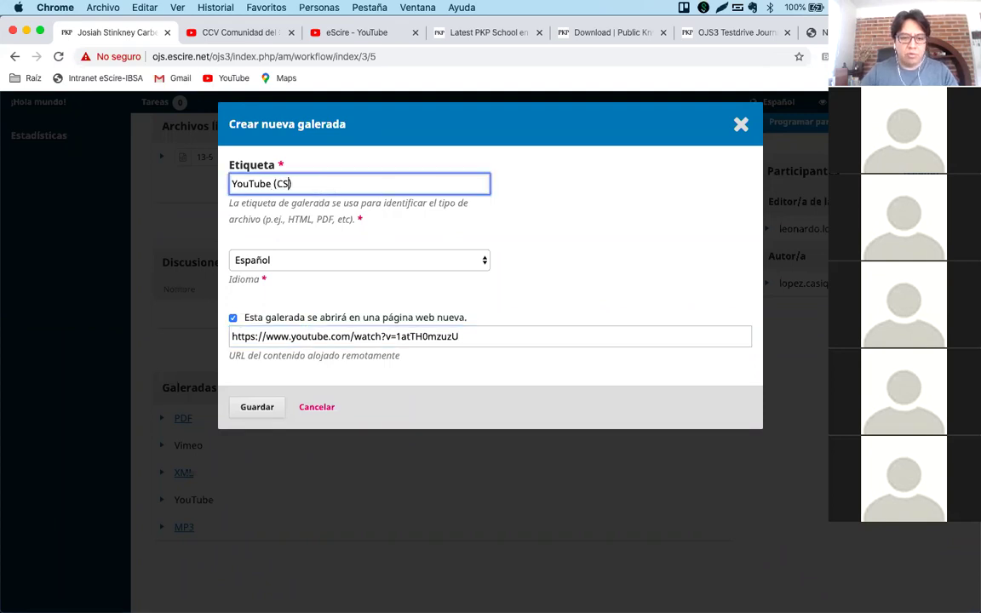
{"action": "left_click", "coordinate": [257, 408]}
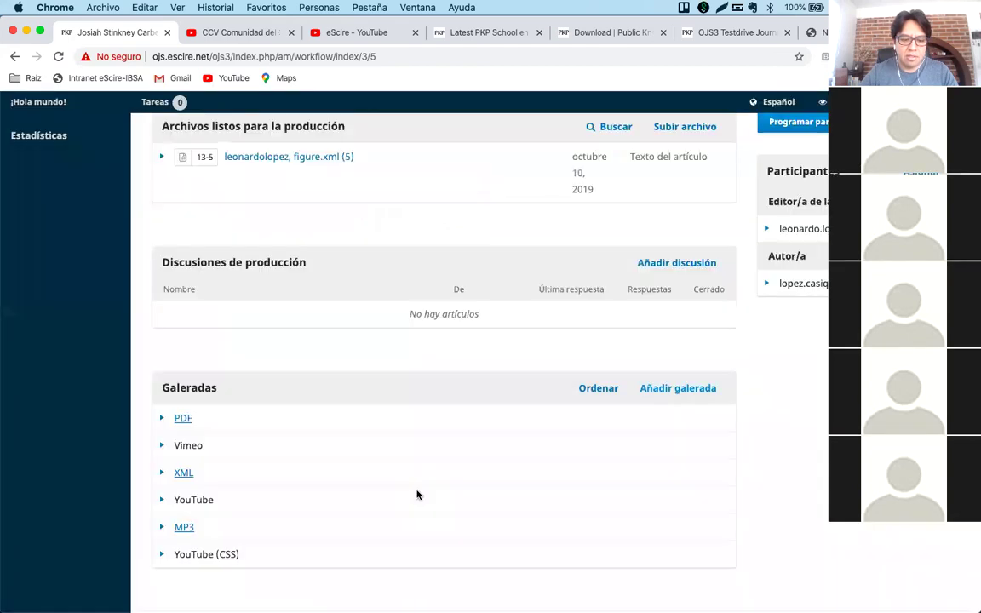
Open the journal home in a new tab, play the Acta article's YouTube (CSS) galley, and return.
{"action": "scroll", "coordinate": [418, 496], "scroll_direction": "down", "scroll_amount": 2}
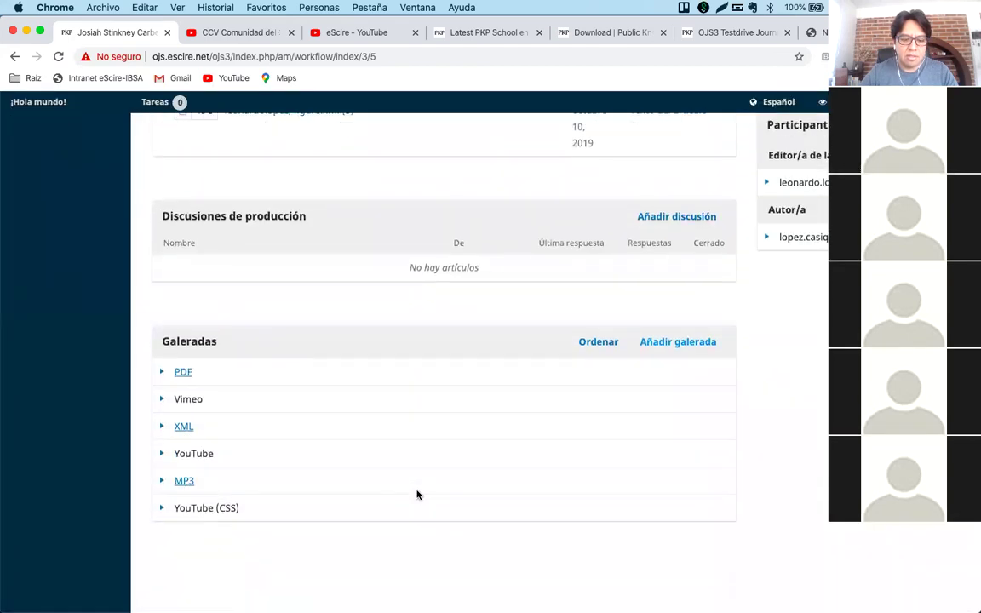
{"action": "scroll", "coordinate": [417, 495], "scroll_direction": "up", "scroll_amount": 5}
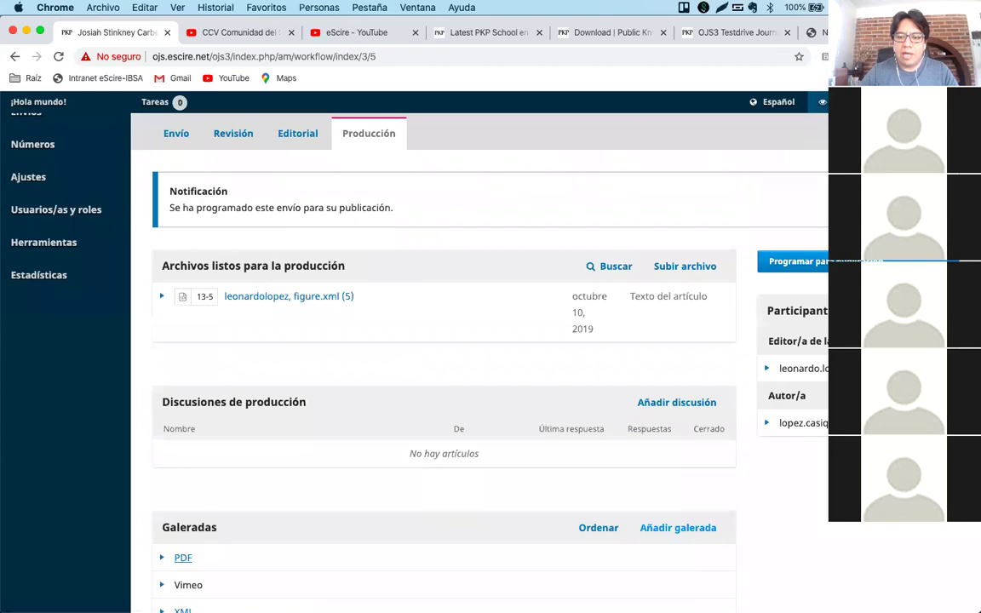
{"action": "right_click", "coordinate": [749, 92]}
{"action": "left_click", "coordinate": [655, 106]}
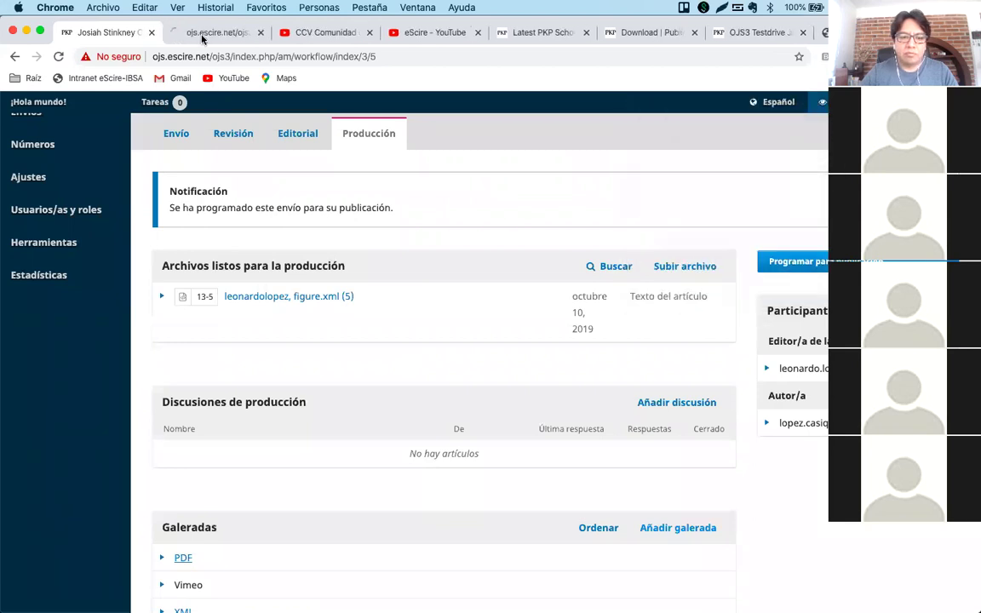
{"action": "left_click", "coordinate": [208, 32]}
{"action": "scroll", "coordinate": [440, 406], "scroll_direction": "down", "scroll_amount": 1}
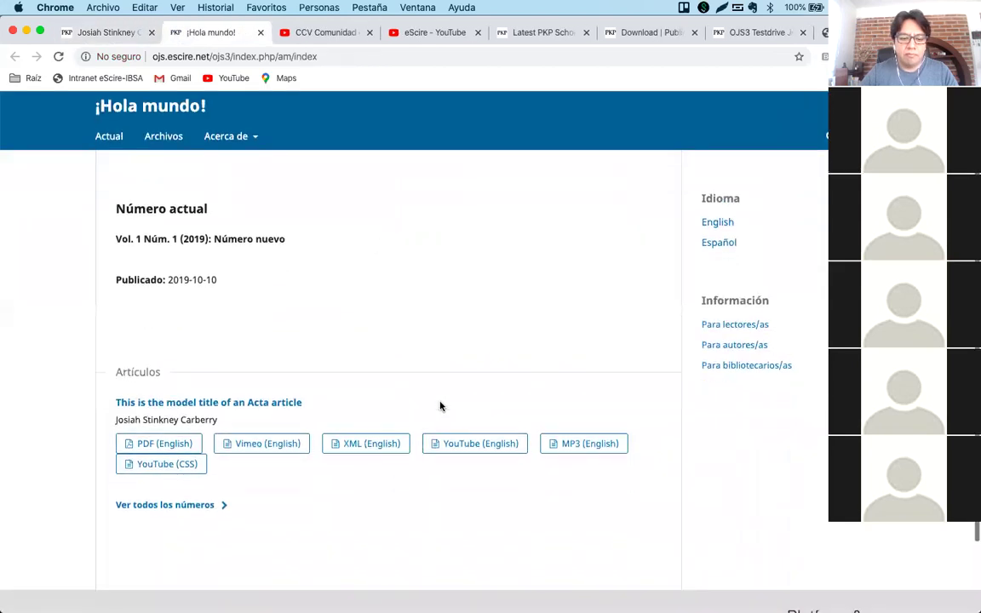
{"action": "left_click", "coordinate": [170, 466]}
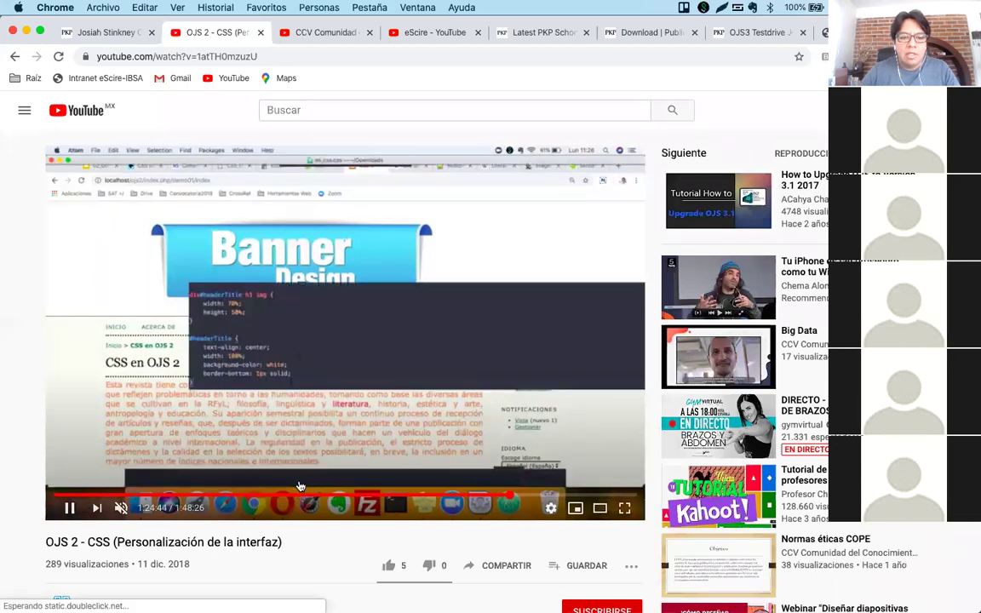
{"action": "left_click", "coordinate": [14, 57]}
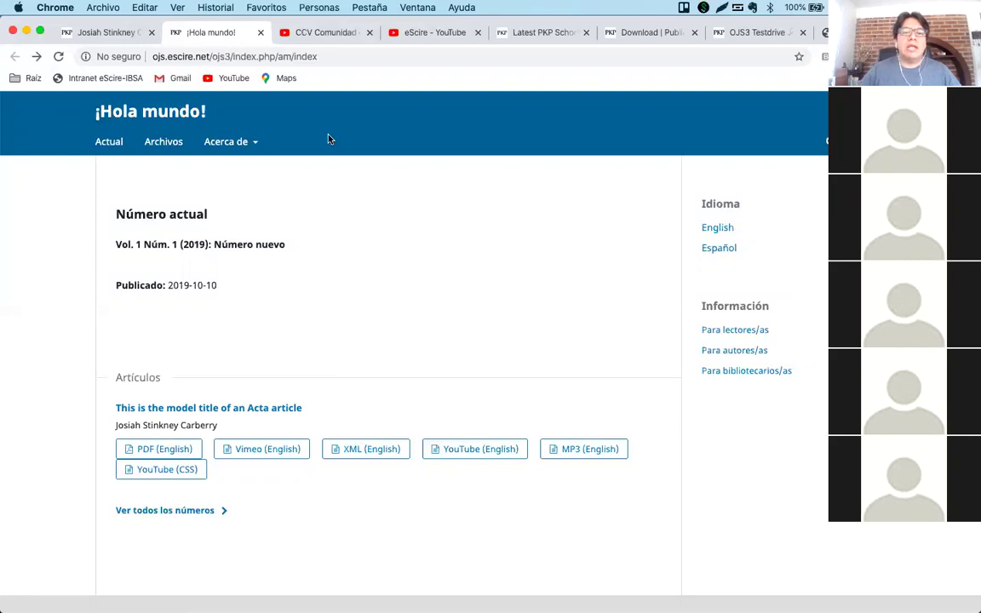
Search for vimeo in a new tab and open Vimeo.com's plan page, then return to OJS.
{"action": "left_click", "coordinate": [313, 40]}
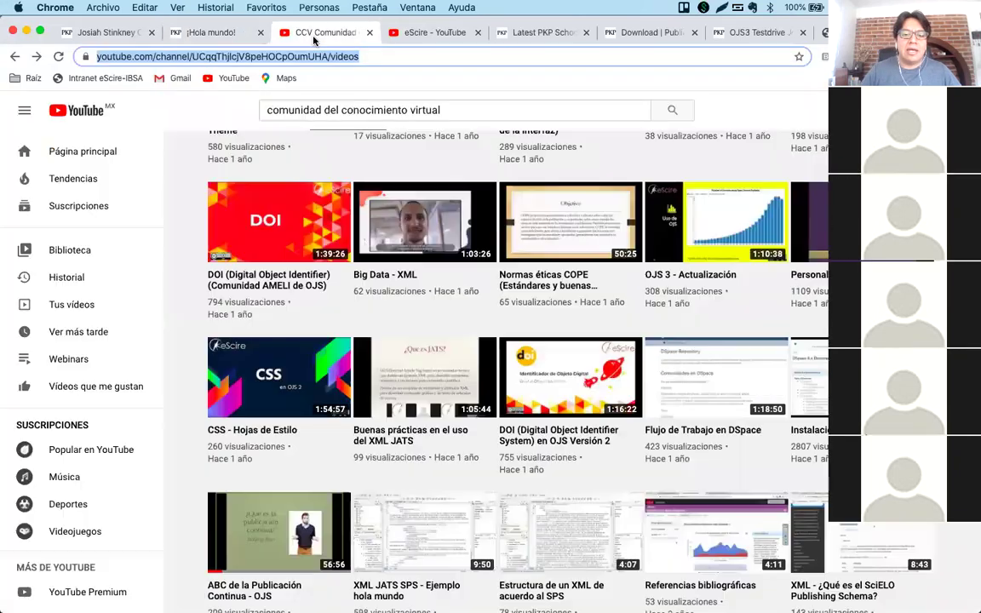
{"action": "key", "text": "super+t"}
{"action": "type", "text": "vimeo"}
{"action": "key", "text": "Return"}
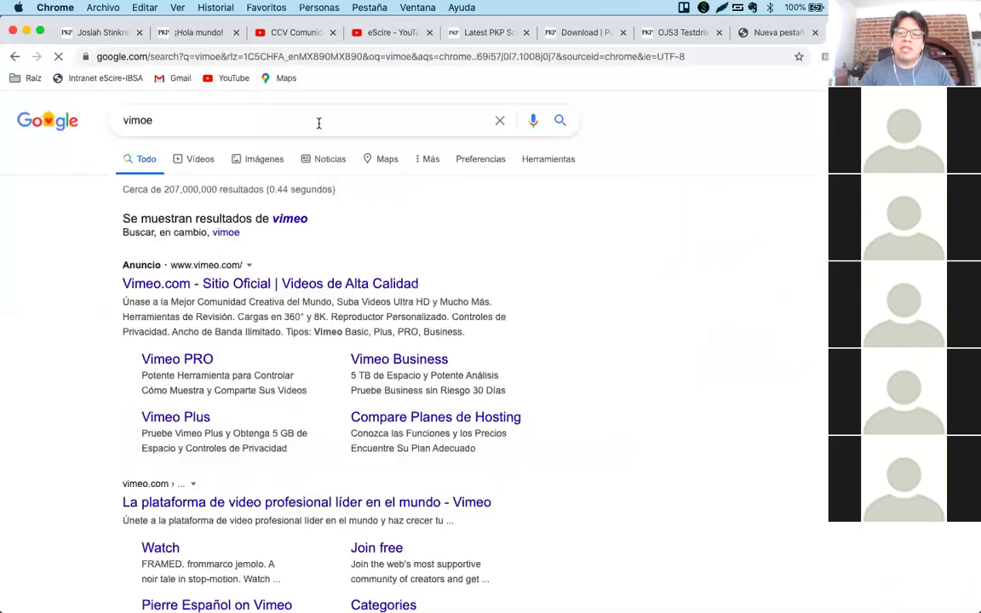
{"action": "left_click", "coordinate": [220, 288]}
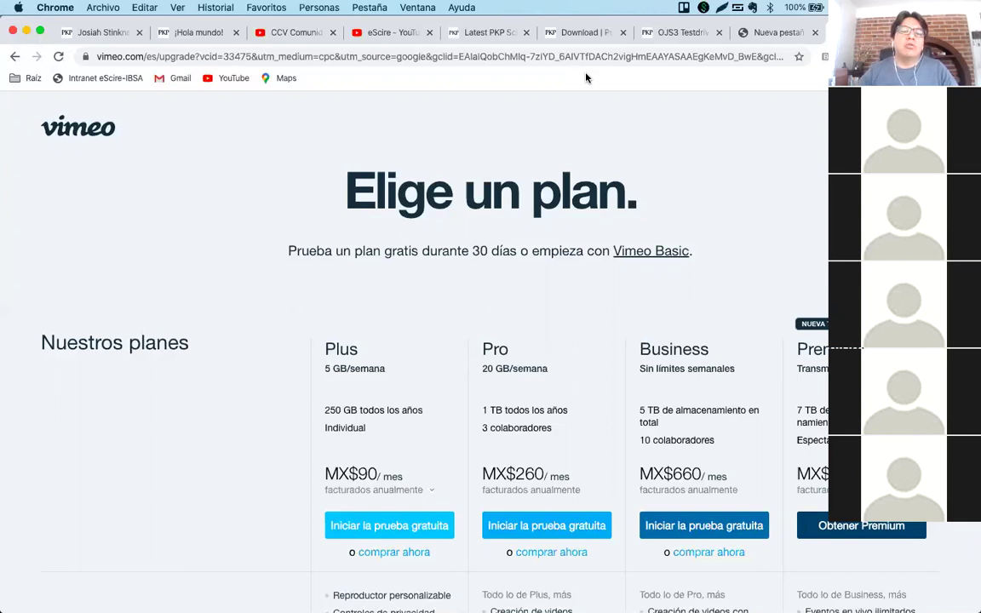
{"action": "left_click", "coordinate": [98, 34]}
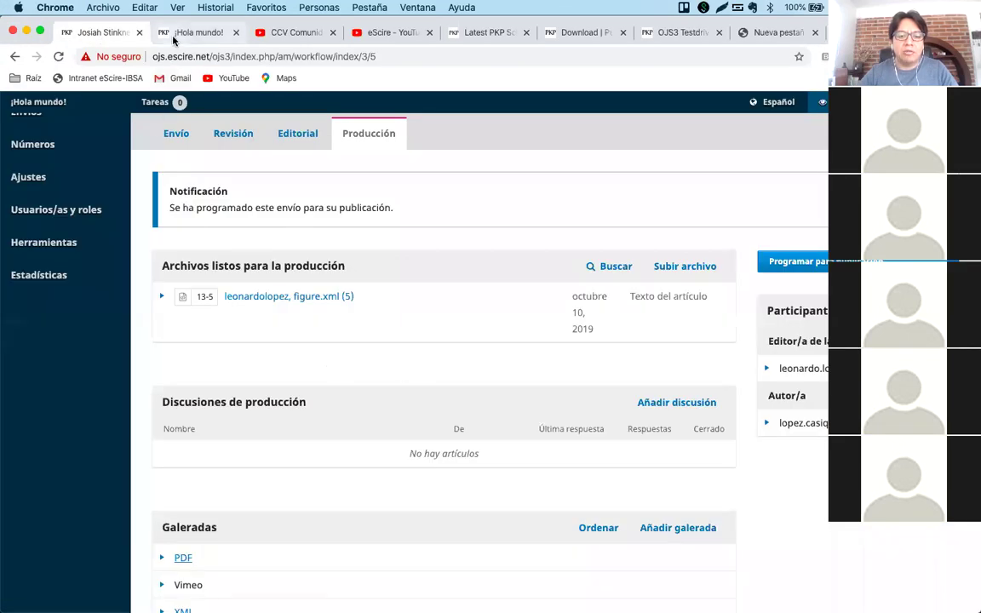
Show Estudios de Asia y África's Tutoriales page and Autor video, then return to ¡Hola mundo!
{"action": "left_click", "coordinate": [173, 37]}
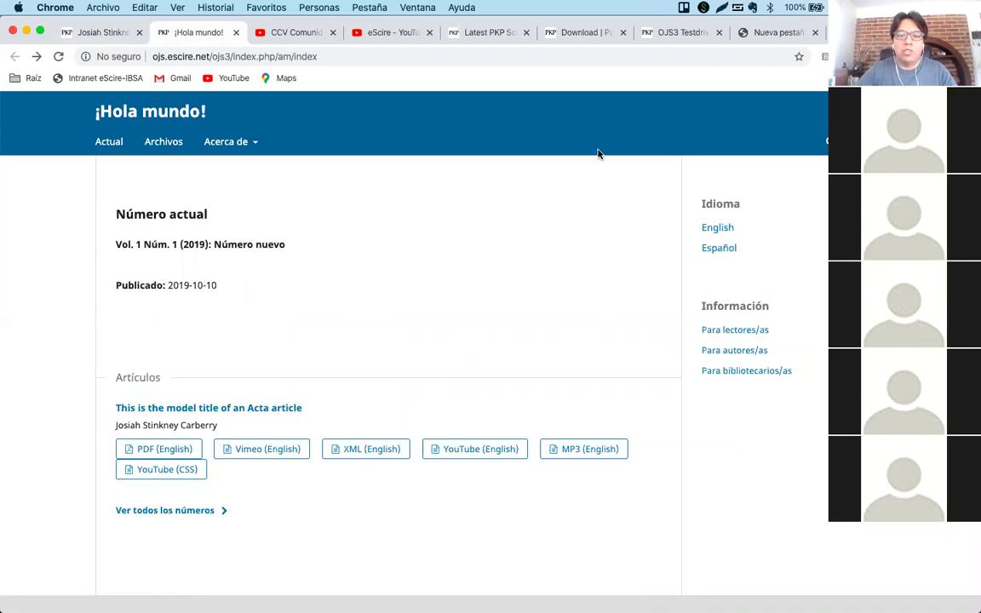
{"action": "key", "text": "super+t"}
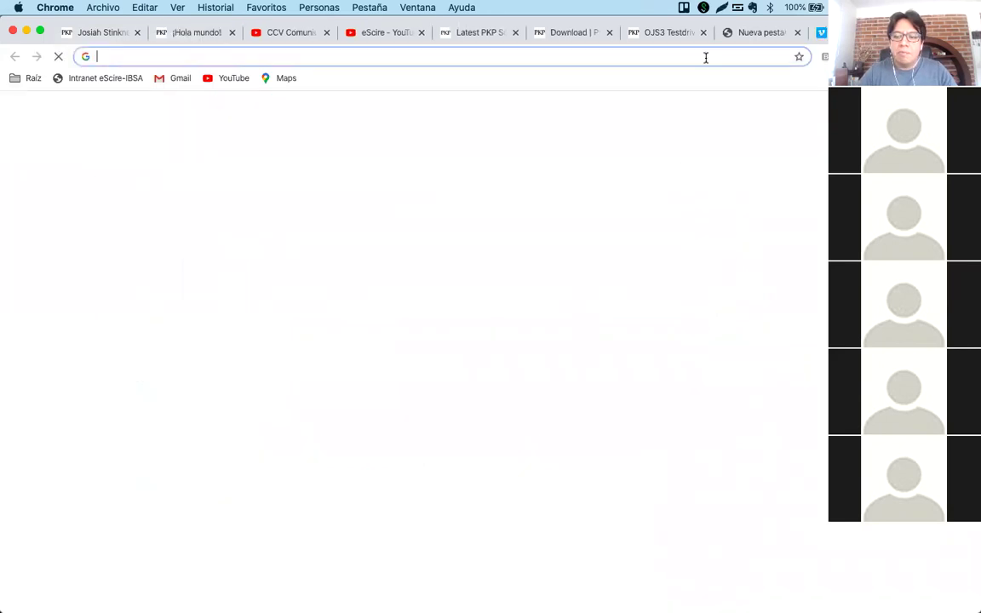
{"action": "type", "text": "estudiosdea"}
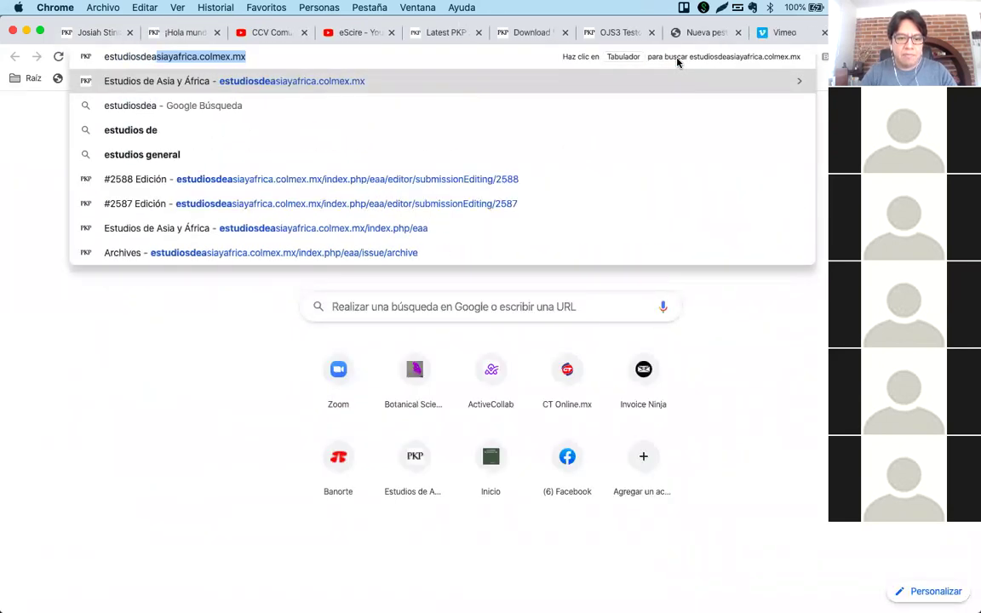
{"action": "key", "text": "Return"}
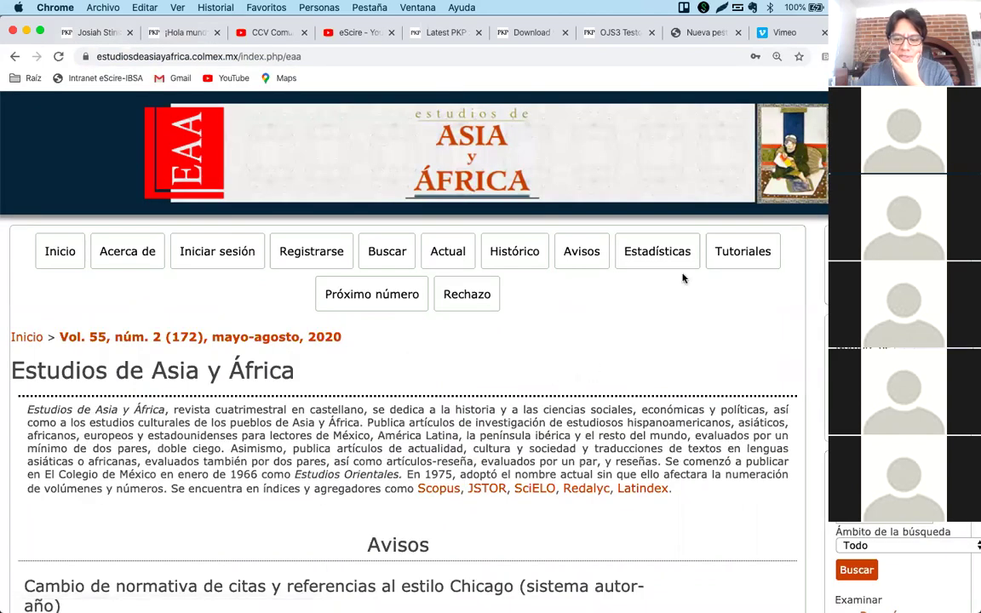
{"action": "left_click", "coordinate": [729, 257]}
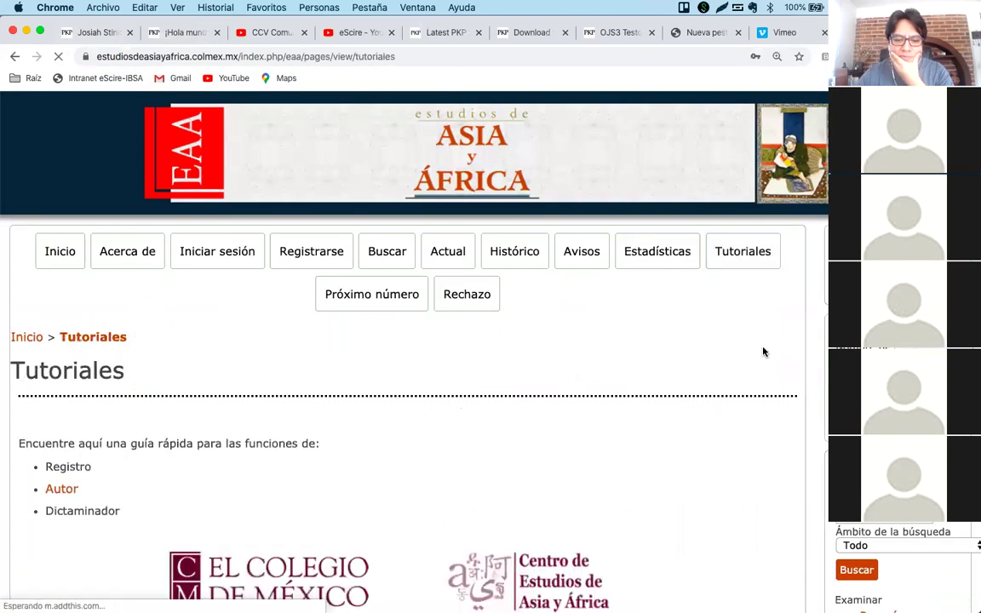
{"action": "scroll", "coordinate": [763, 352], "scroll_direction": "down", "scroll_amount": 5}
{"action": "scroll", "coordinate": [763, 352], "scroll_direction": "up", "scroll_amount": 4}
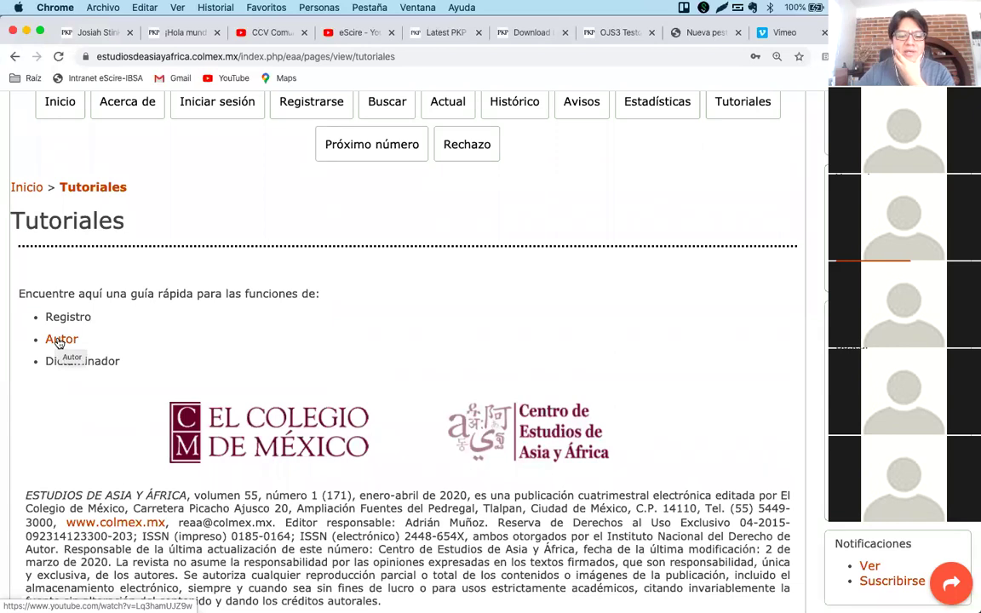
{"action": "left_click", "coordinate": [59, 340]}
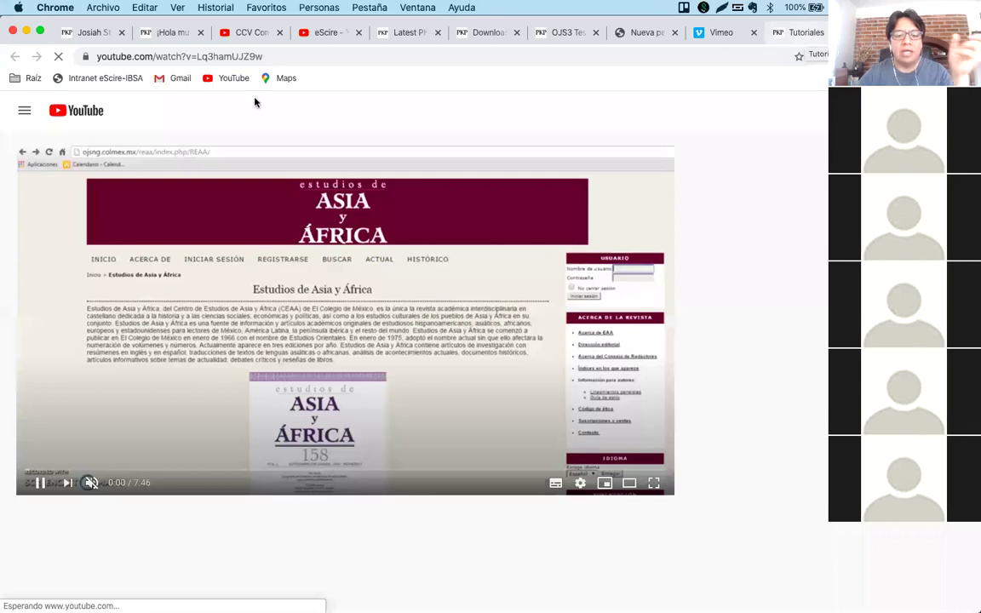
{"action": "left_click", "coordinate": [85, 34]}
{"action": "left_click", "coordinate": [166, 34]}
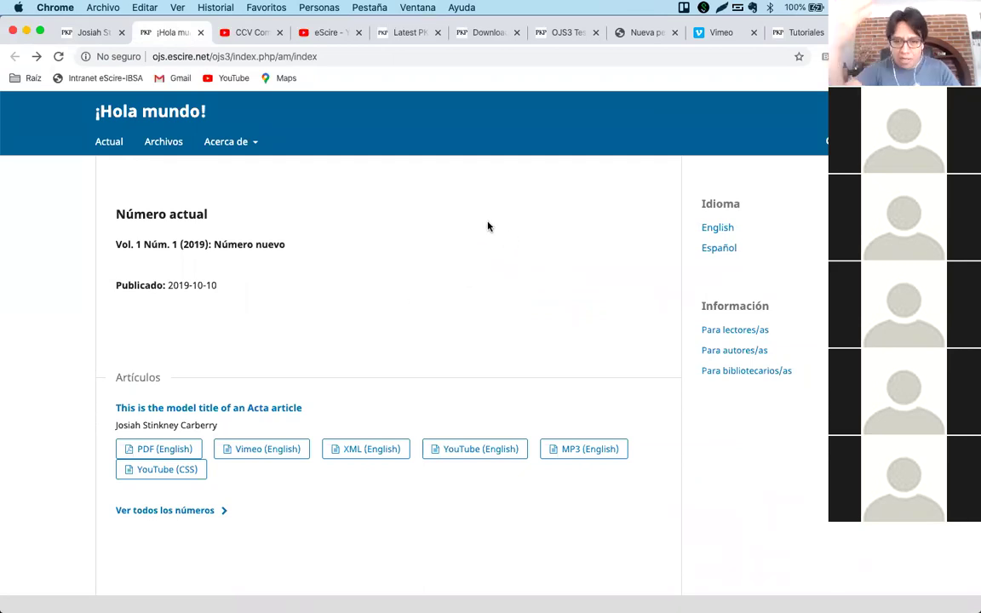
Search 'html embed youtube video' and open W3Schools' HTML YouTube page.
{"action": "key", "text": "super+t"}
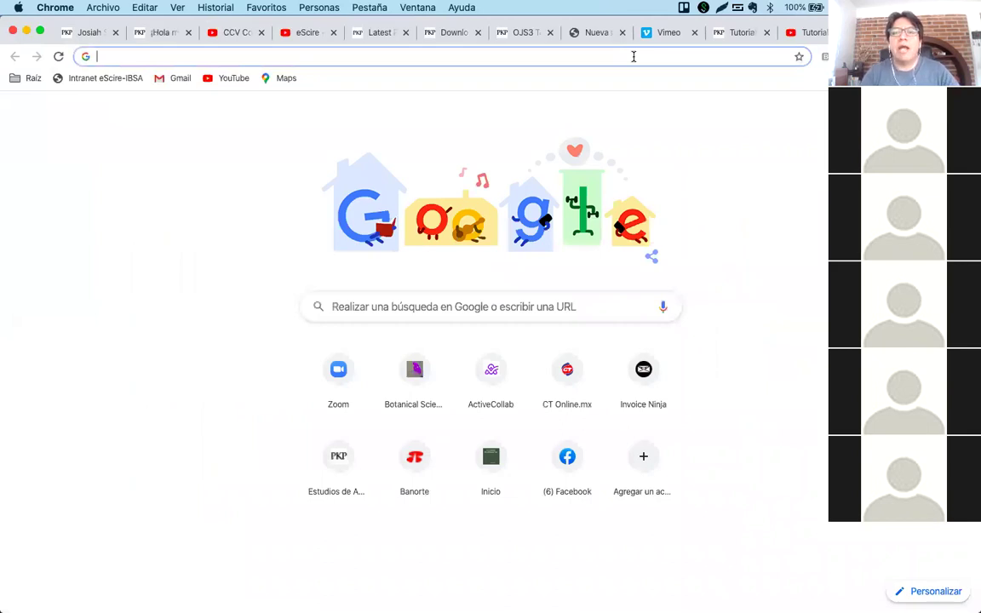
{"action": "type", "text": "html "}
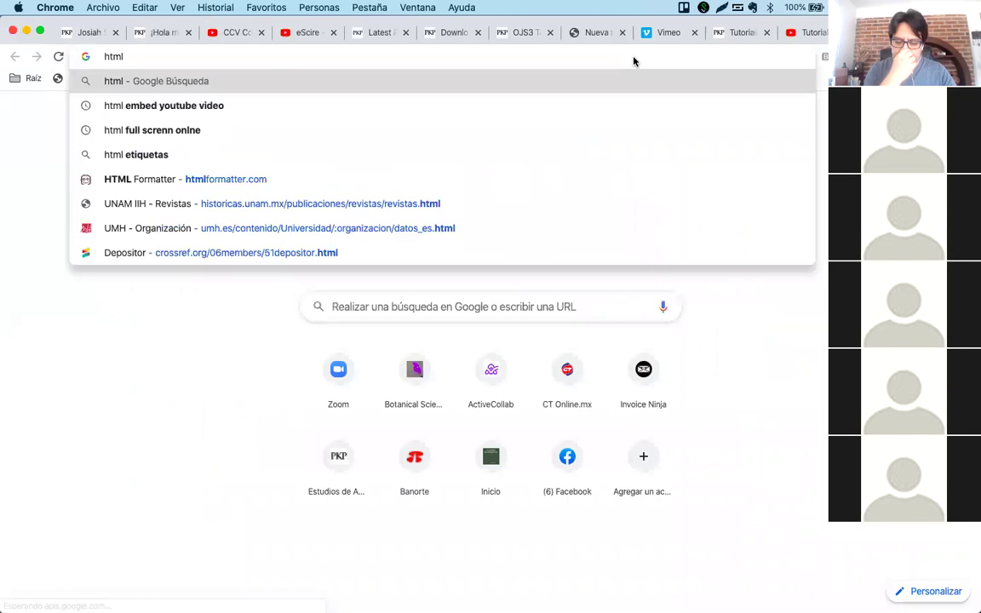
{"action": "type", "text": "emb"}
{"action": "key", "text": "Down"}
{"action": "key", "text": "Down"}
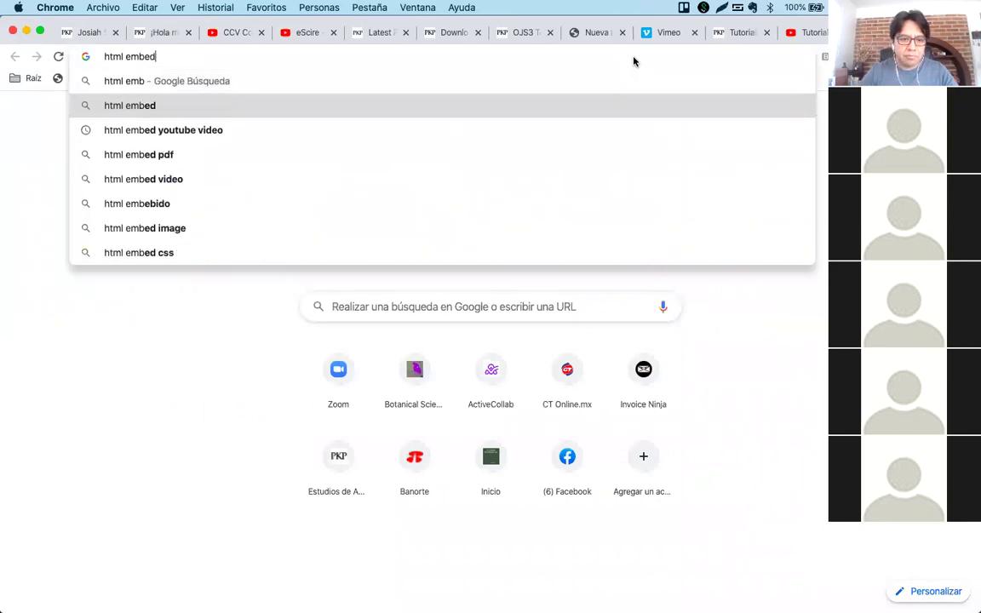
{"action": "key", "text": "Return"}
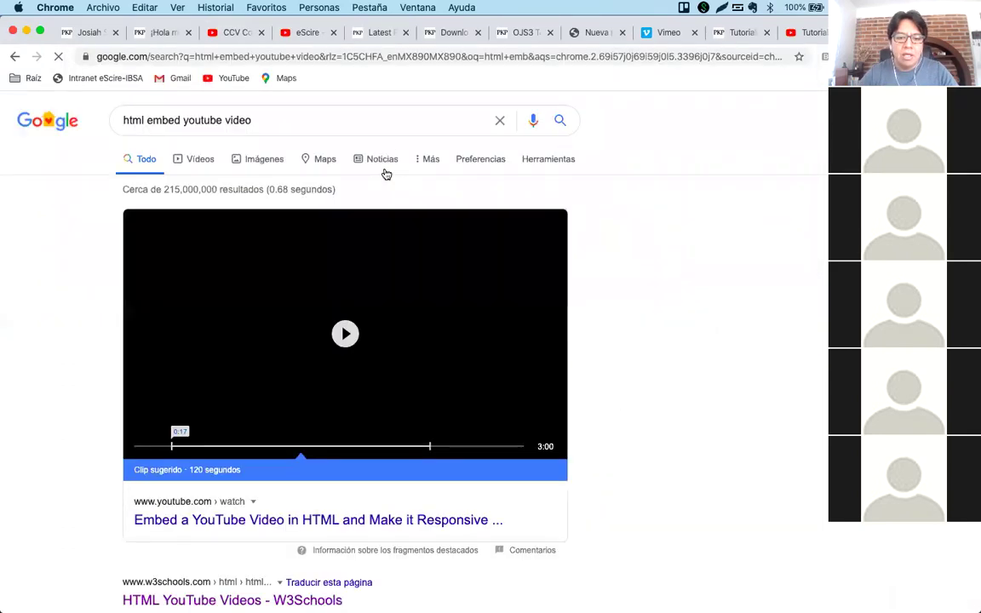
{"action": "scroll", "coordinate": [549, 486], "scroll_direction": "down", "scroll_amount": 5}
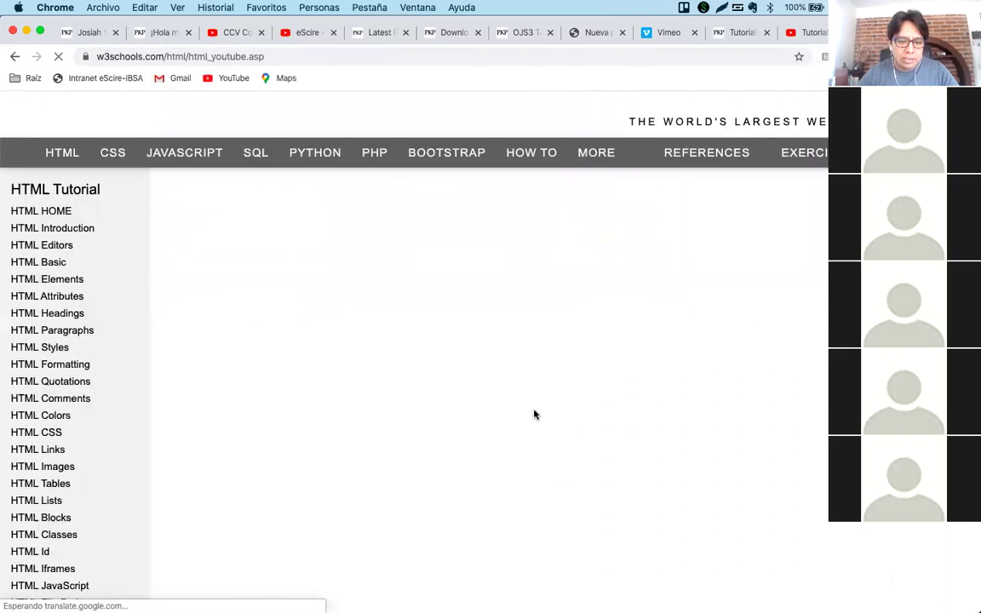
{"action": "scroll", "coordinate": [533, 415], "scroll_direction": "down", "scroll_amount": 3}
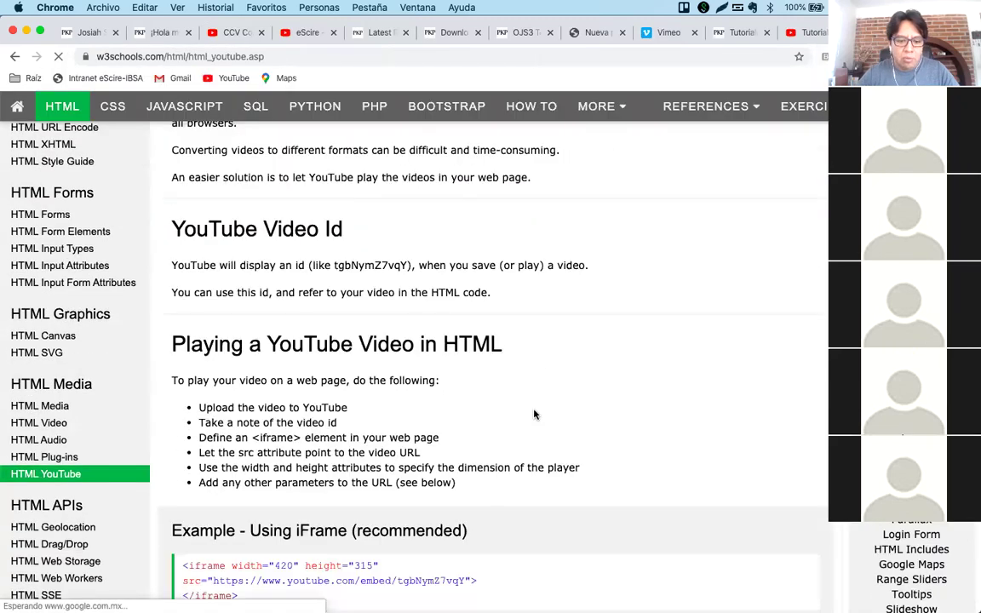
{"action": "left_click", "coordinate": [177, 56]}
{"action": "double_click", "coordinate": [230, 57]}
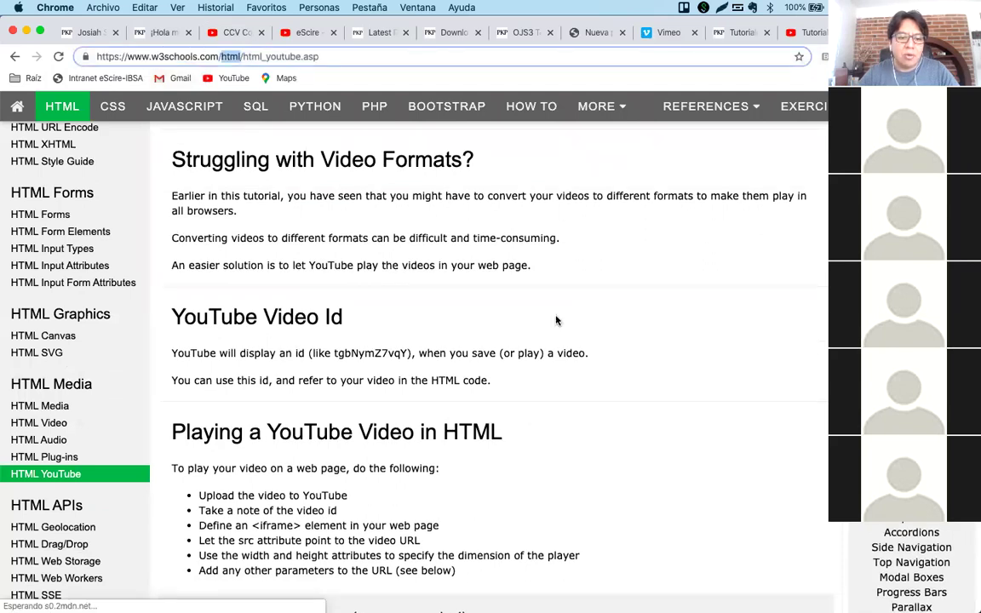
{"action": "left_click", "coordinate": [555, 321]}
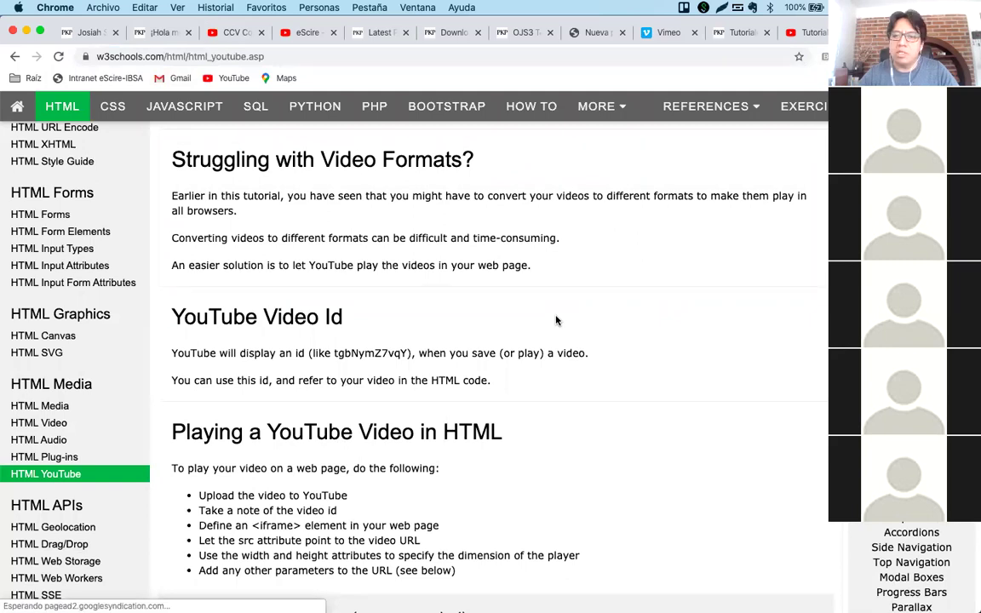
Copy W3Schools' iframe embed example code and return to the OJS production workflow.
{"action": "scroll", "coordinate": [555, 320], "scroll_direction": "down", "scroll_amount": 2}
{"action": "scroll", "coordinate": [555, 320], "scroll_direction": "down", "scroll_amount": 5}
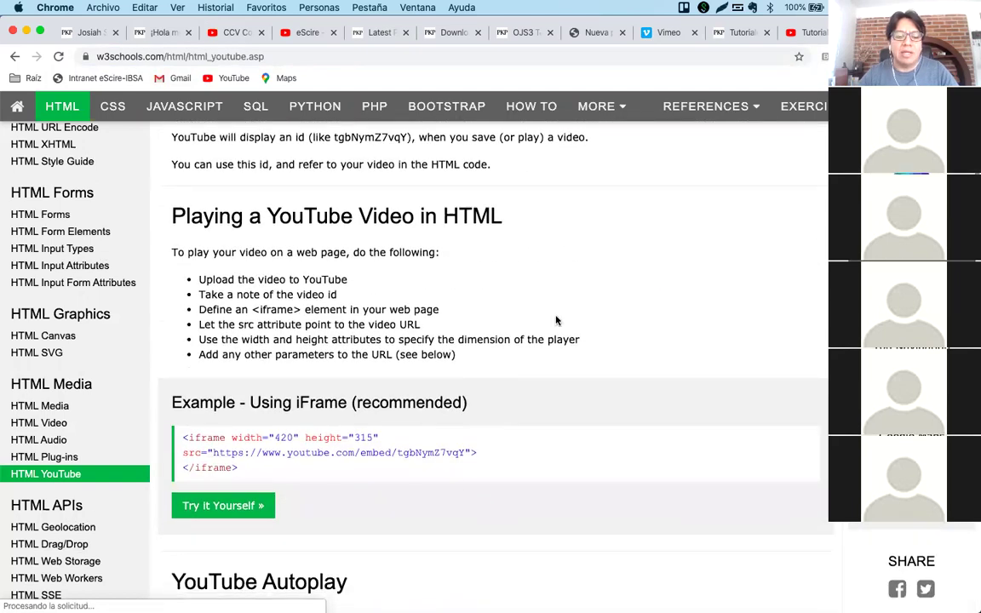
{"action": "triple_click", "coordinate": [220, 372]}
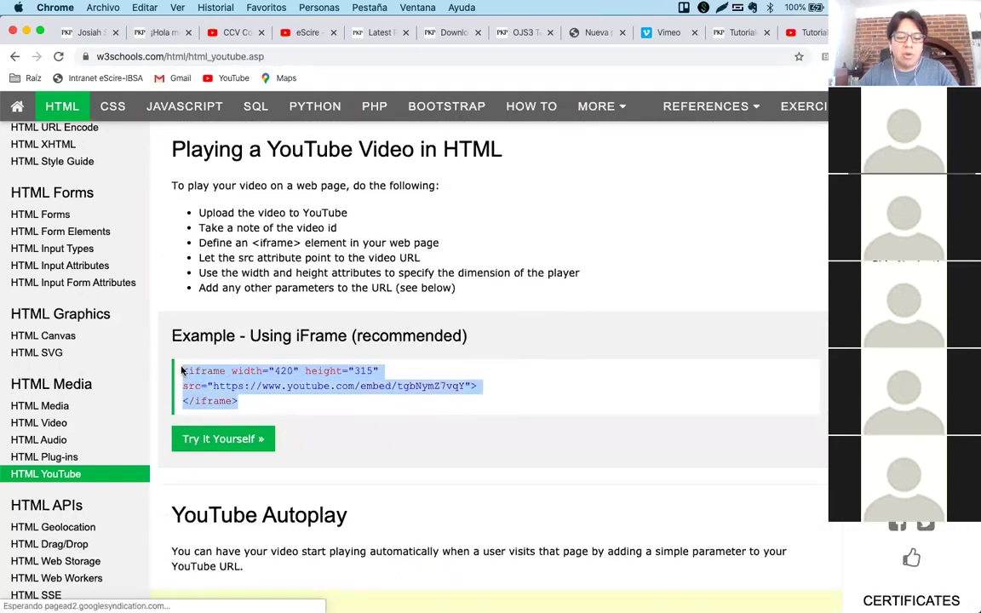
{"action": "right_click", "coordinate": [222, 372]}
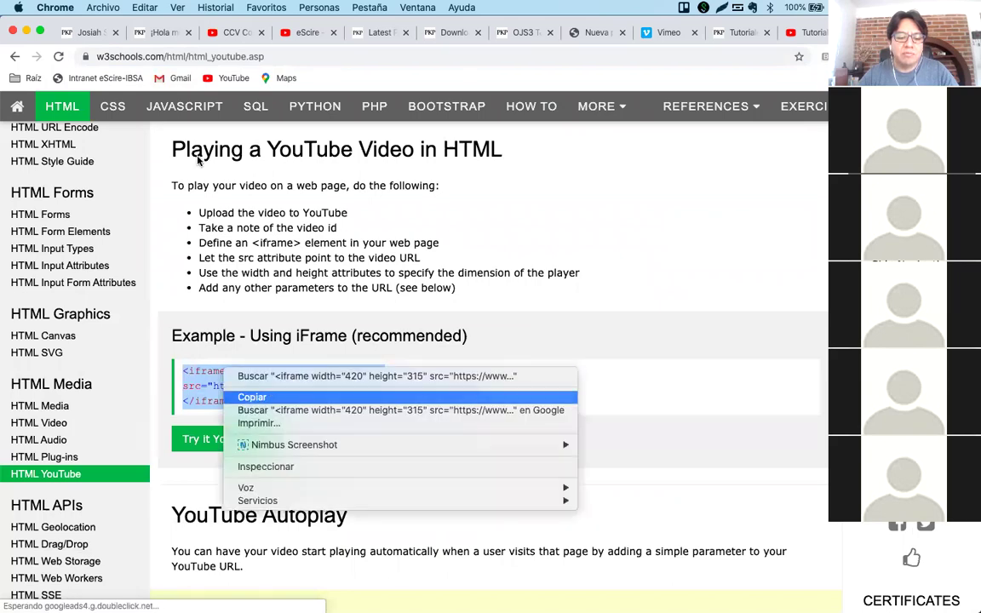
{"action": "left_click", "coordinate": [246, 397]}
{"action": "left_click", "coordinate": [81, 34]}
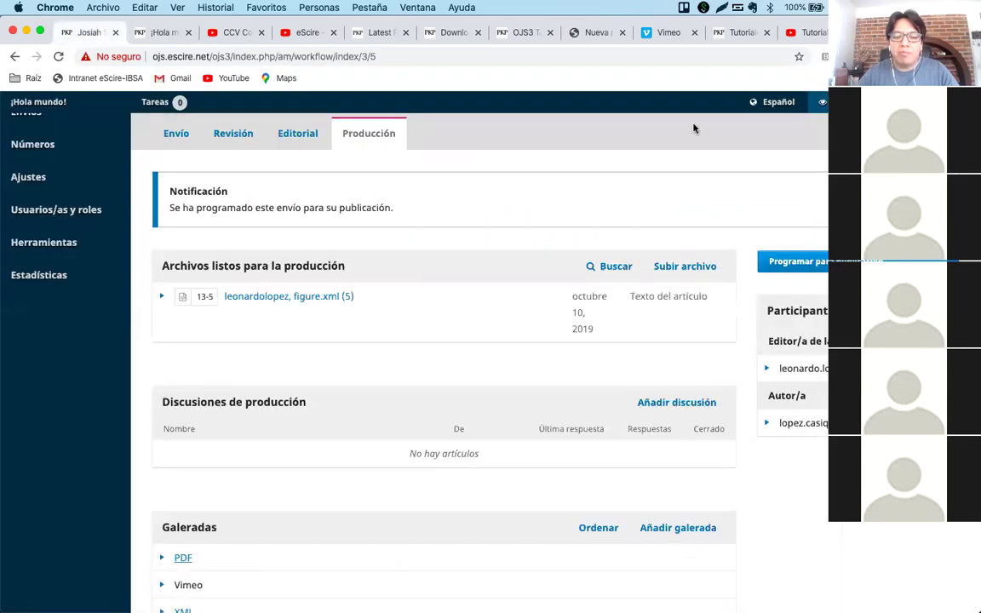
Go to the Website settings and browse the installed Plugins list.
{"action": "mouse_move", "coordinate": [56, 179]}
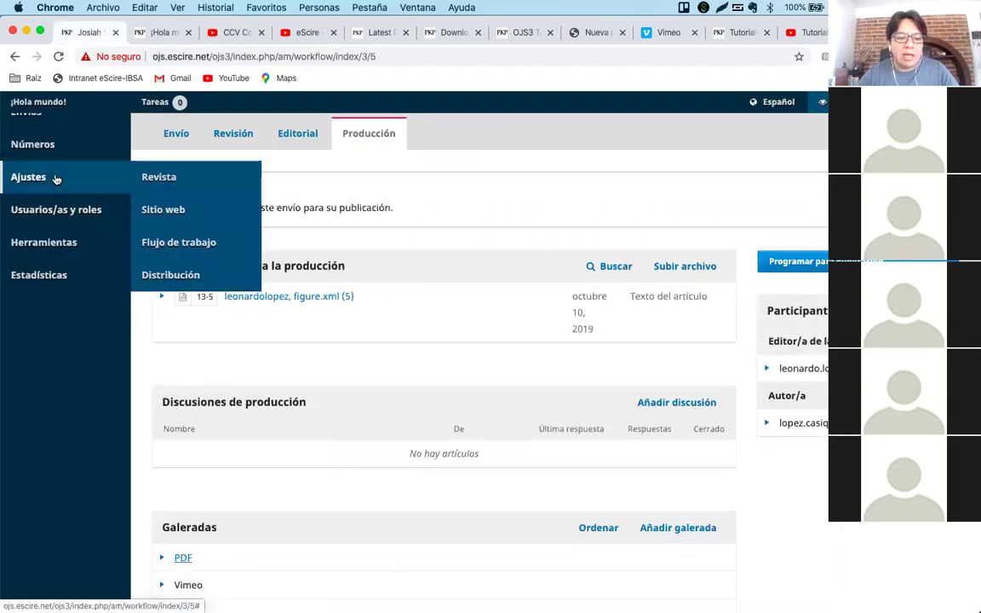
{"action": "left_click", "coordinate": [162, 209]}
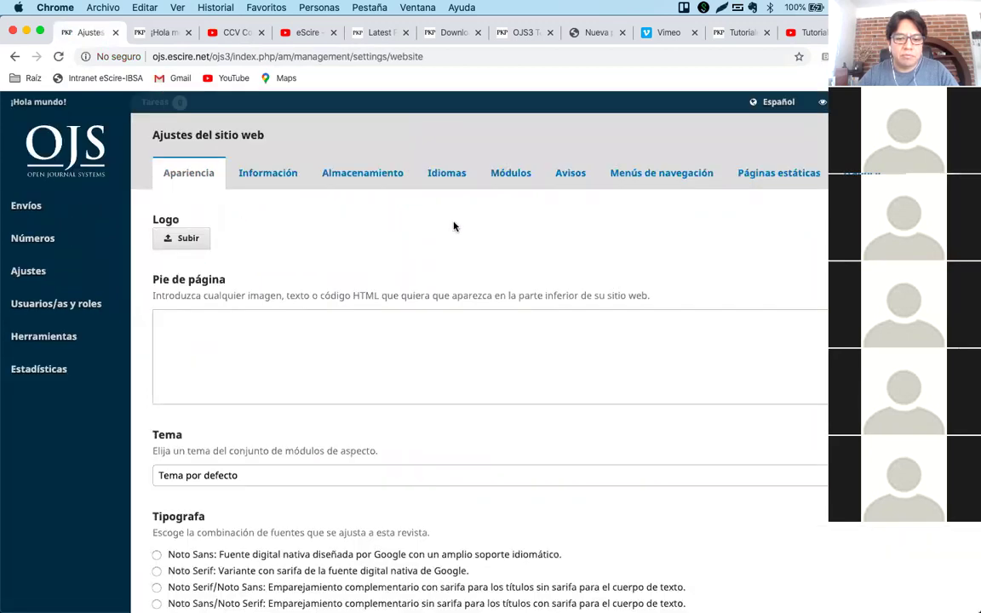
{"action": "left_click", "coordinate": [505, 179]}
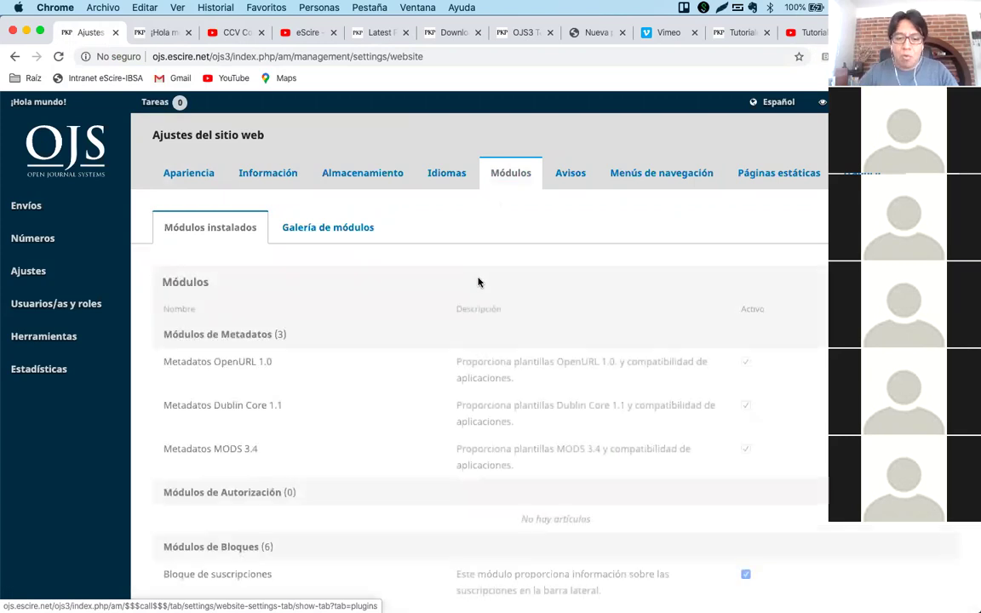
{"action": "scroll", "coordinate": [273, 434], "scroll_direction": "down", "scroll_amount": 3}
{"action": "scroll", "coordinate": [272, 434], "scroll_direction": "down", "scroll_amount": 5}
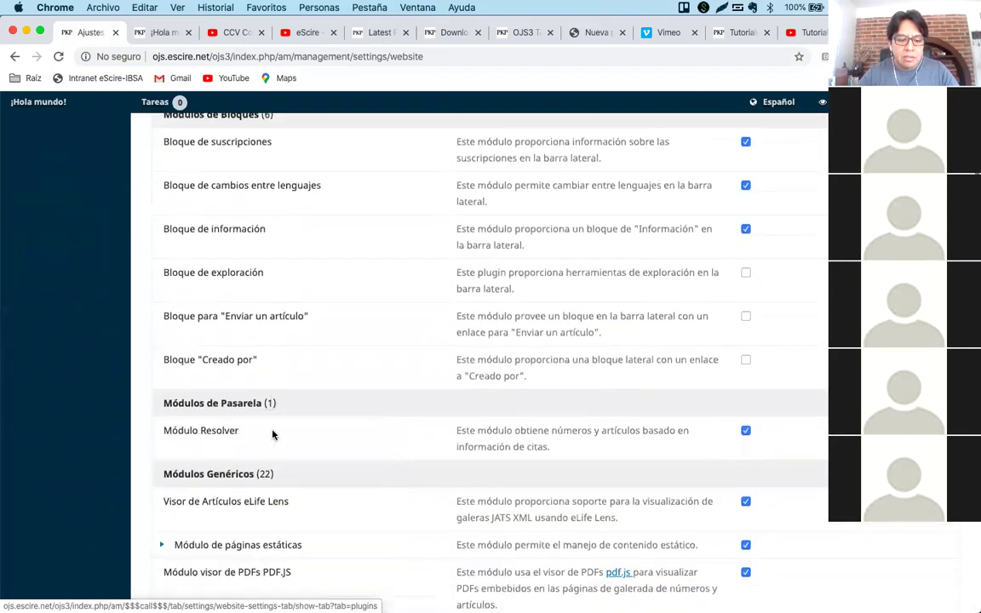
{"action": "scroll", "coordinate": [273, 430], "scroll_direction": "down", "scroll_amount": 4}
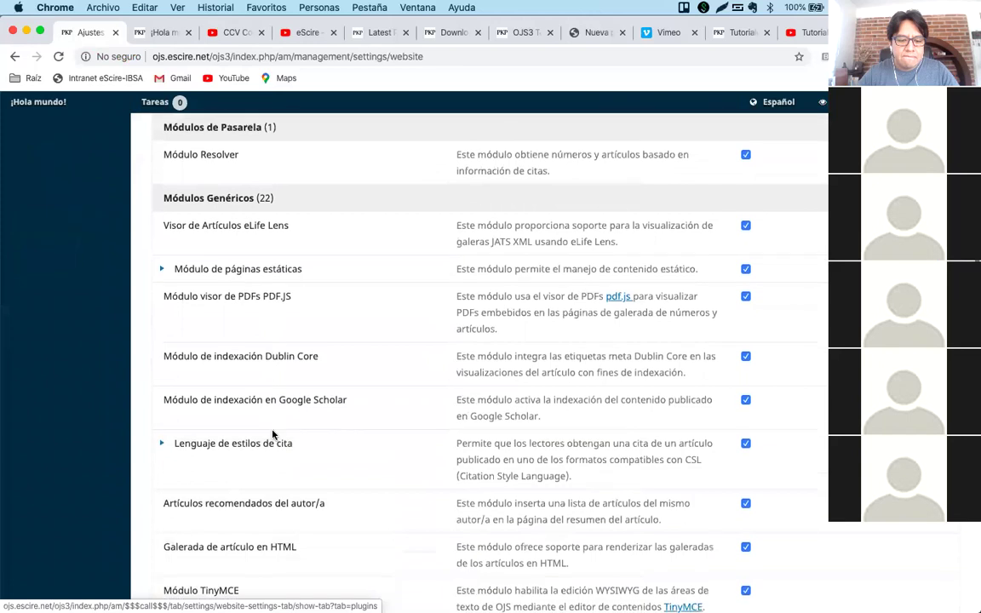
{"action": "scroll", "coordinate": [272, 434], "scroll_direction": "down", "scroll_amount": 4}
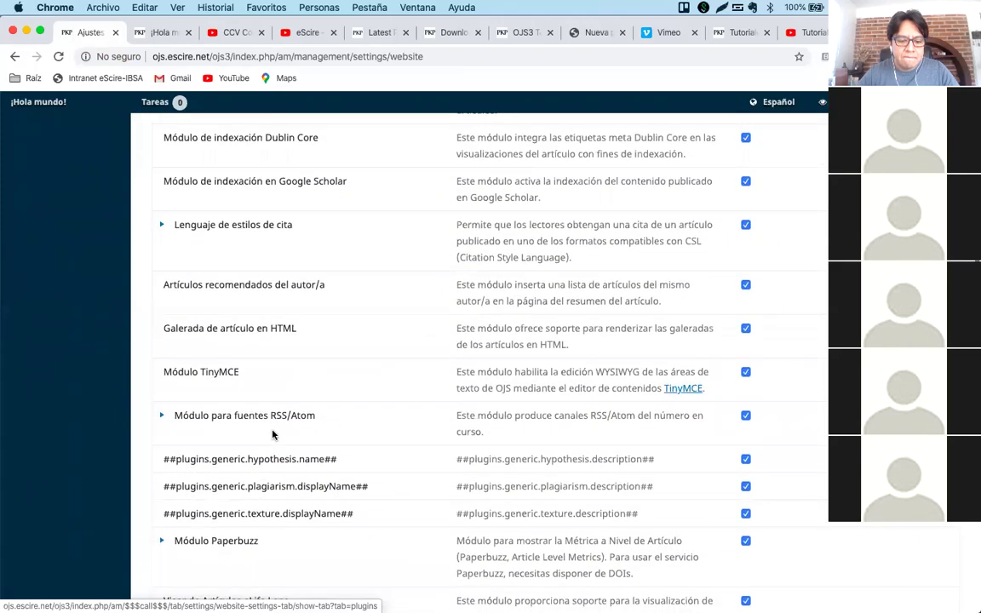
{"action": "scroll", "coordinate": [273, 434], "scroll_direction": "down", "scroll_amount": 4}
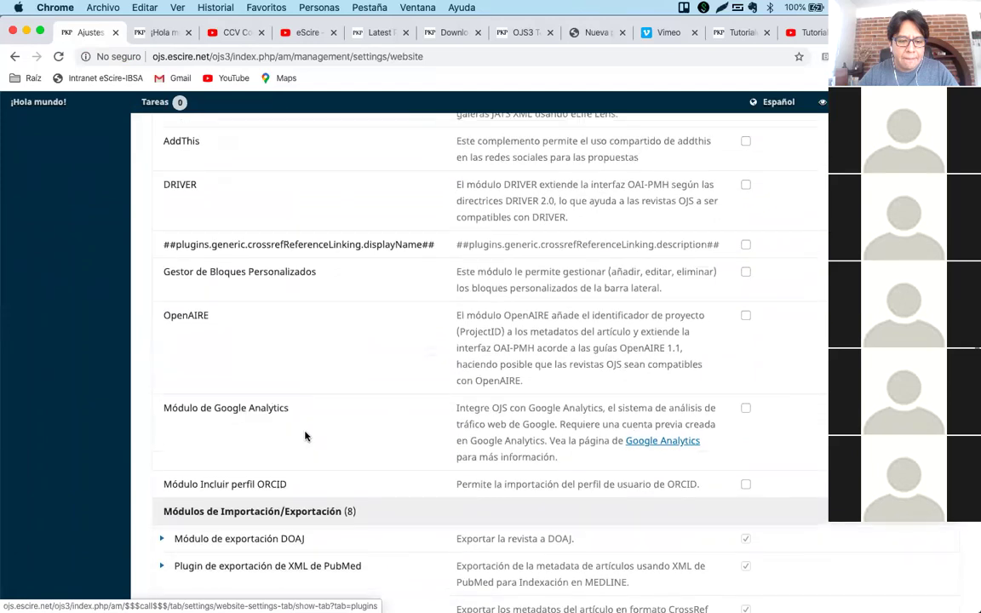
{"action": "scroll", "coordinate": [304, 436], "scroll_direction": "up", "scroll_amount": 3}
Find the Módulo de páginas estáticas via 'estát' and open the Añadir página estática form.
{"action": "key", "text": "super+f"}
{"action": "type", "text": "est"}
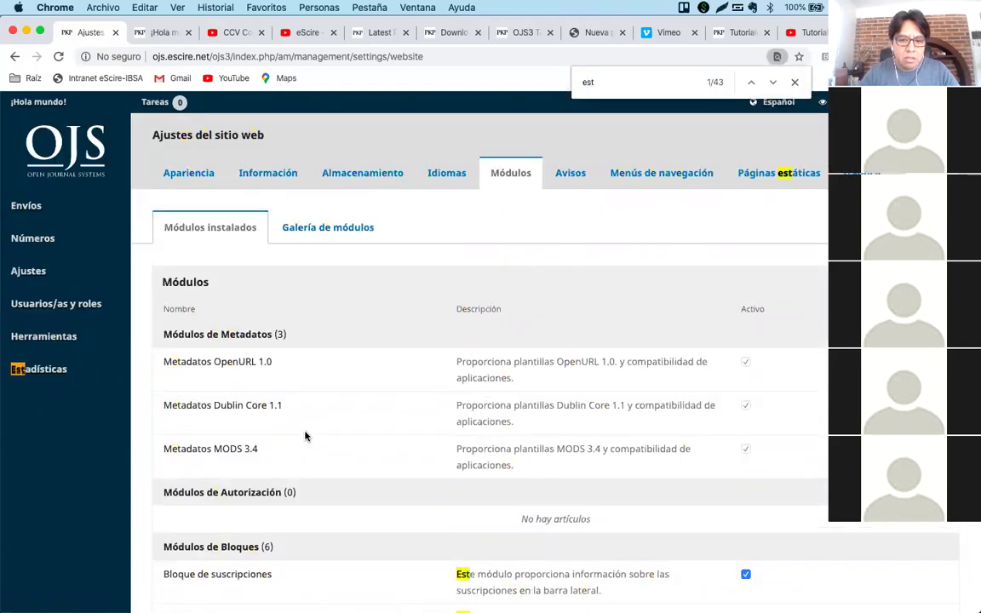
{"action": "type", "text": "át"}
{"action": "key", "text": "Return"}
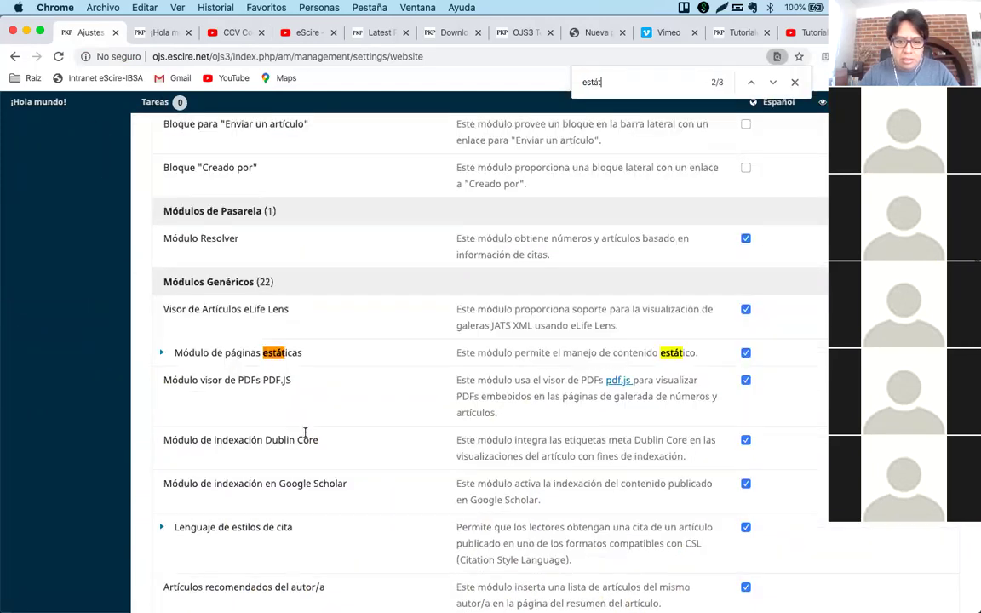
{"action": "left_click", "coordinate": [162, 354]}
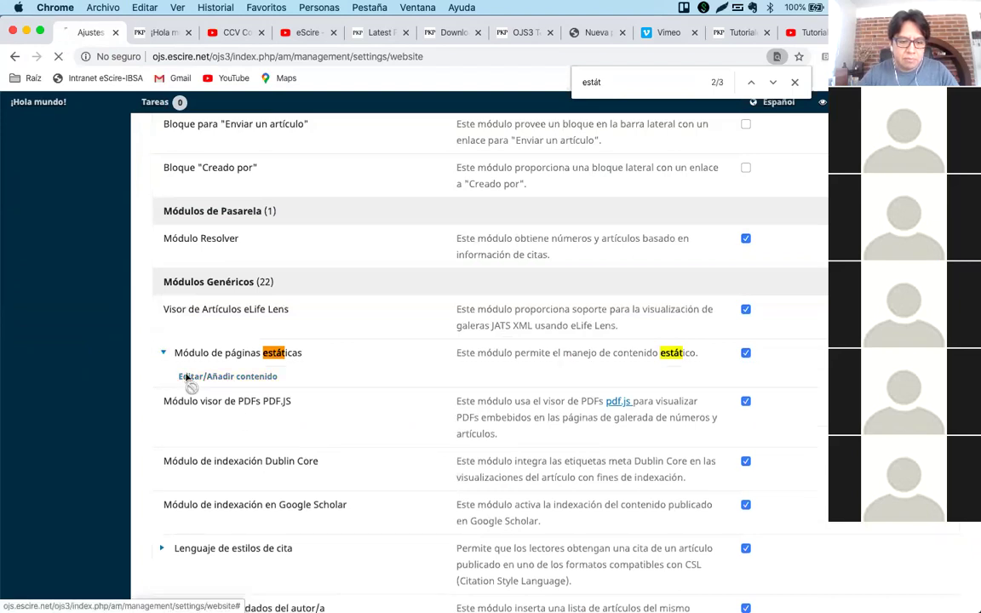
{"action": "left_click", "coordinate": [192, 378]}
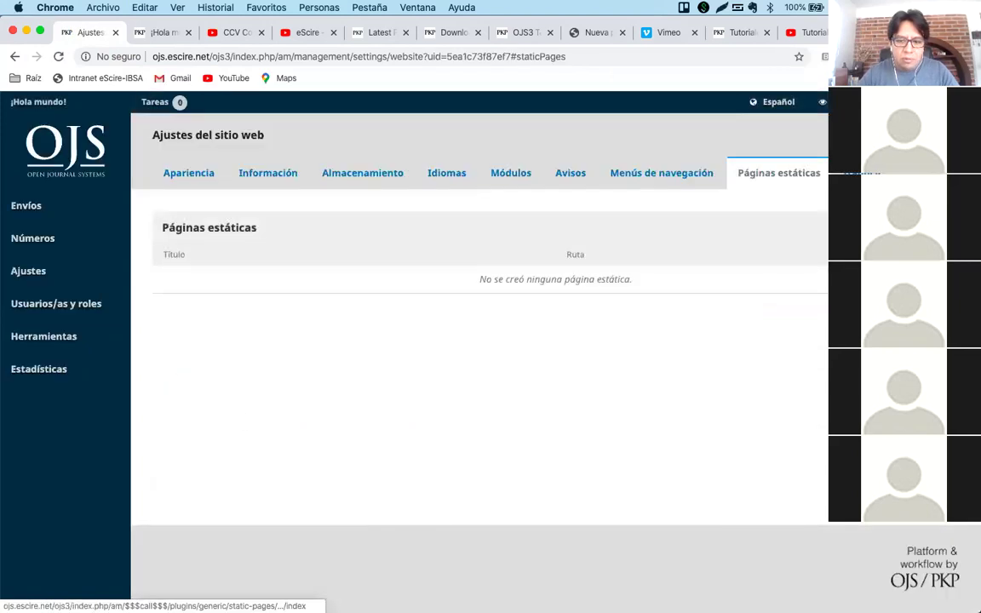
{"action": "left_click", "coordinate": [885, 228]}
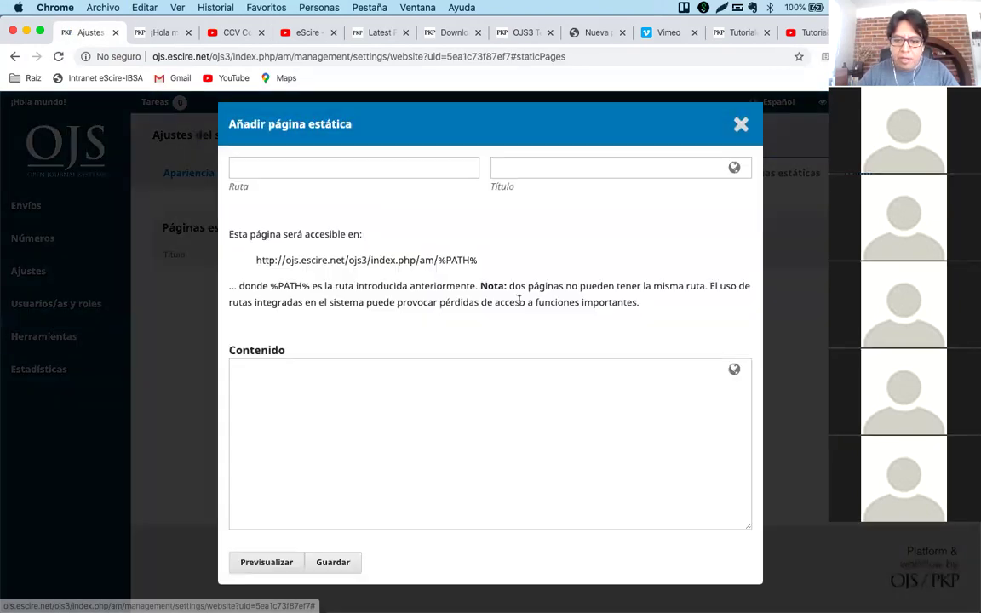
Enter path guias, title Guías (English 'Guides') and content 'Ejemplo de CSS en OJS 2'.
{"action": "left_click", "coordinate": [317, 167]}
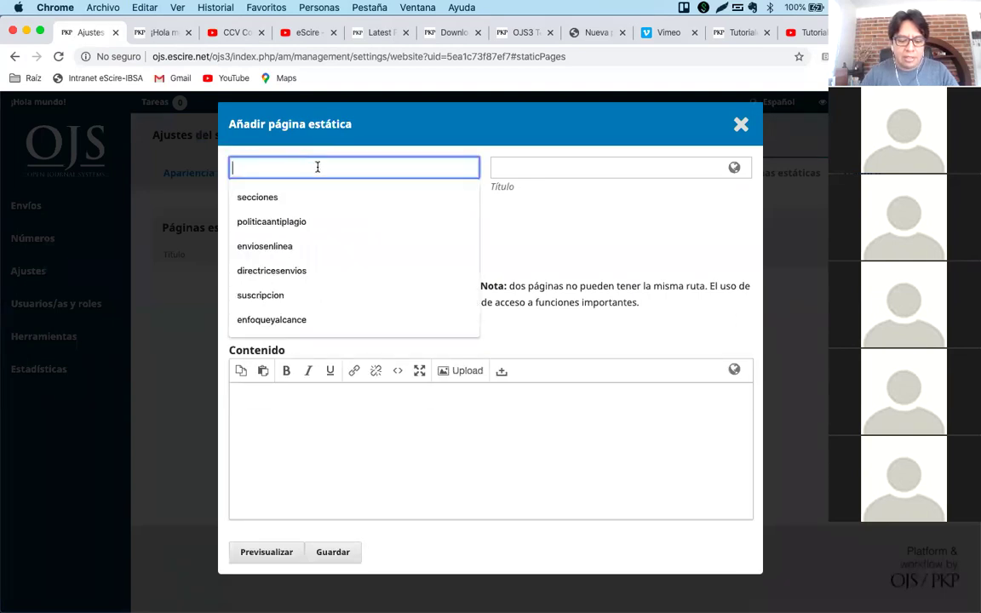
{"action": "type", "text": "guias"}
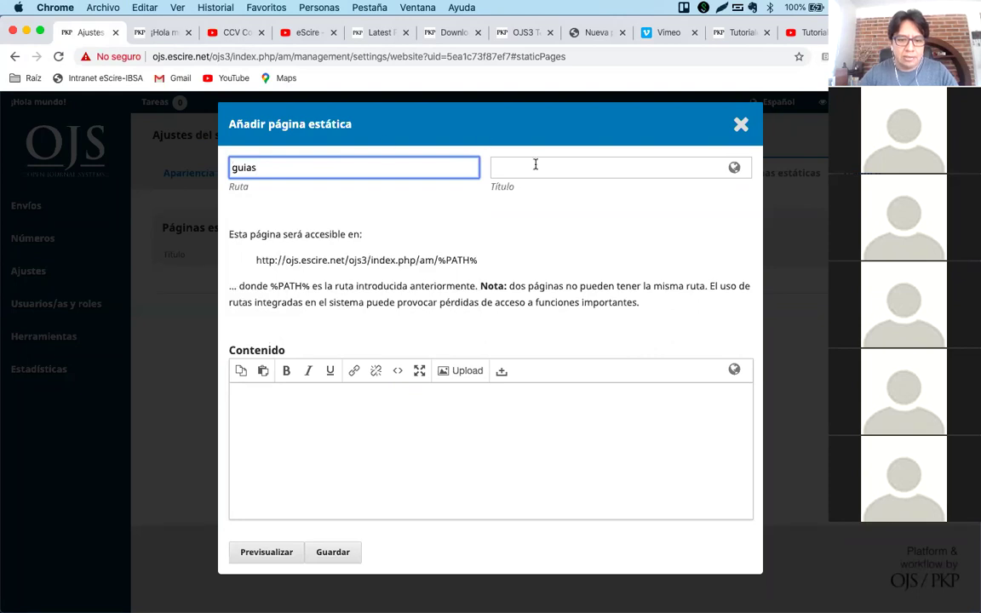
{"action": "left_click", "coordinate": [535, 165]}
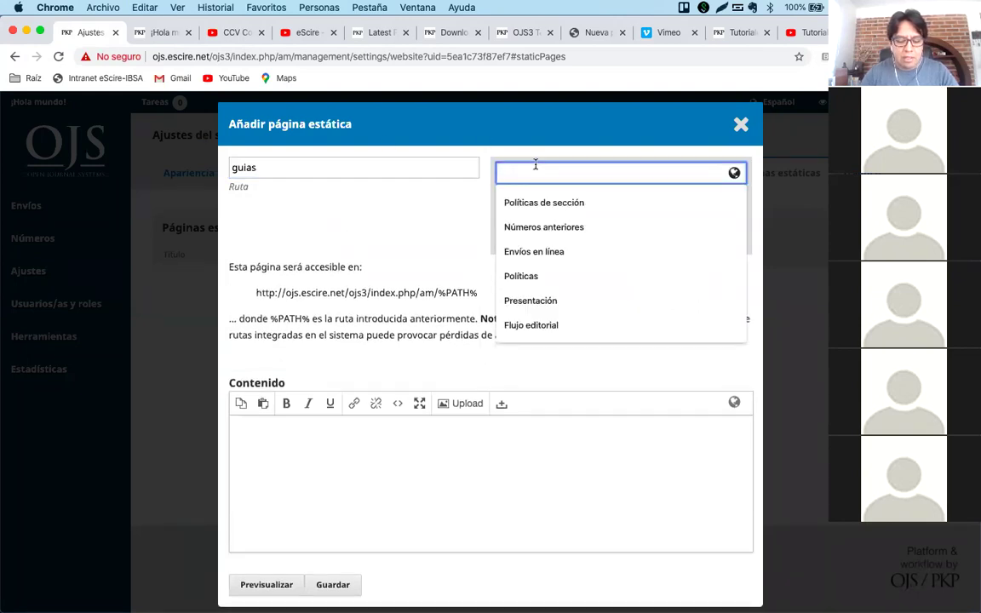
{"action": "type", "text": "Guías"}
{"action": "left_click", "coordinate": [592, 162]}
{"action": "left_click", "coordinate": [593, 162]}
{"action": "key", "text": "Tab"}
{"action": "type", "text": "G"}
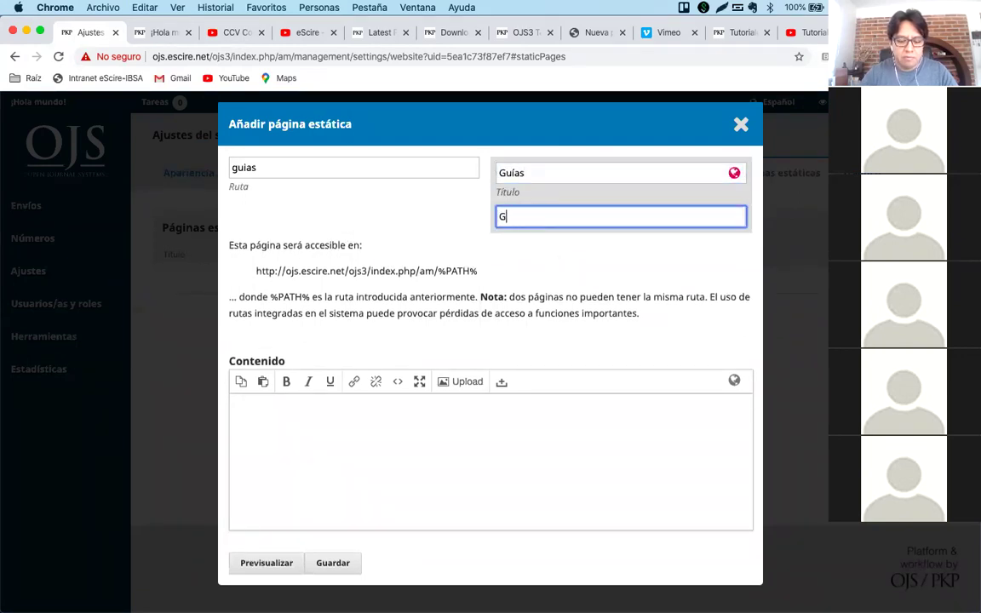
{"action": "type", "text": "uides"}
{"action": "left_click", "coordinate": [395, 451]}
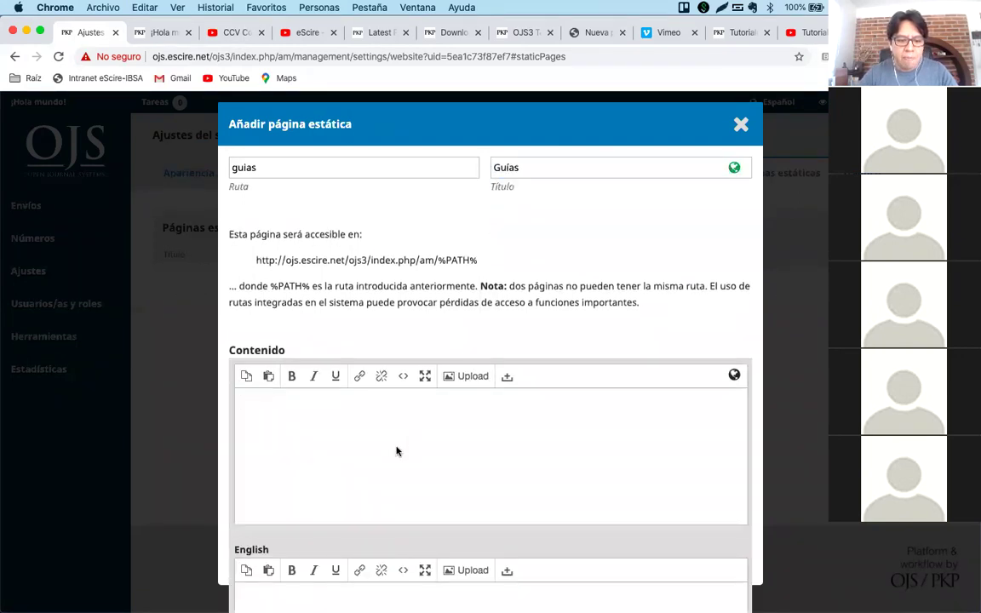
{"action": "type", "text": "Ejem"}
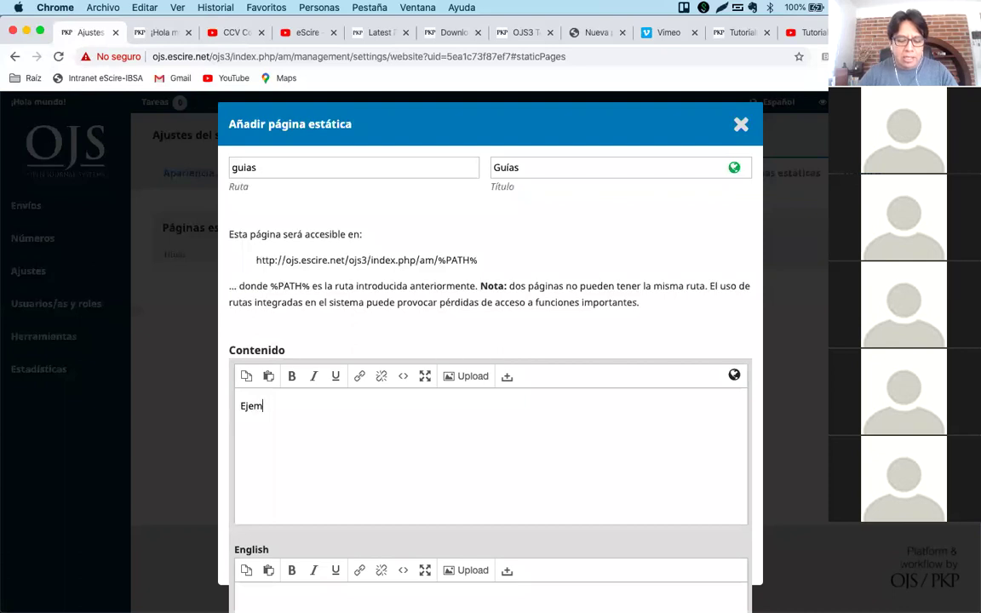
{"action": "type", "text": "plo de CSS en OJS 2"}
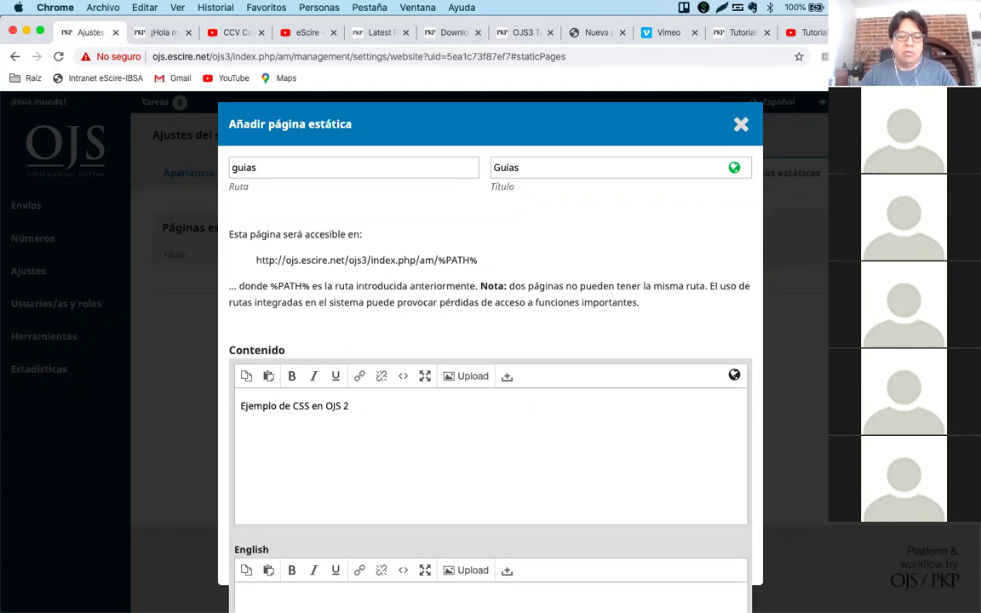
{"action": "left_click", "coordinate": [403, 376]}
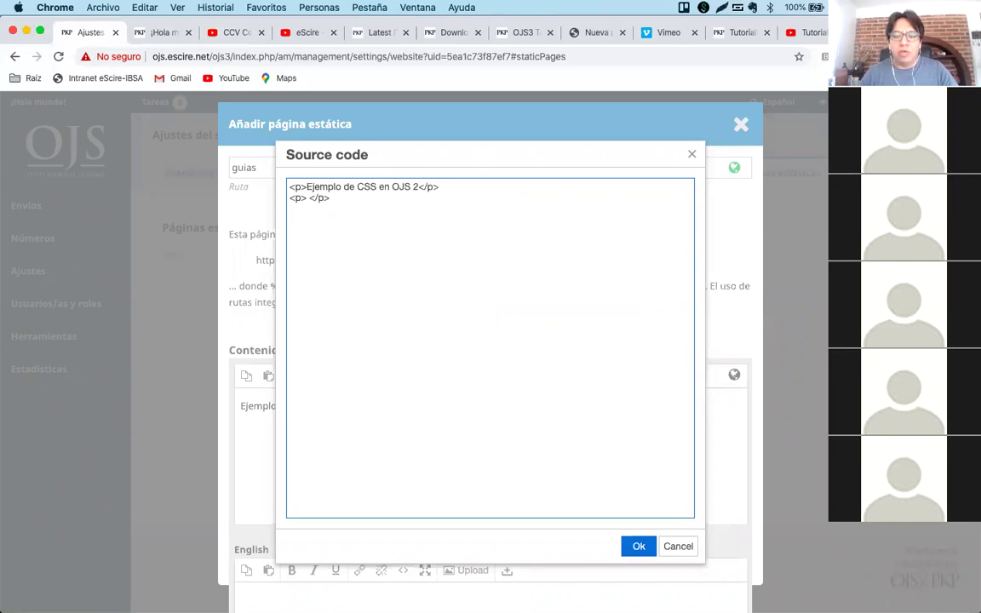
Paste the copied W3Schools iframe code on a new line below the text in the source.
{"action": "left_click", "coordinate": [672, 545]}
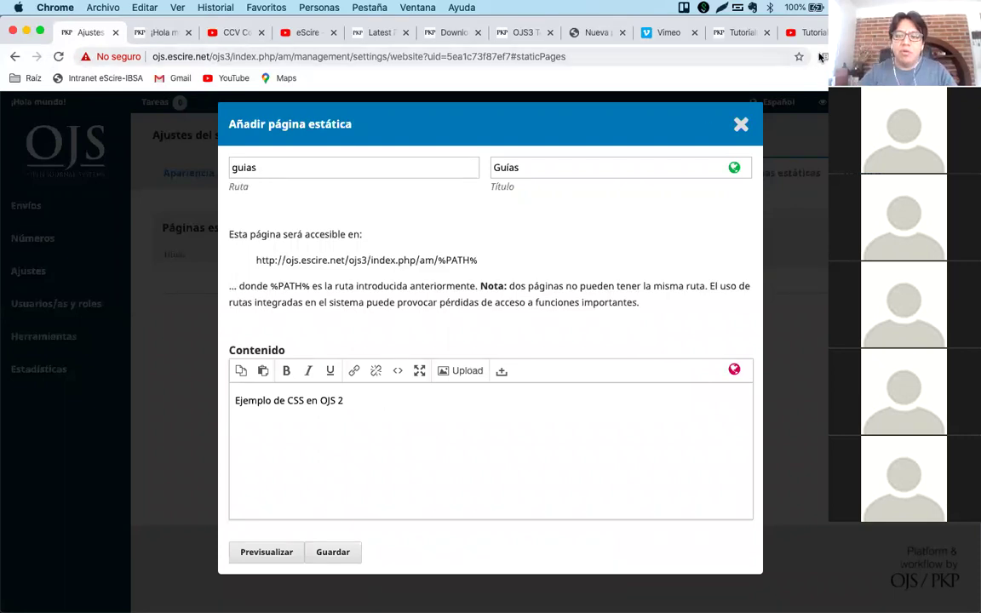
{"action": "left_click", "coordinate": [885, 32]}
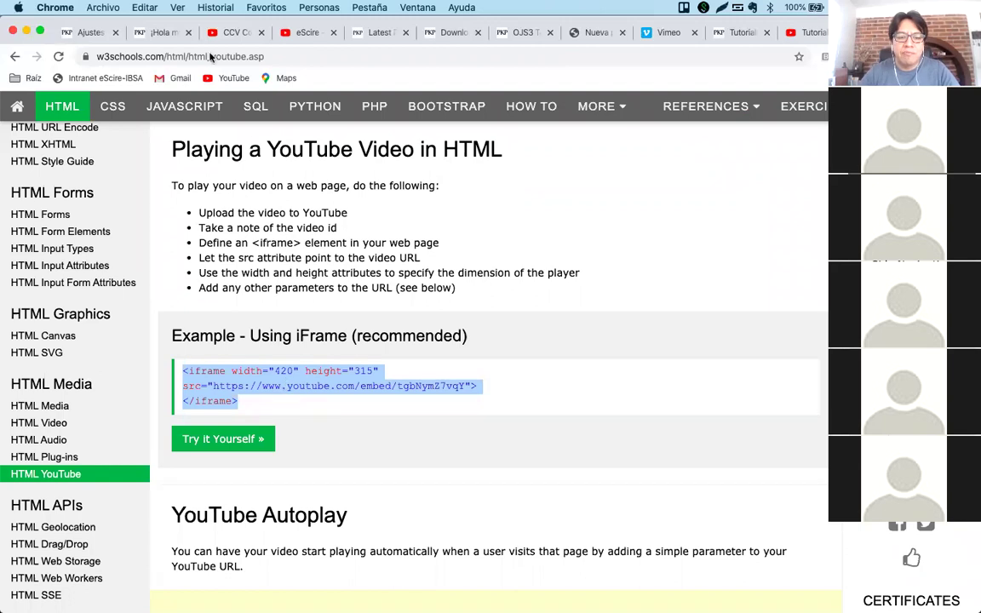
{"action": "left_click", "coordinate": [147, 32]}
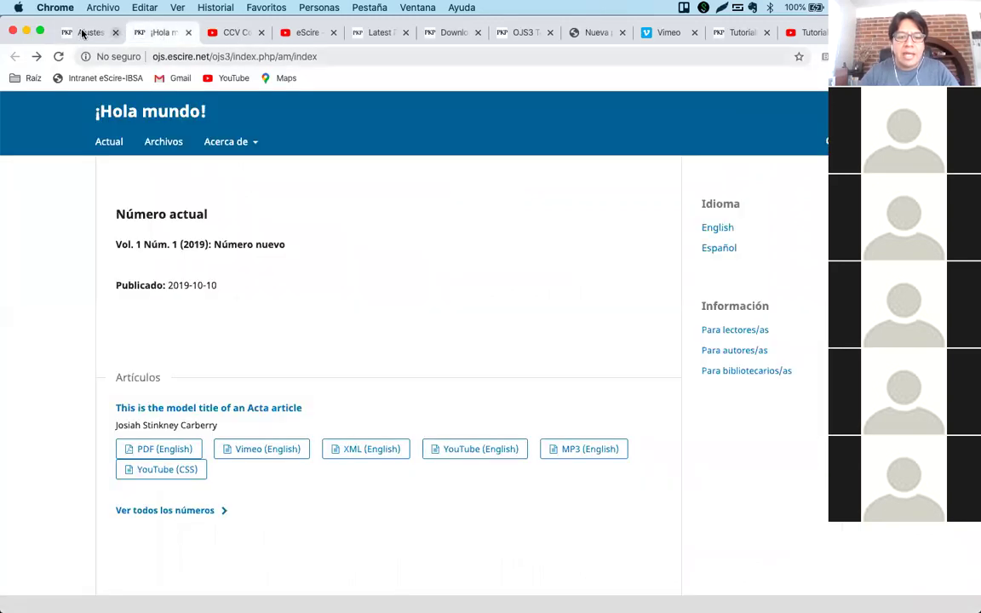
{"action": "left_click", "coordinate": [88, 32]}
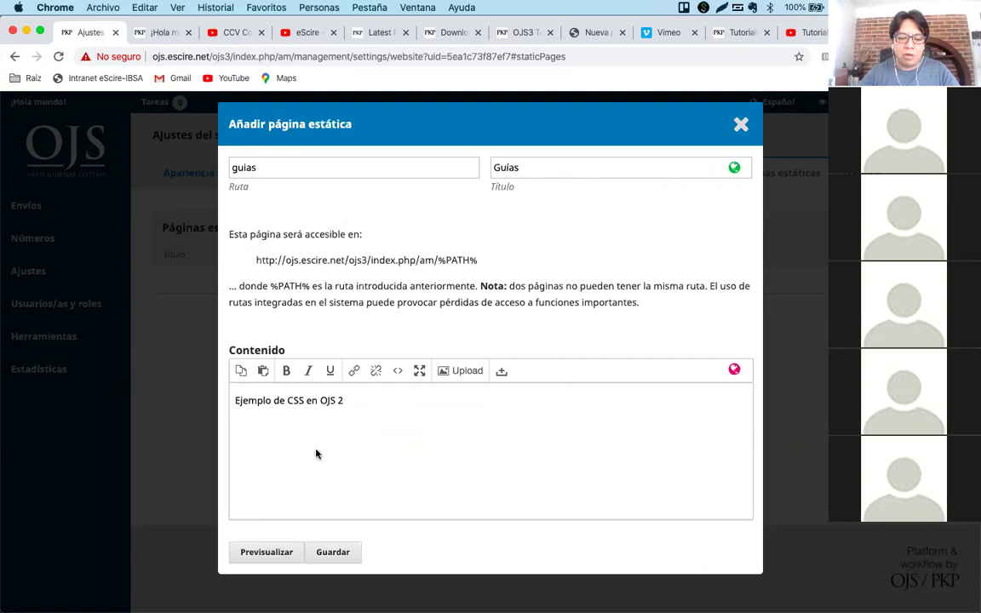
{"action": "left_click", "coordinate": [397, 372]}
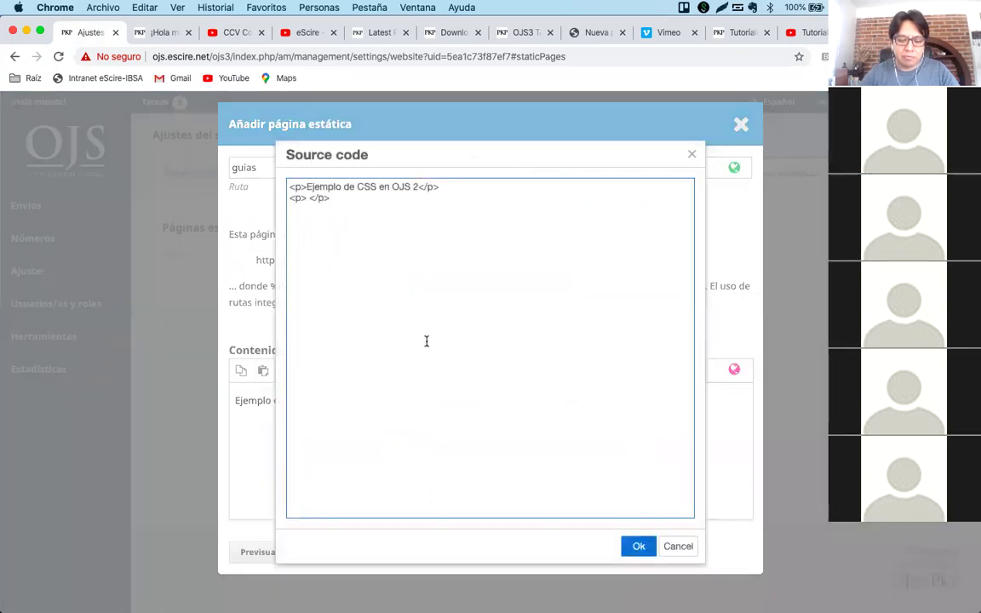
{"action": "key", "text": "Return"}
{"action": "type", "text": "<iframe width=\"420\" height=\"315\" src=\"https://www.youtube.com/embed/tgbNymZ7vqY\"> </iframe>"}
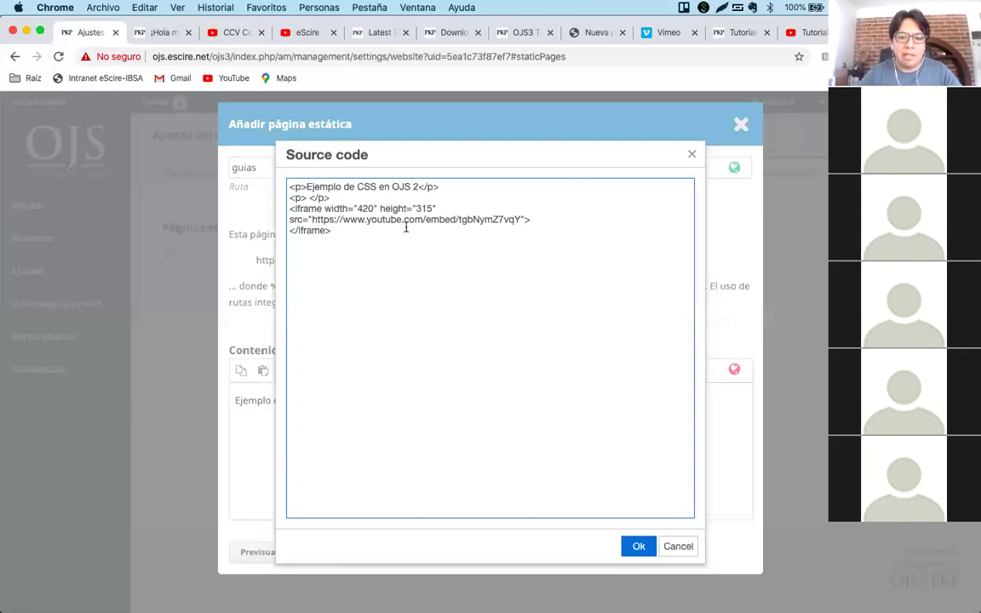
Copy the URL of the channel's OJS 2 - CSS YouTube video.
{"action": "left_click", "coordinate": [232, 33]}
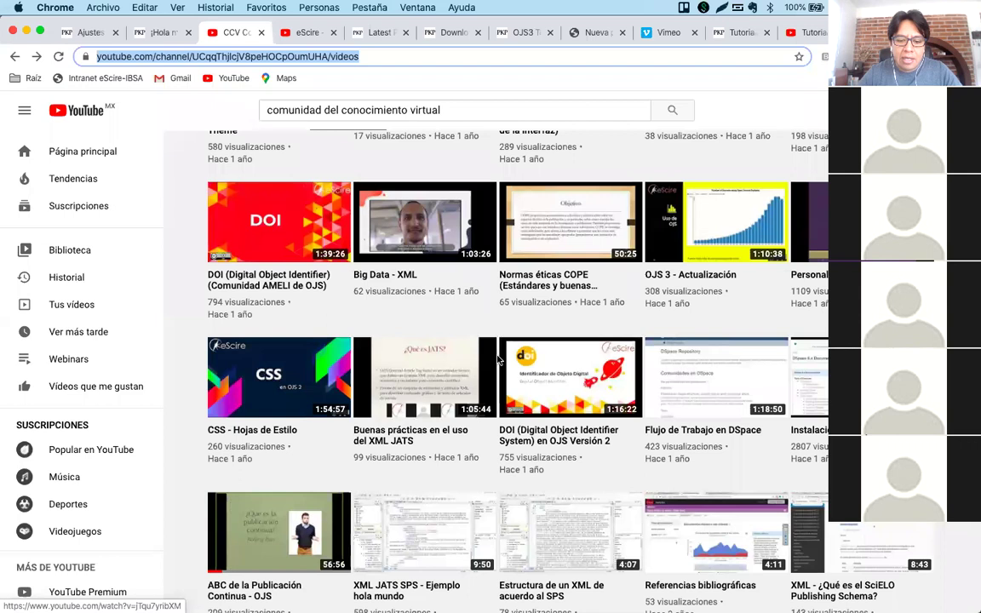
{"action": "scroll", "coordinate": [505, 397], "scroll_direction": "down", "scroll_amount": 3}
{"action": "scroll", "coordinate": [506, 396], "scroll_direction": "down", "scroll_amount": 3}
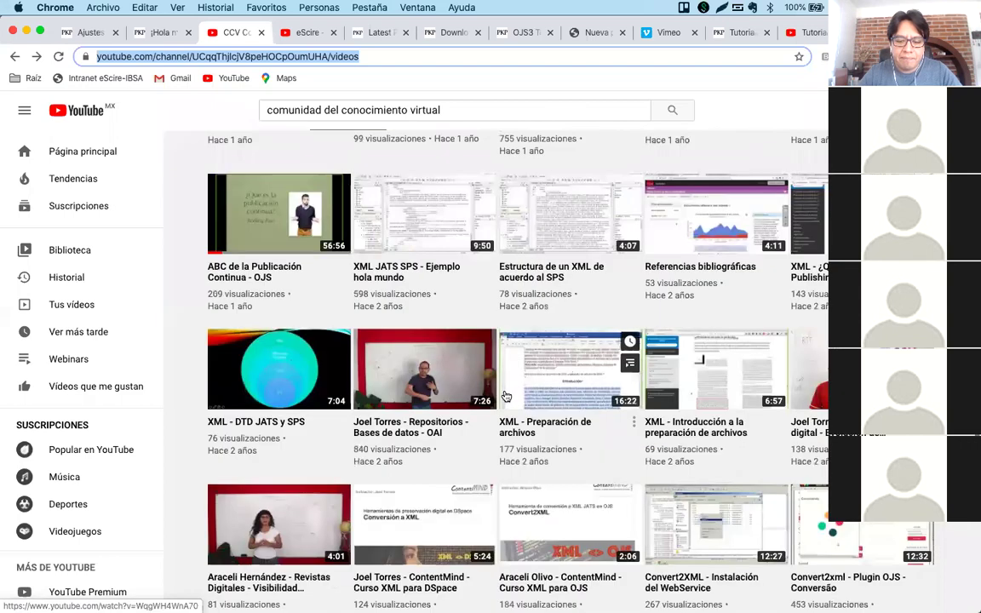
{"action": "scroll", "coordinate": [506, 396], "scroll_direction": "up", "scroll_amount": 6}
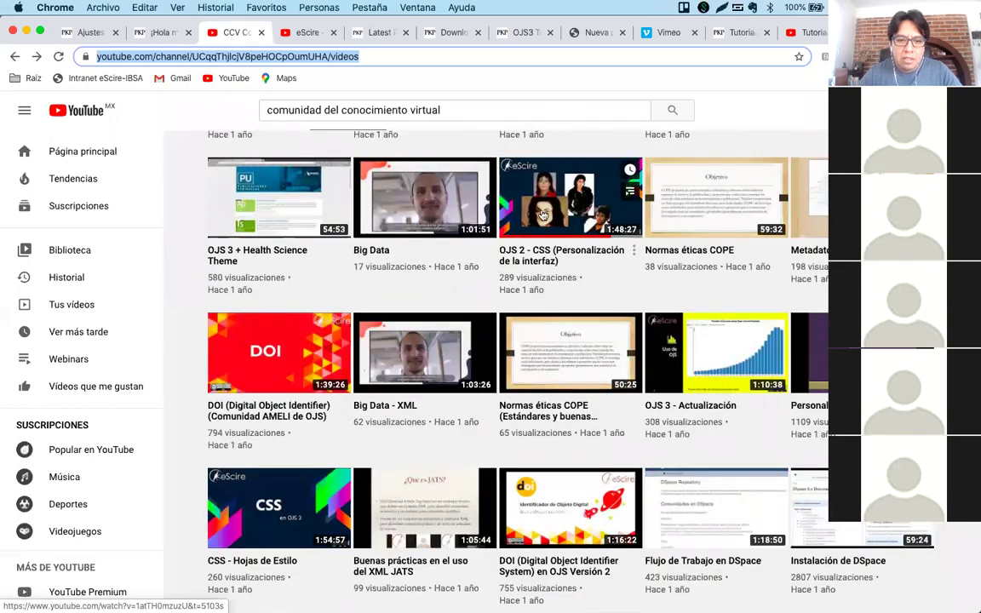
{"action": "left_click", "coordinate": [542, 214]}
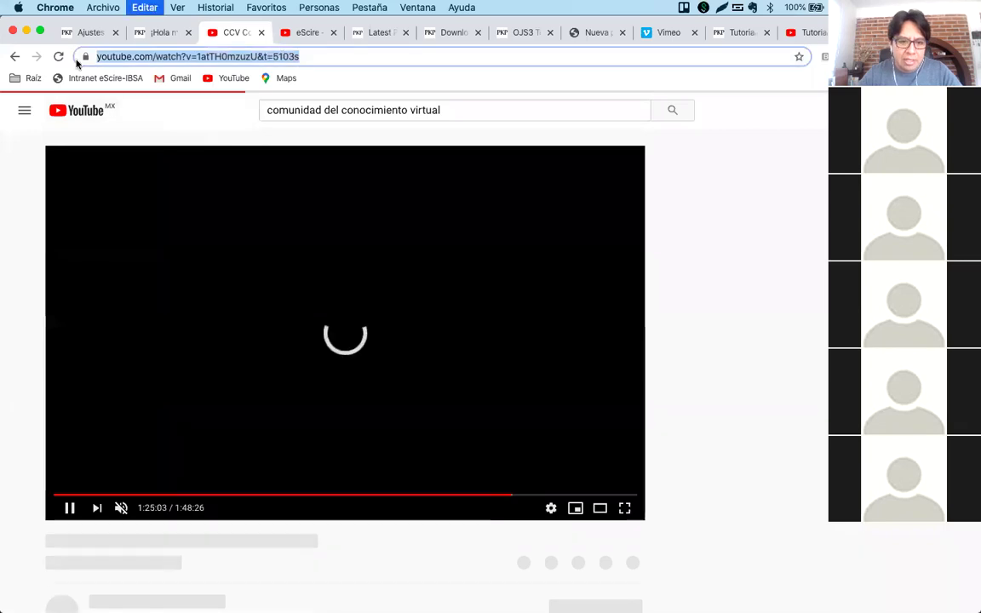
{"action": "key", "text": "super+bracketleft"}
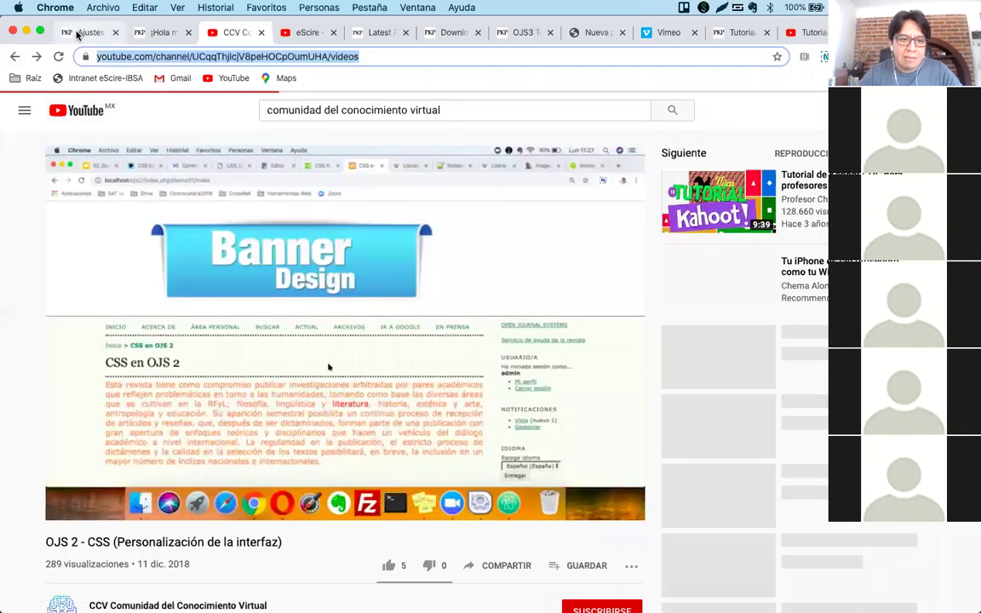
Replace the iframe src with that video URL minus its timestamp, then save the Guías page.
{"action": "left_click", "coordinate": [77, 34]}
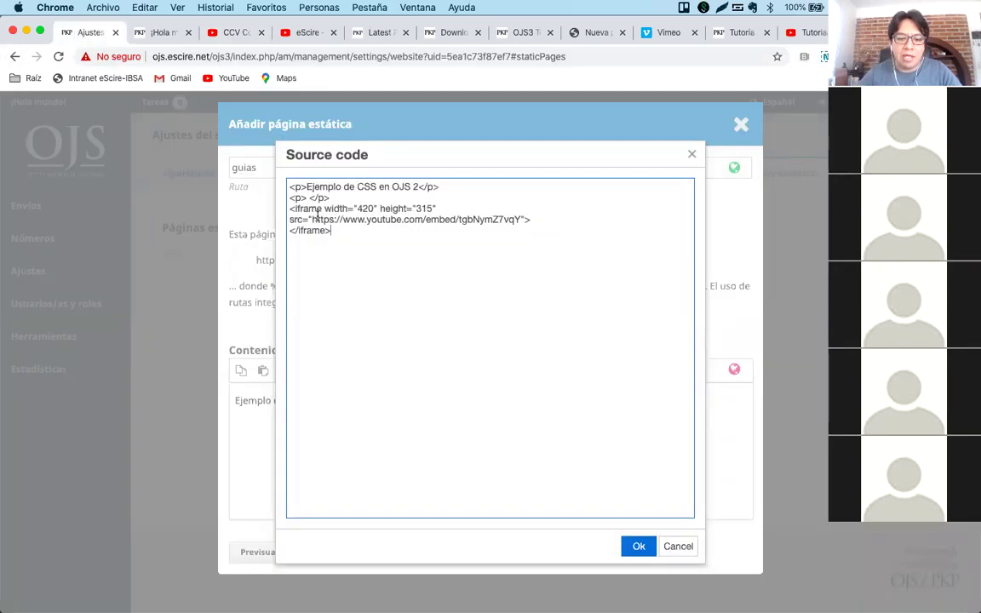
{"action": "left_click_drag", "start_coordinate": [311, 220], "coordinate": [521, 219]}
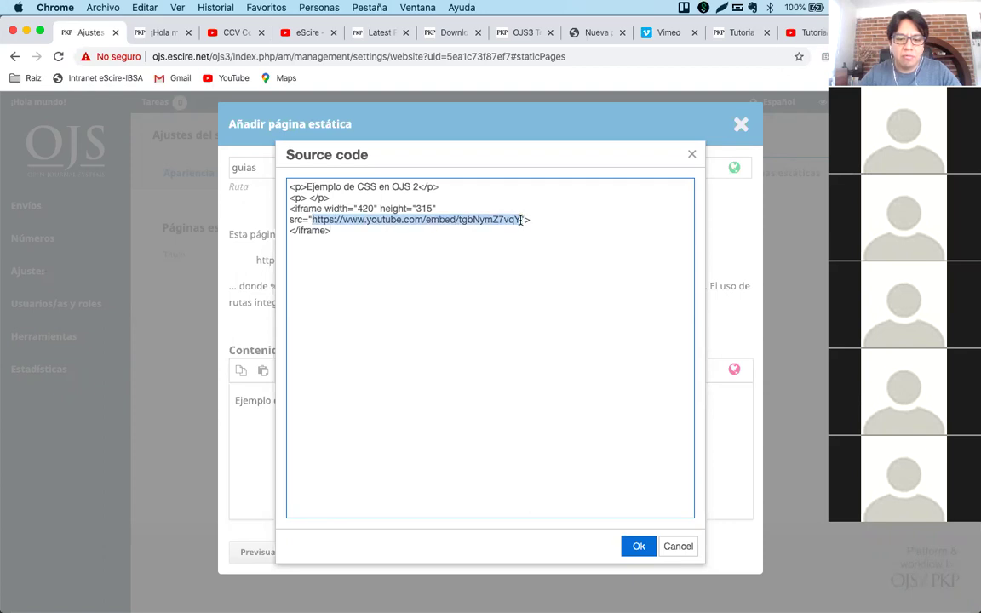
{"action": "type", "text": "https://www.youtube.com/watch?v=1atTH0mzuzU&t=315s"}
{"action": "key", "text": "BackSpace"}
{"action": "key", "text": "BackSpace"}
{"action": "key", "text": "BackSpace"}
{"action": "key", "text": "BackSpace"}
{"action": "key", "text": "BackSpace"}
{"action": "key", "text": "BackSpace"}
{"action": "key", "text": "BackSpace"}
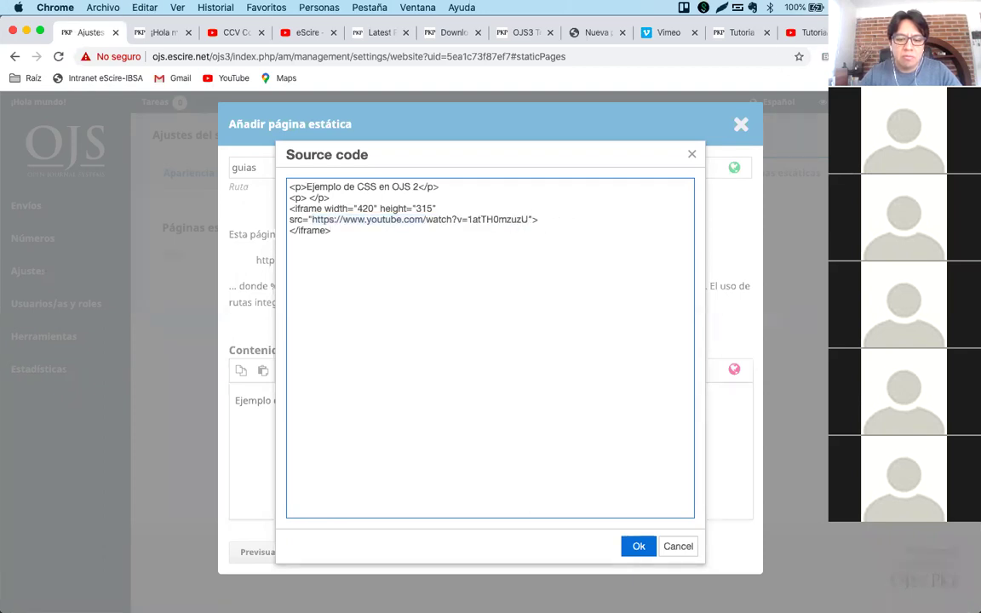
{"action": "left_click", "coordinate": [639, 546]}
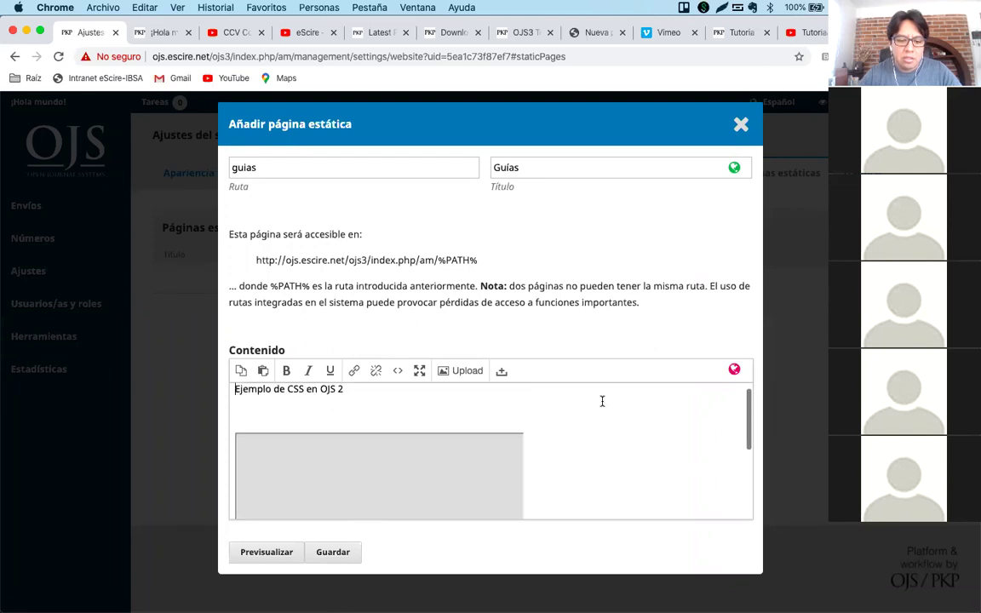
{"action": "left_click", "coordinate": [331, 552]}
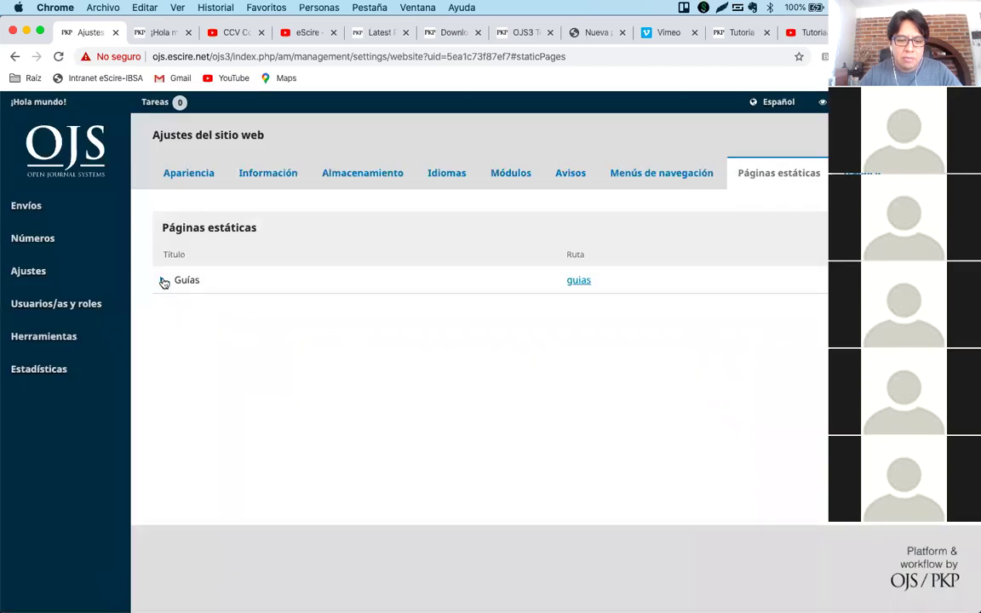
Open the public Guías page through its guias route link, then go back to W3Schools' example.
{"action": "left_click", "coordinate": [160, 280]}
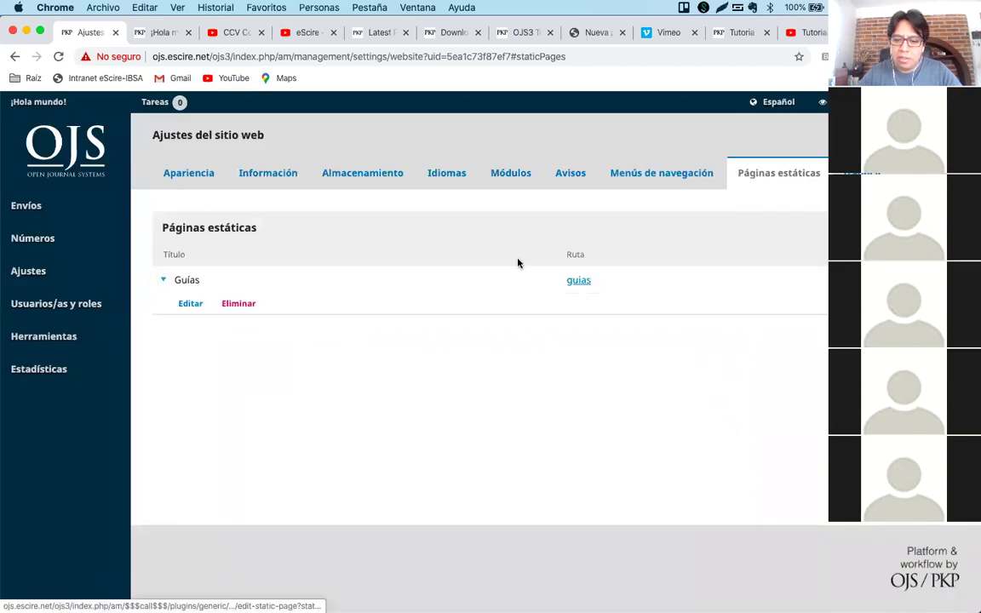
{"action": "left_click", "coordinate": [579, 281]}
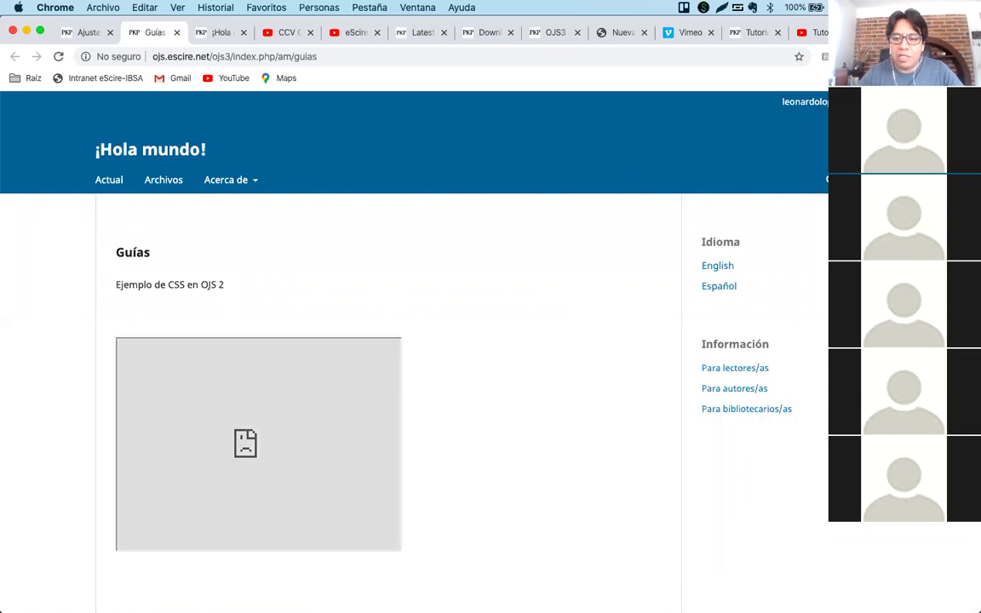
{"action": "key", "text": "super+9"}
{"action": "left_click", "coordinate": [186, 369]}
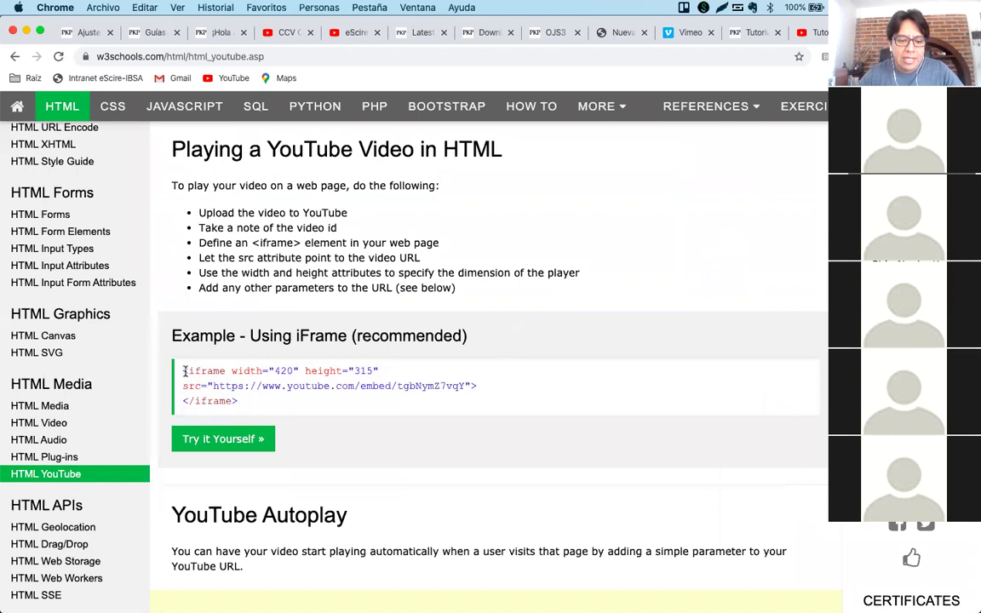
Compare the iframe tag in W3Schools' sample with the Guías page's broken video, ending on Guías.
{"action": "left_click_drag", "start_coordinate": [186, 368], "coordinate": [225, 370]}
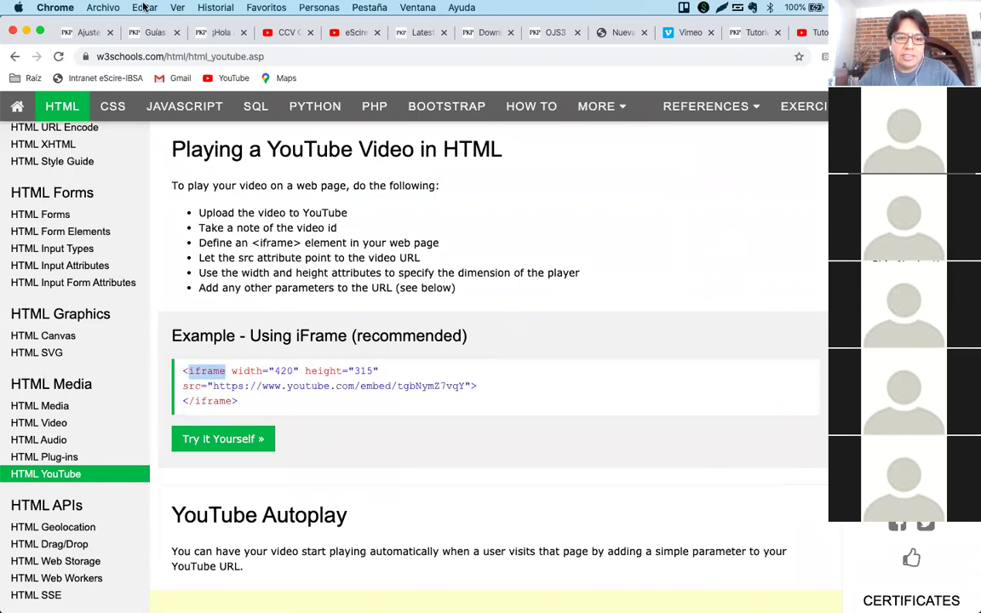
{"action": "left_click", "coordinate": [141, 32]}
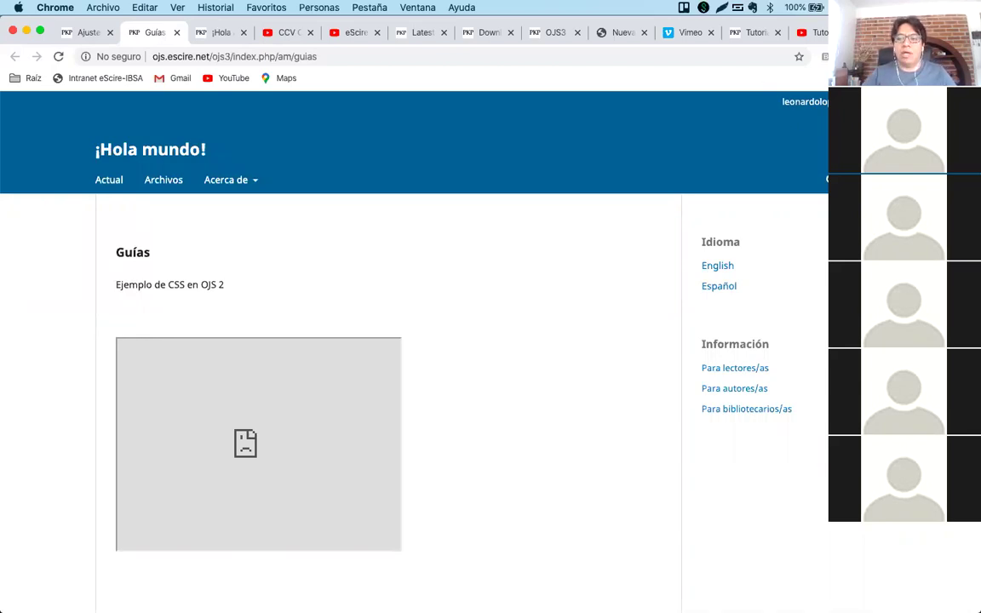
{"action": "left_click", "coordinate": [851, 32]}
{"action": "double_click", "coordinate": [206, 371]}
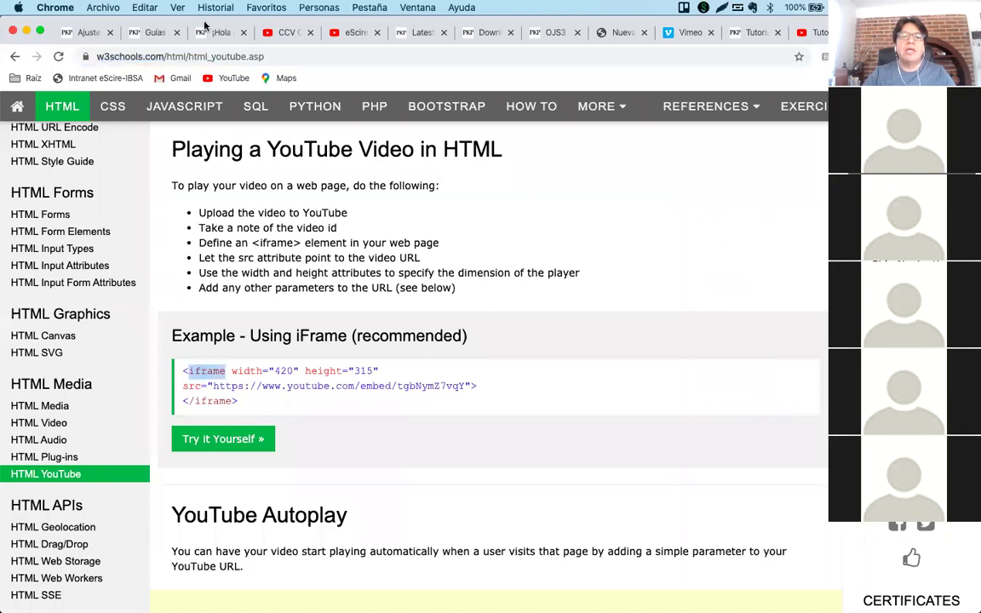
{"action": "left_click", "coordinate": [149, 32]}
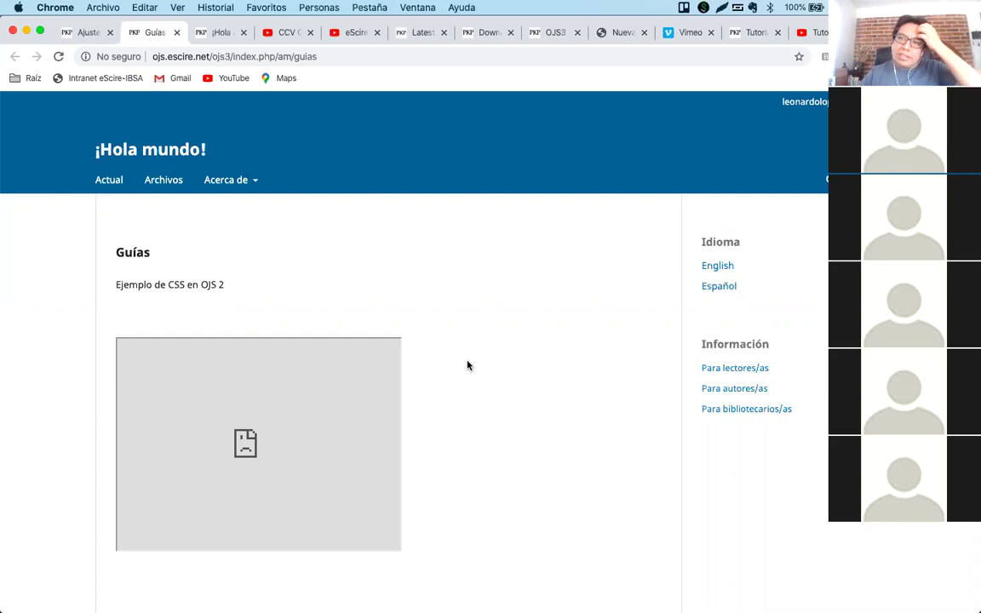
Leave the Guías page with its refused YouTube embed and return to the ¡Hola mundo! home page.
{"action": "mouse_move", "coordinate": [234, 355]}
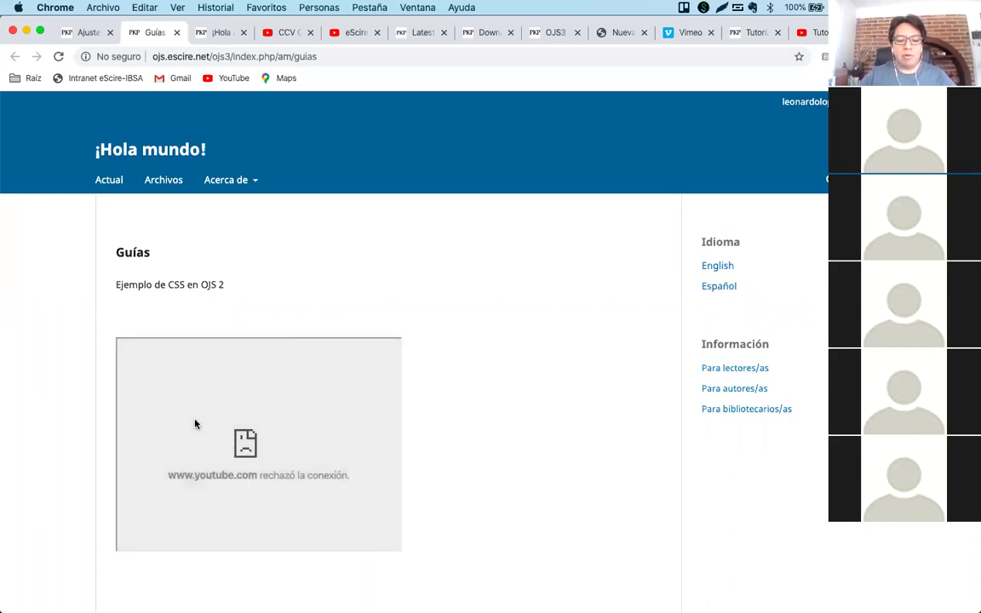
{"action": "left_click", "coordinate": [117, 153]}
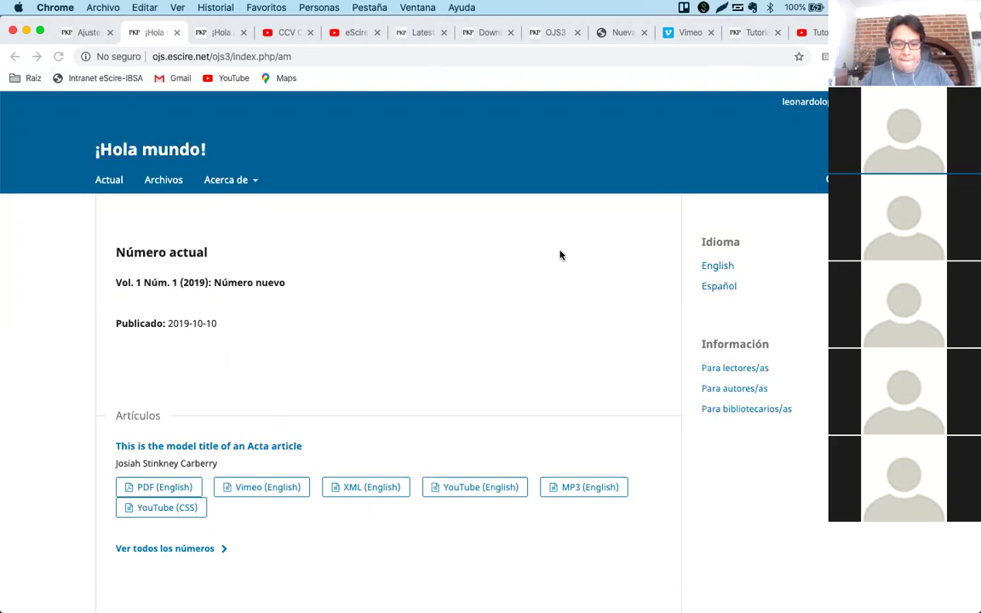
Copy the web addresses of the CCV and eScire YouTube channel video lists.
{"action": "left_click", "coordinate": [276, 34]}
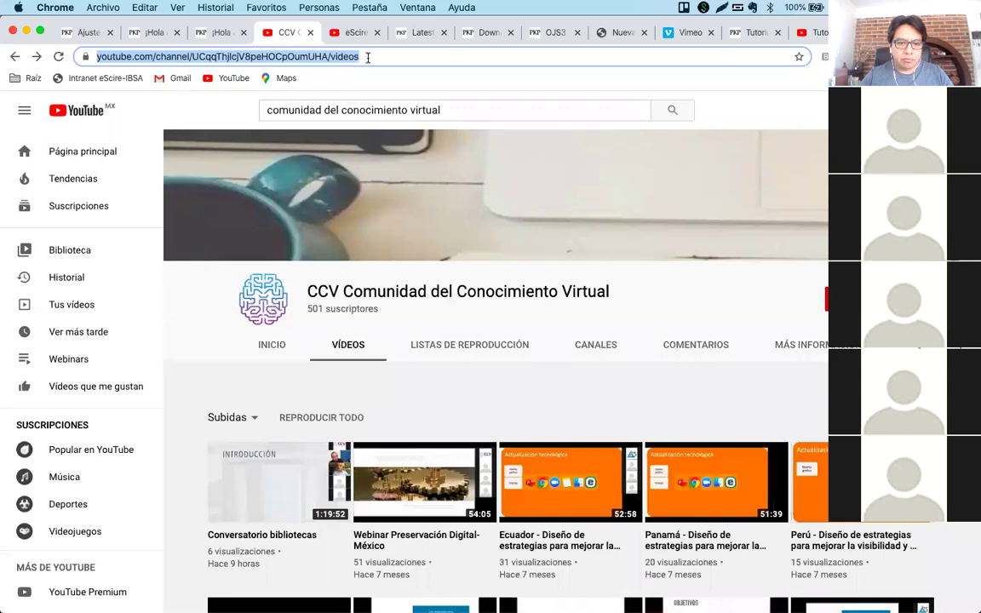
{"action": "key", "text": "super+c"}
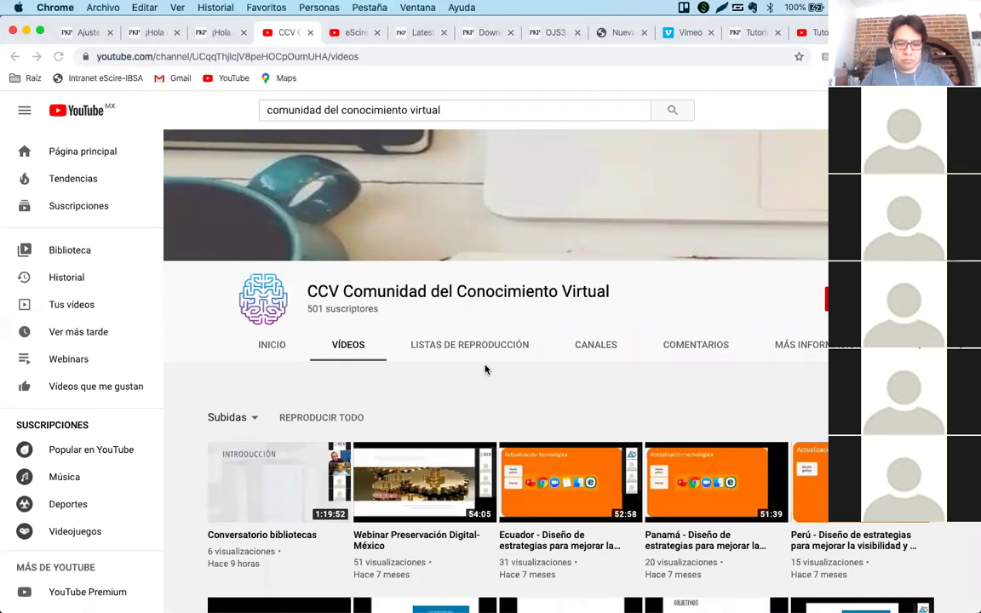
{"action": "key", "text": "ctrl+Tab"}
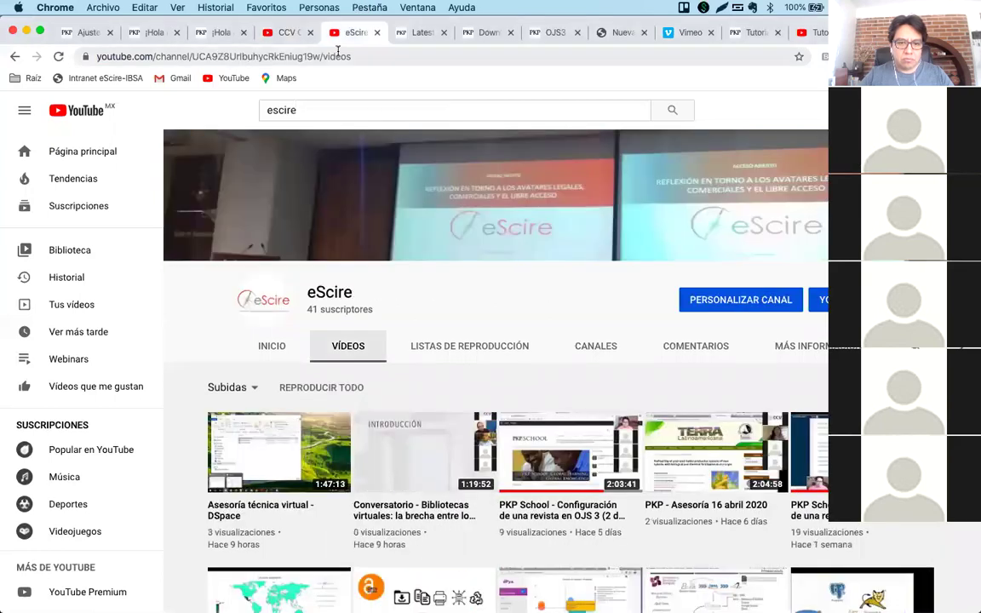
{"action": "left_click", "coordinate": [336, 55]}
{"action": "key", "text": "super+c"}
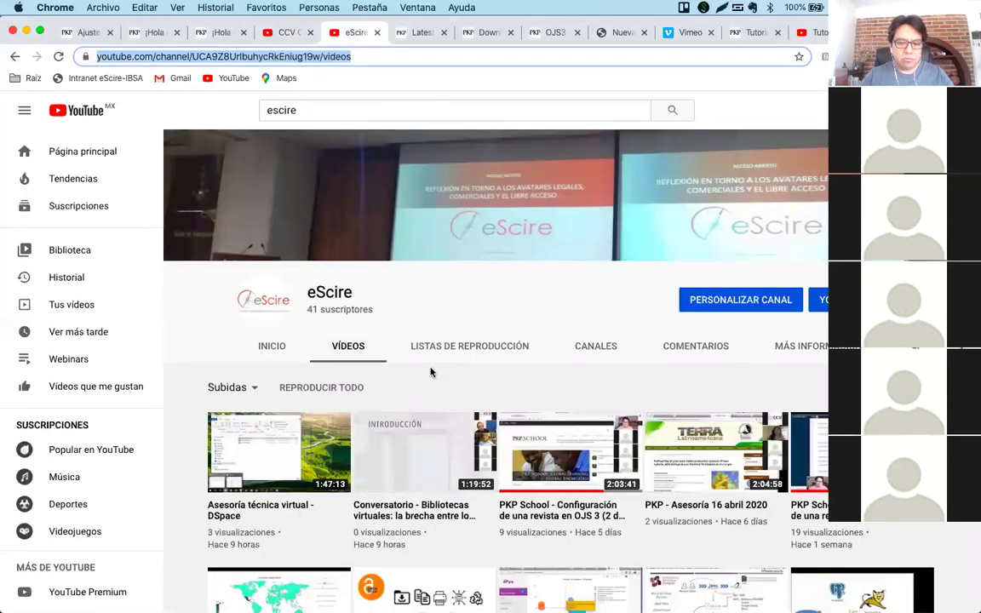
Glance at the OJS tab, then scroll through the eScire channel's uploaded videos.
{"action": "left_click", "coordinate": [147, 31]}
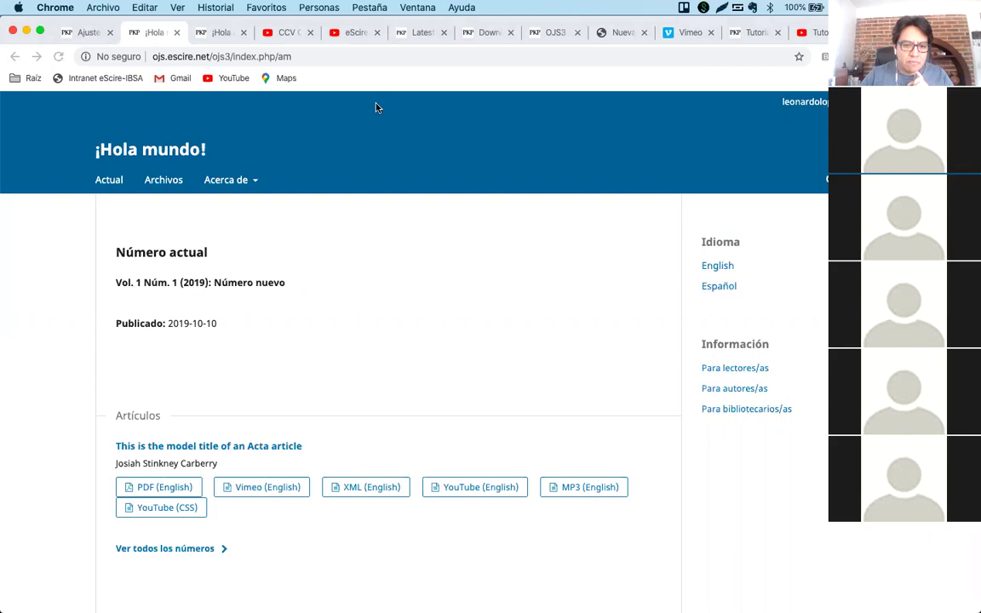
{"action": "left_click", "coordinate": [385, 265]}
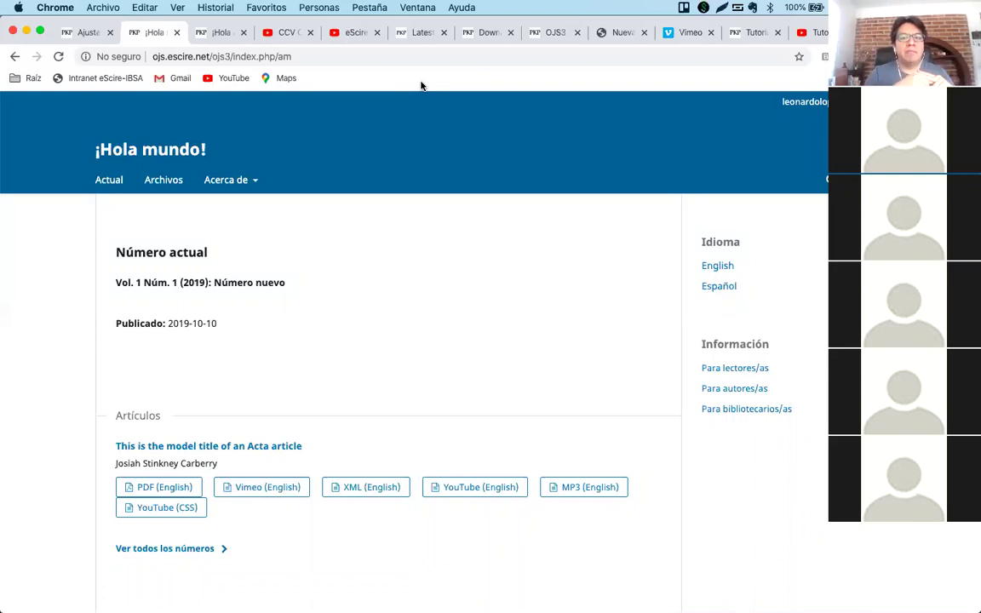
{"action": "left_click", "coordinate": [347, 33]}
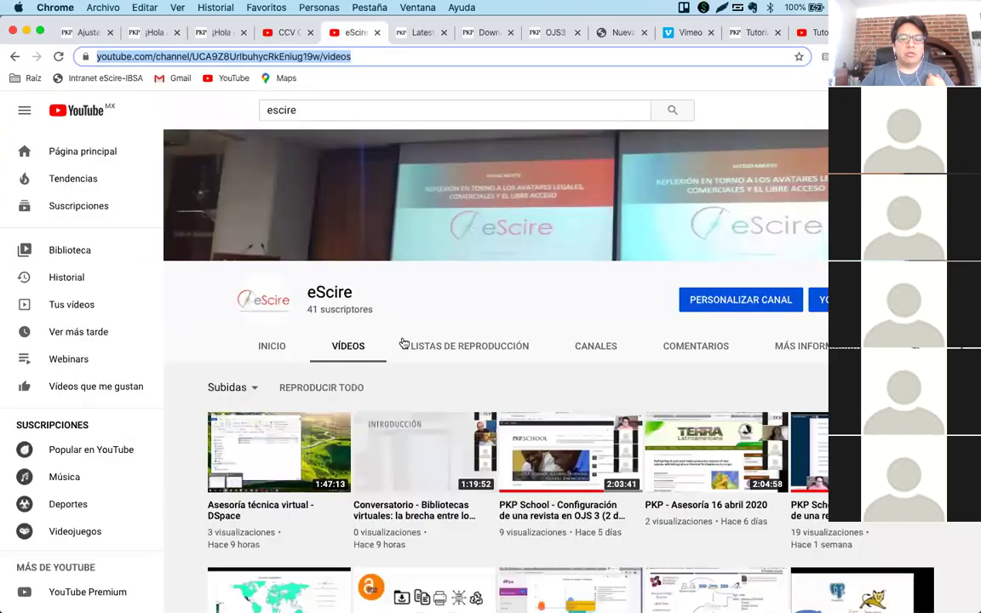
{"action": "scroll", "coordinate": [413, 377], "scroll_direction": "down", "scroll_amount": 3}
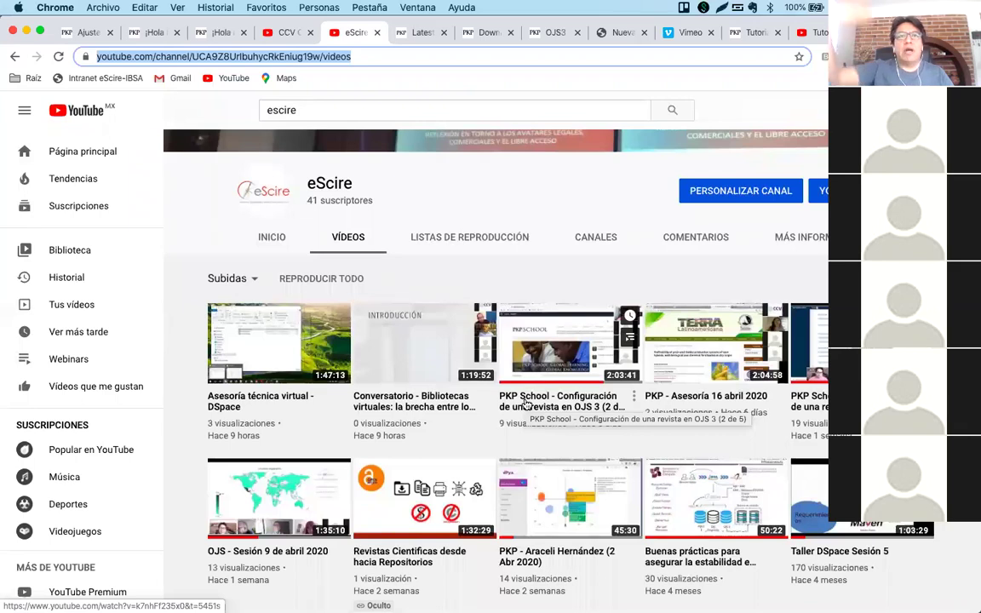
View the Acerca de > Envíos guidelines page, then go back to the ¡Hola mundo! home page.
{"action": "left_click", "coordinate": [223, 34]}
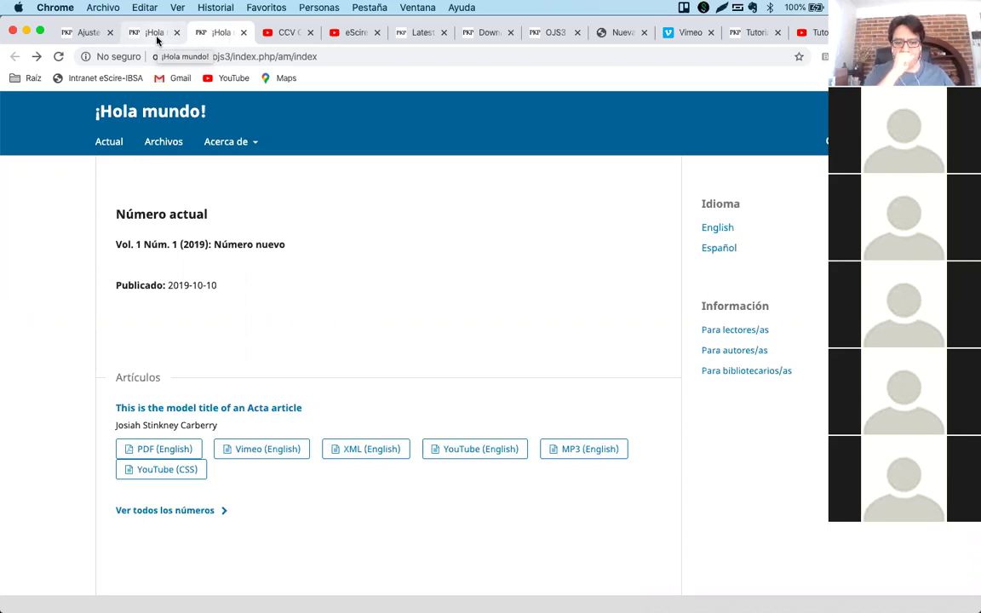
{"action": "mouse_move", "coordinate": [230, 141]}
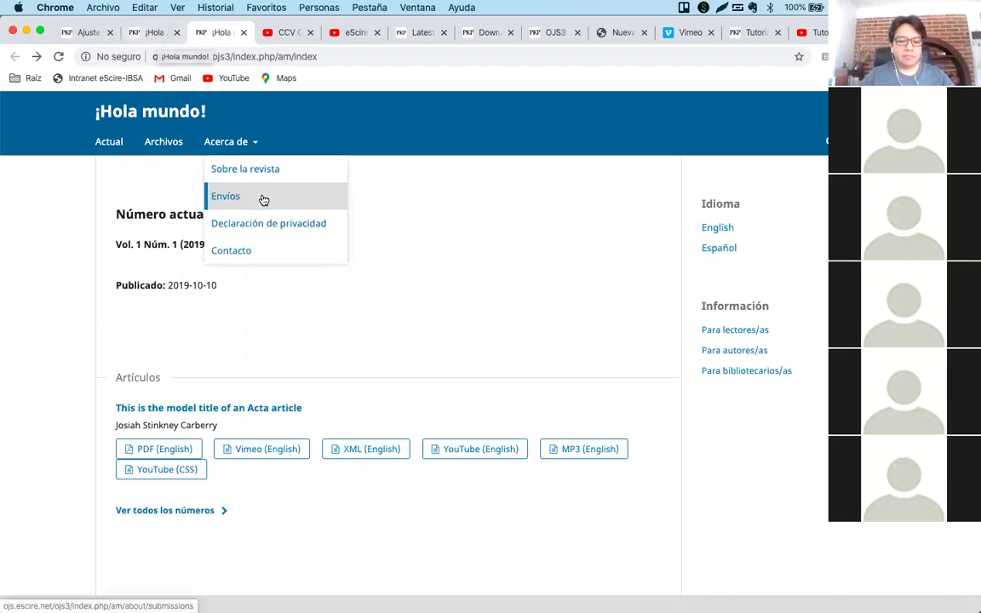
{"action": "left_click", "coordinate": [263, 200]}
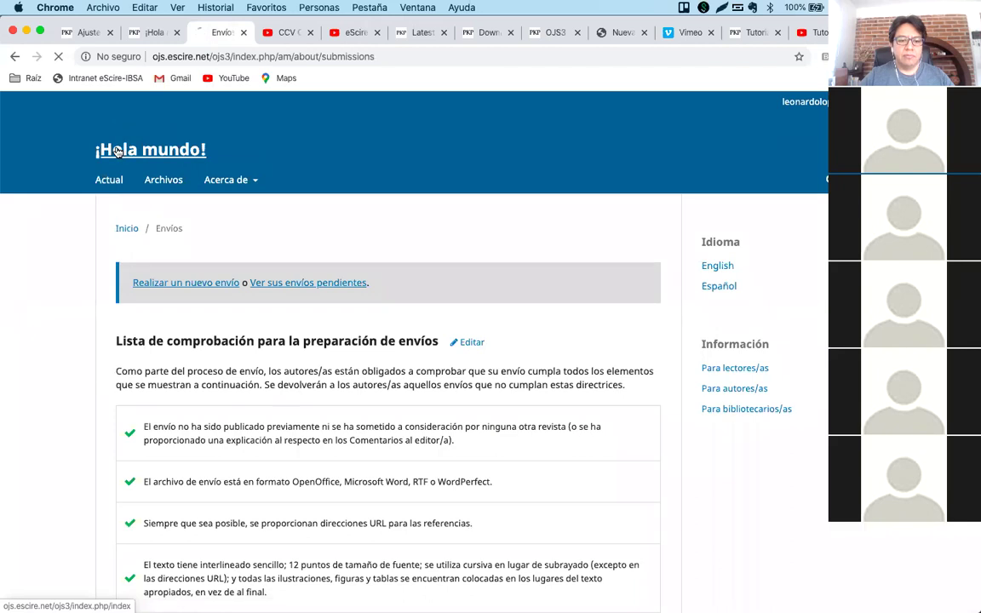
{"action": "left_click", "coordinate": [111, 148]}
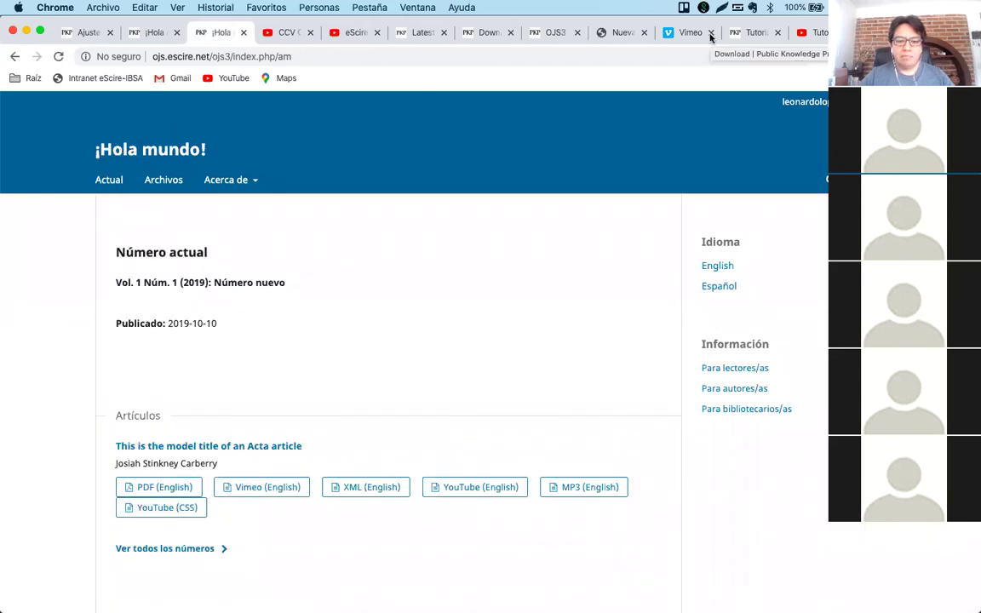
{"action": "mouse_move", "coordinate": [449, 607]}
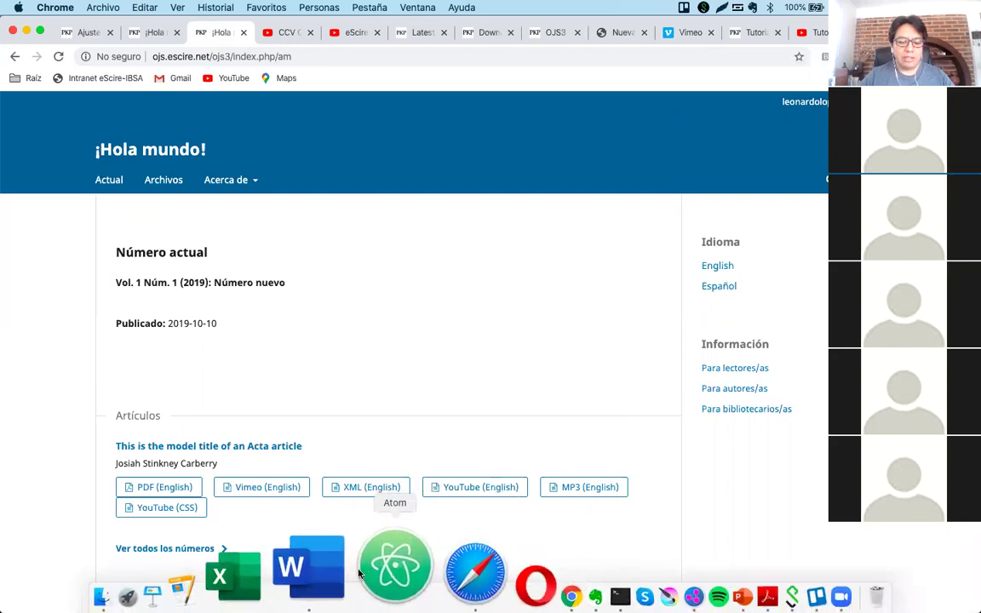
{"action": "left_click", "coordinate": [310, 567]}
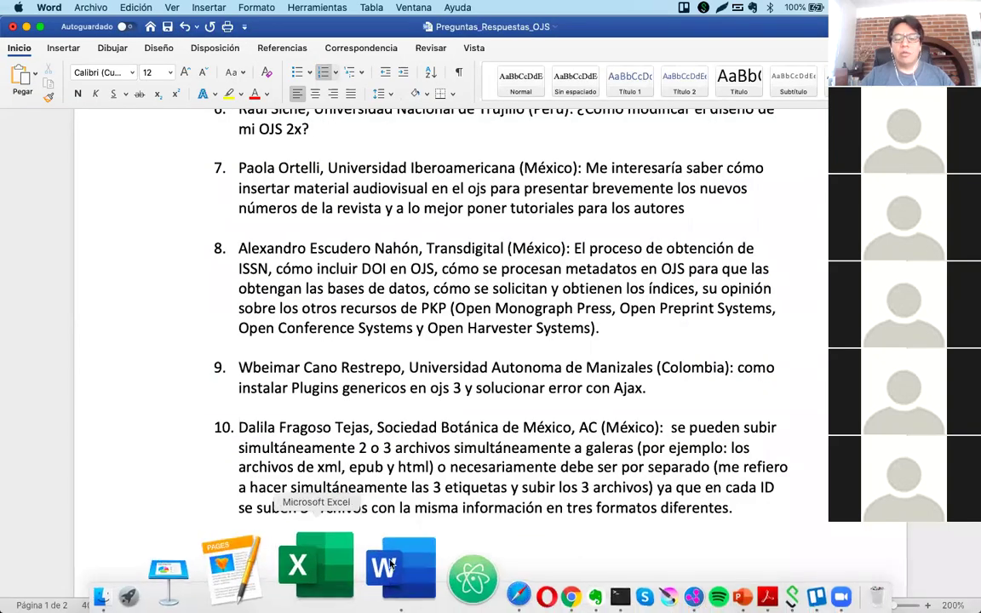
{"action": "left_click", "coordinate": [482, 572]}
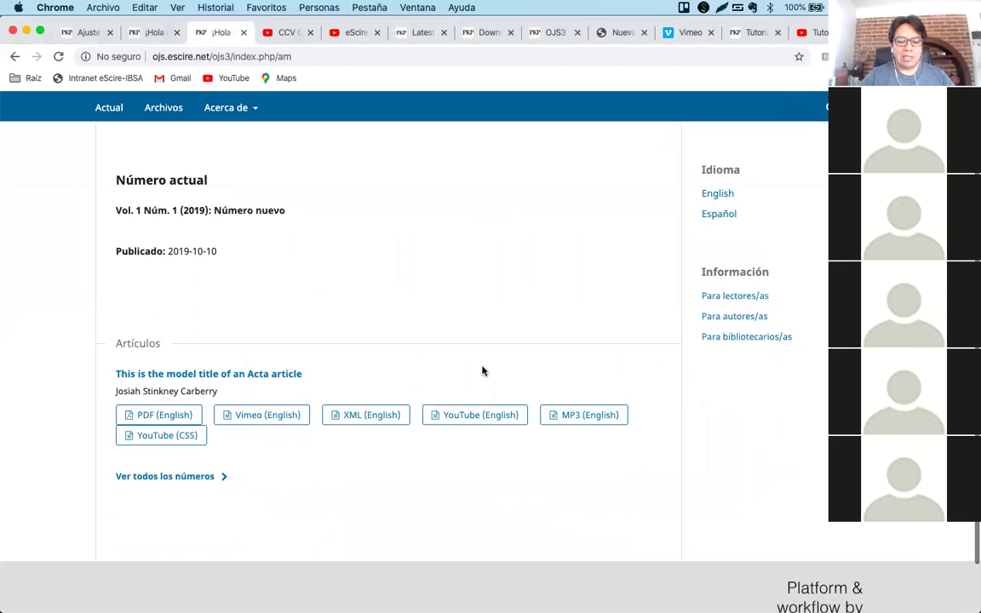
{"action": "scroll", "coordinate": [482, 370], "scroll_direction": "down", "scroll_amount": 1}
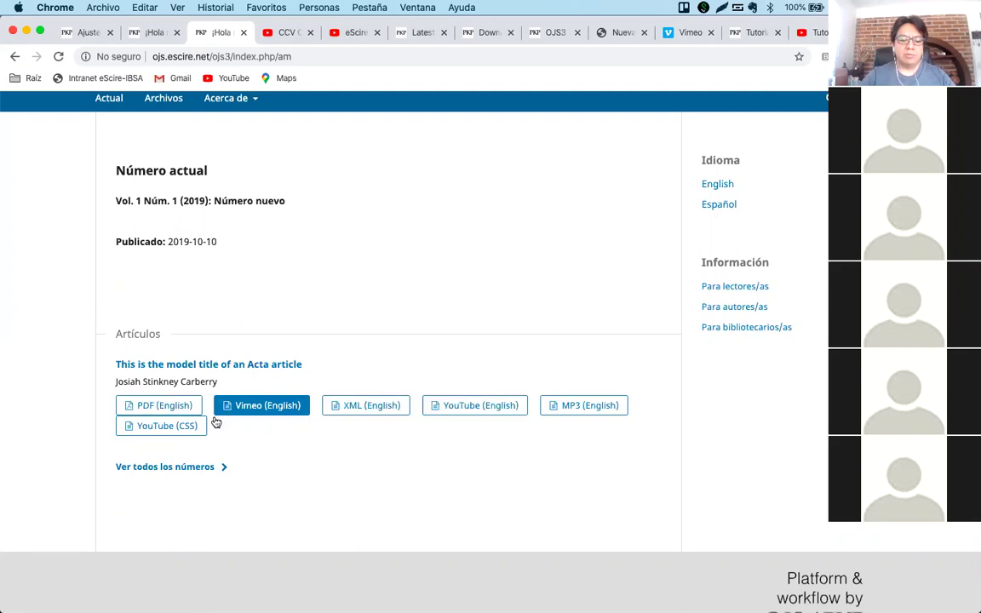
{"action": "left_click", "coordinate": [270, 413]}
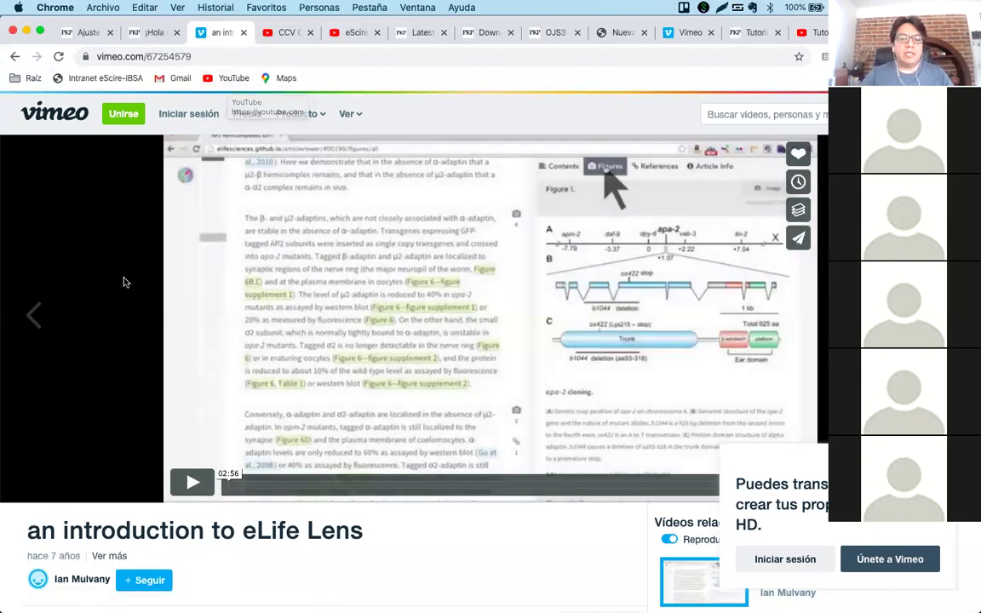
{"action": "left_click", "coordinate": [176, 436]}
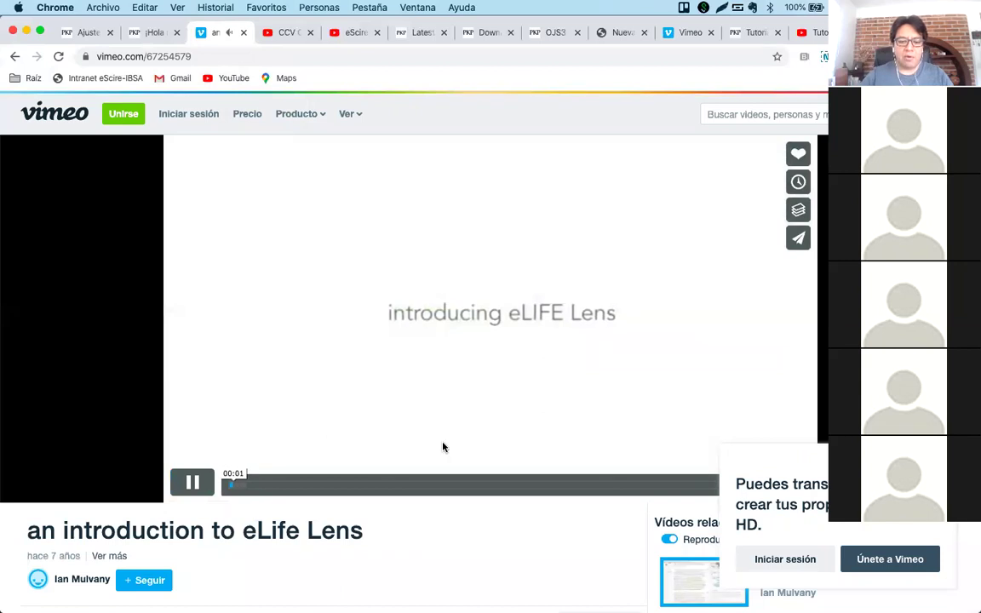
{"action": "left_click", "coordinate": [14, 56]}
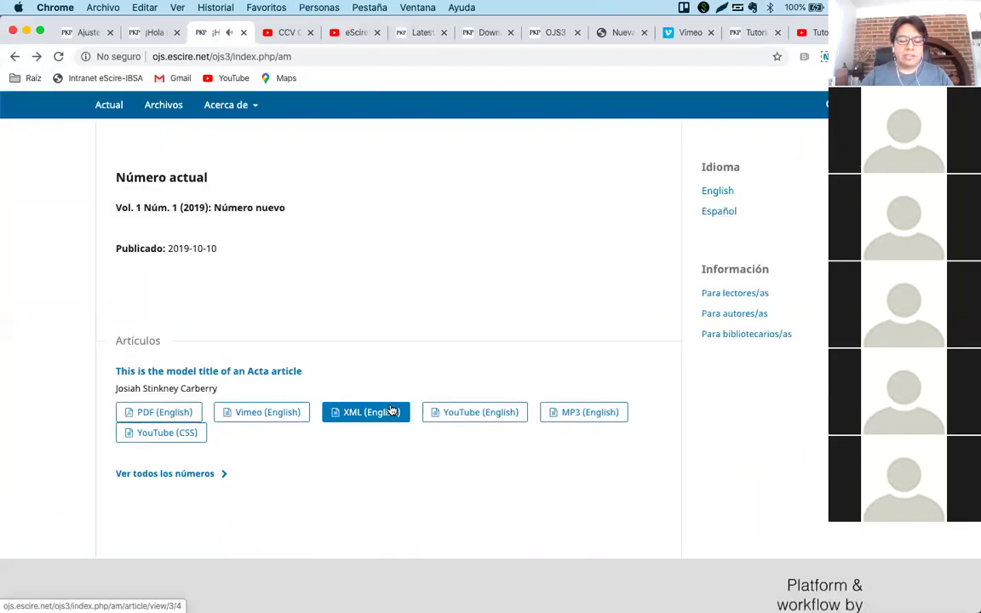
{"action": "mouse_move", "coordinate": [349, 606]}
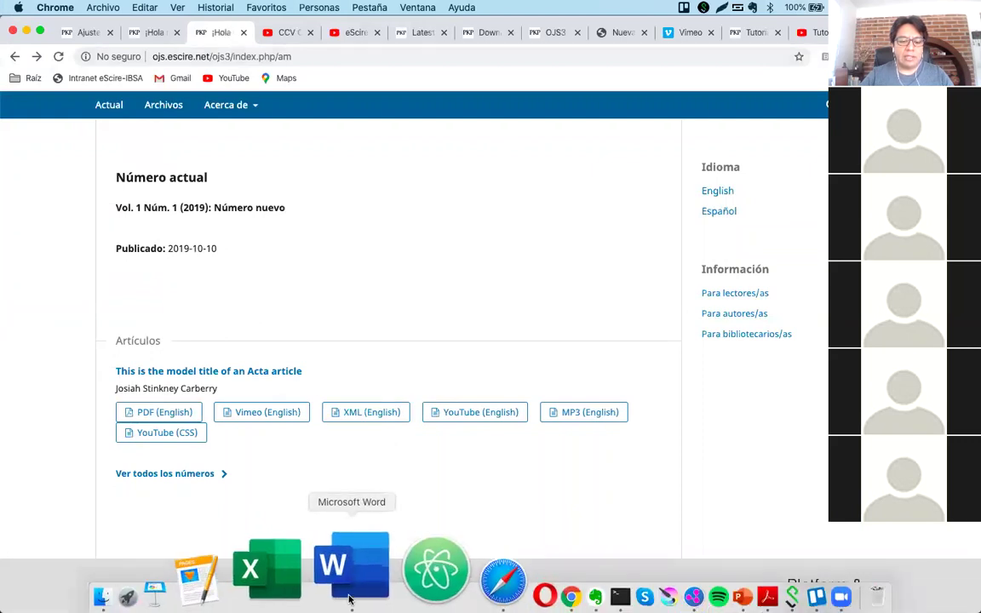
{"action": "left_click", "coordinate": [354, 586]}
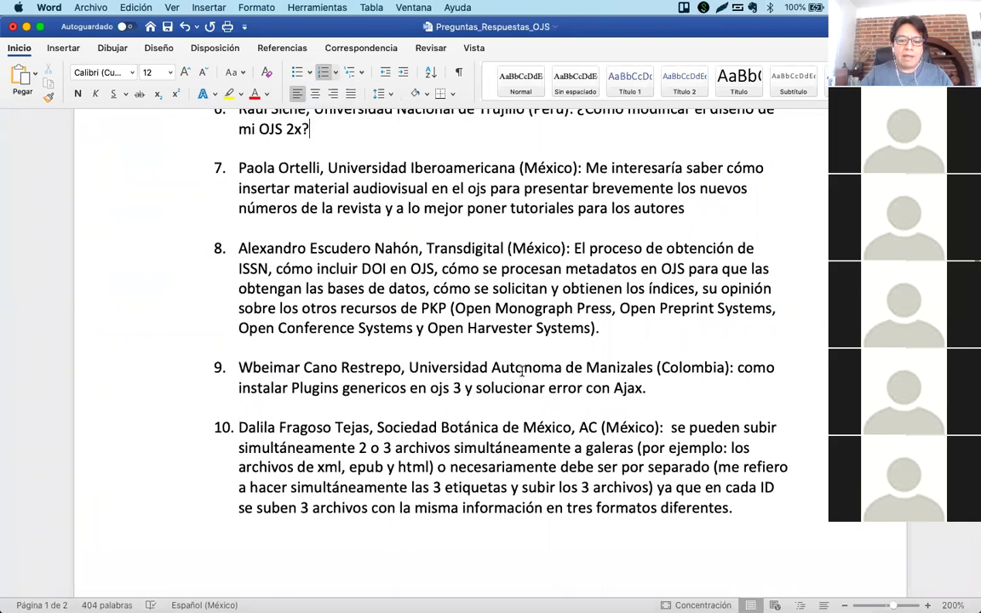
{"action": "scroll", "coordinate": [522, 371], "scroll_direction": "down", "scroll_amount": 3}
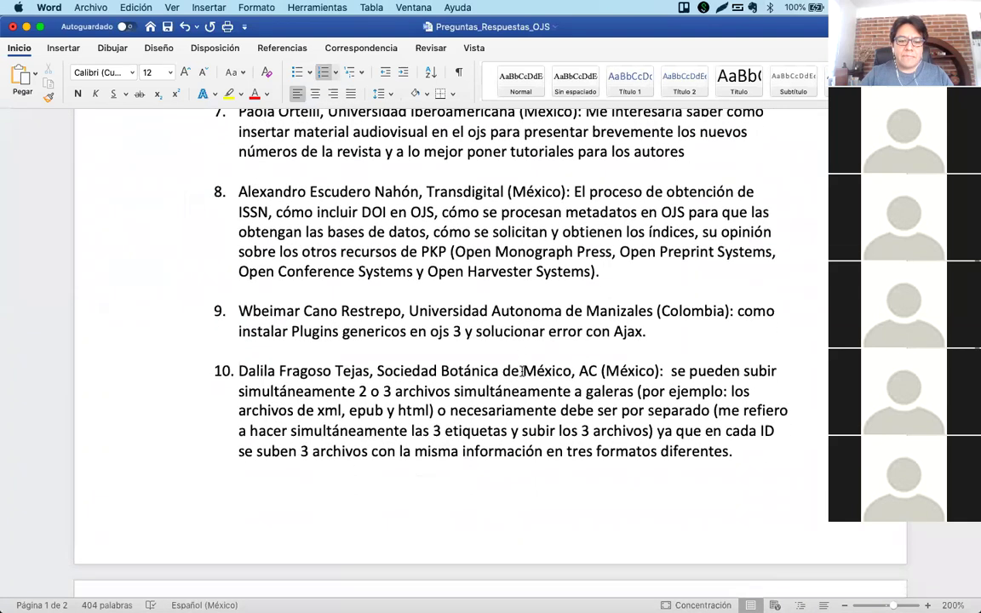
{"action": "scroll", "coordinate": [522, 371], "scroll_direction": "down", "scroll_amount": 2}
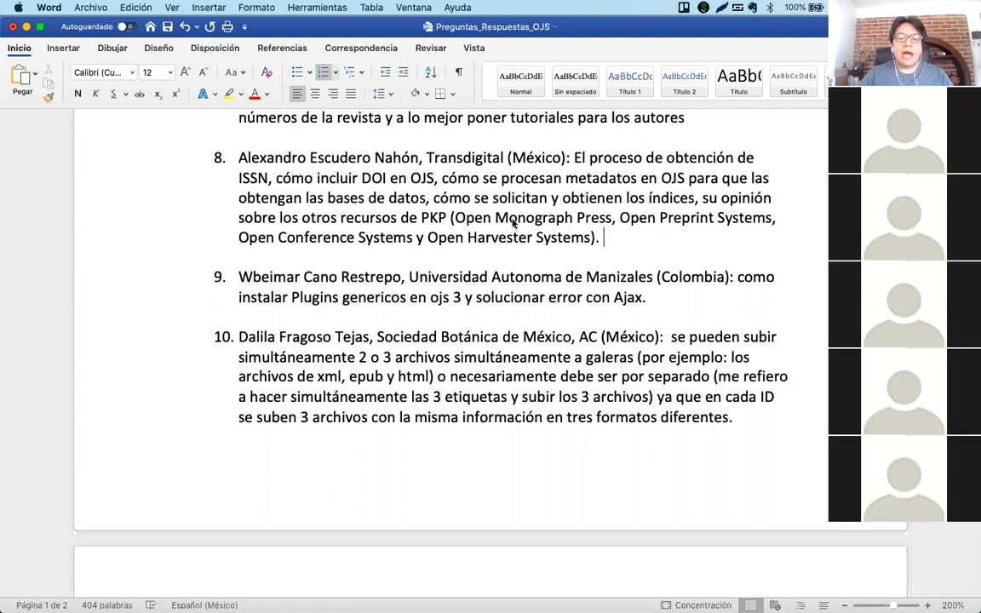
{"action": "left_click", "coordinate": [514, 264]}
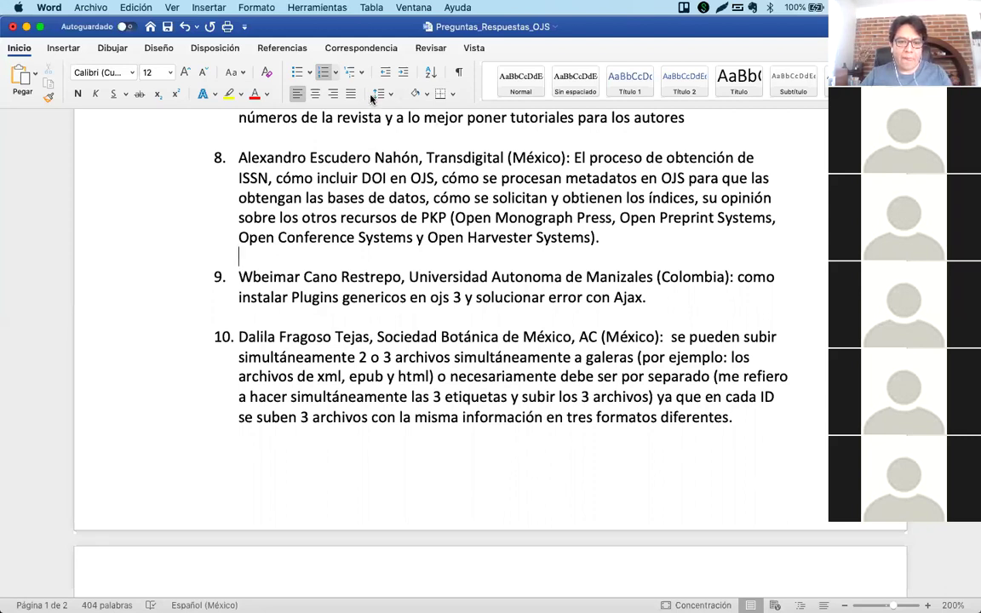
Break item 8 at the comma after ISSN into indented ISSN and DOI sub-items.
{"action": "left_click", "coordinate": [275, 178]}
{"action": "key", "text": "BackSpace"}
{"action": "key", "text": "BackSpace"}
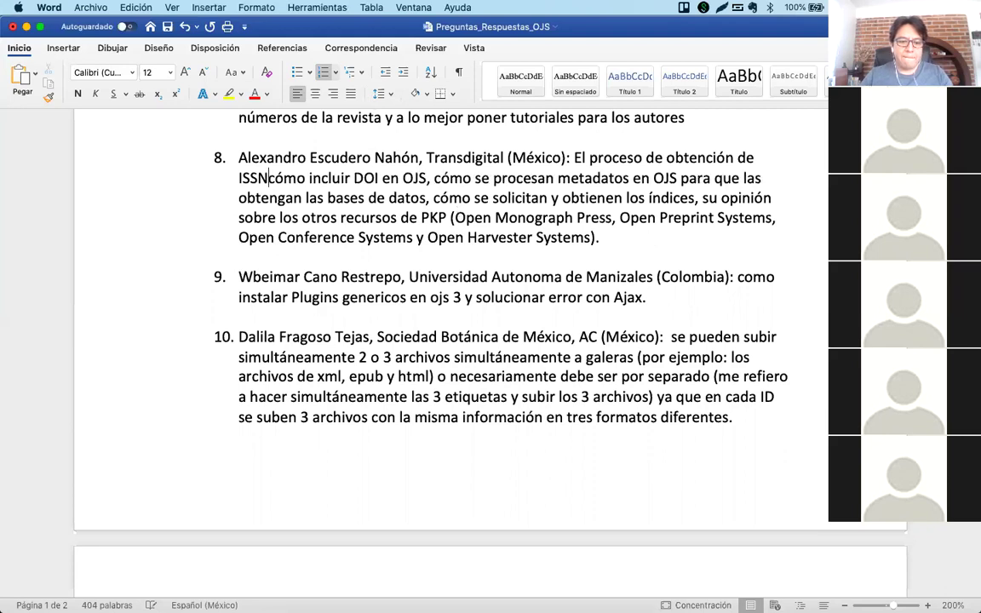
{"action": "key", "text": "Return"}
{"action": "key", "text": "Return"}
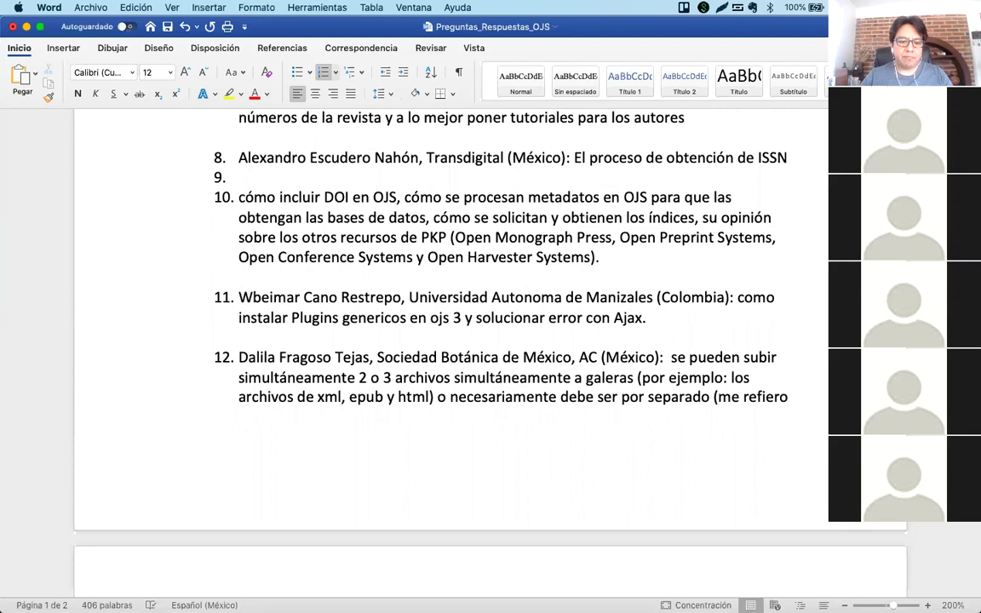
{"action": "key", "text": "BackSpace"}
{"action": "key", "text": "BackSpace"}
{"action": "key", "text": "BackSpace"}
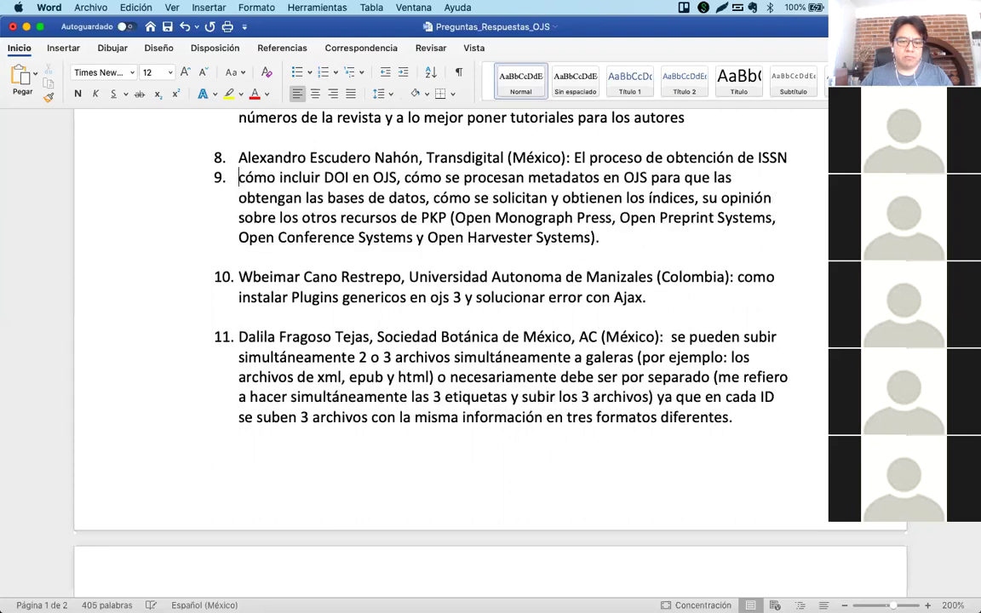
{"action": "key", "text": "Tab"}
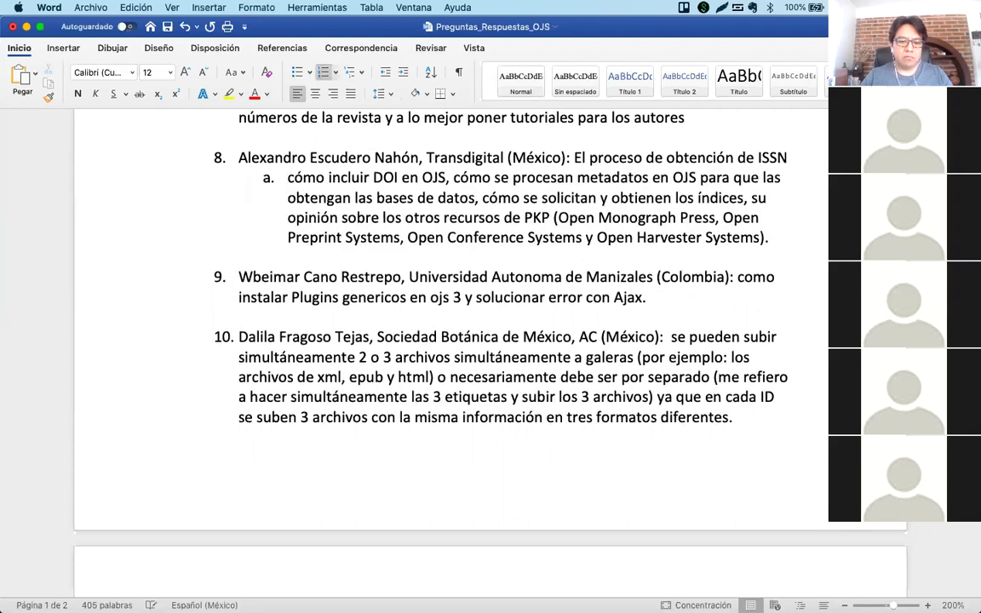
{"action": "key", "text": "Left"}
{"action": "key", "text": "Left"}
{"action": "key", "text": "Left"}
{"action": "key", "text": "Left"}
{"action": "key", "text": "Left"}
{"action": "key", "text": "Left"}
{"action": "key", "text": "Left"}
{"action": "key", "text": "Left"}
{"action": "key", "text": "Left"}
{"action": "key", "text": "Left"}
{"action": "key", "text": "Left"}
{"action": "key", "text": "Left"}
{"action": "key", "text": "Left"}
{"action": "key", "text": "Left"}
{"action": "key", "text": "Left"}
{"action": "key", "text": "Left"}
{"action": "key", "text": "Left"}
{"action": "key", "text": "Left"}
{"action": "key", "text": "Left"}
{"action": "key", "text": "Left"}
{"action": "key", "text": "Left"}
{"action": "key", "text": "Left"}
{"action": "key", "text": "Left"}
{"action": "key", "text": "Left"}
{"action": "key", "text": "Left"}
{"action": "key", "text": "Left"}
{"action": "key", "text": "Left"}
{"action": "key", "text": "Left"}
{"action": "key", "text": "Left"}
{"action": "key", "text": "Left"}
{"action": "key", "text": "Left"}
{"action": "key", "text": "Left"}
{"action": "key", "text": "Return"}
{"action": "key", "text": "Tab"}
Remove the stray empty numbered lines between sub-items a and b of item 8.
{"action": "key", "text": "Return"}
{"action": "key", "text": "Tab"}
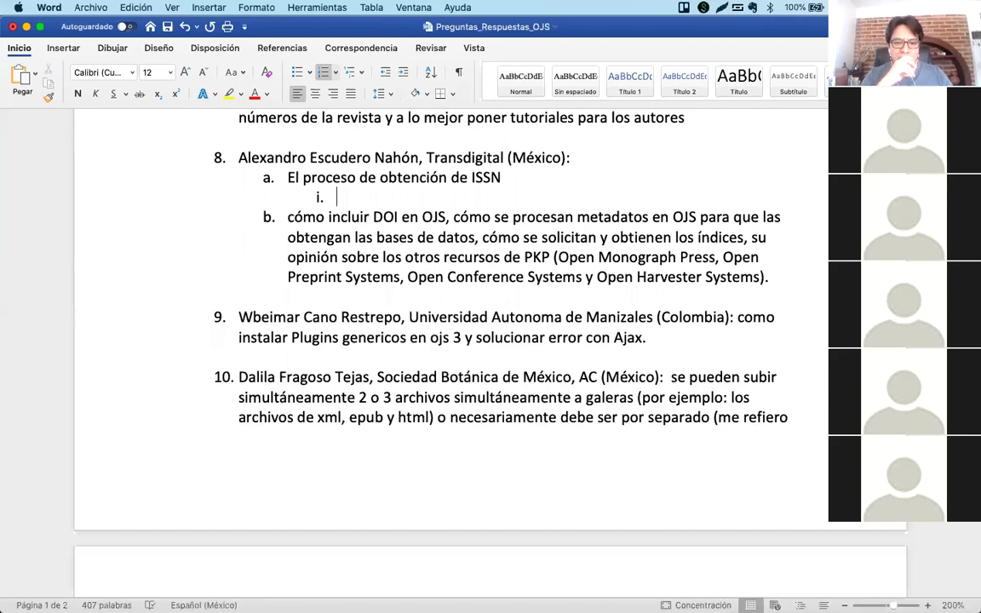
{"action": "key", "text": "shift+Tab"}
{"action": "key", "text": "shift+Tab"}
{"action": "key", "text": "BackSpace"}
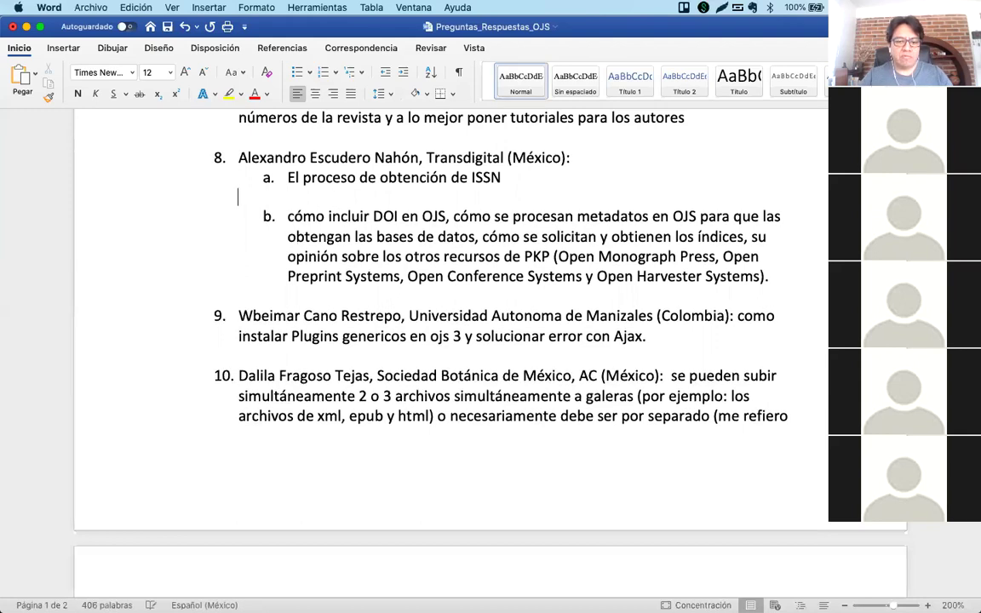
{"action": "key", "text": "BackSpace"}
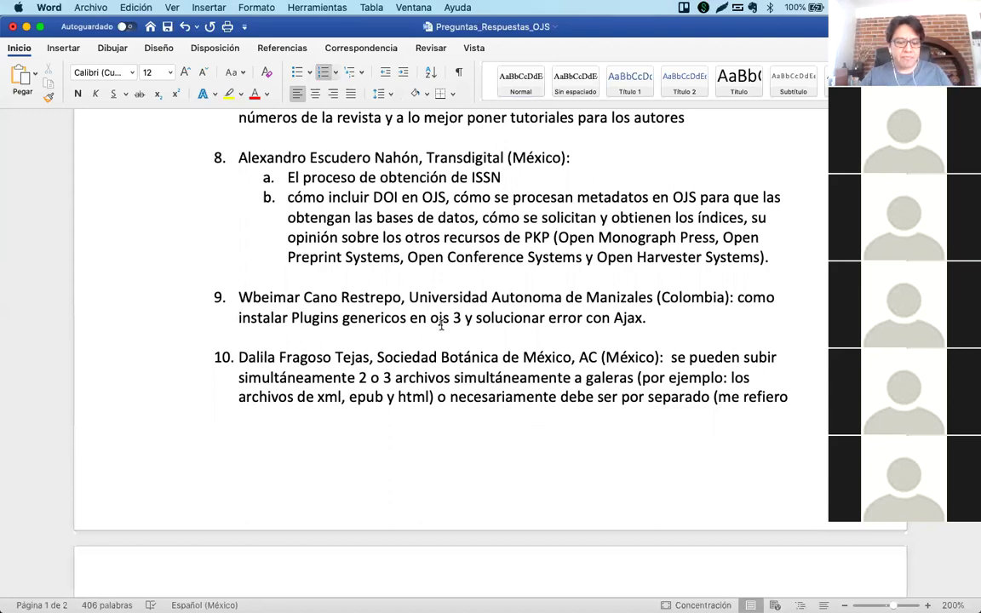
{"action": "key", "text": "Return"}
{"action": "key", "text": "Tab"}
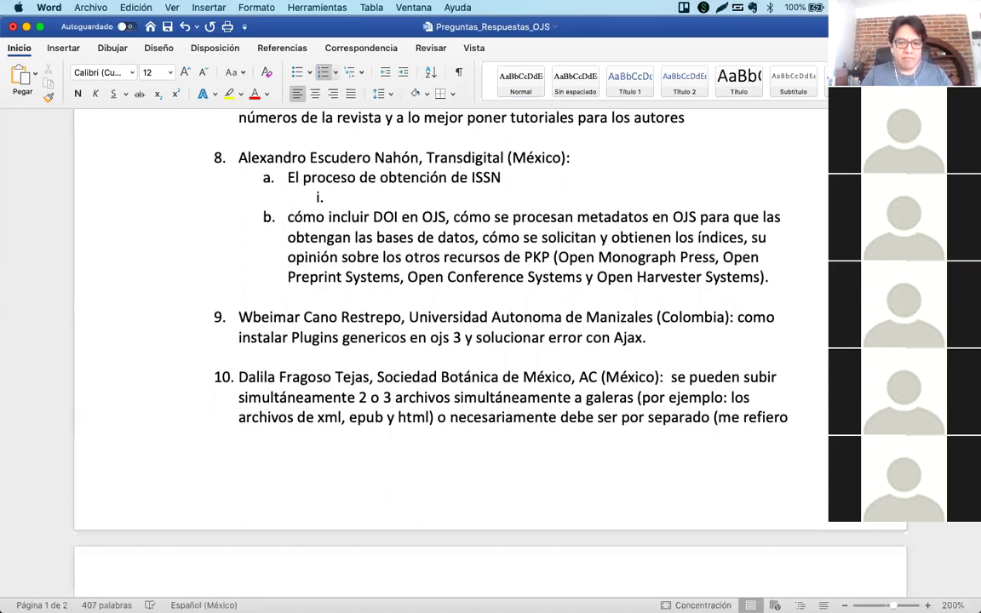
{"action": "key", "text": "shift+Tab"}
{"action": "key", "text": "shift+Tab"}
{"action": "key", "text": "BackSpace"}
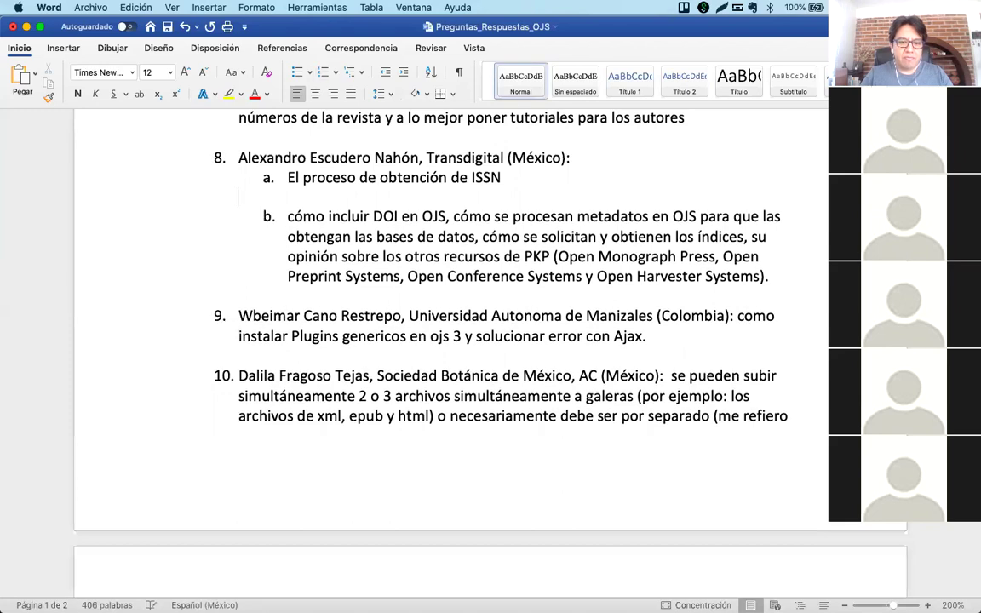
{"action": "key", "text": "BackSpace"}
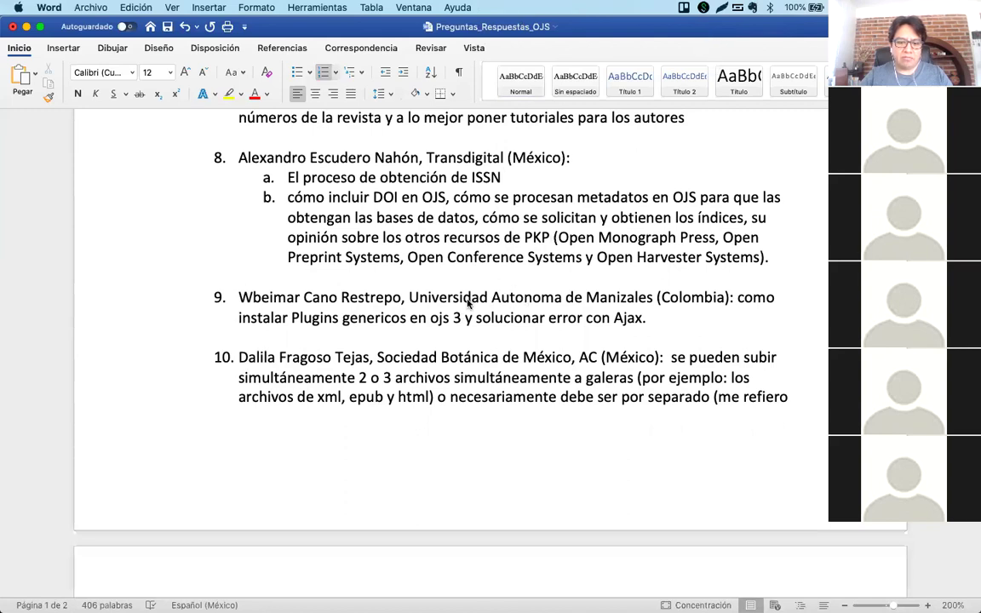
Open indautor.gob.mx/issn/ in a new Chrome tab.
{"action": "mouse_move", "coordinate": [452, 606]}
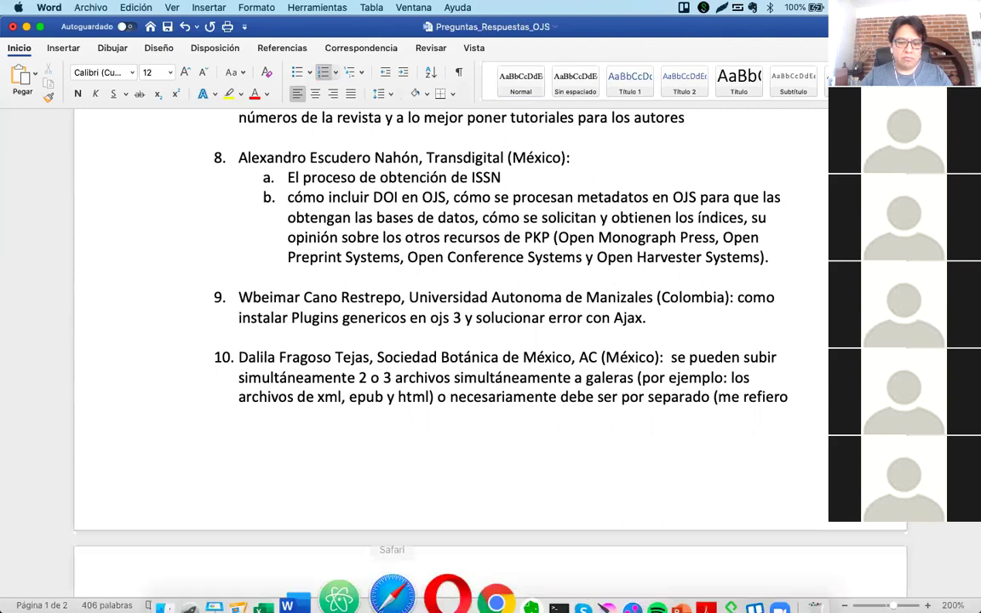
{"action": "left_click", "coordinate": [451, 569]}
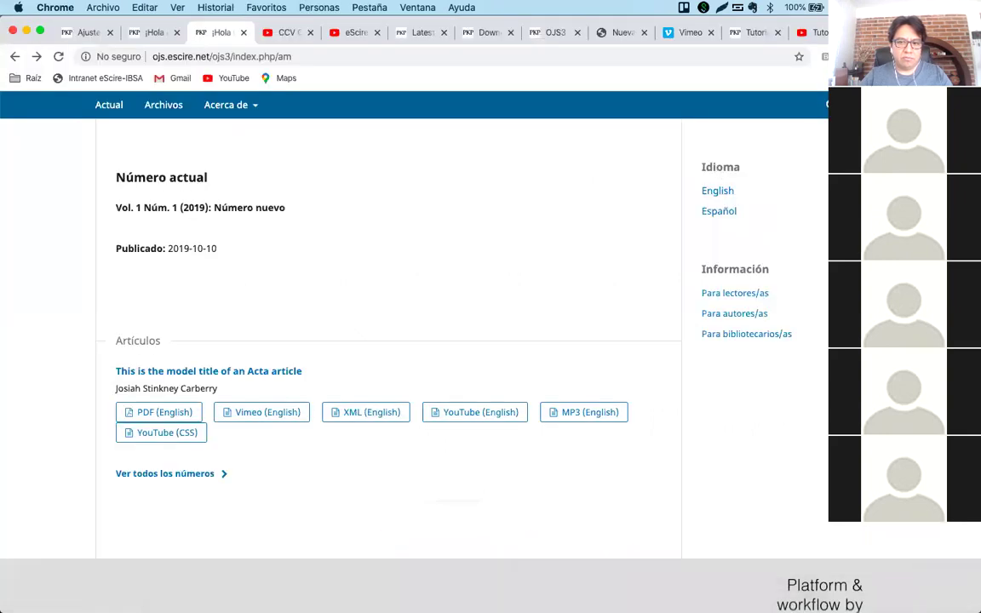
{"action": "key", "text": "super+t"}
{"action": "type", "text": "indautor.gob.mx/issn/"}
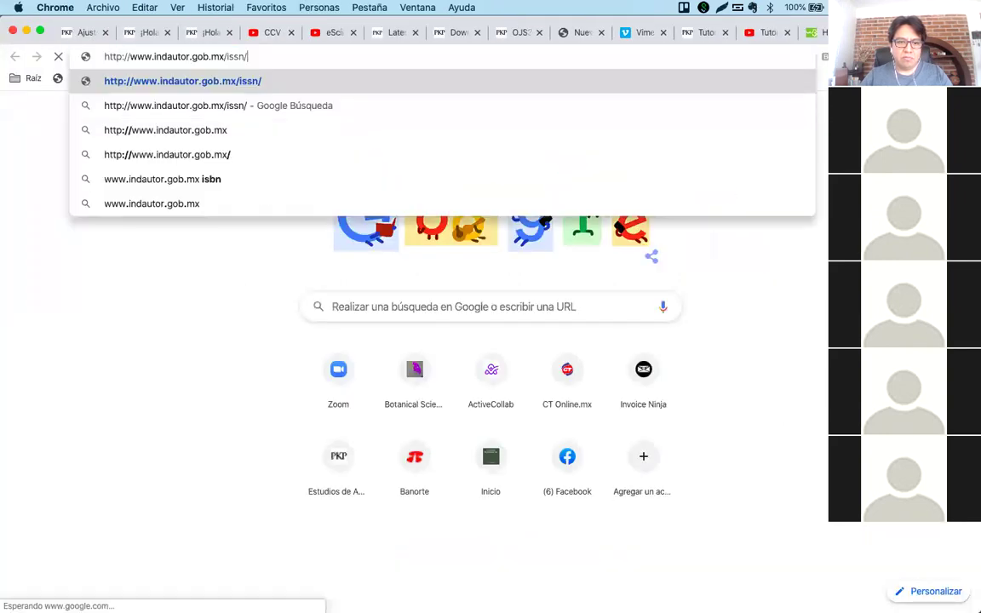
{"action": "key", "text": "Return"}
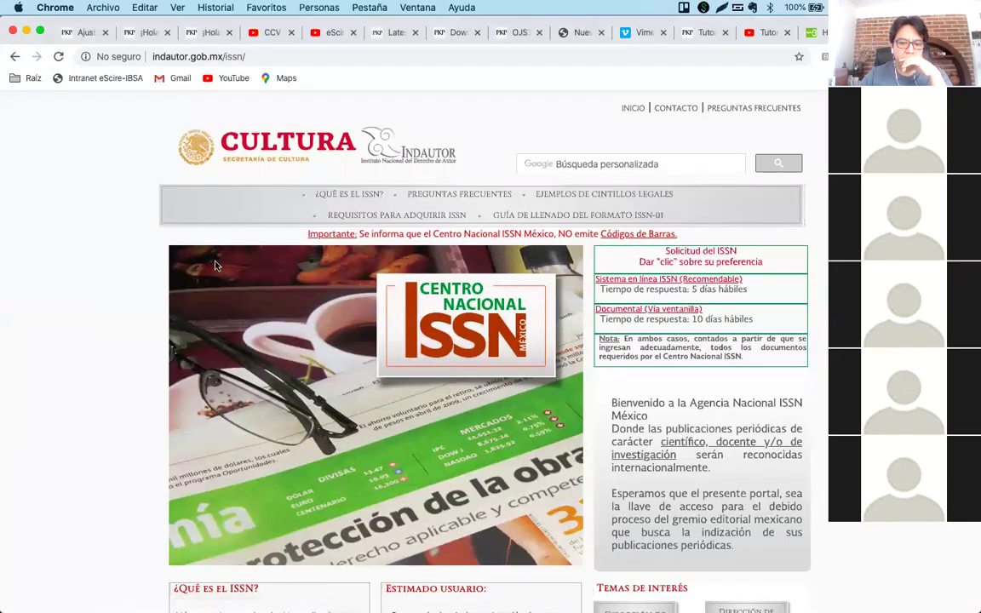
Open 'Requisitos para adquirir ISSN' and scroll through the applicant requirements.
{"action": "left_click", "coordinate": [425, 220]}
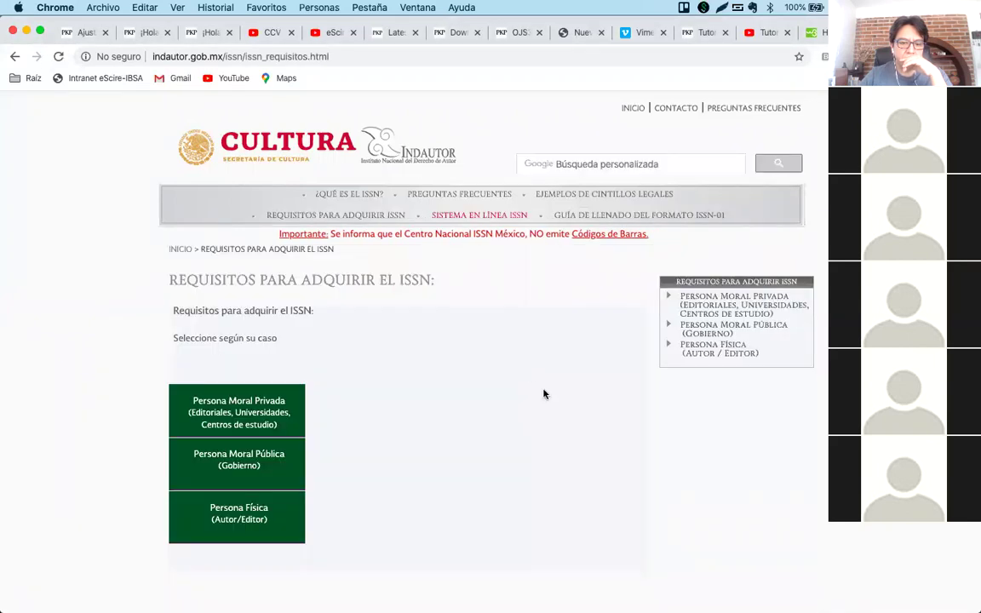
{"action": "scroll", "coordinate": [544, 394], "scroll_direction": "down", "scroll_amount": 1}
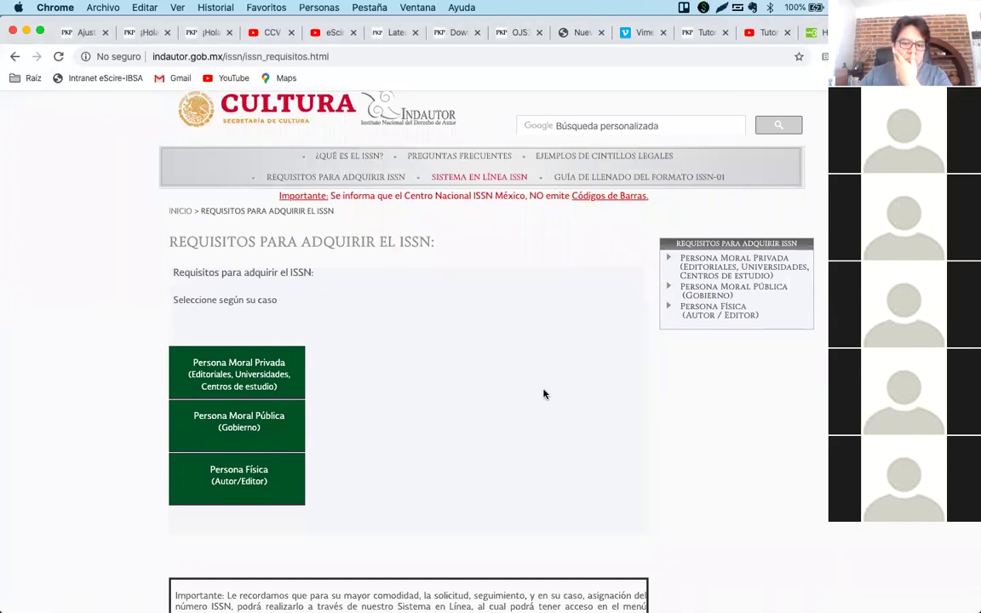
{"action": "scroll", "coordinate": [544, 394], "scroll_direction": "down", "scroll_amount": 1}
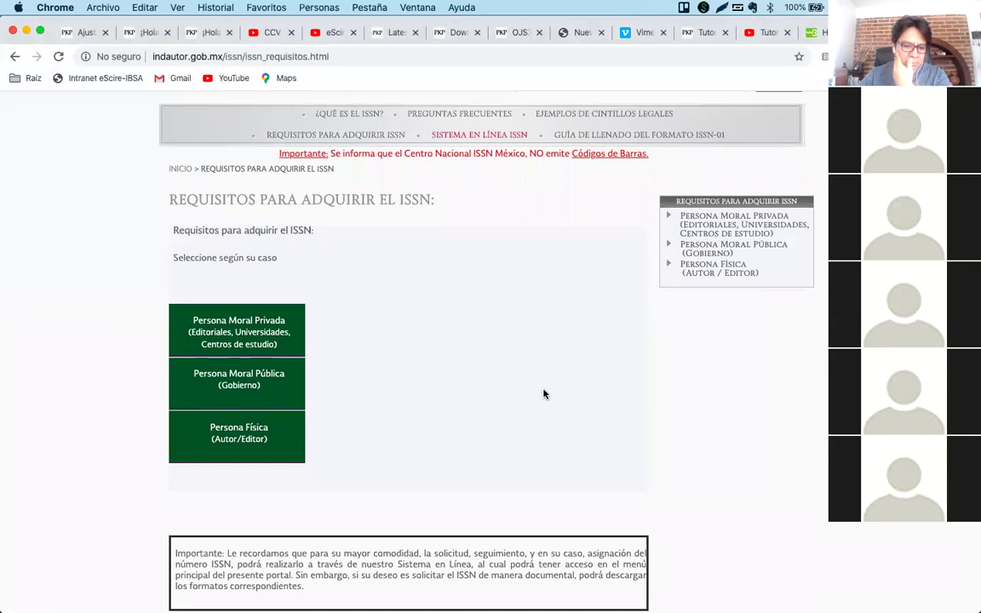
{"action": "scroll", "coordinate": [544, 394], "scroll_direction": "down", "scroll_amount": 1}
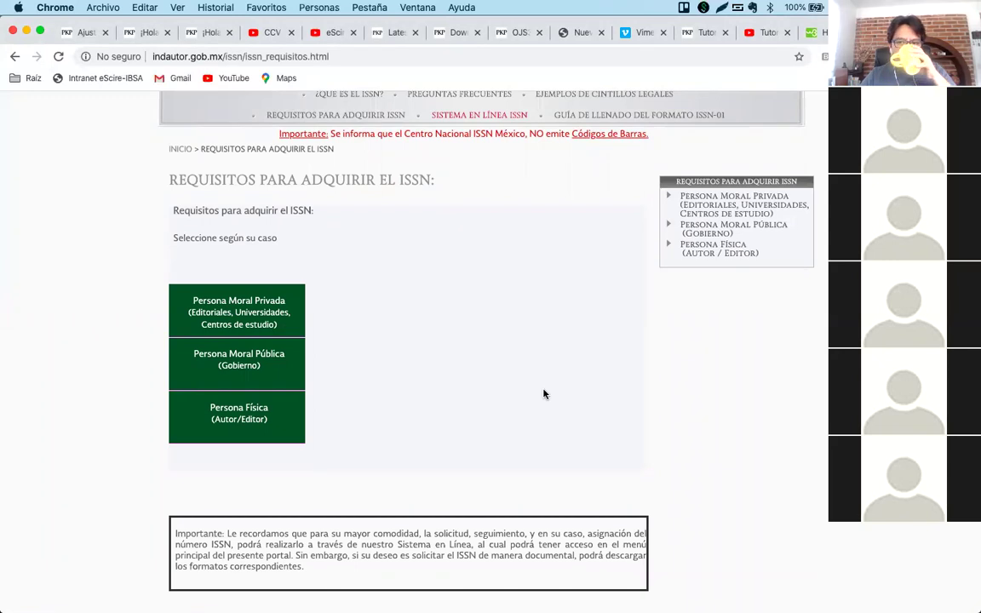
Close the Vimeo, Tutoriales, YouTube, w3schools, Download, OJS3 test, blank and duplicate ¡Hola mundo! tabs.
{"action": "left_click", "coordinate": [637, 32]}
{"action": "left_click", "coordinate": [664, 33]}
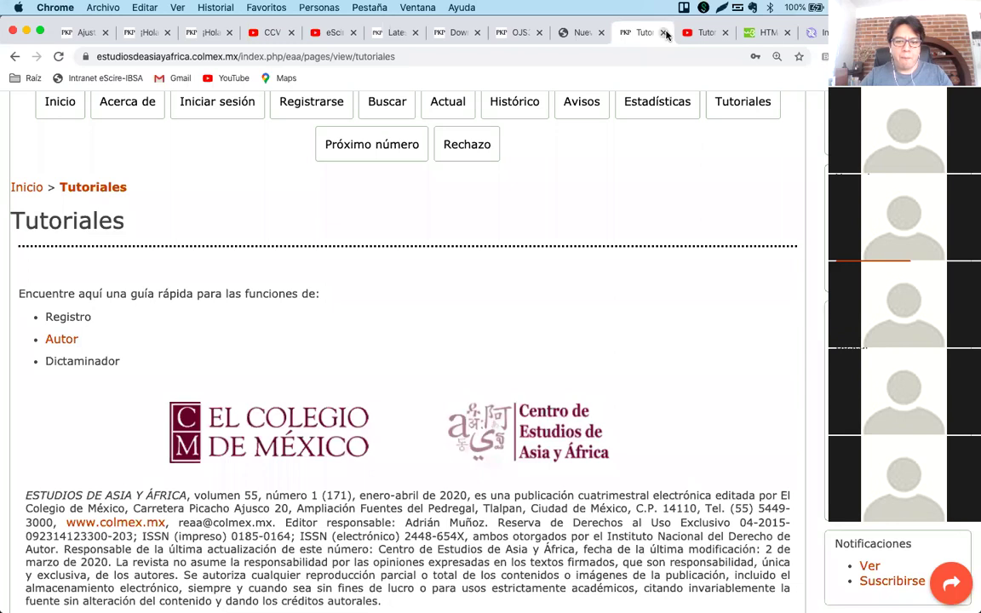
{"action": "left_click", "coordinate": [664, 33]}
{"action": "left_click", "coordinate": [664, 32]}
{"action": "left_click", "coordinate": [664, 32]}
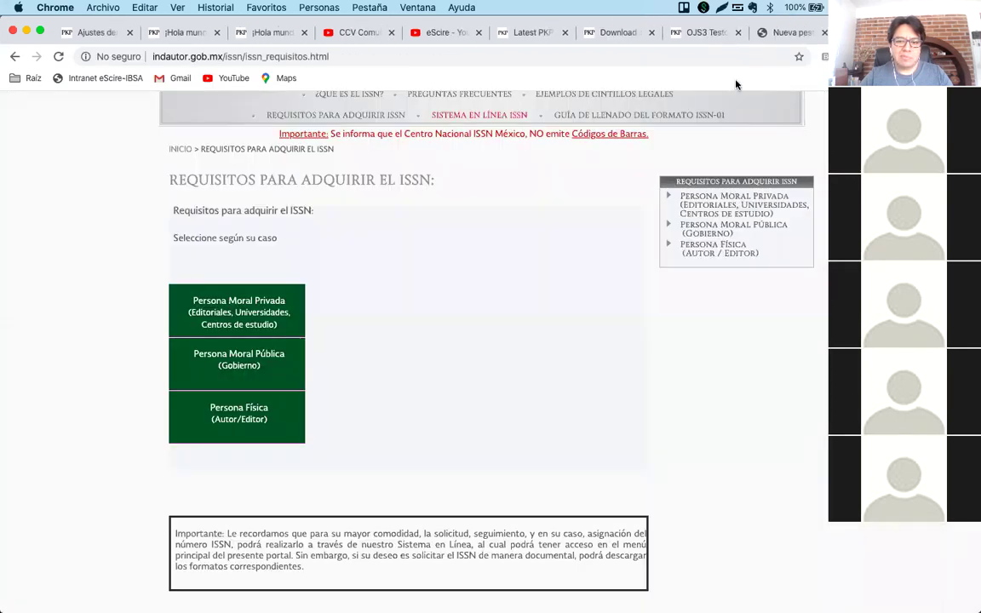
{"action": "left_click", "coordinate": [651, 33]}
{"action": "left_click", "coordinate": [651, 33]}
{"action": "left_click", "coordinate": [651, 32]}
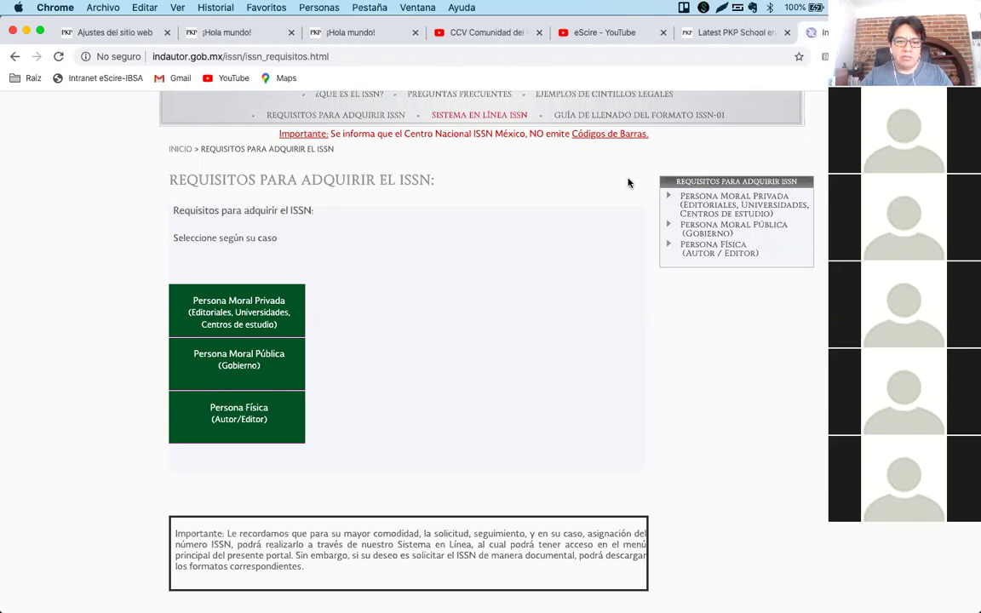
{"action": "left_click", "coordinate": [291, 32]}
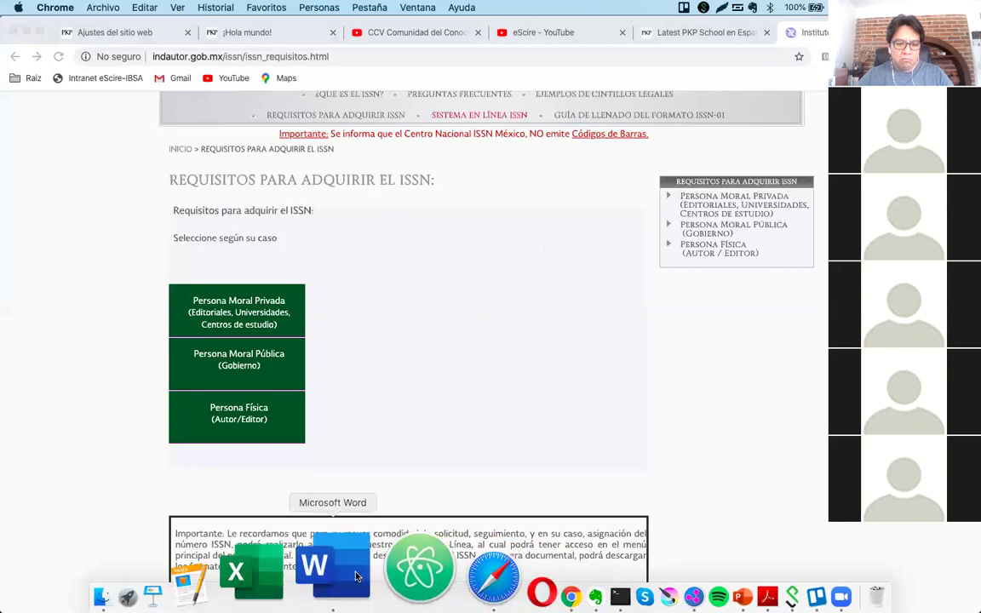
After item 12, add item 13 with the attendee's name and the pasted OJS 2.4.8.0 upgrade question.
{"action": "left_click", "coordinate": [335, 573]}
{"action": "scroll", "coordinate": [393, 465], "scroll_direction": "down", "scroll_amount": 5}
{"action": "left_click", "coordinate": [435, 436]}
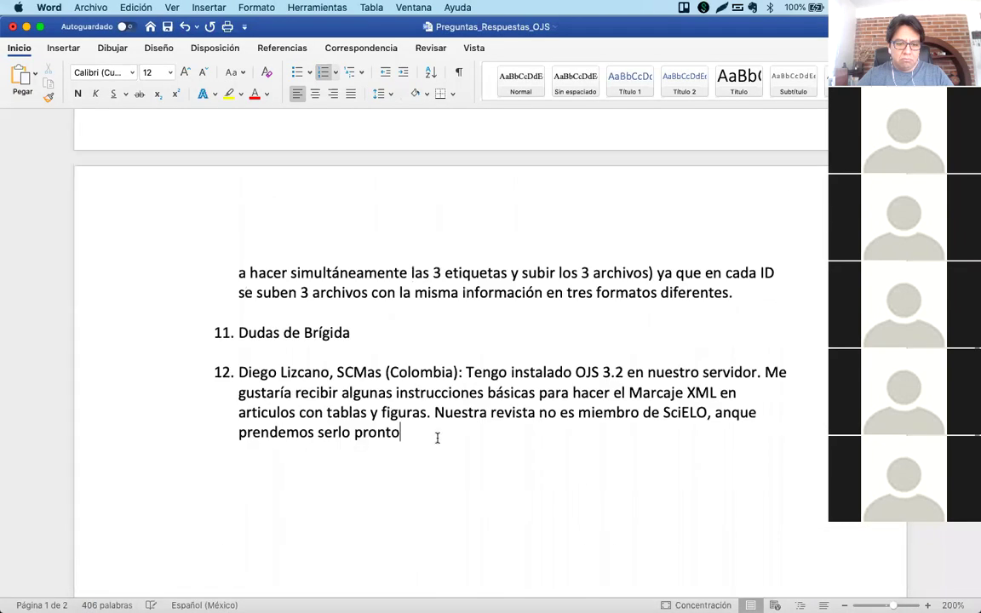
{"action": "key", "text": "Return"}
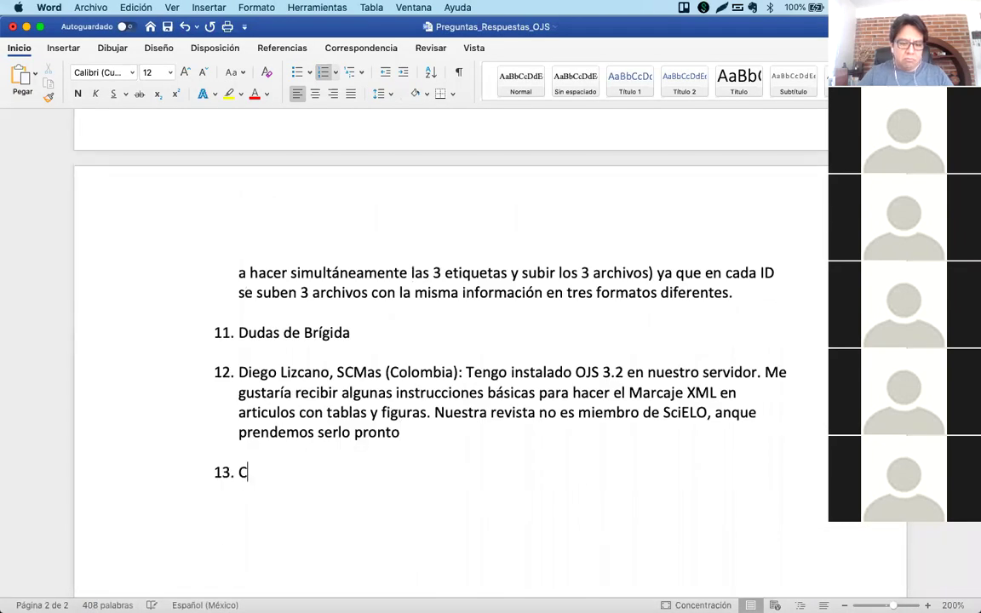
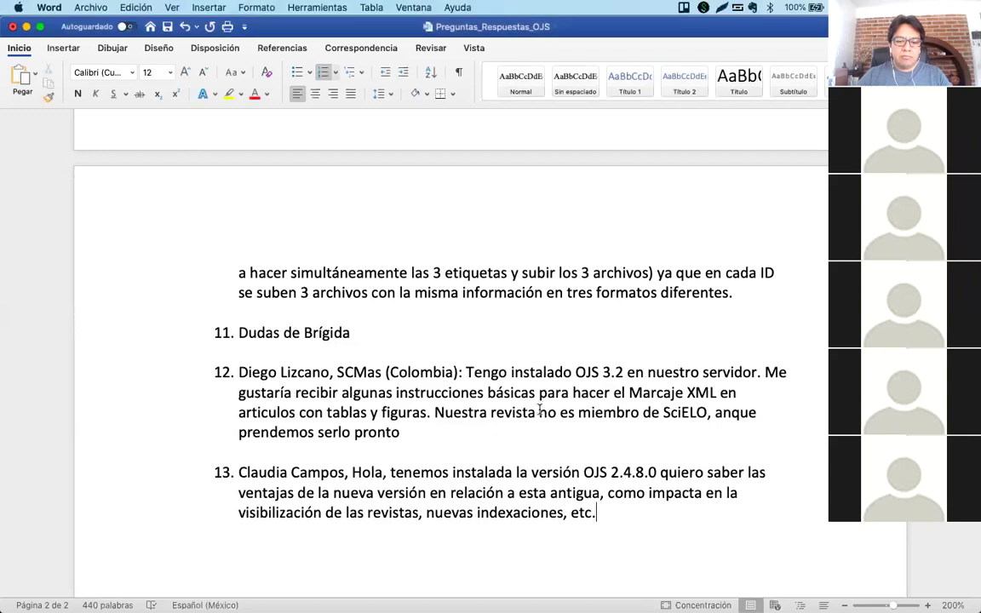
Review sub-question 8b on DOI in the Word question list, then switch to Chrome.
{"action": "mouse_move", "coordinate": [459, 601]}
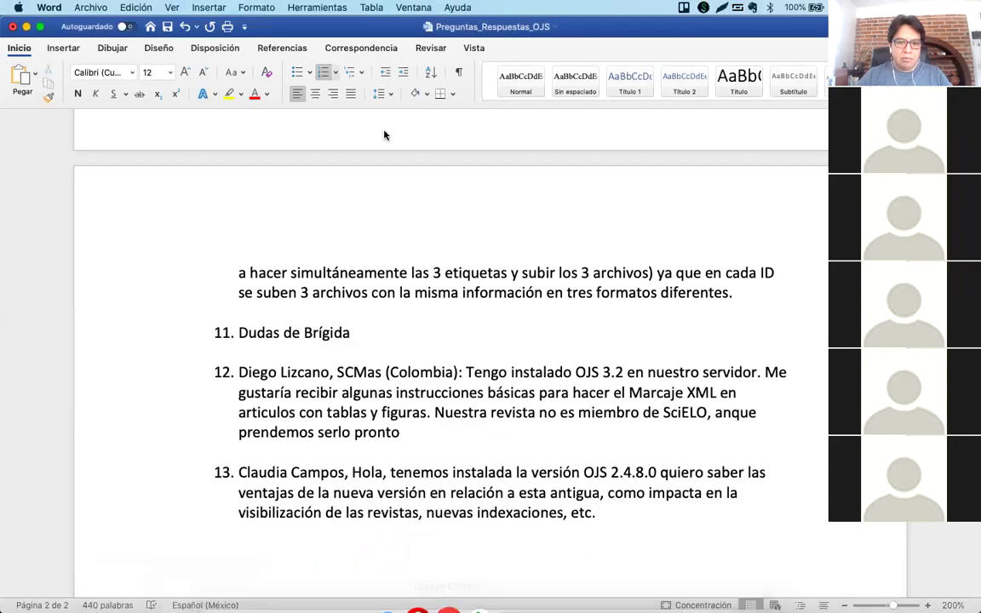
{"action": "left_click", "coordinate": [420, 372]}
{"action": "scroll", "coordinate": [422, 371], "scroll_direction": "up", "scroll_amount": 2}
{"action": "scroll", "coordinate": [422, 371], "scroll_direction": "up", "scroll_amount": 15}
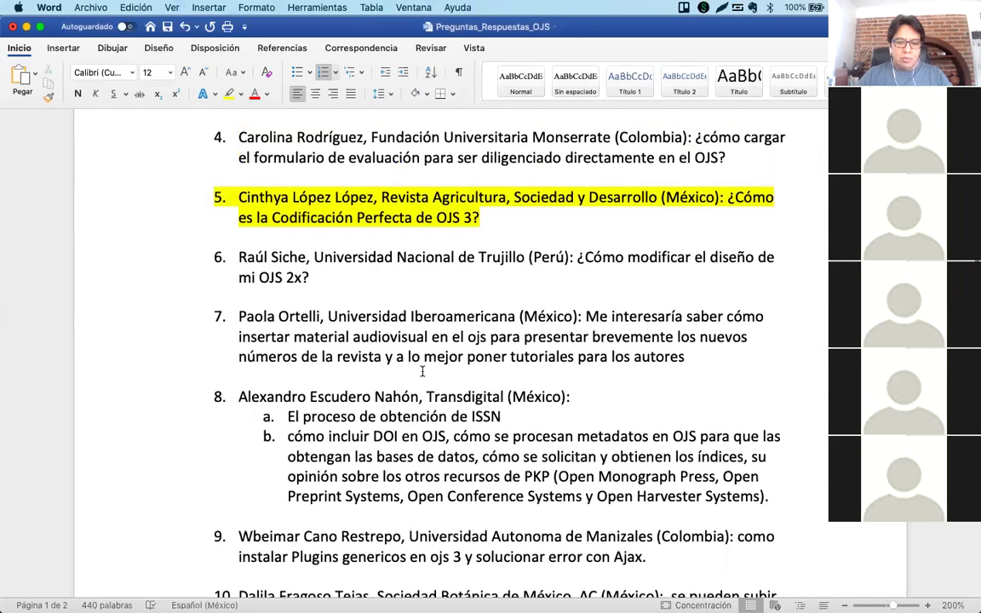
{"action": "scroll", "coordinate": [421, 371], "scroll_direction": "down", "scroll_amount": 1}
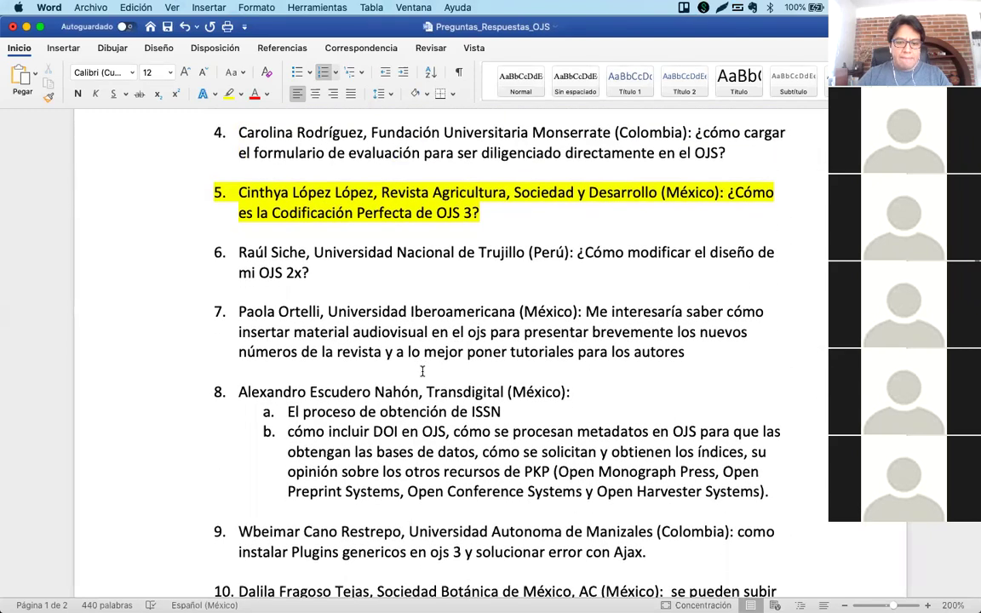
{"action": "scroll", "coordinate": [421, 371], "scroll_direction": "down", "scroll_amount": 3}
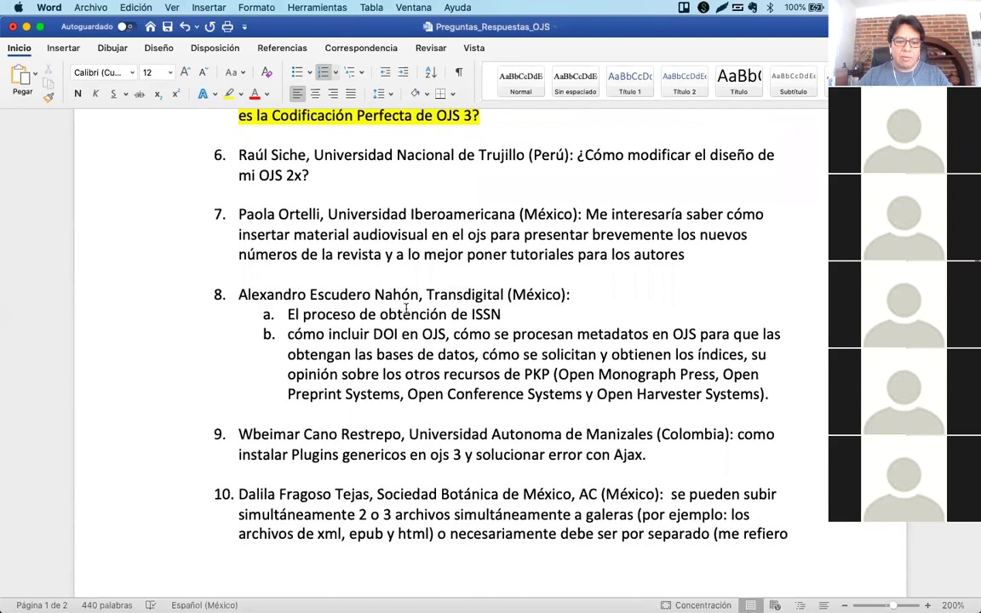
{"action": "scroll", "coordinate": [396, 363], "scroll_direction": "down", "scroll_amount": 1}
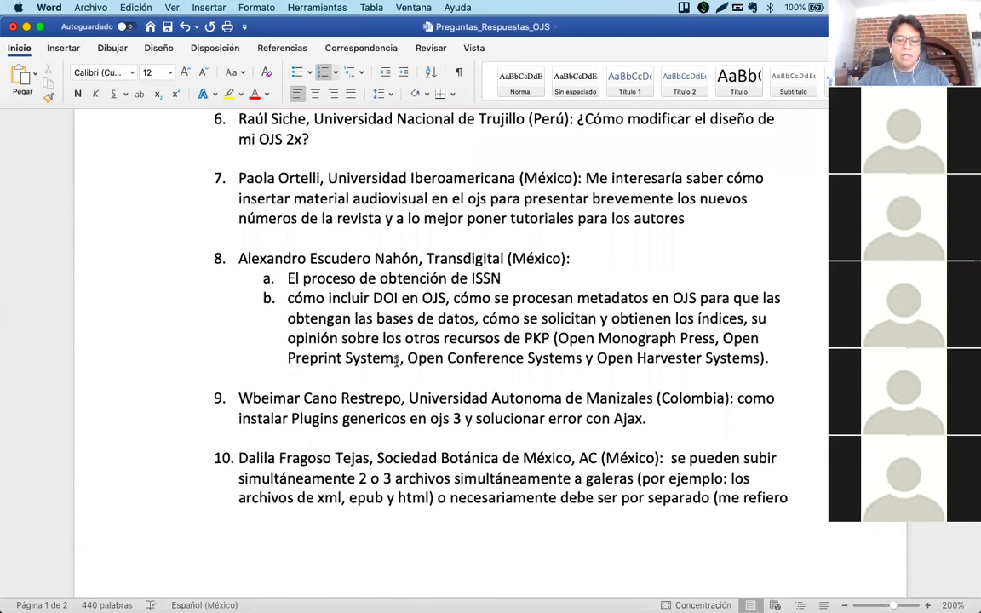
{"action": "triple_click", "coordinate": [397, 300]}
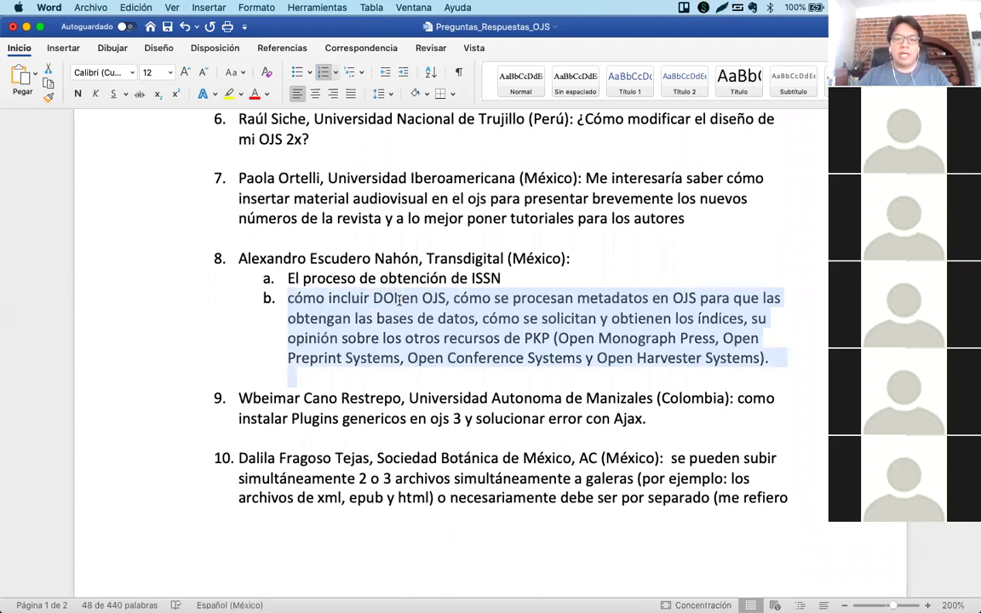
{"action": "left_click", "coordinate": [398, 300]}
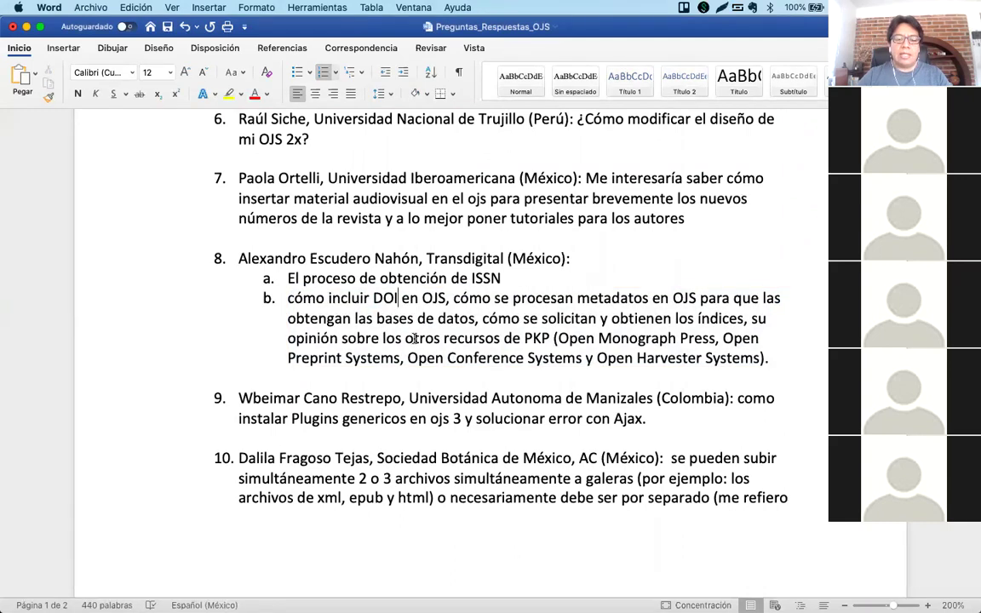
{"action": "mouse_move", "coordinate": [383, 588]}
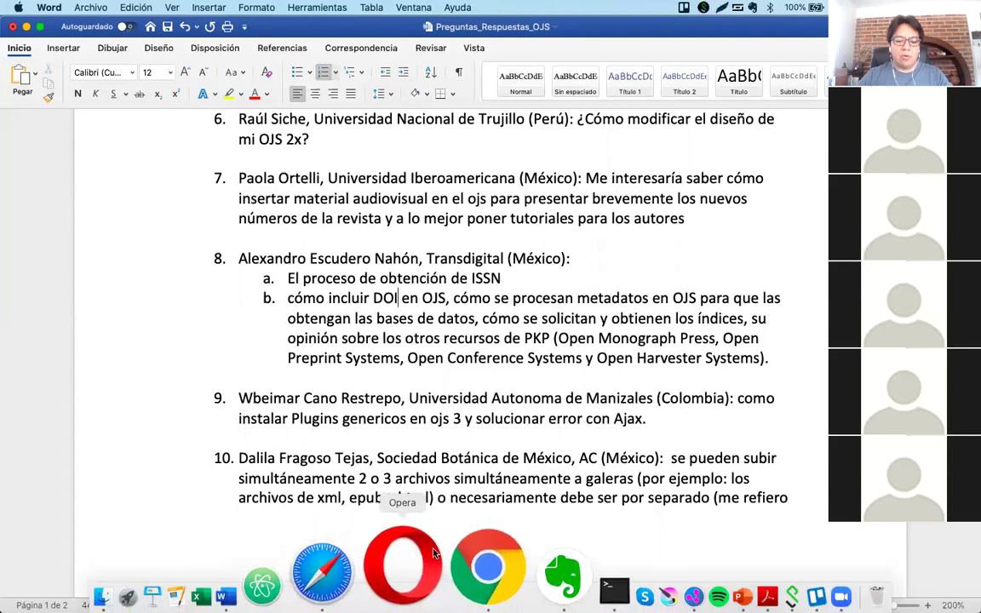
{"action": "left_click", "coordinate": [486, 566]}
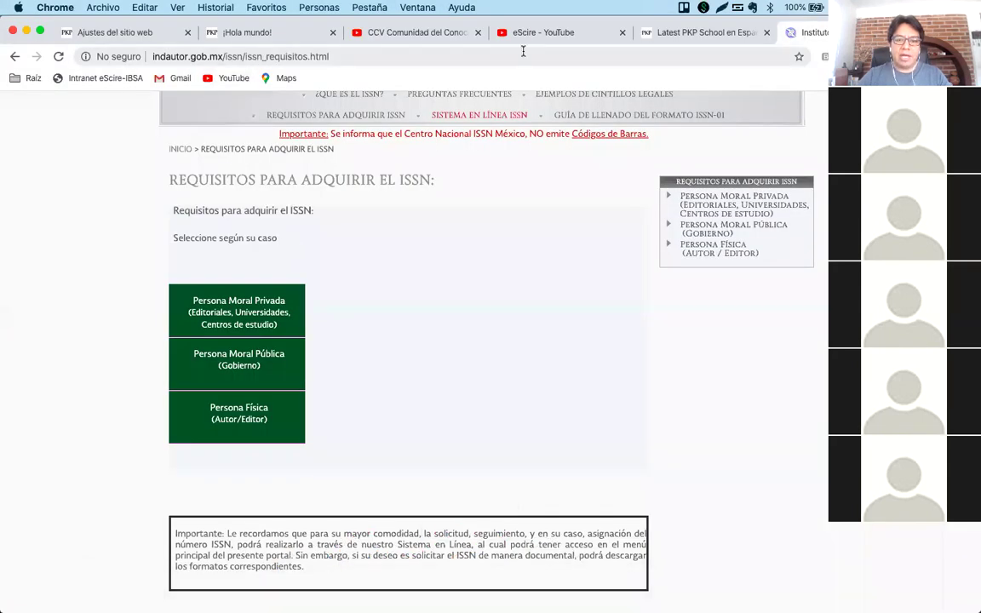
On the CCV Comunidad del Conocimiento Virtual channel, open the 'DOI (Digital Object Identifier)' video.
{"action": "left_click", "coordinate": [409, 34]}
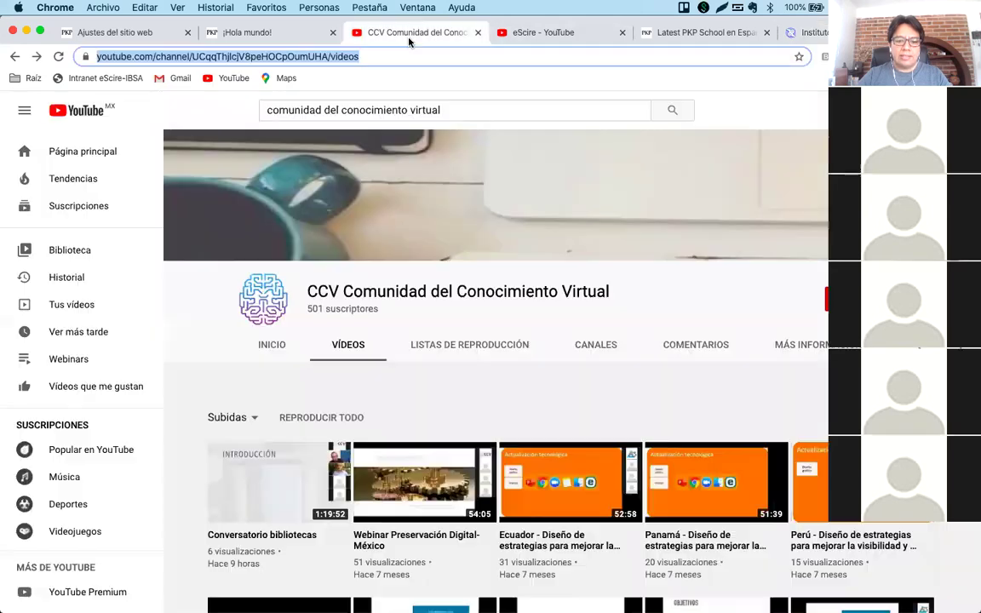
{"action": "scroll", "coordinate": [438, 350], "scroll_direction": "down", "scroll_amount": 4}
{"action": "scroll", "coordinate": [436, 423], "scroll_direction": "down", "scroll_amount": 5}
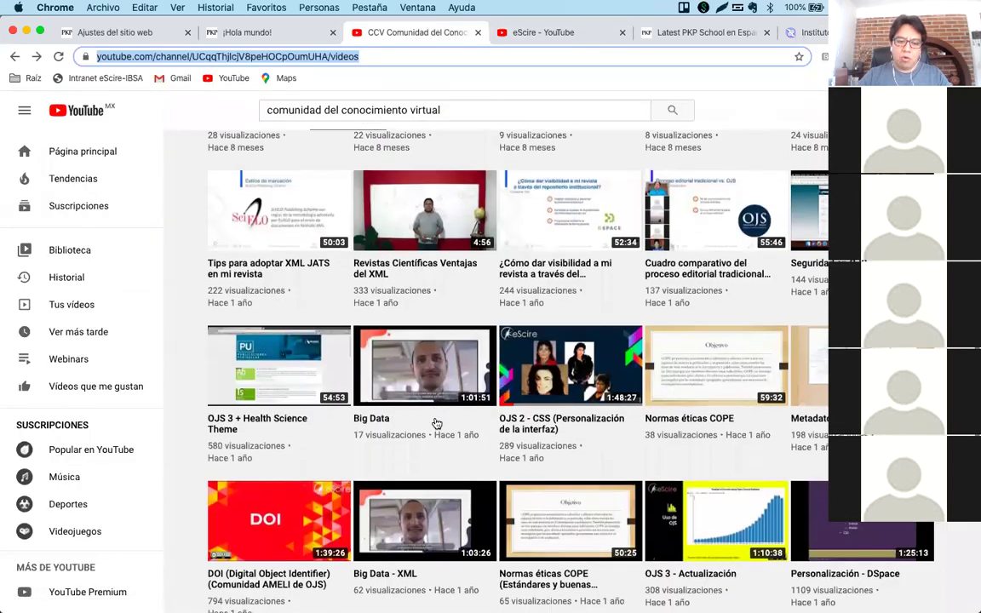
{"action": "scroll", "coordinate": [434, 424], "scroll_direction": "down", "scroll_amount": 3}
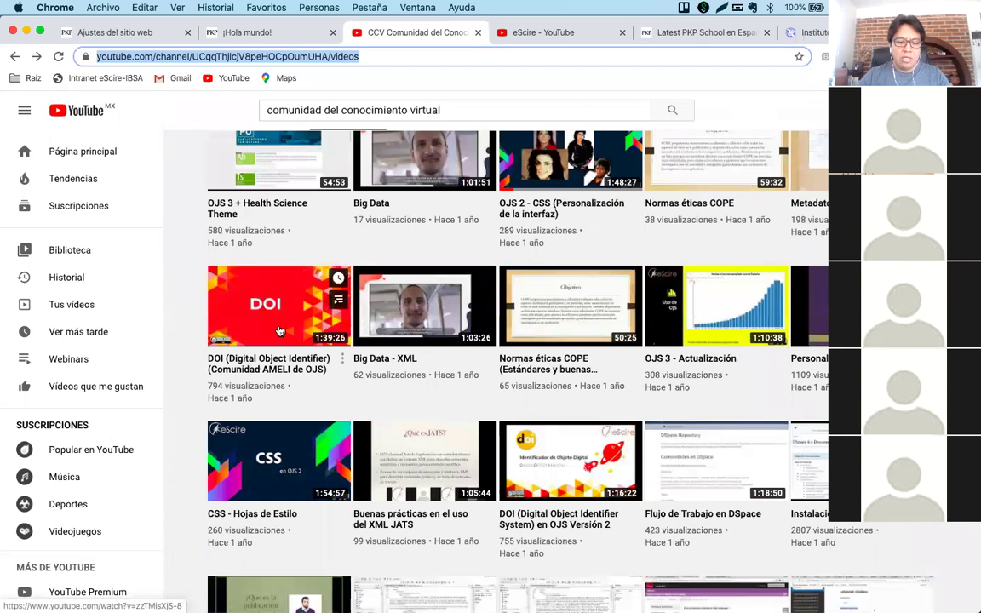
{"action": "left_click", "coordinate": [279, 331]}
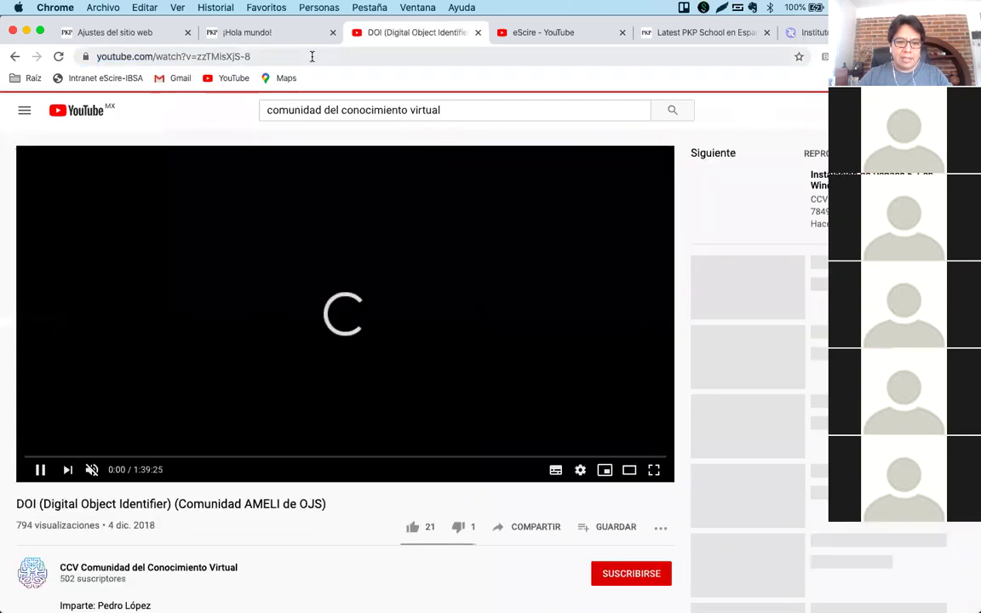
Copy the video's address, cancel Zoom's end-meeting prompt, and return to the playing video.
{"action": "left_click", "coordinate": [312, 56]}
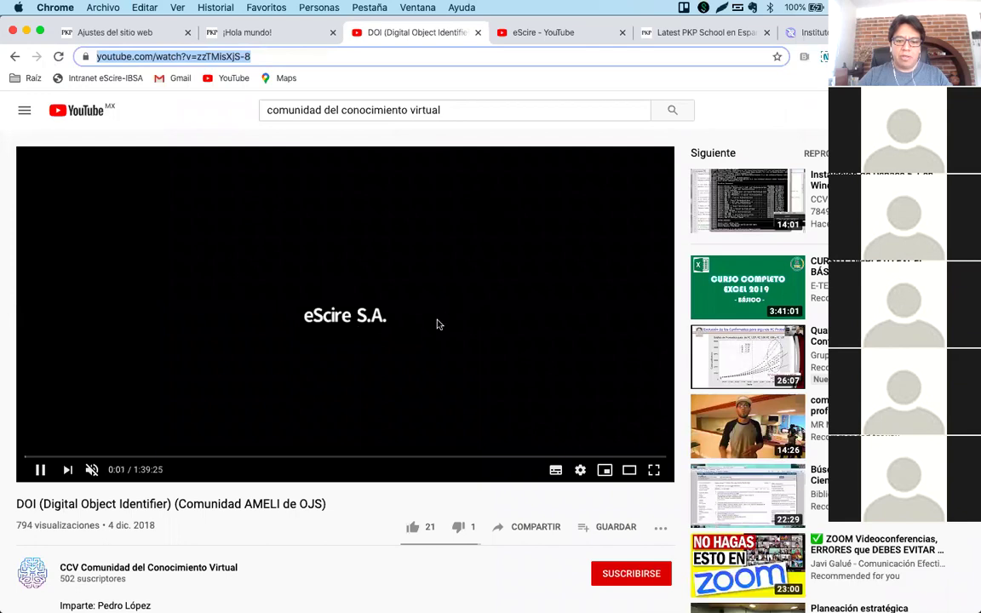
{"action": "mouse_move", "coordinate": [400, 600]}
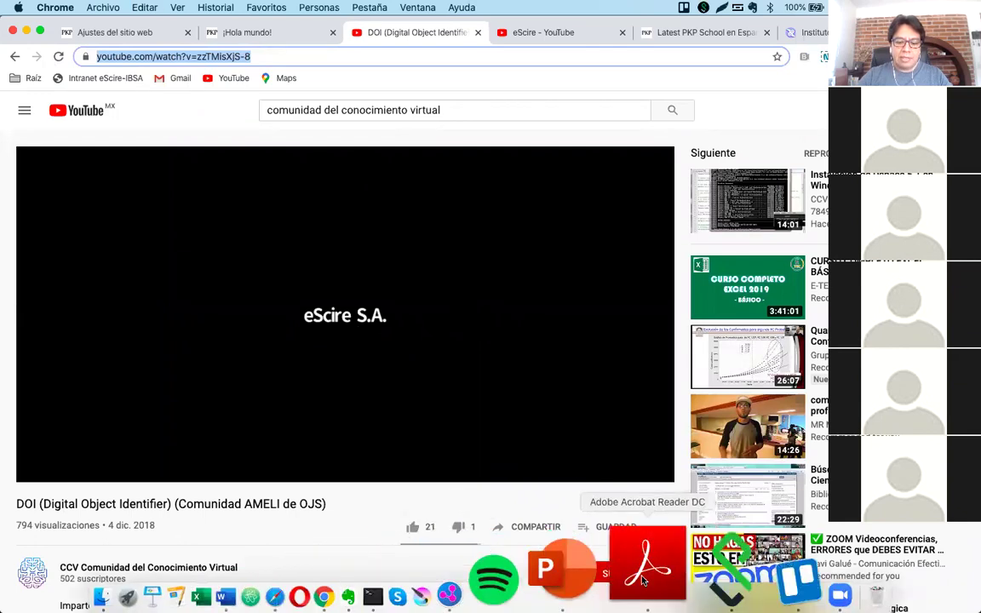
{"action": "left_click", "coordinate": [696, 563]}
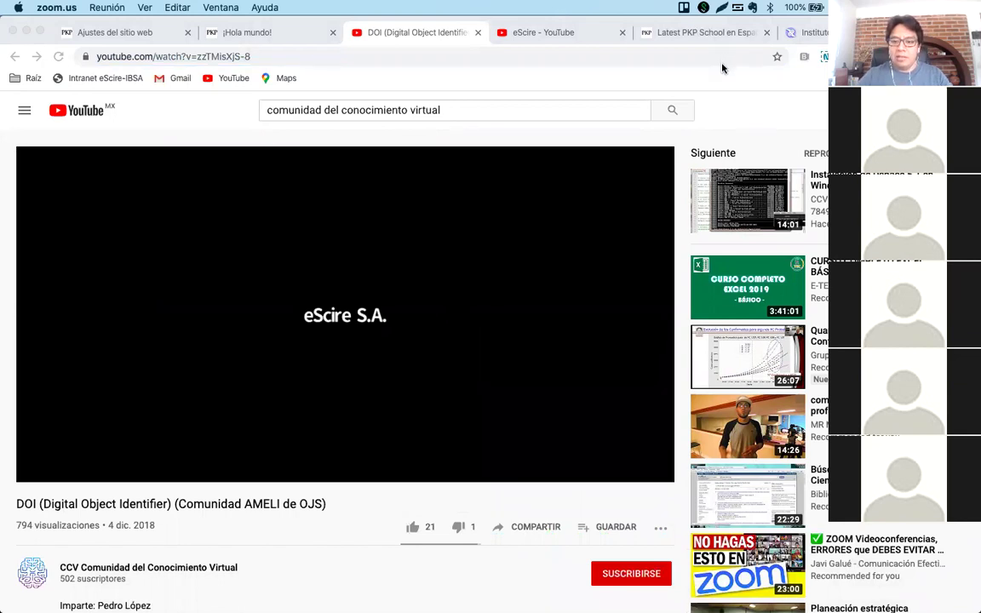
{"action": "key", "text": "super+c"}
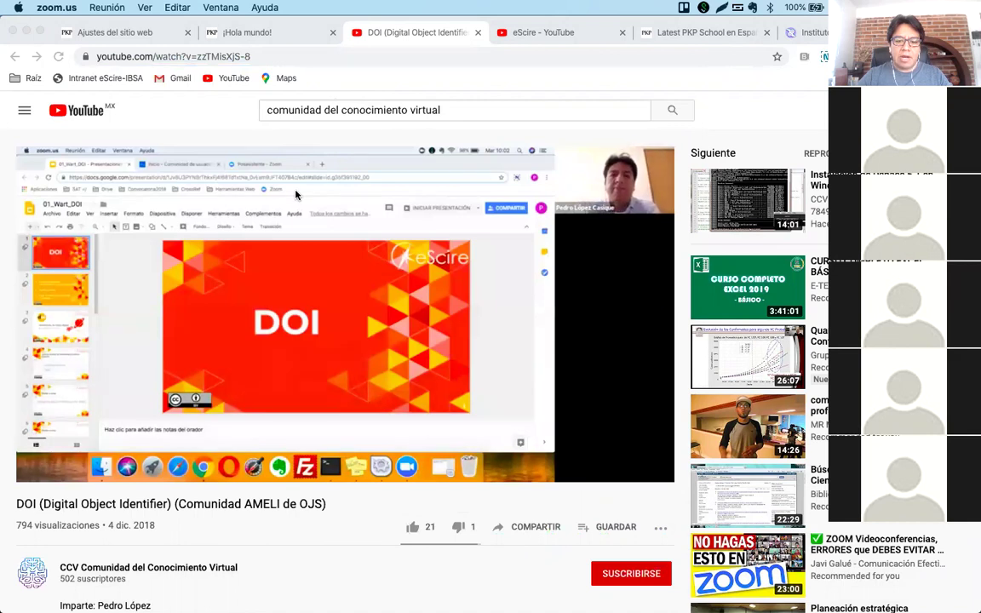
{"action": "key", "text": "super+w"}
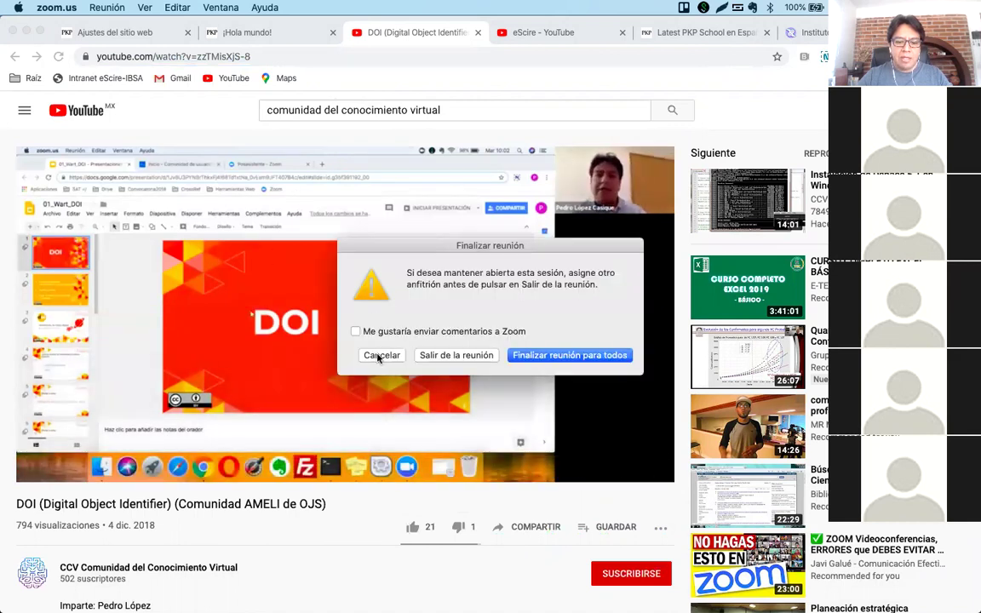
{"action": "left_click", "coordinate": [379, 355]}
{"action": "left_click", "coordinate": [558, 87]}
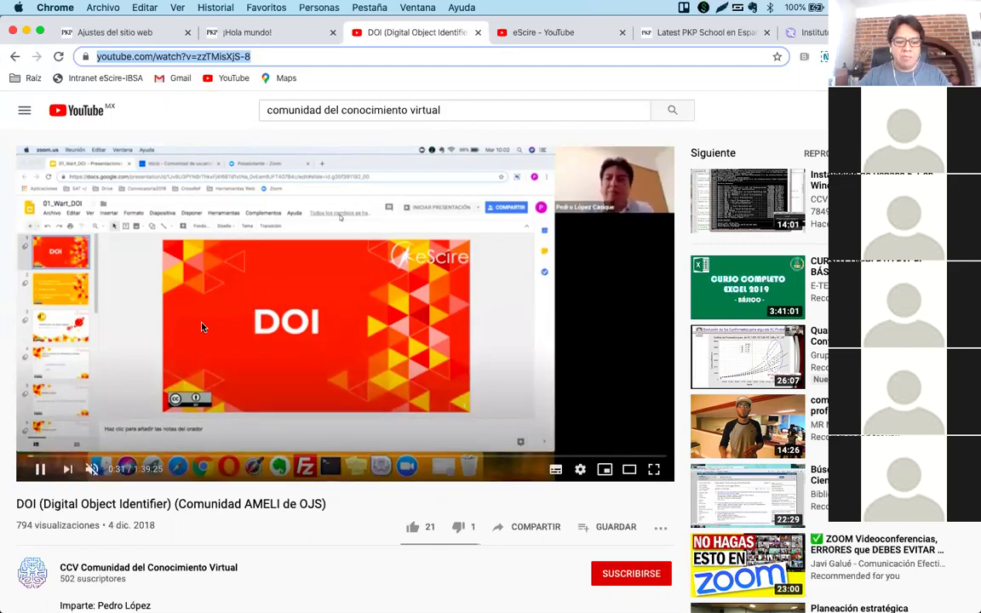
{"action": "scroll", "coordinate": [202, 327], "scroll_direction": "down", "scroll_amount": 2}
{"action": "scroll", "coordinate": [341, 298], "scroll_direction": "up", "scroll_amount": 2}
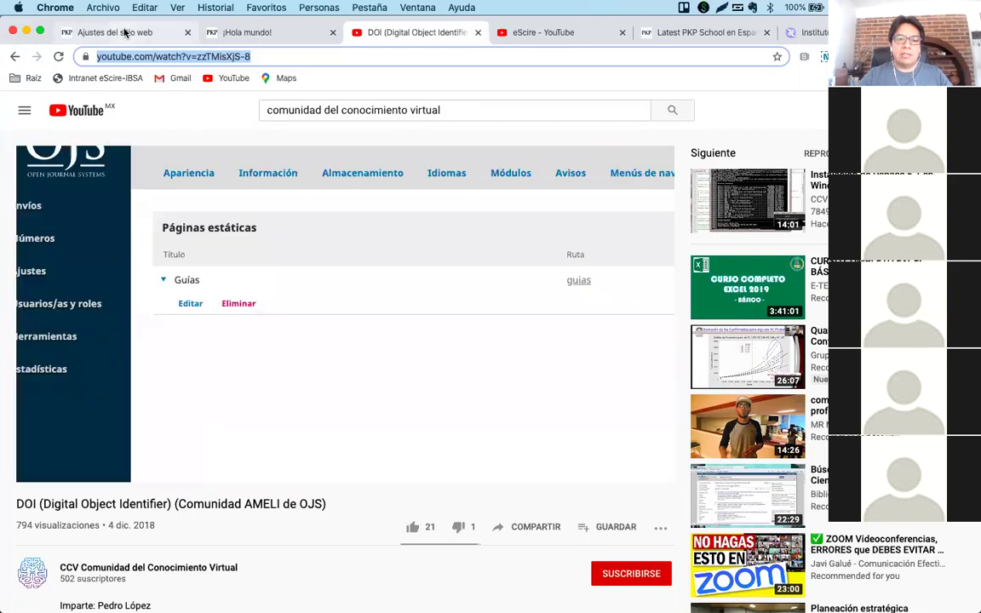
Show the 'Ajustes del sitio web' settings, check the Word question list, then return to OJS.
{"action": "left_click", "coordinate": [124, 33]}
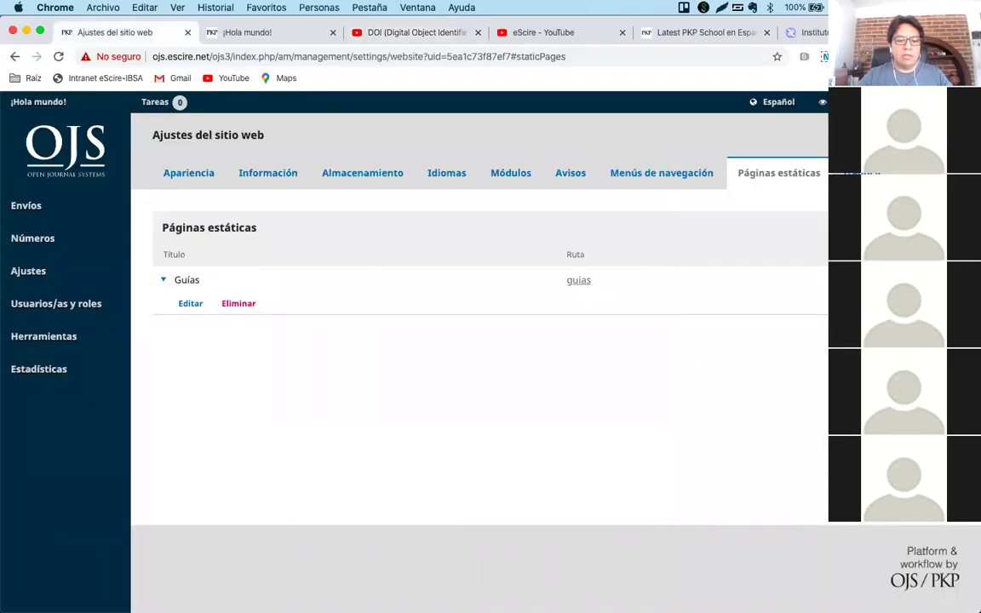
{"action": "mouse_move", "coordinate": [366, 588]}
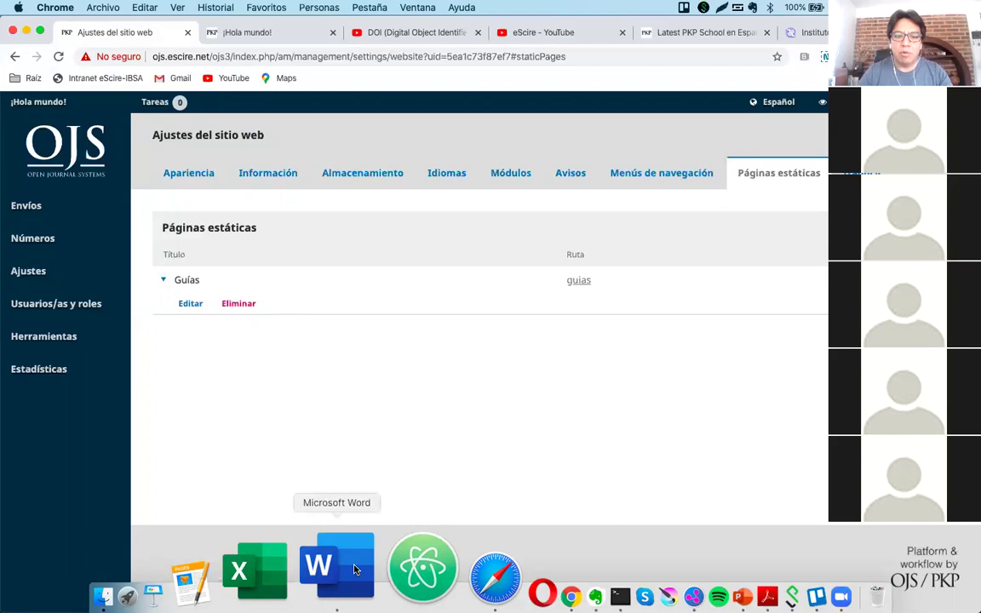
{"action": "left_click", "coordinate": [356, 569]}
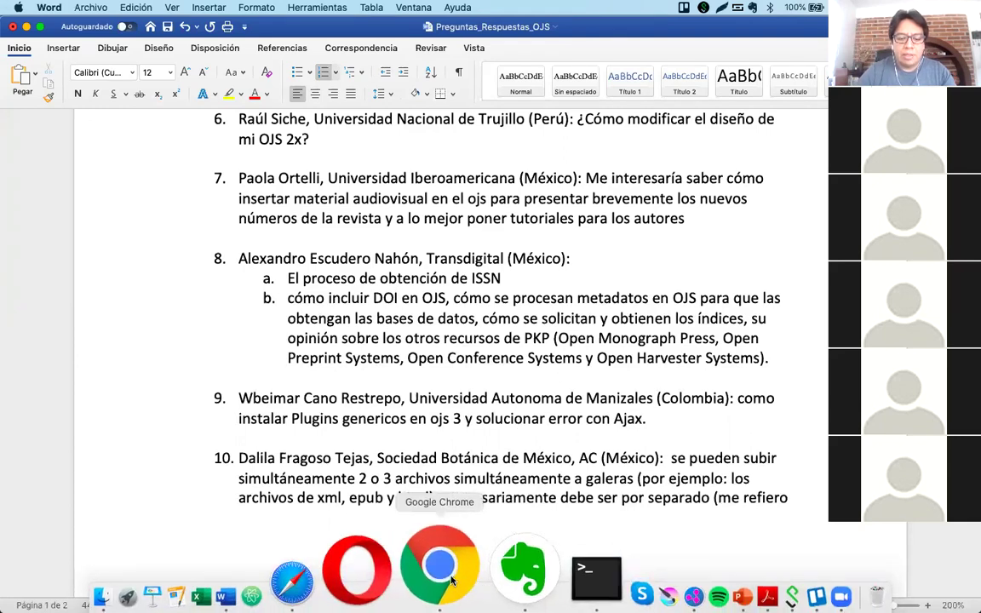
{"action": "left_click", "coordinate": [451, 580]}
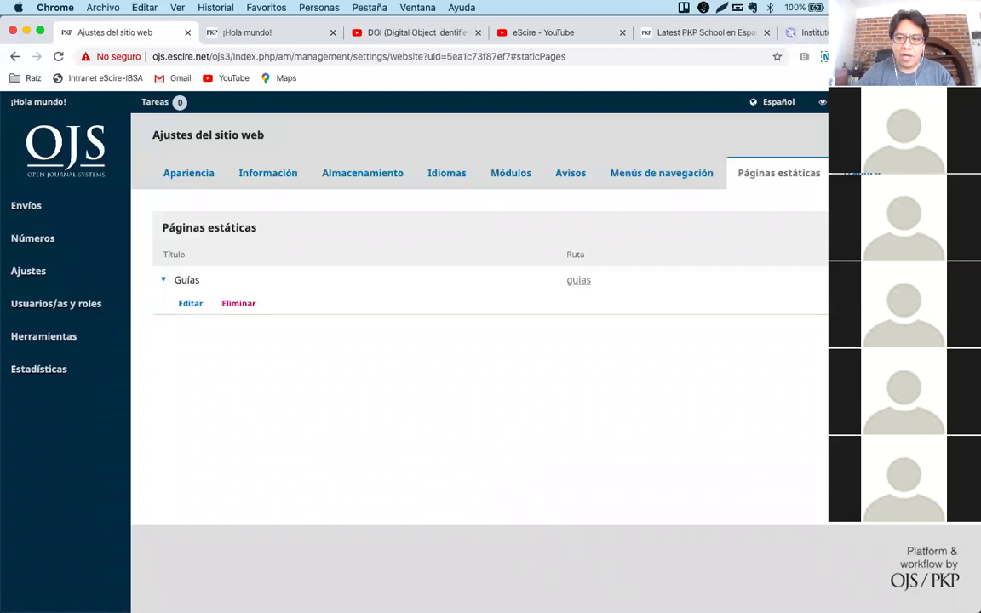
Search for 'pkp index' in a new tab.
{"action": "key", "text": "super+t"}
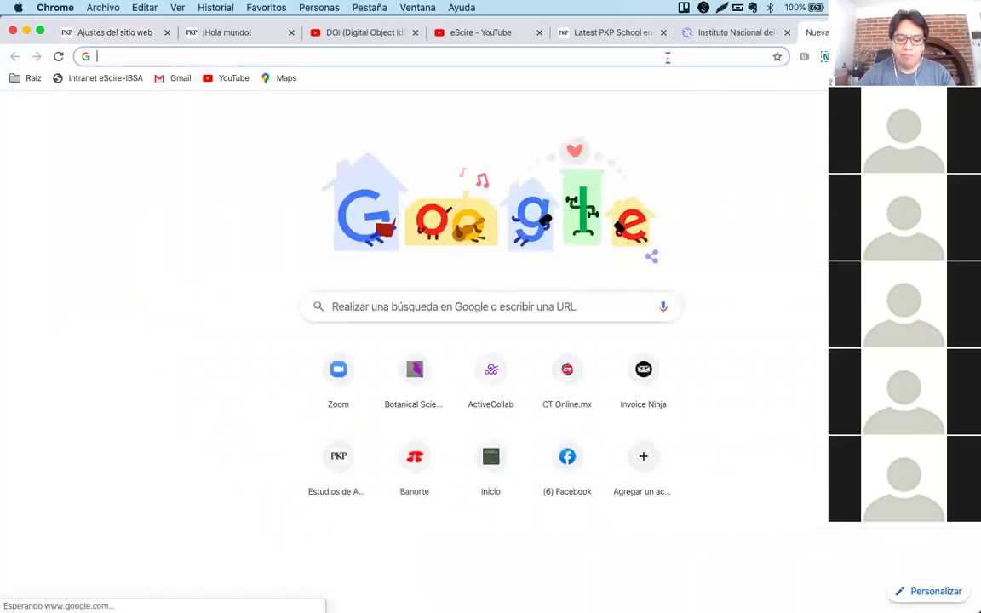
{"action": "type", "text": "pkp index"}
{"action": "key", "text": "Return"}
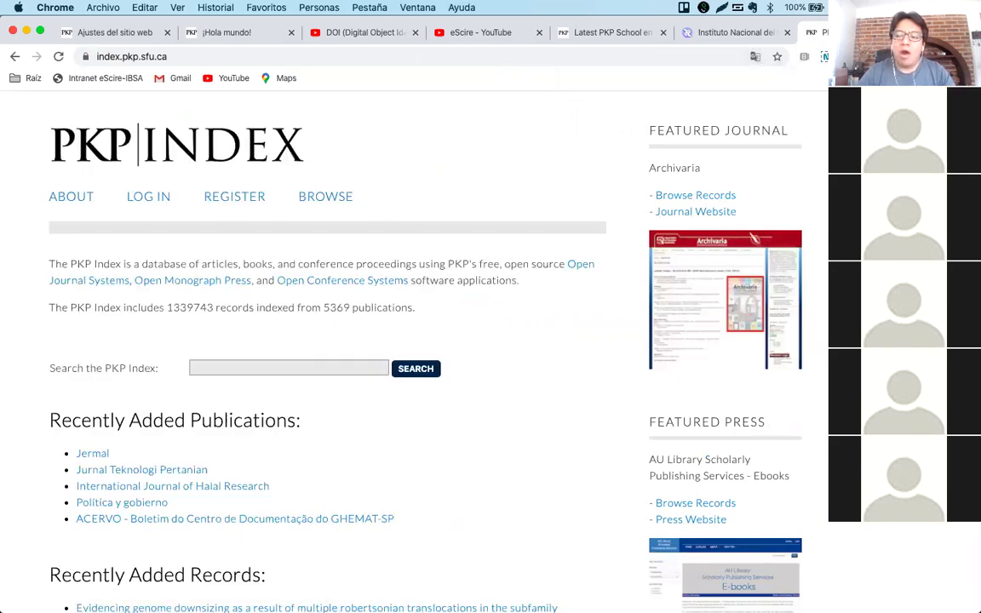
In another new tab, search Google for 'ohs pkp', correcting the 'ojhs pkp' typo.
{"action": "key", "text": "super+t"}
{"action": "type", "text": "ojhs pkp"}
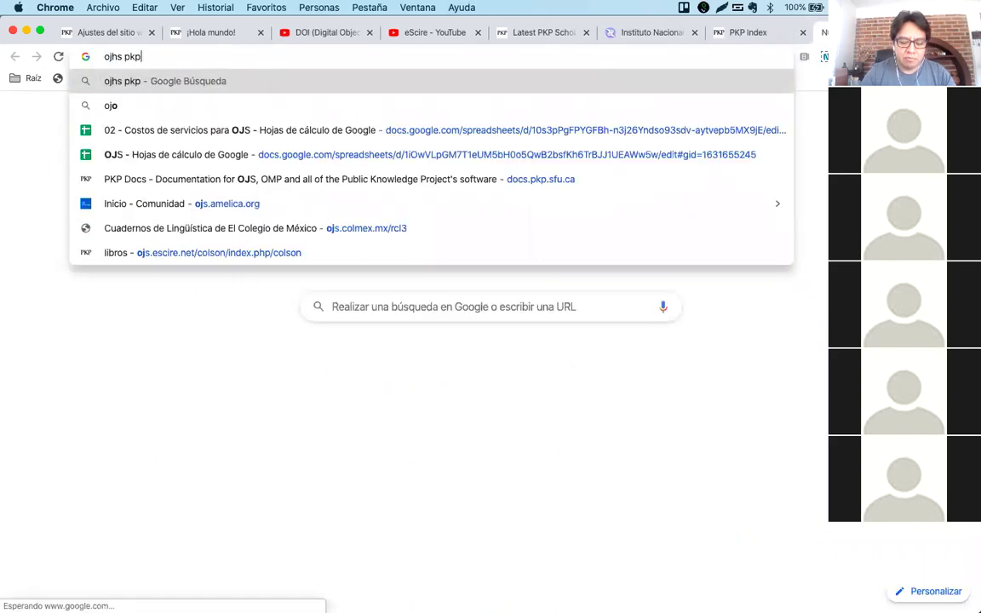
{"action": "key", "text": "Return"}
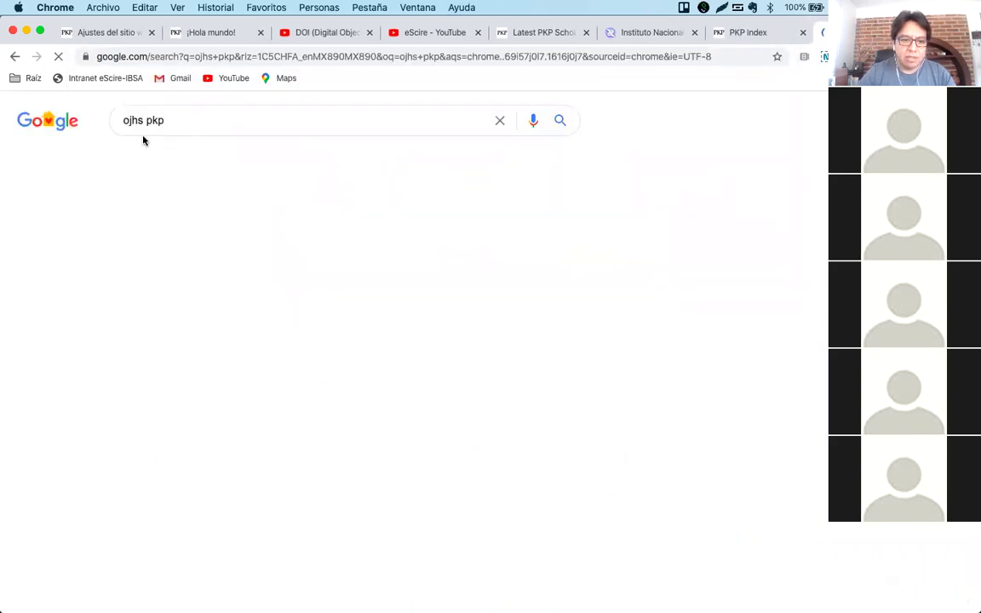
{"action": "key", "text": "BackSpace"}
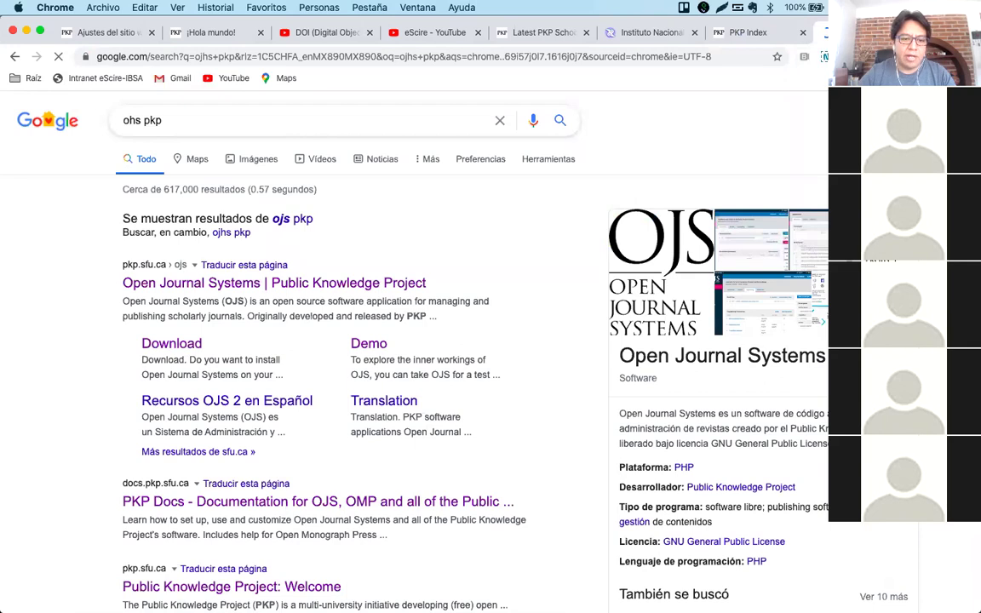
{"action": "key", "text": "Return"}
Open the Open Harvester Systems result, then switch back to the PKP Index tab.
{"action": "left_click", "coordinate": [215, 233]}
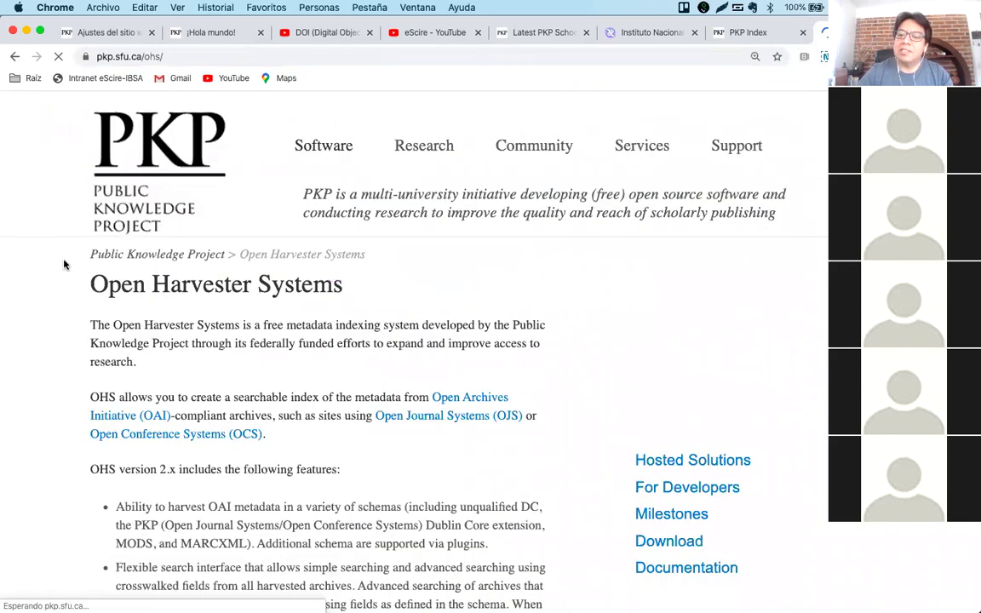
{"action": "scroll", "coordinate": [472, 319], "scroll_direction": "down", "scroll_amount": 3}
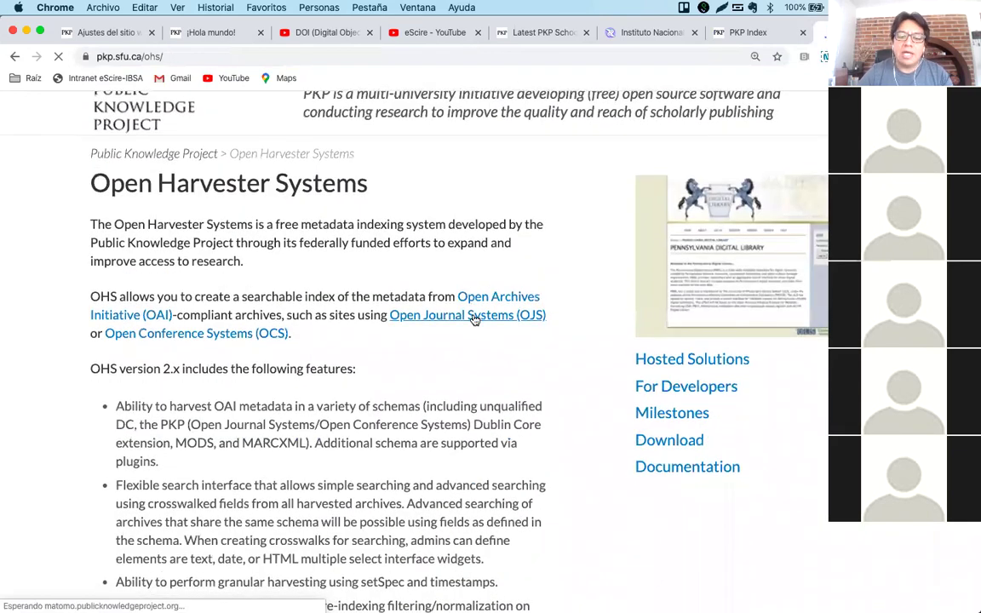
{"action": "left_click", "coordinate": [745, 32]}
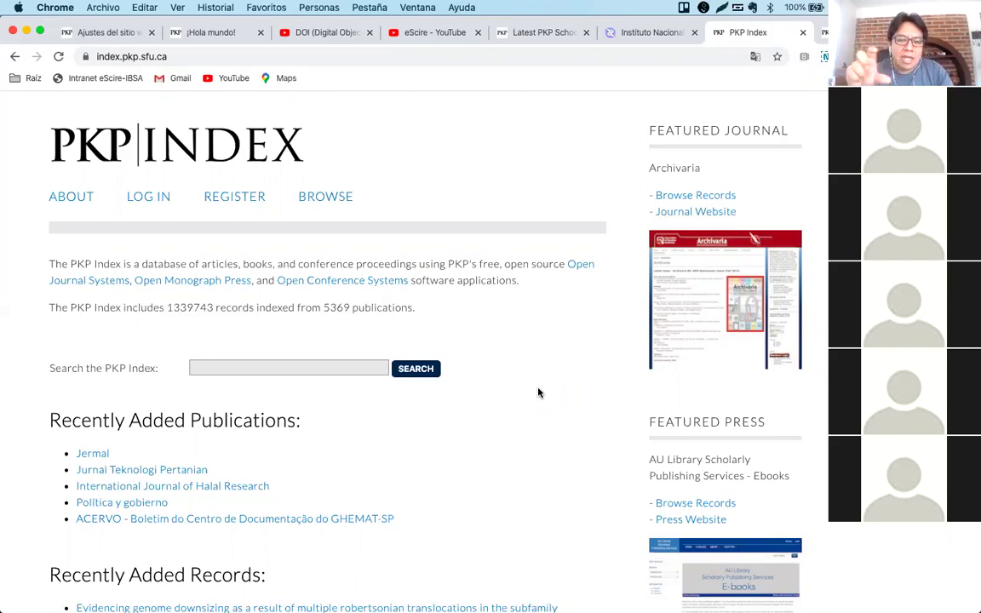
Open the first Recently Added Record, on genome downsizing in Allioideae, and scroll its details.
{"action": "scroll", "coordinate": [562, 412], "scroll_direction": "down", "scroll_amount": 10}
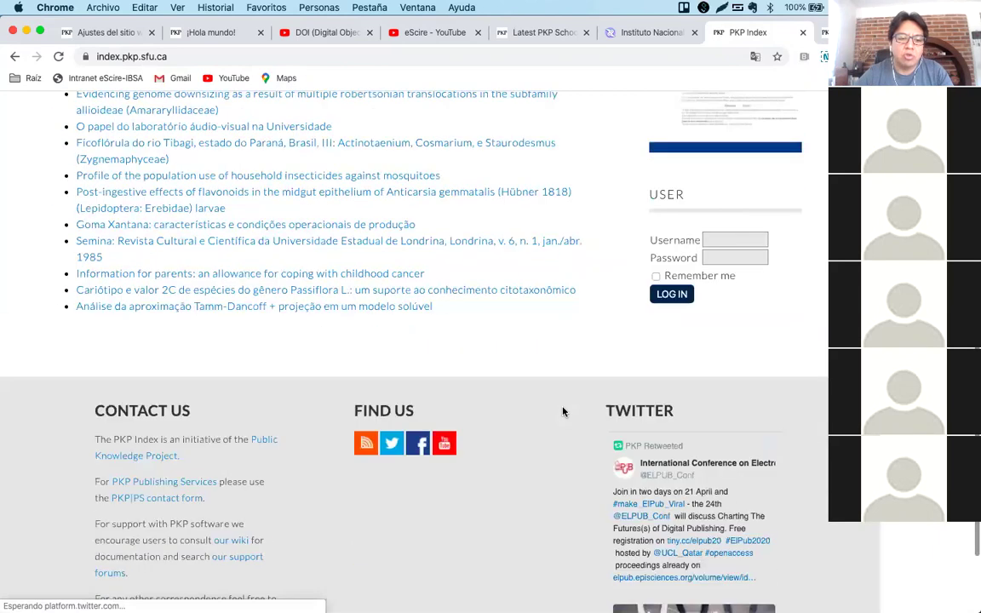
{"action": "scroll", "coordinate": [563, 407], "scroll_direction": "up", "scroll_amount": 4}
{"action": "left_click", "coordinate": [204, 299]}
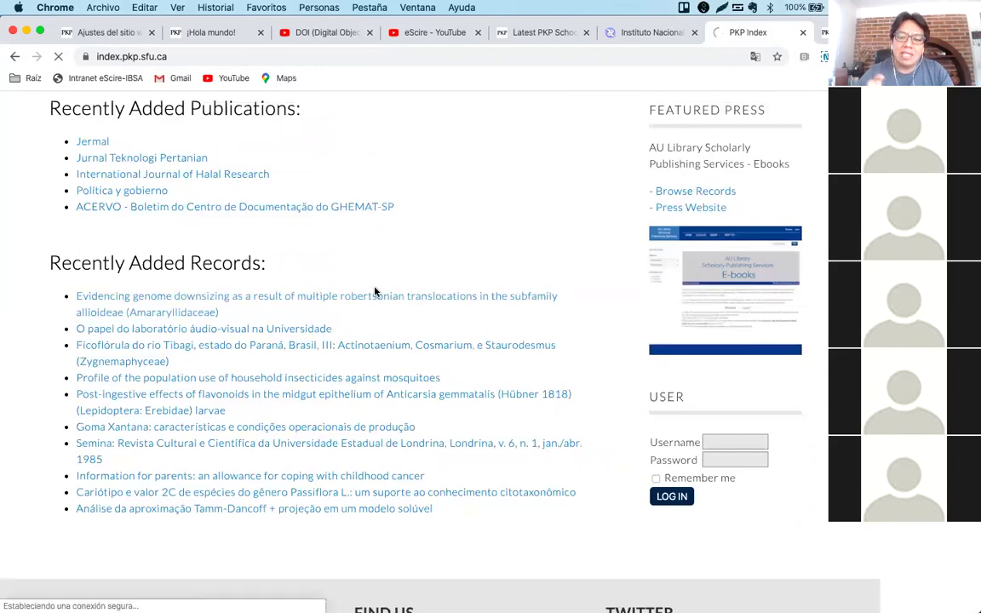
{"action": "scroll", "coordinate": [505, 408], "scroll_direction": "down", "scroll_amount": 15}
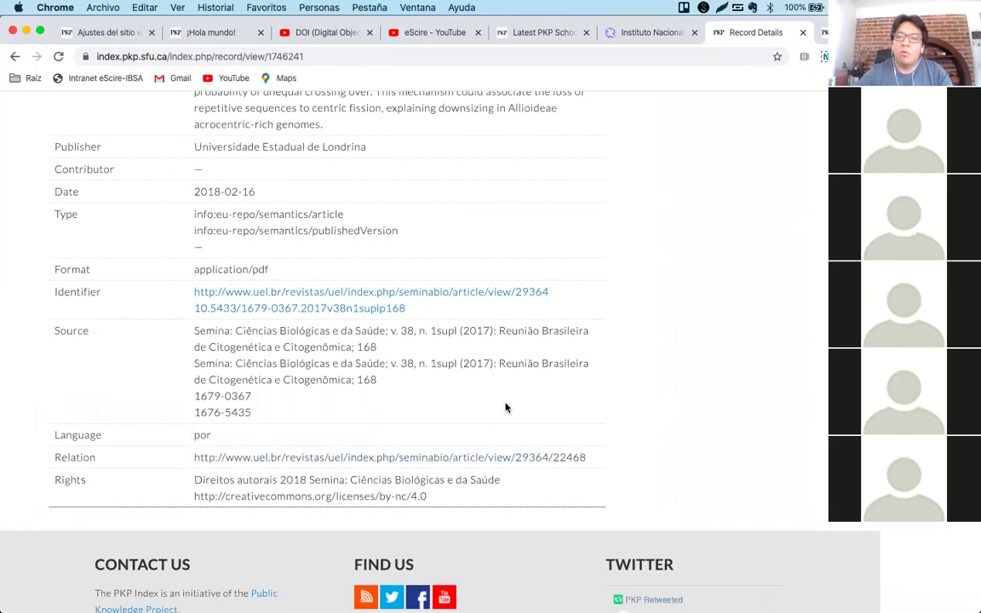
{"action": "scroll", "coordinate": [505, 408], "scroll_direction": "up", "scroll_amount": 12}
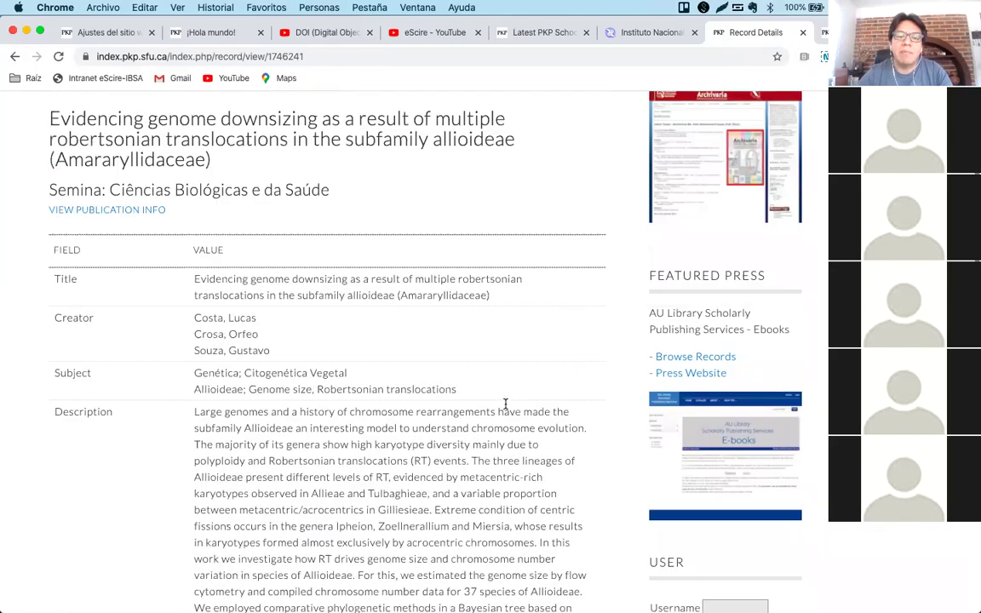
{"action": "scroll", "coordinate": [504, 405], "scroll_direction": "up", "scroll_amount": 3}
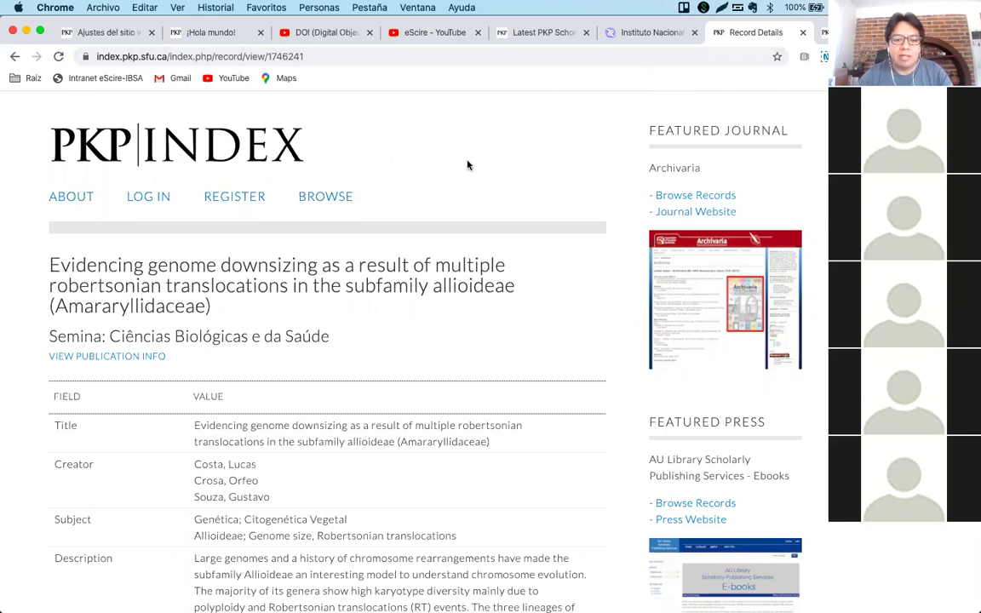
From the Open Harvester Systems tab, open and browse the Open Preprint Systems page.
{"action": "key", "text": "ctrl+Tab"}
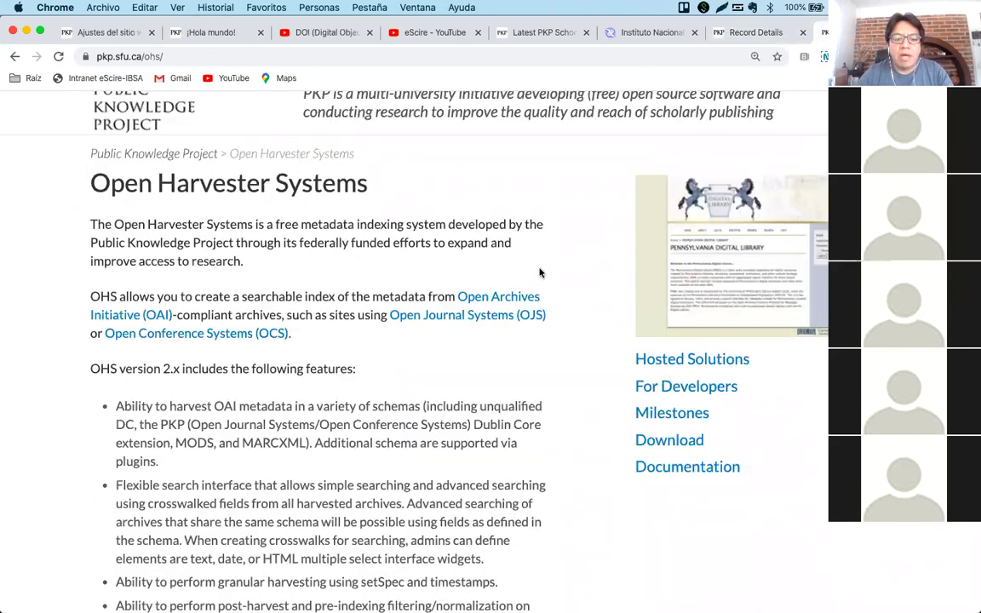
{"action": "scroll", "coordinate": [558, 410], "scroll_direction": "up", "scroll_amount": 3}
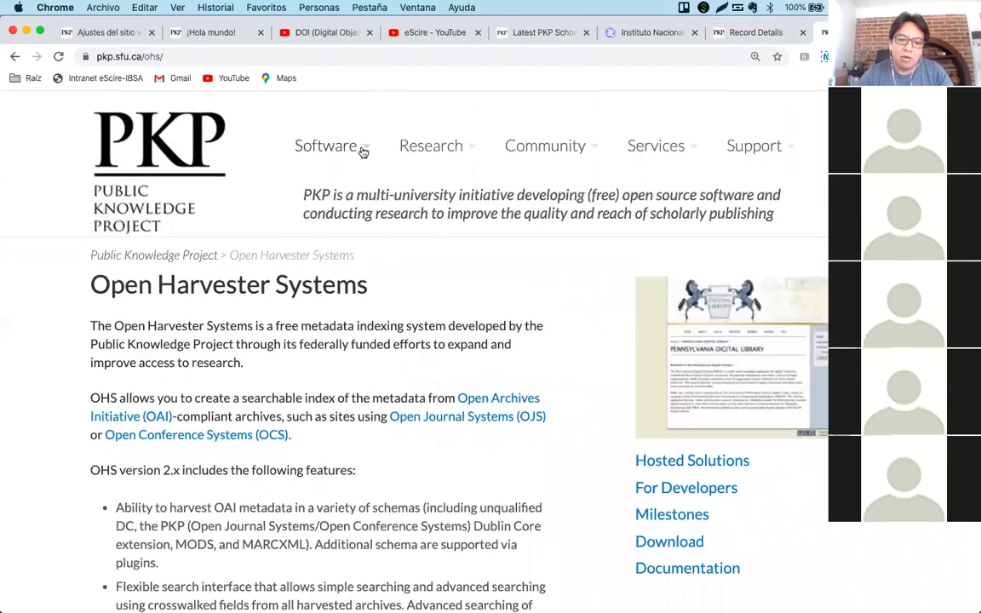
{"action": "mouse_move", "coordinate": [363, 150]}
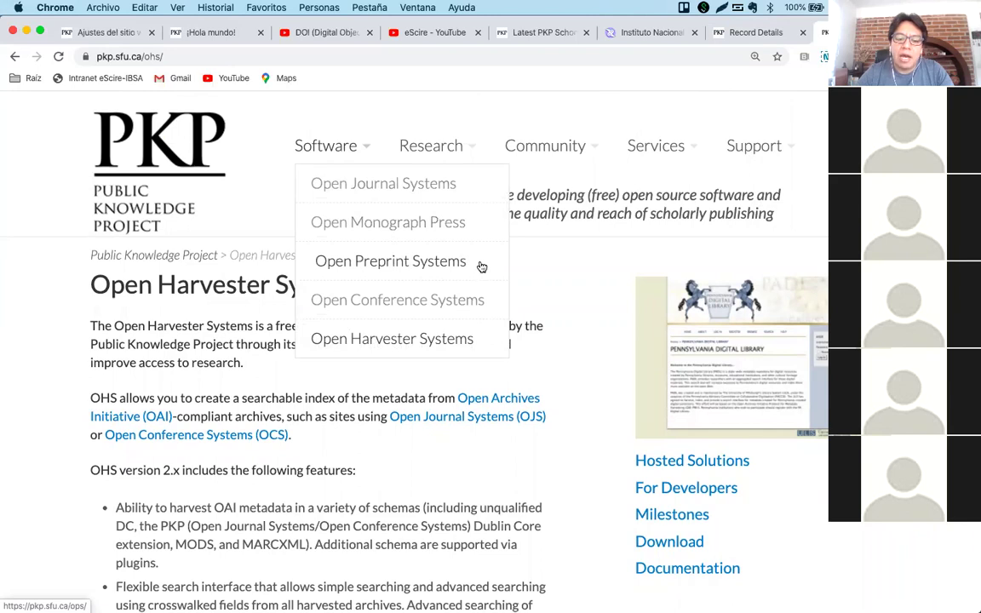
{"action": "left_click", "coordinate": [436, 267]}
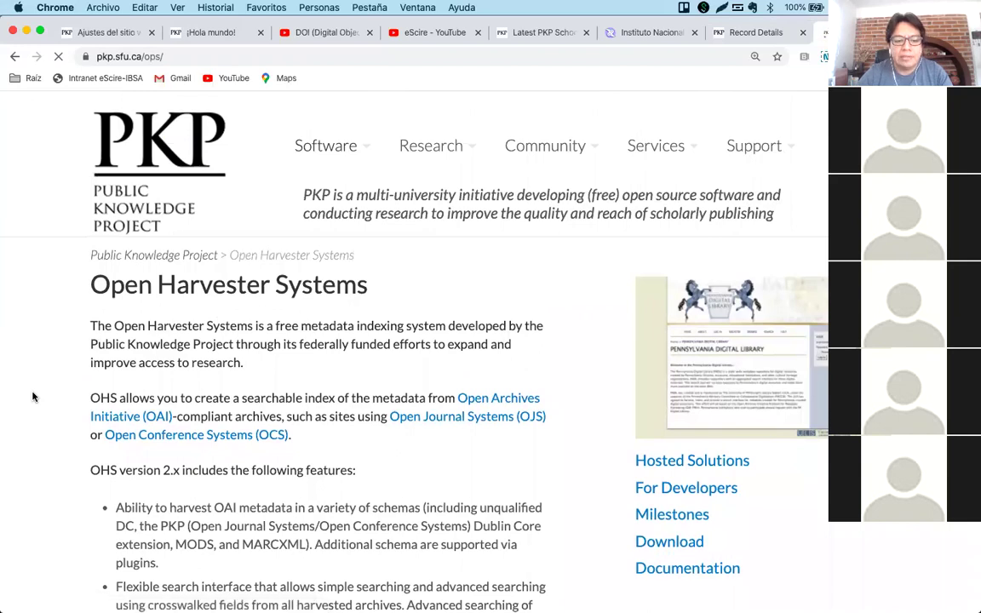
{"action": "scroll", "coordinate": [33, 397], "scroll_direction": "down", "scroll_amount": 5}
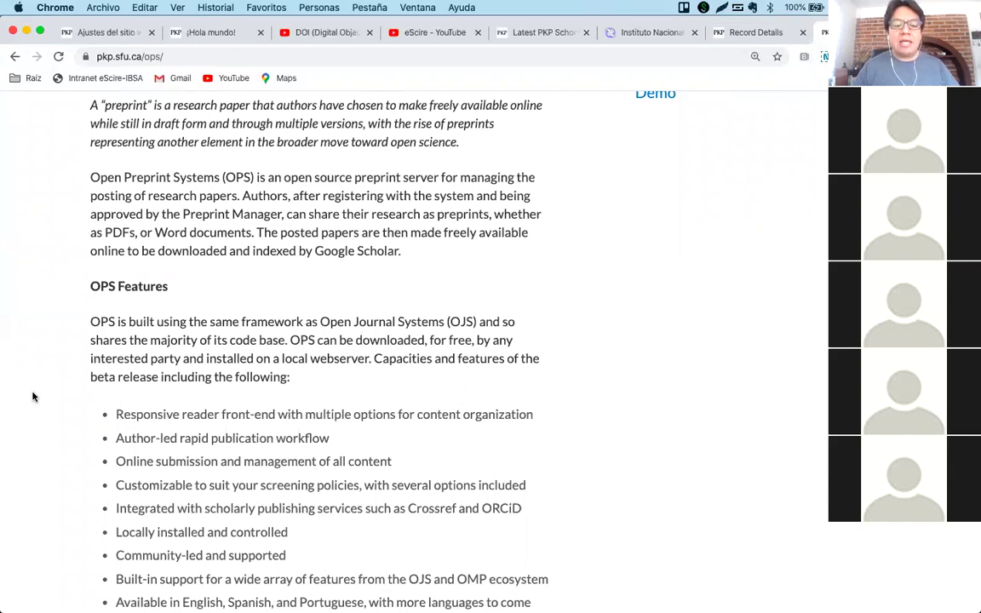
{"action": "scroll", "coordinate": [383, 364], "scroll_direction": "down", "scroll_amount": 2}
{"action": "scroll", "coordinate": [382, 364], "scroll_direction": "up", "scroll_amount": 2}
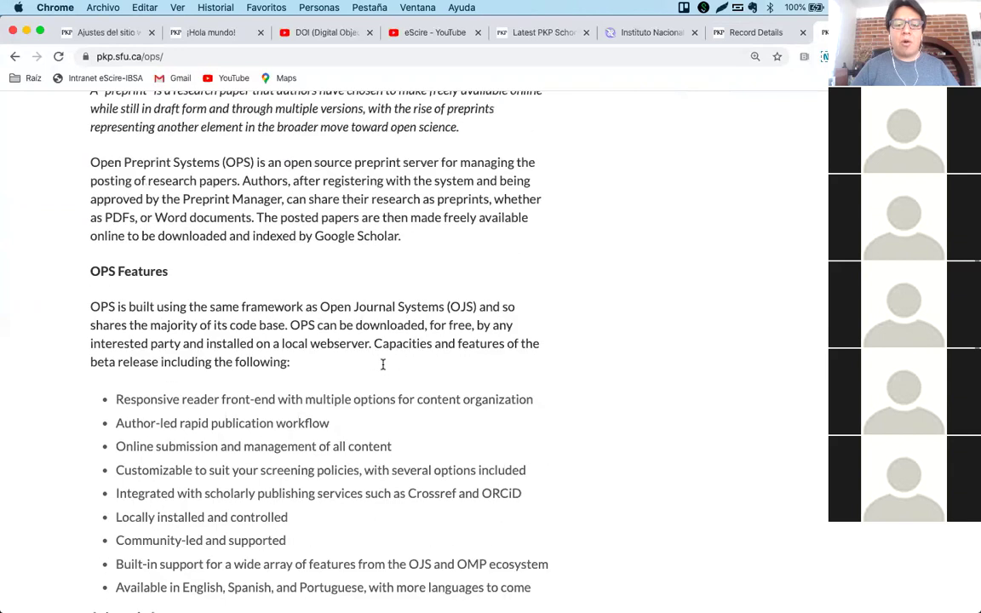
{"action": "scroll", "coordinate": [383, 364], "scroll_direction": "up", "scroll_amount": 5}
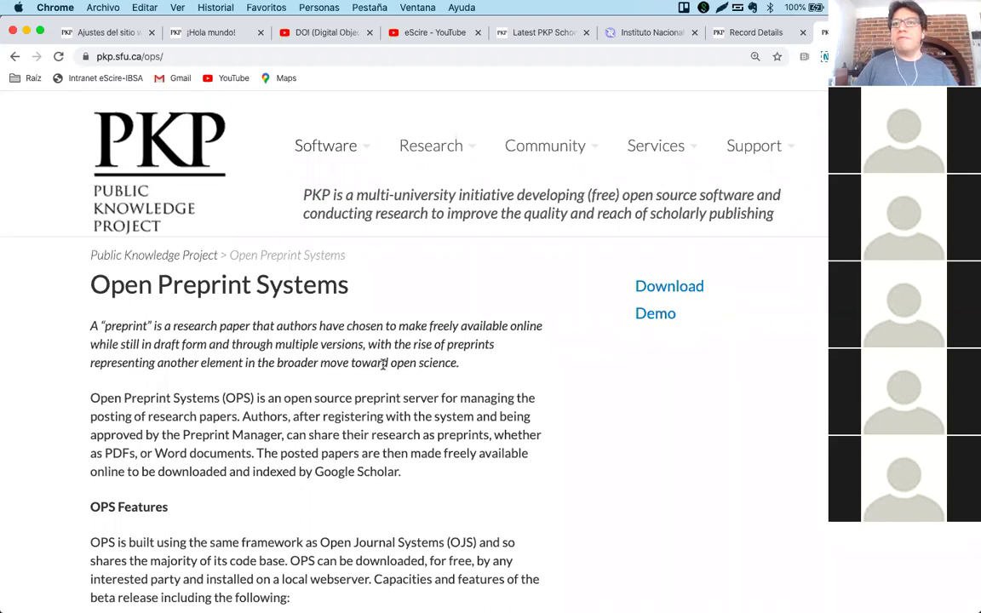
Open the Open Monograph Press page from the Software menu.
{"action": "mouse_move", "coordinate": [427, 151]}
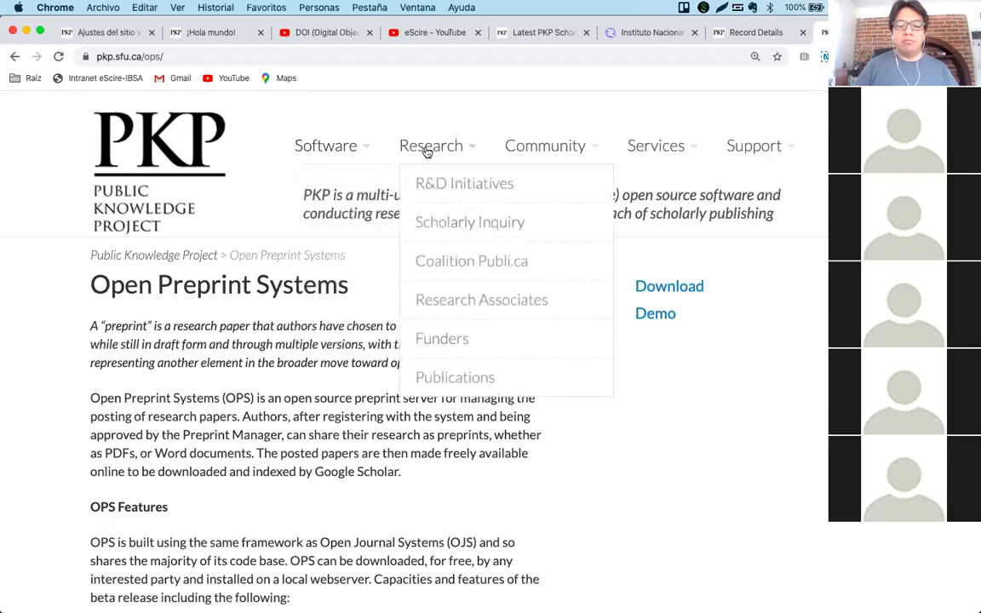
{"action": "mouse_move", "coordinate": [322, 151]}
{"action": "left_click", "coordinate": [337, 224]}
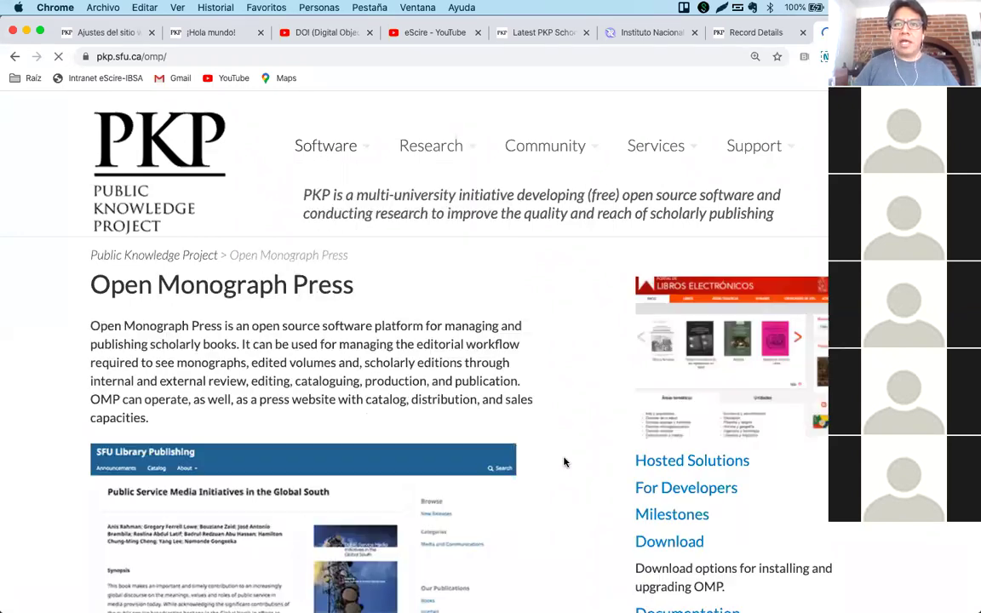
{"action": "scroll", "coordinate": [564, 462], "scroll_direction": "down", "scroll_amount": 3}
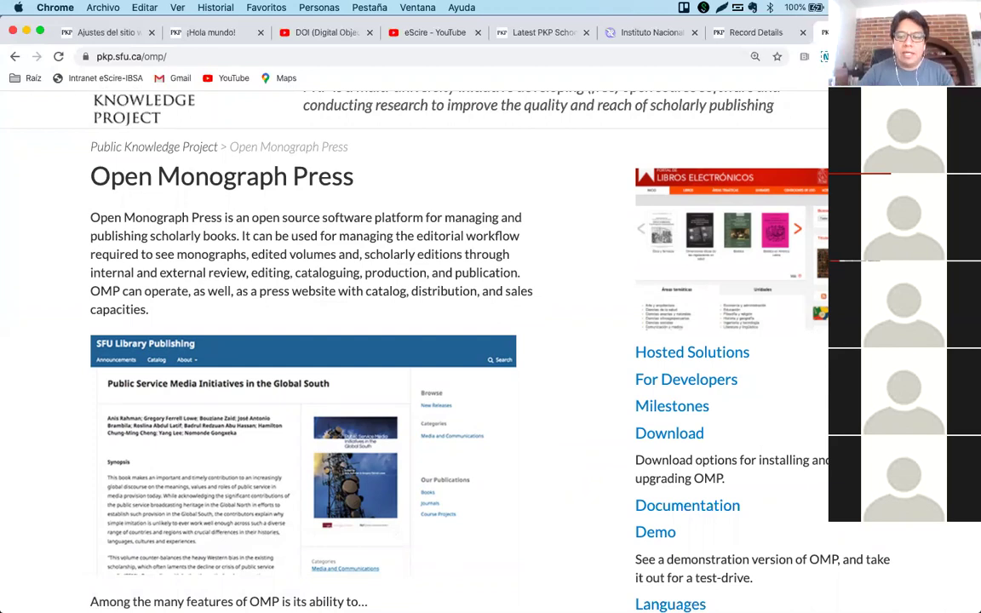
Load the libros.uv.mx book catalogue in a new tab.
{"action": "key", "text": "super+t"}
{"action": "type", "text": "libr"}
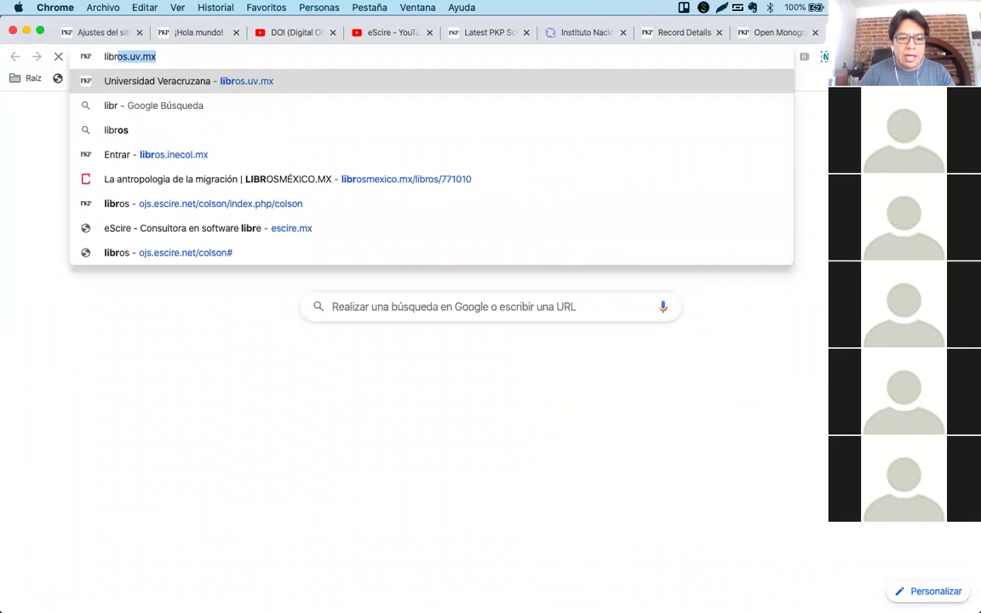
{"action": "key", "text": "Return"}
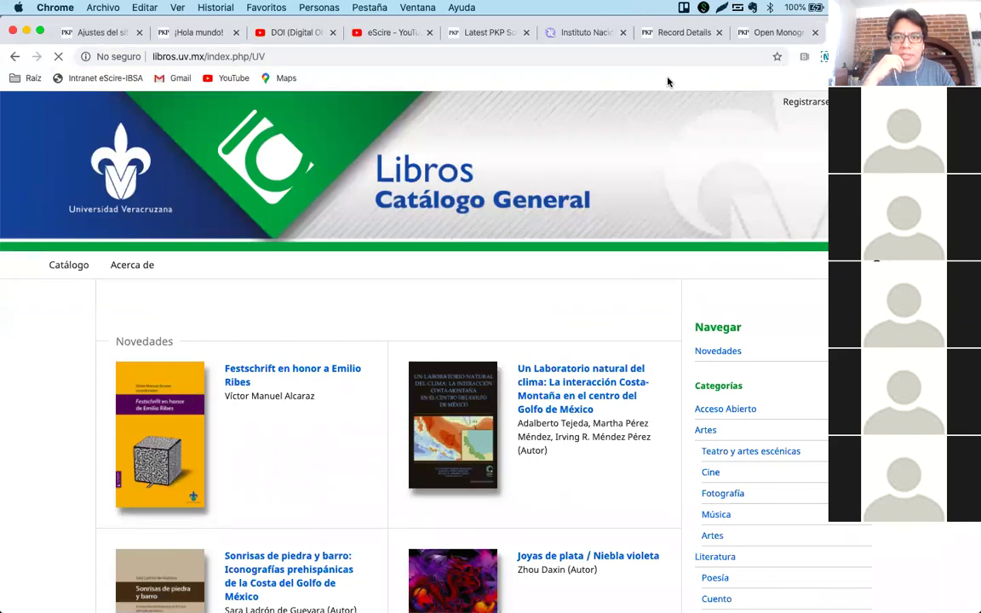
Open the 'Luz rebelde' book page from the catalogue and scroll through it.
{"action": "scroll", "coordinate": [599, 279], "scroll_direction": "left", "scroll_amount": 3}
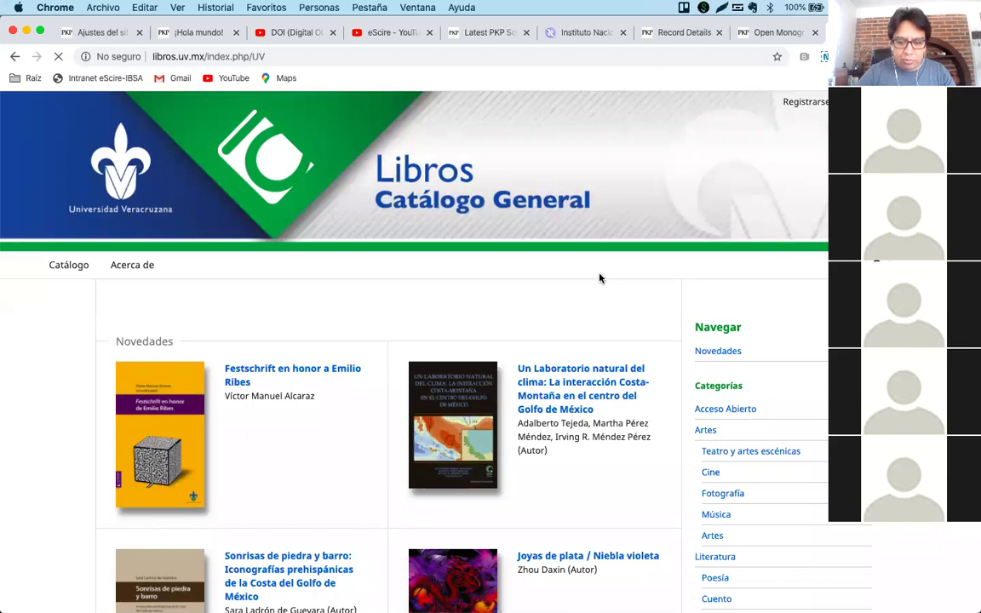
{"action": "scroll", "coordinate": [599, 278], "scroll_direction": "down", "scroll_amount": 2}
{"action": "scroll", "coordinate": [600, 275], "scroll_direction": "down", "scroll_amount": 1}
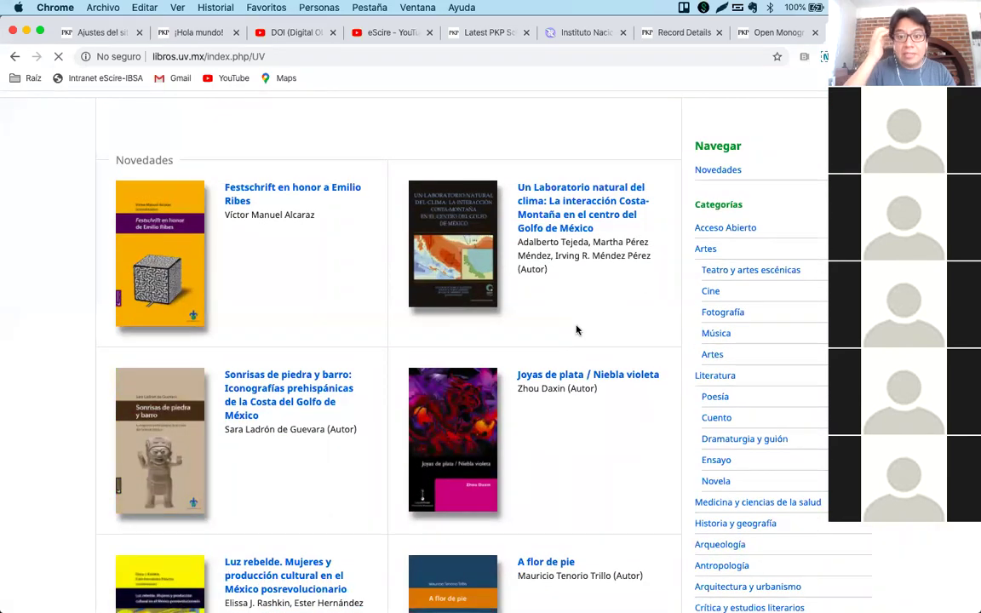
{"action": "scroll", "coordinate": [576, 330], "scroll_direction": "down", "scroll_amount": 3}
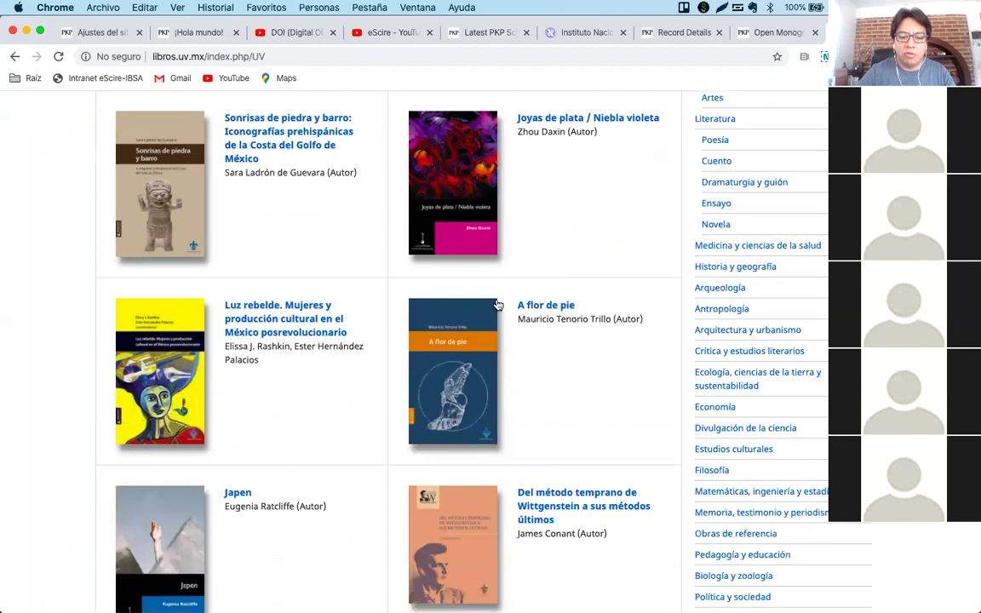
{"action": "left_click", "coordinate": [265, 305]}
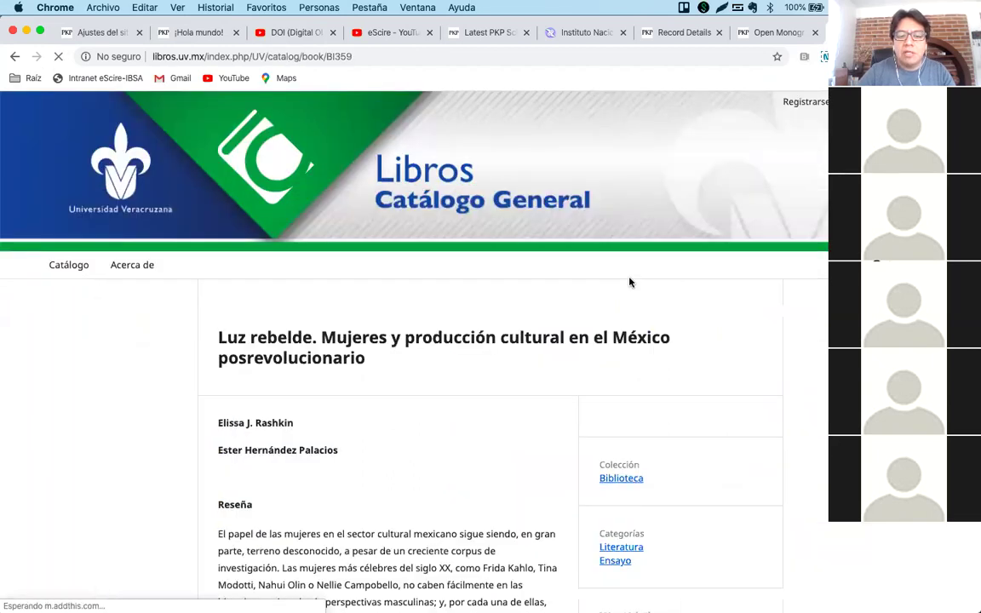
{"action": "scroll", "coordinate": [451, 351], "scroll_direction": "down", "scroll_amount": 2}
{"action": "scroll", "coordinate": [475, 340], "scroll_direction": "down", "scroll_amount": 1}
{"action": "scroll", "coordinate": [350, 354], "scroll_direction": "down", "scroll_amount": 2}
{"action": "scroll", "coordinate": [393, 393], "scroll_direction": "up", "scroll_amount": 5}
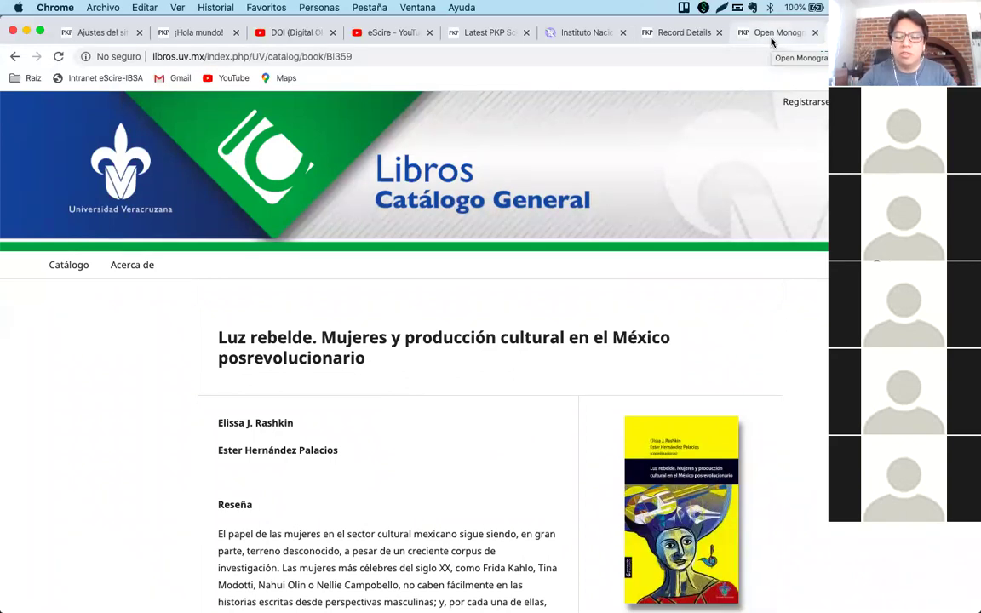
Switch back to the Open Monograph Press tab and scroll to the top of the page.
{"action": "left_click", "coordinate": [772, 41]}
{"action": "scroll", "coordinate": [346, 170], "scroll_direction": "up", "scroll_amount": 3}
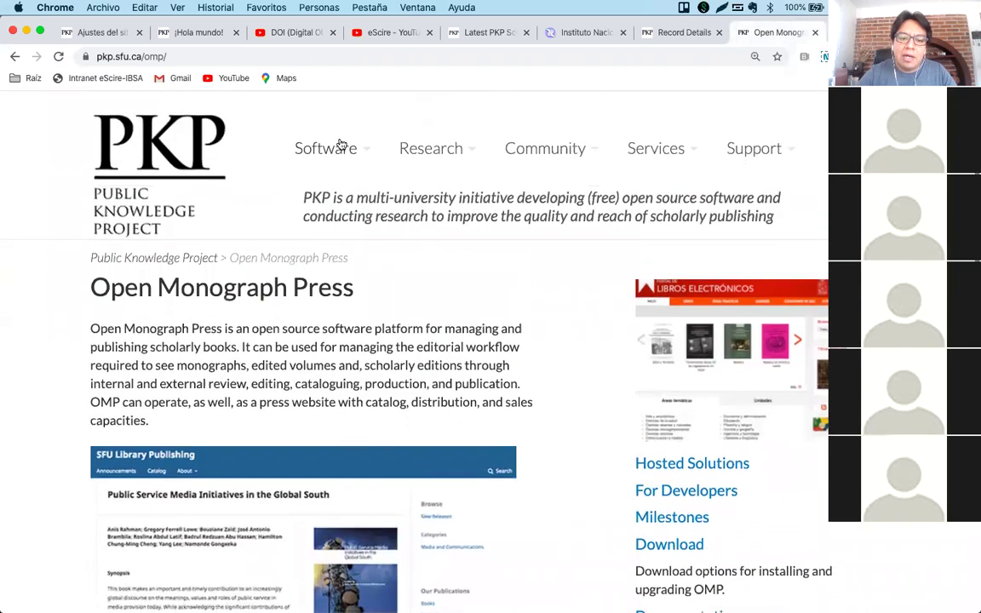
{"action": "mouse_move", "coordinate": [371, 155]}
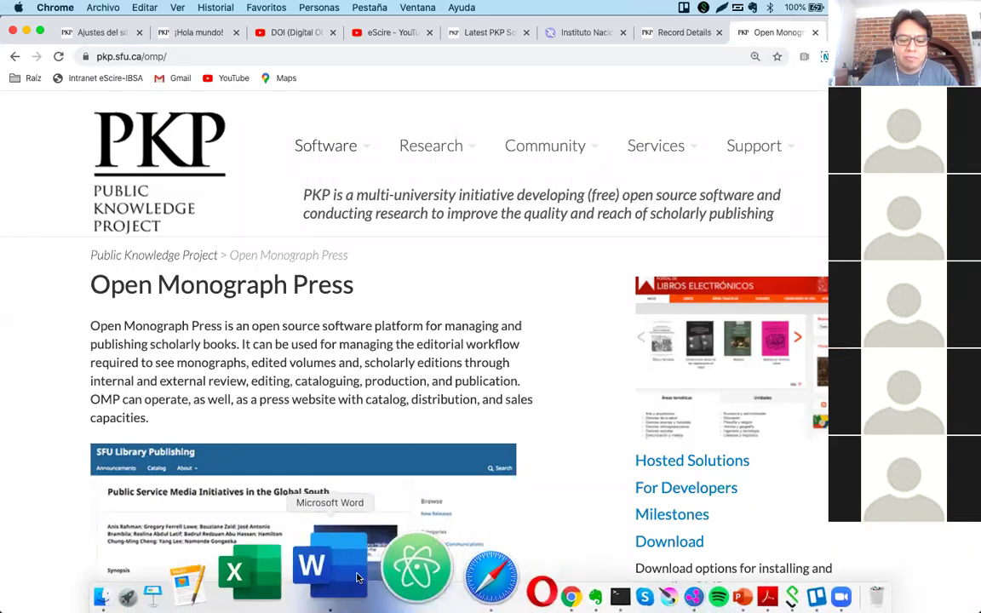
Scroll to question 9 in Word and select its phrase ' y solucionar error con Ajax.'.
{"action": "left_click", "coordinate": [357, 579]}
{"action": "scroll", "coordinate": [580, 425], "scroll_direction": "down", "scroll_amount": 2}
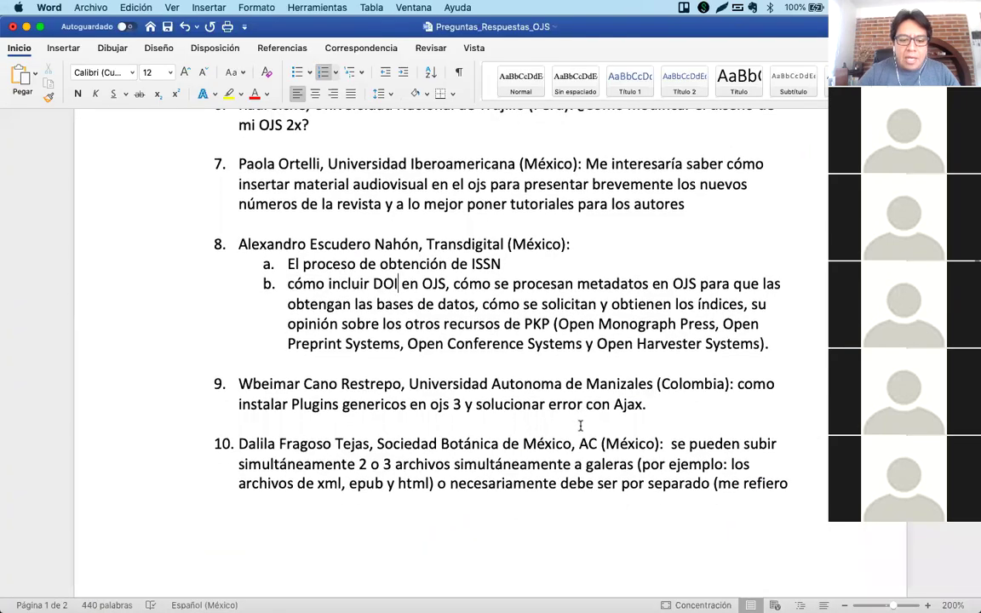
{"action": "scroll", "coordinate": [580, 425], "scroll_direction": "down", "scroll_amount": 5}
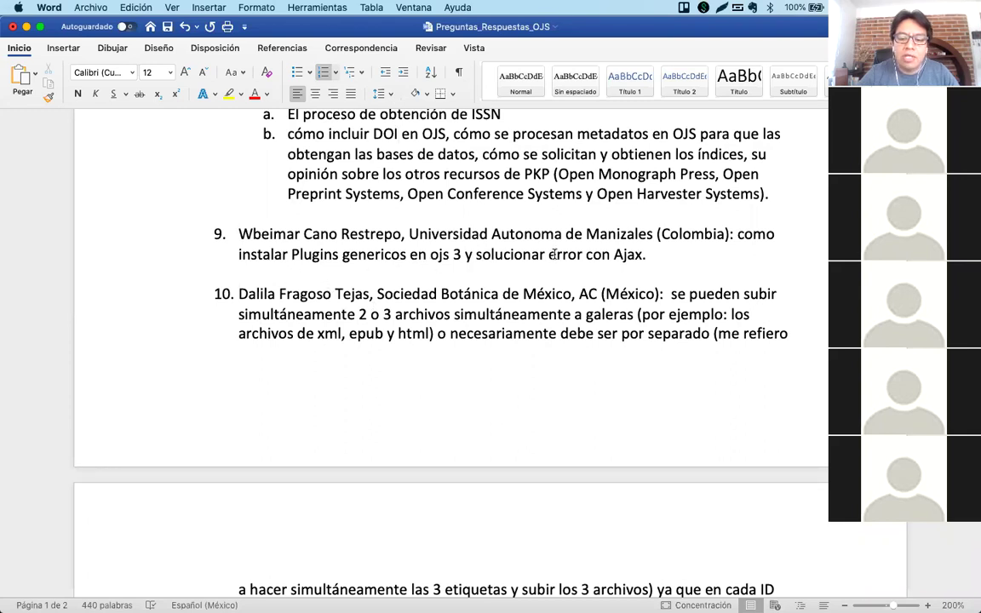
{"action": "left_click_drag", "start_coordinate": [464, 253], "coordinate": [647, 257]}
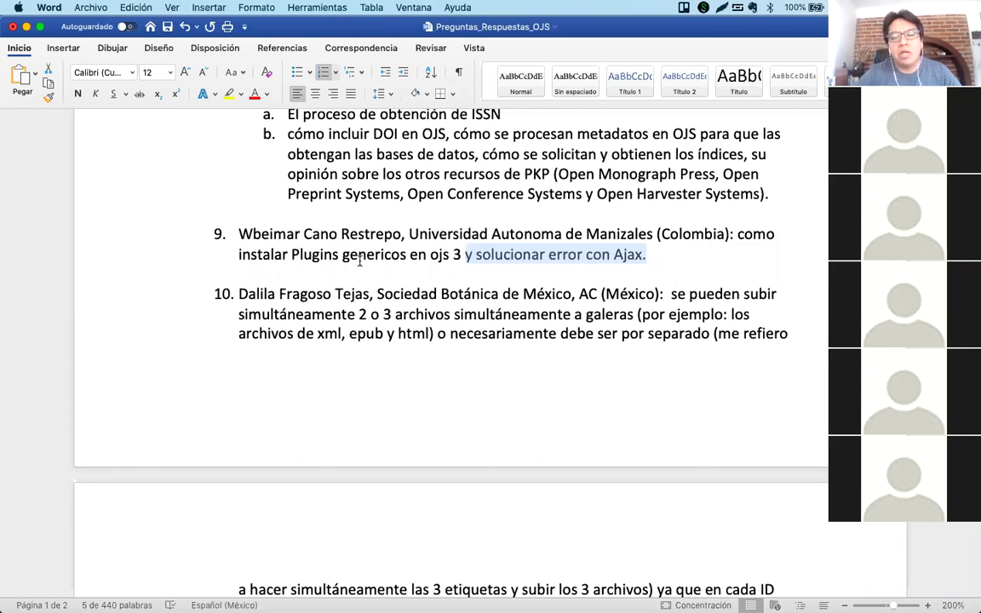
{"action": "mouse_move", "coordinate": [443, 595]}
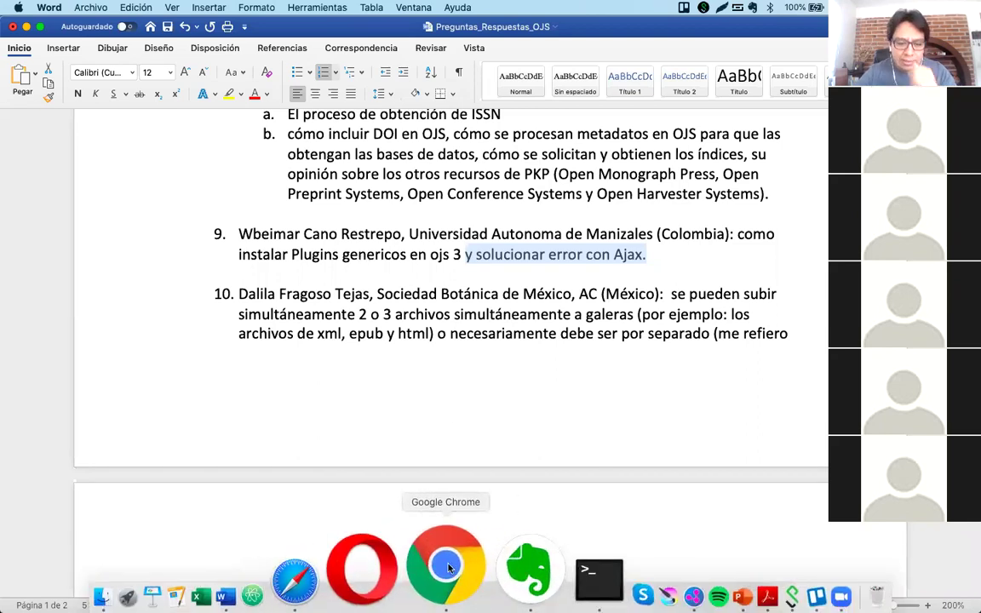
Return to the OJS site settings page in Chrome and reload it.
{"action": "left_click", "coordinate": [448, 567]}
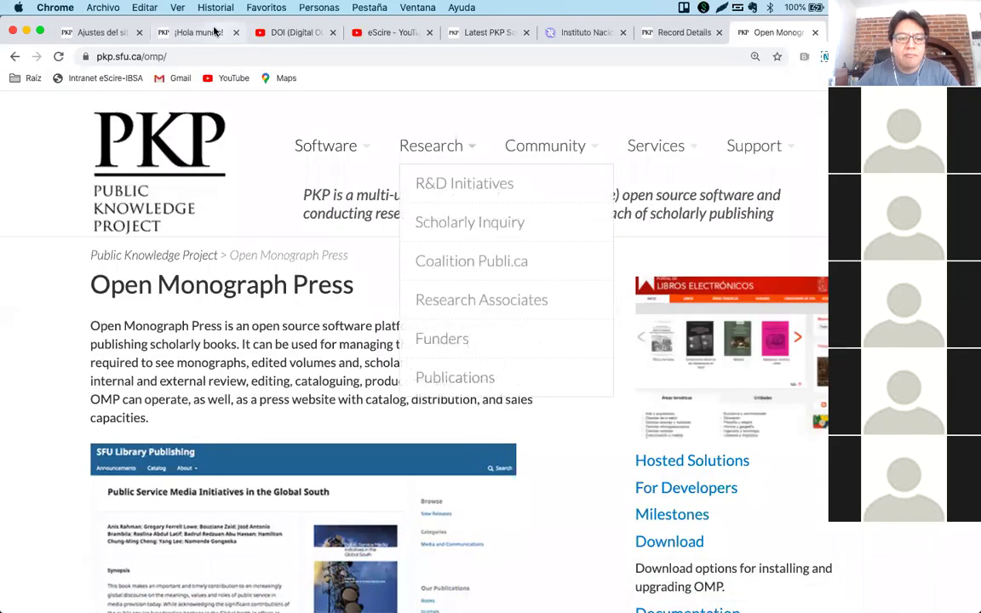
{"action": "left_click", "coordinate": [96, 32]}
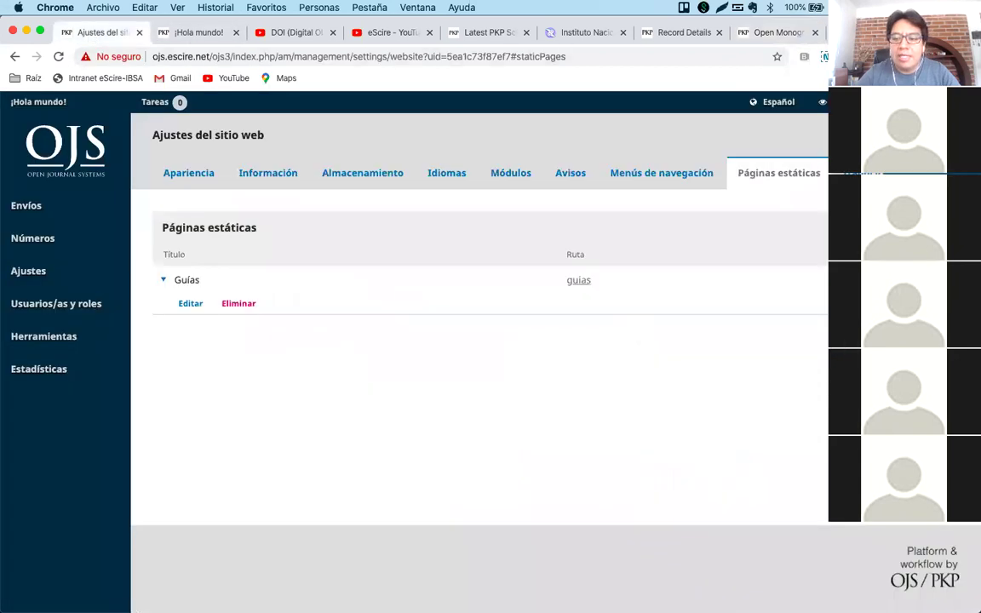
{"action": "key", "text": "super+r"}
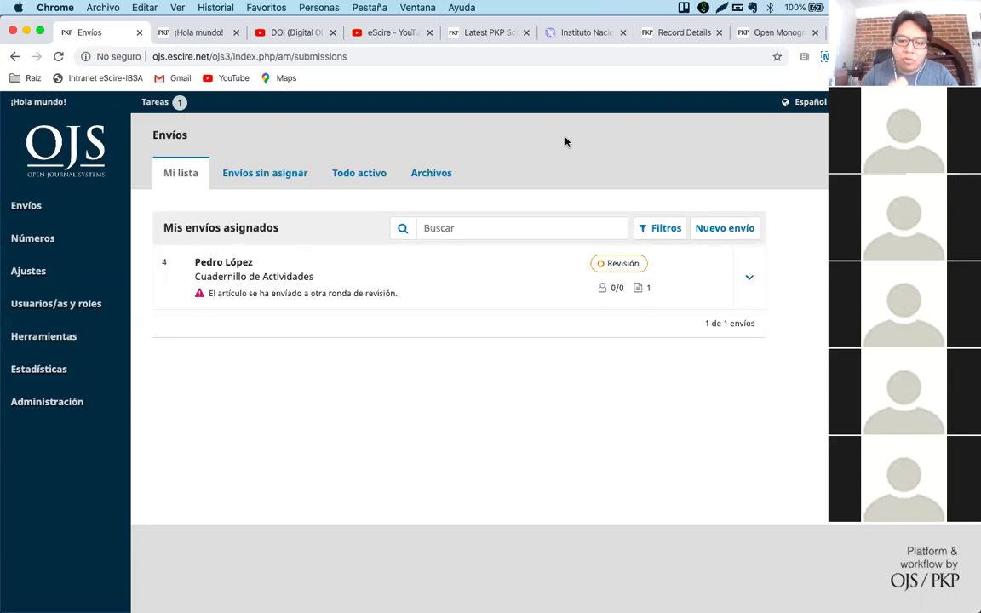
In the Módulos plugin gallery, open the OJS to Copernicus Citation Index xml export plugin details.
{"action": "mouse_move", "coordinate": [51, 277]}
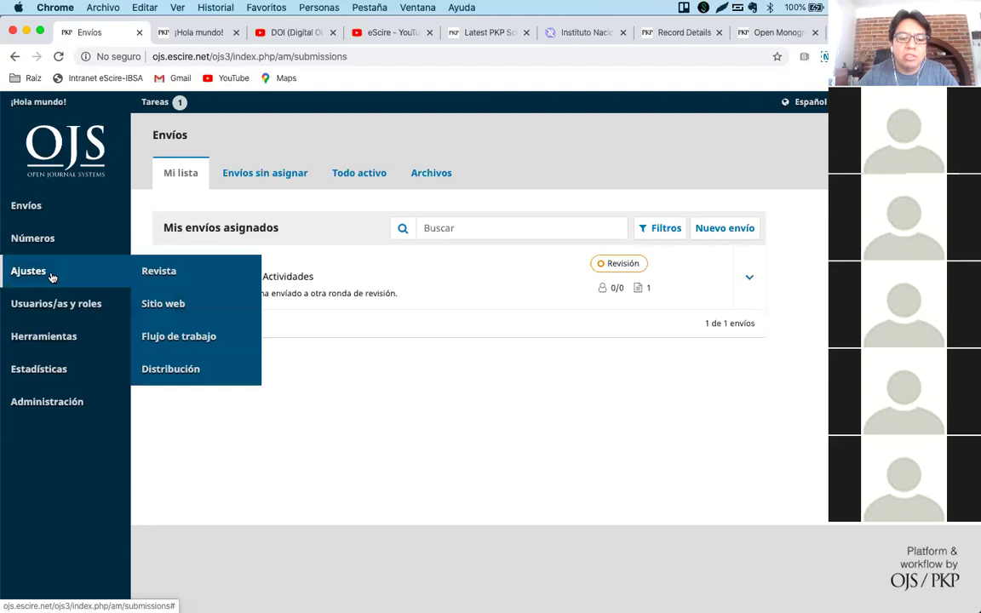
{"action": "left_click", "coordinate": [203, 303]}
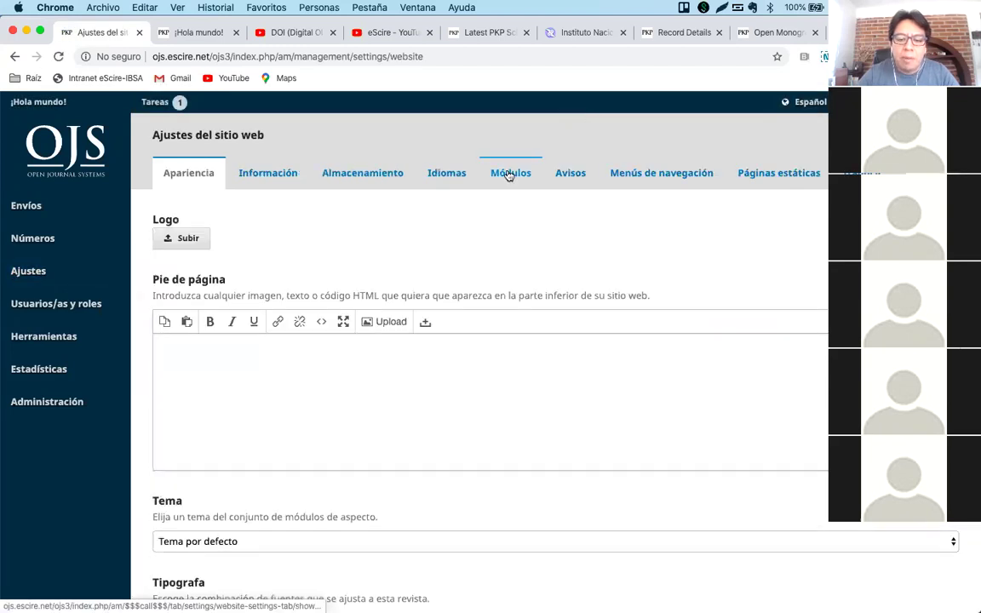
{"action": "left_click", "coordinate": [508, 173]}
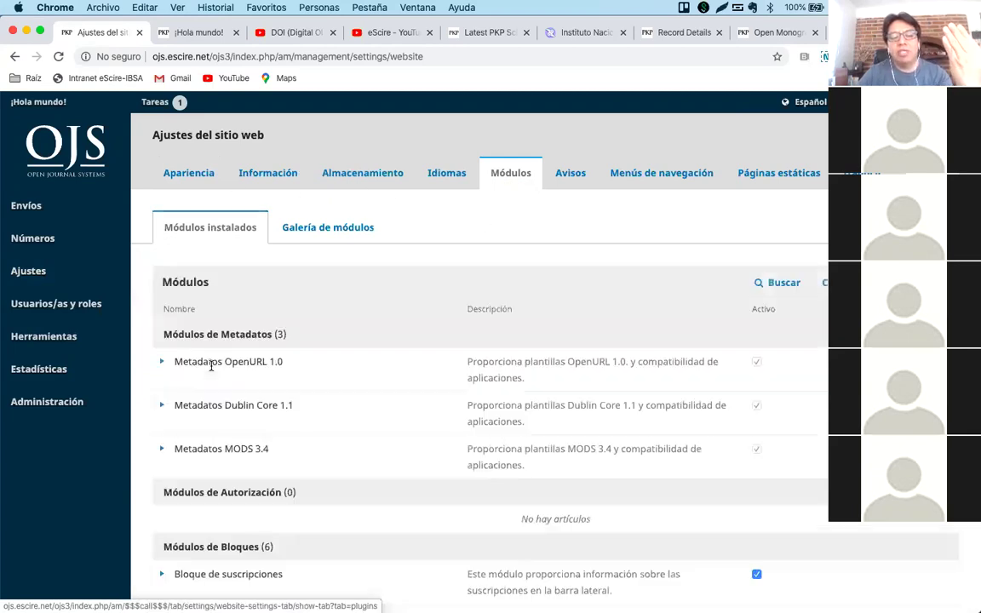
{"action": "left_click", "coordinate": [314, 228]}
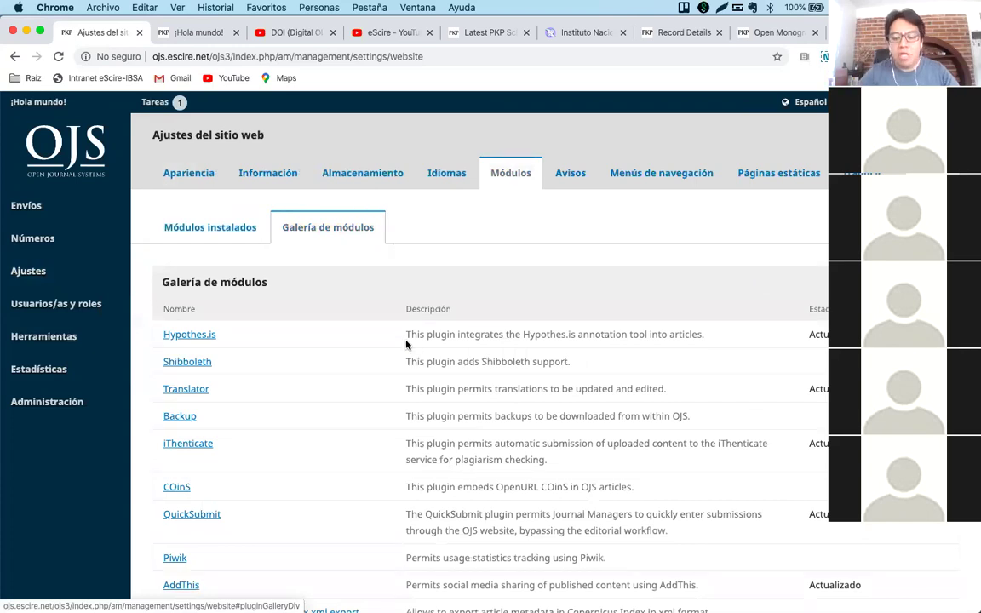
{"action": "scroll", "coordinate": [406, 344], "scroll_direction": "down", "scroll_amount": 10}
{"action": "scroll", "coordinate": [407, 342], "scroll_direction": "down", "scroll_amount": 3}
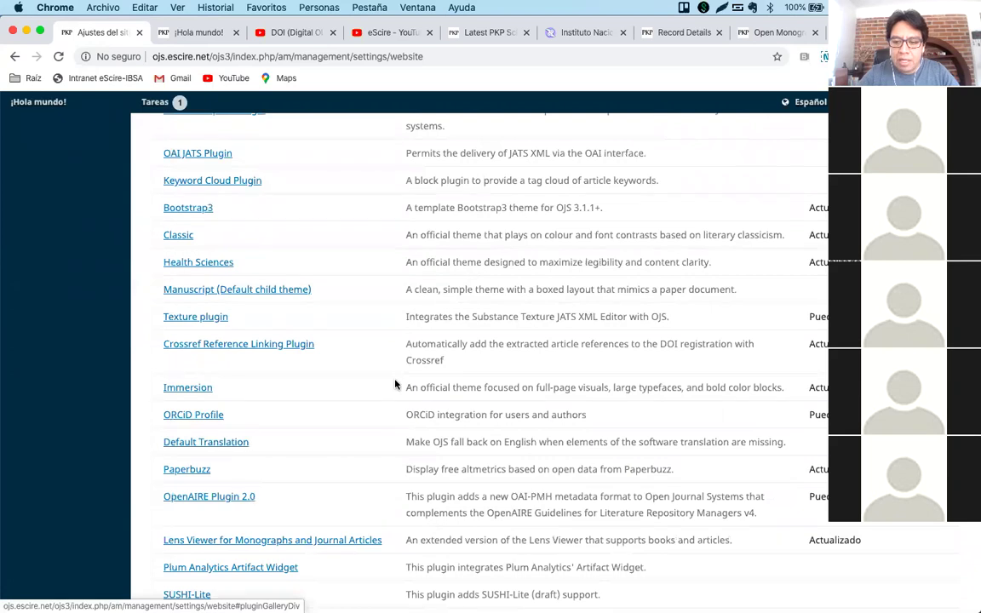
{"action": "scroll", "coordinate": [395, 384], "scroll_direction": "up", "scroll_amount": 4}
{"action": "scroll", "coordinate": [395, 384], "scroll_direction": "up", "scroll_amount": 1}
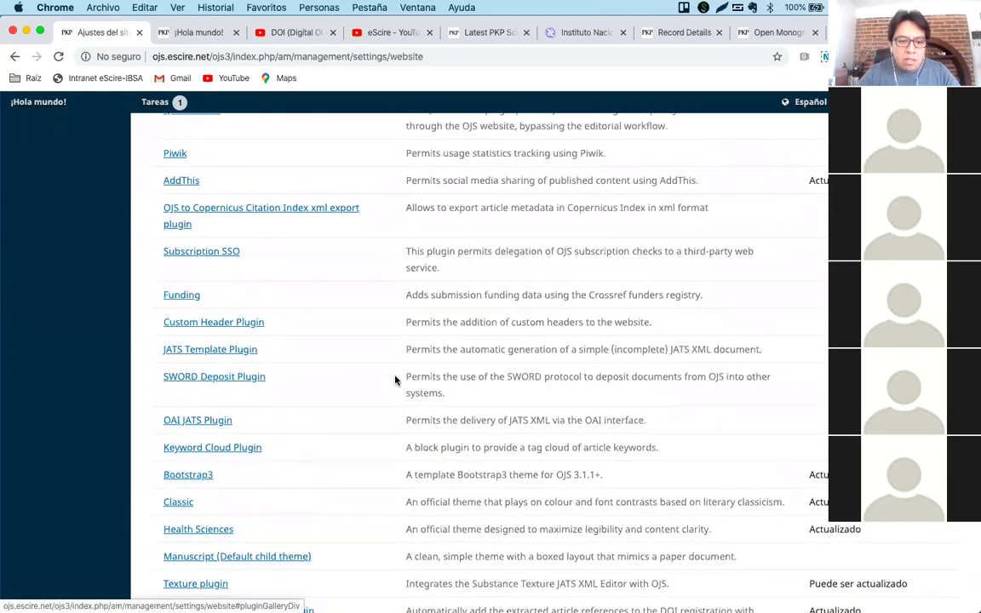
{"action": "left_click", "coordinate": [264, 215]}
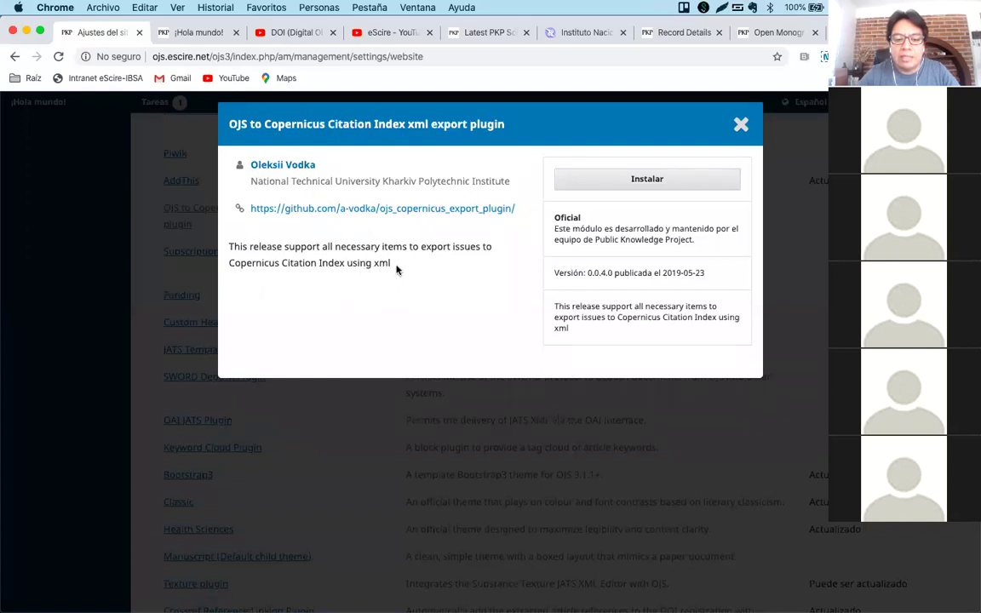
Install the Copernicus Citation Index xml export plugin from the gallery.
{"action": "left_click", "coordinate": [656, 181]}
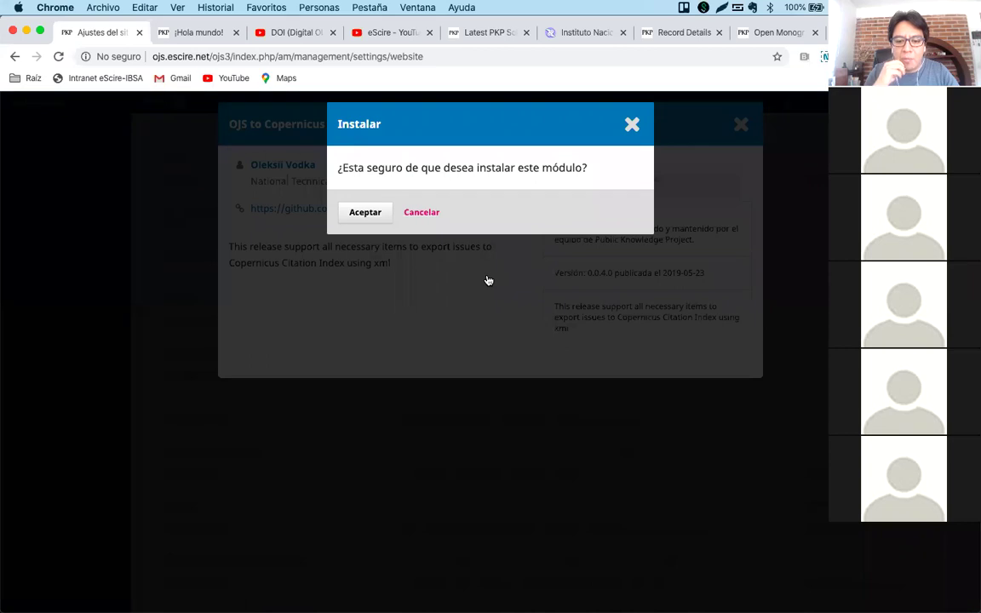
{"action": "key", "text": "Return"}
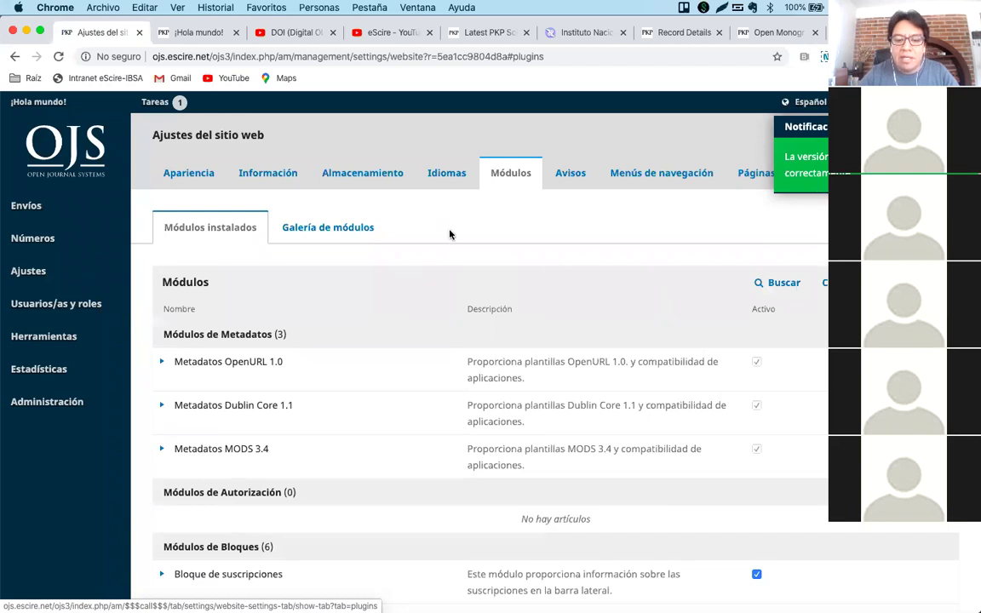
{"action": "left_click", "coordinate": [329, 231]}
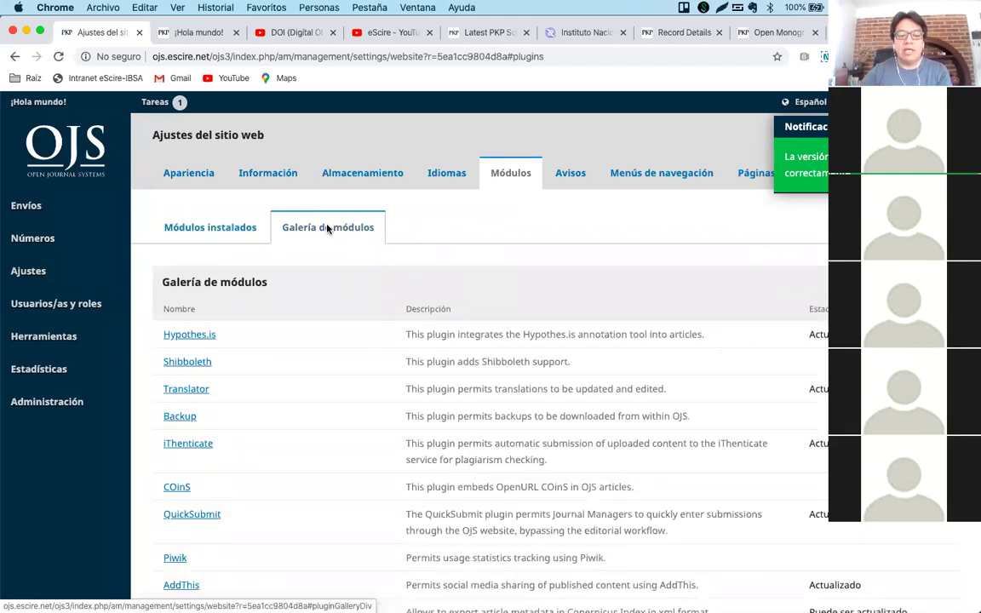
Find the Copernicus plugin among the installed modules by searching 'cope', and expand its row.
{"action": "left_click", "coordinate": [221, 229]}
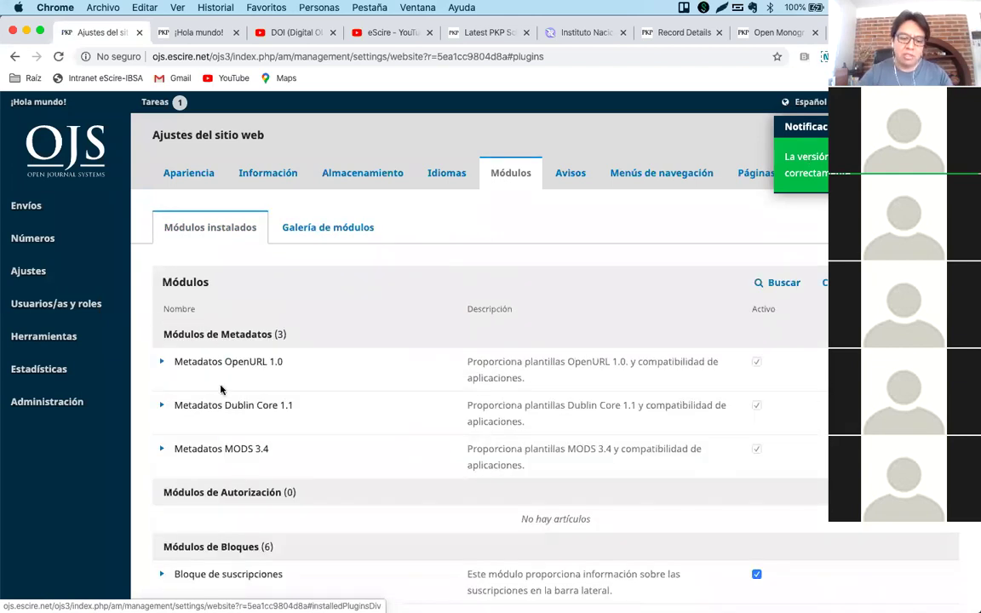
{"action": "key", "text": "super+f"}
{"action": "type", "text": "cope"}
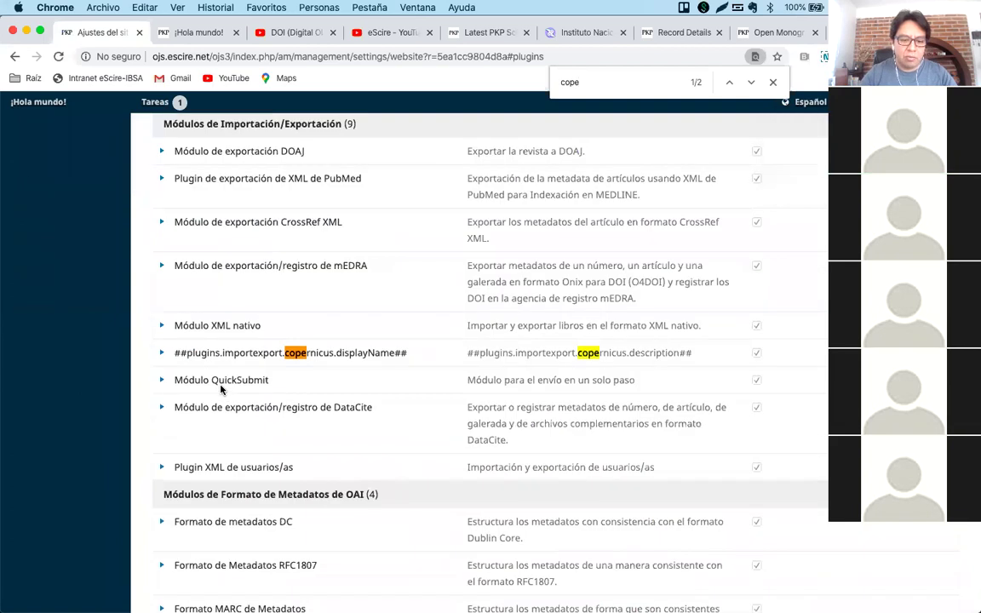
{"action": "left_click", "coordinate": [162, 352]}
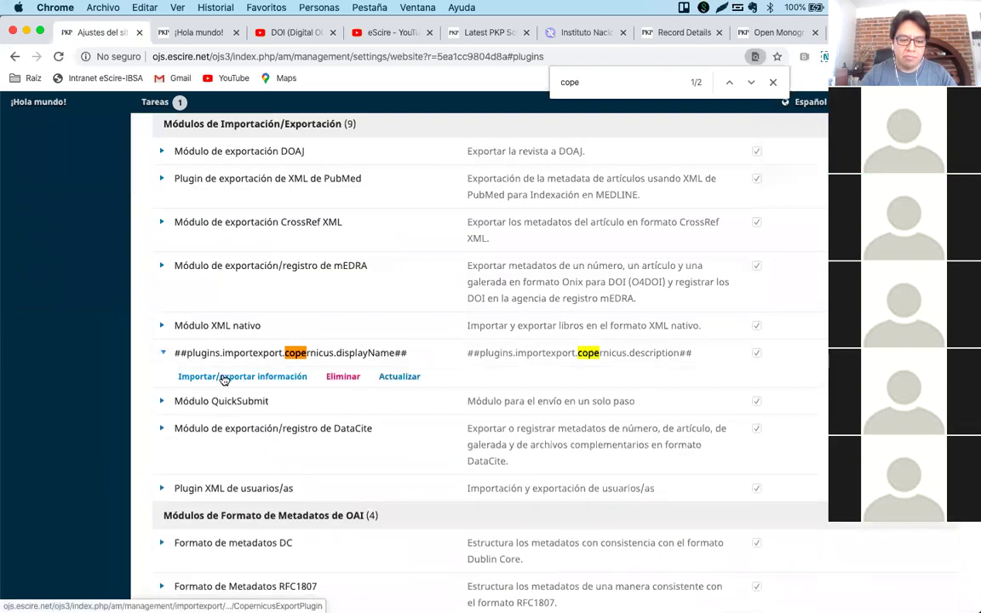
{"action": "left_click", "coordinate": [772, 82]}
{"action": "scroll", "coordinate": [573, 332], "scroll_direction": "up", "scroll_amount": 10}
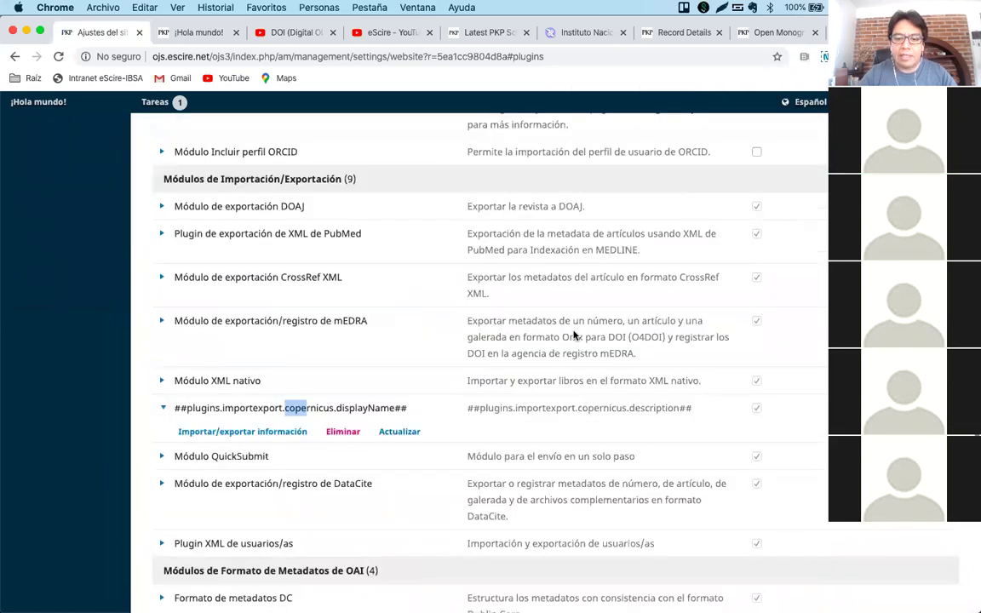
{"action": "scroll", "coordinate": [573, 332], "scroll_direction": "up", "scroll_amount": 10}
{"action": "mouse_move", "coordinate": [562, 606]}
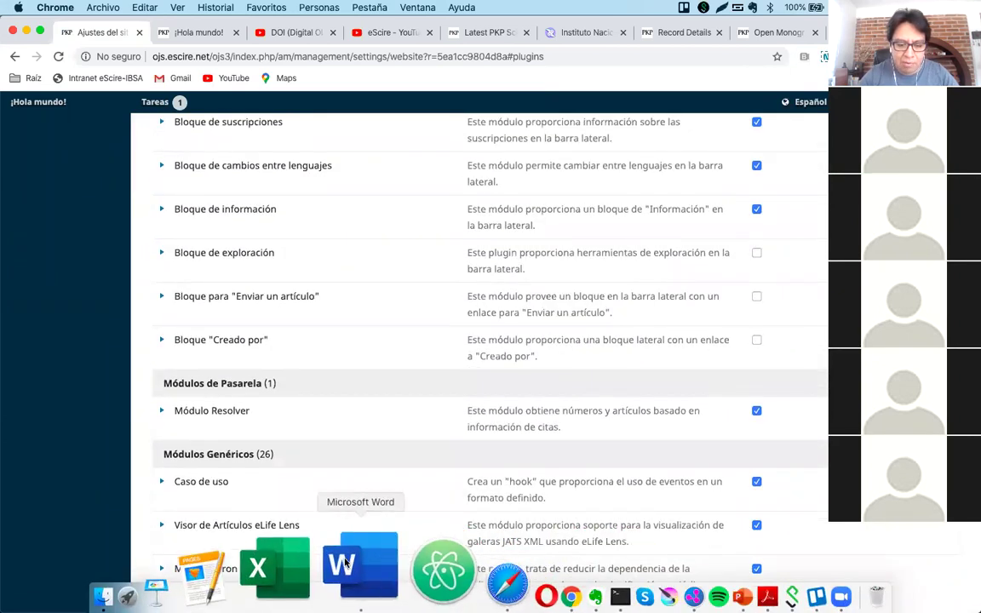
{"action": "left_click", "coordinate": [382, 524]}
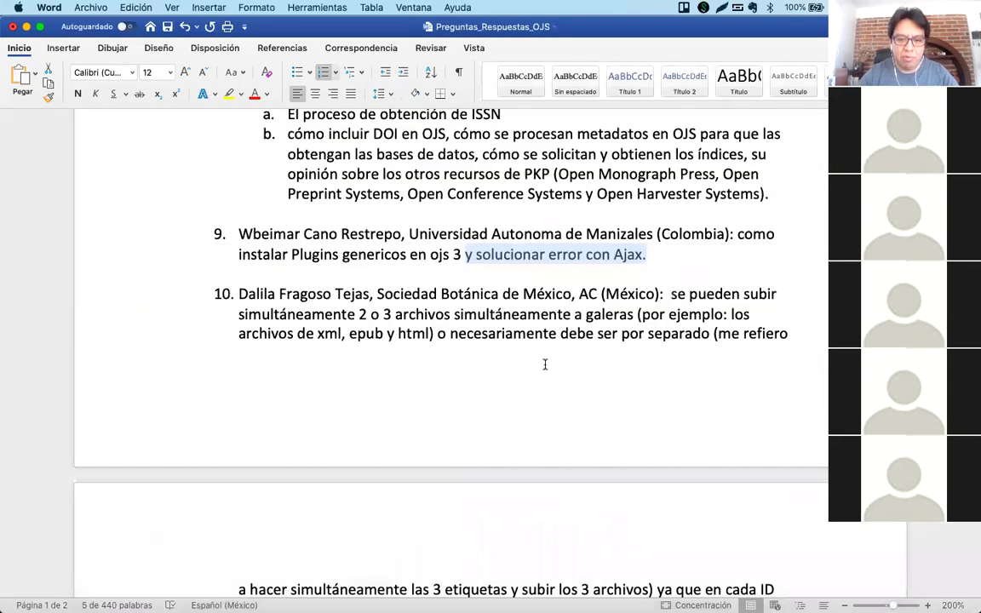
{"action": "left_click", "coordinate": [668, 252]}
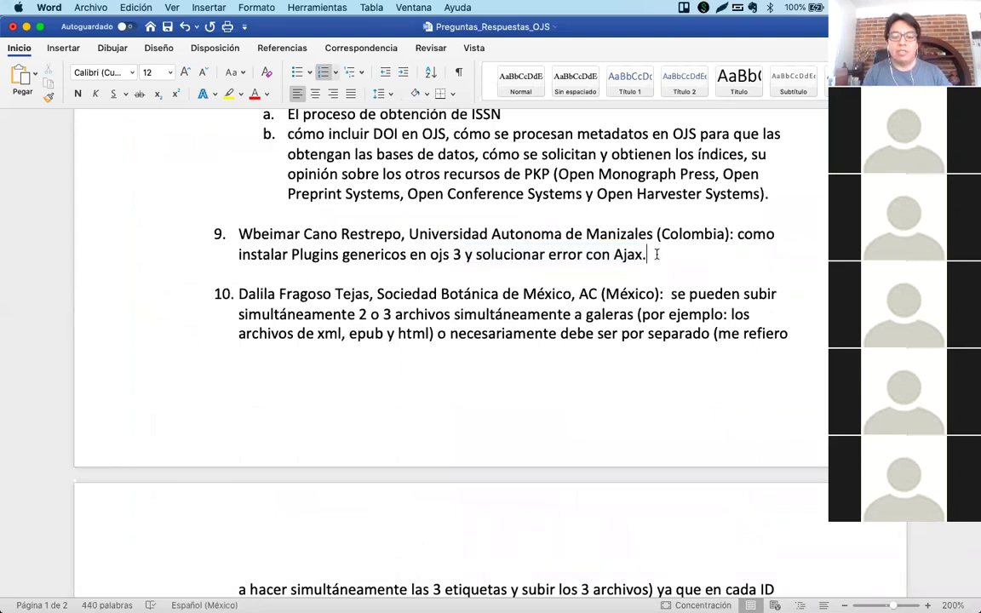
{"action": "scroll", "coordinate": [656, 253], "scroll_direction": "down", "scroll_amount": 1}
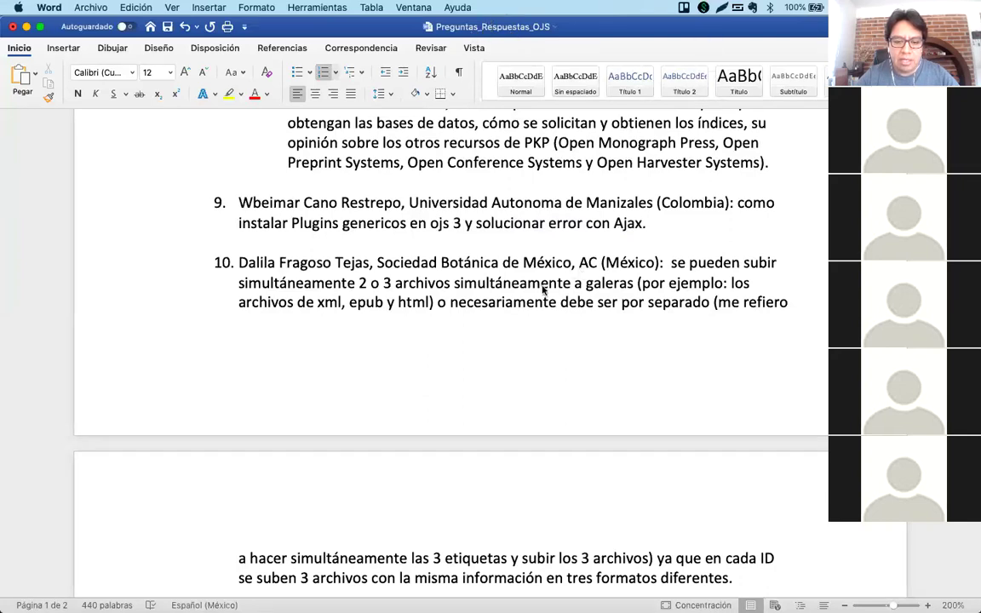
{"action": "left_click", "coordinate": [324, 282]}
{"action": "scroll", "coordinate": [411, 349], "scroll_direction": "down", "scroll_amount": 2}
{"action": "scroll", "coordinate": [412, 349], "scroll_direction": "down", "scroll_amount": 3}
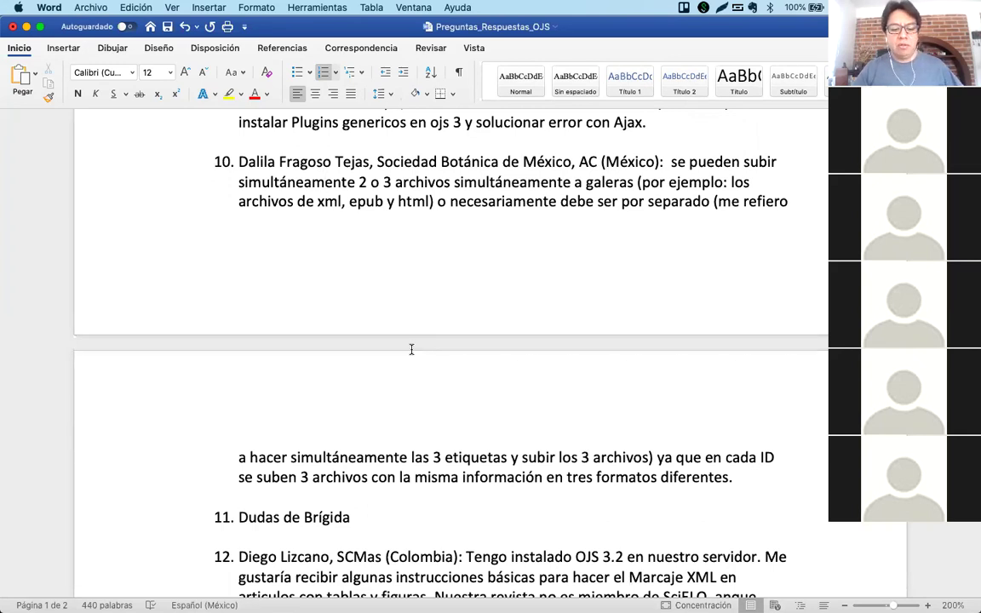
{"action": "scroll", "coordinate": [411, 350], "scroll_direction": "down", "scroll_amount": 1}
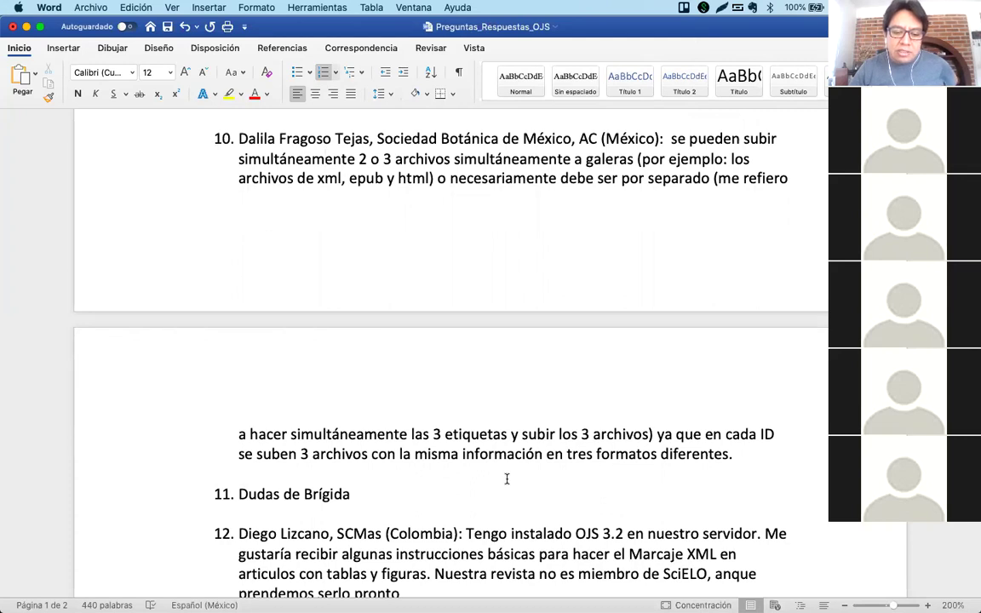
{"action": "scroll", "coordinate": [507, 479], "scroll_direction": "down", "scroll_amount": 3}
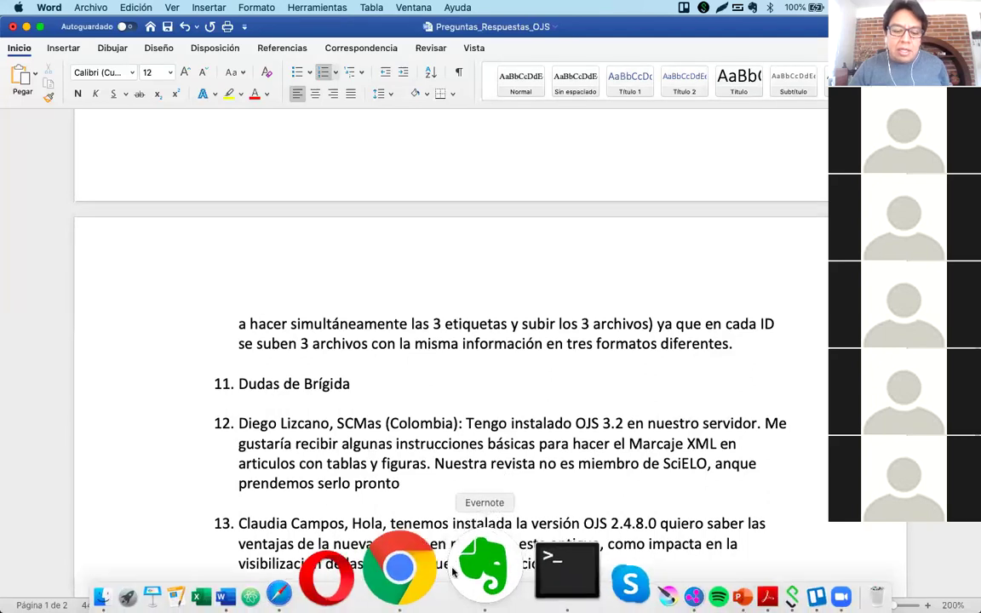
{"action": "left_click", "coordinate": [447, 574]}
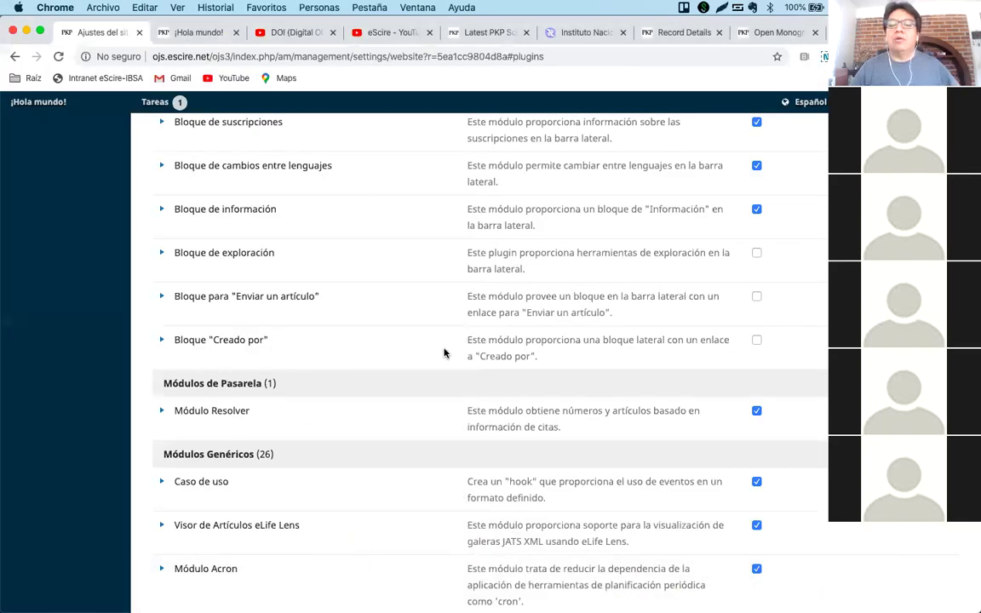
Open the Cuadernillo de Actividades submission from the Envíos list.
{"action": "scroll", "coordinate": [447, 352], "scroll_direction": "up", "scroll_amount": 10}
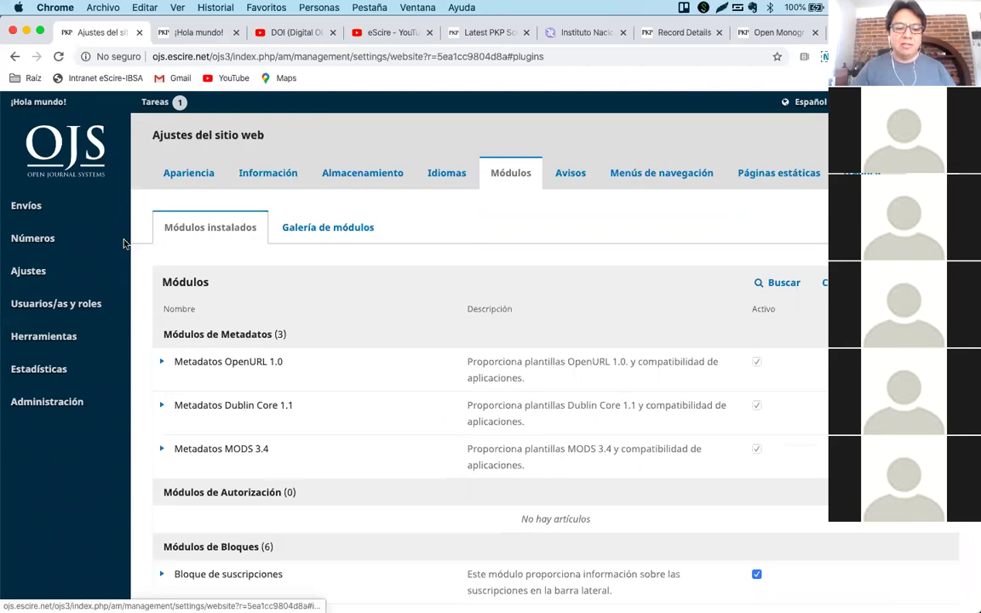
{"action": "mouse_move", "coordinate": [19, 243]}
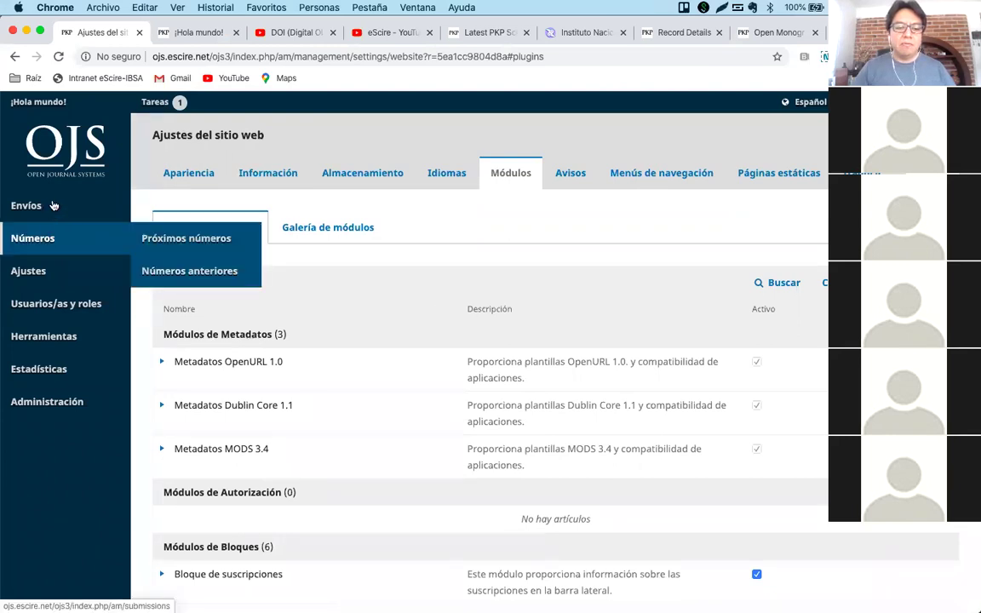
{"action": "left_click", "coordinate": [24, 205]}
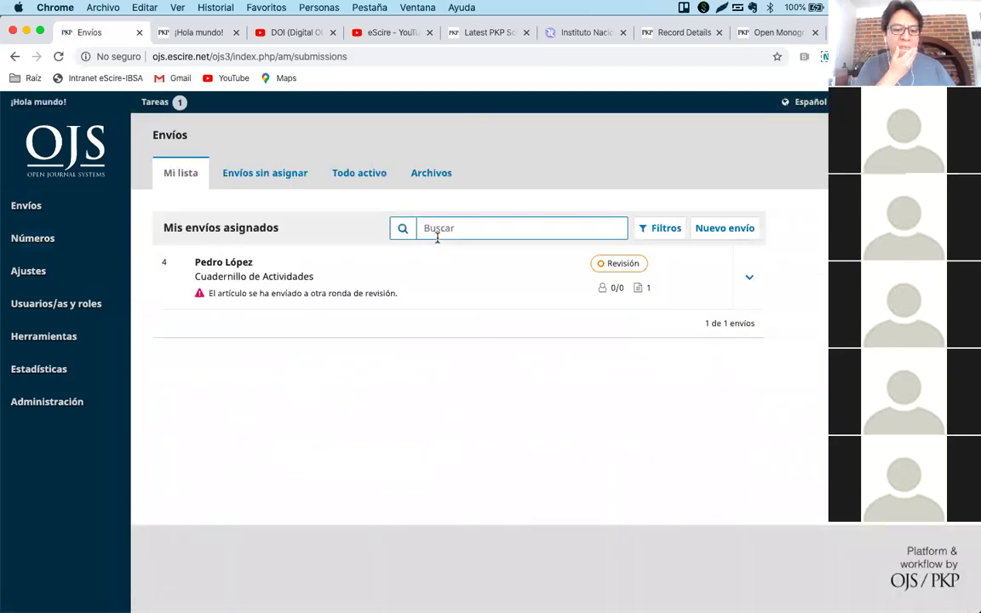
{"action": "left_click", "coordinate": [243, 264]}
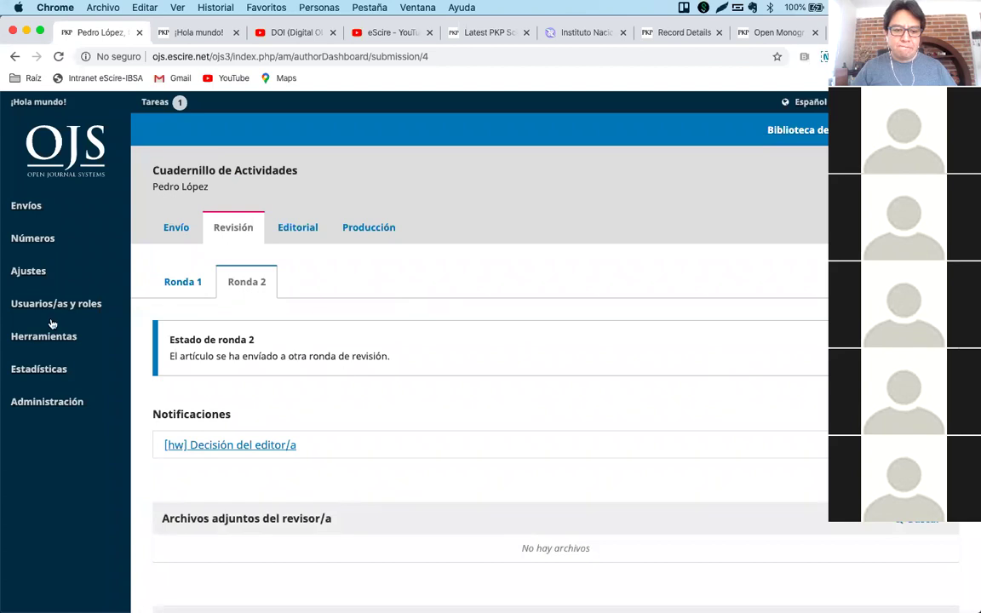
From Usuarios/as y roles, log in as another registered user with Iniciar sesión como.
{"action": "mouse_move", "coordinate": [77, 299]}
{"action": "left_click", "coordinate": [148, 300]}
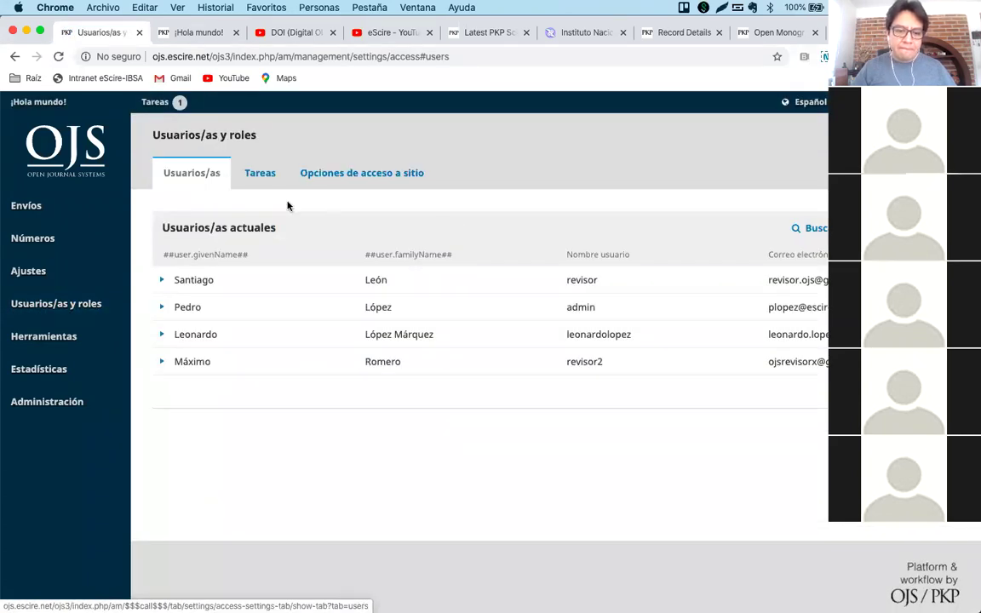
{"action": "left_click", "coordinate": [161, 334]}
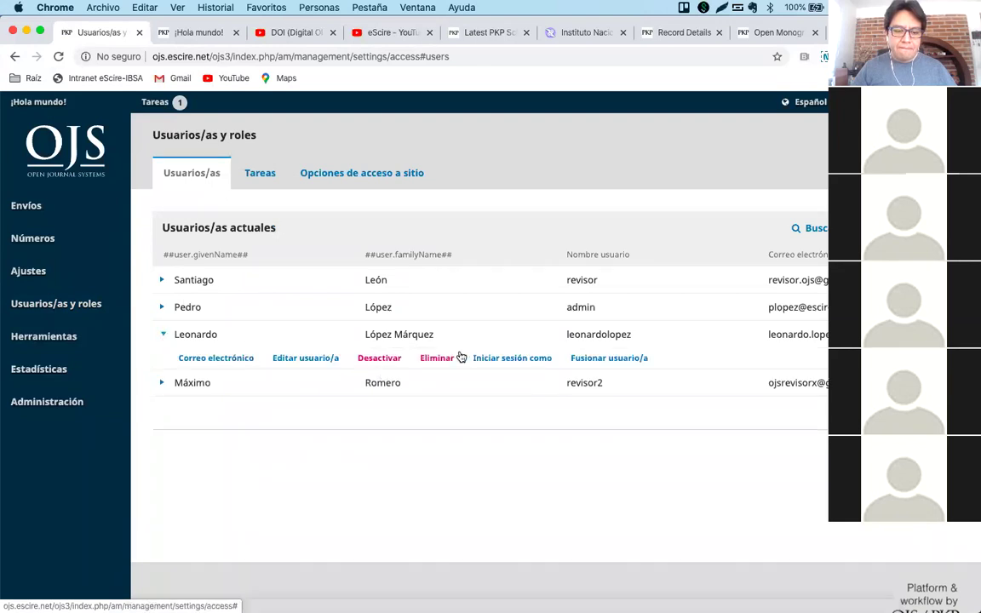
{"action": "left_click", "coordinate": [492, 360]}
{"action": "left_click", "coordinate": [361, 235]}
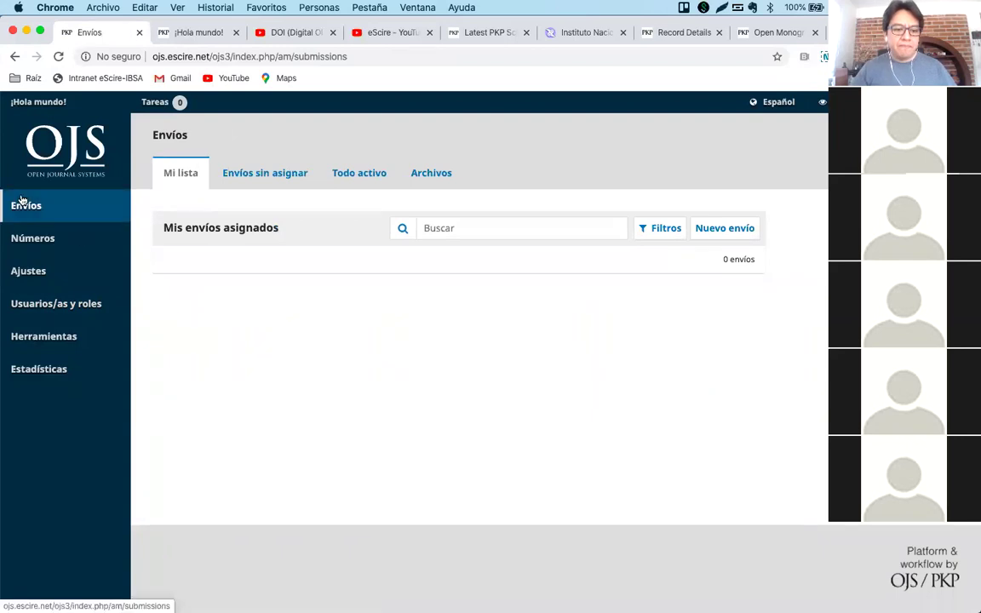
Open the Acta model article's workflow from back issue Vol. 1 Núm. 1 and reach its galleys.
{"action": "left_click", "coordinate": [68, 242]}
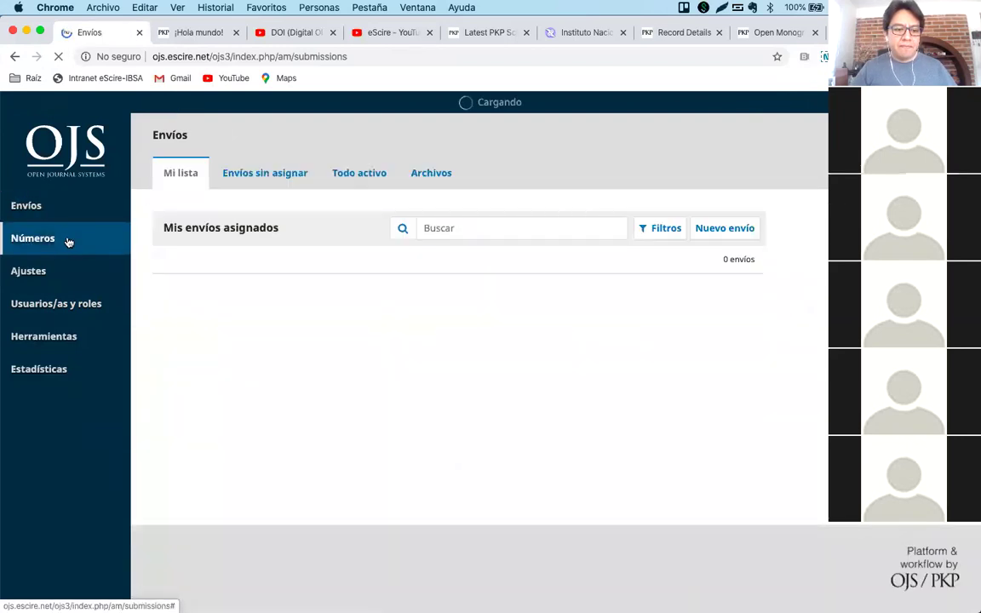
{"action": "mouse_move", "coordinate": [135, 258]}
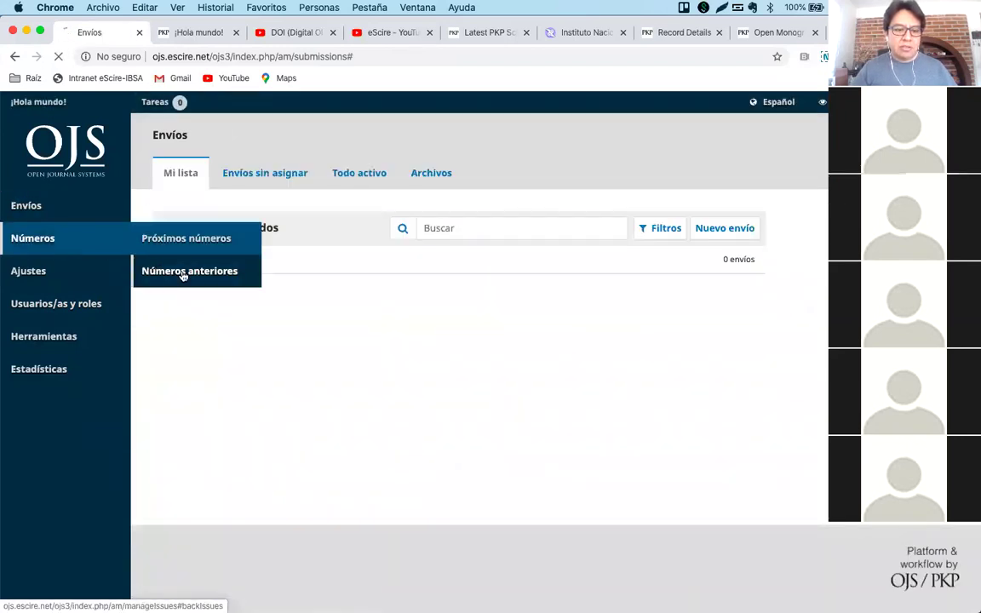
{"action": "left_click", "coordinate": [181, 273]}
{"action": "left_click", "coordinate": [163, 280]}
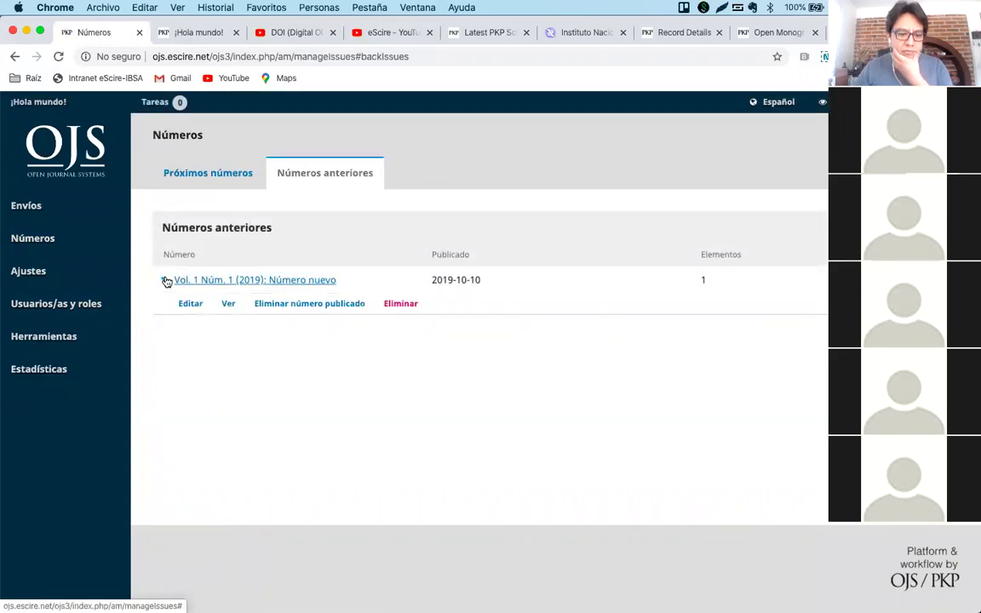
{"action": "left_click", "coordinate": [215, 280]}
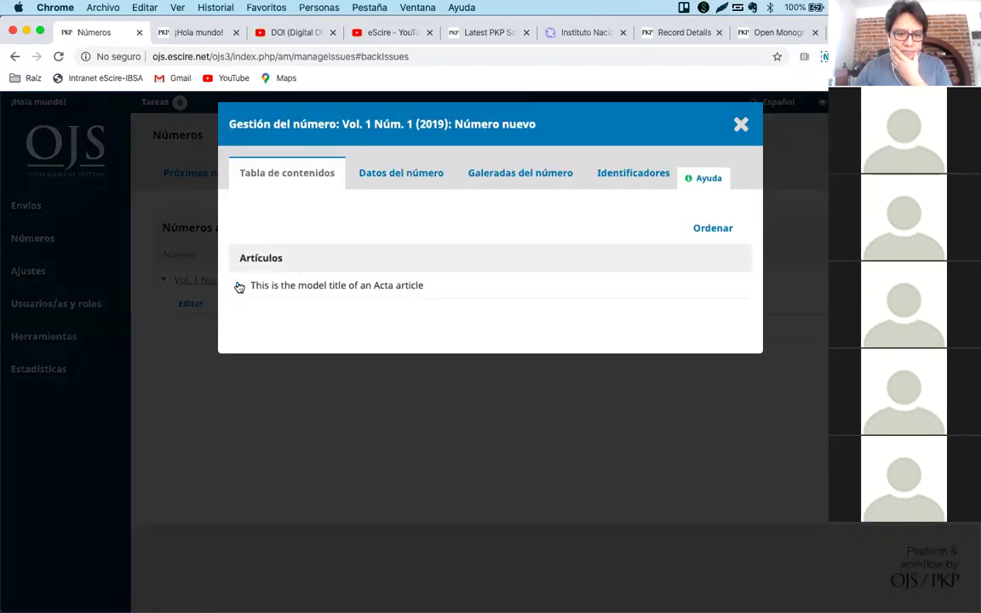
{"action": "left_click", "coordinate": [239, 284]}
{"action": "left_click", "coordinate": [256, 310]}
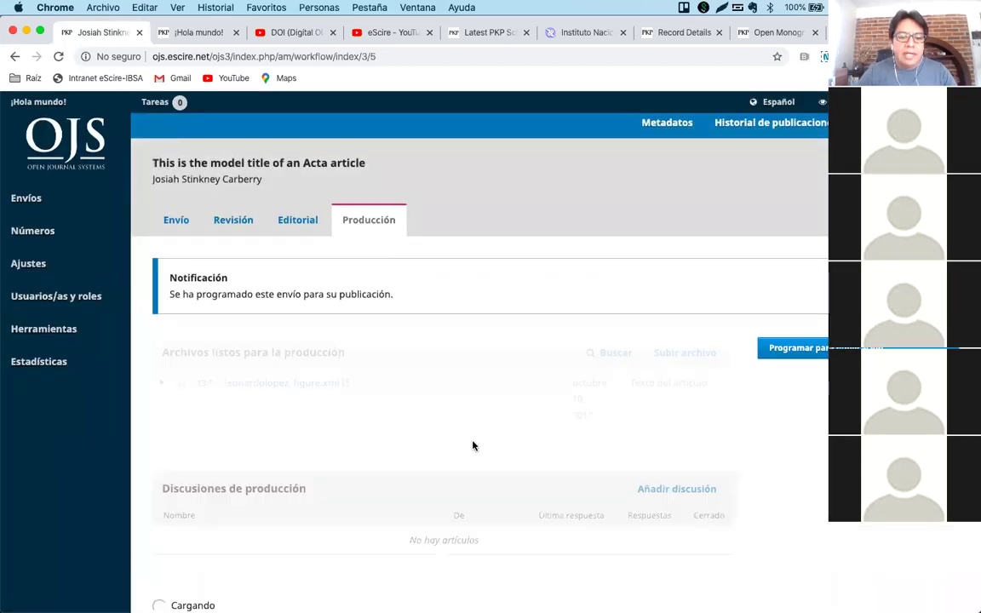
{"action": "scroll", "coordinate": [474, 446], "scroll_direction": "down", "scroll_amount": 5}
{"action": "scroll", "coordinate": [474, 446], "scroll_direction": "down", "scroll_amount": 3}
Delete the YouTube (CSS) and YouTube galleys.
{"action": "left_click", "coordinate": [162, 385]}
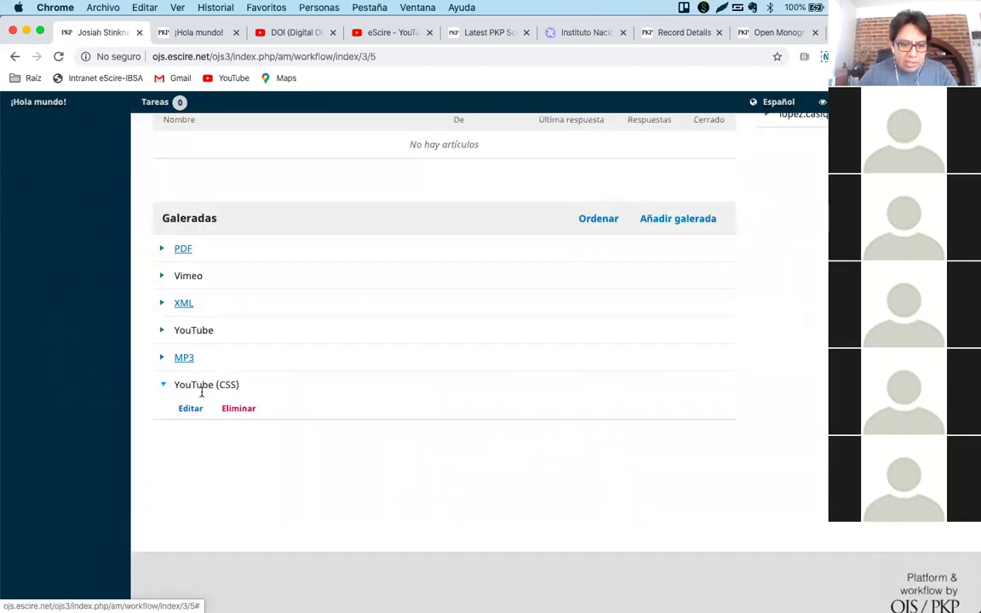
{"action": "left_click", "coordinate": [238, 410]}
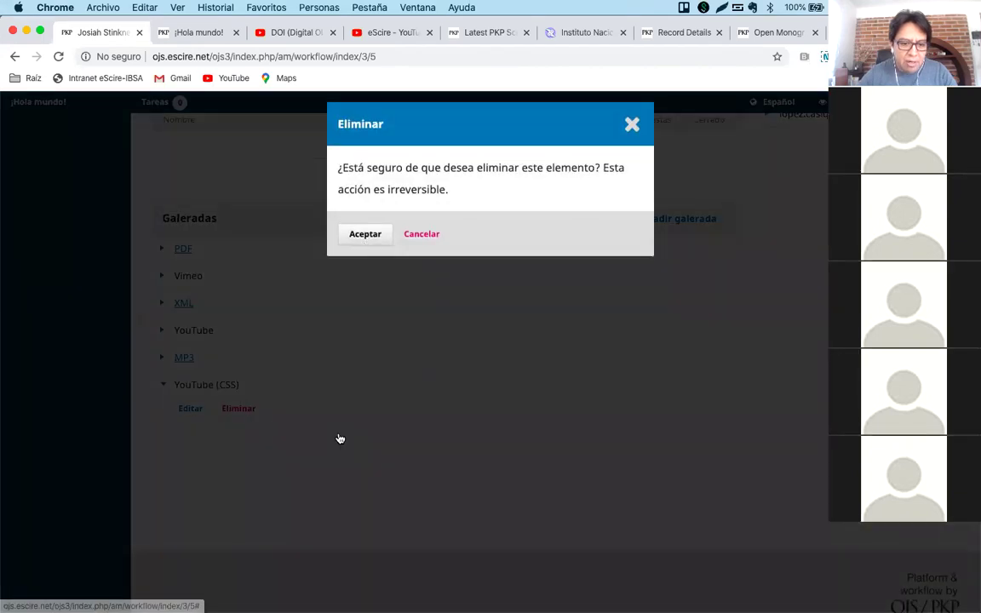
{"action": "key", "text": "Return"}
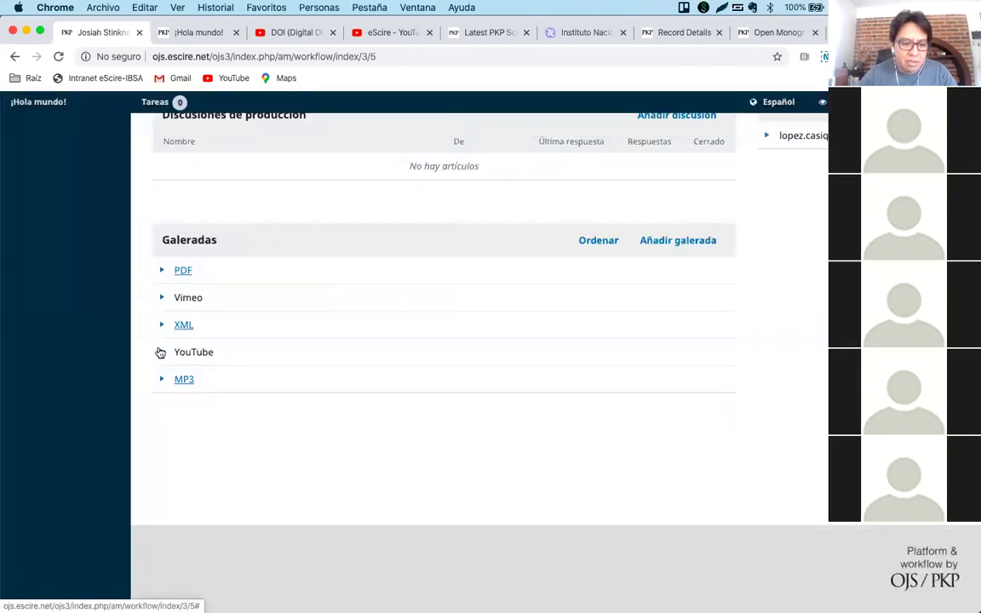
{"action": "left_click", "coordinate": [160, 352]}
{"action": "left_click", "coordinate": [236, 354]}
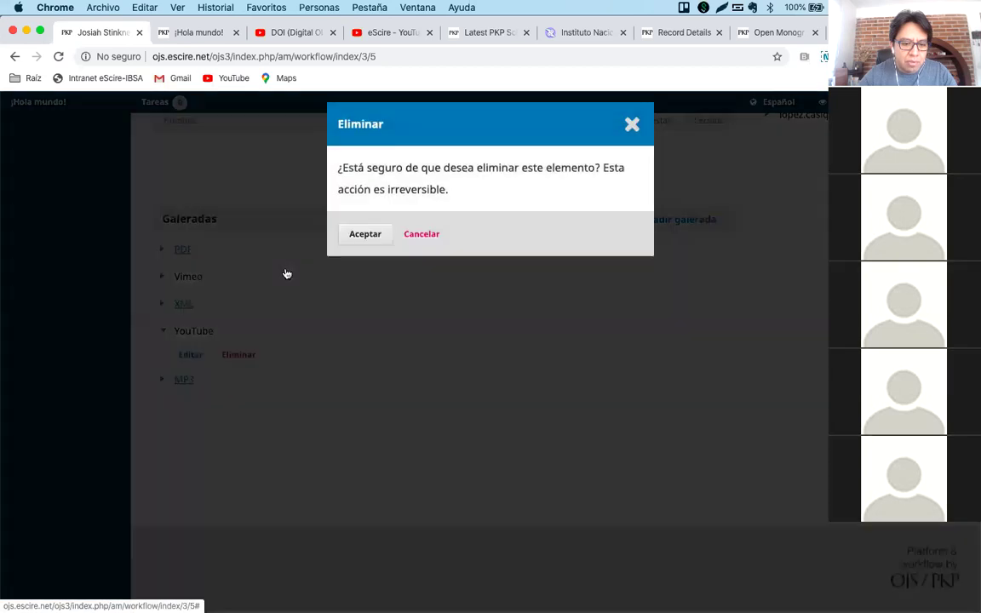
{"action": "left_click", "coordinate": [361, 232]}
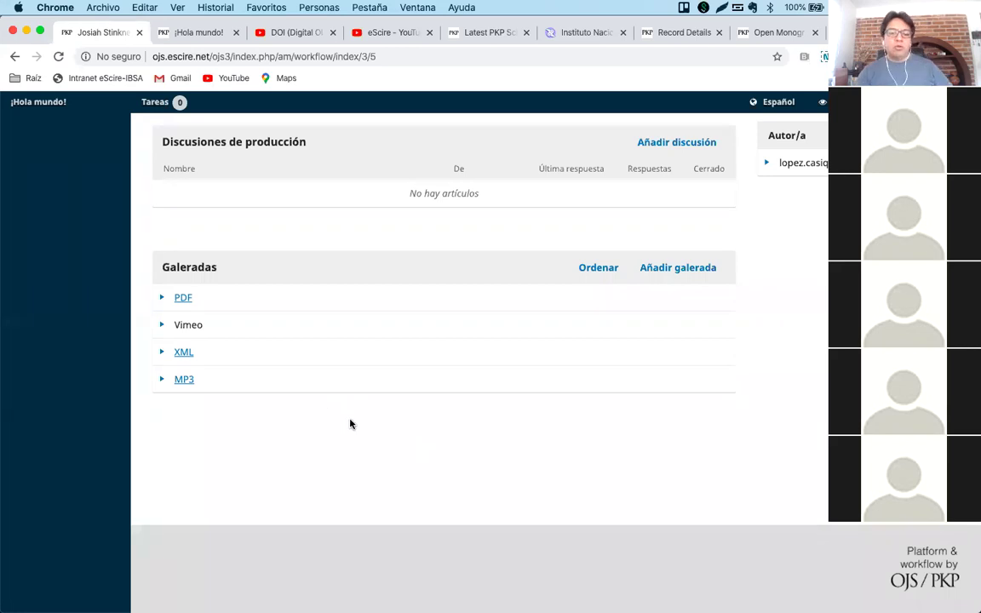
Create a new galley labelled HMTL, keeping Español, and save it.
{"action": "left_click", "coordinate": [664, 269]}
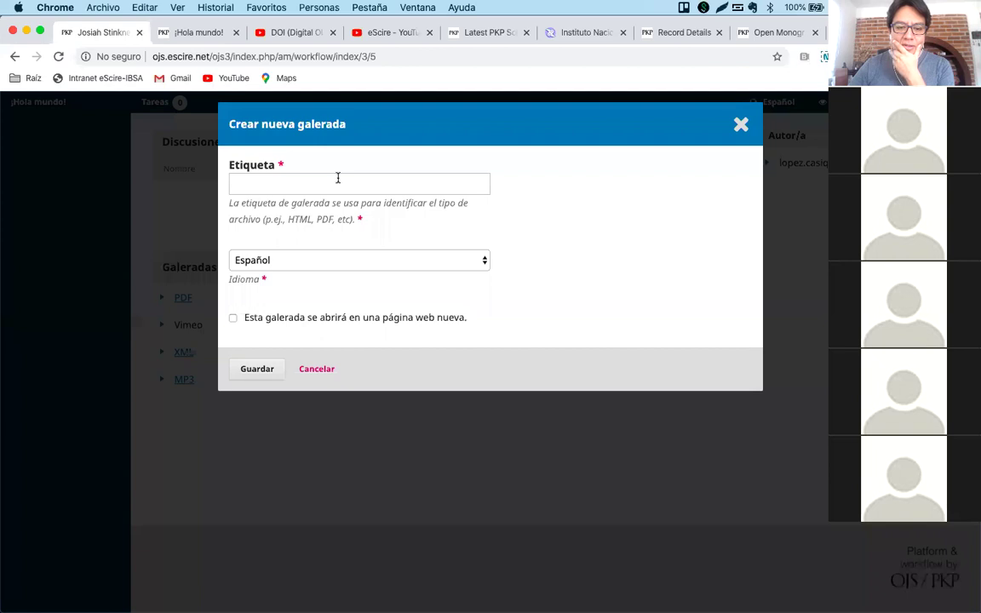
{"action": "left_click", "coordinate": [337, 178]}
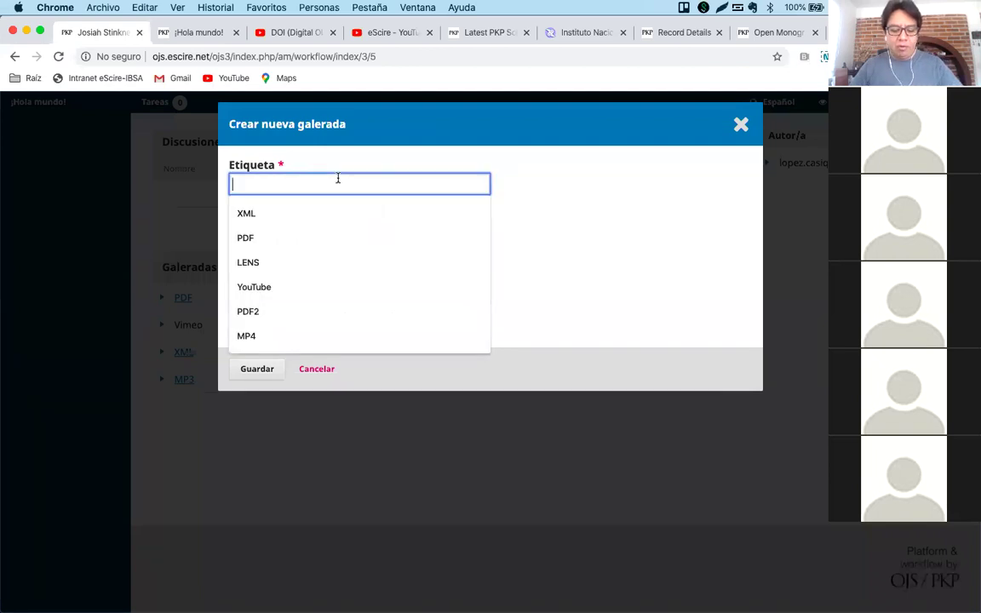
{"action": "type", "text": "HMTL"}
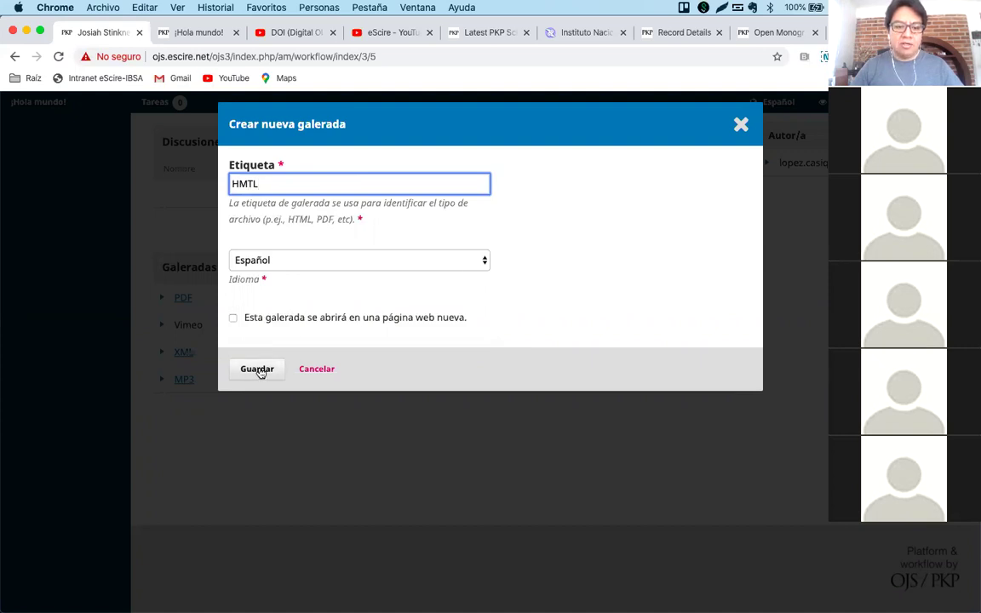
{"action": "left_click", "coordinate": [257, 368]}
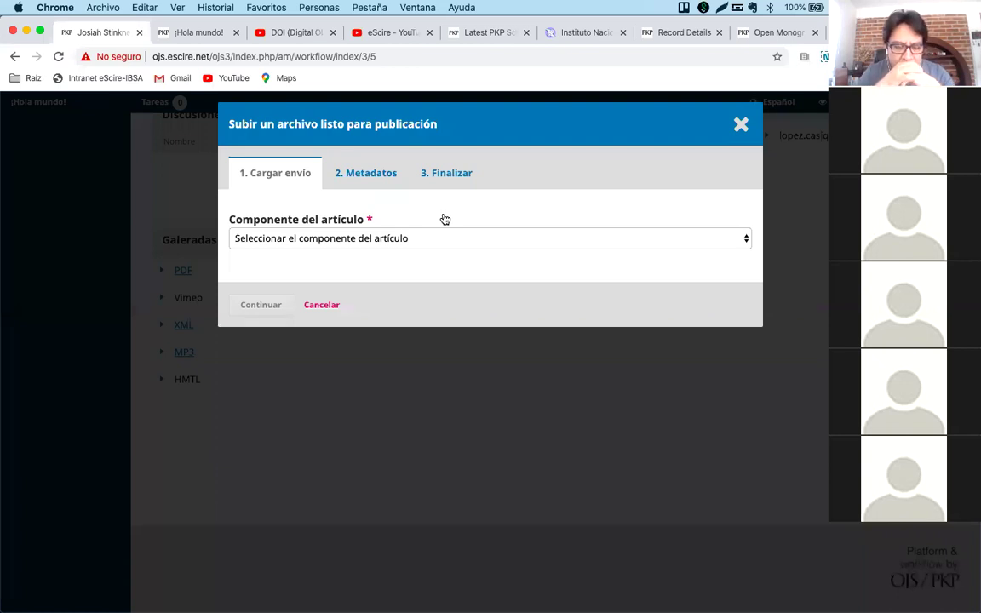
Set the article component to Texto del artículo.
{"action": "left_click", "coordinate": [422, 237]}
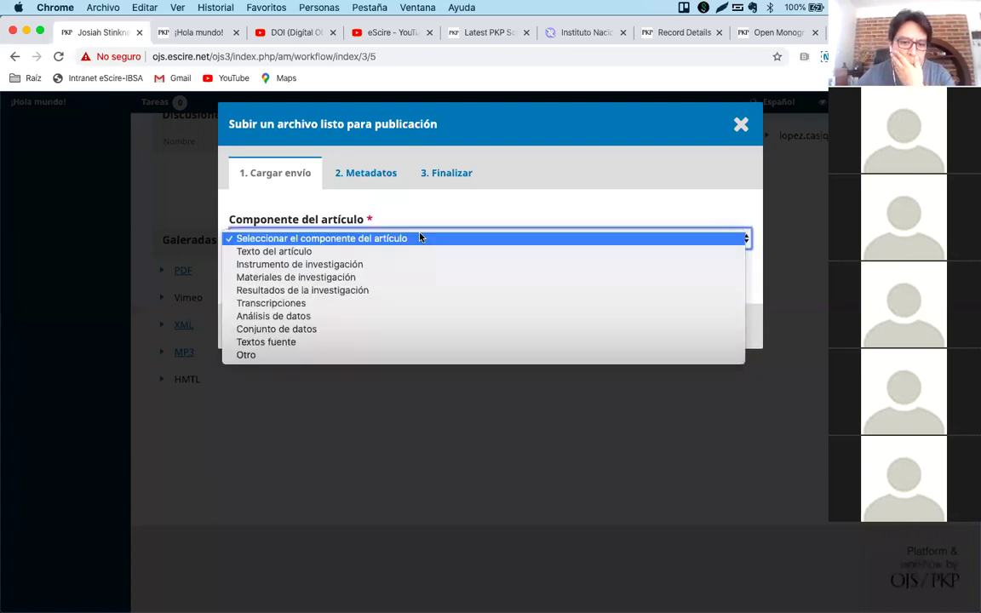
{"action": "left_click", "coordinate": [459, 222]}
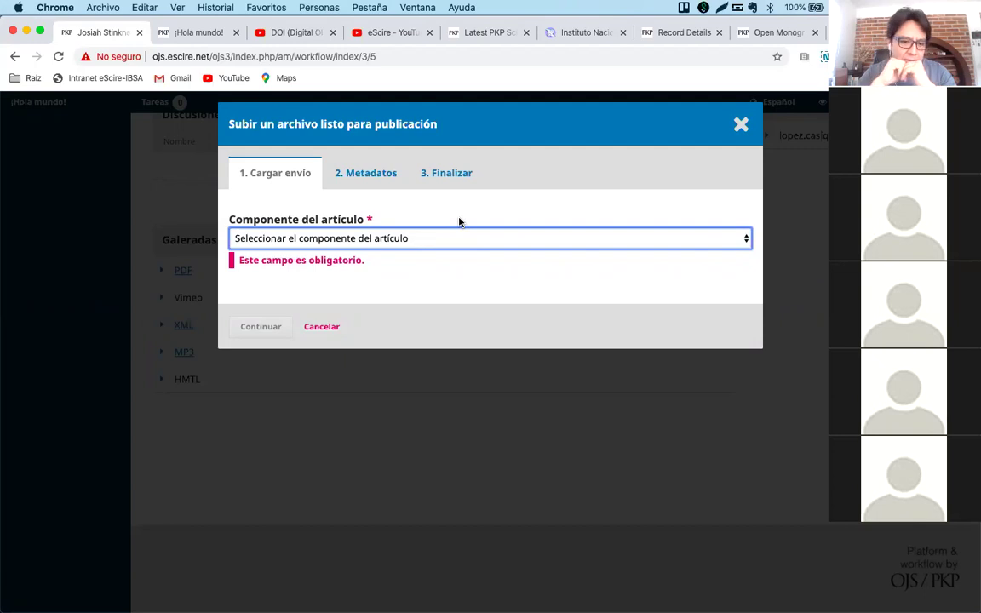
{"action": "left_click", "coordinate": [429, 238]}
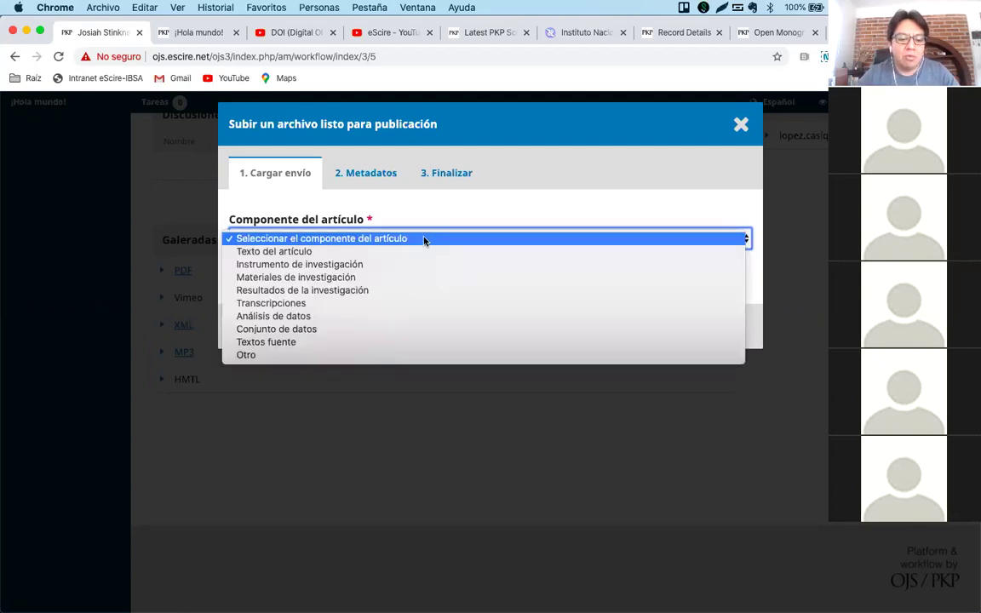
{"action": "left_click", "coordinate": [400, 251]}
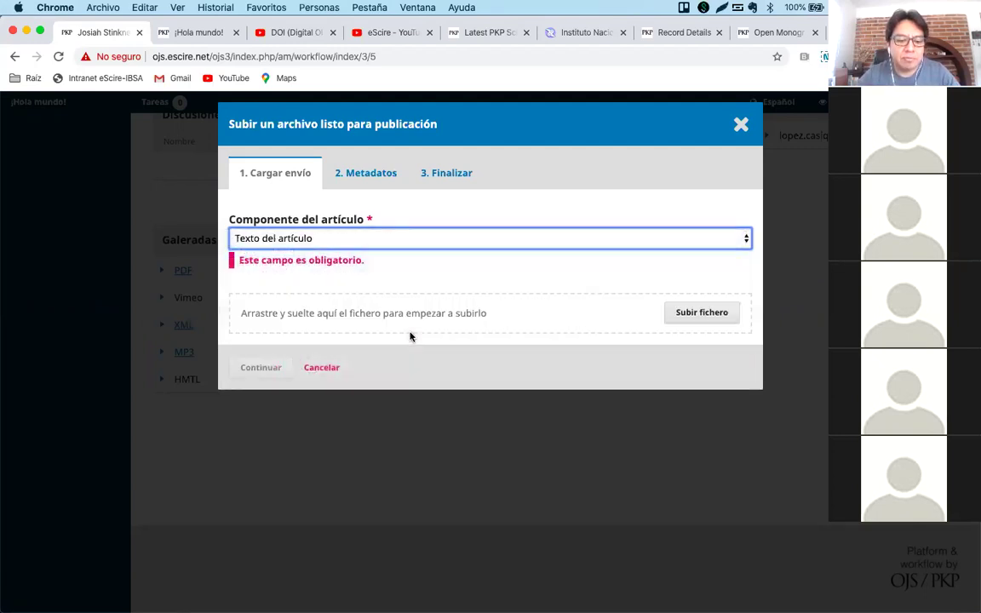
Upload 377-Article Text-2663-1-10-20190208.xml and complete the file wizard.
{"action": "left_click", "coordinate": [700, 314]}
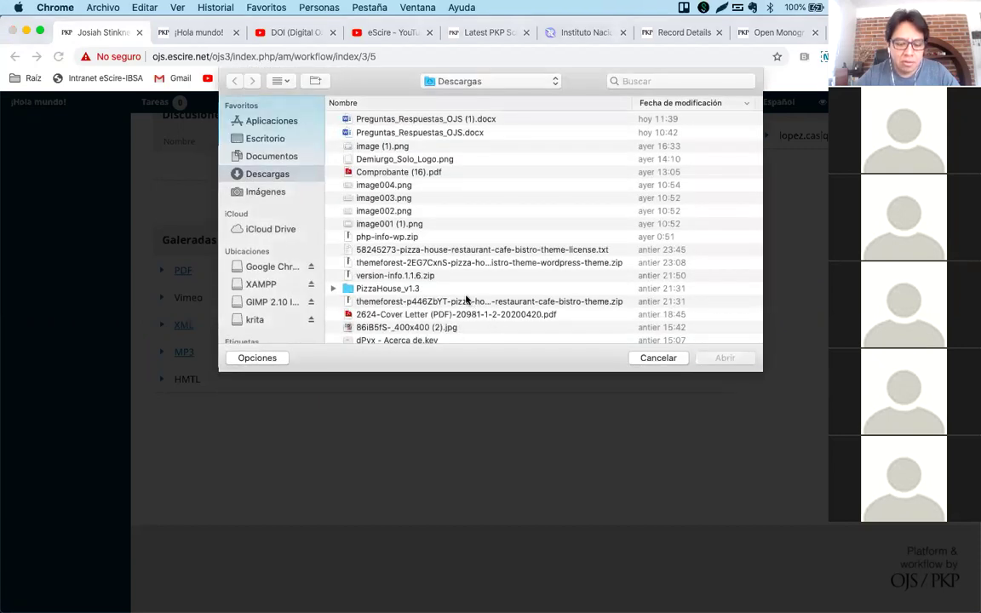
{"action": "left_click", "coordinate": [466, 300]}
{"action": "type", "text": "idhyg"}
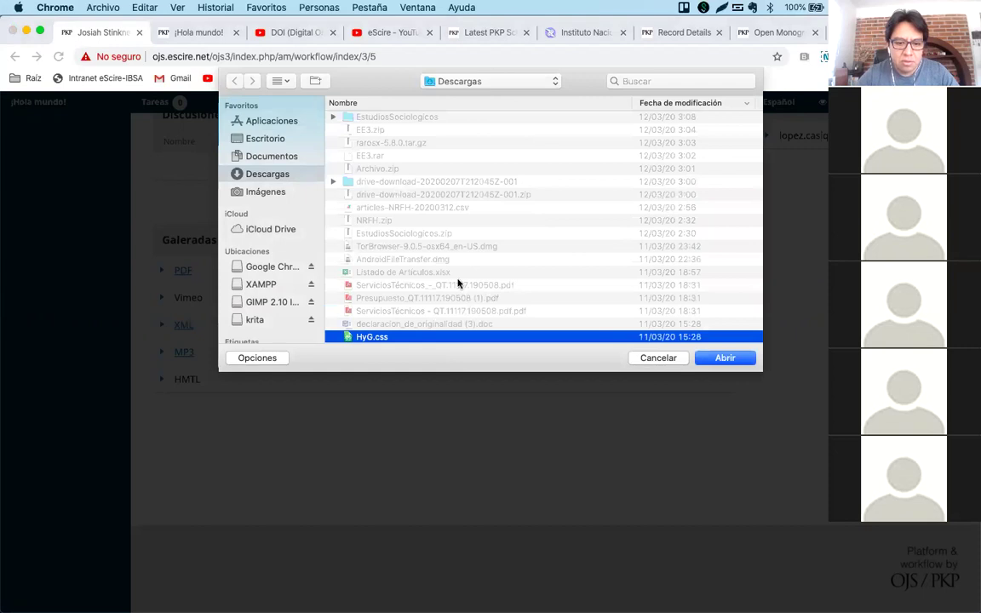
{"action": "scroll", "coordinate": [409, 271], "scroll_direction": "up", "scroll_amount": 5}
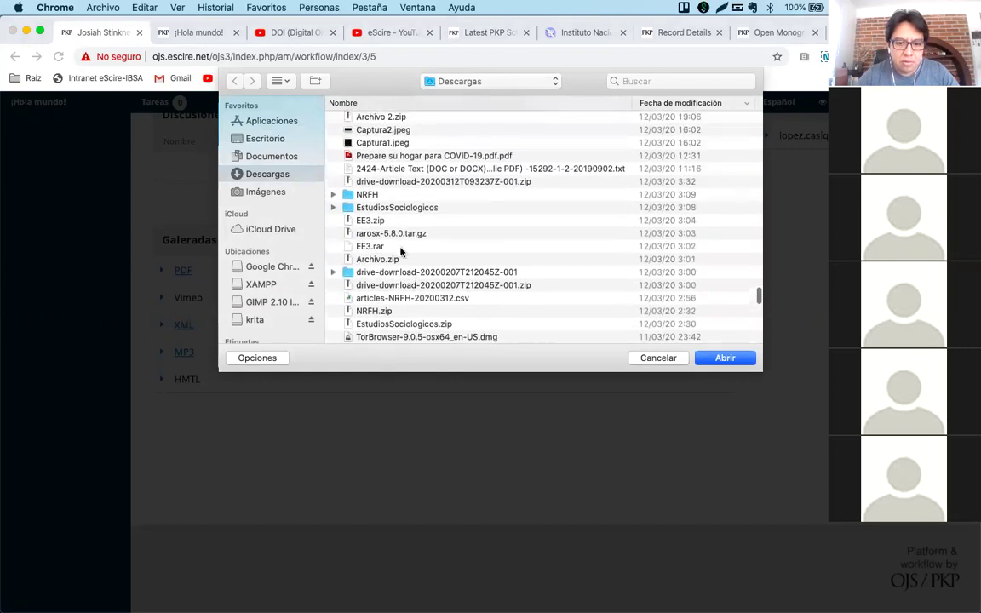
{"action": "scroll", "coordinate": [401, 249], "scroll_direction": "up", "scroll_amount": 15}
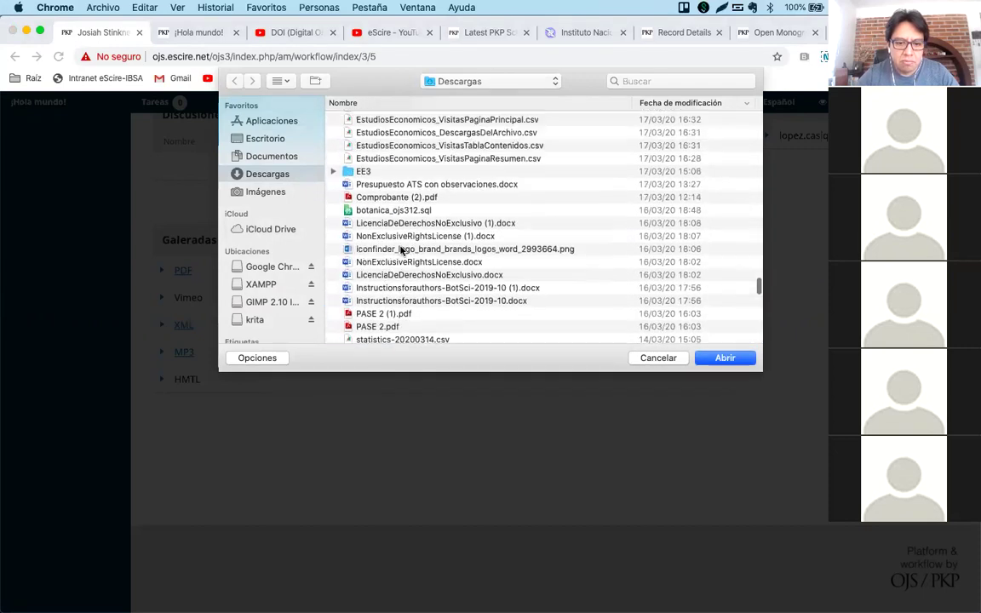
{"action": "scroll", "coordinate": [400, 250], "scroll_direction": "up", "scroll_amount": 12}
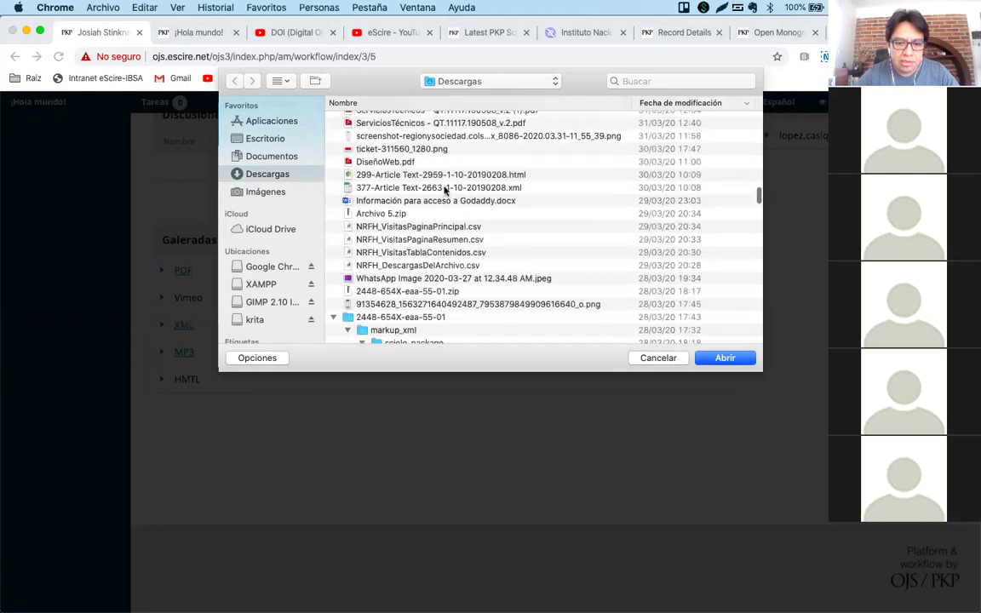
{"action": "left_click", "coordinate": [441, 189]}
{"action": "left_click", "coordinate": [722, 359]}
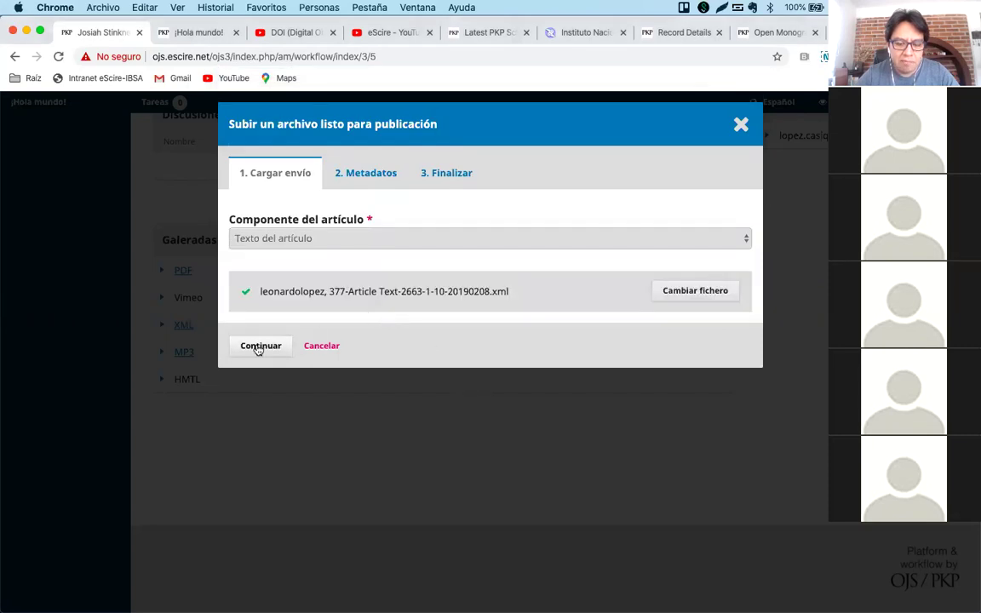
{"action": "left_click", "coordinate": [260, 347]}
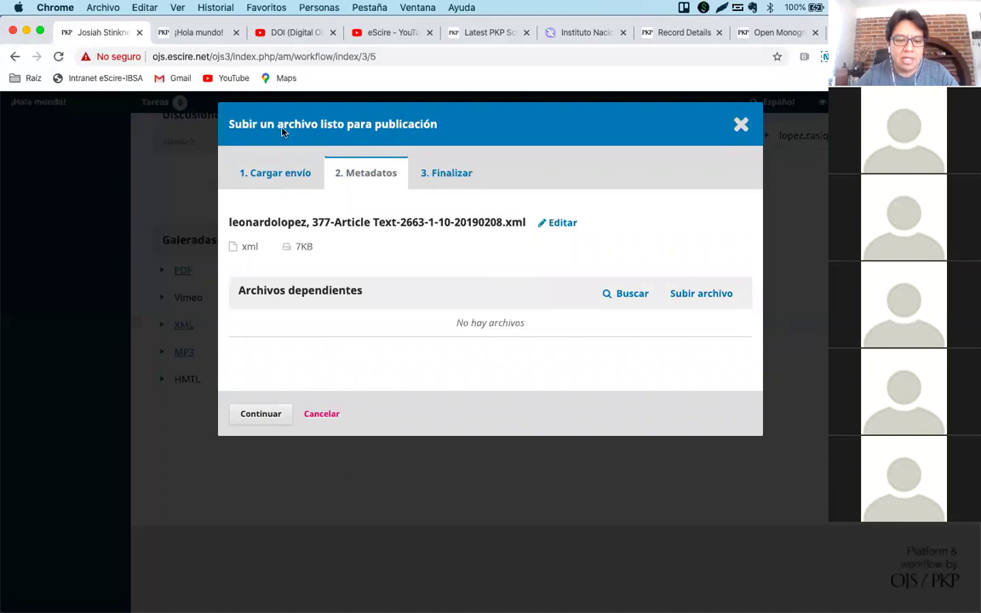
{"action": "left_click", "coordinate": [261, 413]}
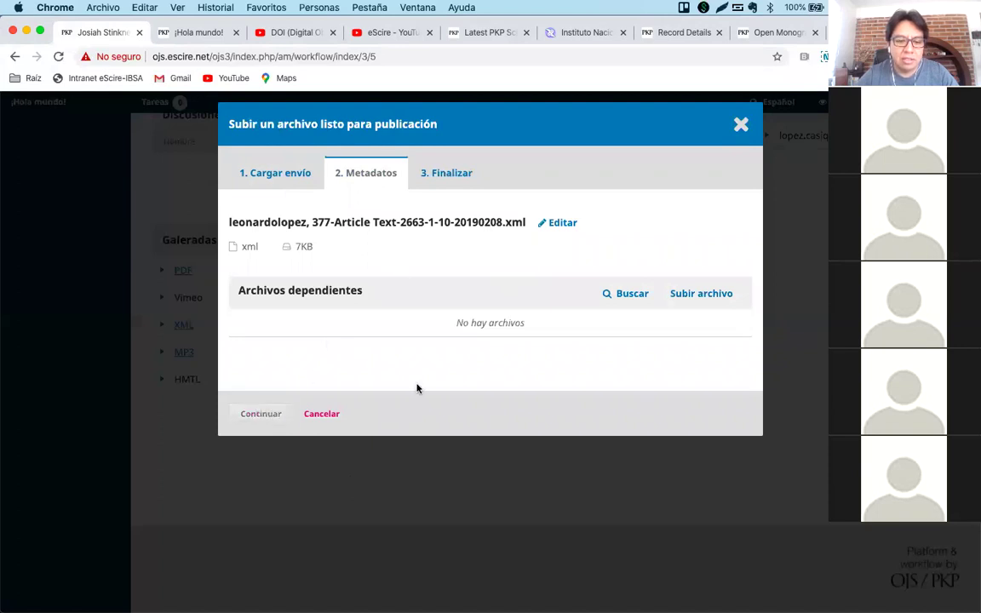
{"action": "left_click", "coordinate": [263, 337]}
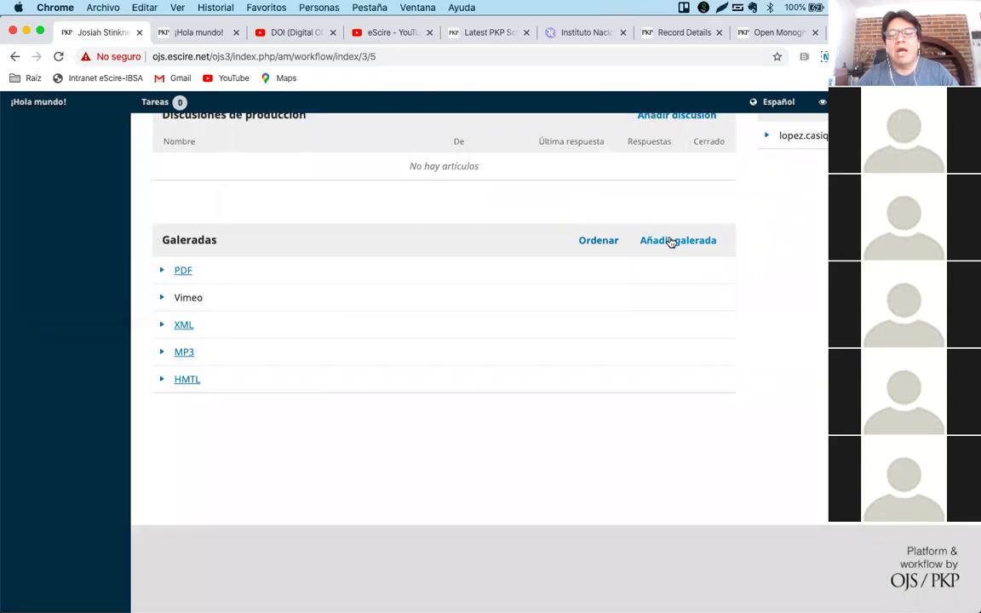
{"action": "left_click", "coordinate": [669, 240]}
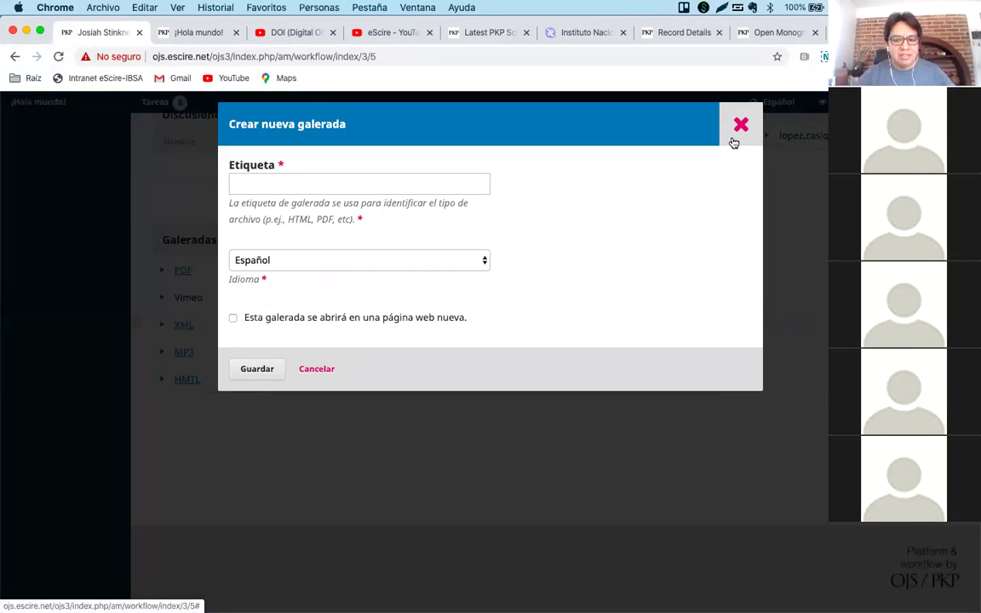
{"action": "left_click", "coordinate": [320, 371]}
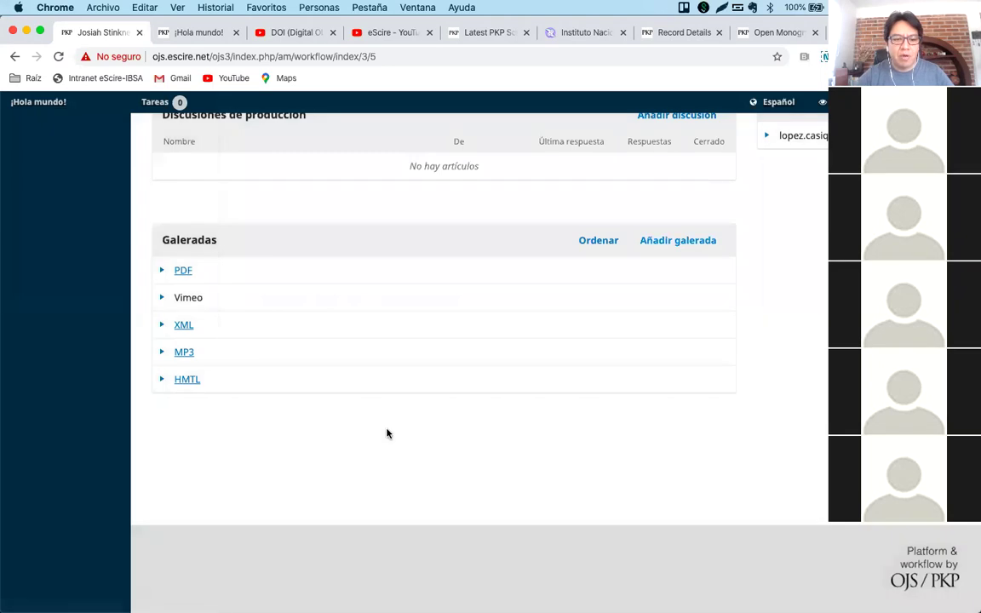
{"action": "mouse_move", "coordinate": [434, 601]}
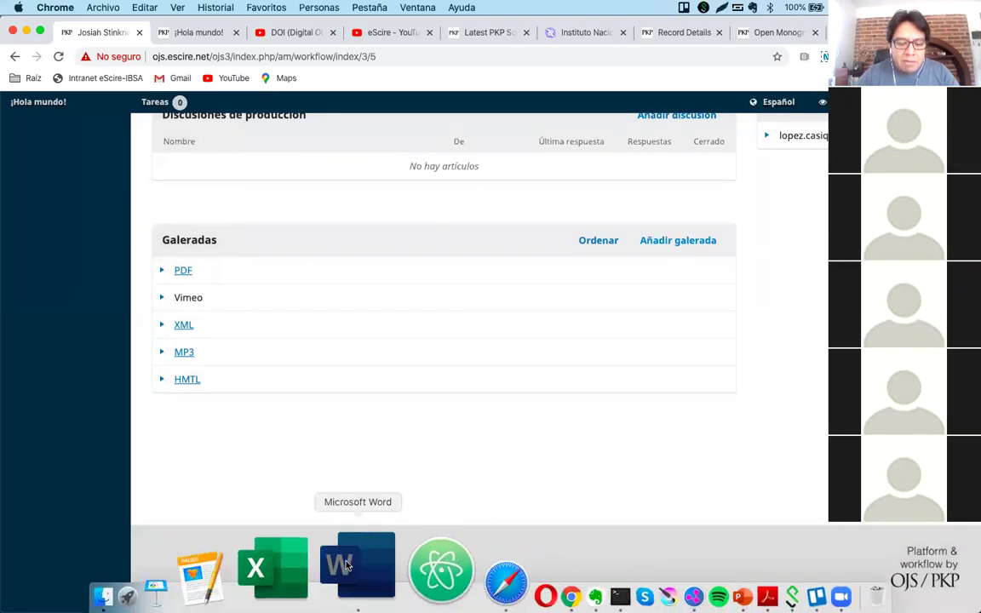
Bring the Word question list forward to item 11, dismissing the end-meeting prompt.
{"action": "left_click", "coordinate": [346, 566]}
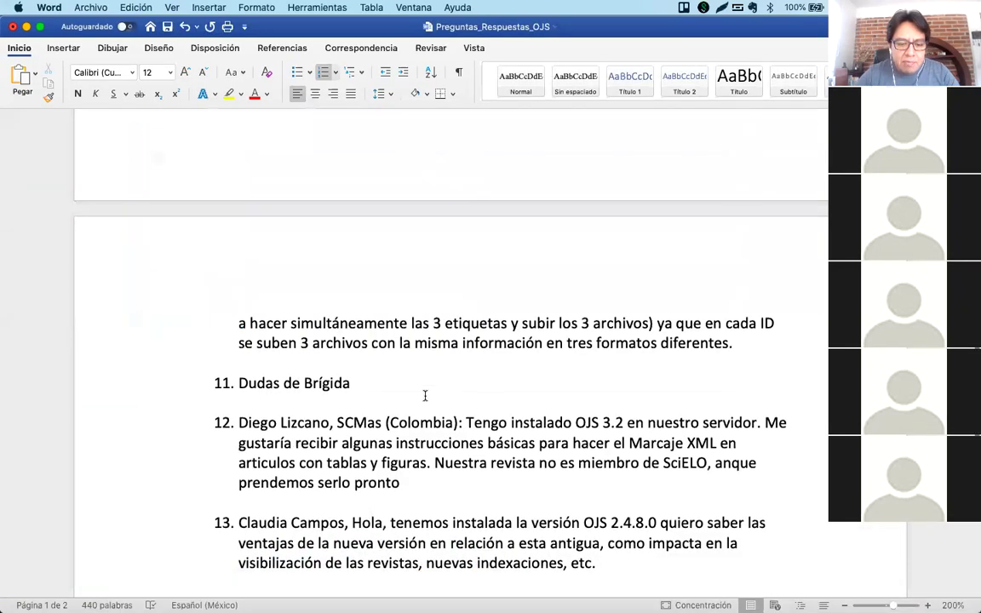
{"action": "scroll", "coordinate": [289, 383], "scroll_direction": "down", "scroll_amount": 2}
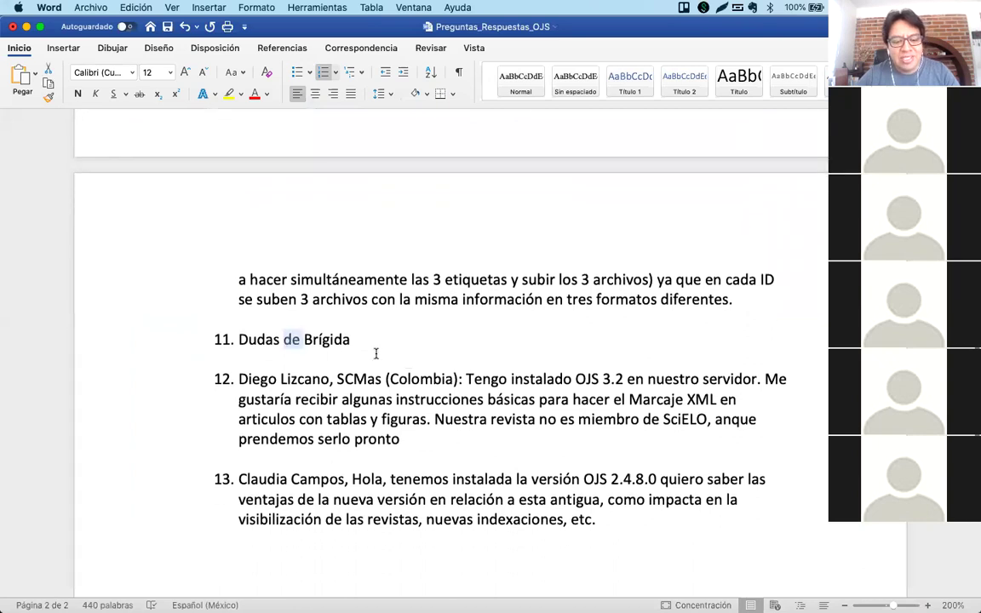
{"action": "triple_click", "coordinate": [321, 338]}
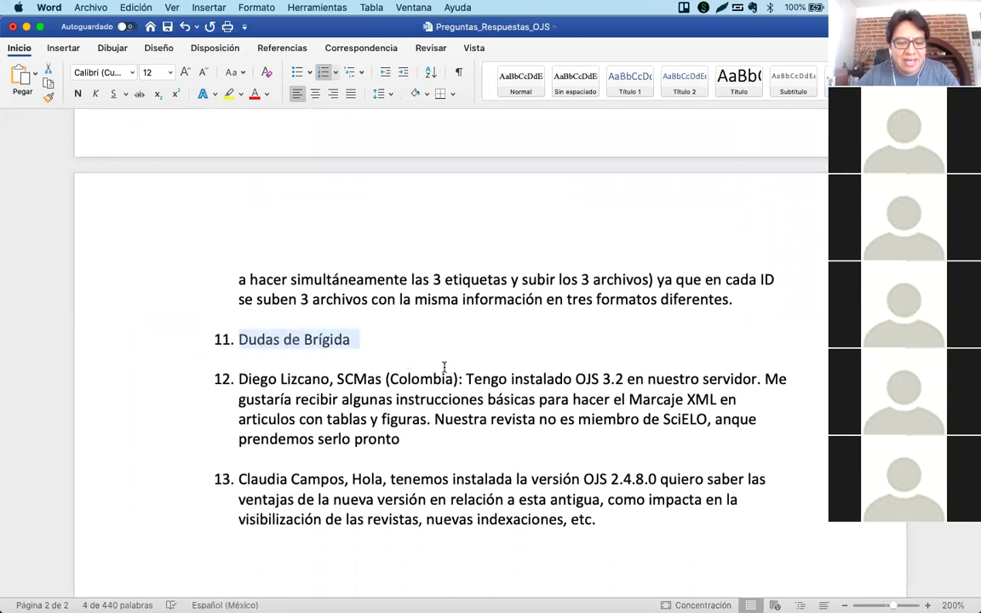
{"action": "scroll", "coordinate": [443, 367], "scroll_direction": "down", "scroll_amount": 2}
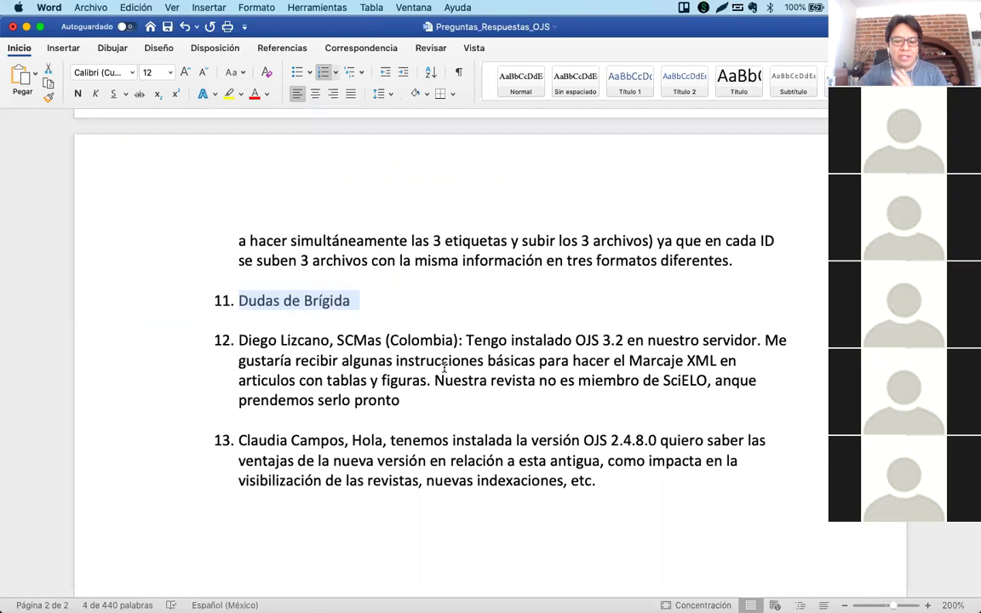
{"action": "scroll", "coordinate": [443, 367], "scroll_direction": "down", "scroll_amount": 5}
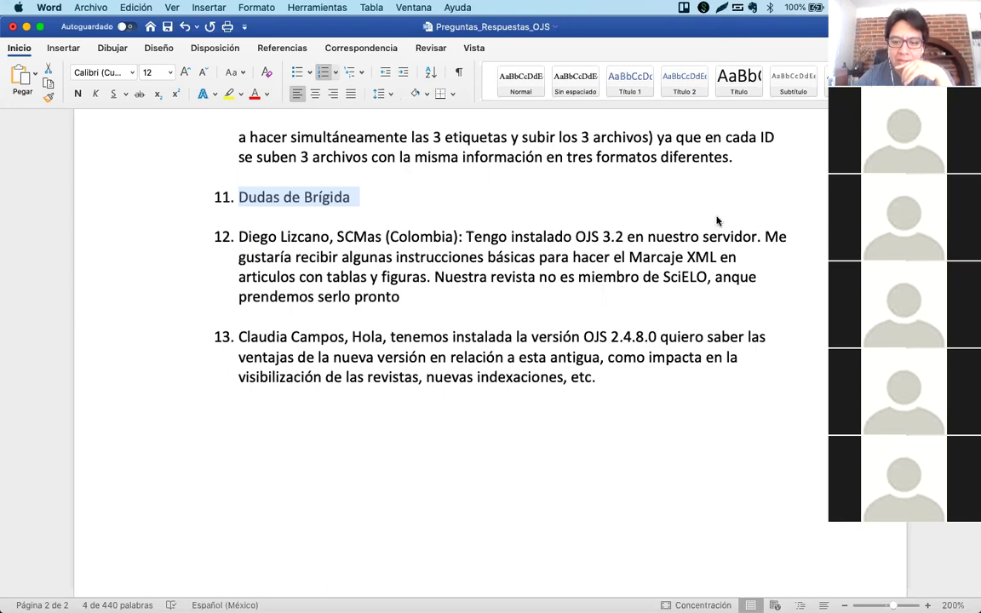
{"action": "key", "text": "super+w"}
{"action": "key", "text": "Escape"}
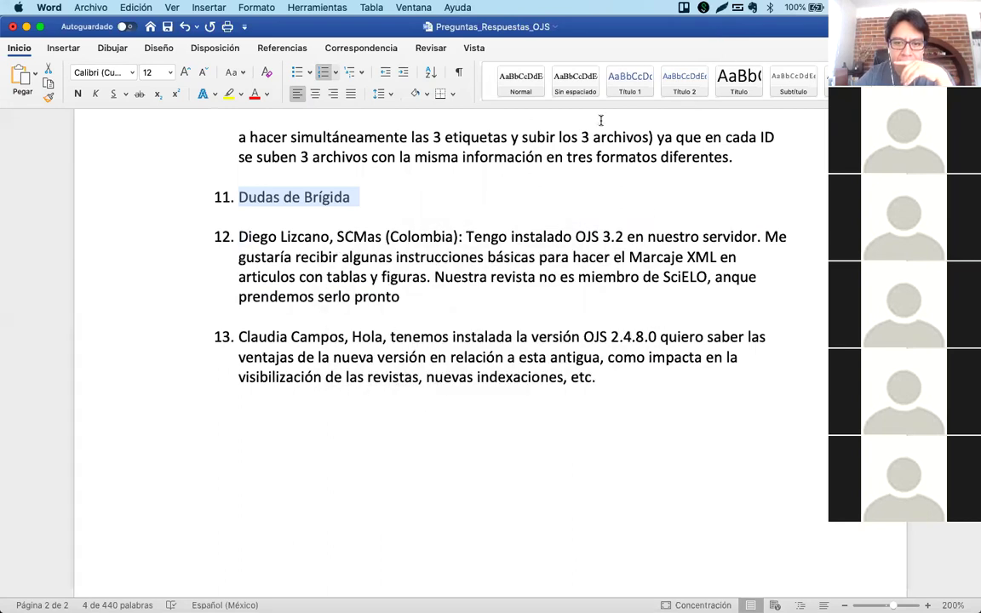
{"action": "left_click", "coordinate": [572, 275]}
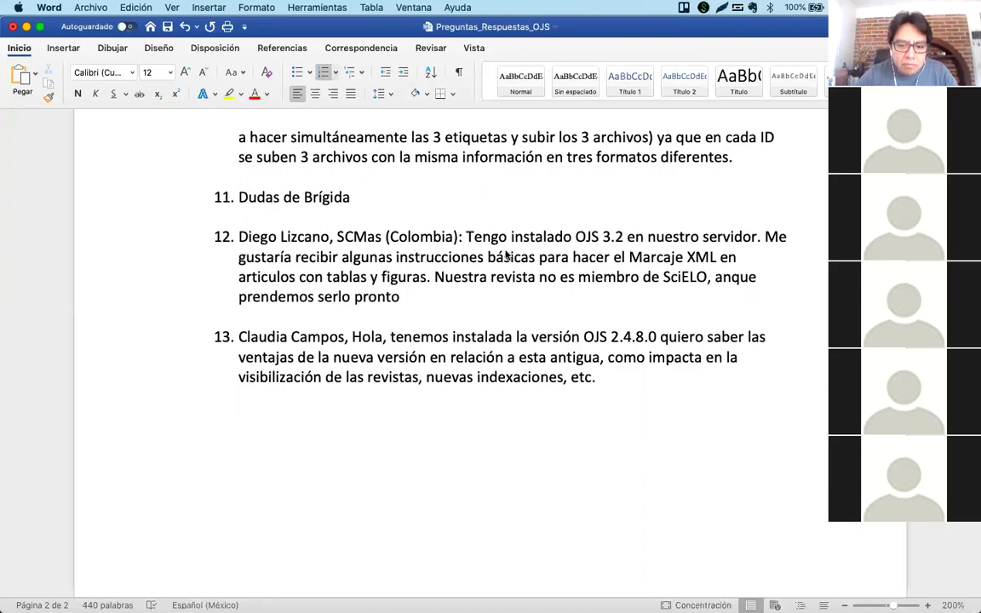
Add an empty indented sub-item a. beneath item 11.
{"action": "left_click", "coordinate": [443, 447]}
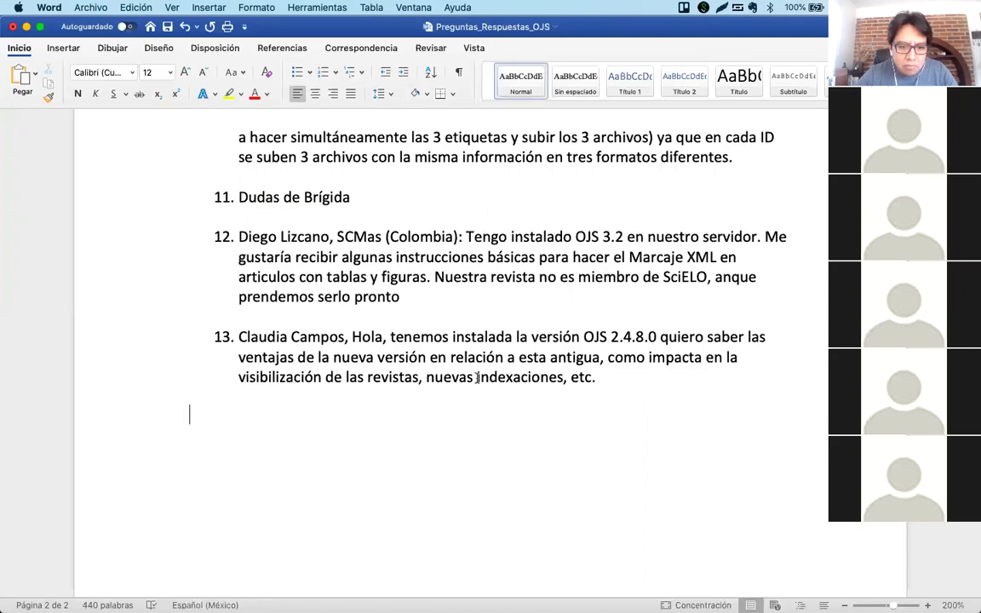
{"action": "left_click", "coordinate": [351, 196]}
{"action": "key", "text": "Return"}
{"action": "key", "text": "Tab"}
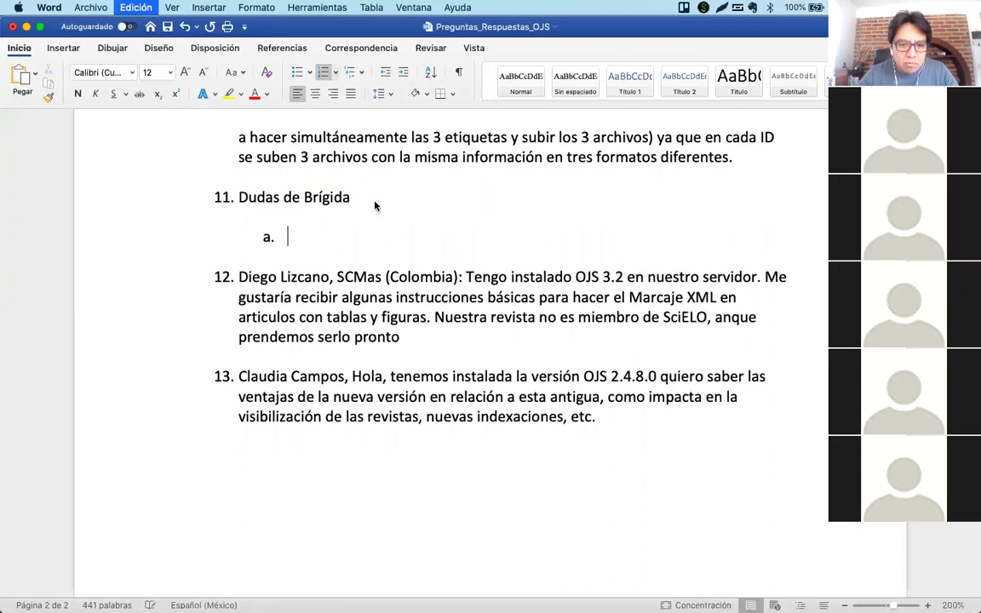
Paste the participant's XML no-access-to-workflow-stage question into sub-item a.
{"action": "type", "text": "Hola, tengo una duda:   para cada número de revista, subimos \"La presentación\" de cada revista mediante el módulo de QuickSubmit,   Ahora que ya tenemos los formatos de XML, los estamos subiendo manualmente, pero al intentar subir el XML de la presentación, aparece una ventana que dice: ACTUALMENTE NO TIENE ACCESO A ESTA FASE DEL PROCESO DE TRABAJO...  Mi rol en la revista es de Gestor, Editor y Maquetador!  ojalá me puedan ayudar!"}
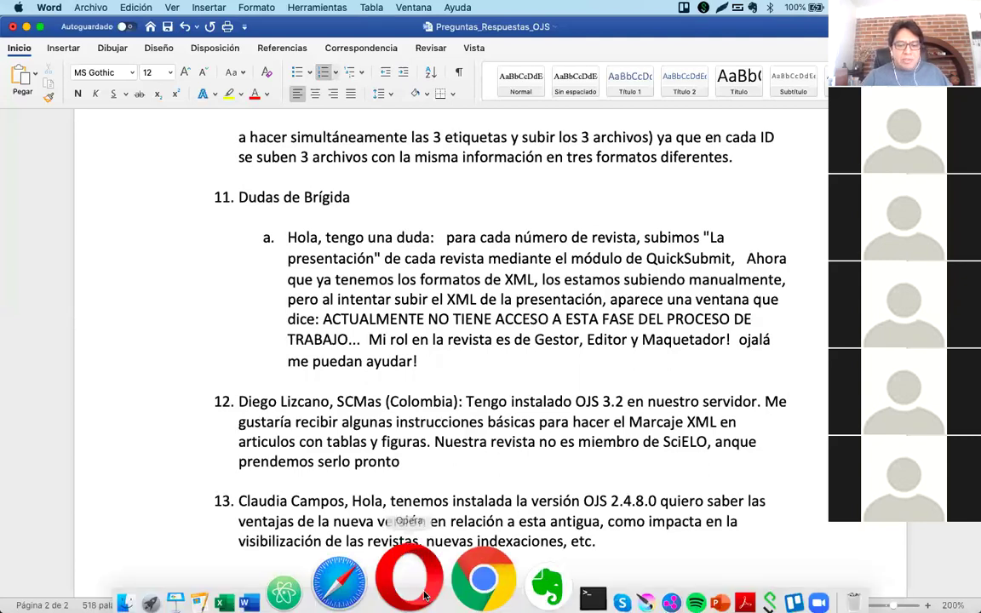
Switch to Chrome and log out of the impersonated user back to admin.
{"action": "left_click", "coordinate": [455, 567]}
{"action": "scroll", "coordinate": [432, 246], "scroll_direction": "up", "scroll_amount": 10}
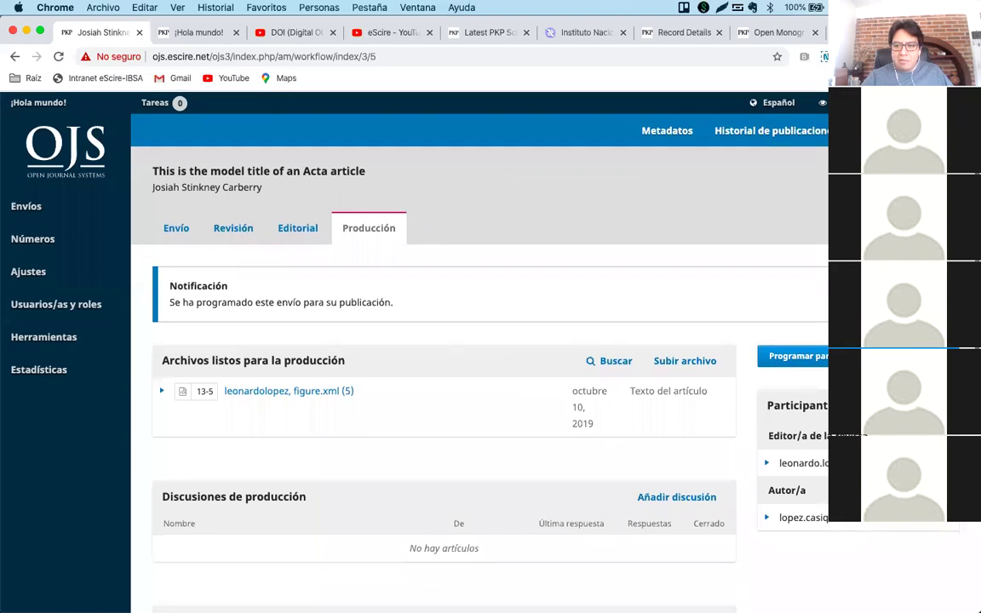
{"action": "left_click", "coordinate": [851, 162]}
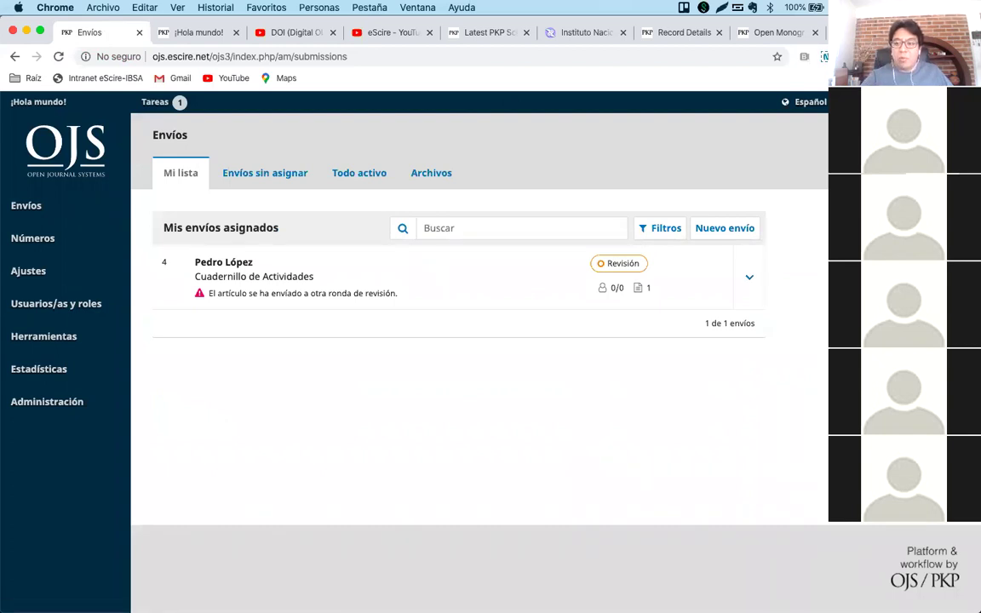
Open back issue Vol. 1 Núm. 1 (2019) and expand its article's options.
{"action": "mouse_move", "coordinate": [53, 242]}
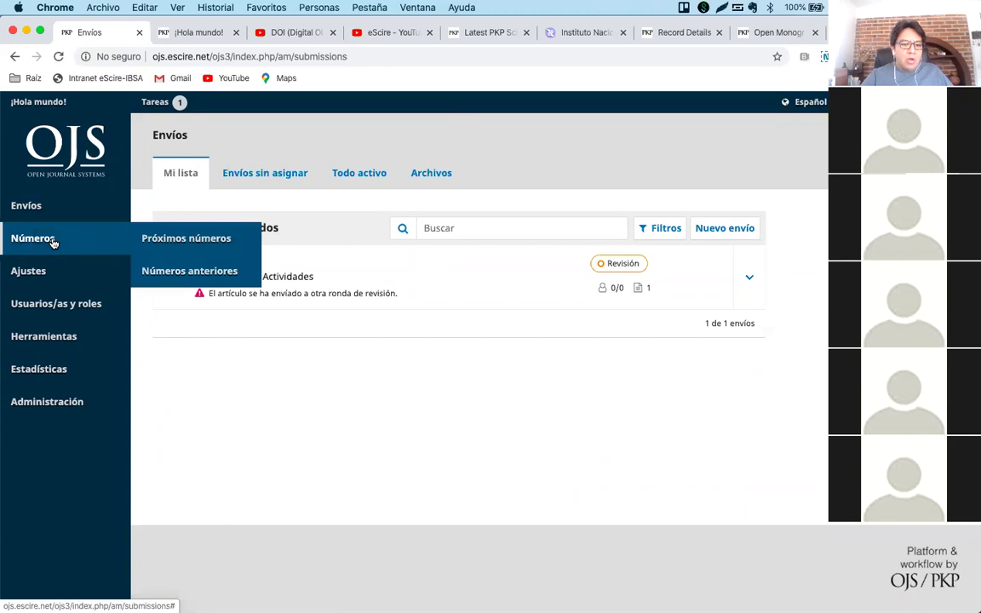
{"action": "left_click", "coordinate": [187, 273]}
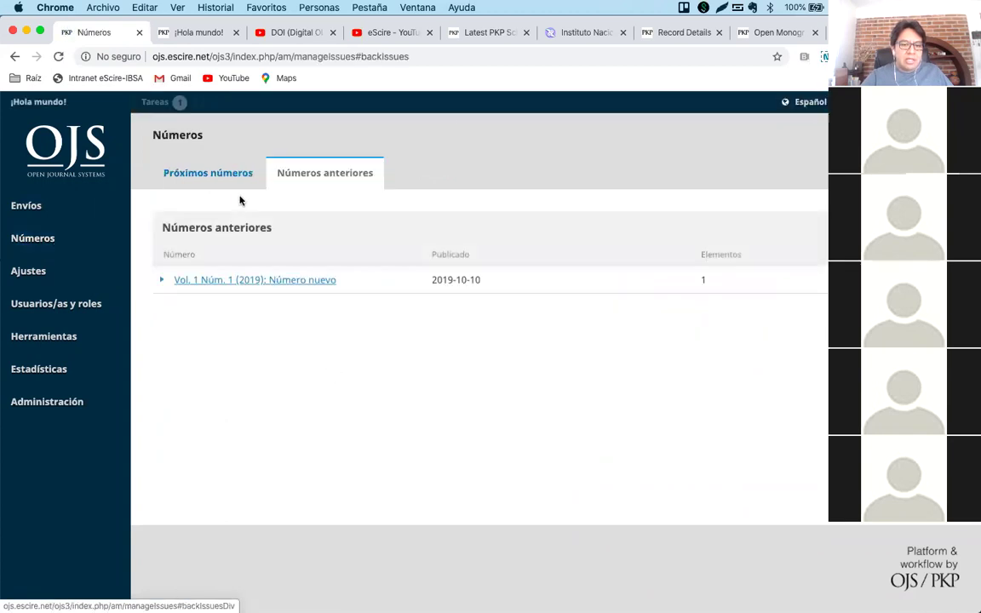
{"action": "left_click", "coordinate": [162, 279]}
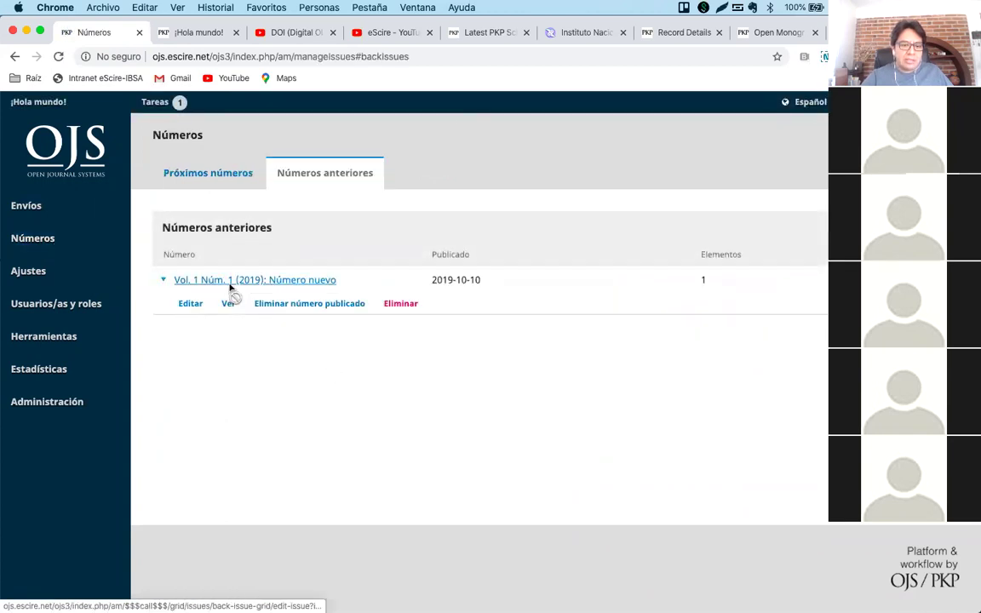
{"action": "left_click", "coordinate": [228, 284]}
{"action": "left_click", "coordinate": [241, 285]}
Open the article's submission, highlight the no-access workflow-stage message, then return to Word.
{"action": "left_click", "coordinate": [268, 310]}
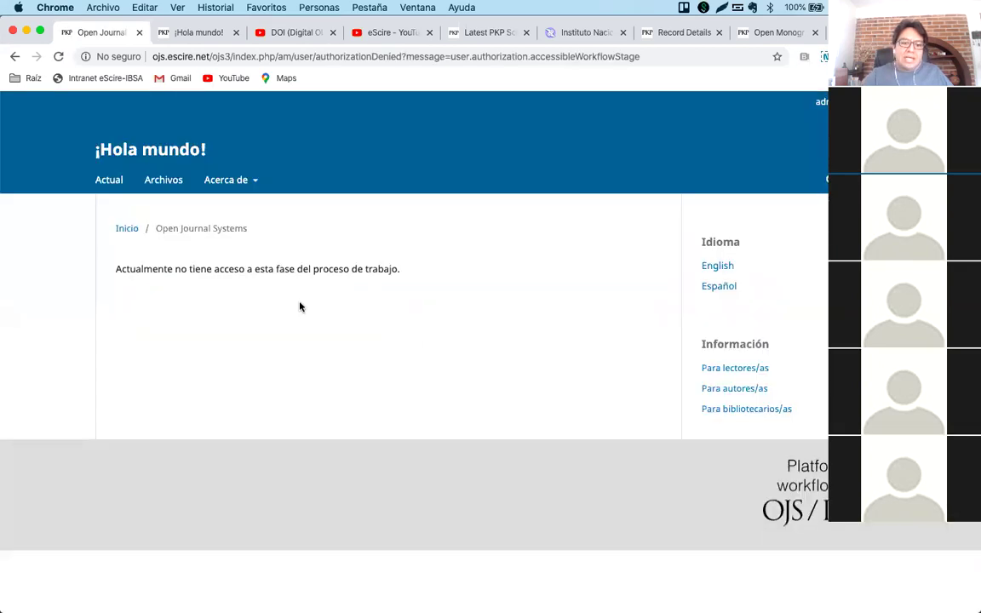
{"action": "triple_click", "coordinate": [303, 269]}
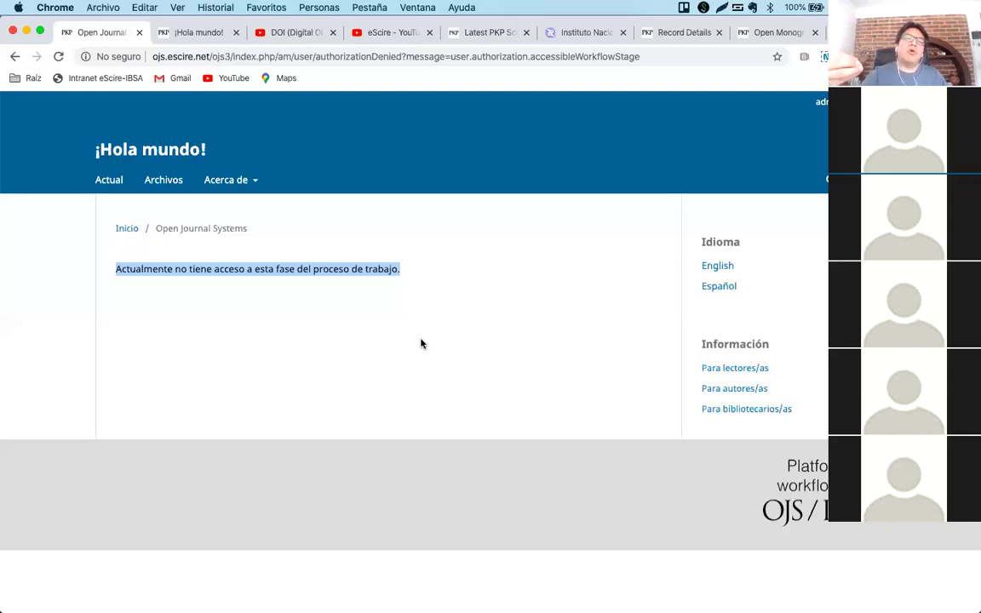
{"action": "left_click", "coordinate": [372, 304]}
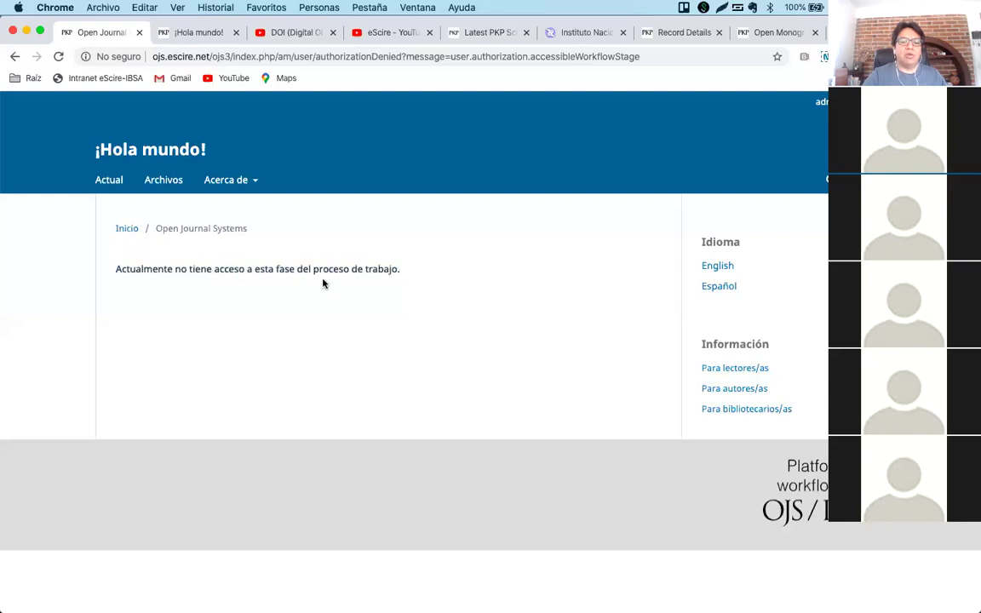
{"action": "double_click", "coordinate": [303, 269]}
{"action": "left_click", "coordinate": [339, 287]}
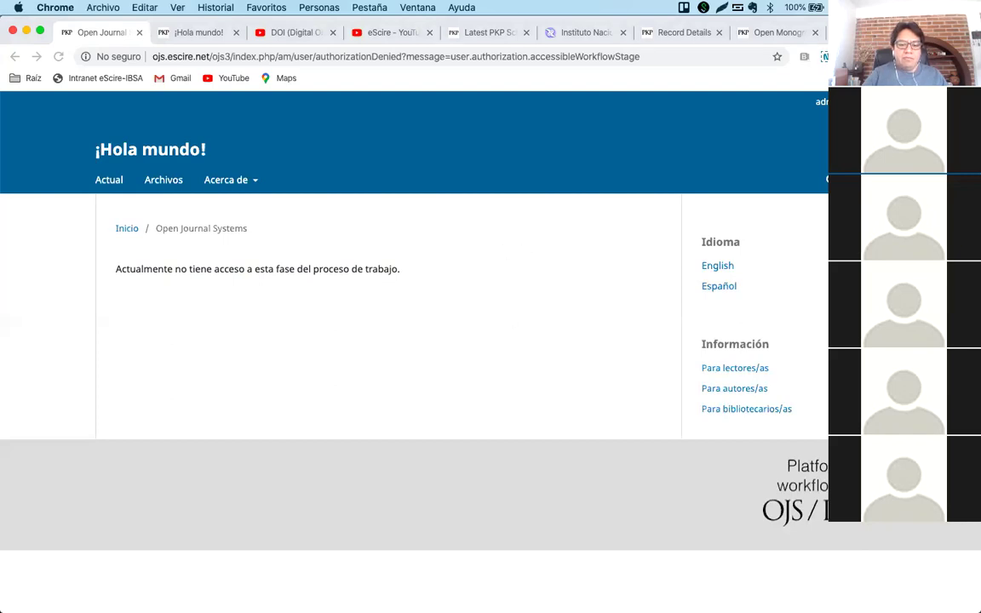
{"action": "left_click", "coordinate": [335, 574]}
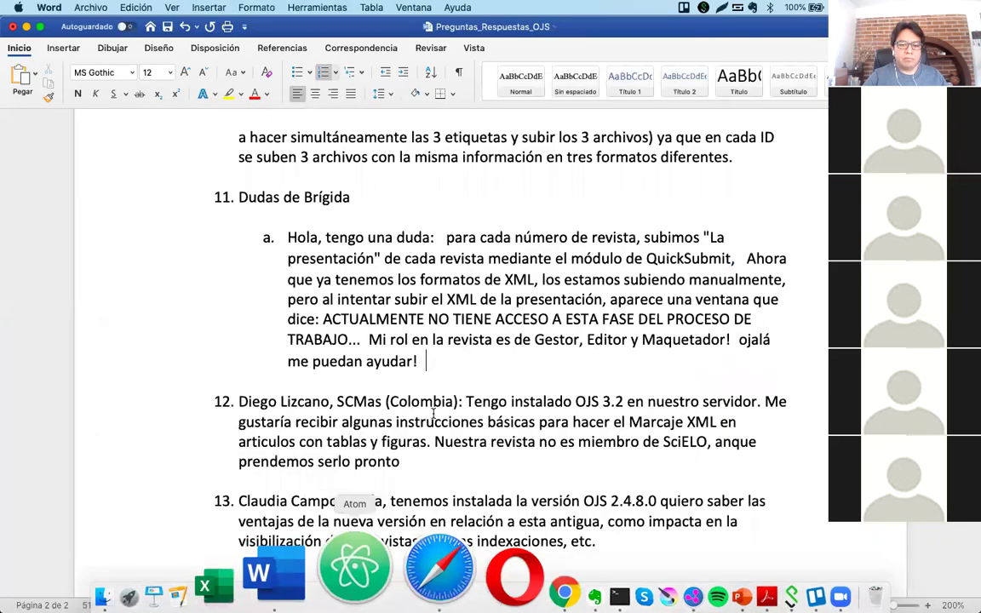
Place the cursor at item 11 in the Word question list, then return to Chrome's OJS no-access page.
{"action": "left_click", "coordinate": [613, 189]}
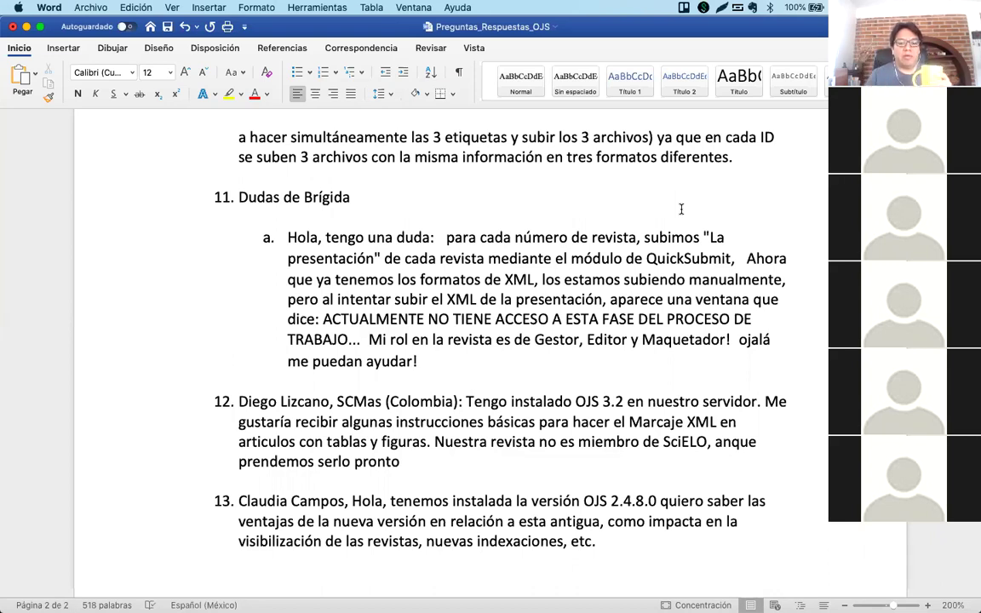
{"action": "left_click", "coordinate": [453, 572]}
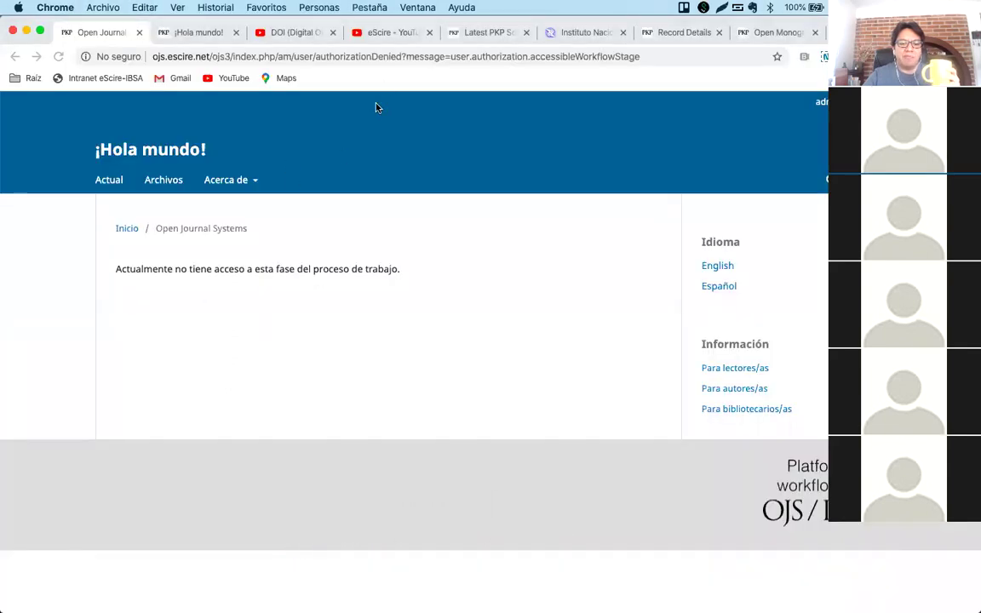
Return to the OJS submissions dashboard and open the list of current users.
{"action": "mouse_move", "coordinate": [816, 102]}
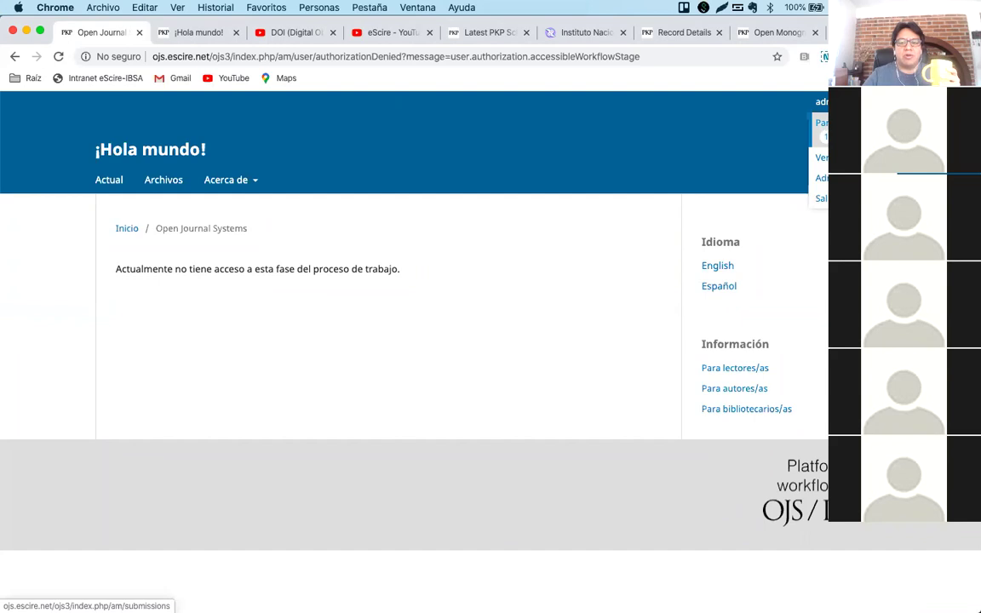
{"action": "left_click", "coordinate": [753, 123]}
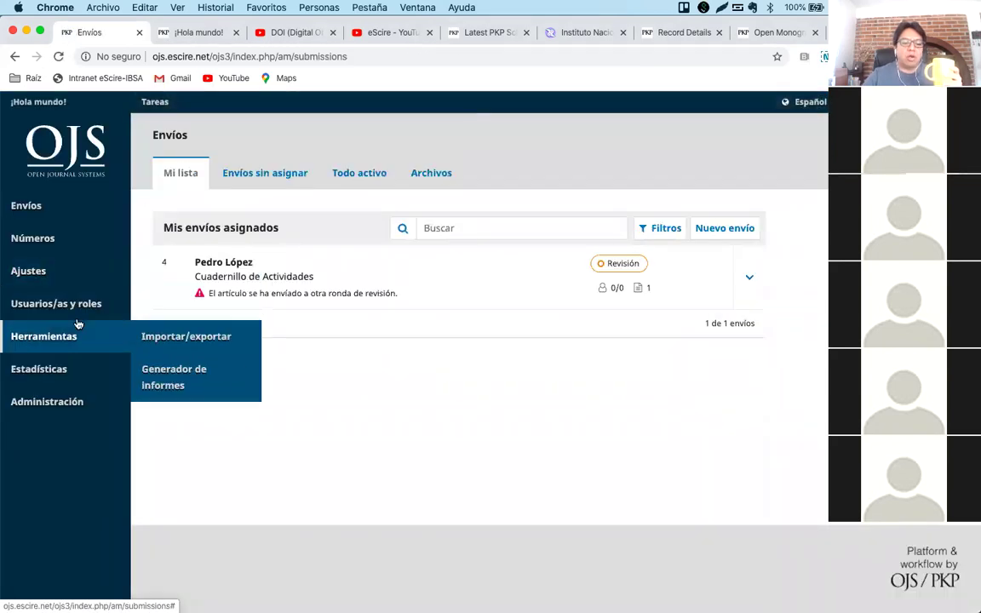
{"action": "mouse_move", "coordinate": [99, 305]}
{"action": "left_click", "coordinate": [166, 305]}
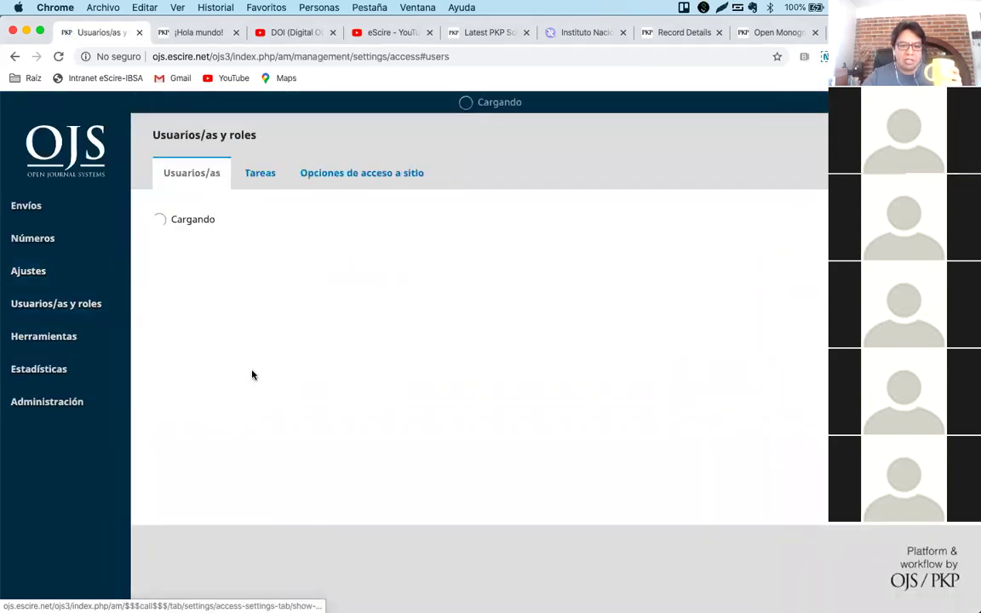
Log in as the third user to show their Mi lista with 0 submissions.
{"action": "left_click", "coordinate": [161, 334]}
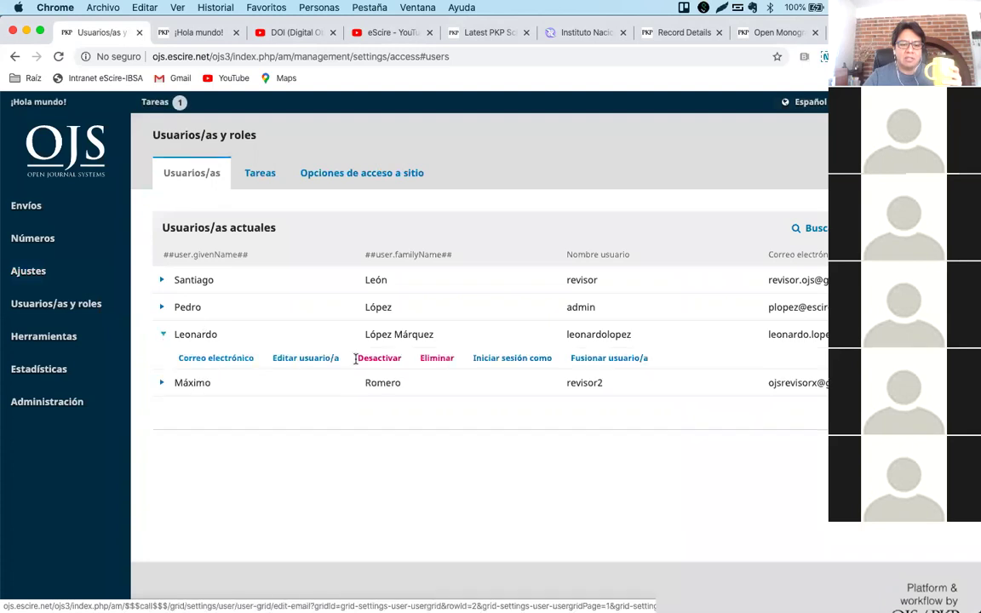
{"action": "left_click", "coordinate": [489, 358]}
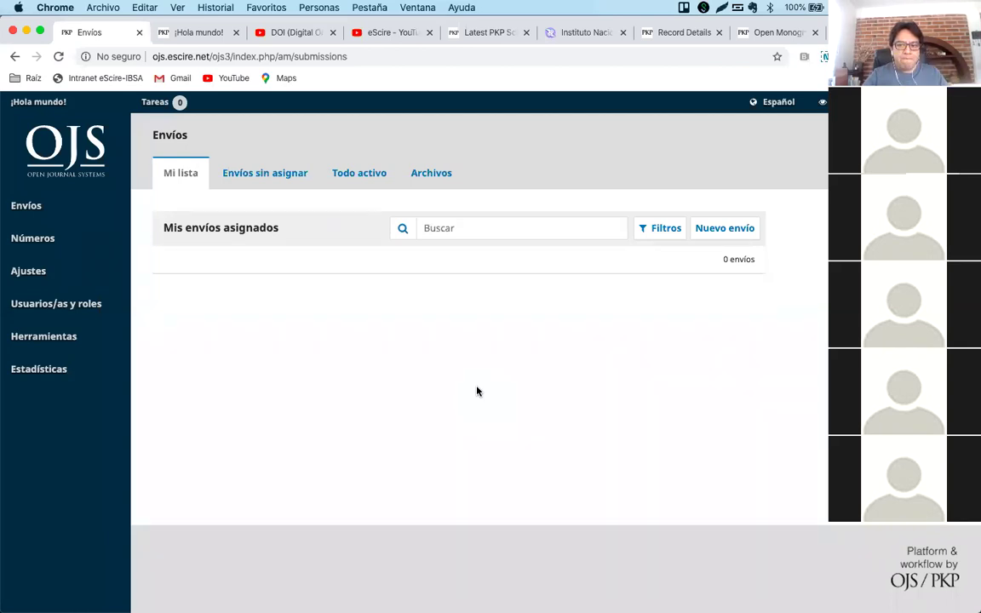
{"action": "mouse_move", "coordinate": [498, 601]}
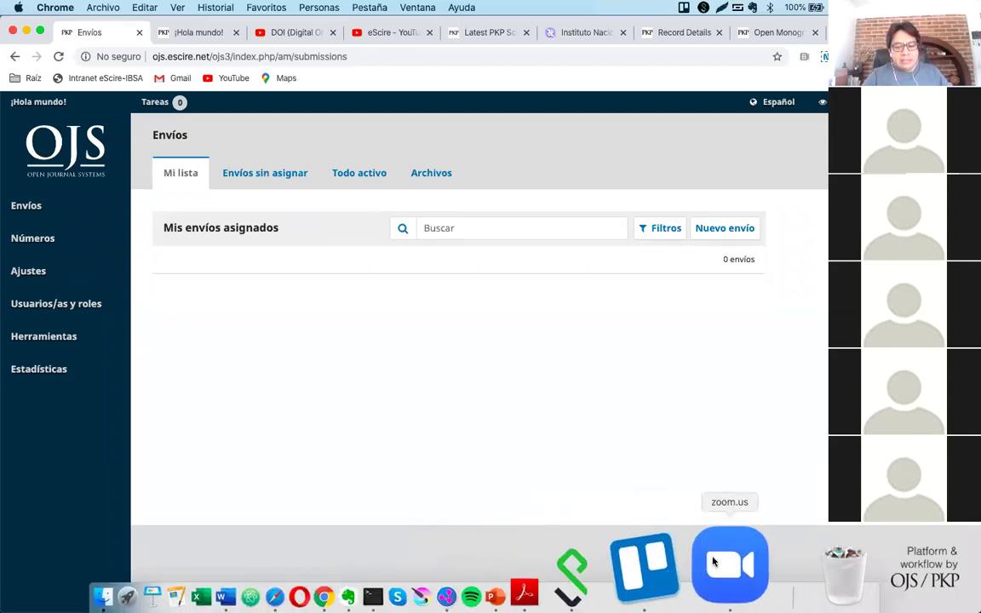
Select all of question 12 on XML markup with tables and figures, then switch to Chrome's Envíos page.
{"action": "mouse_move", "coordinate": [372, 562]}
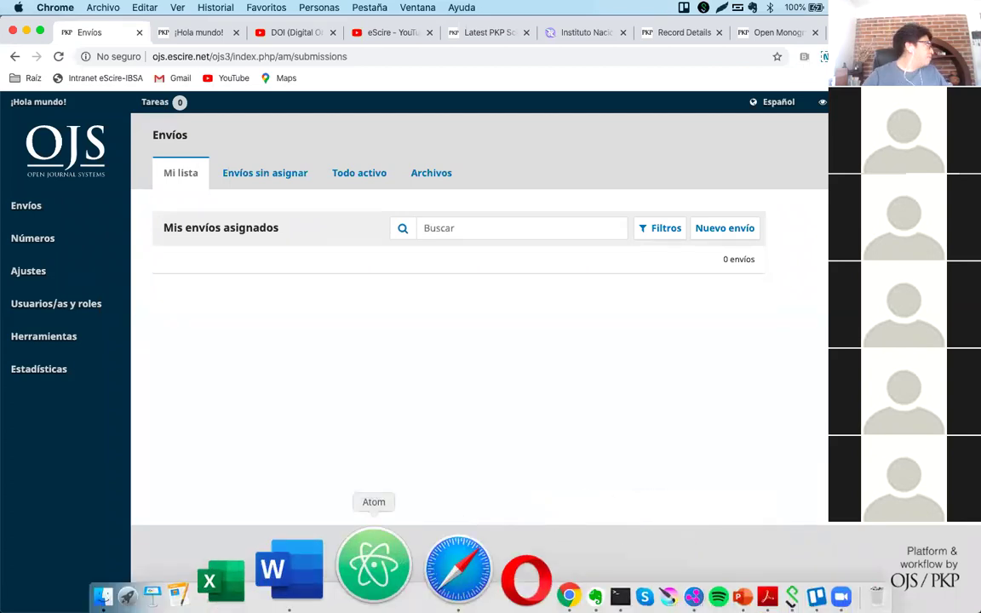
{"action": "left_click", "coordinate": [348, 560]}
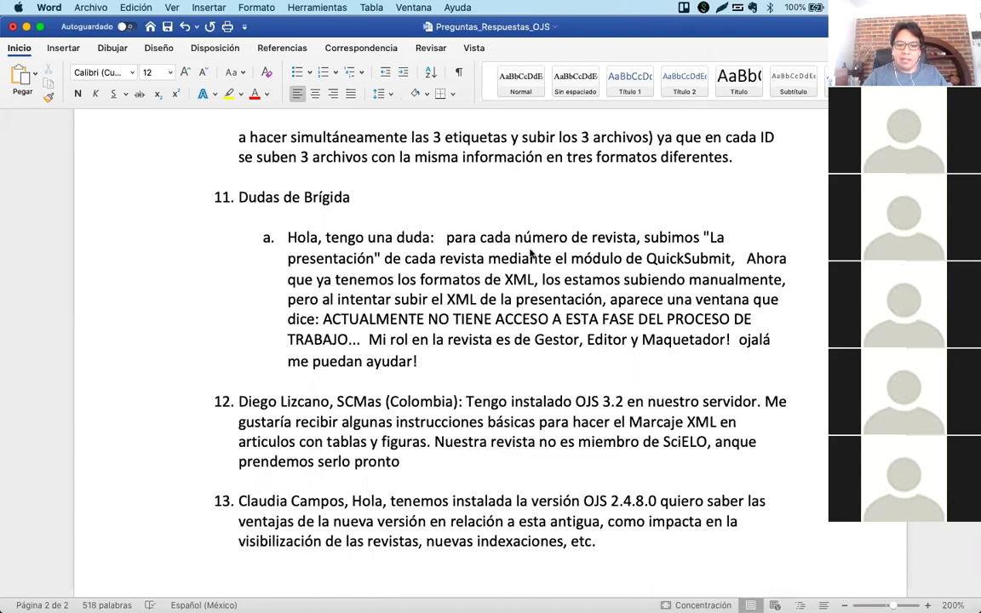
{"action": "left_click", "coordinate": [486, 422]}
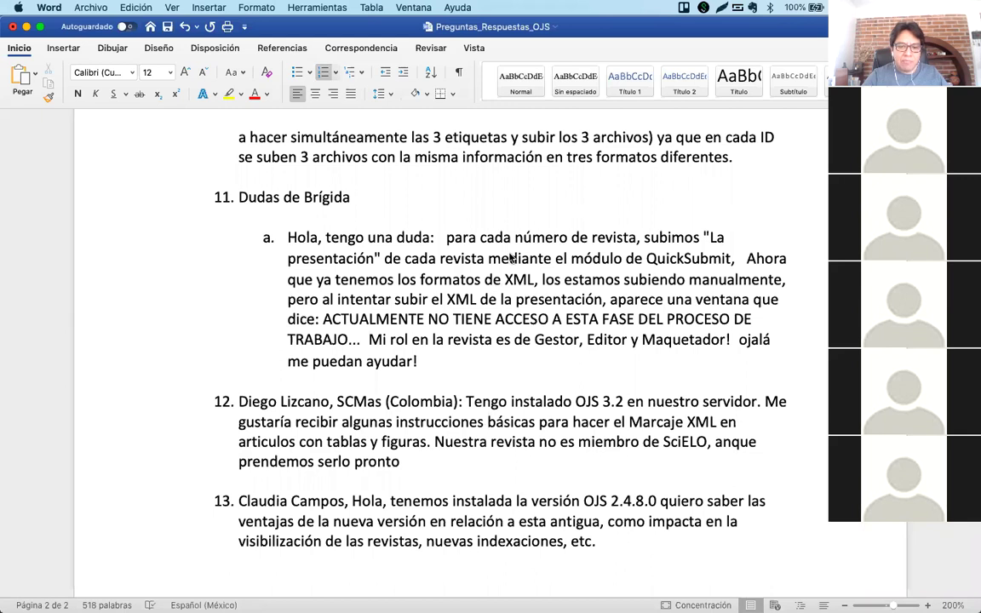
{"action": "left_click", "coordinate": [495, 465]}
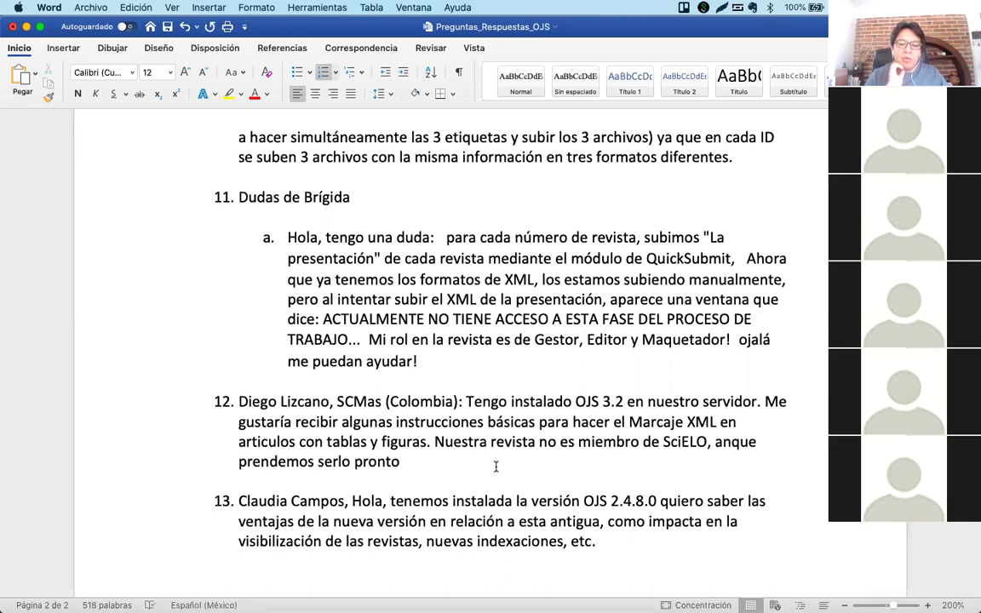
{"action": "triple_click", "coordinate": [474, 417]}
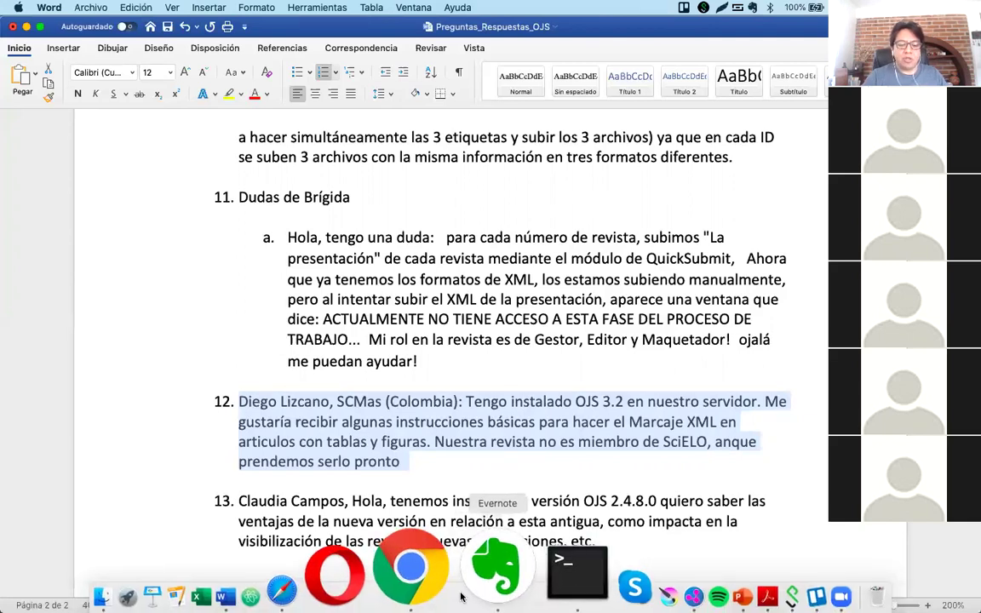
{"action": "left_click", "coordinate": [413, 569]}
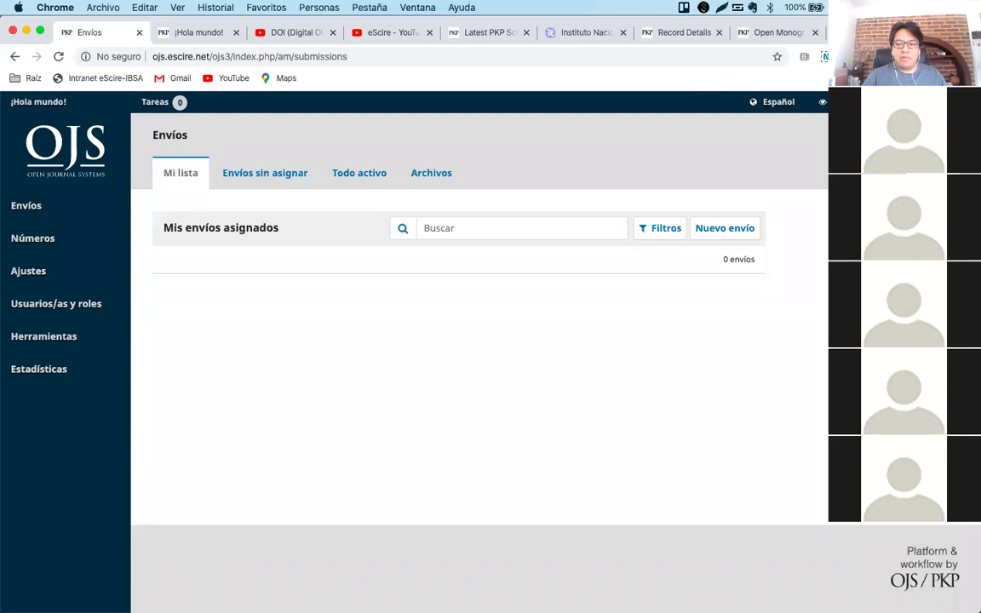
Close the Record Details and Open Monograph tabs and search Google for 'pkp comm'.
{"action": "left_click", "coordinate": [719, 32]}
{"action": "left_click", "coordinate": [719, 32]}
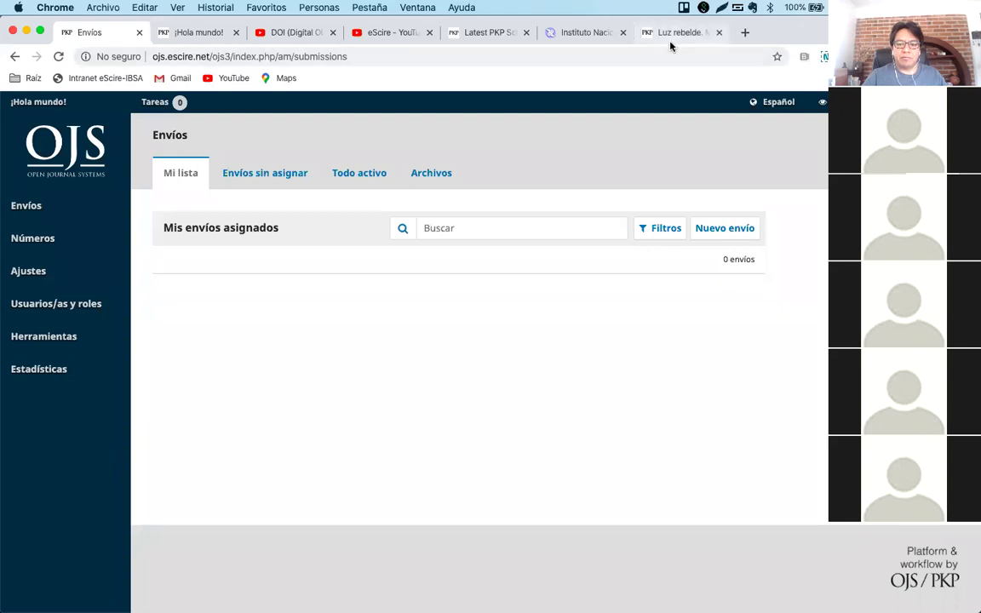
{"action": "left_click", "coordinate": [668, 34]}
{"action": "left_click", "coordinate": [326, 57]}
{"action": "type", "text": "pkp comm"}
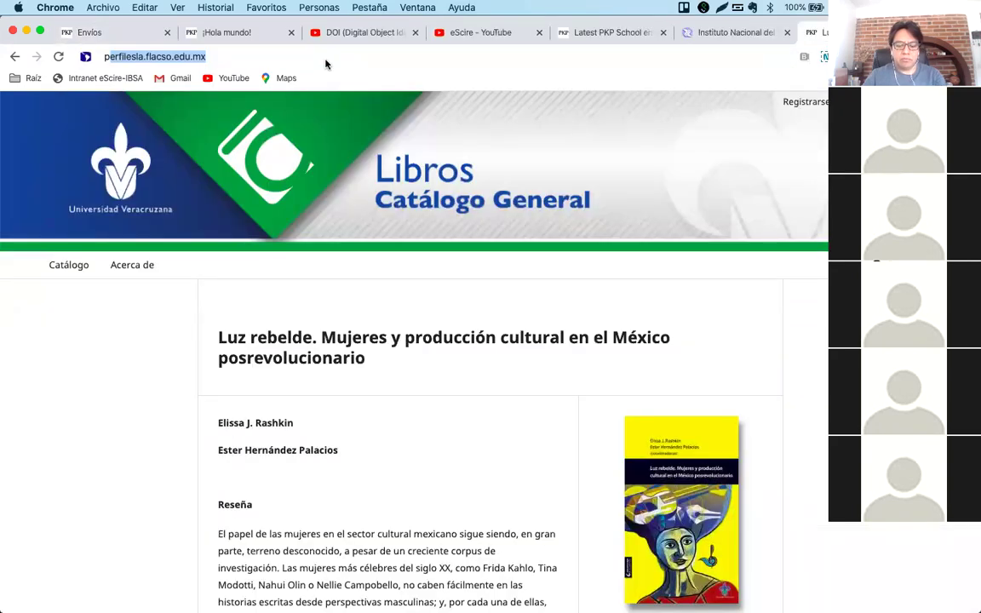
{"action": "key", "text": "Return"}
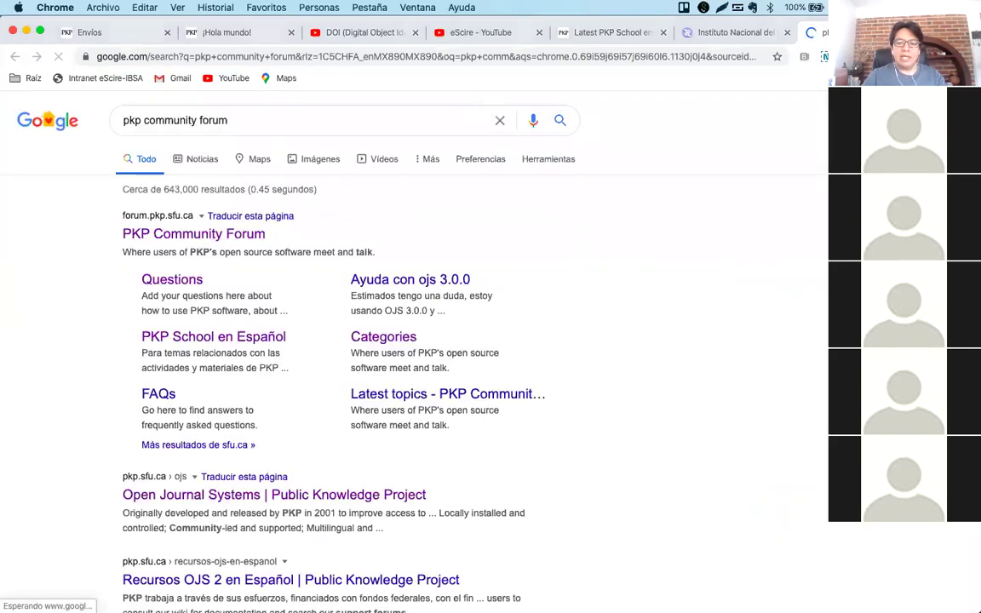
Open the PKP Community Forum filtered to the PKP School en Español category.
{"action": "left_click", "coordinate": [119, 226]}
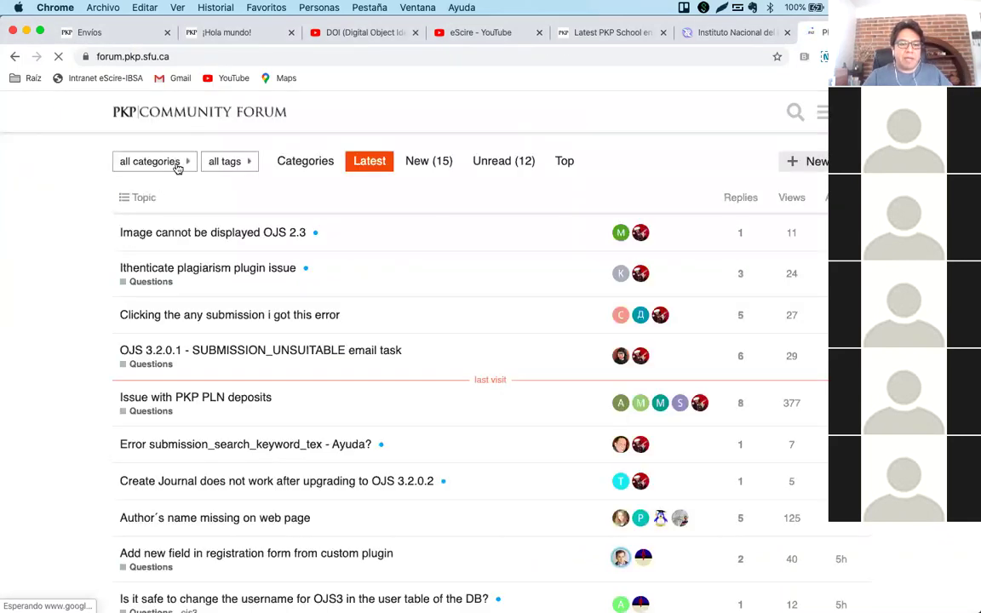
{"action": "left_click", "coordinate": [180, 160]}
{"action": "scroll", "coordinate": [183, 281], "scroll_direction": "down", "scroll_amount": 1}
{"action": "scroll", "coordinate": [183, 289], "scroll_direction": "down", "scroll_amount": 2}
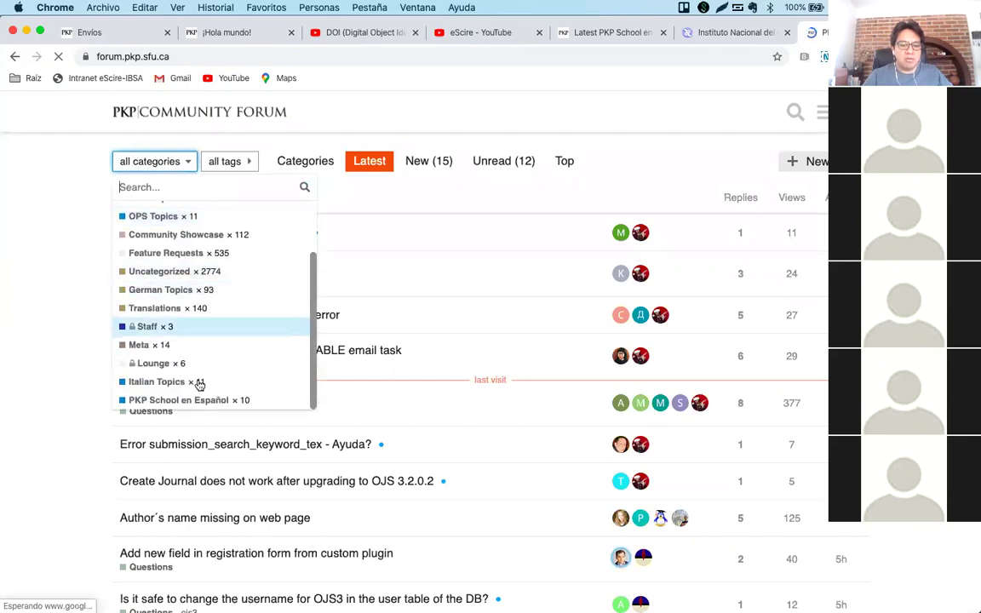
{"action": "left_click", "coordinate": [223, 401]}
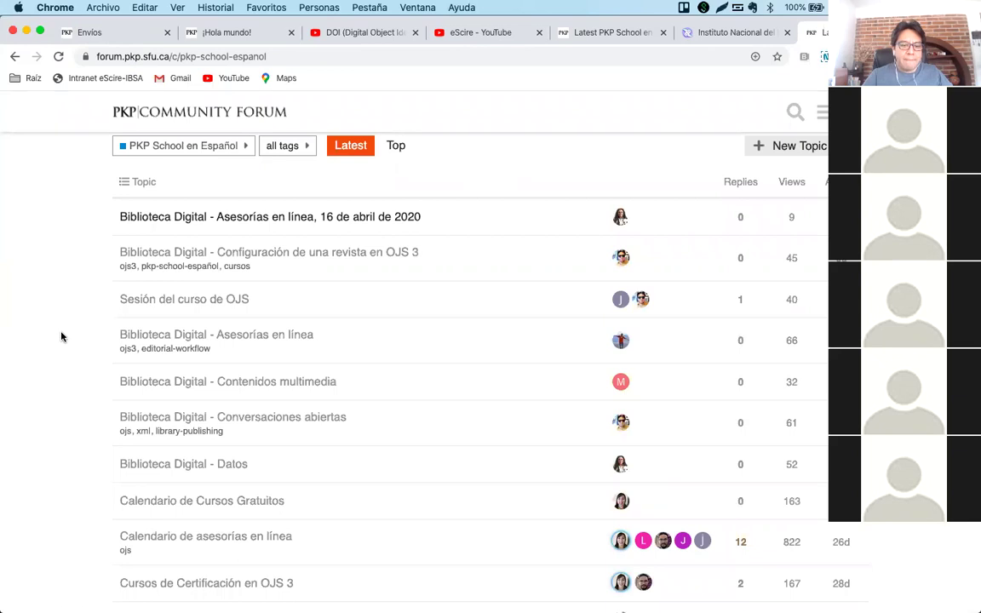
Open the Biblioteca Digital - Conversaciones abiertas topic and expand the 11 October 2019 session details.
{"action": "left_click", "coordinate": [281, 422]}
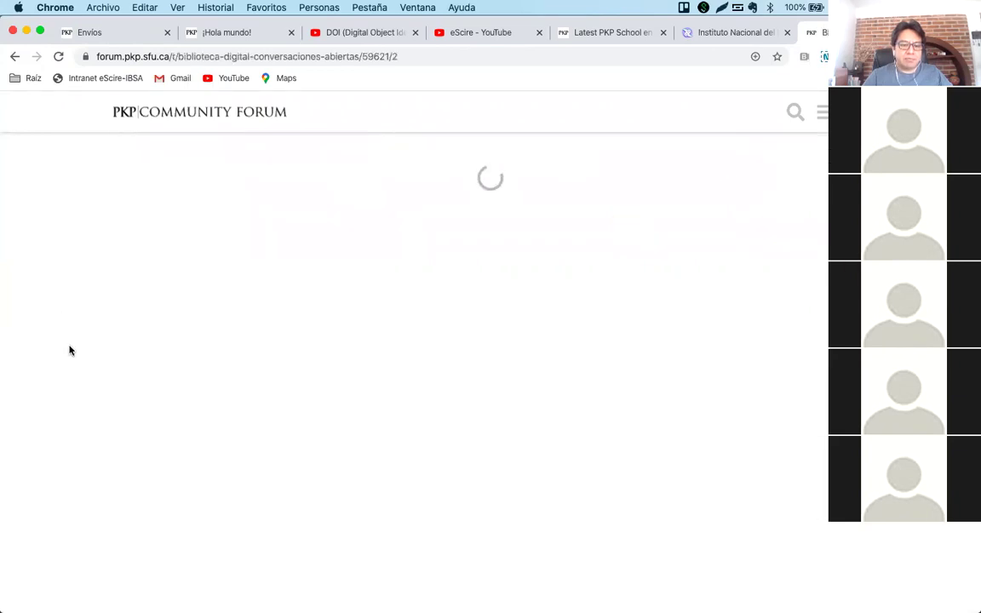
{"action": "scroll", "coordinate": [70, 360], "scroll_direction": "down", "scroll_amount": 10}
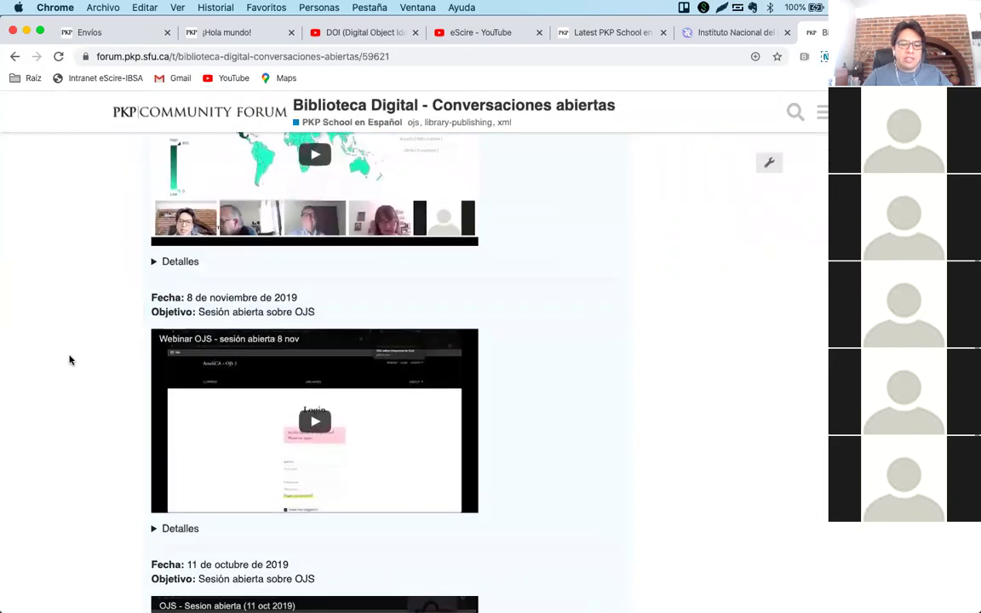
{"action": "scroll", "coordinate": [69, 359], "scroll_direction": "down", "scroll_amount": 4}
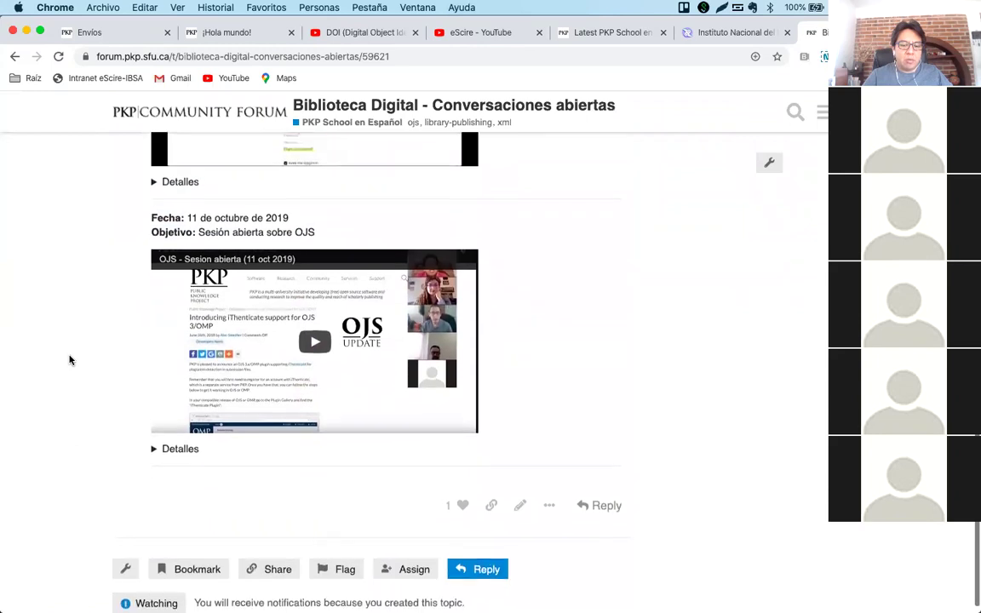
{"action": "left_click", "coordinate": [152, 443]}
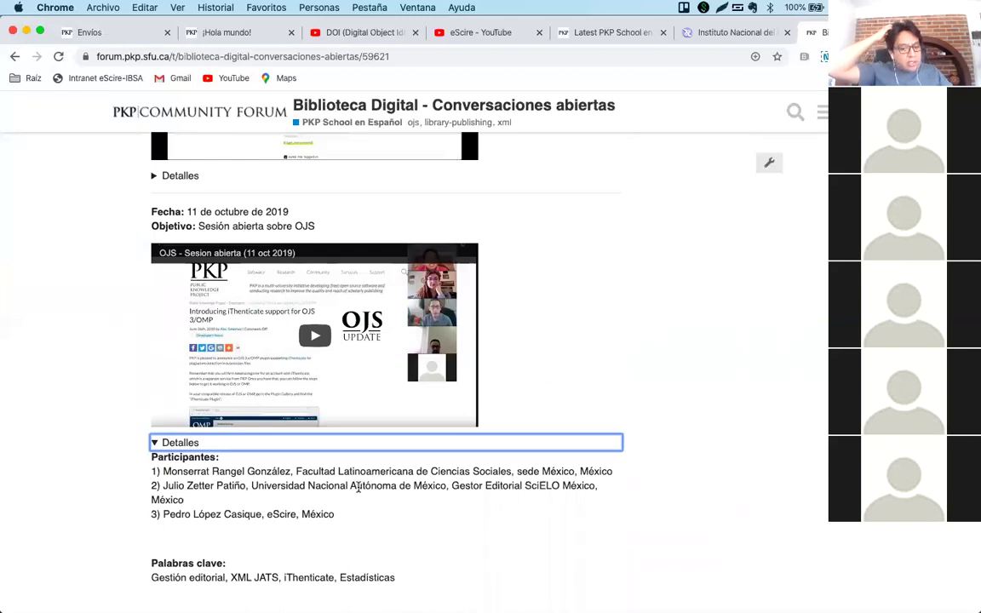
{"action": "left_click", "coordinate": [313, 332]}
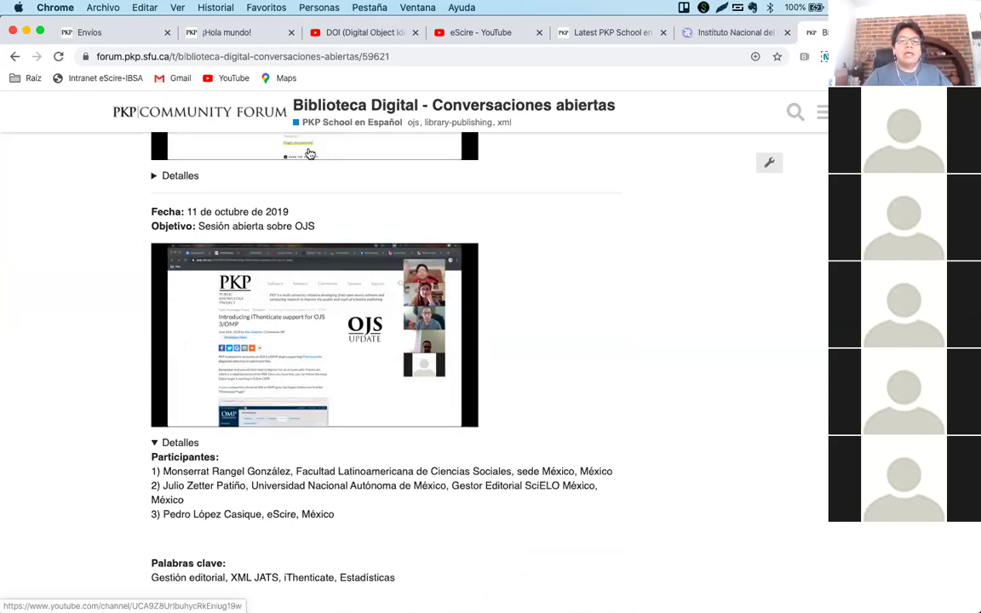
Go from the DOI video back to the CCV channel's Vídeos page, briefly checking the eScire channel.
{"action": "left_click", "coordinate": [323, 35]}
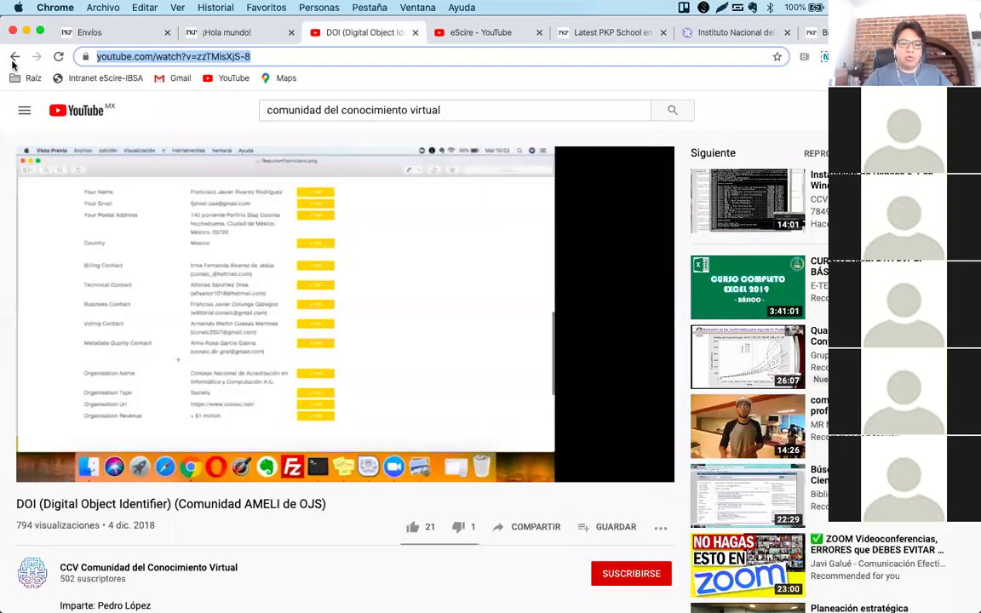
{"action": "left_click", "coordinate": [14, 58]}
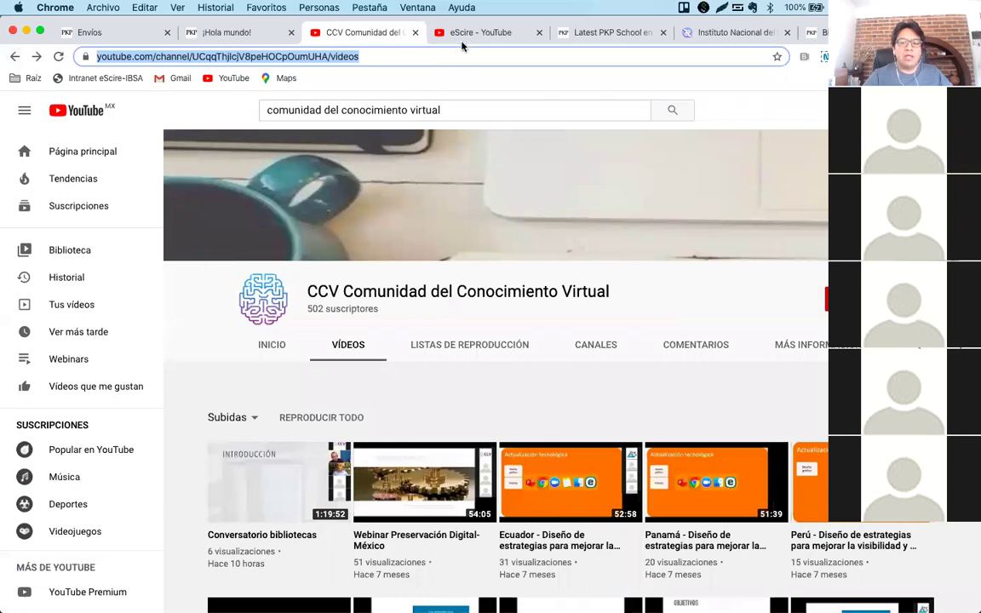
{"action": "left_click", "coordinate": [465, 41]}
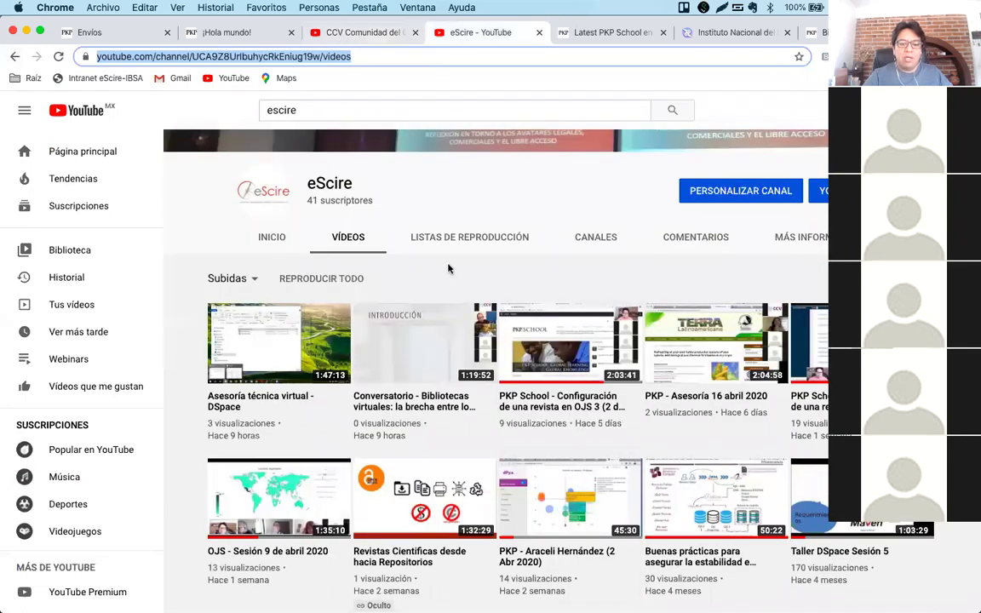
{"action": "left_click", "coordinate": [312, 34]}
Scroll through the CCV channel's video grid of XML JATS, DOI and OJS webinars.
{"action": "scroll", "coordinate": [454, 299], "scroll_direction": "down", "scroll_amount": 3}
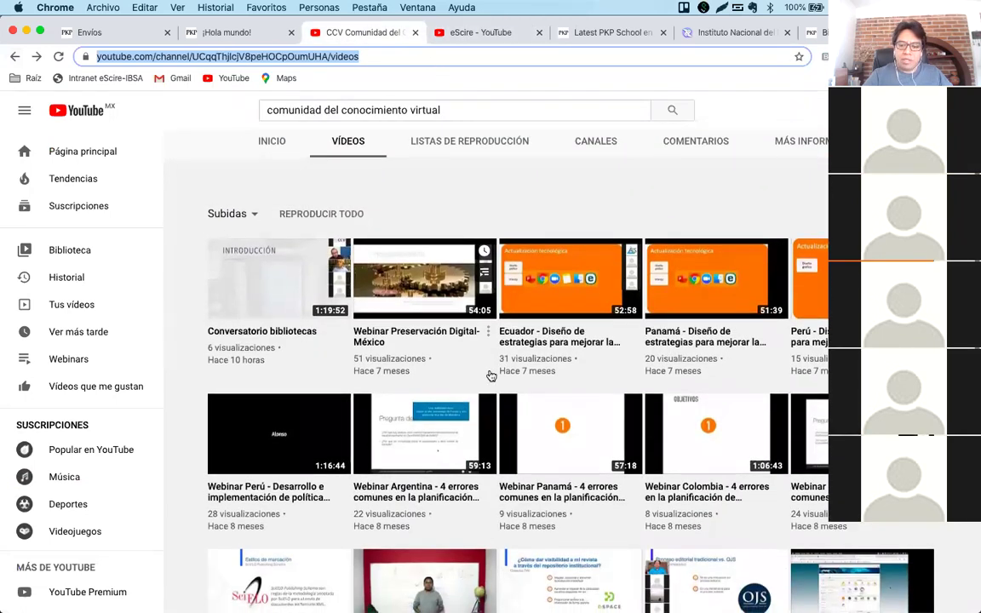
{"action": "scroll", "coordinate": [490, 374], "scroll_direction": "down", "scroll_amount": 2}
{"action": "scroll", "coordinate": [491, 370], "scroll_direction": "down", "scroll_amount": 1}
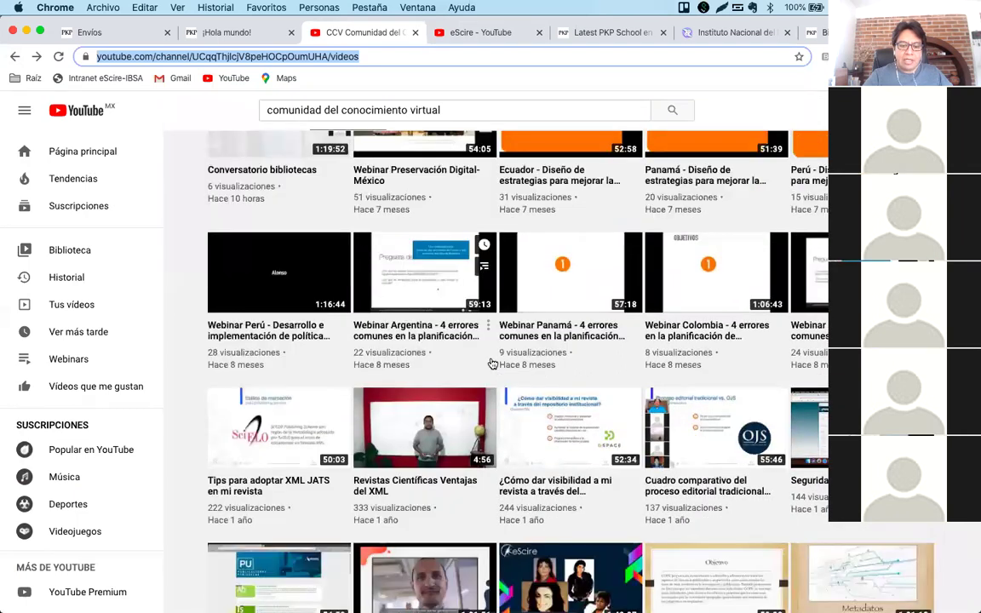
{"action": "scroll", "coordinate": [384, 396], "scroll_direction": "down", "scroll_amount": 1}
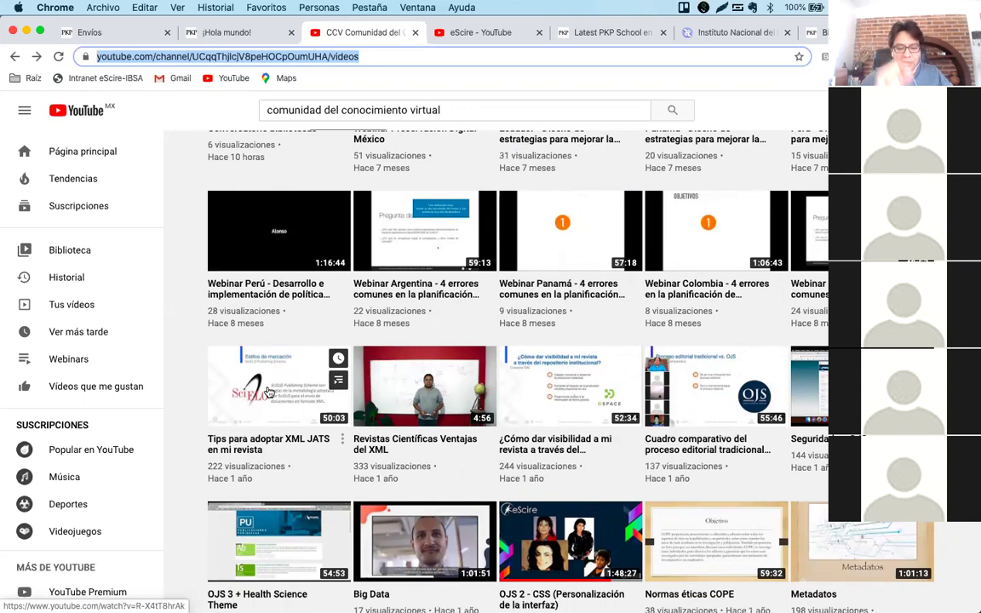
{"action": "scroll", "coordinate": [269, 391], "scroll_direction": "down", "scroll_amount": 1}
{"action": "scroll", "coordinate": [269, 392], "scroll_direction": "down", "scroll_amount": 5}
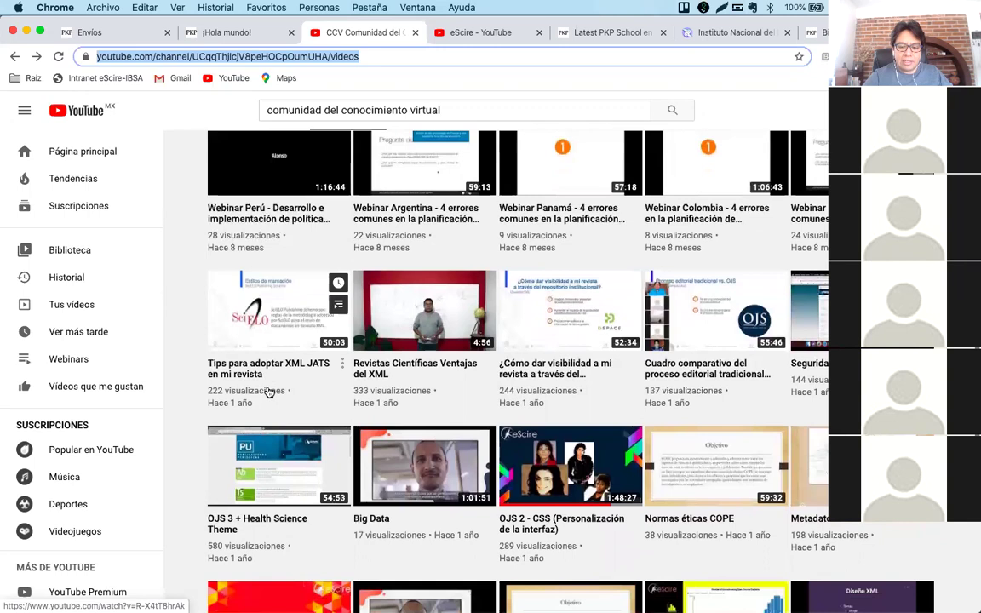
{"action": "scroll", "coordinate": [269, 392], "scroll_direction": "down", "scroll_amount": 8}
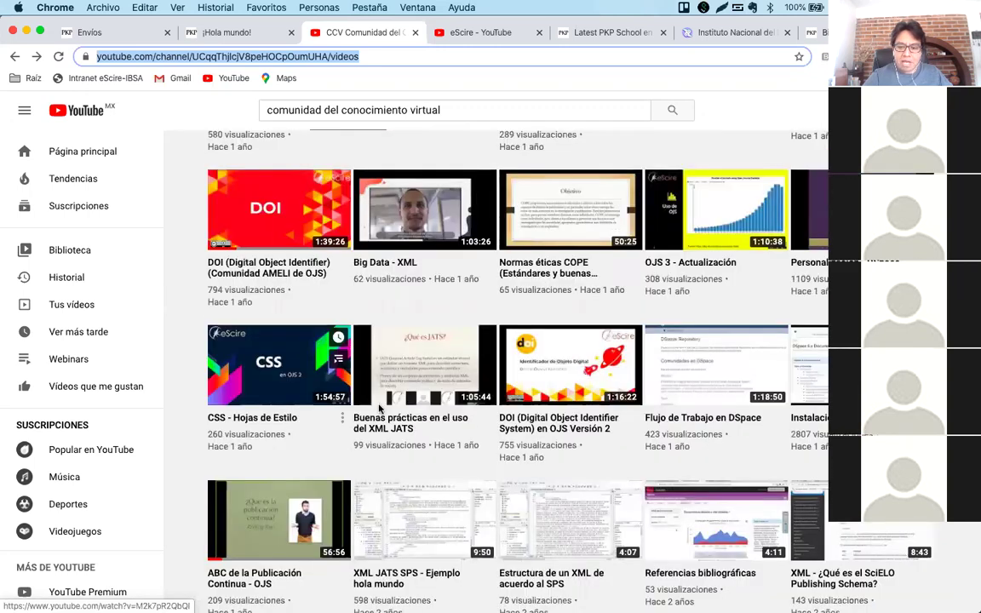
{"action": "scroll", "coordinate": [341, 363], "scroll_direction": "down", "scroll_amount": 3}
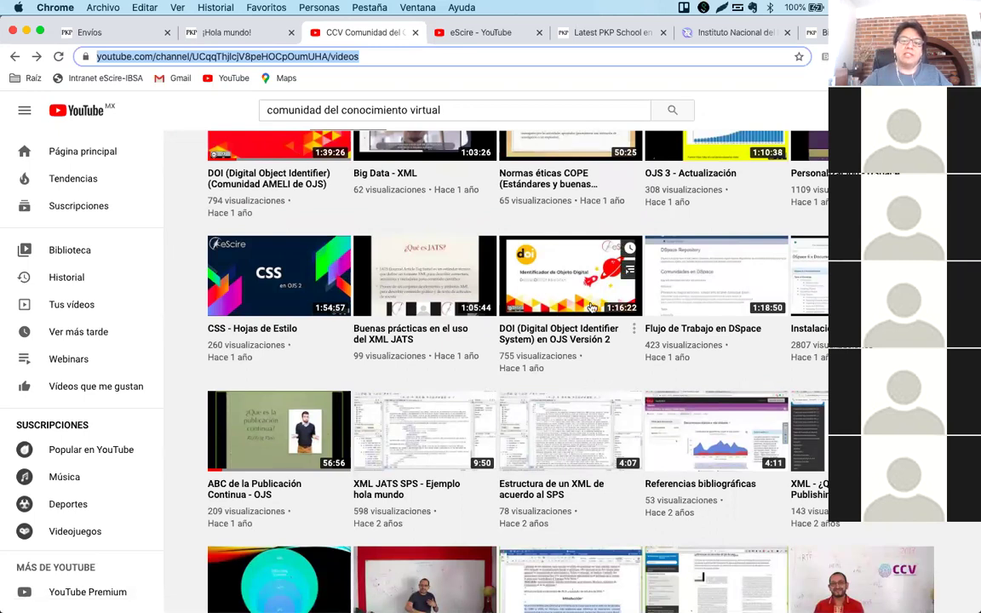
Switch from the Envíos tab to the ¡Hola mundo! current issue, Vol. 1 Núm. 1 (2019).
{"action": "left_click", "coordinate": [120, 32]}
{"action": "left_click", "coordinate": [213, 34]}
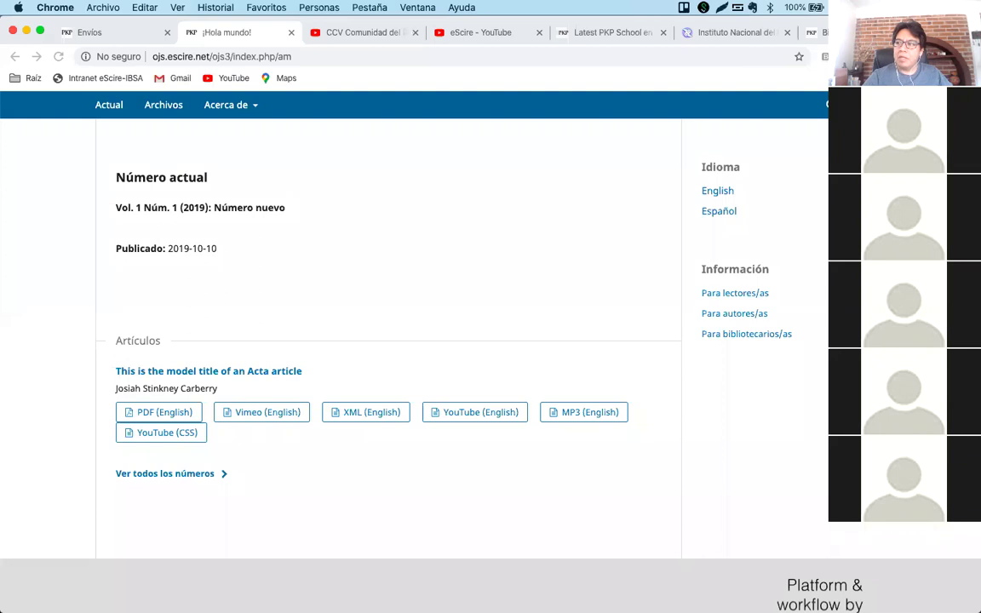
{"action": "mouse_move", "coordinate": [362, 595]}
{"action": "left_click", "coordinate": [413, 313]}
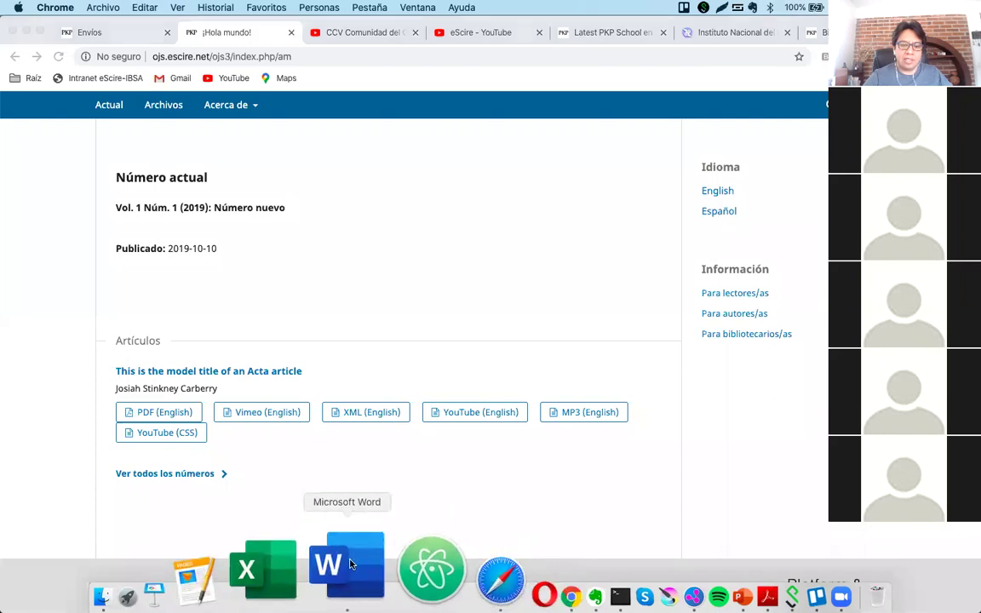
{"action": "left_click", "coordinate": [351, 563]}
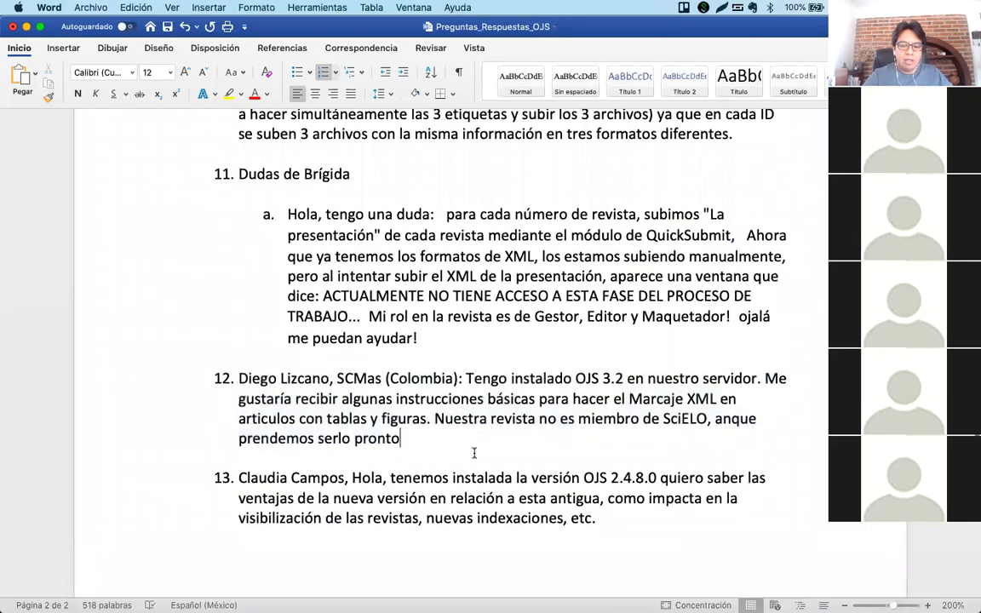
{"action": "scroll", "coordinate": [474, 453], "scroll_direction": "down", "scroll_amount": 3}
{"action": "scroll", "coordinate": [474, 452], "scroll_direction": "up", "scroll_amount": 3}
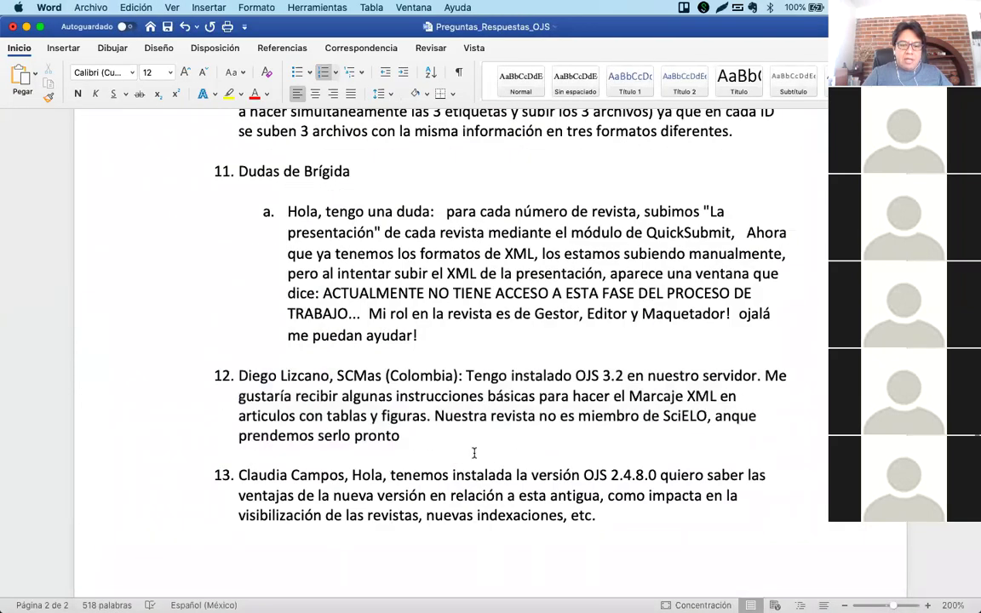
{"action": "scroll", "coordinate": [475, 453], "scroll_direction": "down", "scroll_amount": 2}
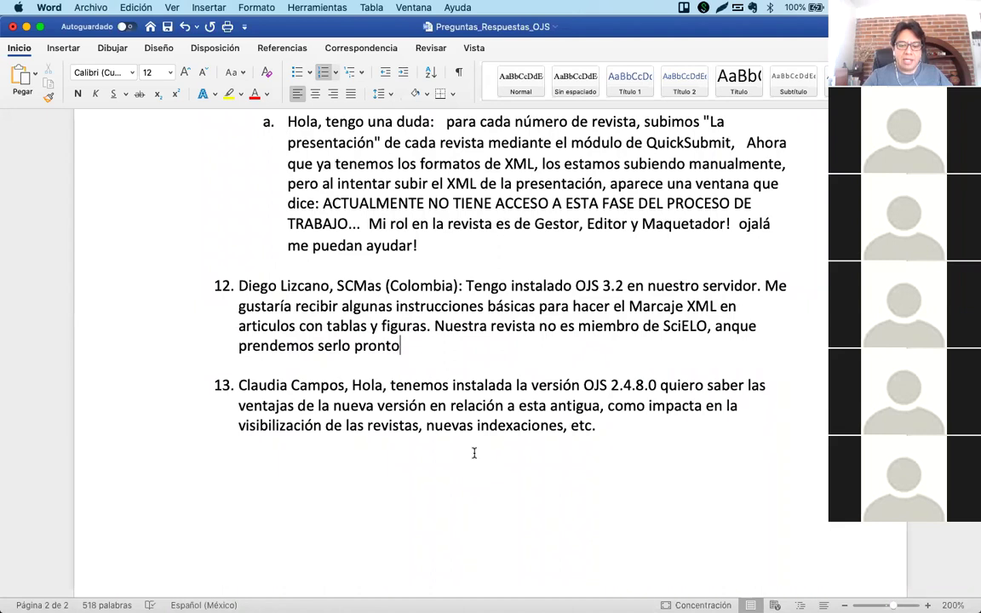
{"action": "scroll", "coordinate": [474, 453], "scroll_direction": "up", "scroll_amount": 1}
{"action": "mouse_move", "coordinate": [425, 609]}
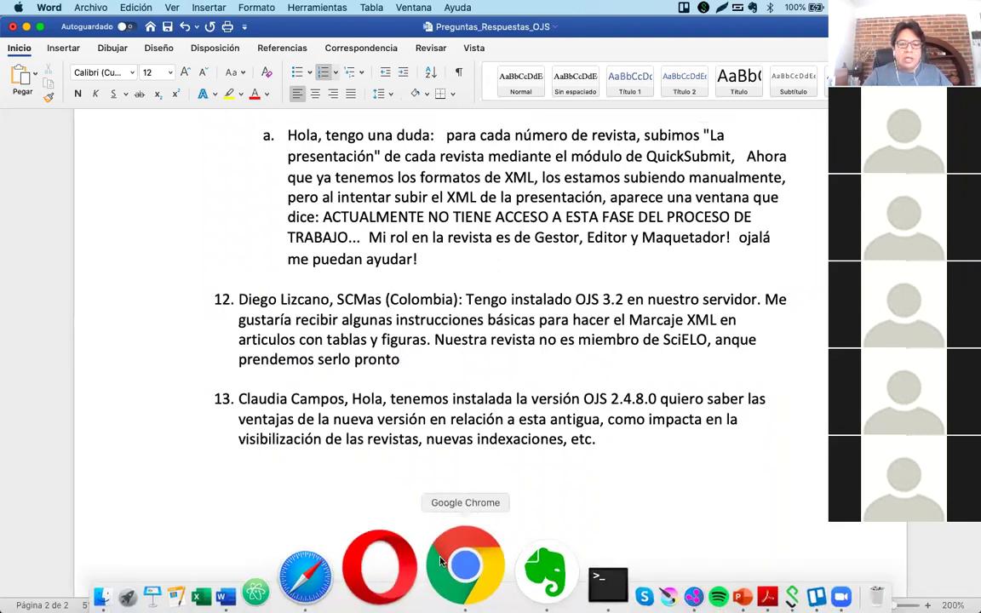
{"action": "left_click", "coordinate": [440, 561]}
{"action": "scroll", "coordinate": [418, 324], "scroll_direction": "up", "scroll_amount": 2}
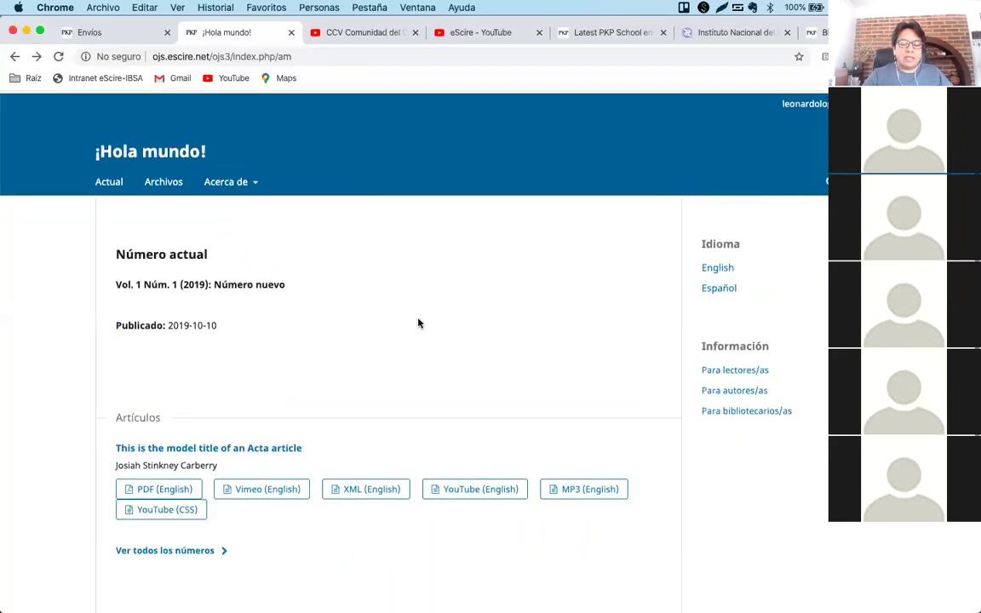
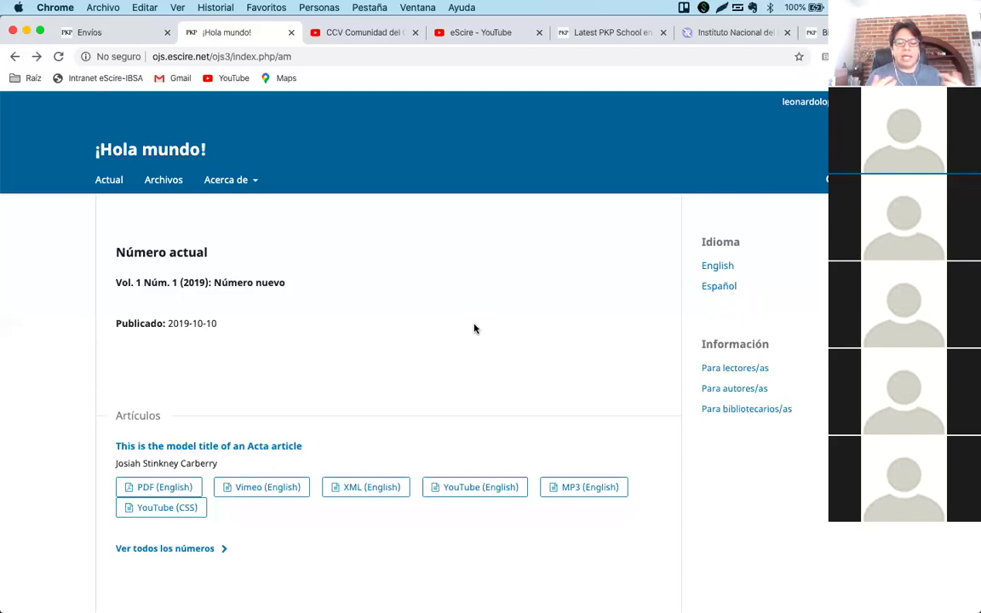
Open the article's English XML galley in the Lens reader and start reading the article.
{"action": "left_click", "coordinate": [366, 486]}
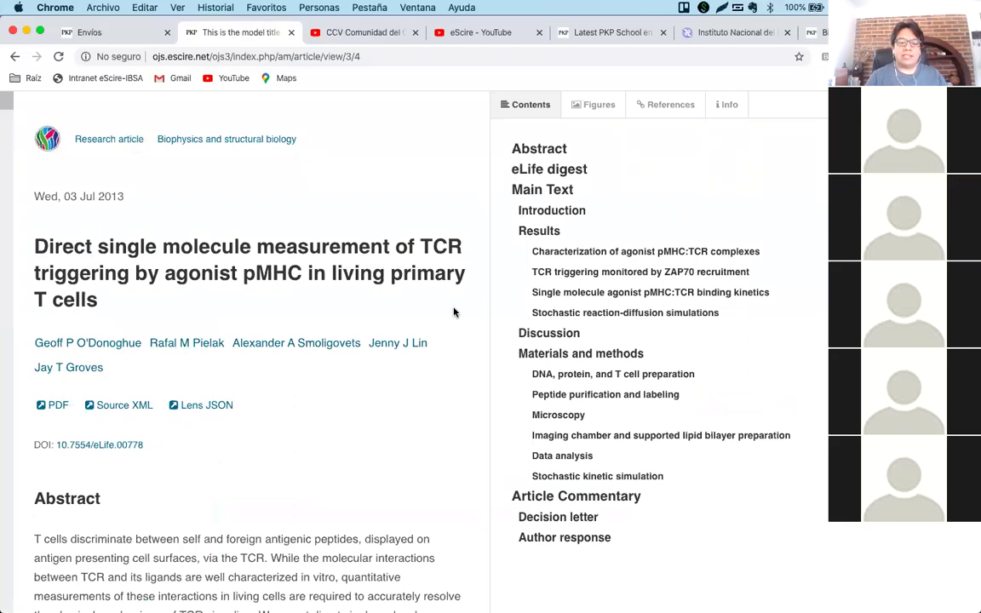
{"action": "scroll", "coordinate": [421, 417], "scroll_direction": "down", "scroll_amount": 5}
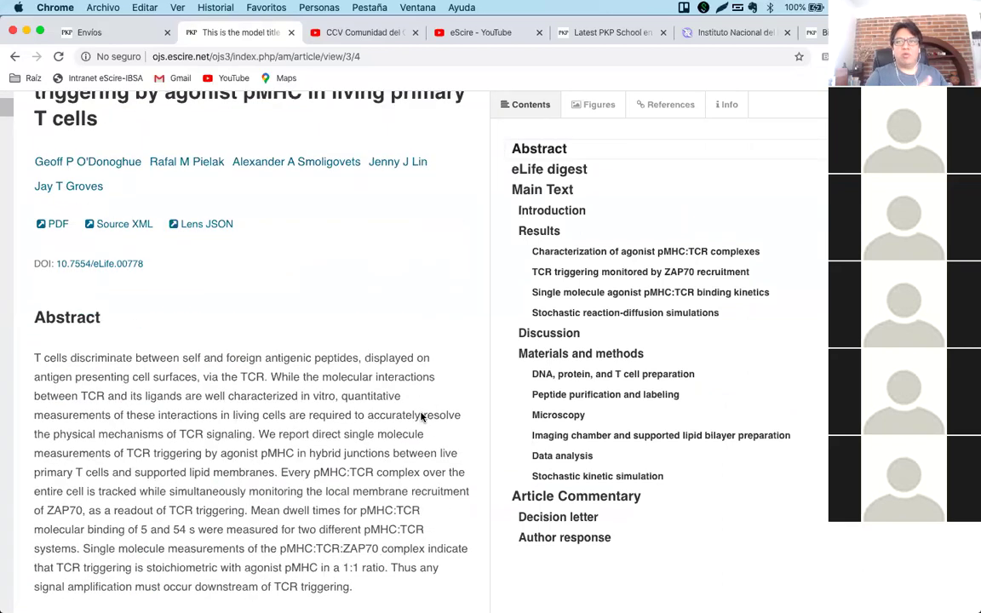
{"action": "scroll", "coordinate": [421, 417], "scroll_direction": "down", "scroll_amount": 15}
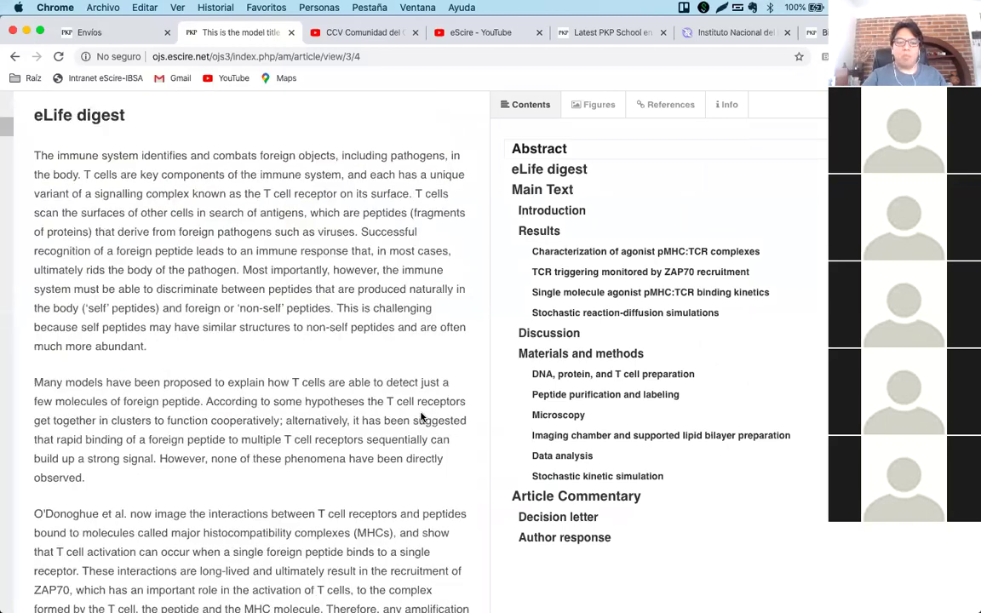
{"action": "scroll", "coordinate": [421, 416], "scroll_direction": "down", "scroll_amount": 14}
{"action": "scroll", "coordinate": [420, 412], "scroll_direction": "down", "scroll_amount": 20}
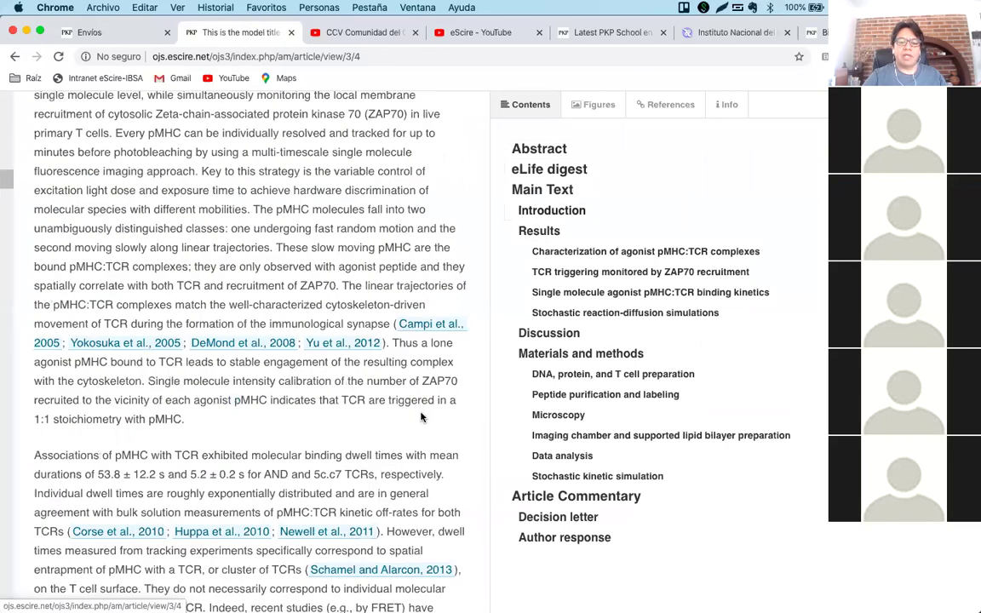
{"action": "scroll", "coordinate": [421, 412], "scroll_direction": "down", "scroll_amount": 15}
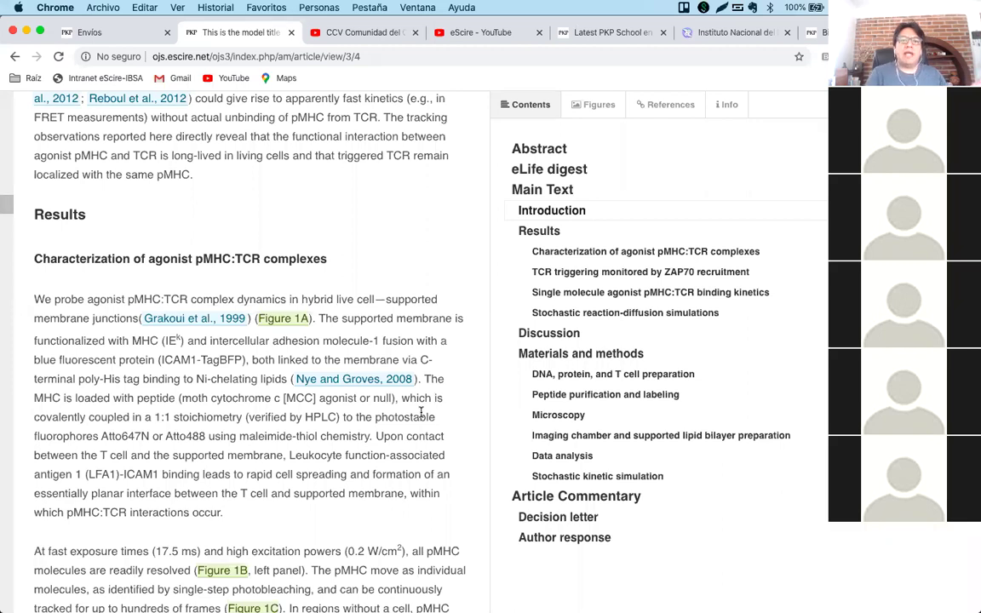
Read on to the binding kinetics section, then return to the current-issue page.
{"action": "scroll", "coordinate": [421, 412], "scroll_direction": "down", "scroll_amount": 5}
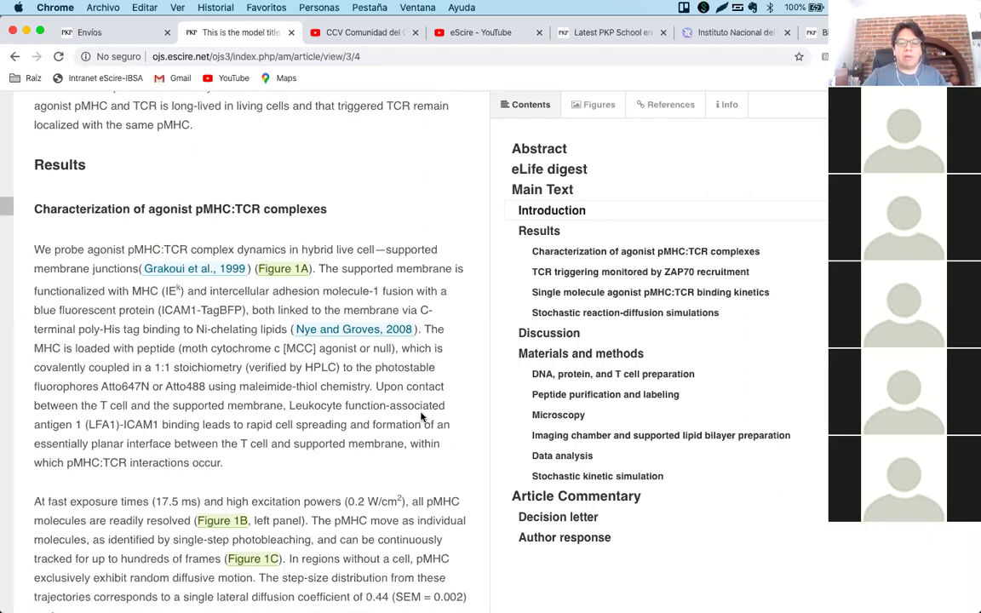
{"action": "scroll", "coordinate": [421, 414], "scroll_direction": "down", "scroll_amount": 15}
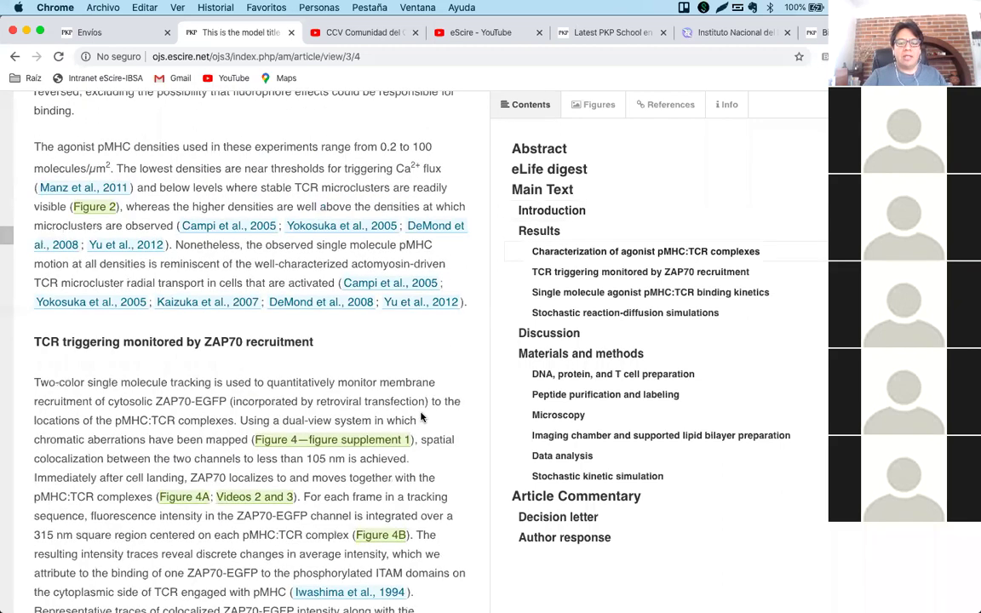
{"action": "scroll", "coordinate": [420, 413], "scroll_direction": "down", "scroll_amount": 7}
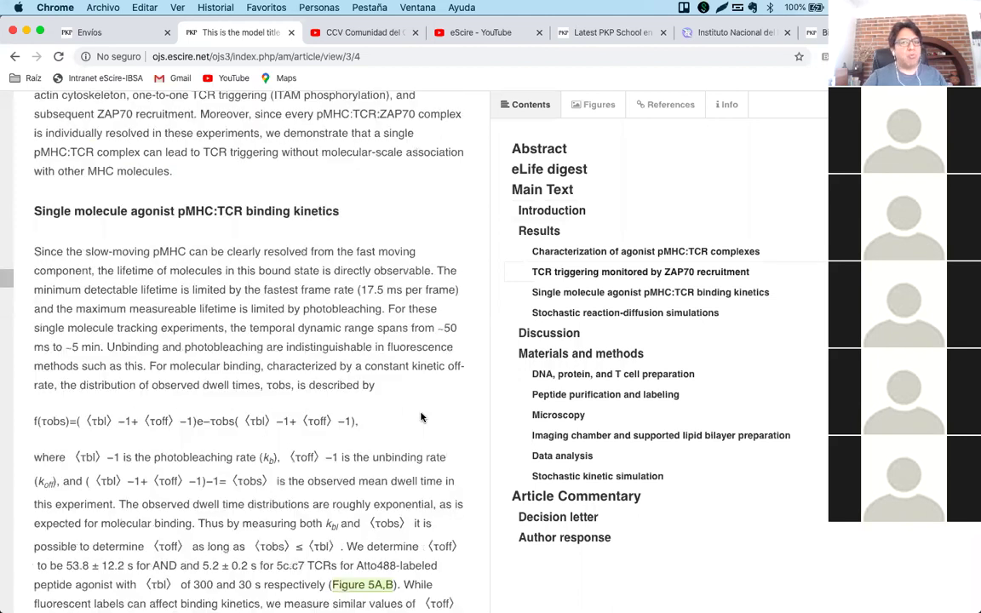
{"action": "scroll", "coordinate": [420, 416], "scroll_direction": "down", "scroll_amount": 4}
{"action": "scroll", "coordinate": [420, 416], "scroll_direction": "down", "scroll_amount": 6}
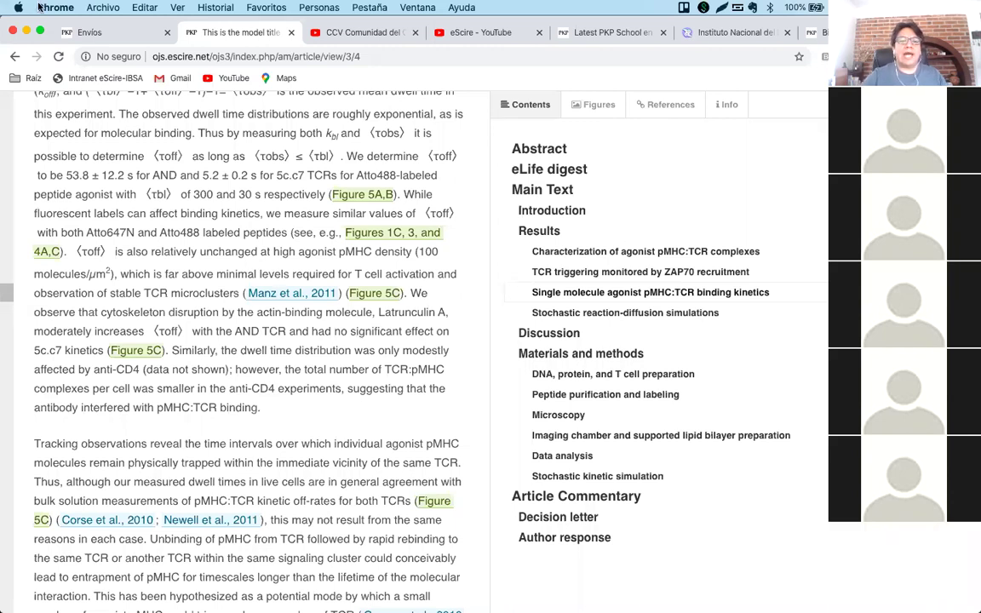
{"action": "left_click", "coordinate": [15, 57]}
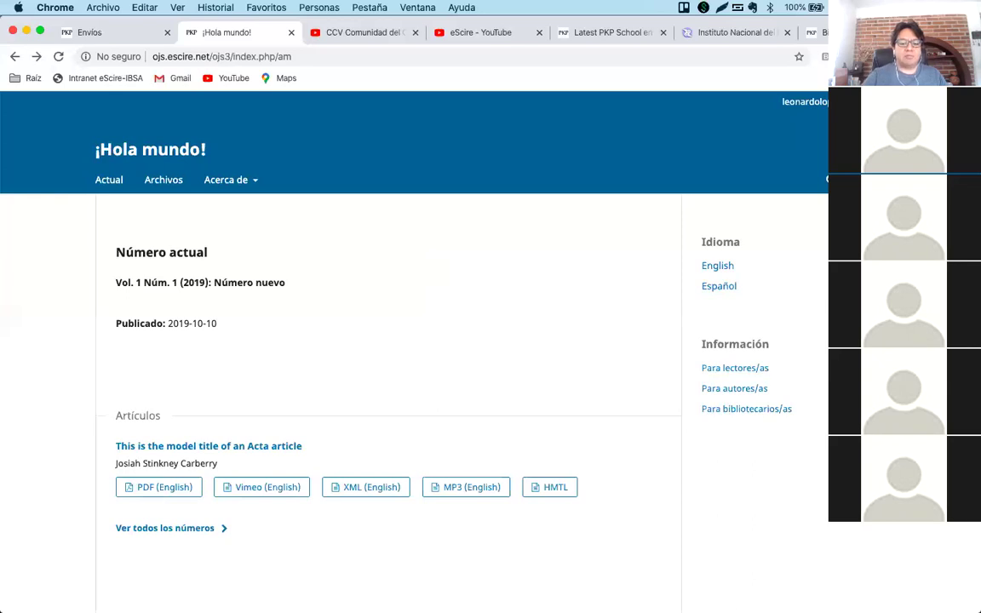
Bring the Preguntas_Respuestas_OJS audience-questions document in Microsoft Word to the front.
{"action": "mouse_move", "coordinate": [392, 585]}
{"action": "left_click", "coordinate": [355, 580]}
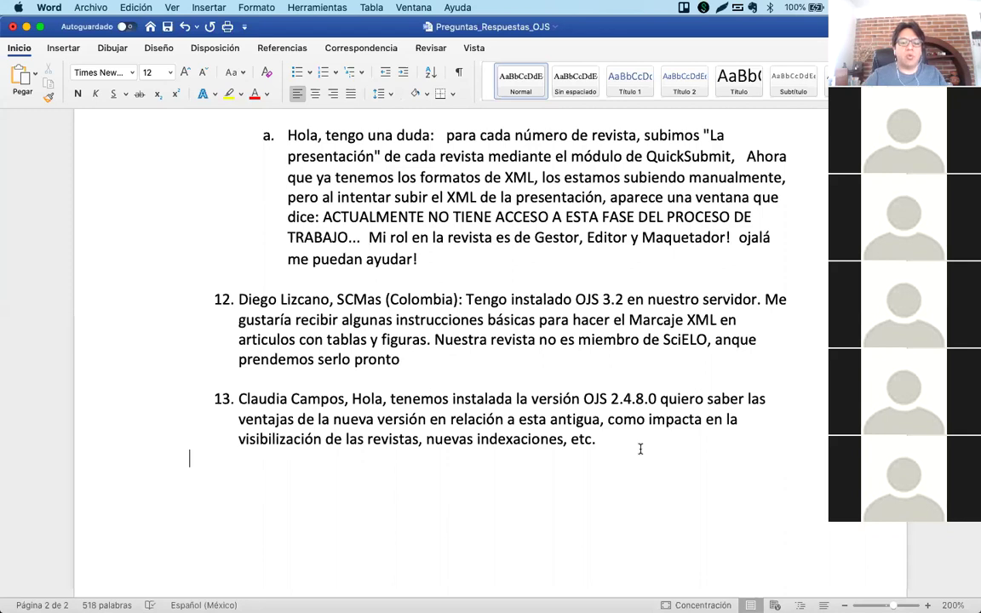
{"action": "mouse_move", "coordinate": [559, 600]}
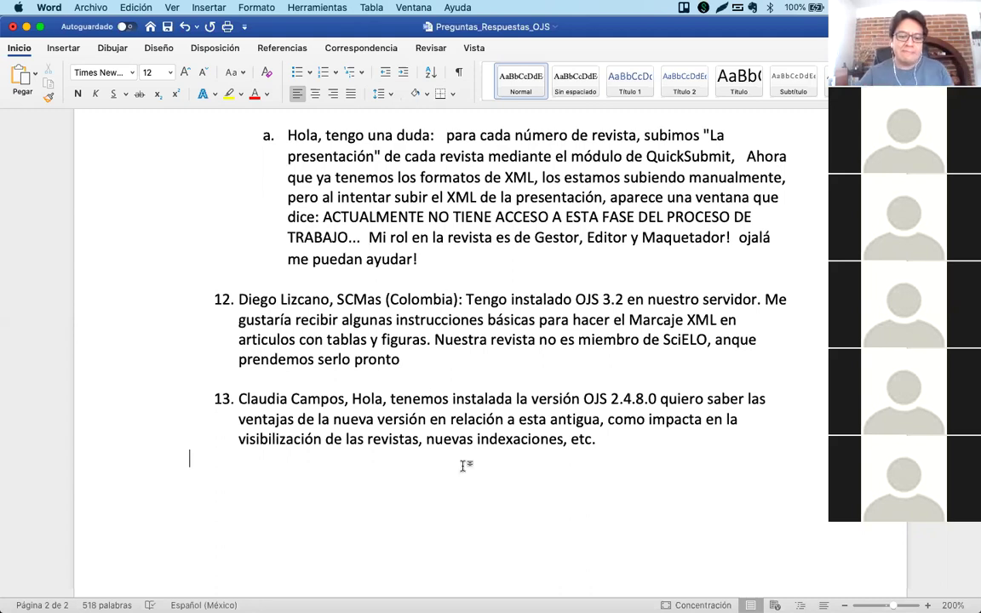
Back in Chrome, search the web for 'ojs 3 paperbuzz' in a new tab.
{"action": "mouse_move", "coordinate": [410, 606]}
{"action": "left_click", "coordinate": [452, 567]}
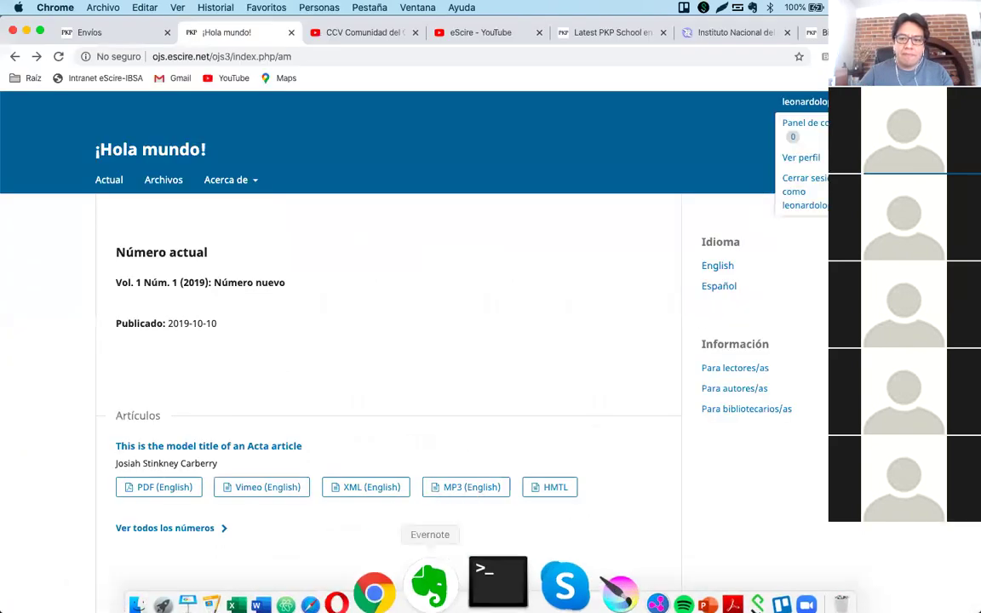
{"action": "key", "text": "super+t"}
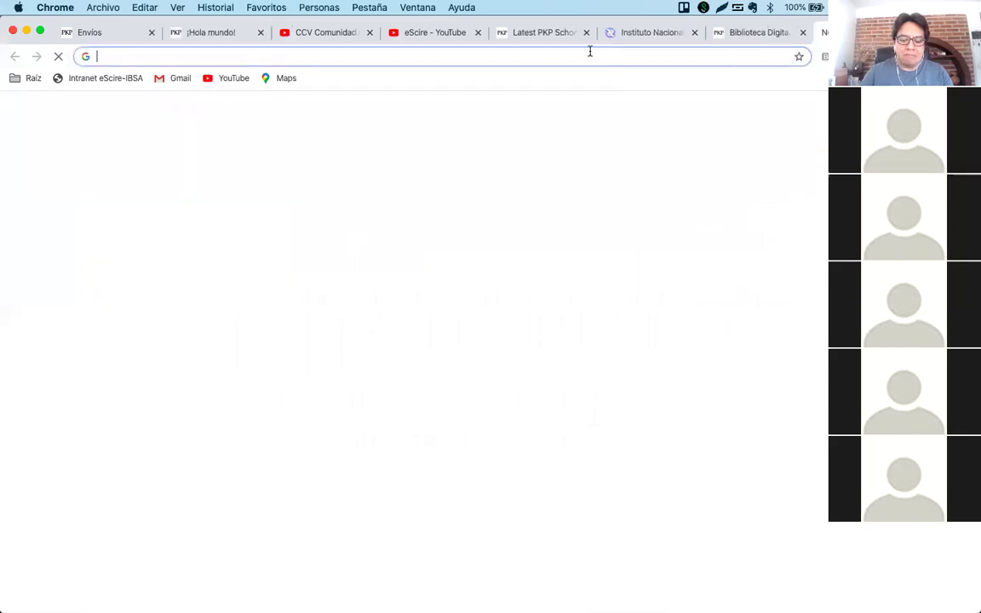
{"action": "type", "text": "ojs 3 paprbuz"}
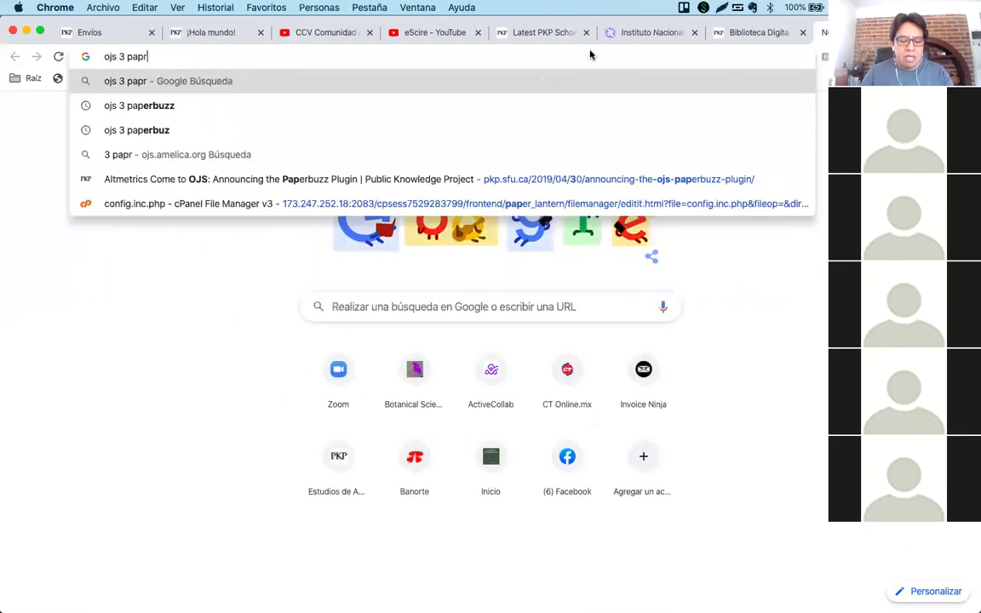
{"action": "key", "text": "BackSpace"}
{"action": "key", "text": "BackSpace"}
{"action": "key", "text": "BackSpace"}
{"action": "key", "text": "BackSpace"}
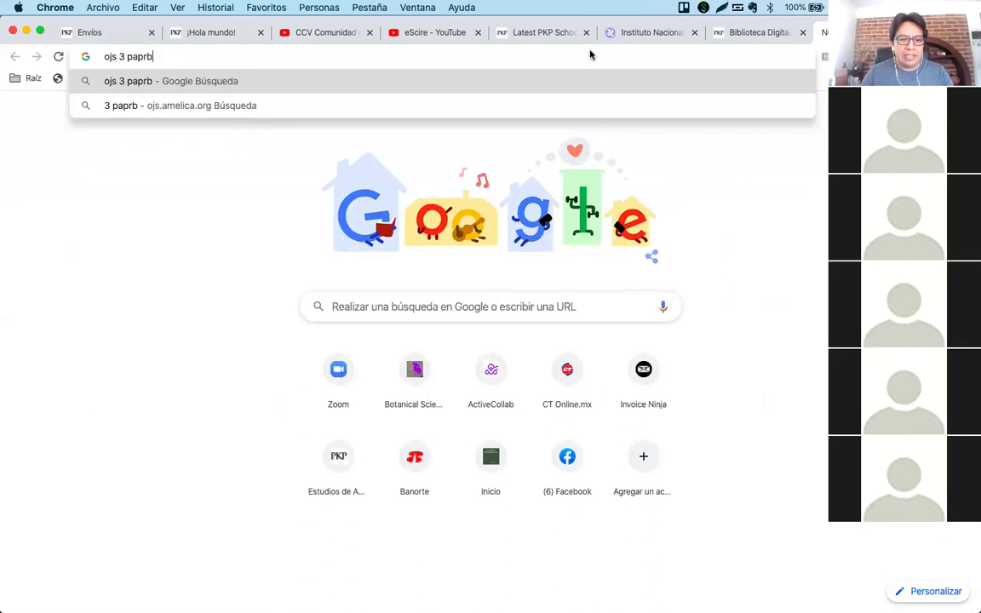
{"action": "type", "text": "erbu"}
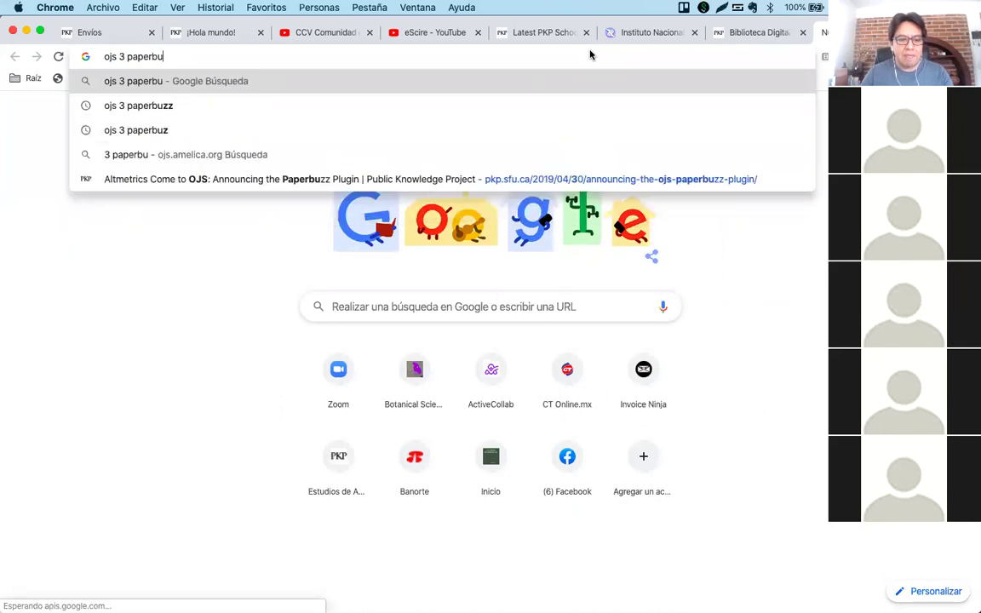
{"action": "key", "text": "Down"}
{"action": "key", "text": "Return"}
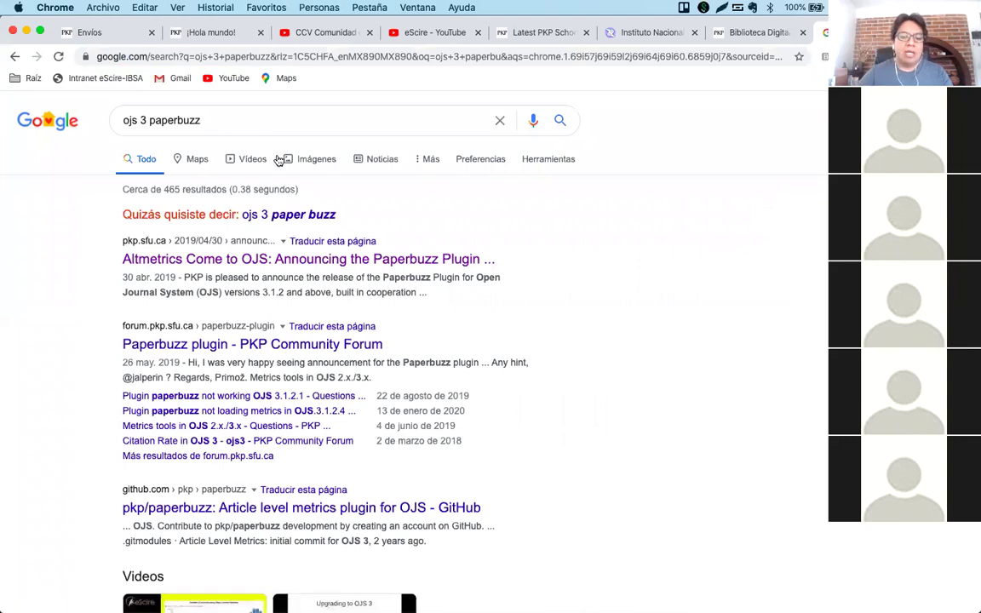
Open PKP's Paperbuzz plugin announcement, note supported version 3.1.2, and view the full-size diagram.
{"action": "left_click", "coordinate": [241, 262]}
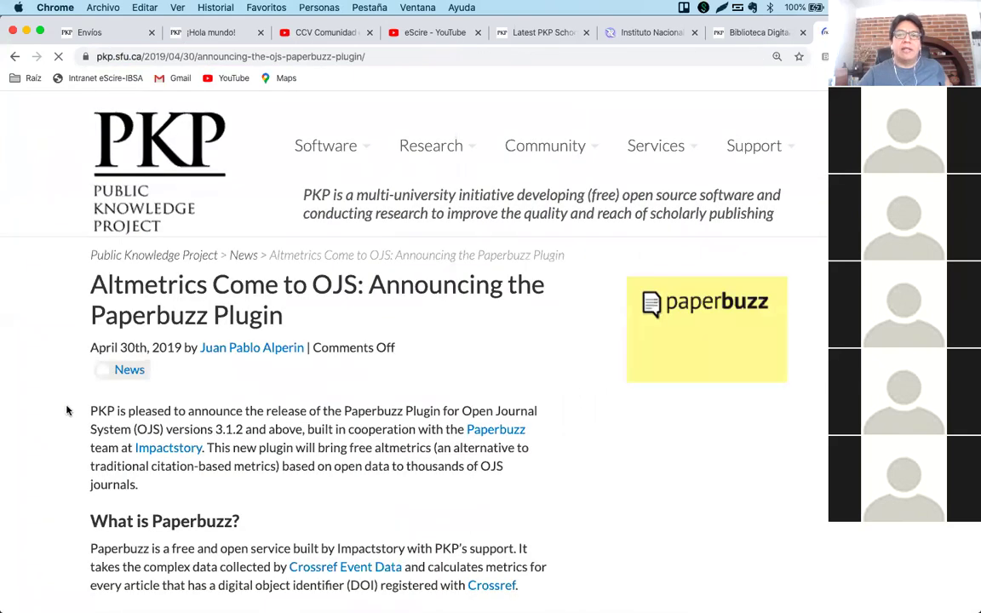
{"action": "scroll", "coordinate": [64, 423], "scroll_direction": "down", "scroll_amount": 1}
{"action": "scroll", "coordinate": [64, 423], "scroll_direction": "down", "scroll_amount": 2}
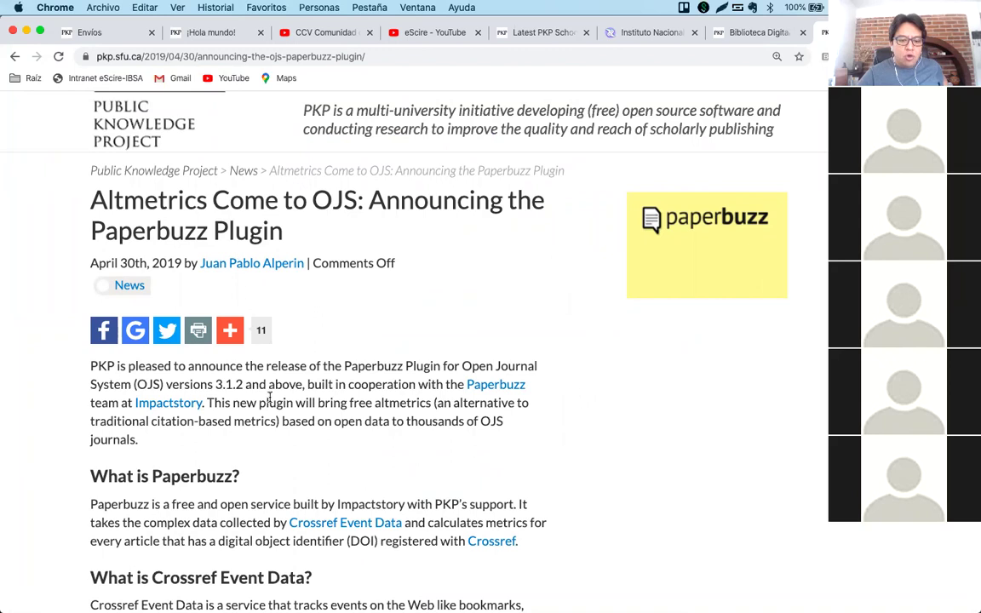
{"action": "left_click_drag", "start_coordinate": [215, 384], "coordinate": [246, 384]}
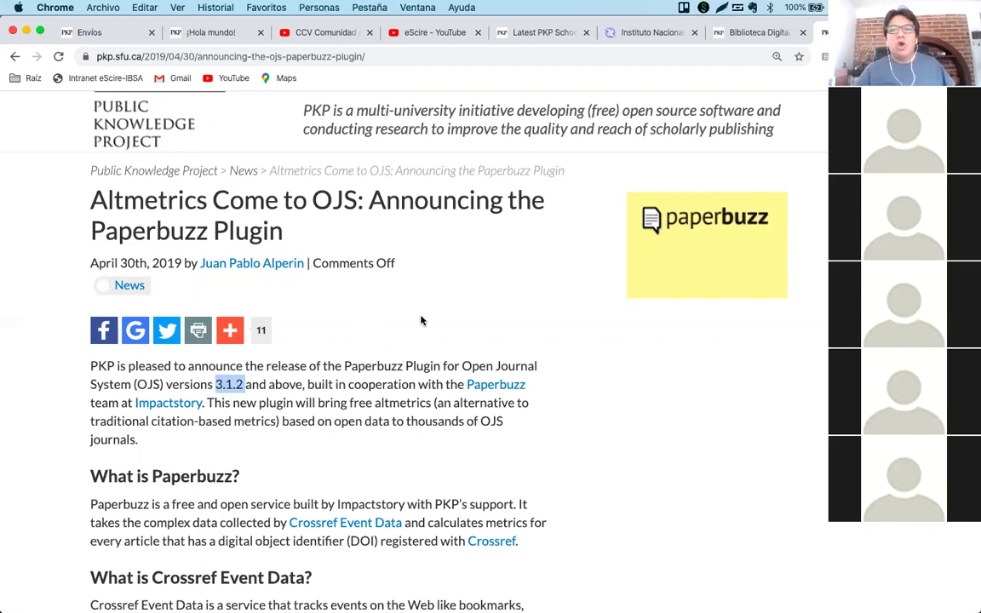
{"action": "left_click", "coordinate": [534, 306]}
{"action": "scroll", "coordinate": [615, 426], "scroll_direction": "down", "scroll_amount": 2}
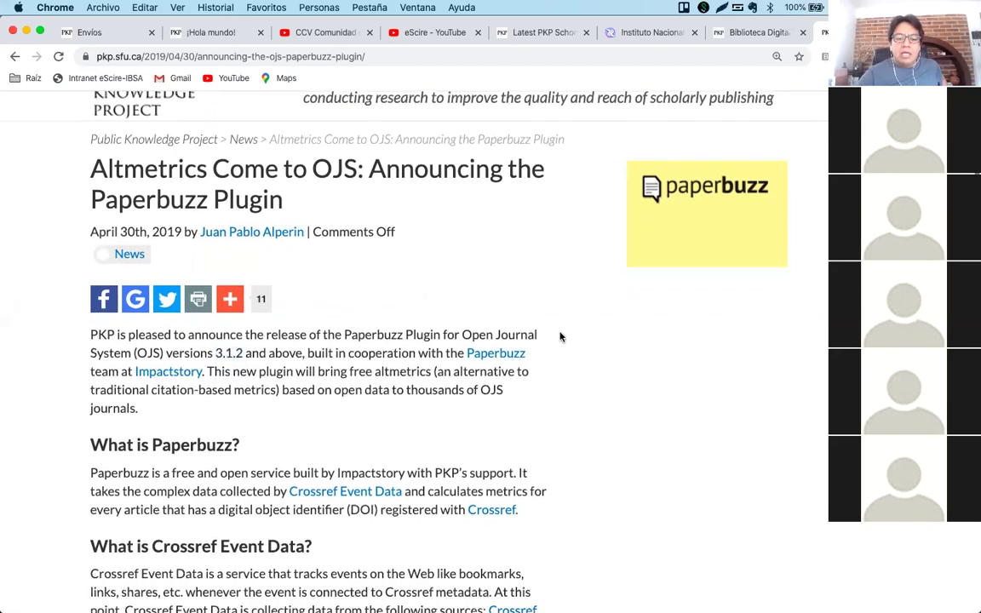
{"action": "scroll", "coordinate": [543, 383], "scroll_direction": "down", "scroll_amount": 10}
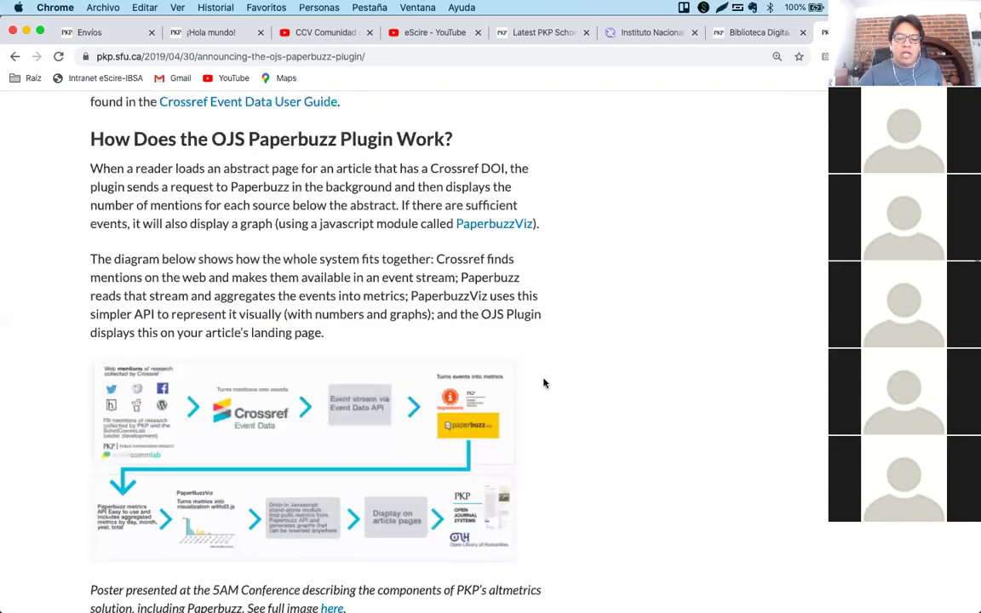
{"action": "left_click", "coordinate": [344, 271]}
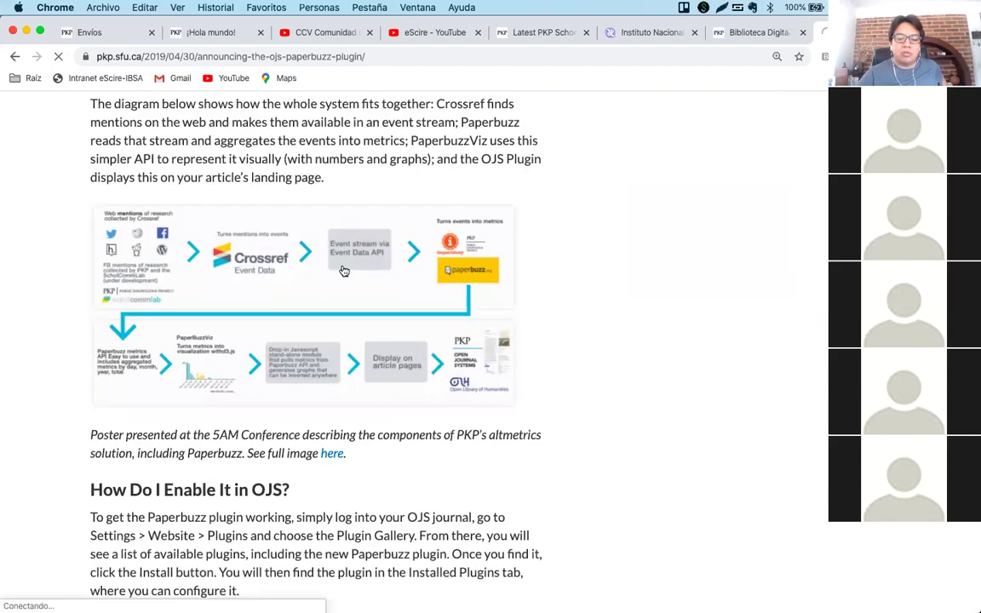
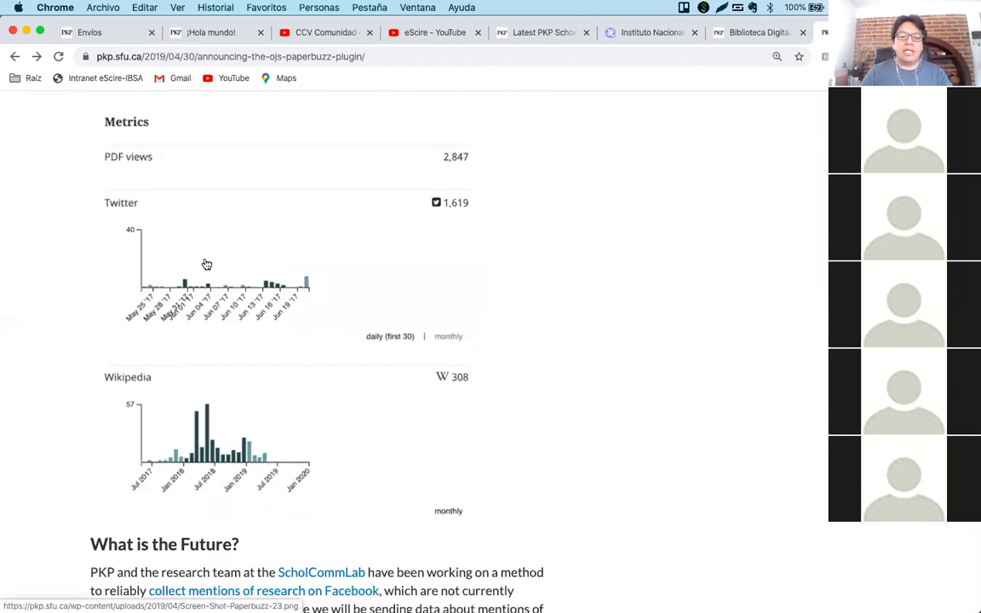
Look around the Paperbuzz Metrics example, then start a new empty browser tab.
{"action": "scroll", "coordinate": [206, 265], "scroll_direction": "up", "scroll_amount": 3}
{"action": "scroll", "coordinate": [258, 324], "scroll_direction": "down", "scroll_amount": 2}
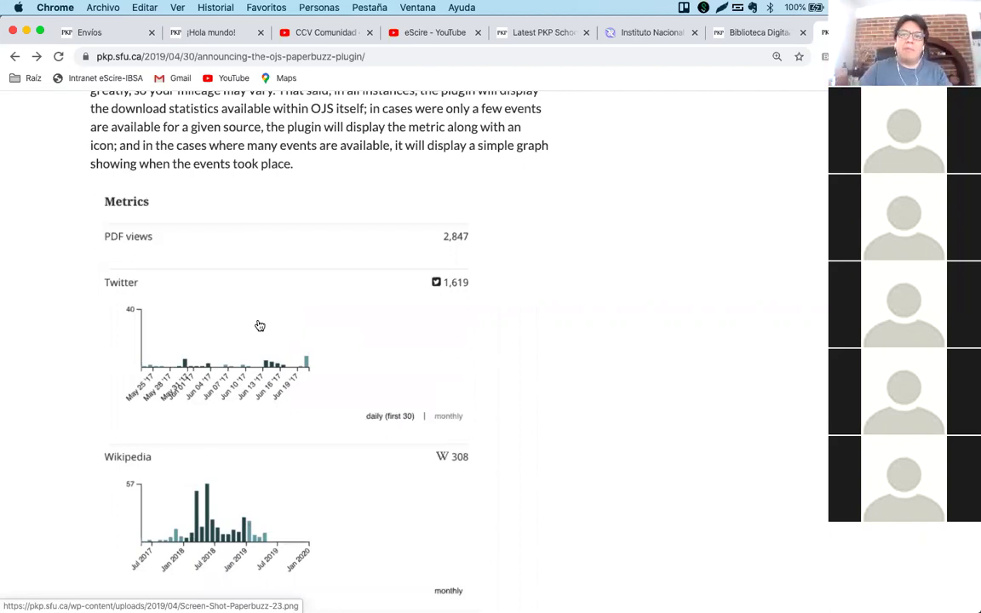
{"action": "scroll", "coordinate": [260, 327], "scroll_direction": "down", "scroll_amount": 2}
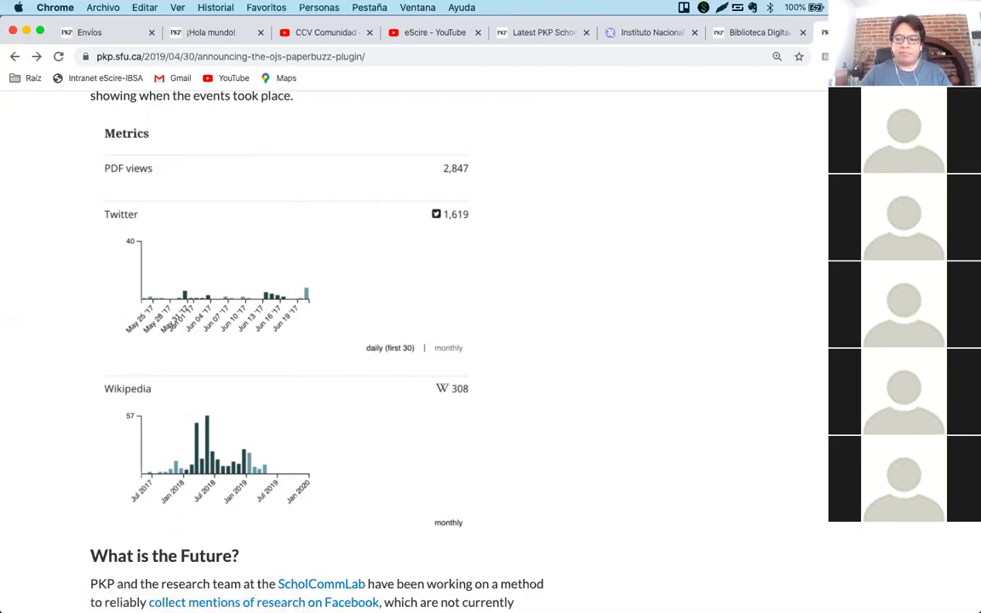
{"action": "key", "text": "super+t"}
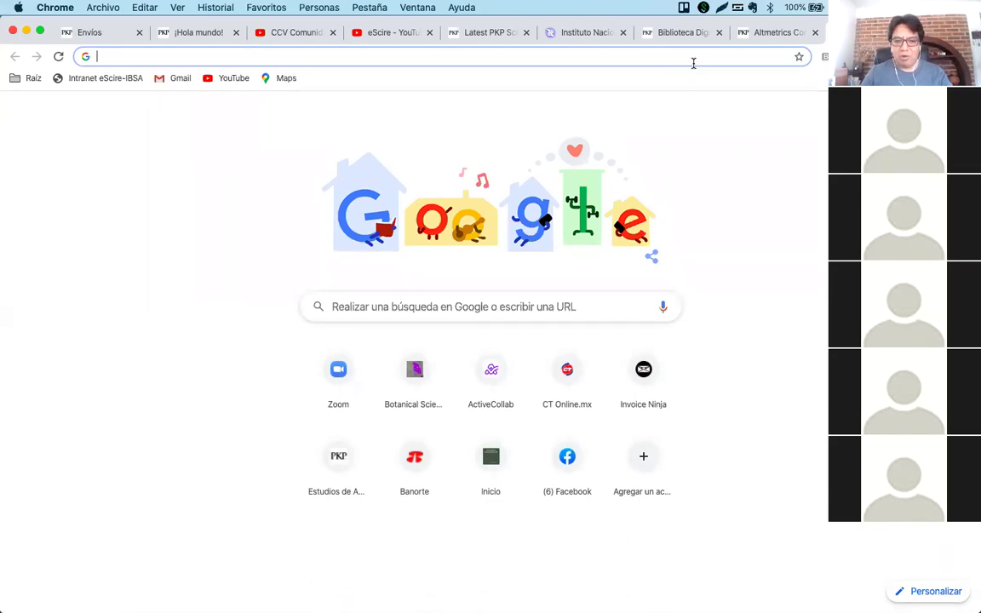
Load LiminaR's Estadísticas avanzadas page (index.php/r1/visum), scroll through it, then open another tab.
{"action": "type", "text": "lim"}
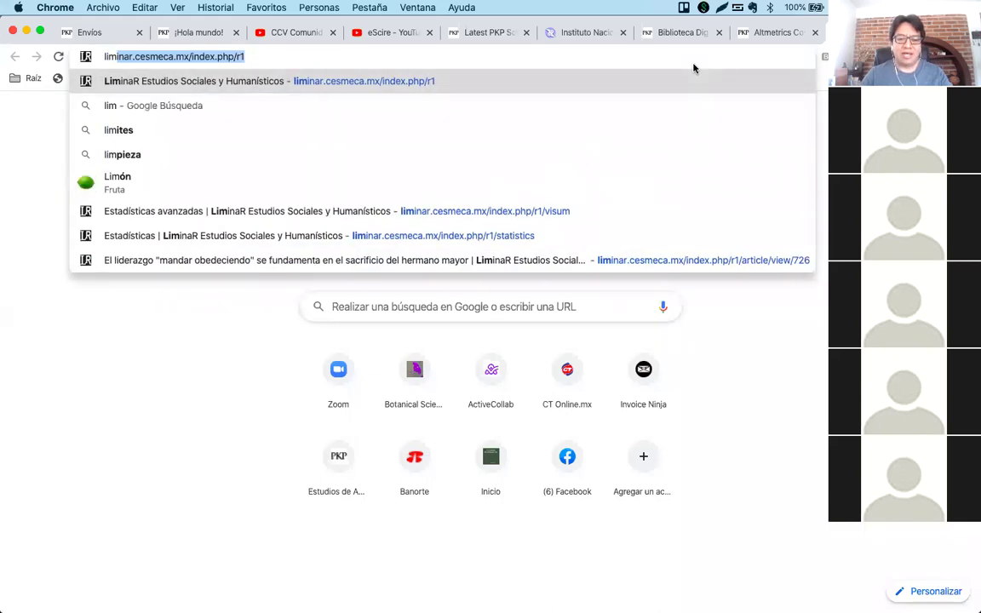
{"action": "key", "text": "Down"}
{"action": "key", "text": "Down"}
{"action": "key", "text": "Down"}
{"action": "key", "text": "Down"}
{"action": "key", "text": "Down"}
{"action": "key", "text": "Return"}
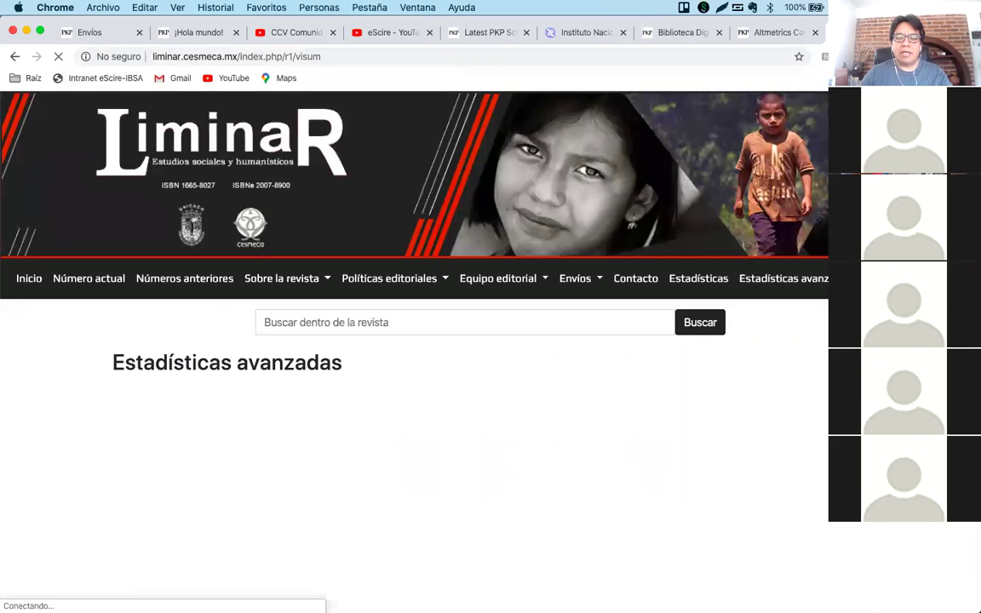
{"action": "scroll", "coordinate": [414, 341], "scroll_direction": "down", "scroll_amount": 2}
{"action": "scroll", "coordinate": [413, 341], "scroll_direction": "down", "scroll_amount": 3}
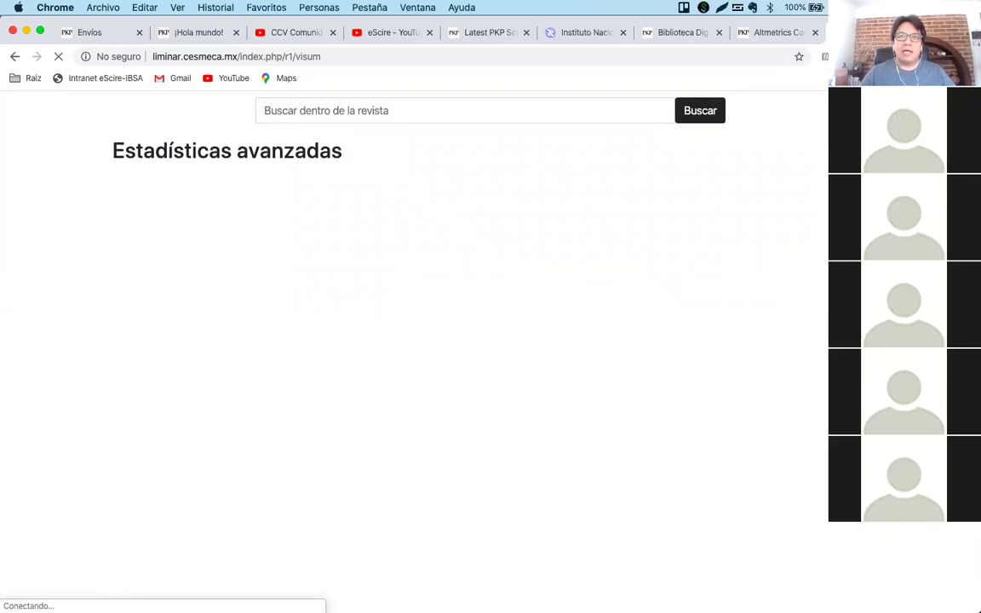
{"action": "scroll", "coordinate": [414, 341], "scroll_direction": "down", "scroll_amount": 2}
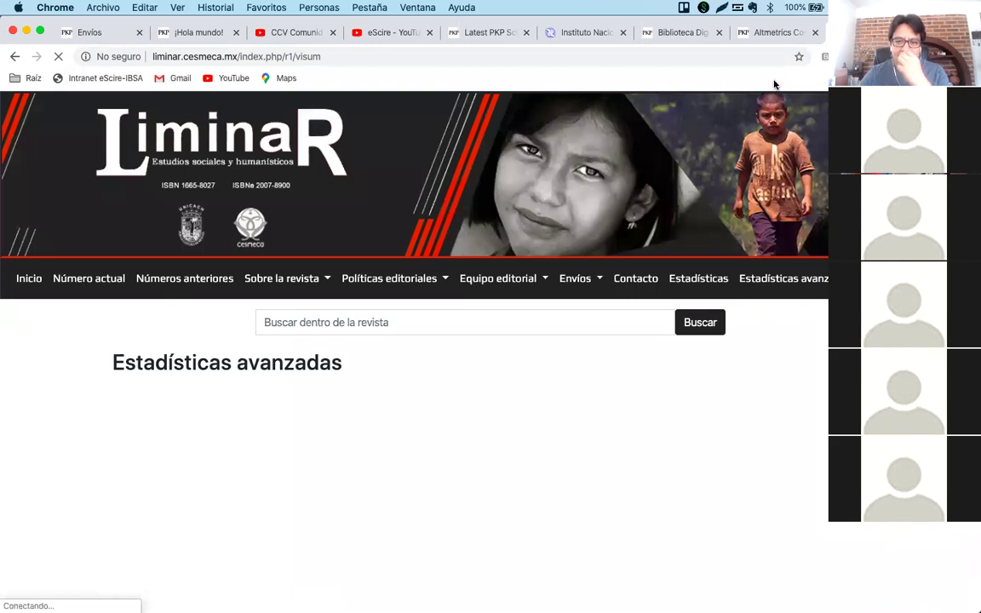
{"action": "key", "text": "super+t"}
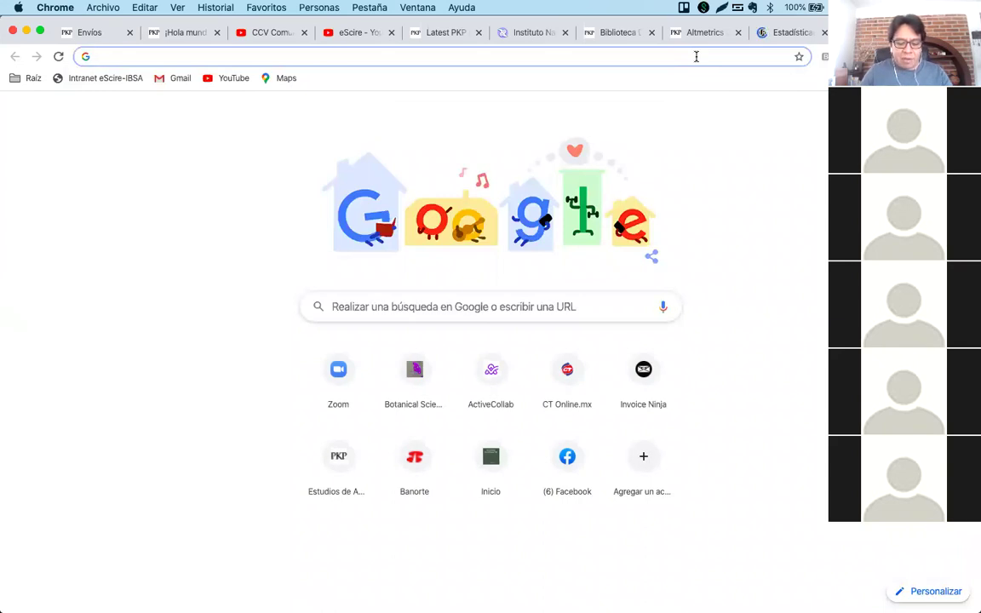
Load the NRFH journal's Estadísticas page from the 'nrf' address suggestion.
{"action": "type", "text": "nrfh.colmex.mx"}
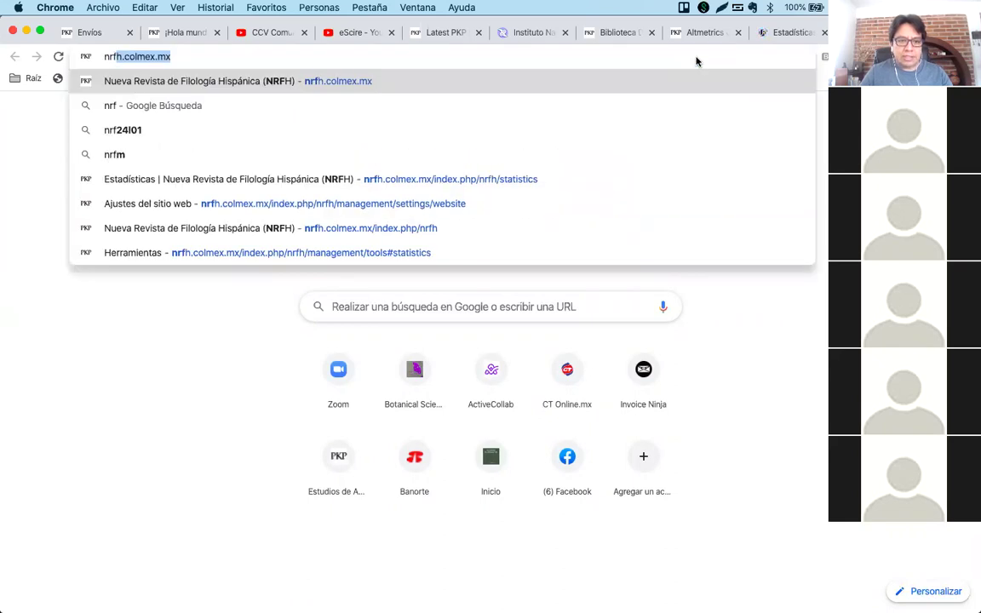
{"action": "key", "text": "Down"}
{"action": "key", "text": "Down"}
{"action": "key", "text": "Down"}
{"action": "key", "text": "Down"}
{"action": "key", "text": "Return"}
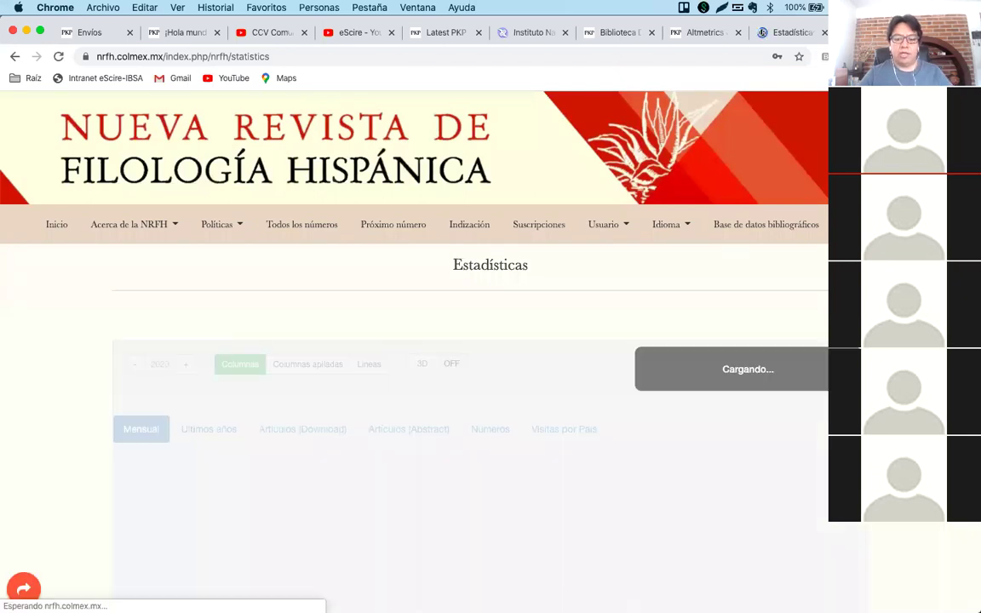
{"action": "scroll", "coordinate": [414, 340], "scroll_direction": "down", "scroll_amount": 2}
{"action": "scroll", "coordinate": [414, 341], "scroll_direction": "down", "scroll_amount": 3}
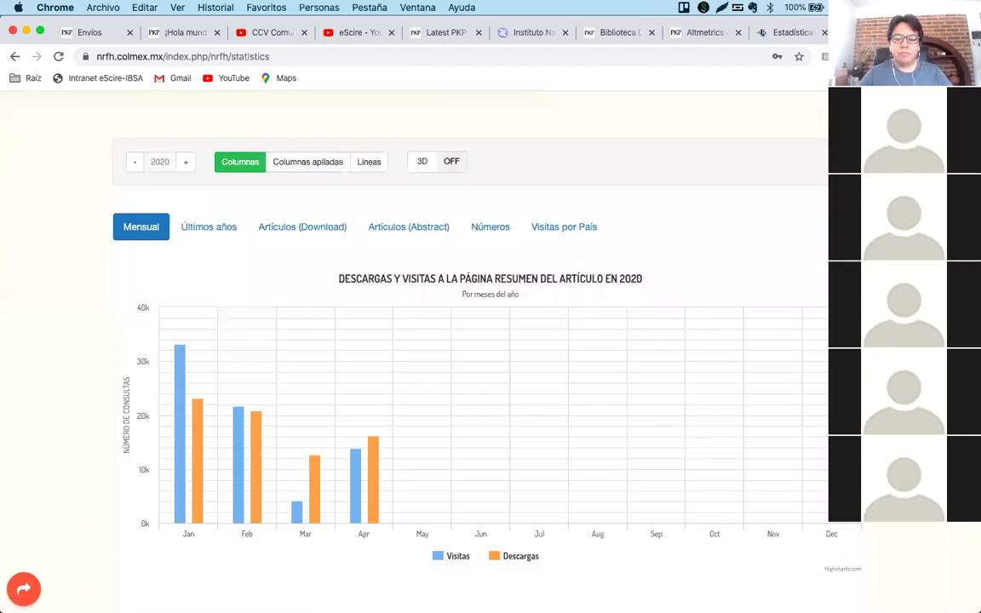
{"action": "scroll", "coordinate": [414, 340], "scroll_direction": "up", "scroll_amount": 1}
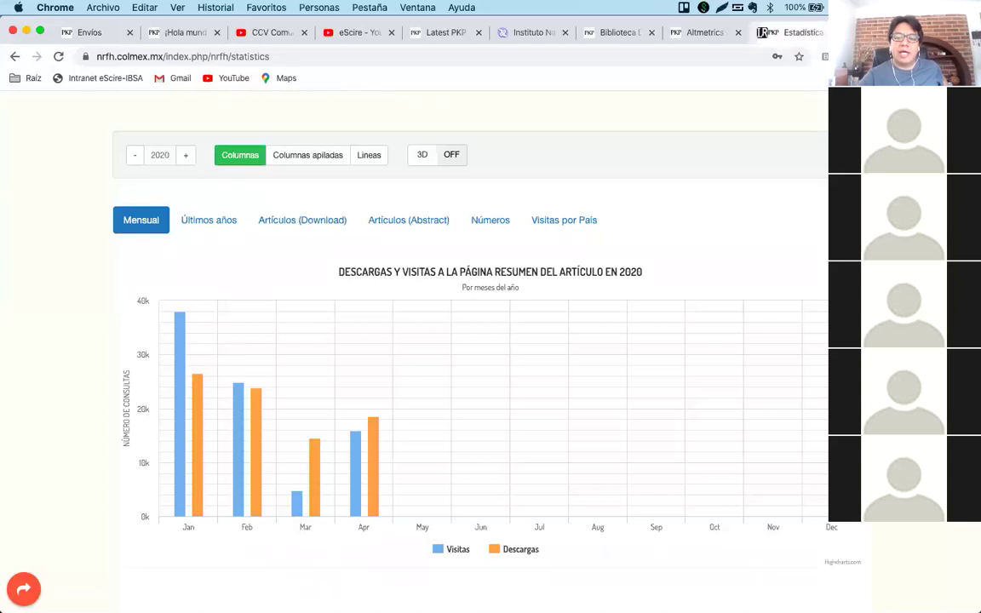
Close the LiminaR tab, show NRFH's Últimos años visits and downloads, then return to Paperbuzz.
{"action": "left_click", "coordinate": [824, 32]}
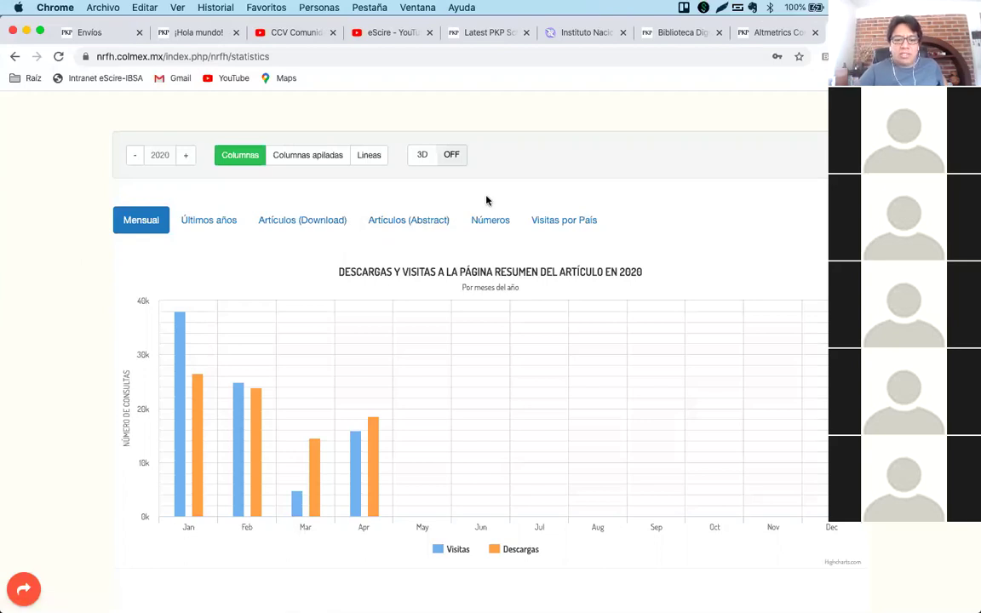
{"action": "left_click", "coordinate": [223, 222]}
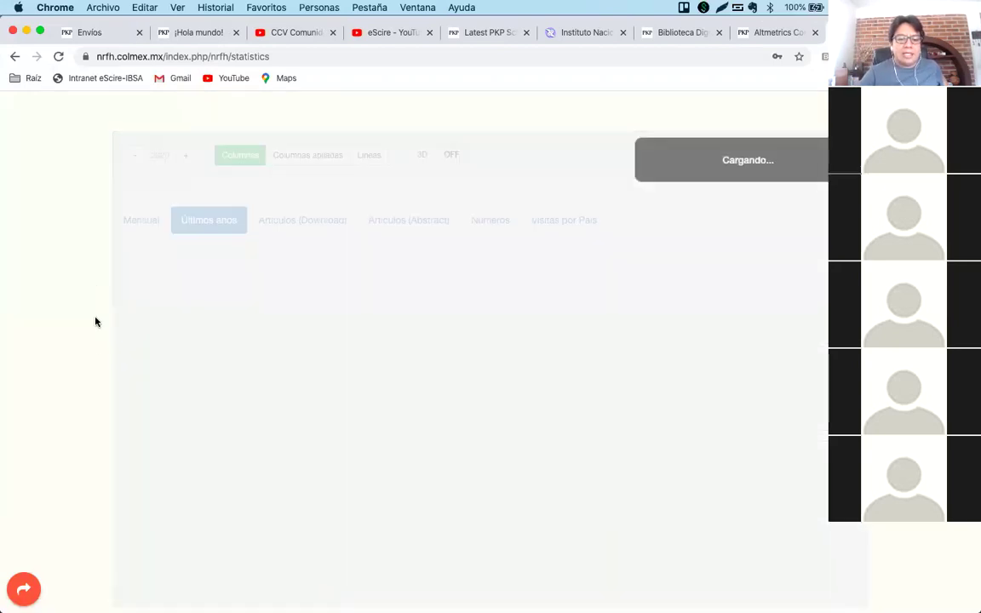
{"action": "scroll", "coordinate": [95, 345], "scroll_direction": "down", "scroll_amount": 1}
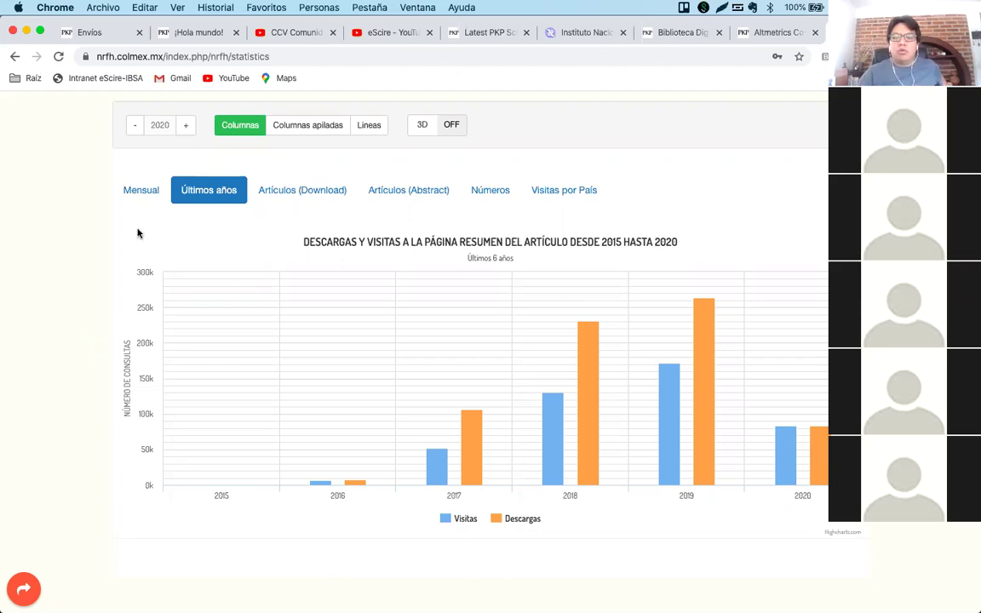
{"action": "left_click", "coordinate": [773, 34]}
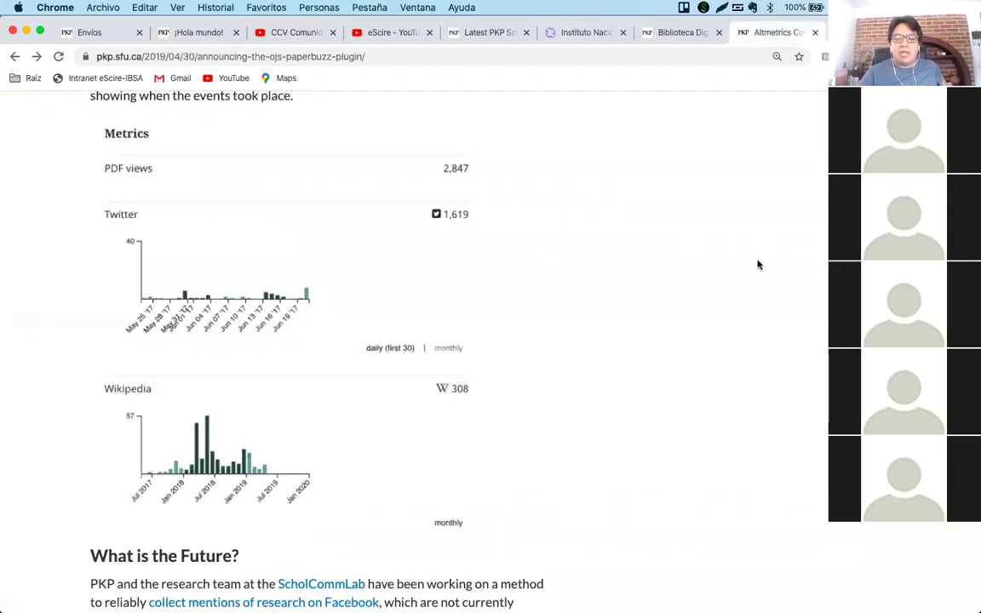
Scroll the Paperbuzz page briefly, then start a fresh empty tab.
{"action": "scroll", "coordinate": [757, 264], "scroll_direction": "up", "scroll_amount": 1}
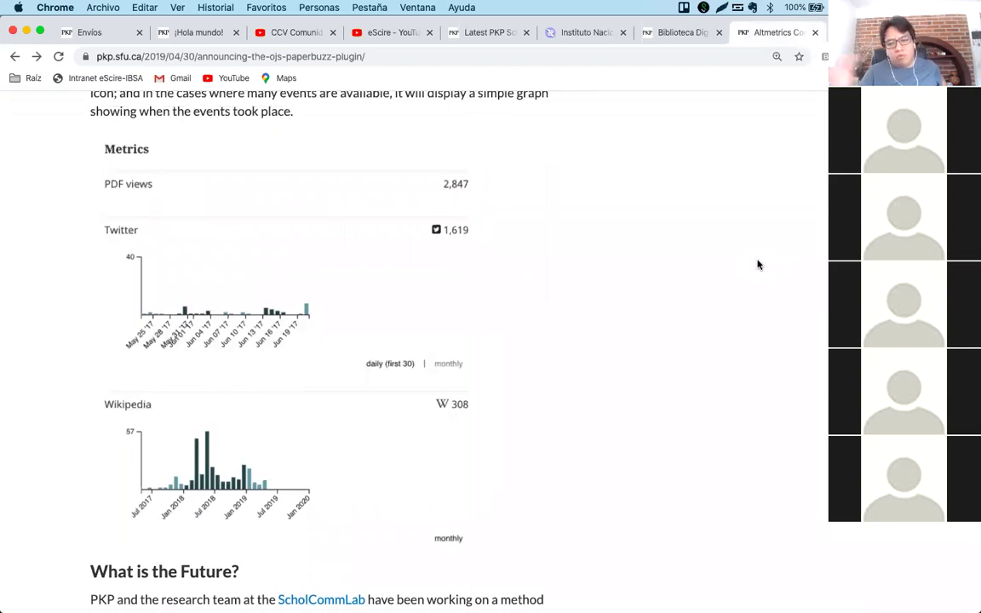
{"action": "scroll", "coordinate": [758, 265], "scroll_direction": "down", "scroll_amount": 1}
{"action": "scroll", "coordinate": [758, 265], "scroll_direction": "up", "scroll_amount": 1}
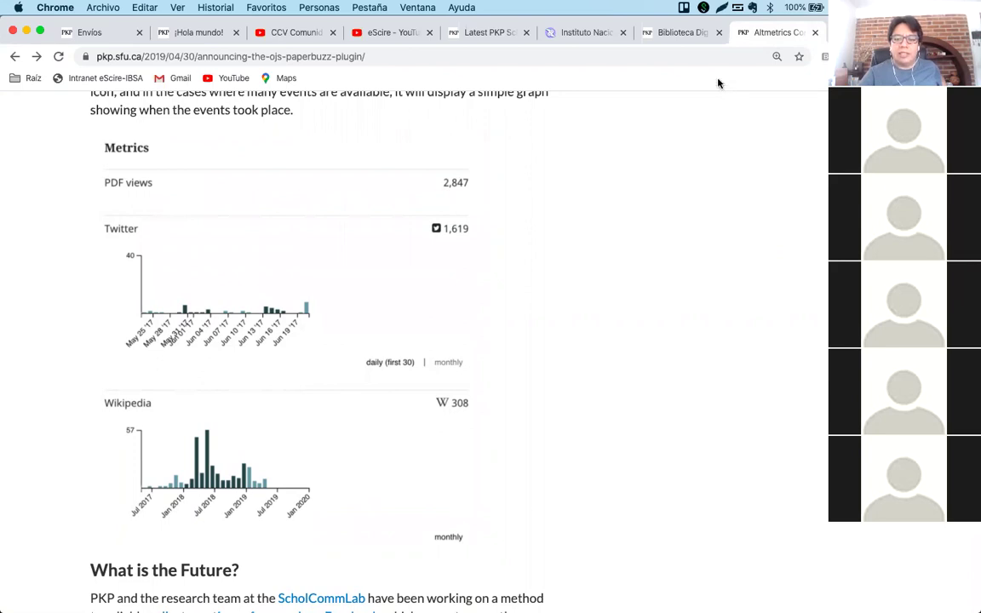
{"action": "key", "text": "super+t"}
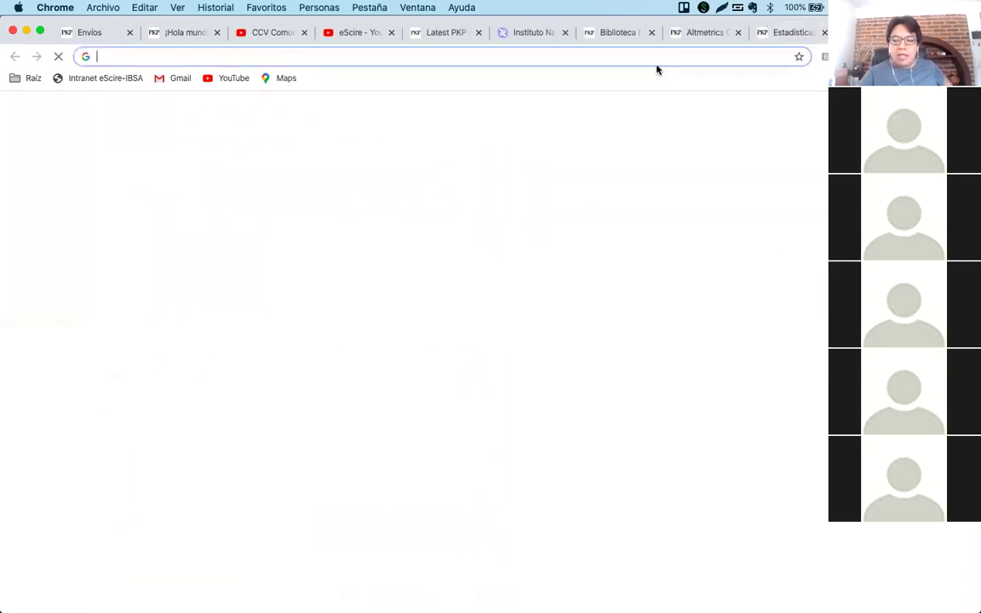
Search 'plum x ojs' and open Plum Analytics' OJS Integration page.
{"action": "type", "text": "plum x ojs"}
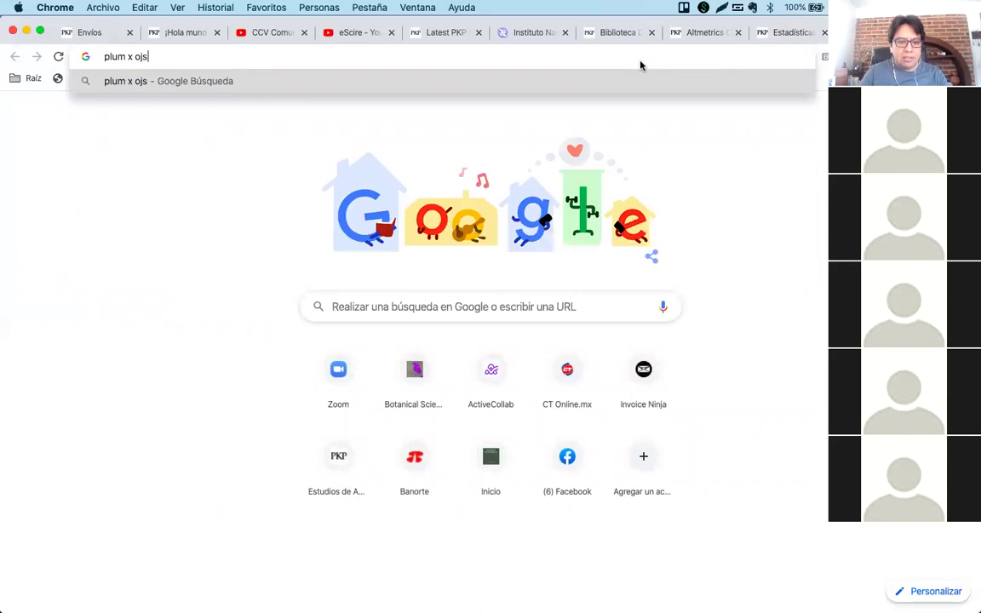
{"action": "key", "text": "Return"}
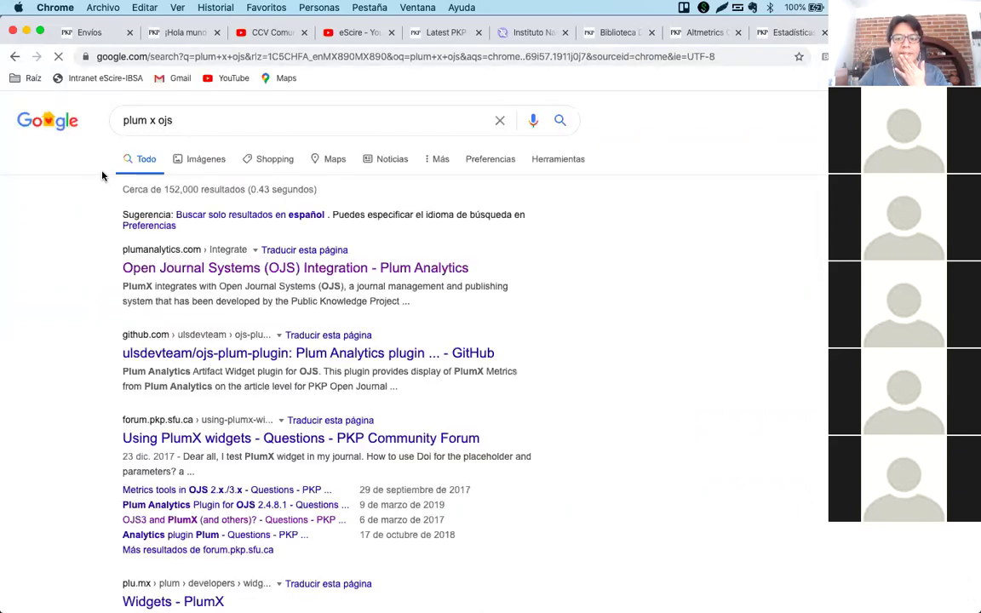
{"action": "left_click", "coordinate": [169, 269]}
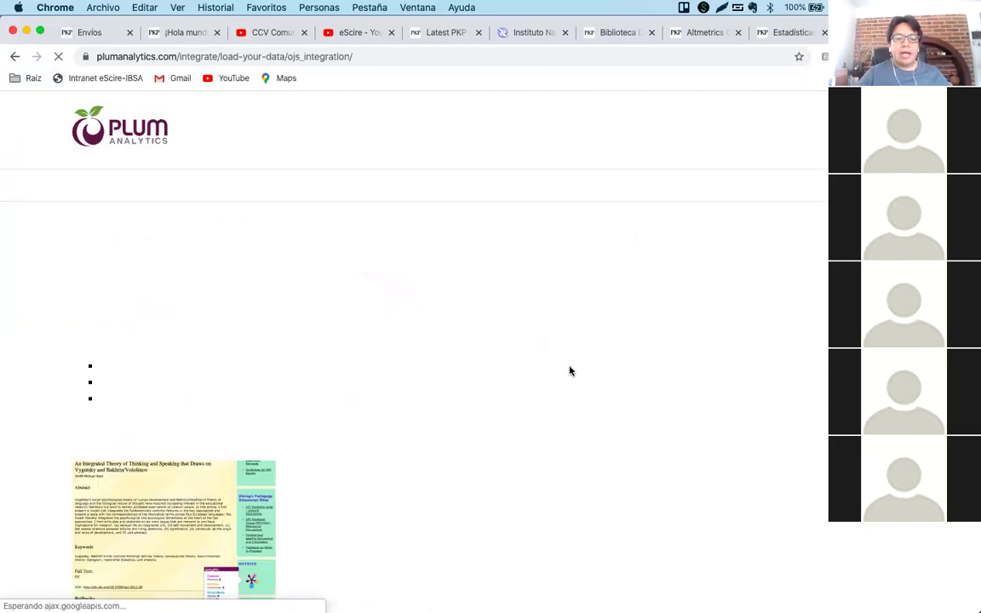
{"action": "scroll", "coordinate": [570, 383], "scroll_direction": "down", "scroll_amount": 3}
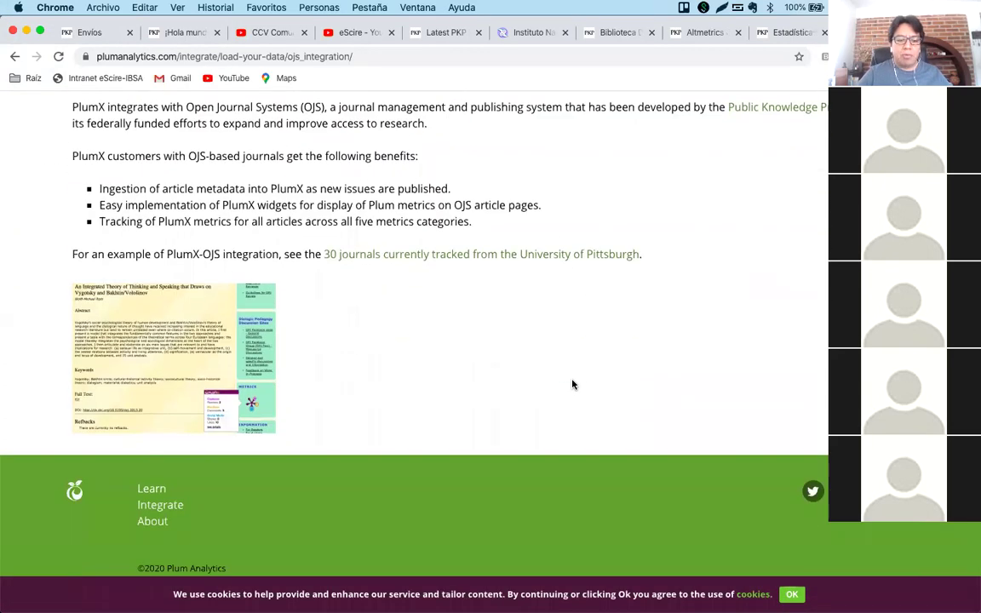
{"action": "scroll", "coordinate": [572, 385], "scroll_direction": "up", "scroll_amount": 3}
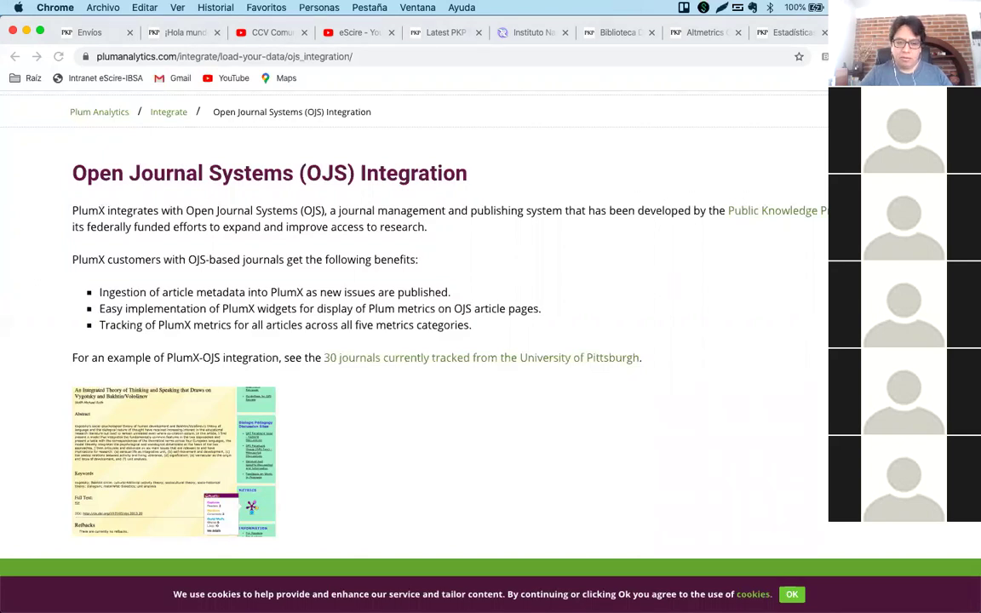
Switch to the Preguntas_Respuestas_OJS Word document and paste, undoing the misplaced questioner line.
{"action": "mouse_move", "coordinate": [521, 587]}
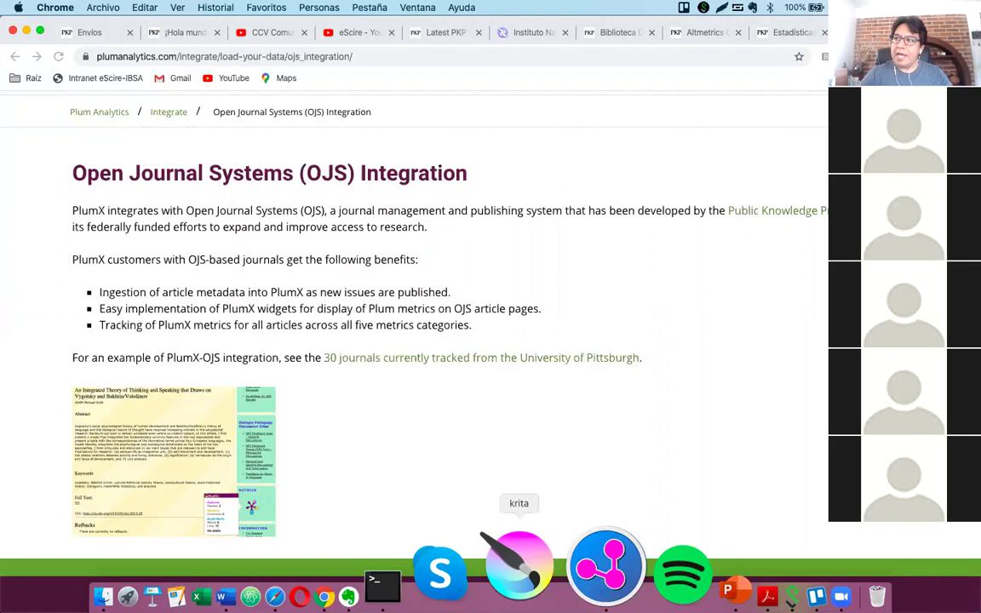
{"action": "left_click", "coordinate": [345, 559]}
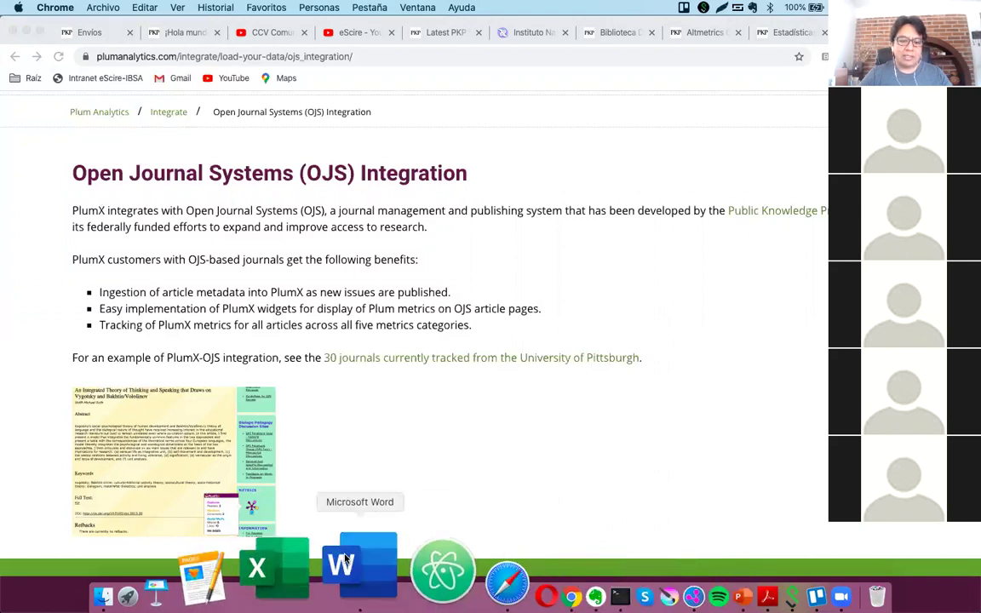
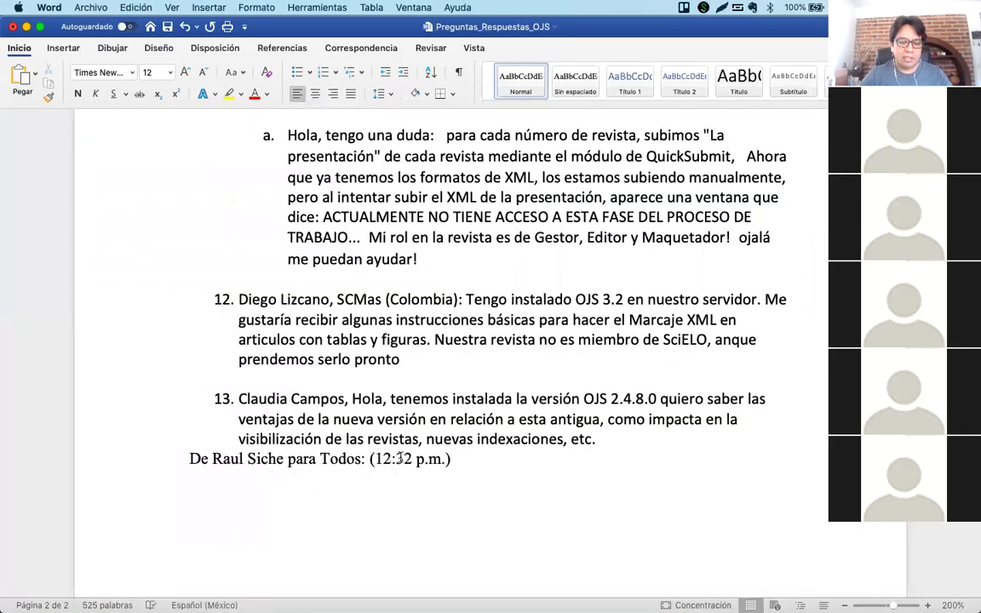
{"action": "key", "text": "super+z"}
Paste the attendee's header and question about keeping the journal link (OJS 2x to 3x) into item 14.
{"action": "key", "text": "Return"}
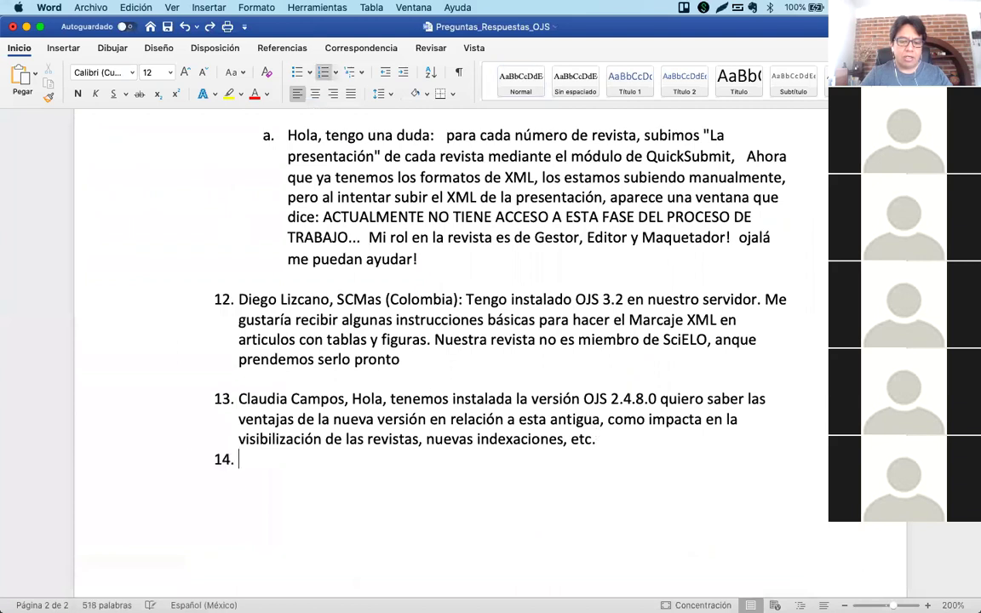
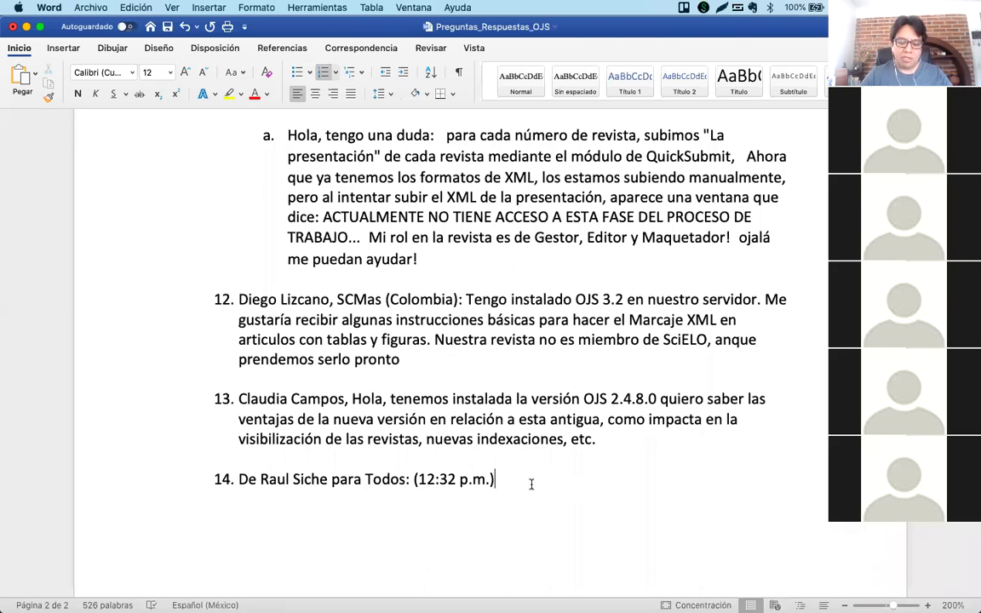
{"action": "type", "text": ". Si cambio de OJS 2x a 3x, es posible mantener el enlace de mi revista?"}
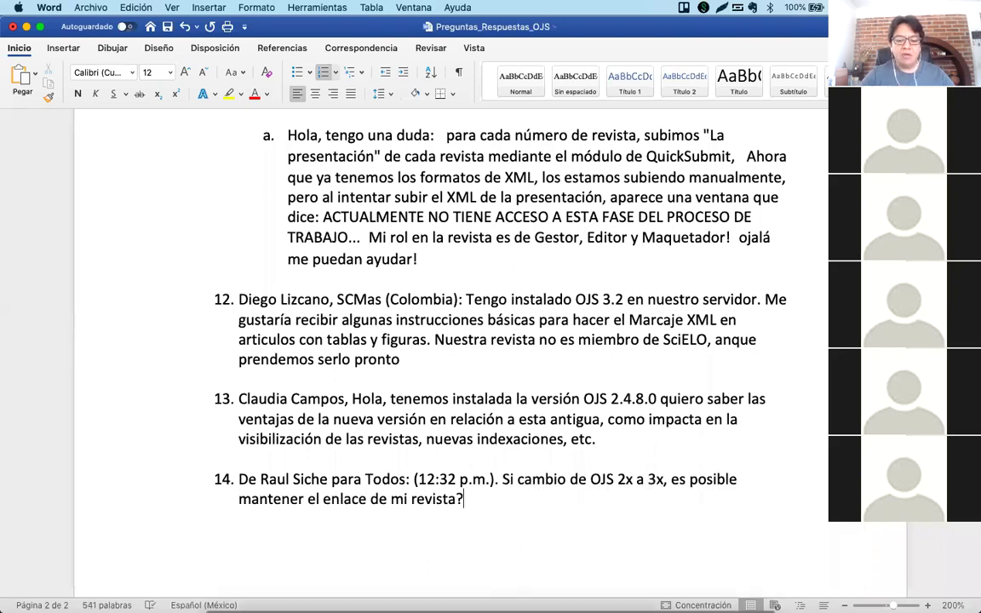
{"action": "left_click", "coordinate": [438, 575]}
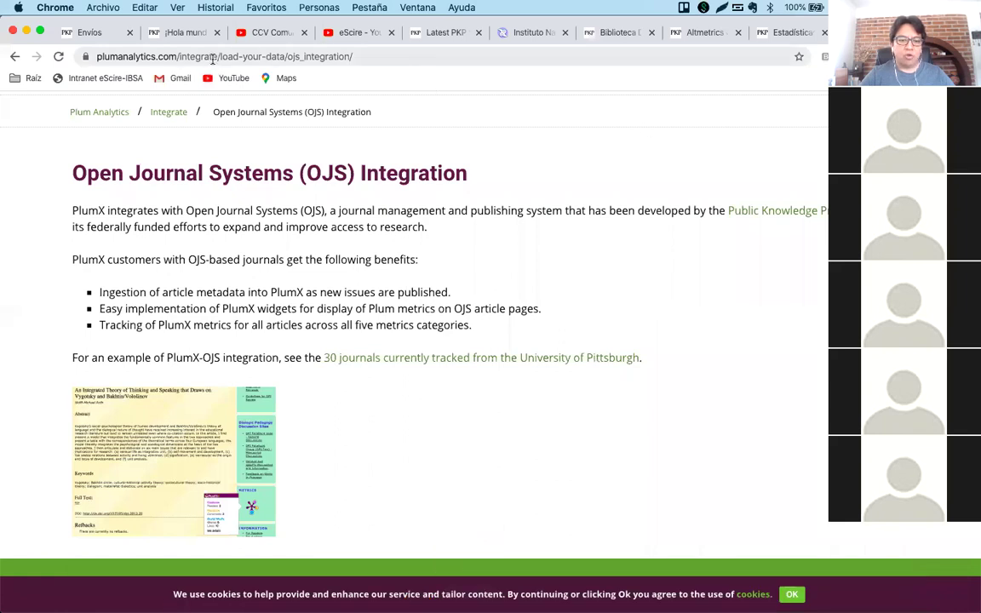
Select the plumanalytics.com domain in the OJS Integration page's web address.
{"action": "left_click", "coordinate": [212, 56]}
{"action": "left_click", "coordinate": [207, 57]}
{"action": "left_click_drag", "start_coordinate": [206, 56], "coordinate": [128, 58]}
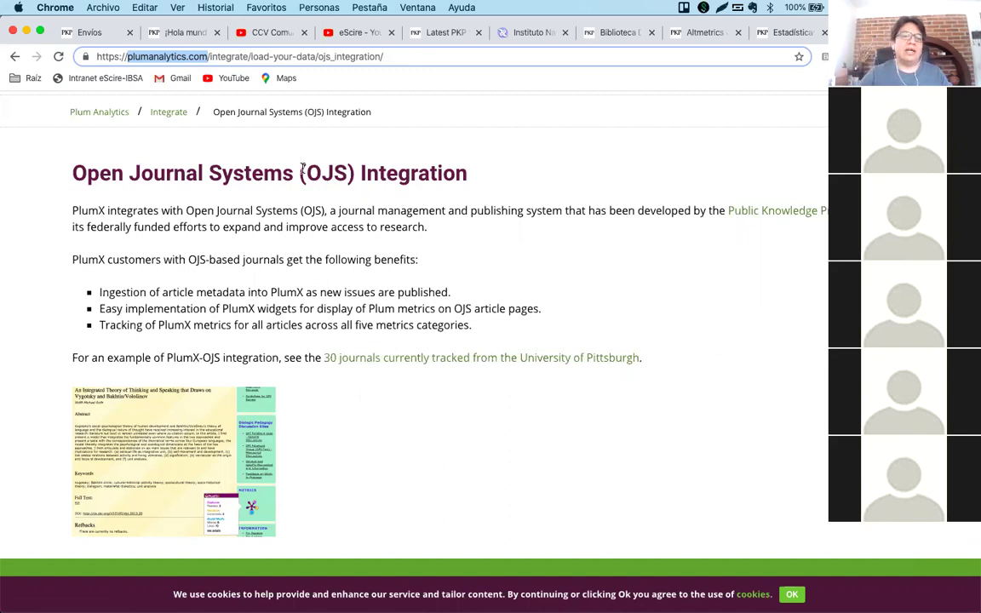
{"action": "left_click", "coordinate": [211, 56]}
{"action": "left_click_drag", "start_coordinate": [211, 56], "coordinate": [126, 54]}
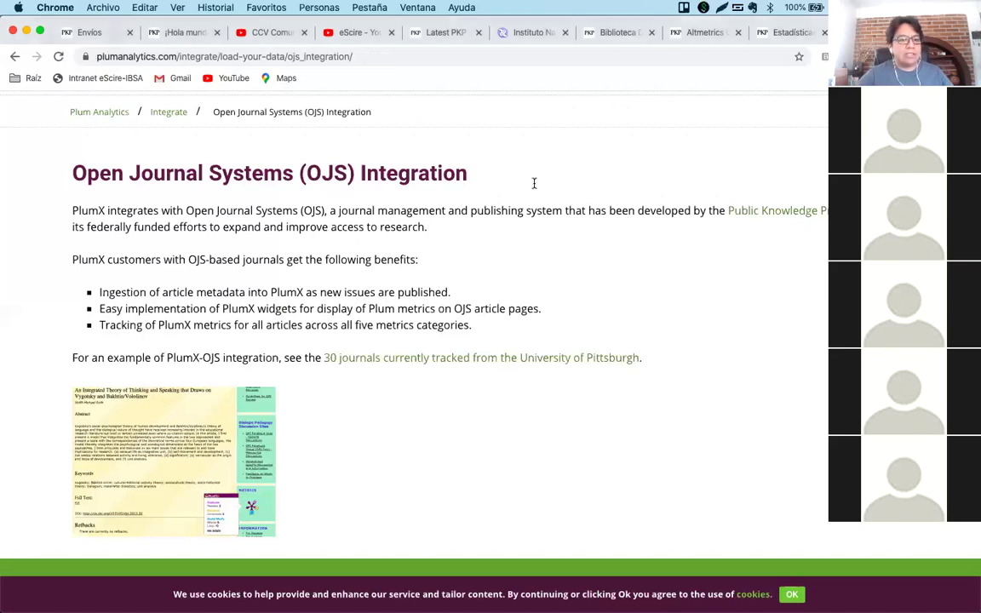
Browse the Galería de módulos under Ajustes > Sitio web > Módulos, then go back to Envíos.
{"action": "left_click", "coordinate": [93, 32]}
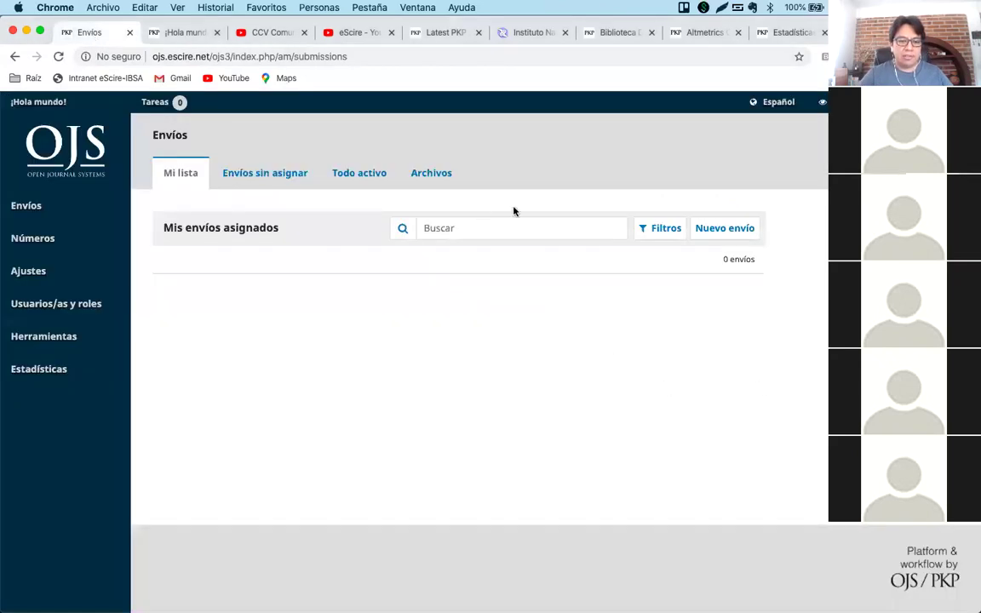
{"action": "mouse_move", "coordinate": [68, 269]}
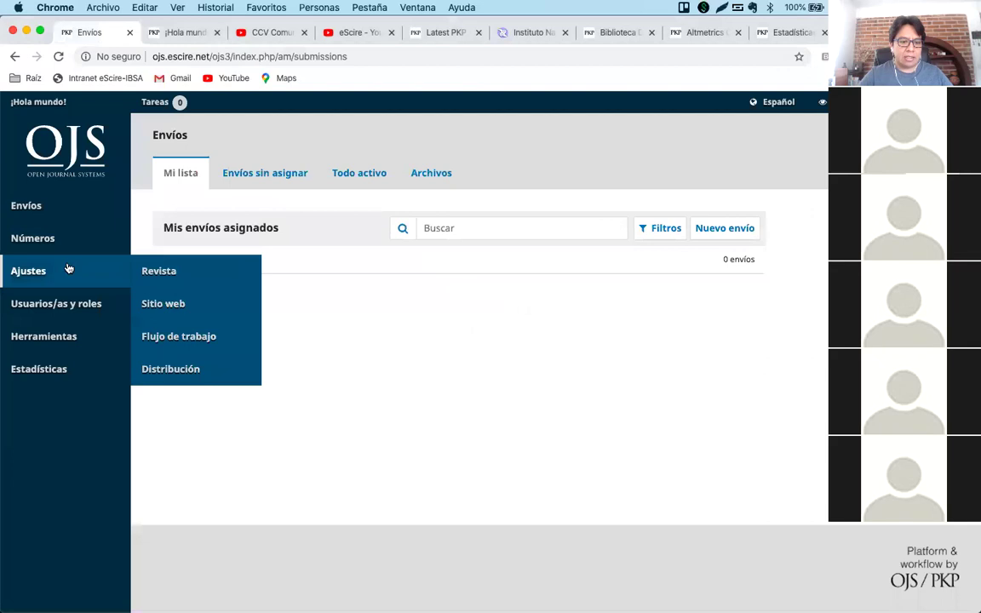
{"action": "left_click", "coordinate": [194, 305]}
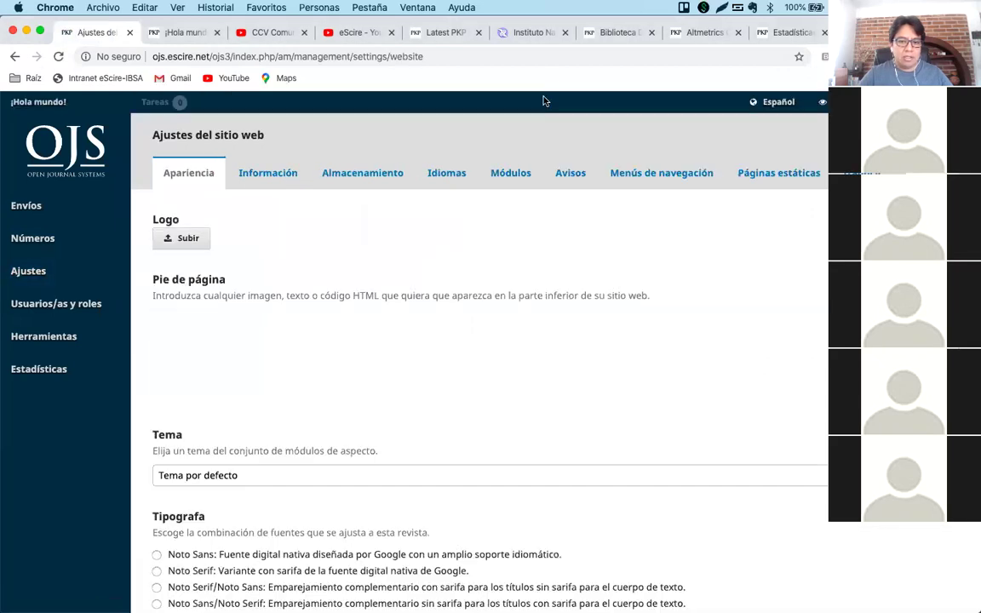
{"action": "left_click", "coordinate": [498, 174]}
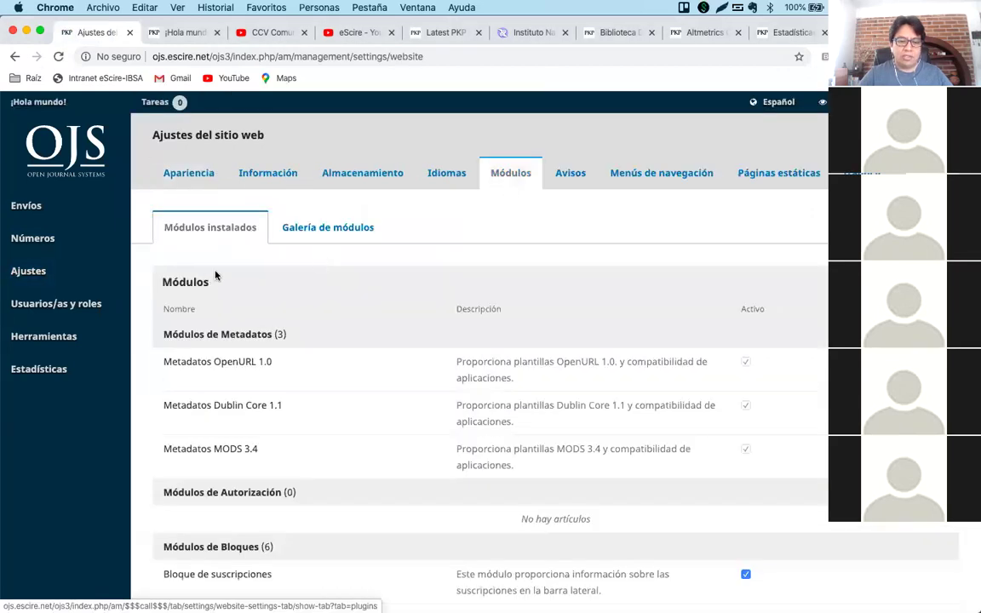
{"action": "left_click", "coordinate": [332, 227]}
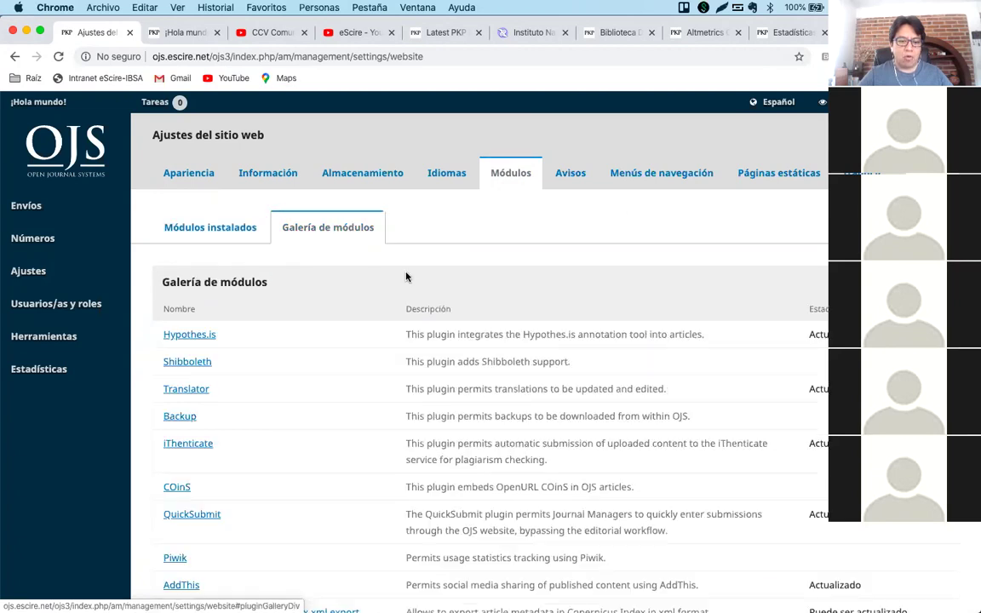
{"action": "scroll", "coordinate": [377, 404], "scroll_direction": "down", "scroll_amount": 3}
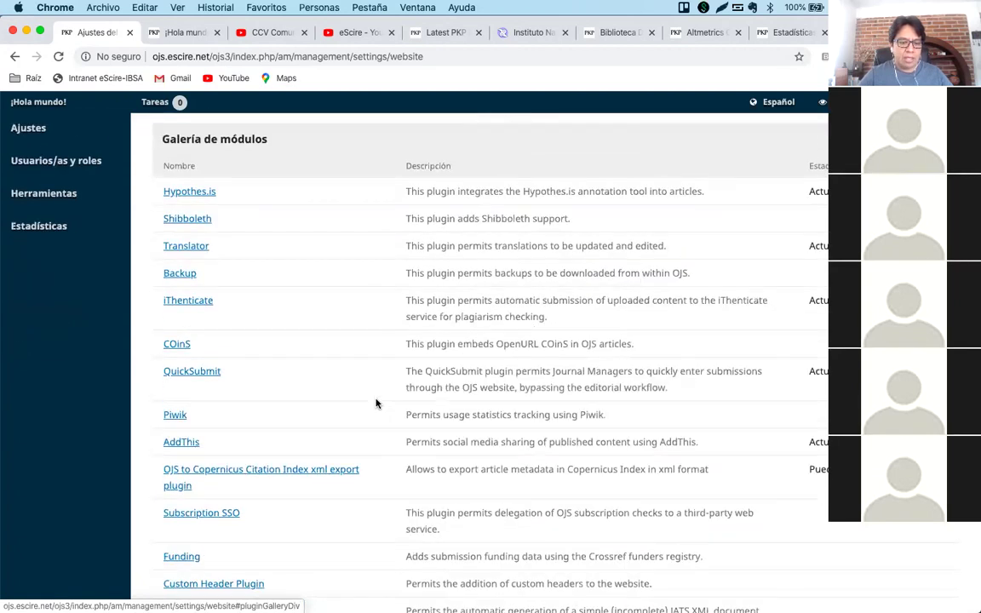
{"action": "scroll", "coordinate": [377, 403], "scroll_direction": "down", "scroll_amount": 4}
{"action": "scroll", "coordinate": [377, 404], "scroll_direction": "down", "scroll_amount": 3}
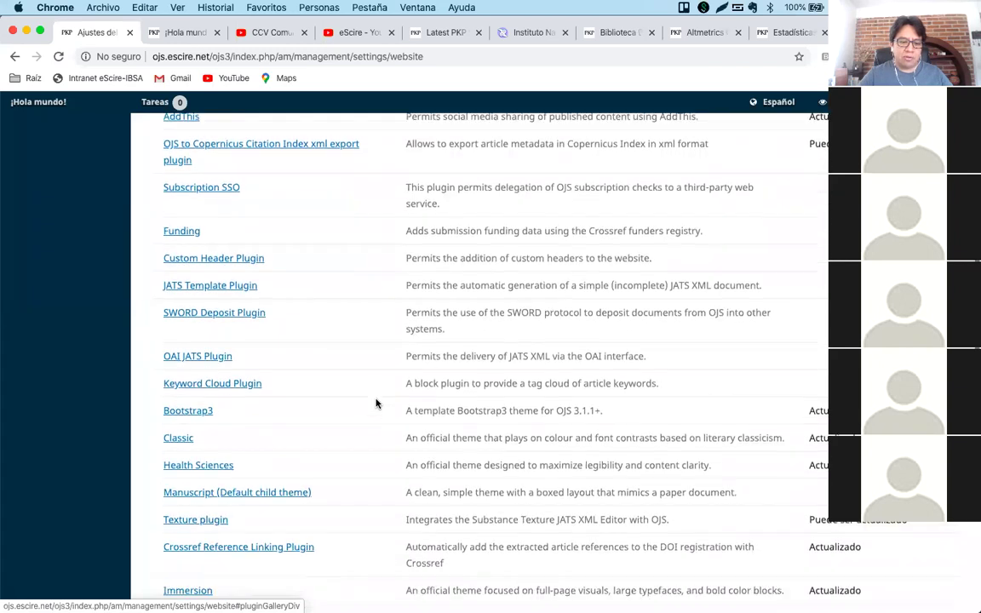
{"action": "scroll", "coordinate": [377, 404], "scroll_direction": "down", "scroll_amount": 1}
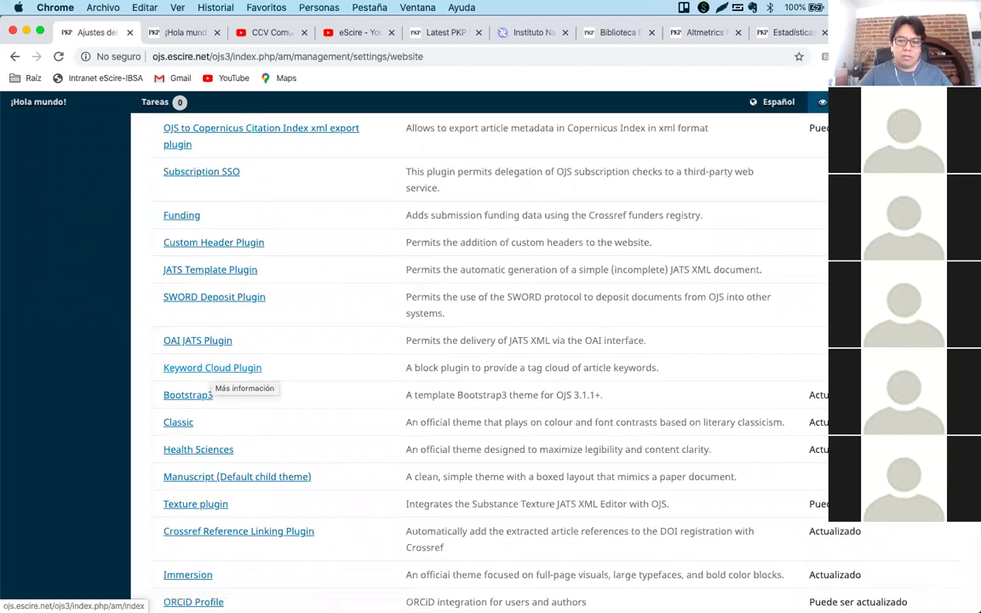
{"action": "left_click", "coordinate": [227, 372]}
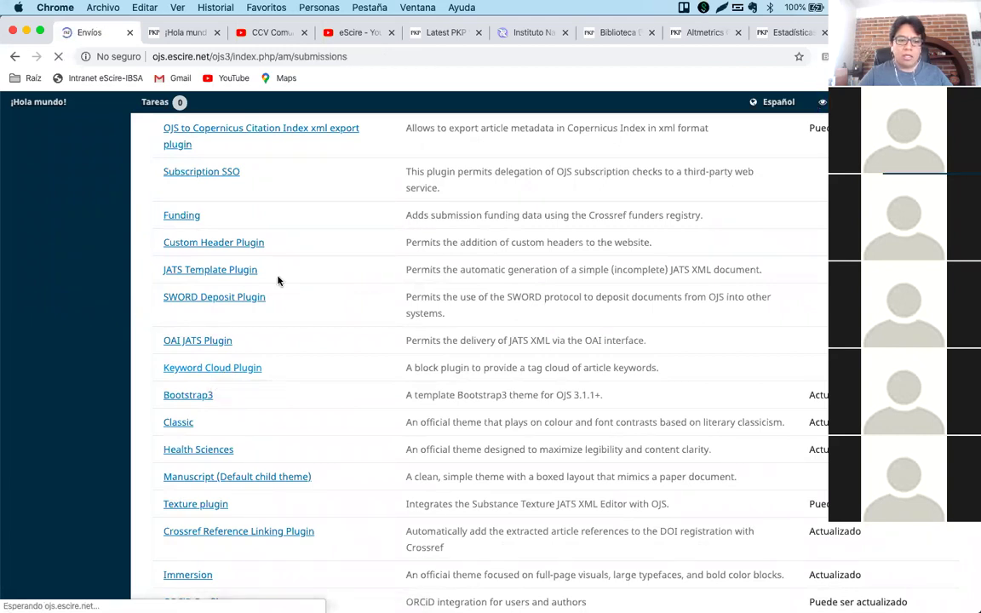
Open Ajustes > Sitio web to its Apariencia options with the footer editor.
{"action": "mouse_move", "coordinate": [34, 270]}
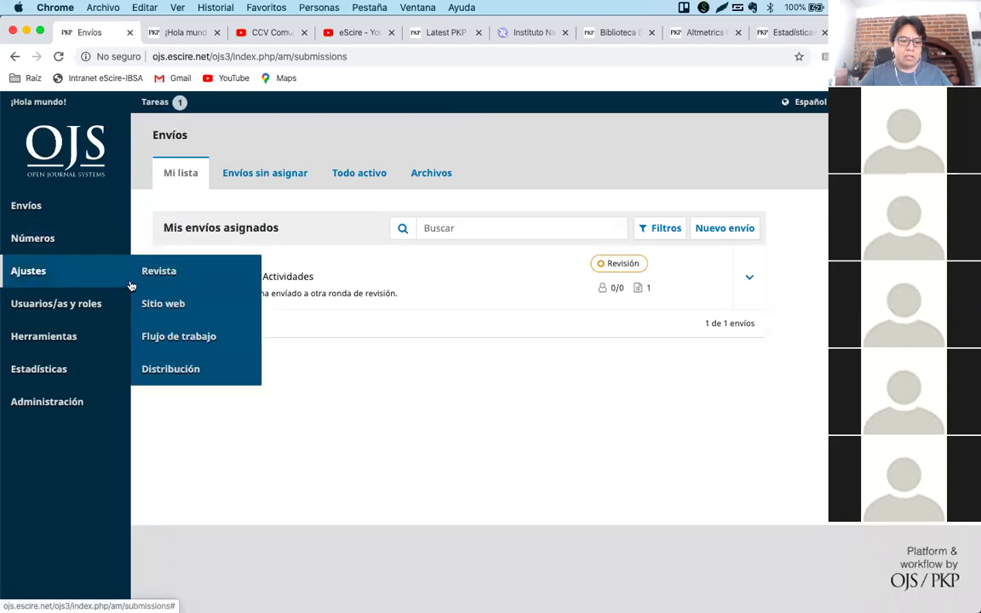
{"action": "left_click", "coordinate": [158, 307]}
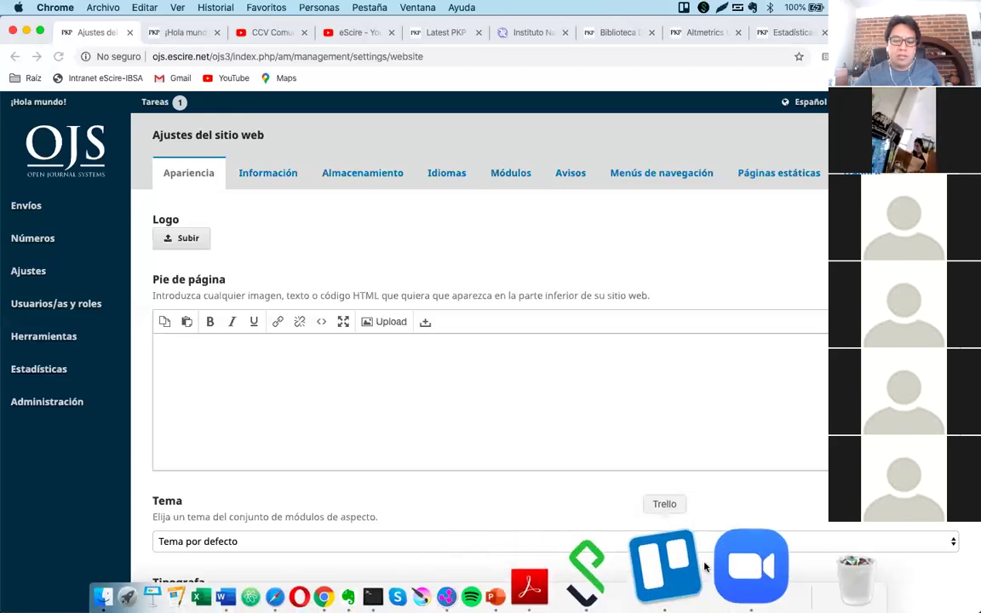
{"action": "left_click", "coordinate": [749, 565]}
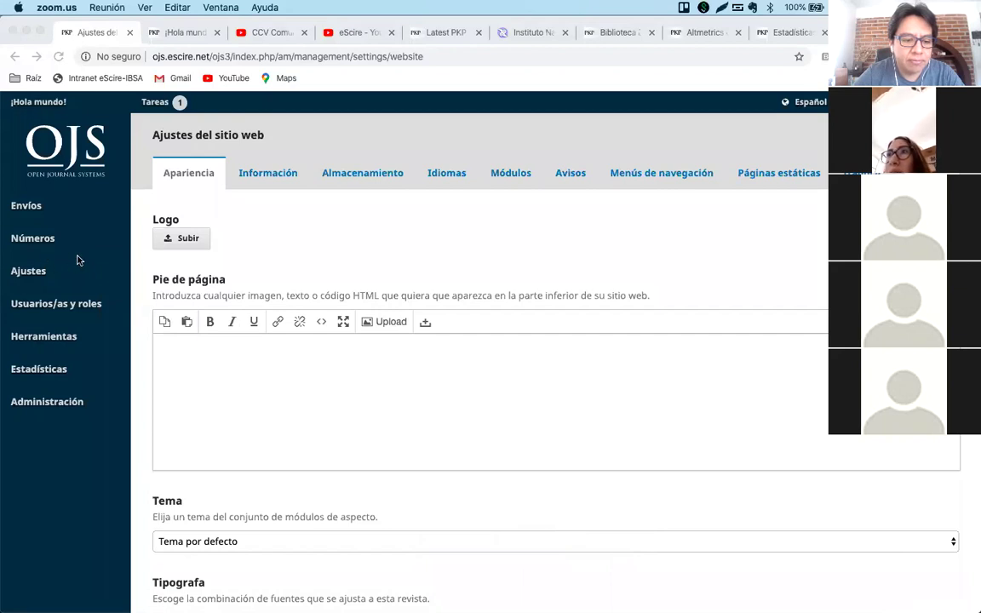
{"action": "mouse_move", "coordinate": [528, 606]}
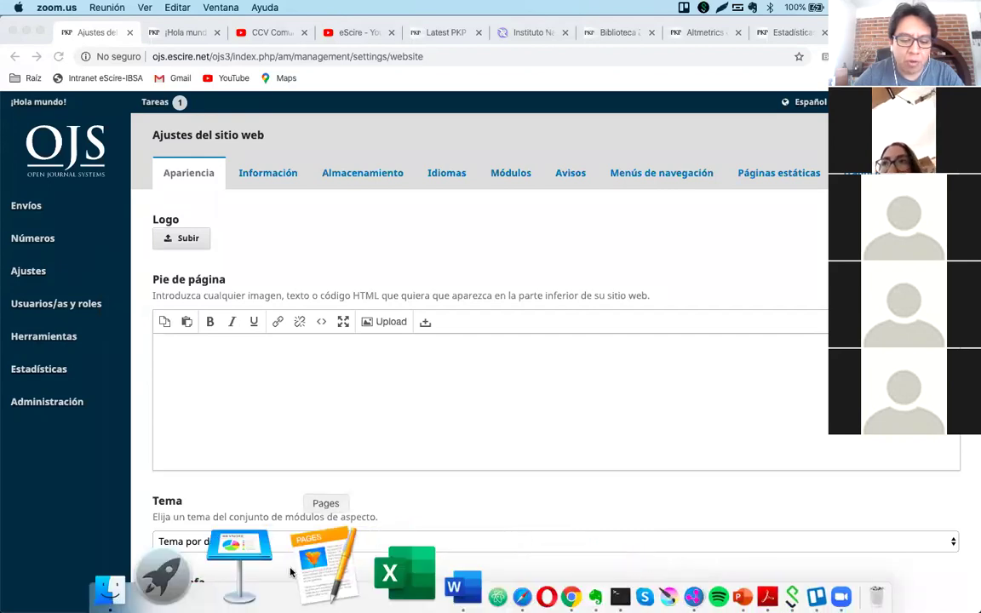
In the Word Q&A document, type the contact's e-mail address below item 14, correcting the typo.
{"action": "left_click", "coordinate": [362, 542]}
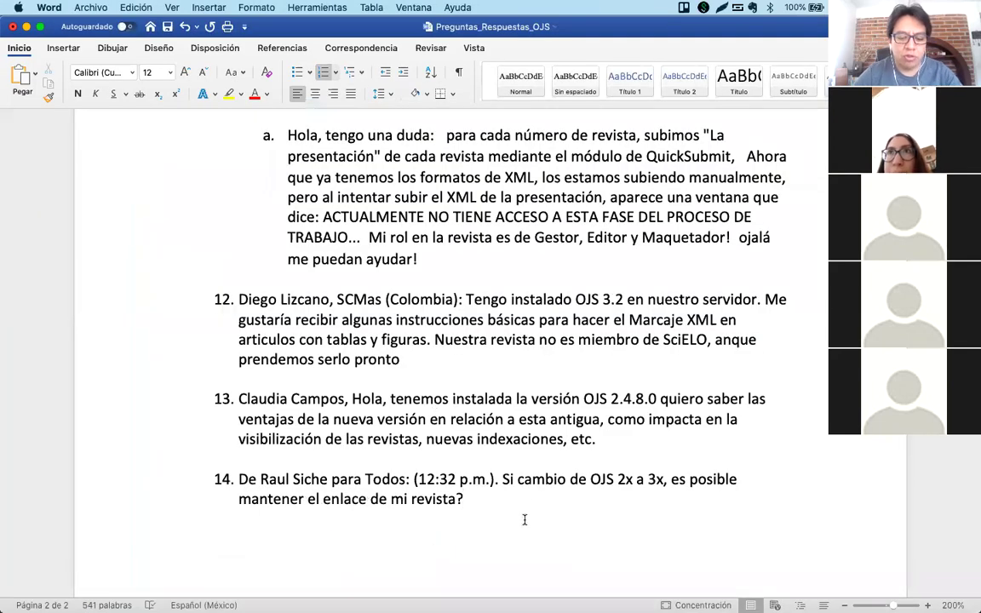
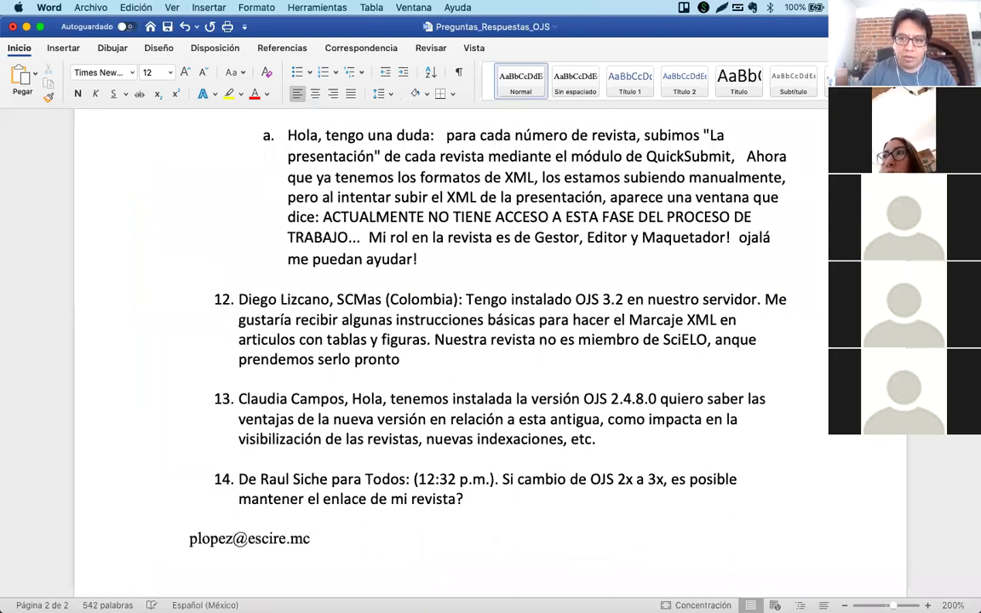
Enlarge the e-mail line to 24 pt.
{"action": "key", "text": "shift+Home"}
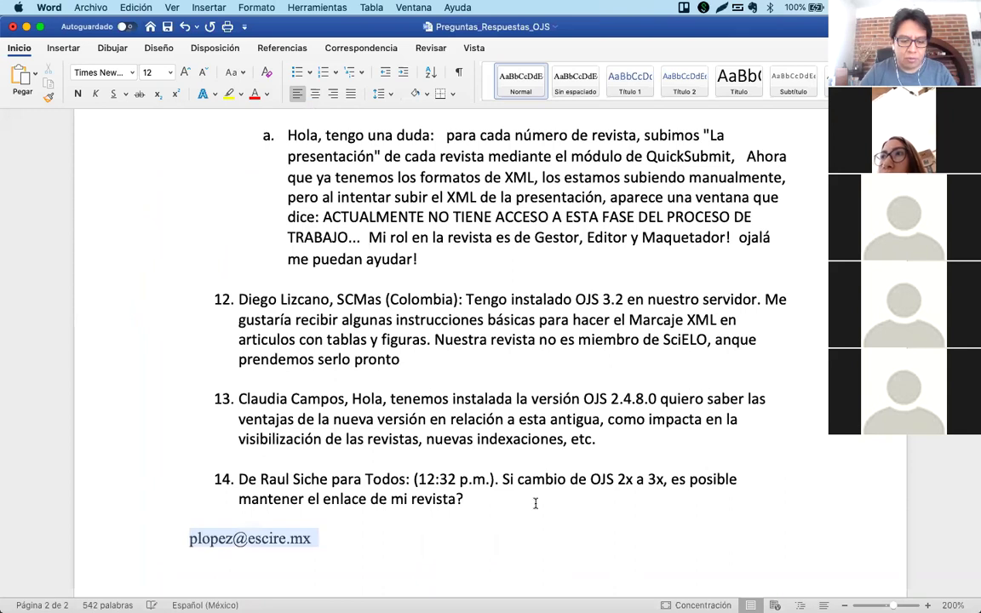
{"action": "left_click", "coordinate": [170, 72]}
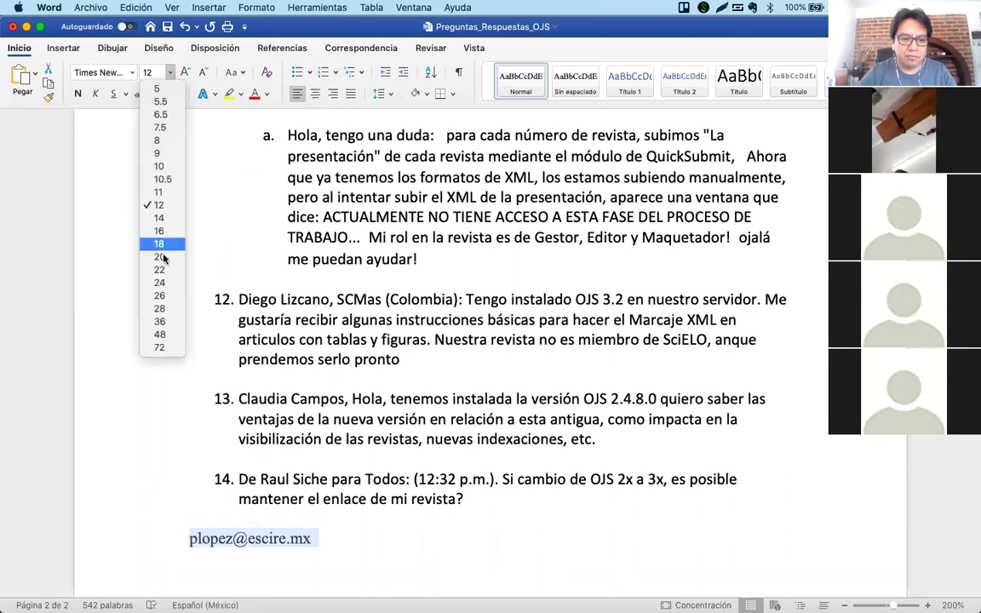
{"action": "left_click", "coordinate": [158, 283]}
Reselect the whole contact e-mail line below question 14 and set its font size to 28 pt.
{"action": "scroll", "coordinate": [383, 337], "scroll_direction": "down", "scroll_amount": 5}
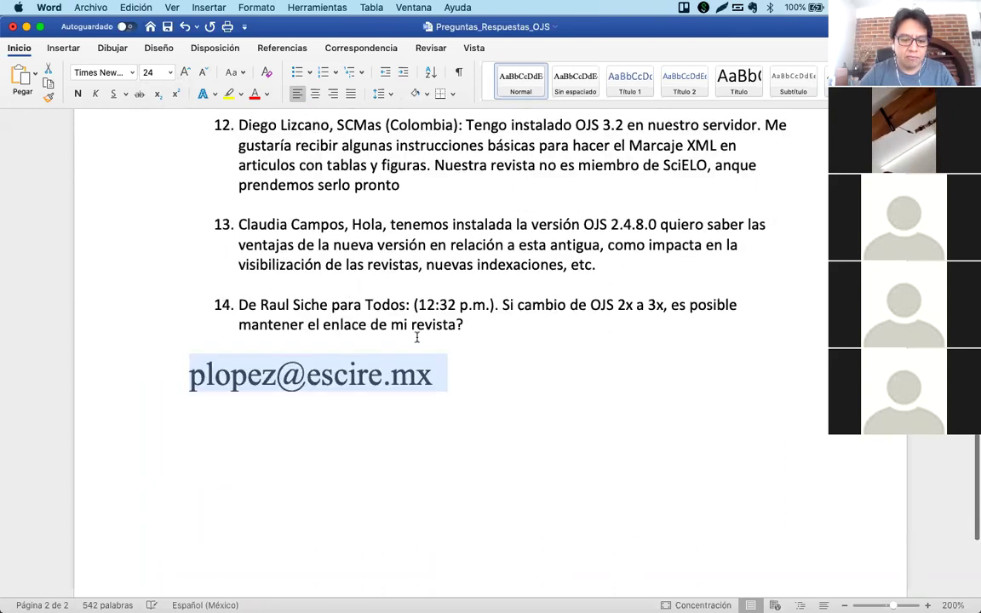
{"action": "left_click", "coordinate": [456, 375]}
{"action": "triple_click", "coordinate": [445, 376]}
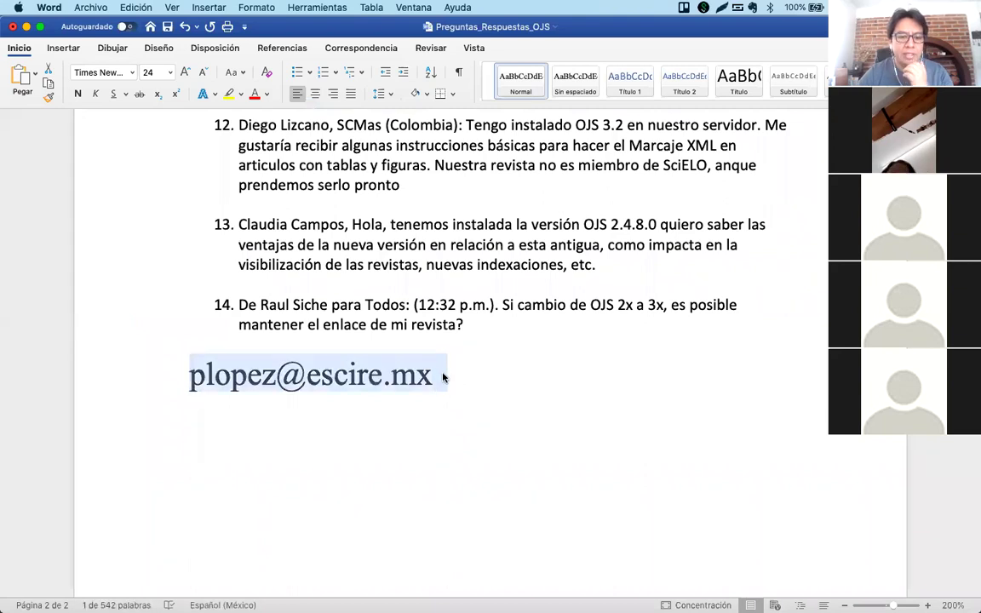
{"action": "left_click", "coordinate": [155, 73]}
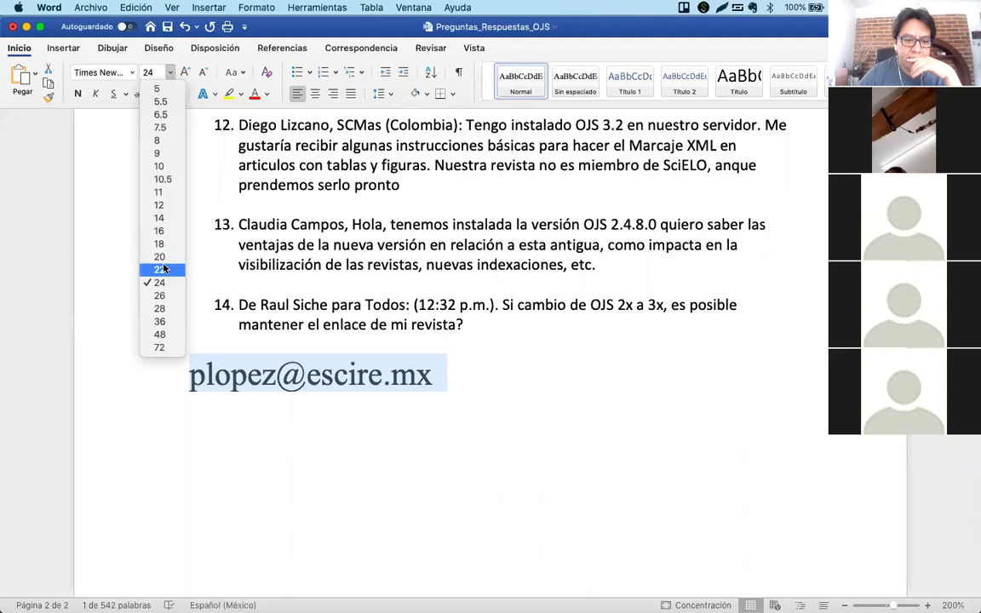
{"action": "left_click", "coordinate": [161, 308]}
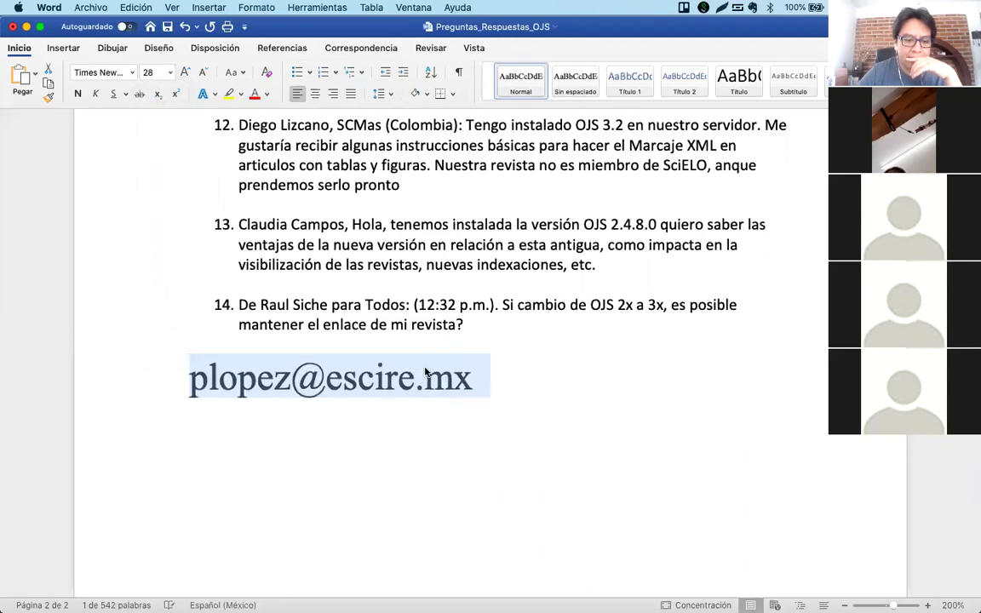
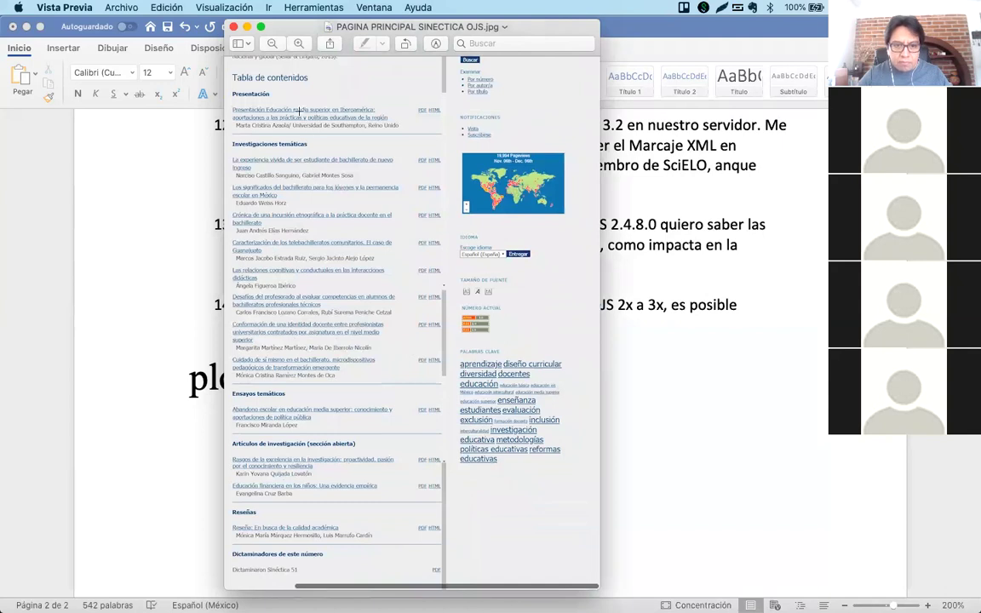
Zoom the Sinéctica homepage screenshot in twice and scroll to the sidebar's Palabras clave keyword cloud.
{"action": "left_click", "coordinate": [298, 44]}
{"action": "left_click", "coordinate": [298, 44]}
{"action": "scroll", "coordinate": [373, 249], "scroll_direction": "down", "scroll_amount": 5}
{"action": "scroll", "coordinate": [372, 250], "scroll_direction": "right", "scroll_amount": 6}
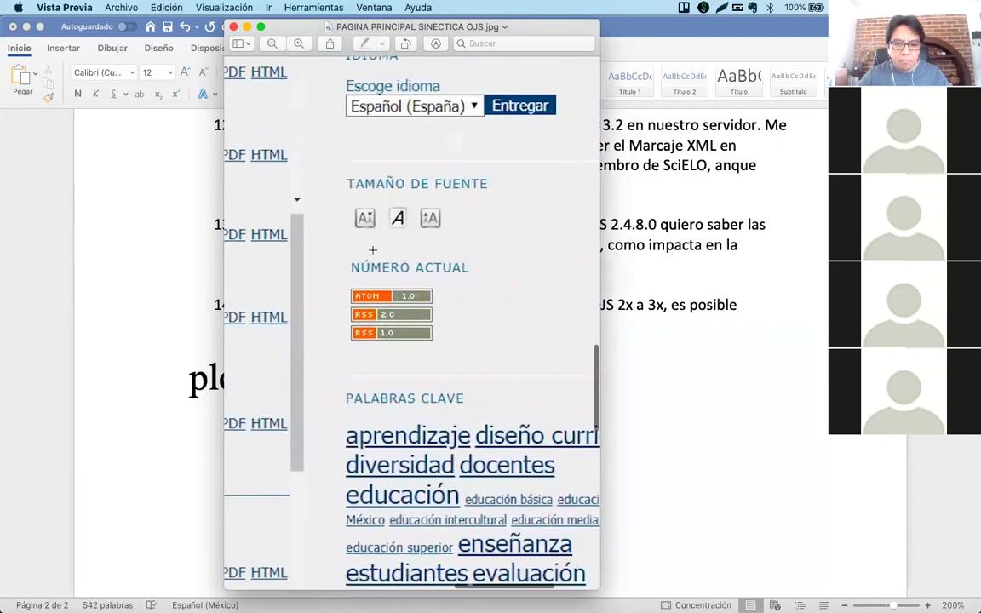
{"action": "scroll", "coordinate": [476, 211], "scroll_direction": "down", "scroll_amount": 2}
{"action": "scroll", "coordinate": [476, 211], "scroll_direction": "right", "scroll_amount": 2}
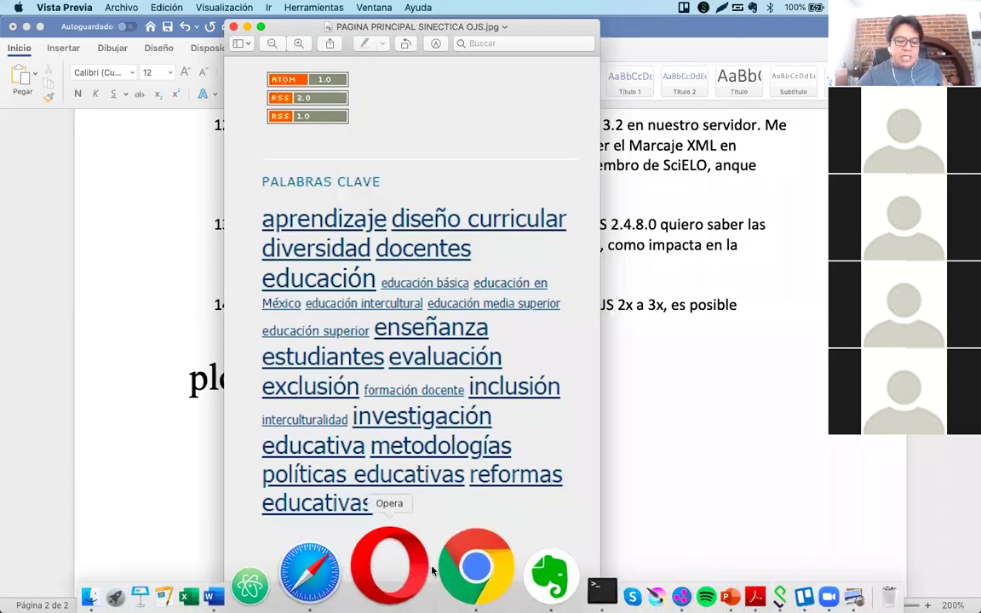
In OJS, from Usuarios/as y roles > Usuarios/as, log in as a listed user via Iniciar sesión como and Aceptar.
{"action": "left_click", "coordinate": [438, 565]}
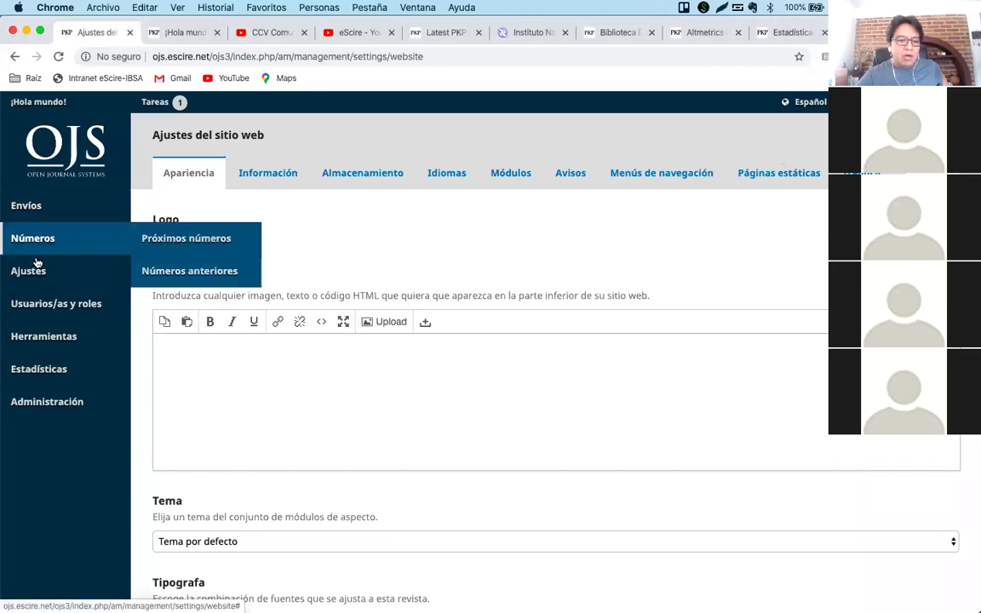
{"action": "mouse_move", "coordinate": [27, 337]}
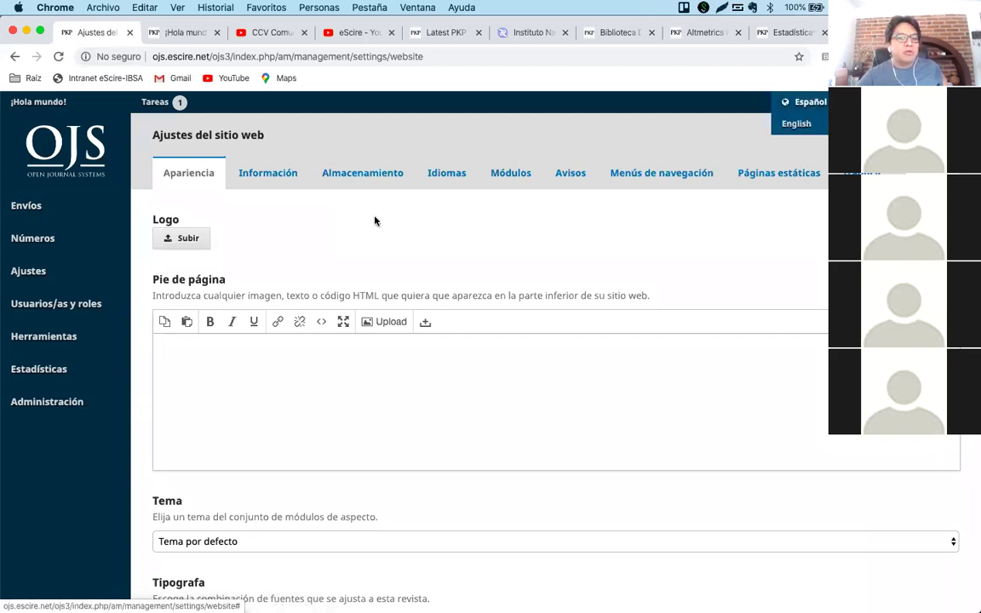
{"action": "mouse_move", "coordinate": [112, 256]}
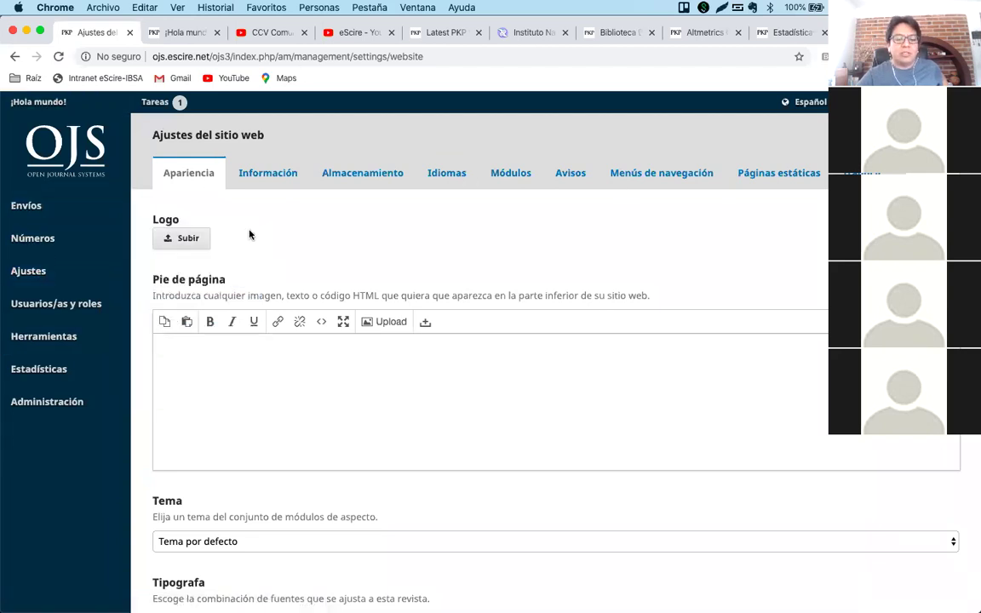
{"action": "mouse_move", "coordinate": [34, 252]}
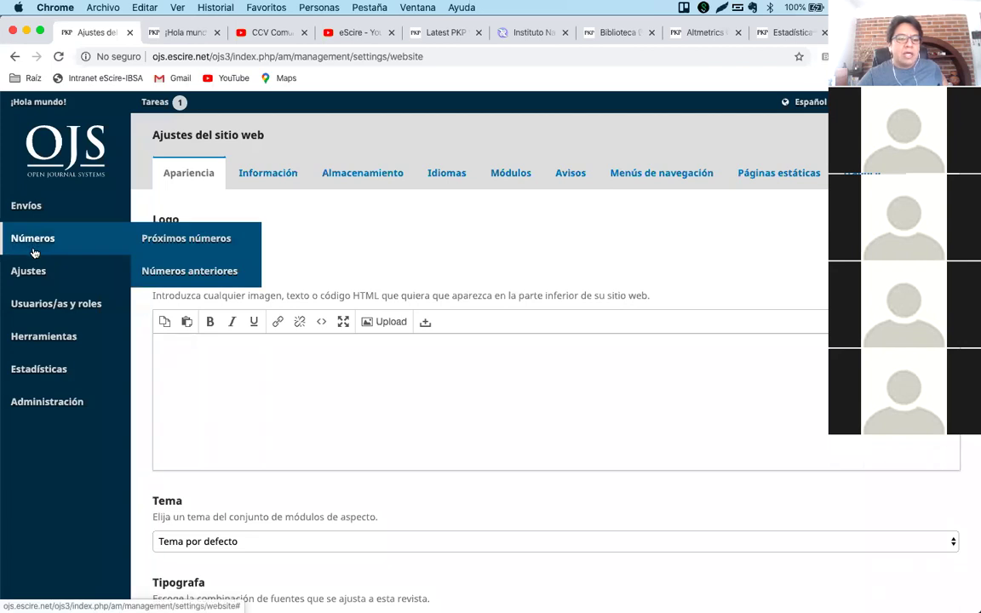
{"action": "left_click", "coordinate": [156, 310]}
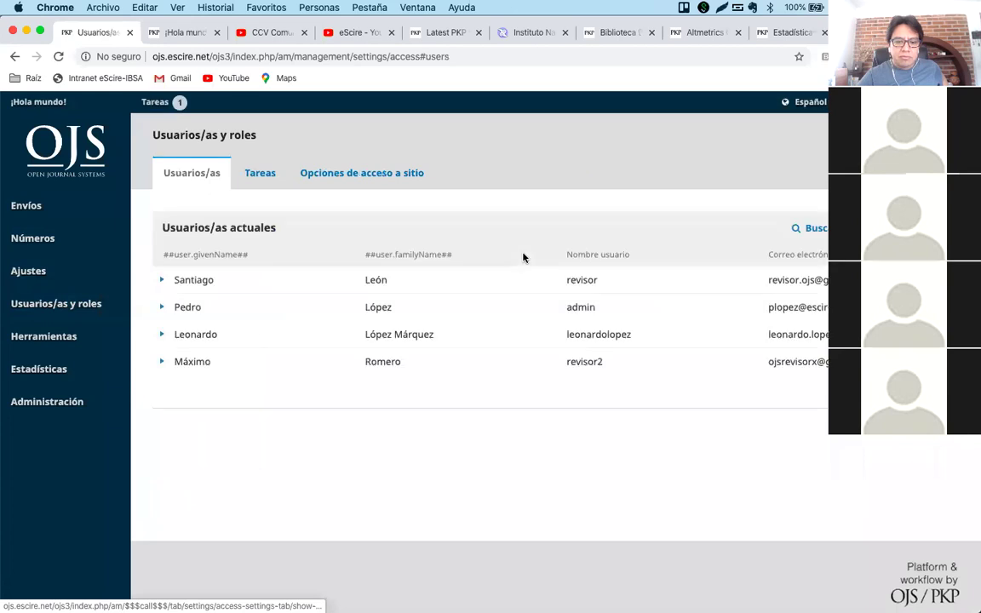
{"action": "left_click", "coordinate": [161, 333]}
{"action": "left_click", "coordinate": [517, 357]}
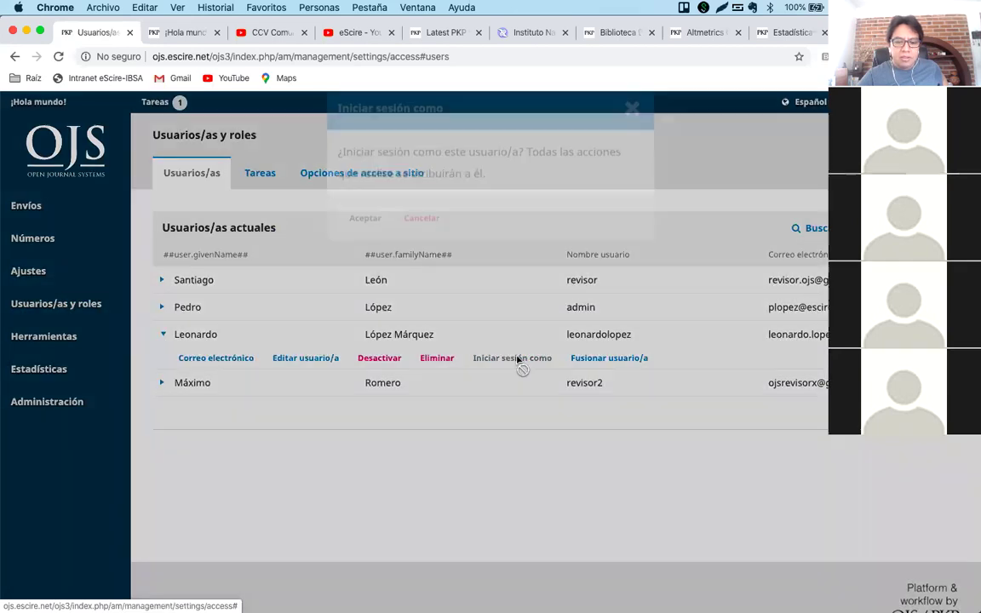
{"action": "left_click", "coordinate": [365, 233]}
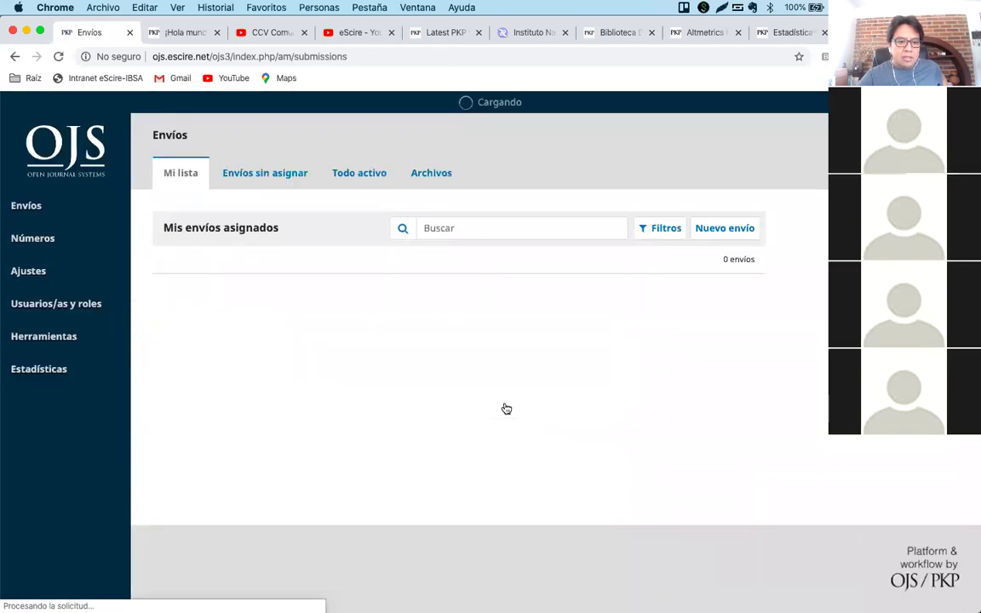
{"action": "mouse_move", "coordinate": [55, 294]}
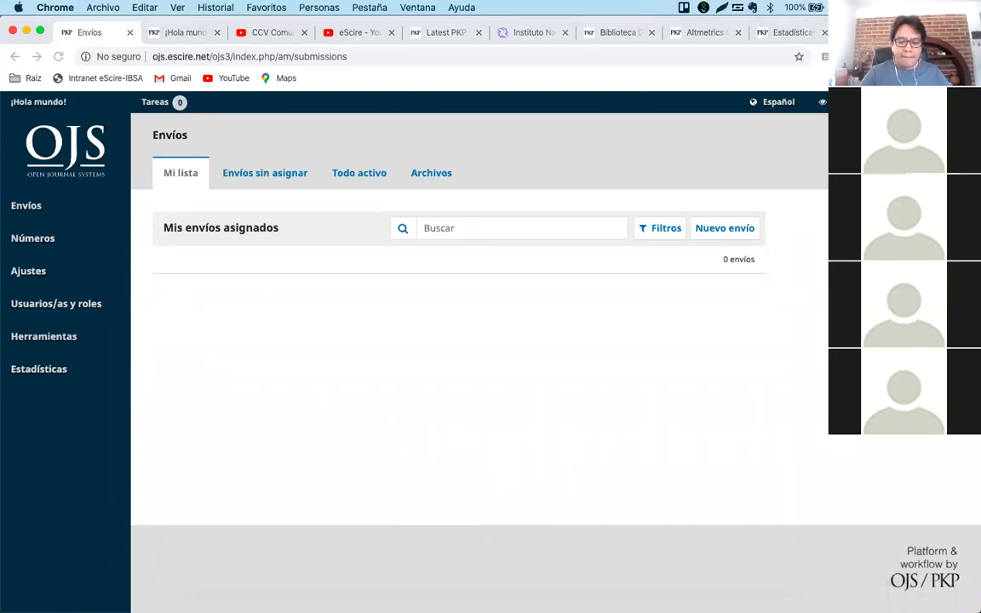
Return to the Sinéctica screenshot in Preview and scroll to its Idioma, Número actual and Palabras clave sidebar.
{"action": "left_click", "coordinate": [734, 598]}
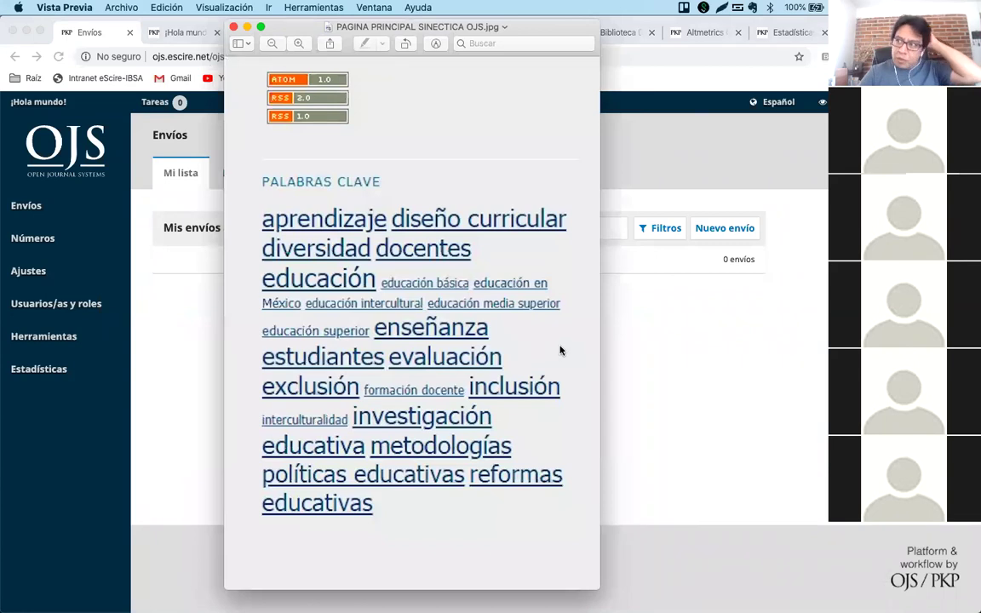
{"action": "scroll", "coordinate": [560, 345], "scroll_direction": "up", "scroll_amount": 8}
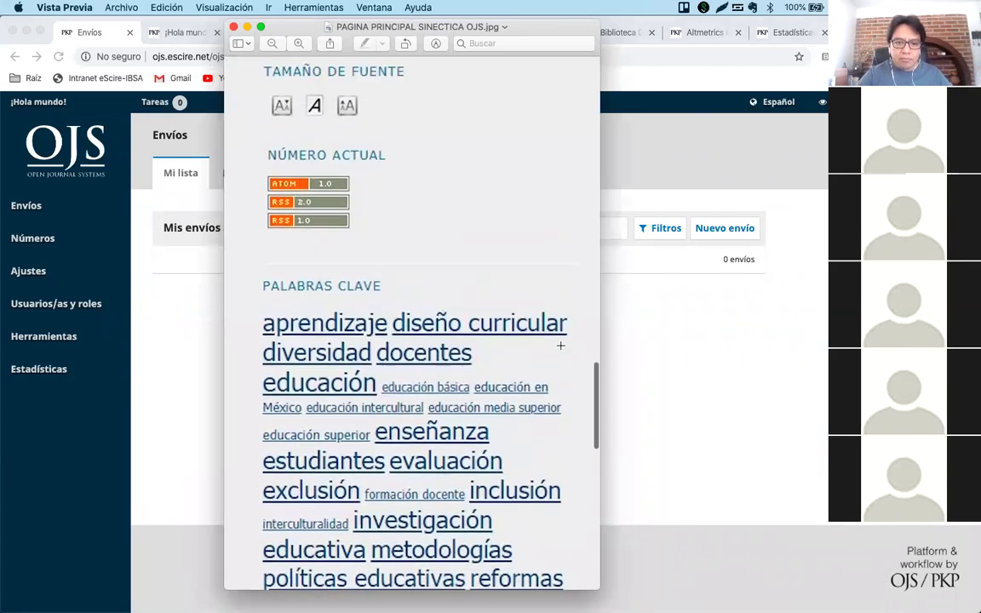
{"action": "scroll", "coordinate": [560, 345], "scroll_direction": "up", "scroll_amount": 4}
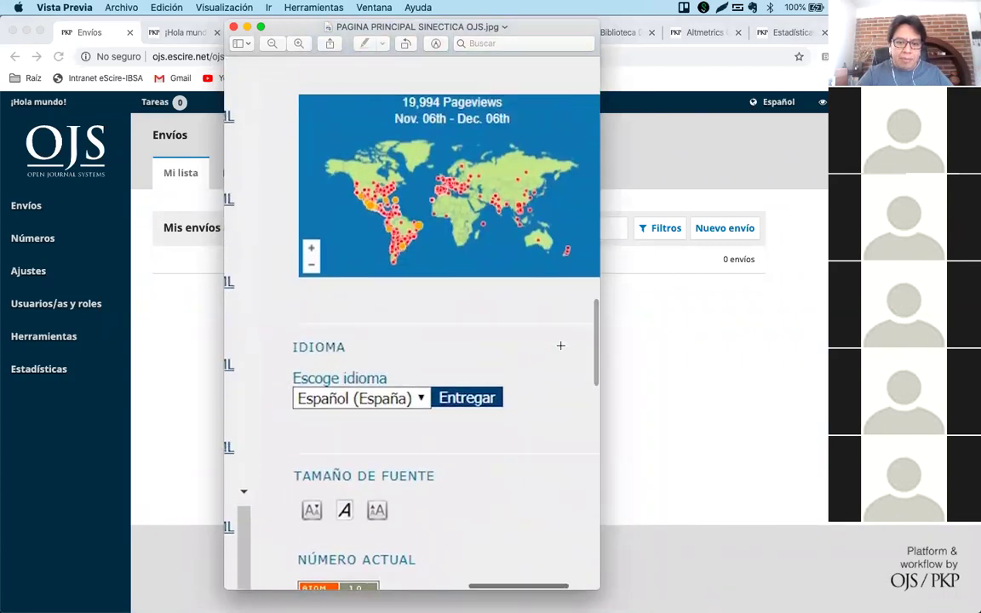
{"action": "scroll", "coordinate": [561, 345], "scroll_direction": "down", "scroll_amount": 8}
{"action": "scroll", "coordinate": [560, 345], "scroll_direction": "right", "scroll_amount": 3}
{"action": "scroll", "coordinate": [560, 345], "scroll_direction": "down", "scroll_amount": 3}
{"action": "scroll", "coordinate": [560, 345], "scroll_direction": "left", "scroll_amount": 1}
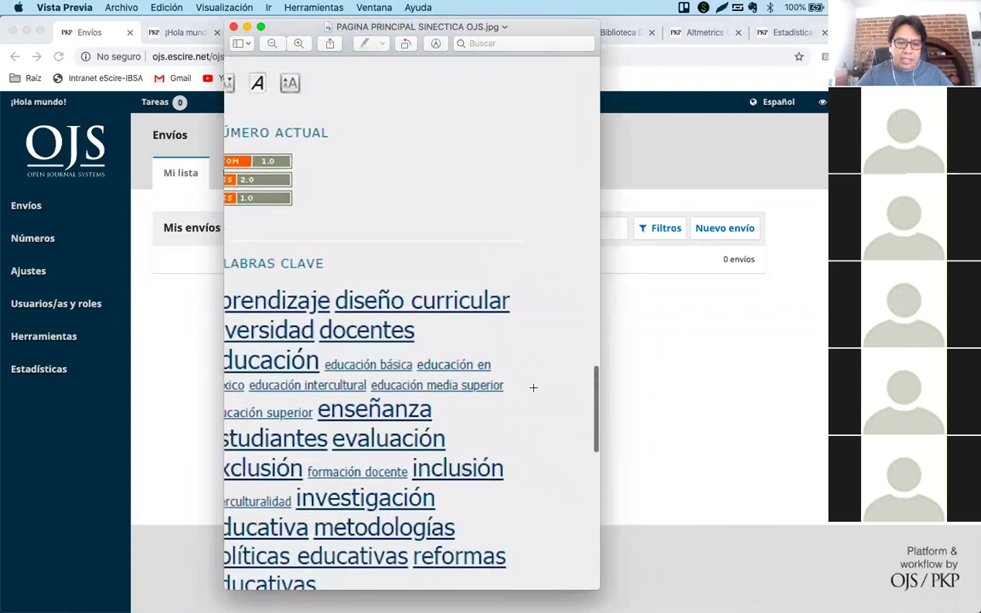
{"action": "scroll", "coordinate": [531, 386], "scroll_direction": "down", "scroll_amount": 4}
{"action": "scroll", "coordinate": [531, 386], "scroll_direction": "left", "scroll_amount": 1}
{"action": "scroll", "coordinate": [531, 386], "scroll_direction": "down", "scroll_amount": 1}
{"action": "scroll", "coordinate": [531, 387], "scroll_direction": "left", "scroll_amount": 1}
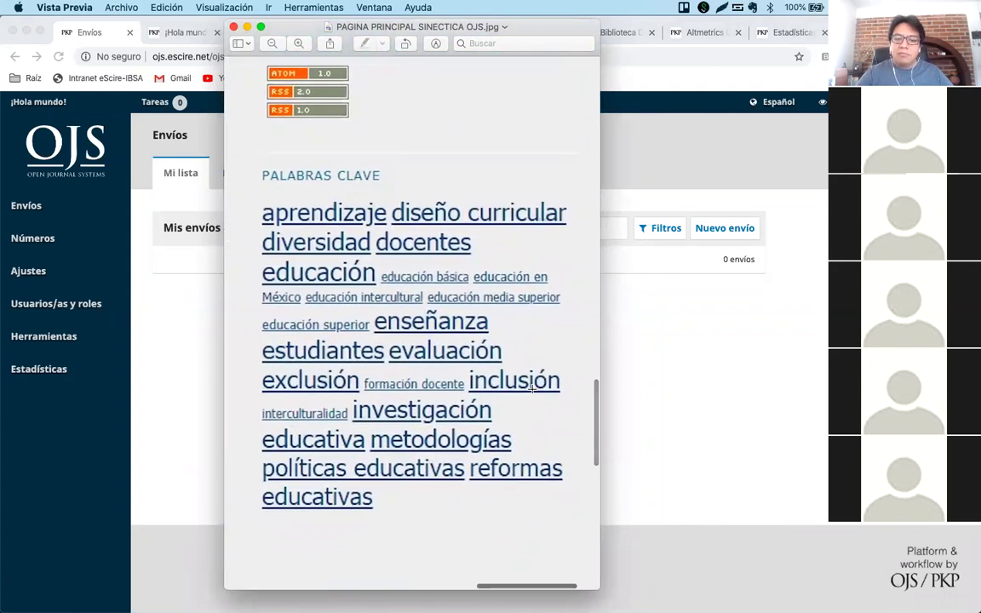